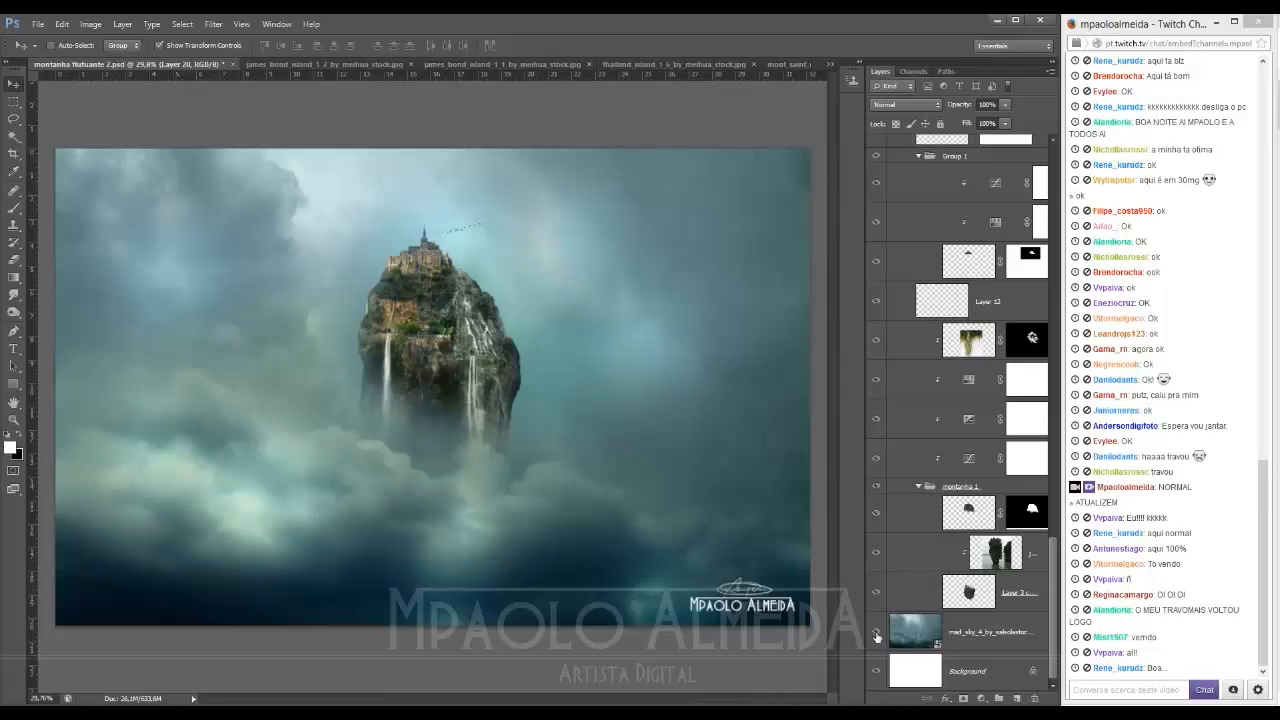
Step: Isolate the sky layer and show the base rock, its clipped rock texture and the mountain top layer one by one
{"action": "left_click", "coordinate": [876, 636], "text": "alt"}
{"action": "left_click", "coordinate": [877, 603]}
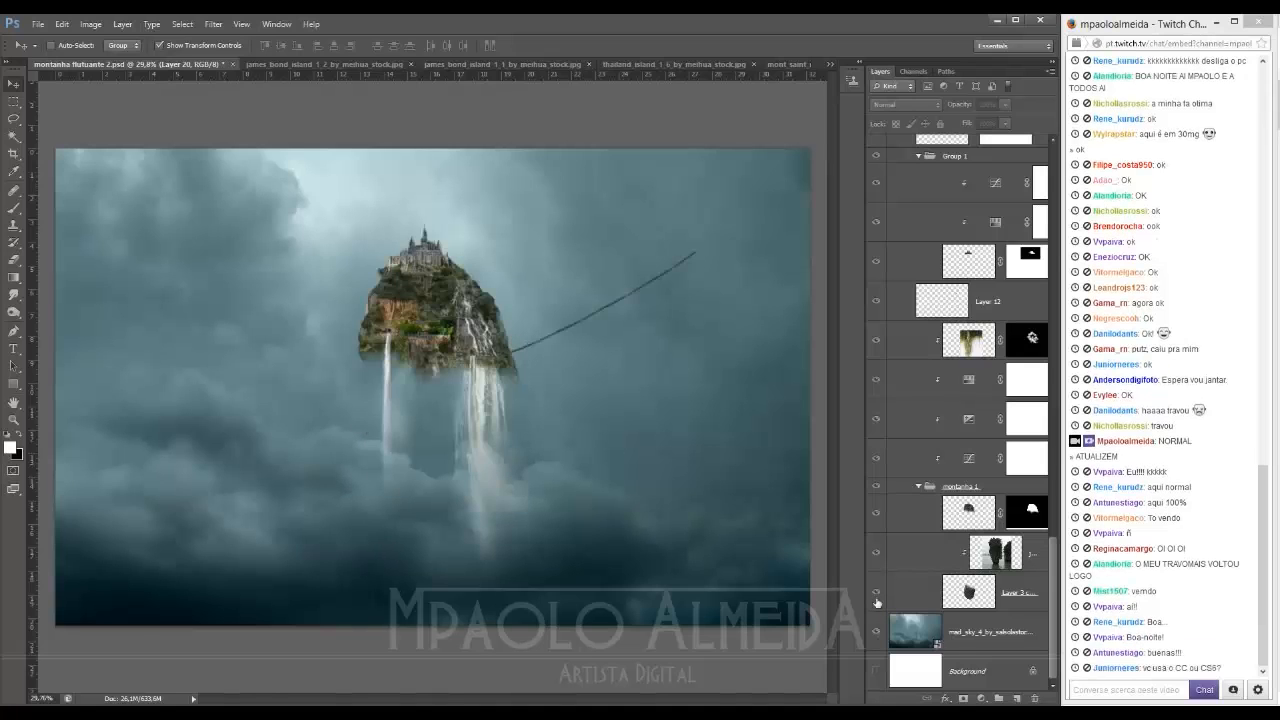
{"action": "left_click", "coordinate": [877, 601], "text": "alt"}
{"action": "left_click", "coordinate": [876, 631]}
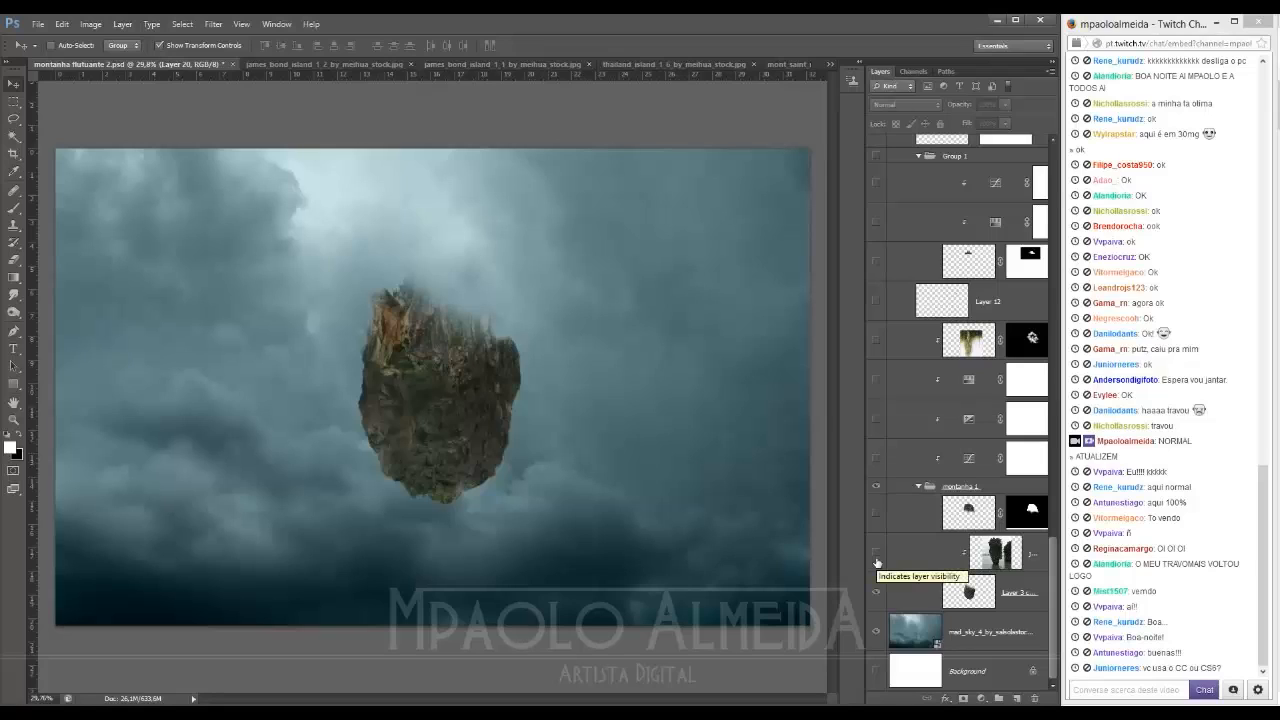
{"action": "left_click", "coordinate": [876, 553]}
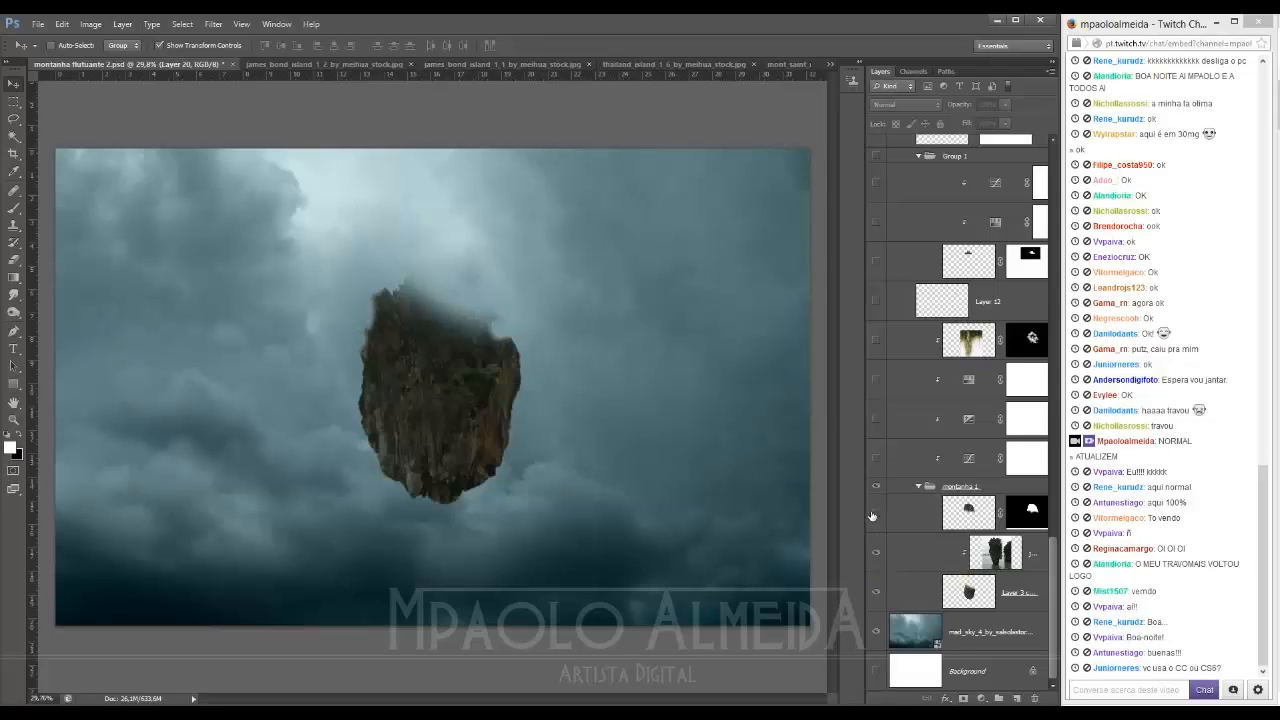
{"action": "left_click", "coordinate": [874, 513]}
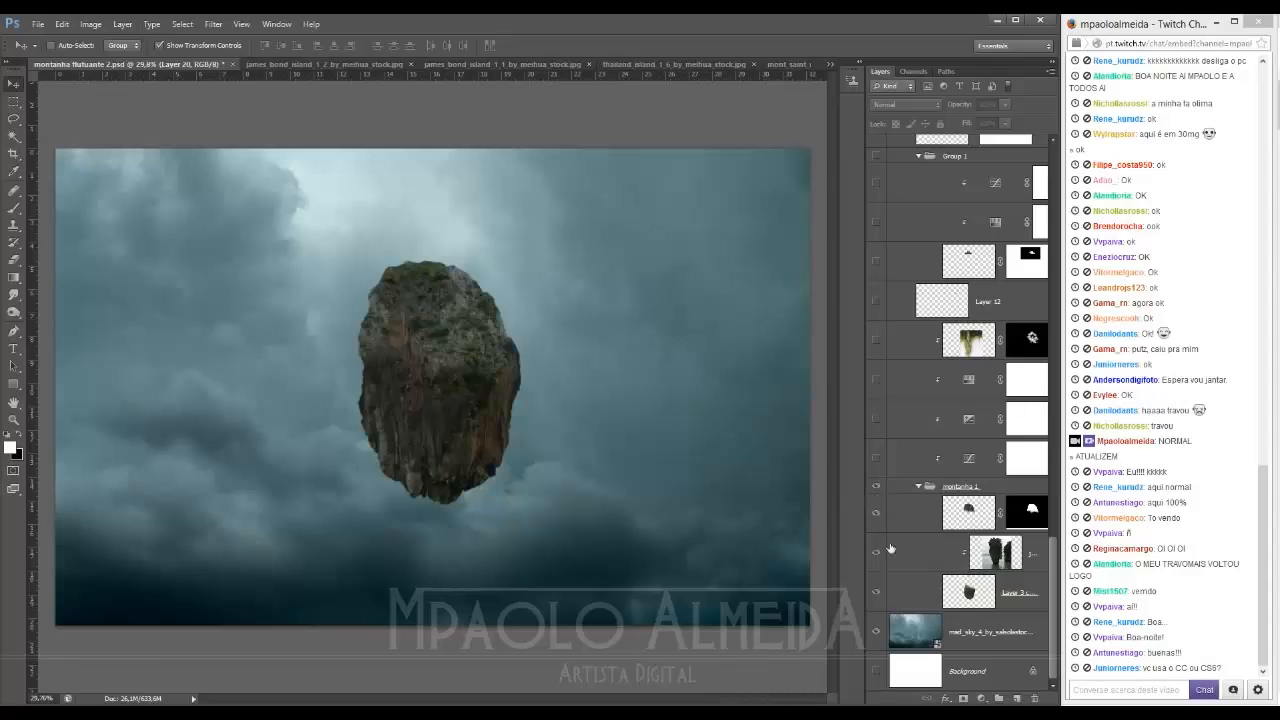
Step: Show the adjustments and moss texture over the mountain, and preview the first castle in Group 1 before hiding it
{"action": "left_click", "coordinate": [876, 553]}
{"action": "left_click_drag", "start_coordinate": [876, 556], "coordinate": [875, 277]}
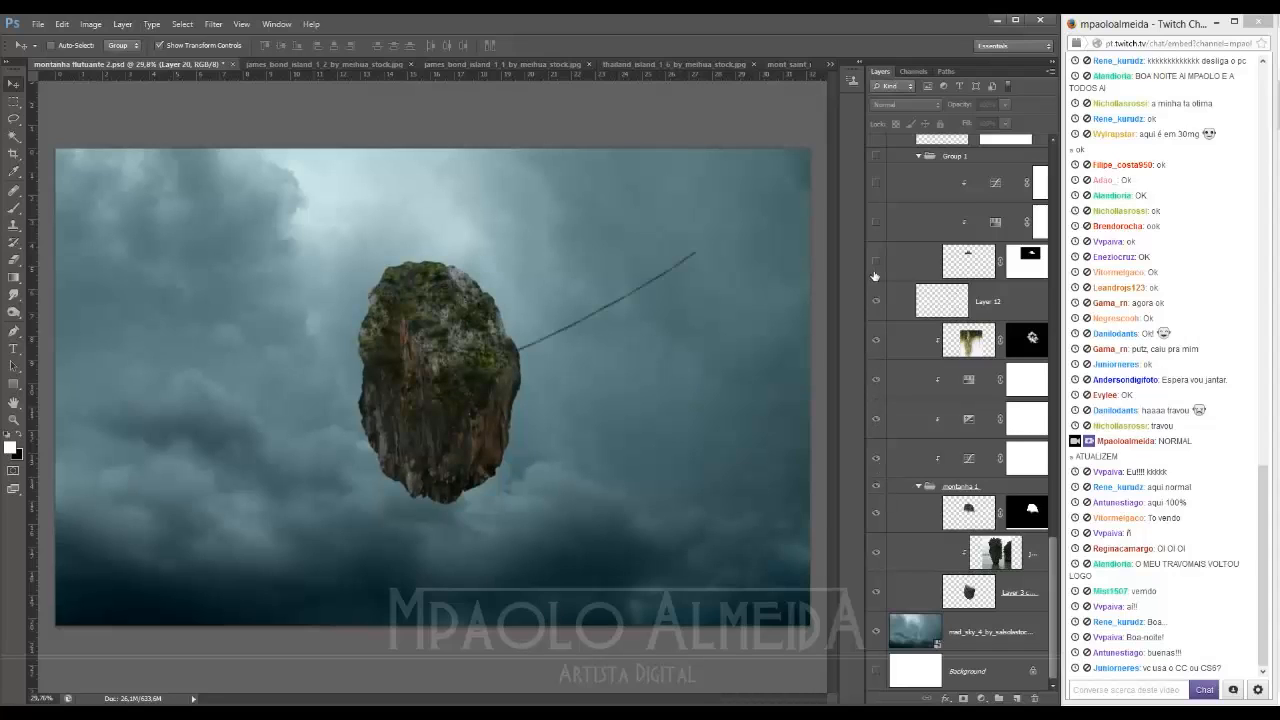
{"action": "left_click", "coordinate": [876, 300]}
{"action": "scroll", "coordinate": [874, 330], "scroll_direction": "up", "scroll_amount": 3}
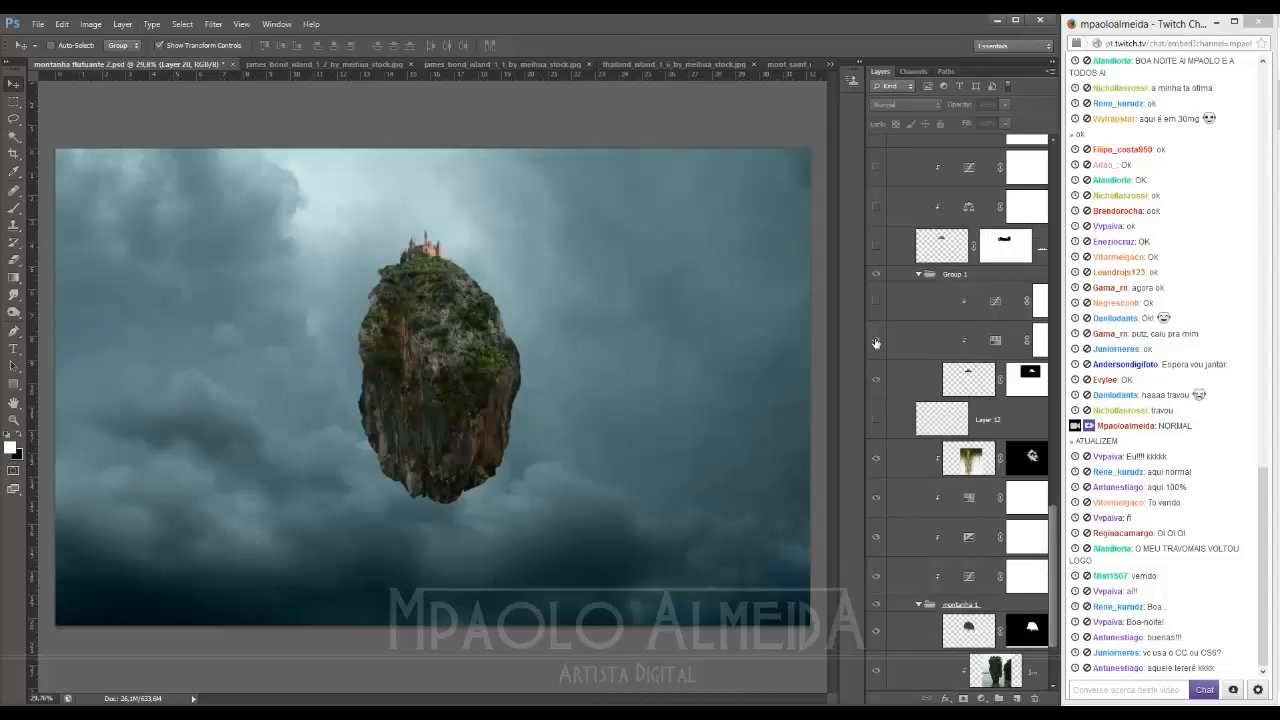
{"action": "left_click", "coordinate": [876, 301]}
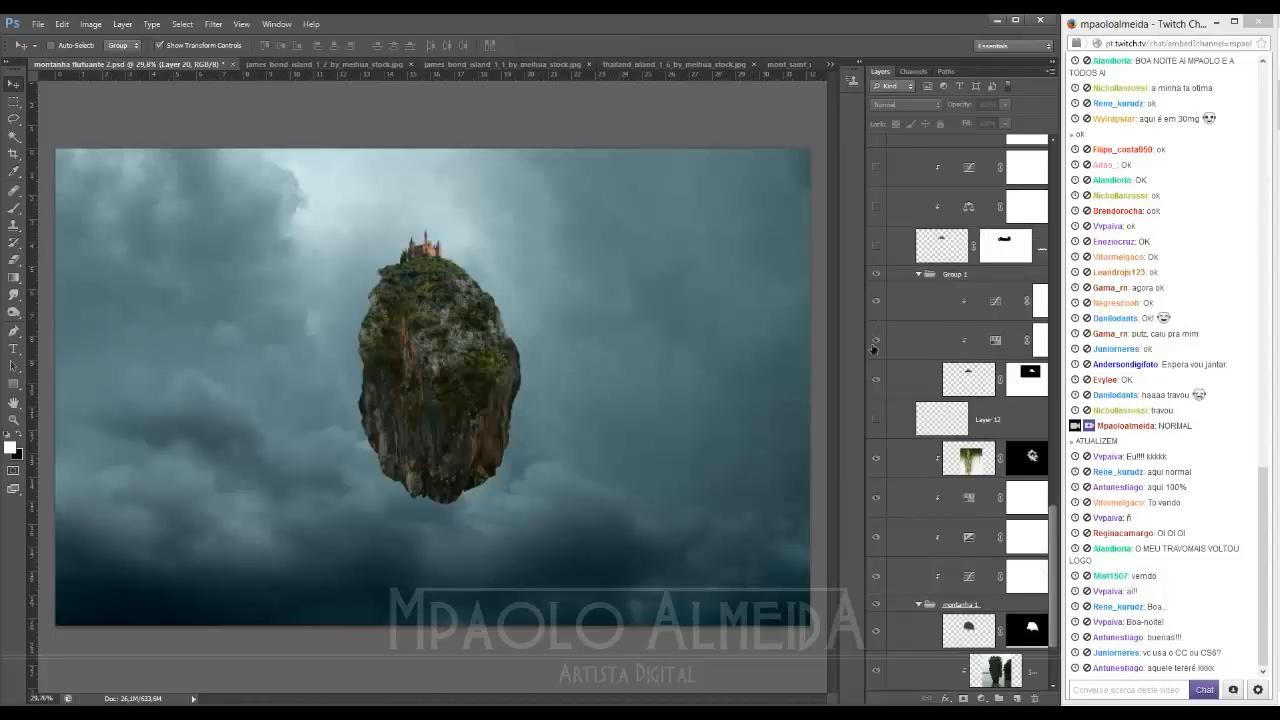
{"action": "left_click", "coordinate": [876, 383]}
{"action": "scroll", "coordinate": [876, 383], "scroll_direction": "up", "scroll_amount": 4}
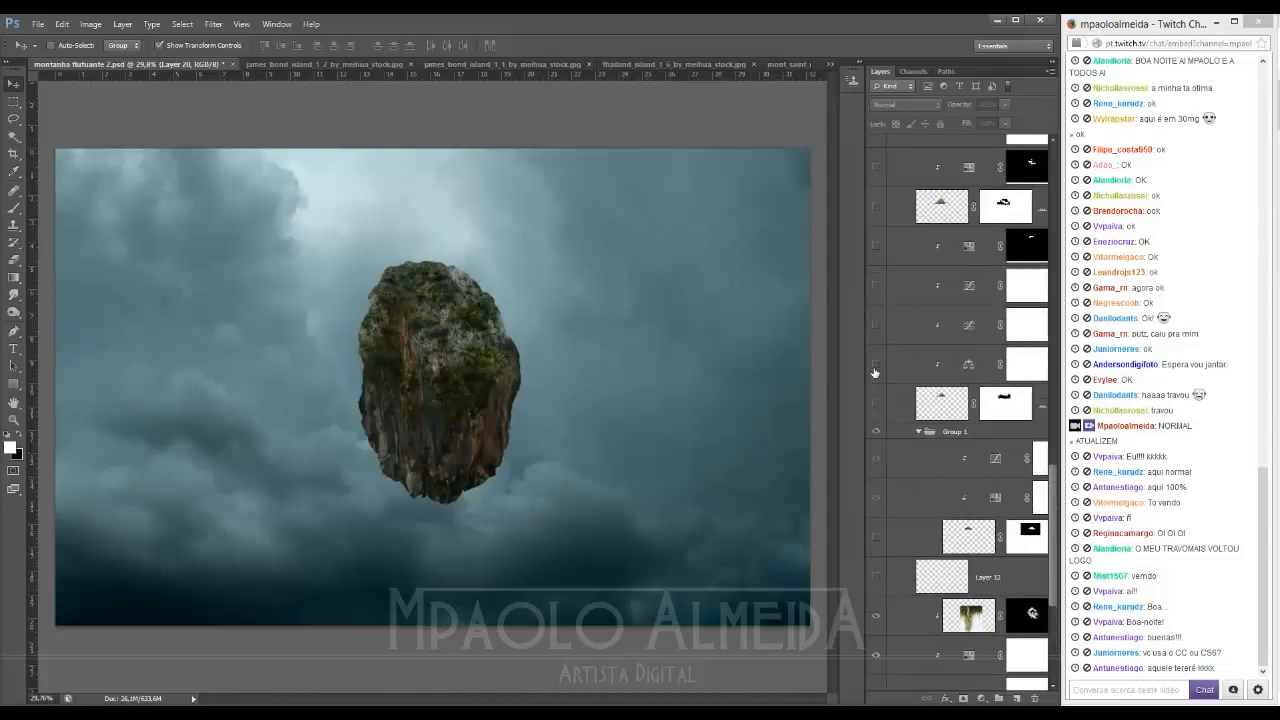
Step: Show the castle layer above Group 1 together with its colour balance and curves adjustment layers
{"action": "left_click", "coordinate": [876, 403]}
{"action": "left_click", "coordinate": [876, 363]}
{"action": "left_click", "coordinate": [877, 323]}
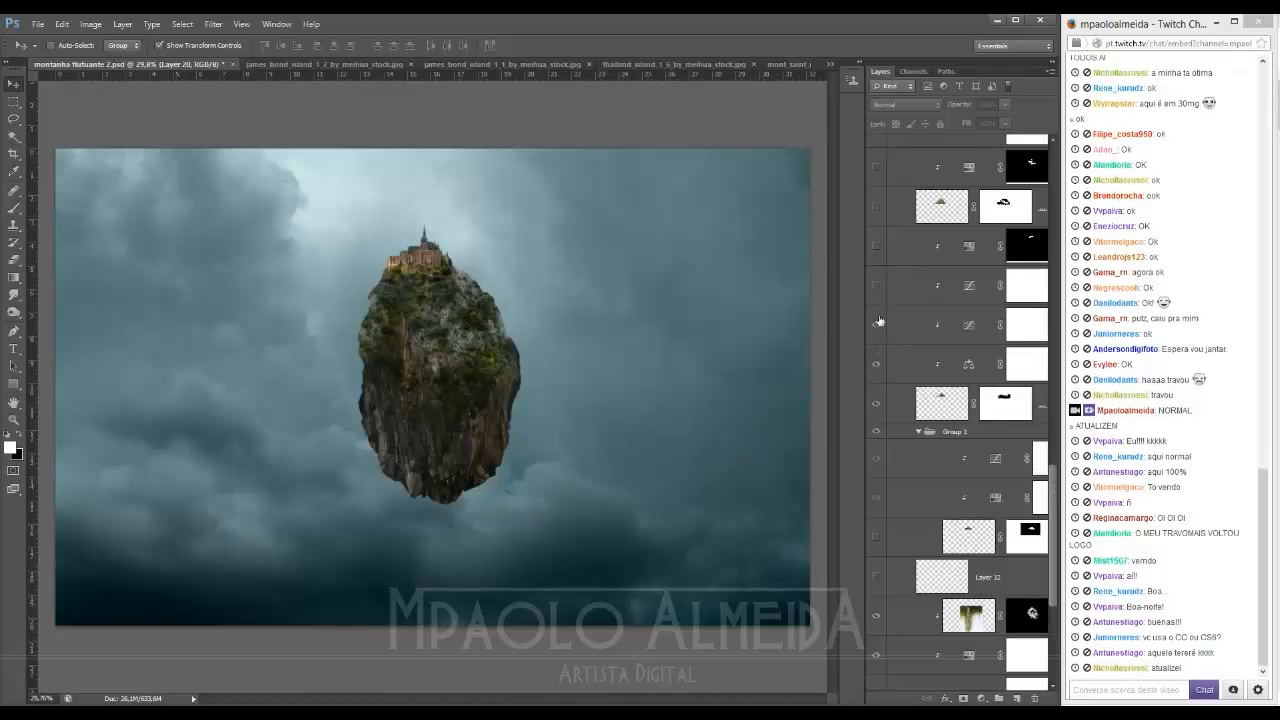
{"action": "left_click", "coordinate": [877, 322]}
{"action": "left_click", "coordinate": [877, 285]}
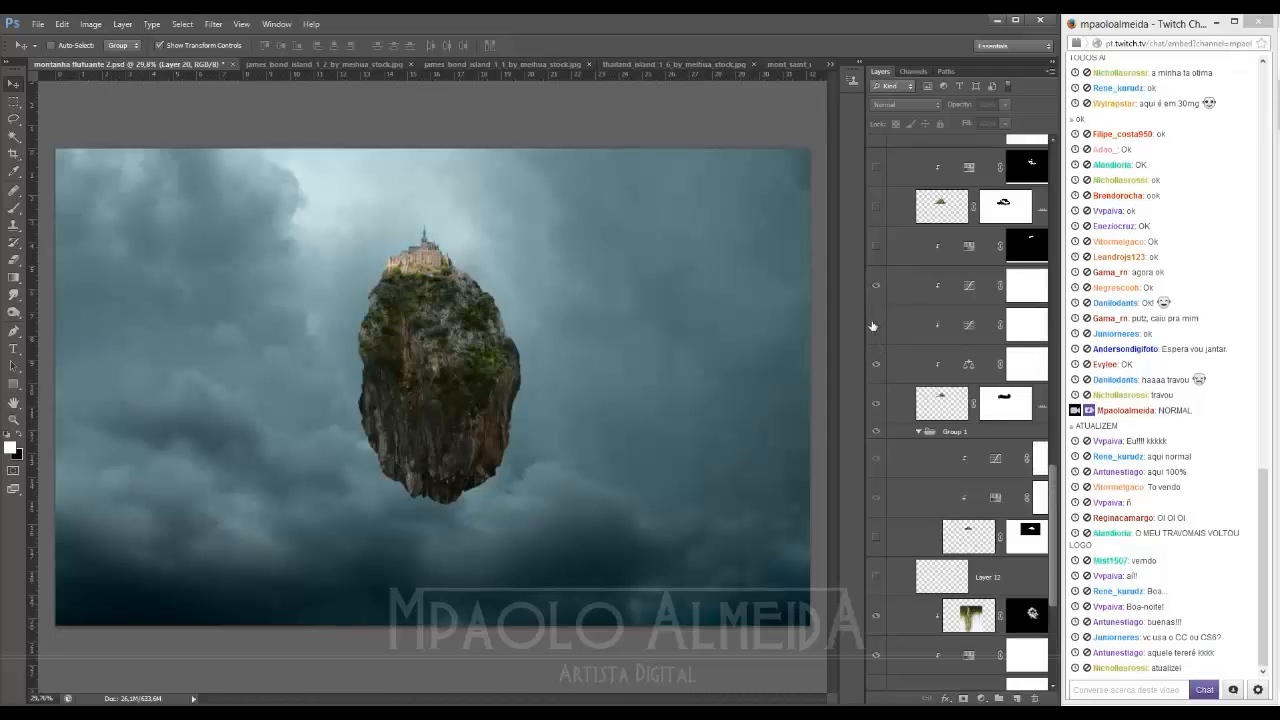
{"action": "left_click", "coordinate": [874, 327]}
Step: Show the hillside layer below the castle and its clipped adjustment layers
{"action": "scroll", "coordinate": [874, 327], "scroll_direction": "up", "scroll_amount": 2}
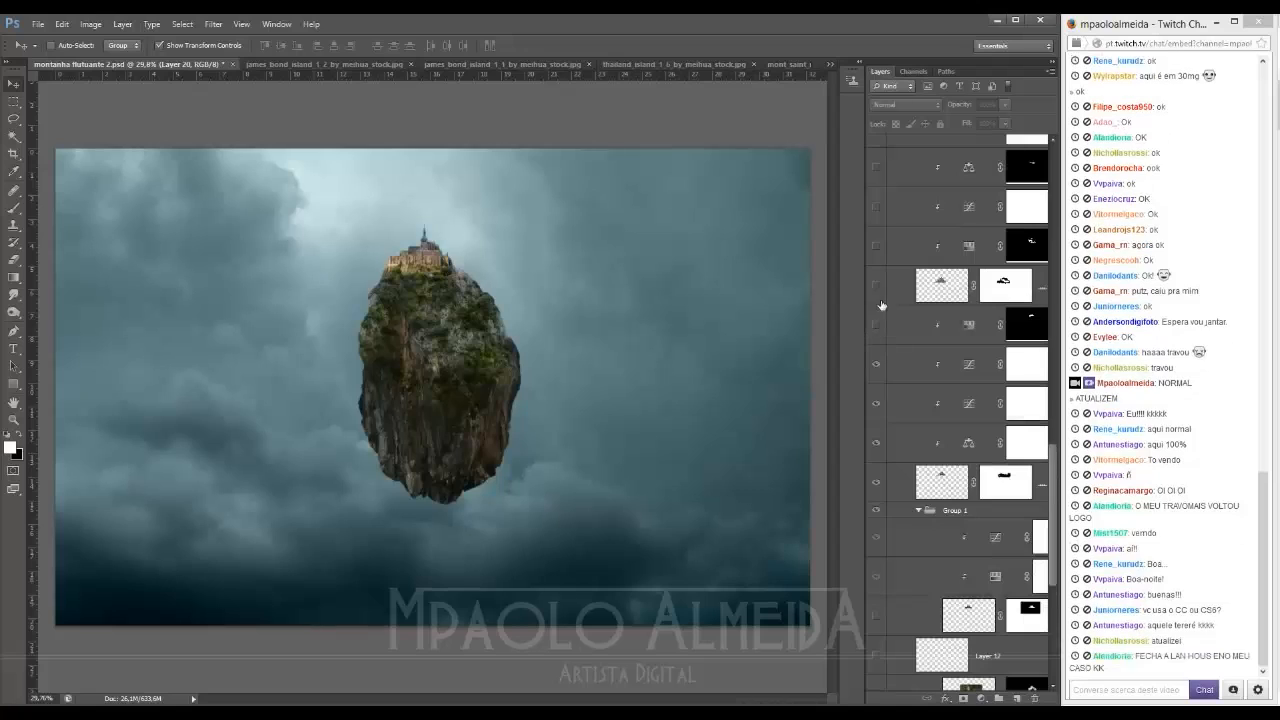
{"action": "left_click", "coordinate": [877, 286]}
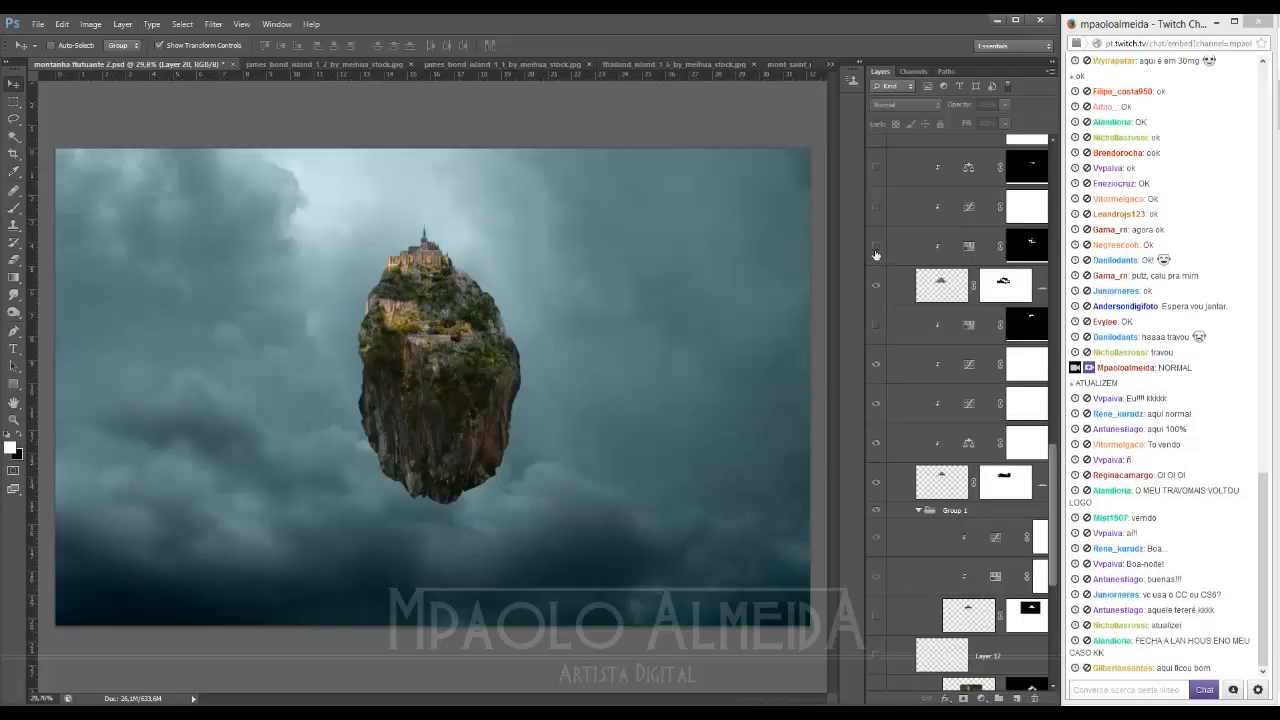
{"action": "left_click", "coordinate": [876, 247]}
{"action": "scroll", "coordinate": [875, 253], "scroll_direction": "up", "scroll_amount": 1}
{"action": "left_click", "coordinate": [877, 207]}
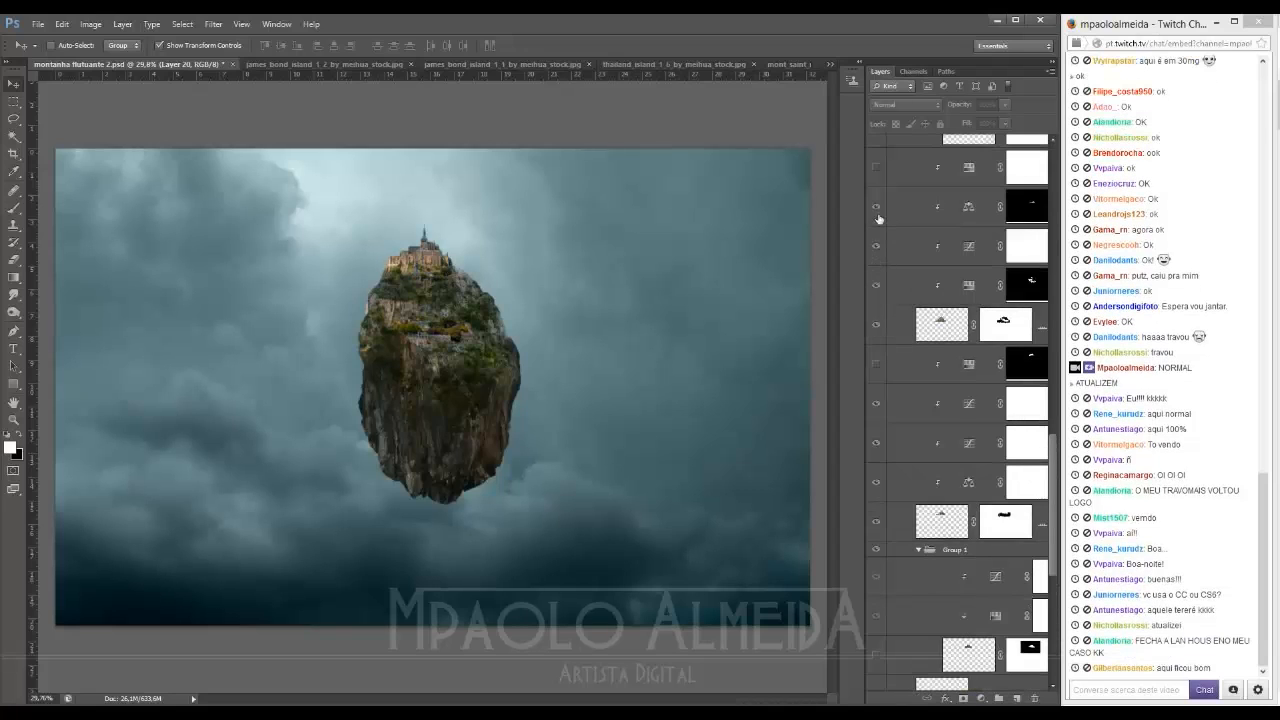
Step: Show the small patch layers above the hillside and the lower waterfall and mist layers over the rock face
{"action": "scroll", "coordinate": [878, 222], "scroll_direction": "up", "scroll_amount": 4}
{"action": "left_click", "coordinate": [874, 281]}
{"action": "left_click", "coordinate": [876, 252]}
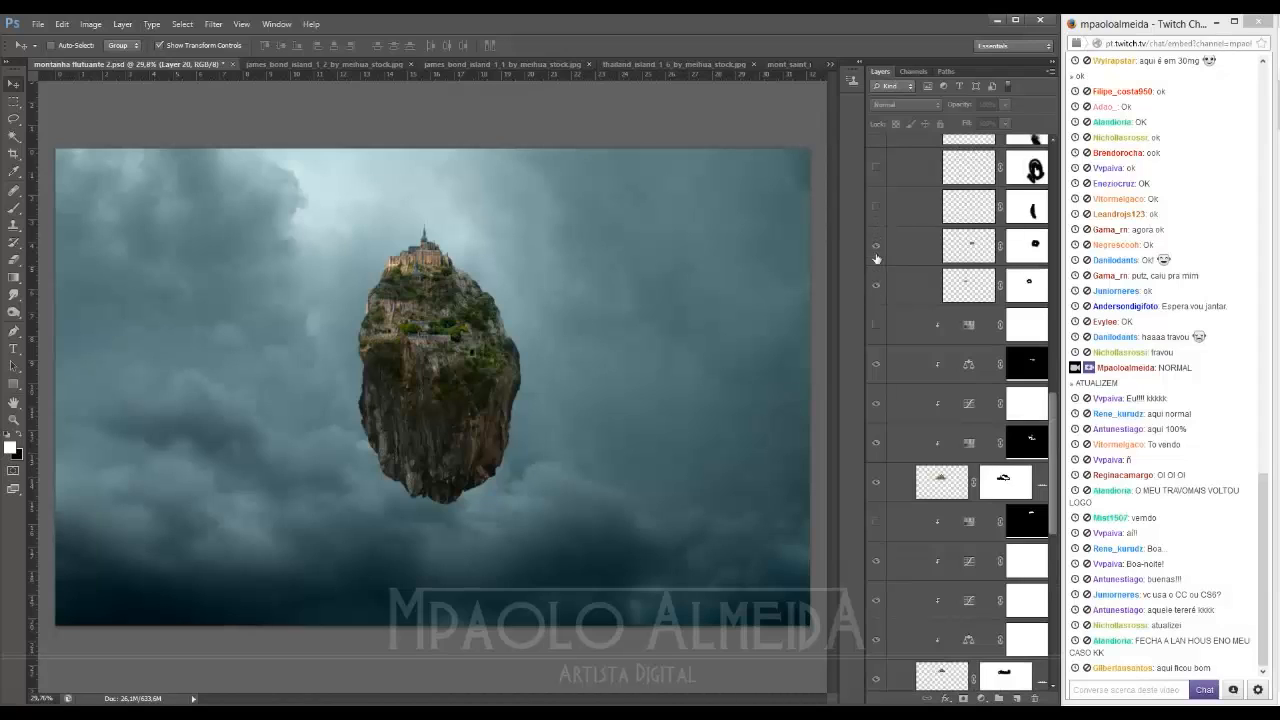
{"action": "left_click", "coordinate": [875, 215]}
{"action": "scroll", "coordinate": [876, 230], "scroll_direction": "up", "scroll_amount": 4}
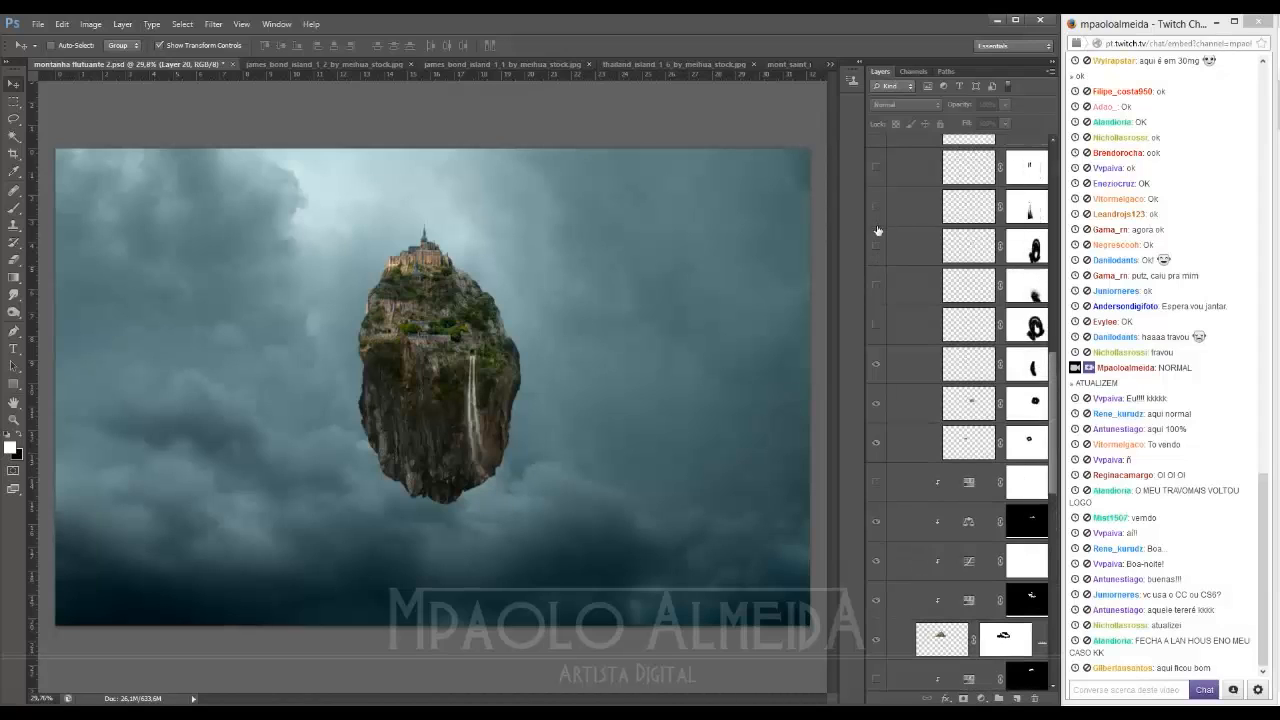
{"action": "left_click", "coordinate": [875, 325]}
{"action": "left_click", "coordinate": [877, 290]}
{"action": "left_click", "coordinate": [879, 250]}
{"action": "left_click", "coordinate": [877, 215]}
{"action": "left_click", "coordinate": [875, 180]}
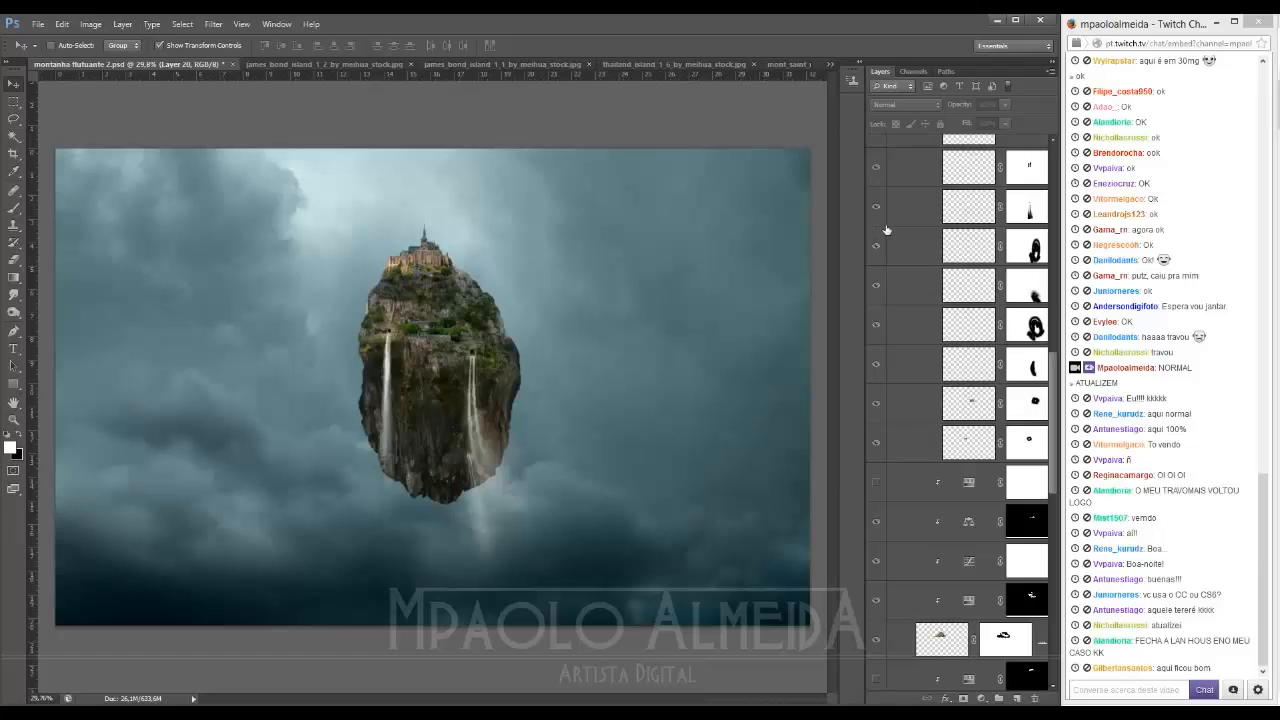
Step: Show the remaining layers of the waterfall group, up to the upper cascades and Layer 19
{"action": "scroll", "coordinate": [885, 230], "scroll_direction": "up", "scroll_amount": 3}
{"action": "left_click", "coordinate": [876, 250]}
{"action": "left_click", "coordinate": [876, 210]}
{"action": "left_click", "coordinate": [876, 170]}
{"action": "scroll", "coordinate": [876, 230], "scroll_direction": "up", "scroll_amount": 3}
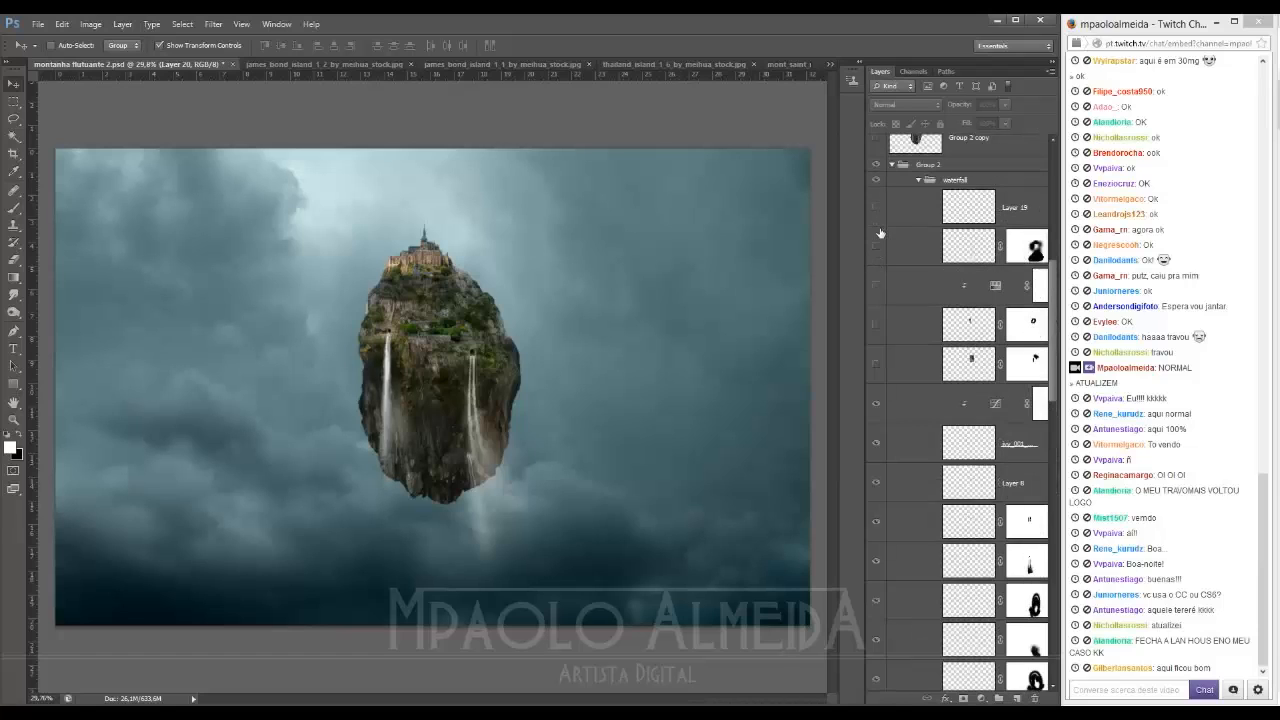
{"action": "left_click", "coordinate": [872, 370]}
{"action": "left_click", "coordinate": [876, 324]}
{"action": "left_click", "coordinate": [878, 285]}
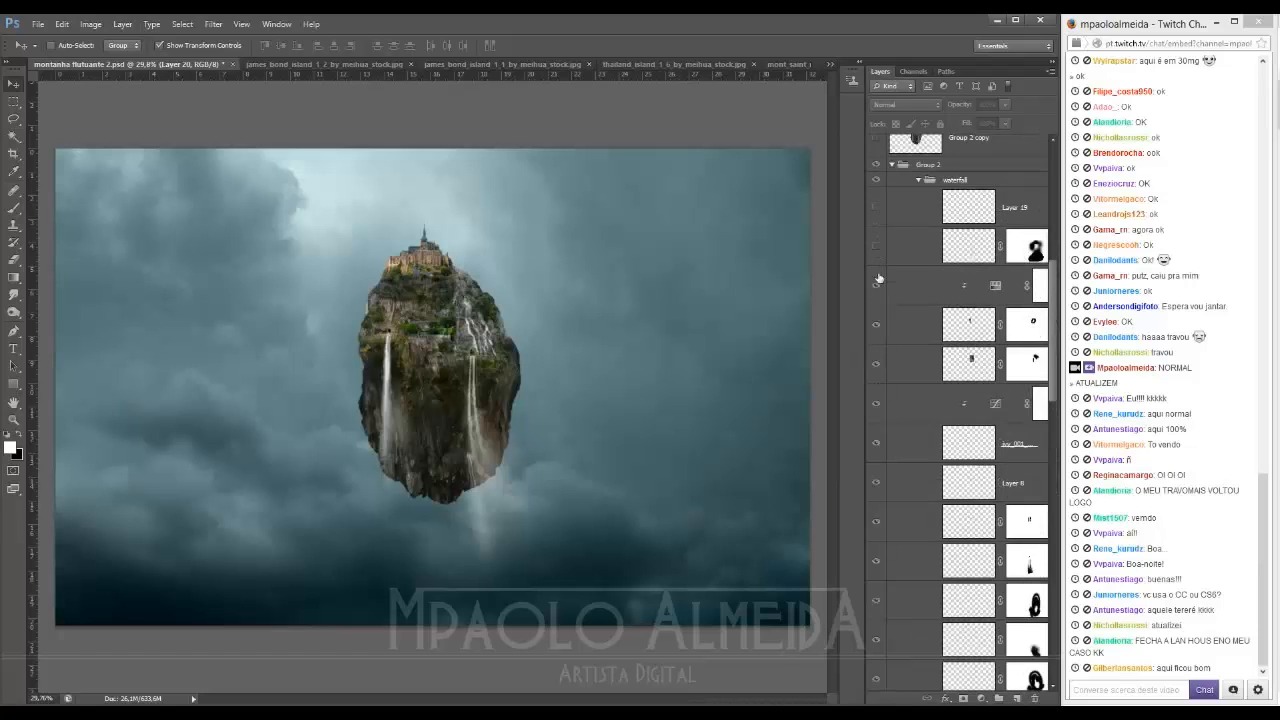
{"action": "left_click", "coordinate": [878, 250]}
{"action": "left_click", "coordinate": [874, 220]}
{"action": "scroll", "coordinate": [875, 222], "scroll_direction": "up", "scroll_amount": 3}
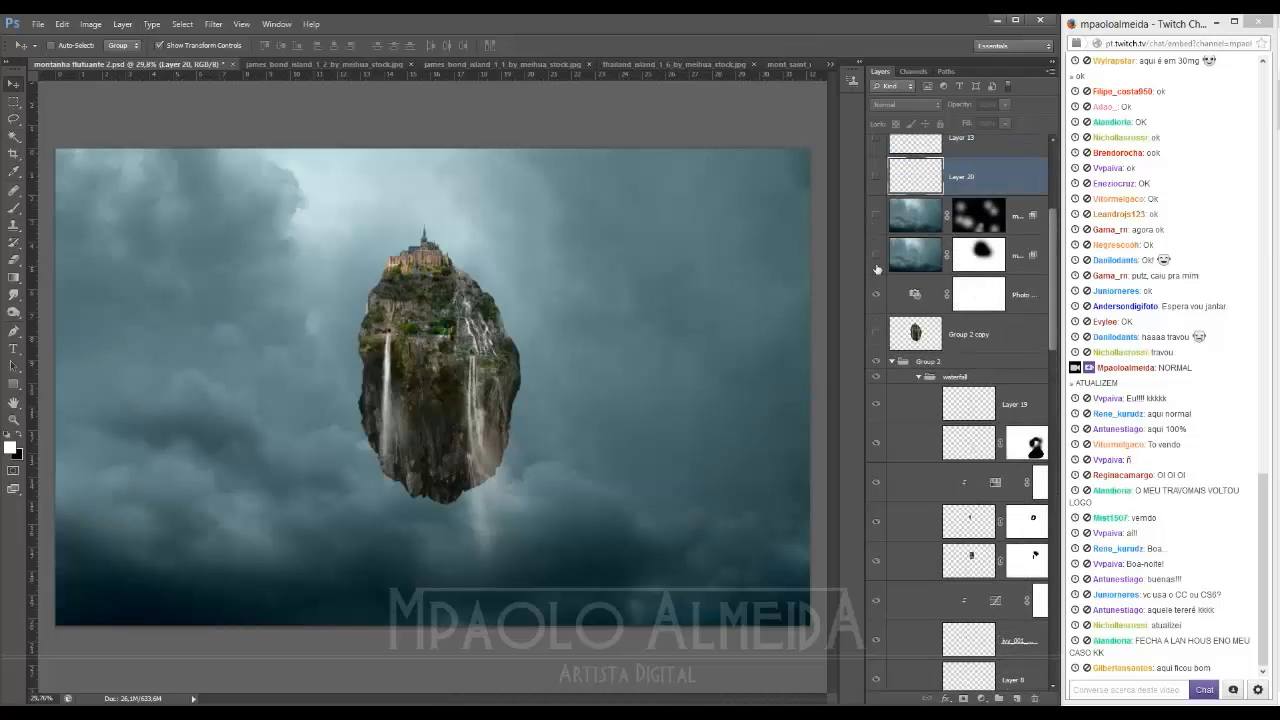
Step: Show the top layers of the composition: the masked clouds, Layers 20, 13 and 21, the colour effects, Group 3 and the signature
{"action": "left_click", "coordinate": [876, 214]}
{"action": "scroll", "coordinate": [901, 244], "scroll_direction": "up", "scroll_amount": 3}
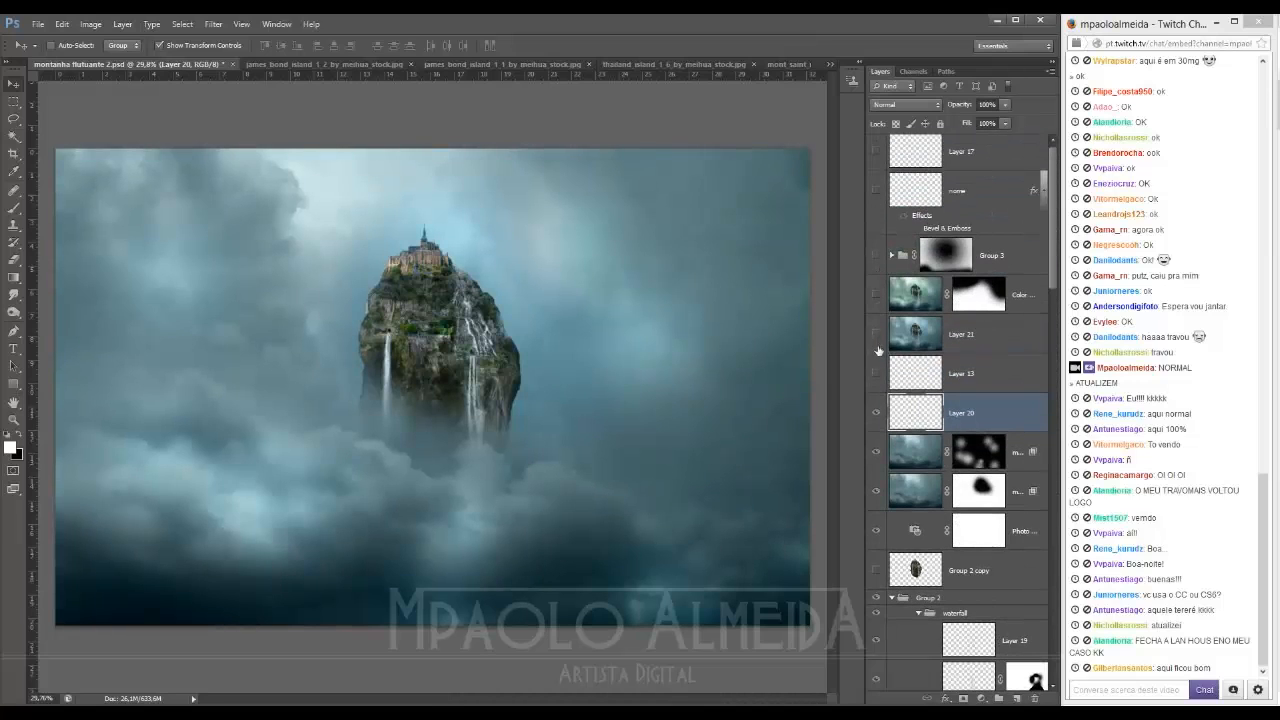
{"action": "left_click", "coordinate": [876, 372]}
{"action": "left_click", "coordinate": [876, 333]}
{"action": "left_click", "coordinate": [876, 294]}
{"action": "left_click", "coordinate": [876, 190]}
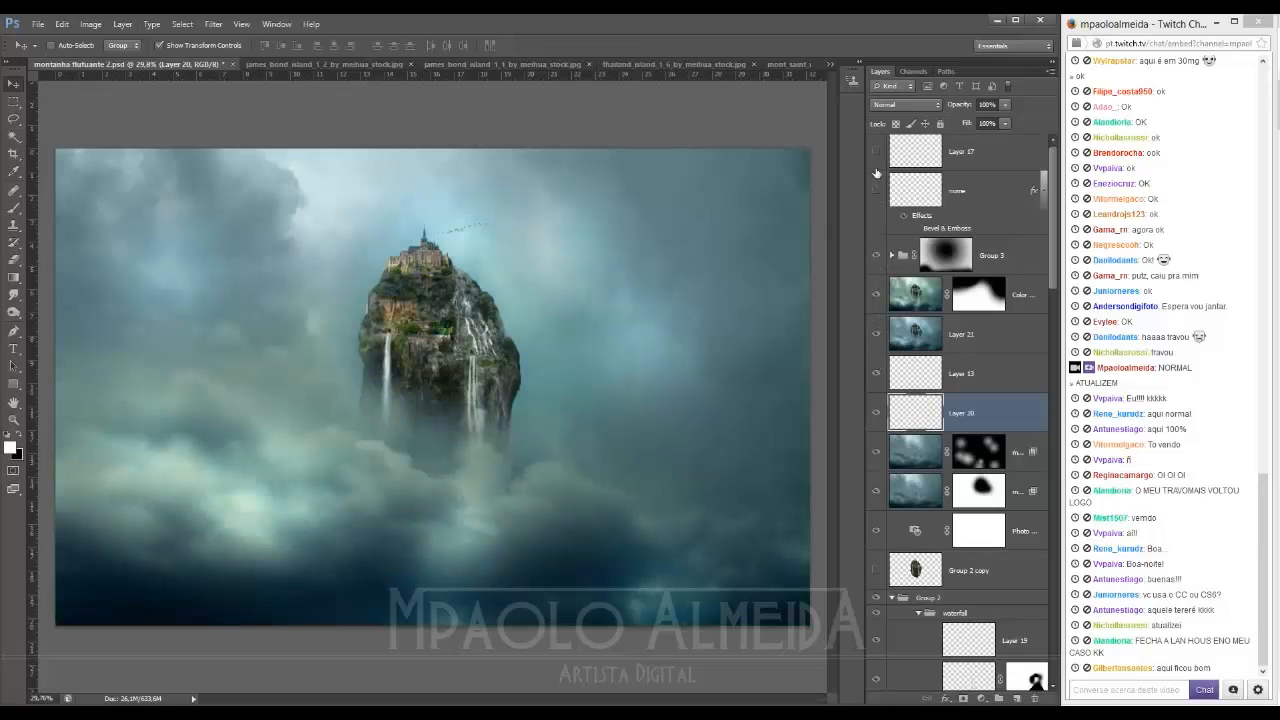
{"action": "left_click", "coordinate": [876, 151]}
Step: Switch to the james_bond_island_1_1 photo and review the new document settings without creating a document
{"action": "left_click", "coordinate": [552, 64]}
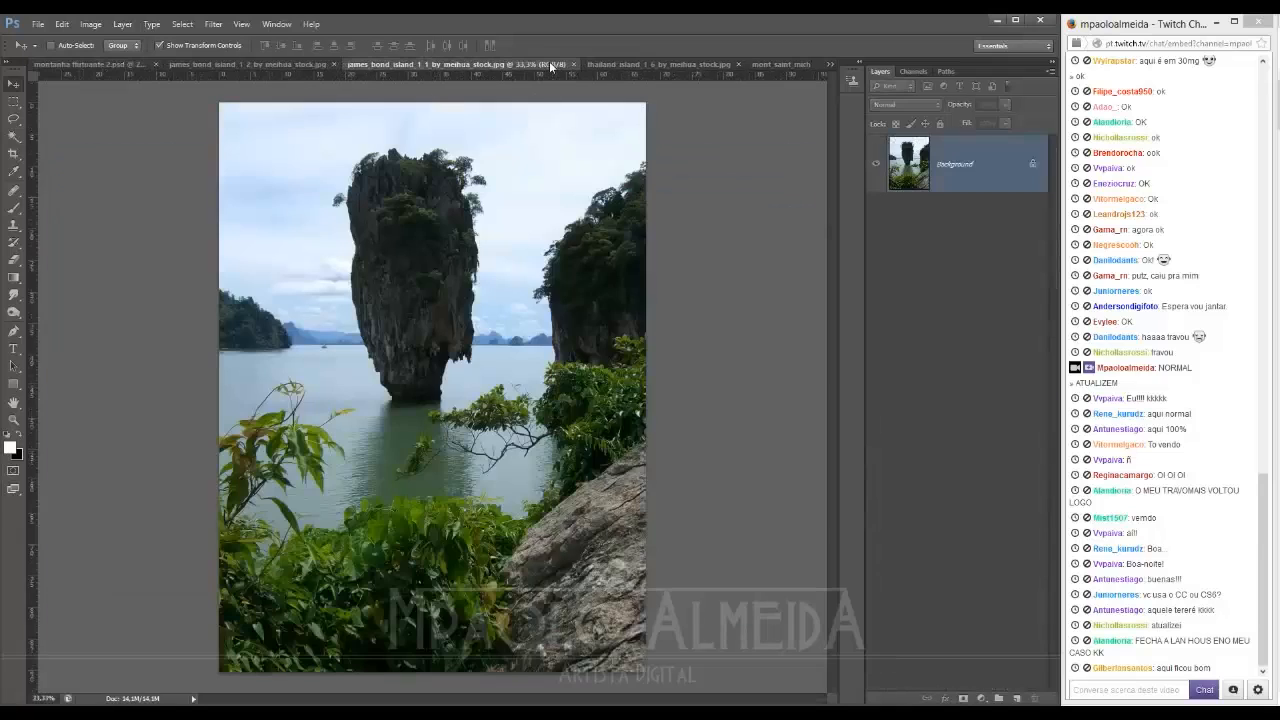
{"action": "left_click", "coordinate": [36, 24]}
{"action": "left_click", "coordinate": [48, 38]}
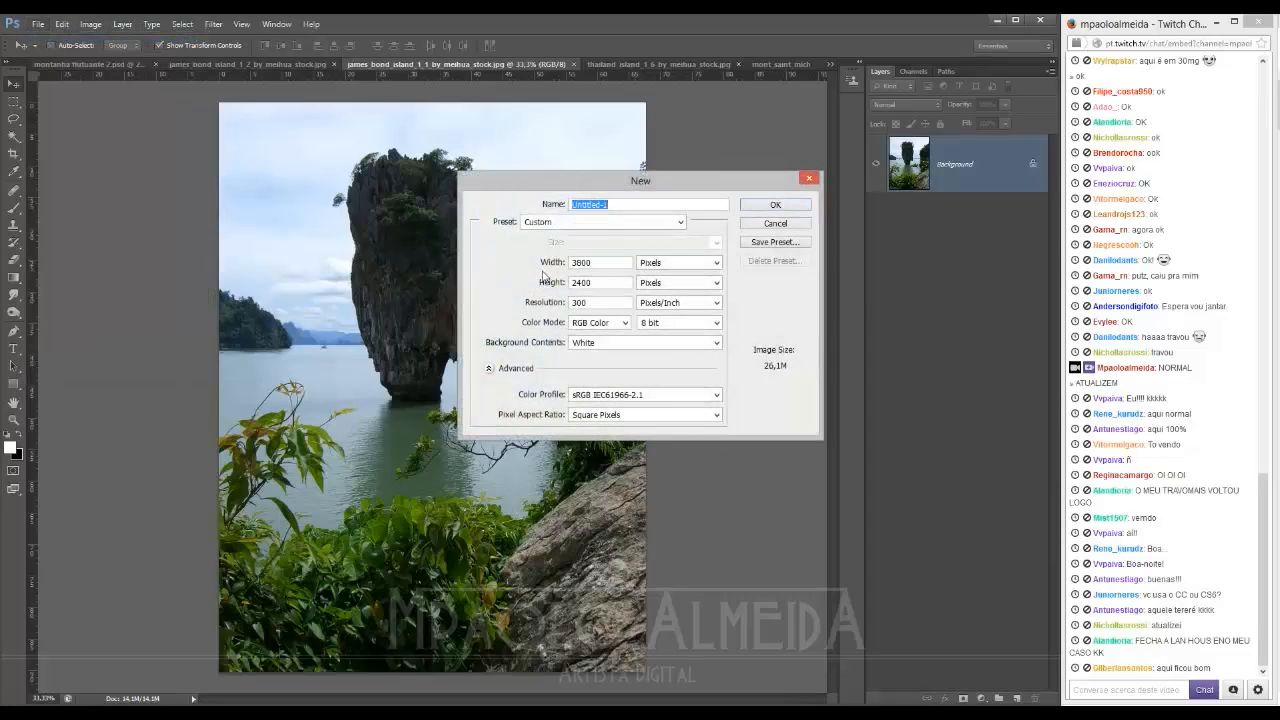
{"action": "left_click_drag", "start_coordinate": [633, 181], "coordinate": [433, 153]}
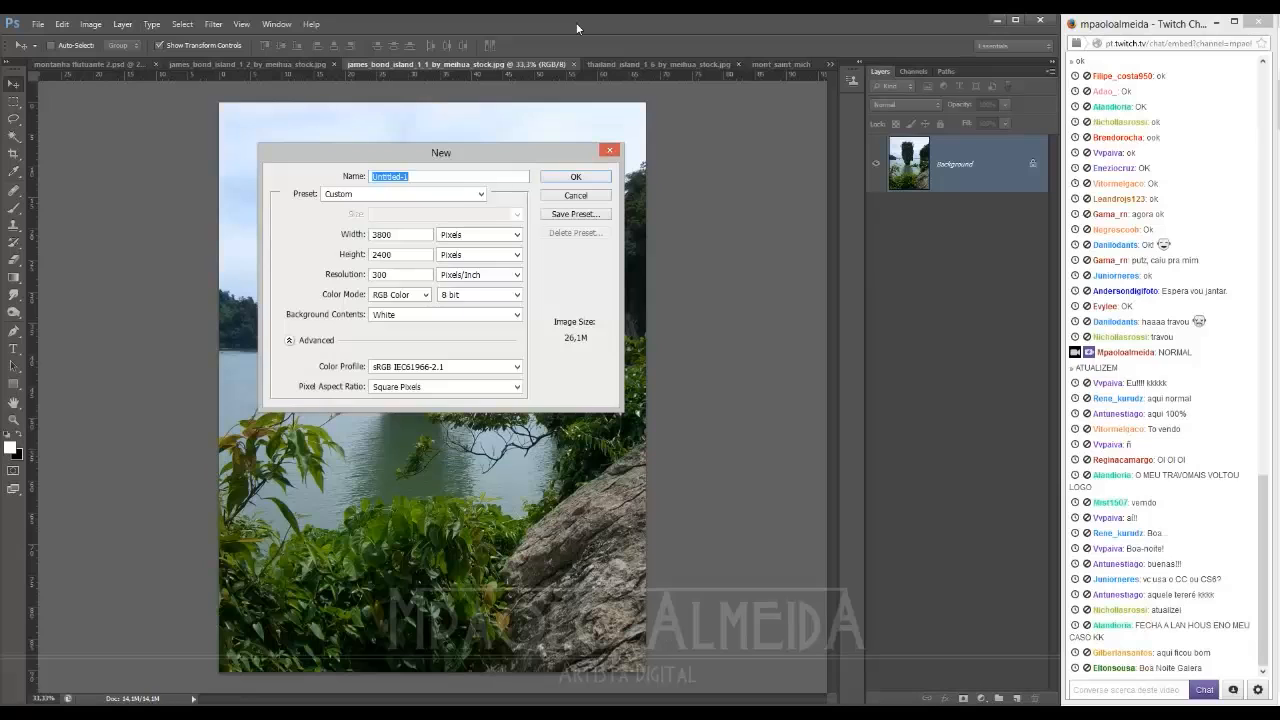
{"action": "left_click", "coordinate": [566, 198]}
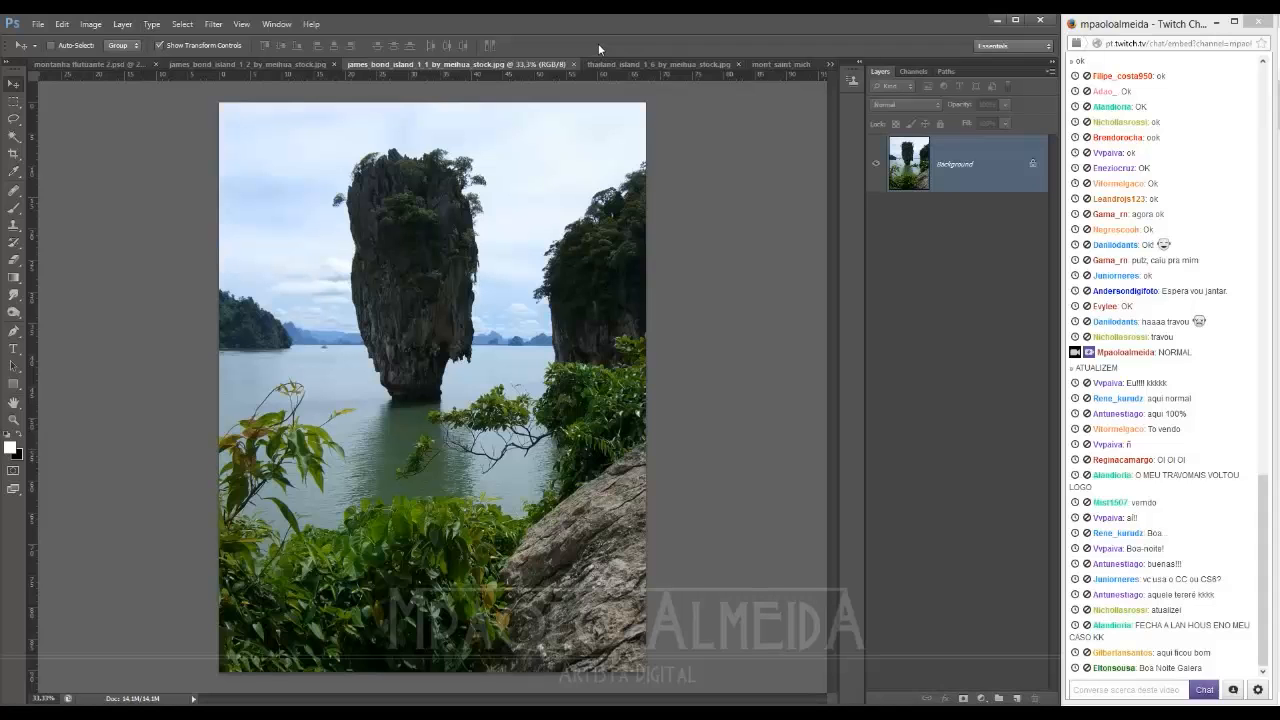
Step: Return to the floating mountain composition, look through the Twitch channel panels and the deviantART page in Firefox, and go back to Photoshop
{"action": "left_click", "coordinate": [80, 64]}
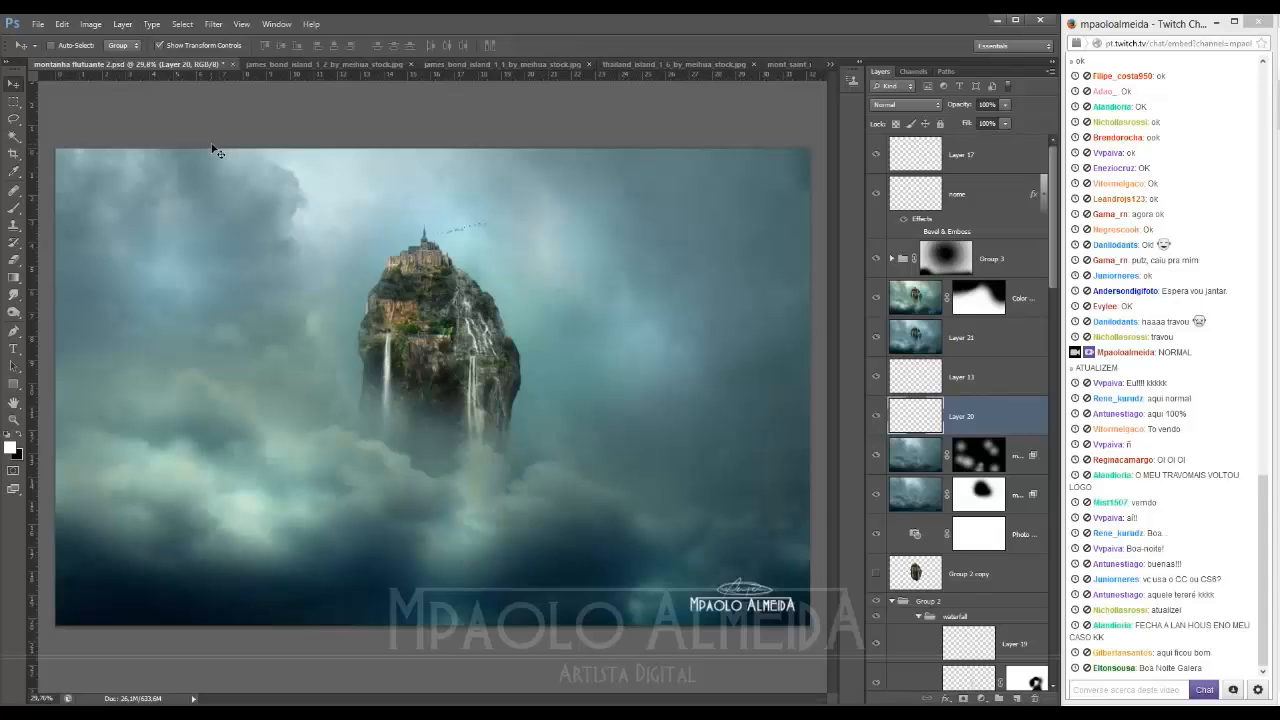
{"action": "left_click", "coordinate": [48, 711]}
{"action": "scroll", "coordinate": [314, 363], "scroll_direction": "down", "scroll_amount": 5}
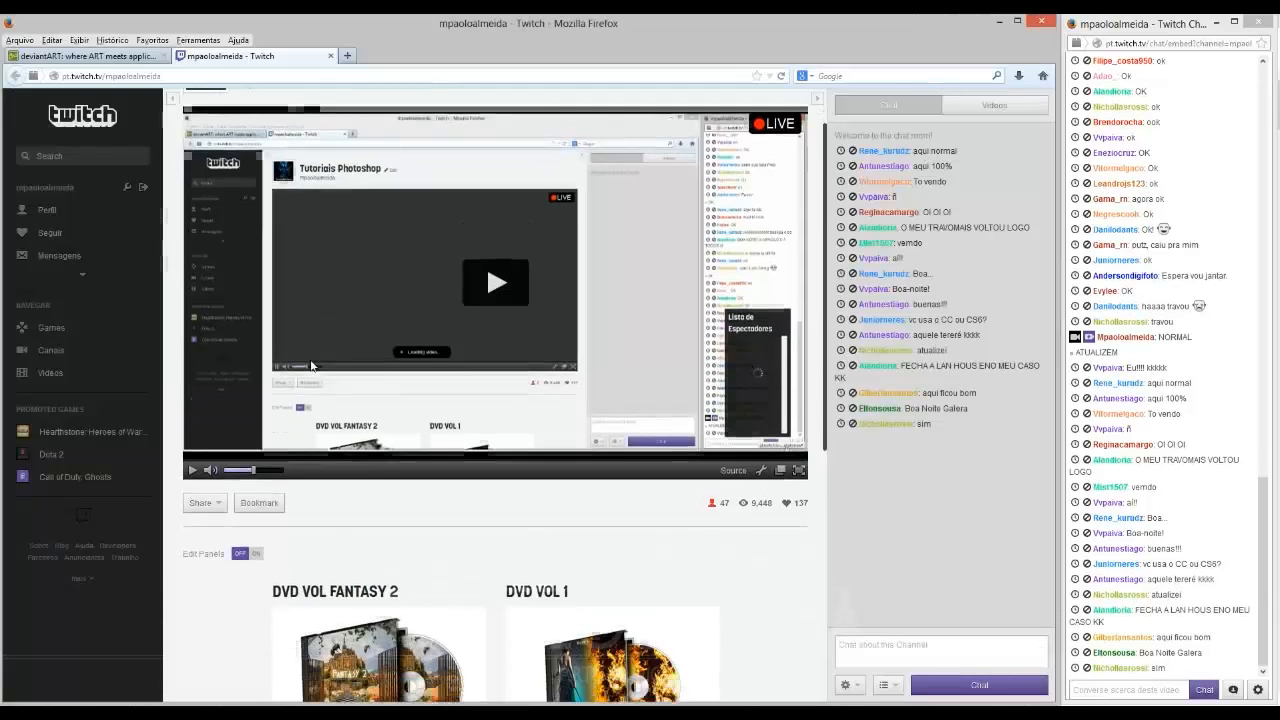
{"action": "scroll", "coordinate": [440, 452], "scroll_direction": "down", "scroll_amount": 3}
{"action": "scroll", "coordinate": [646, 486], "scroll_direction": "down", "scroll_amount": 3}
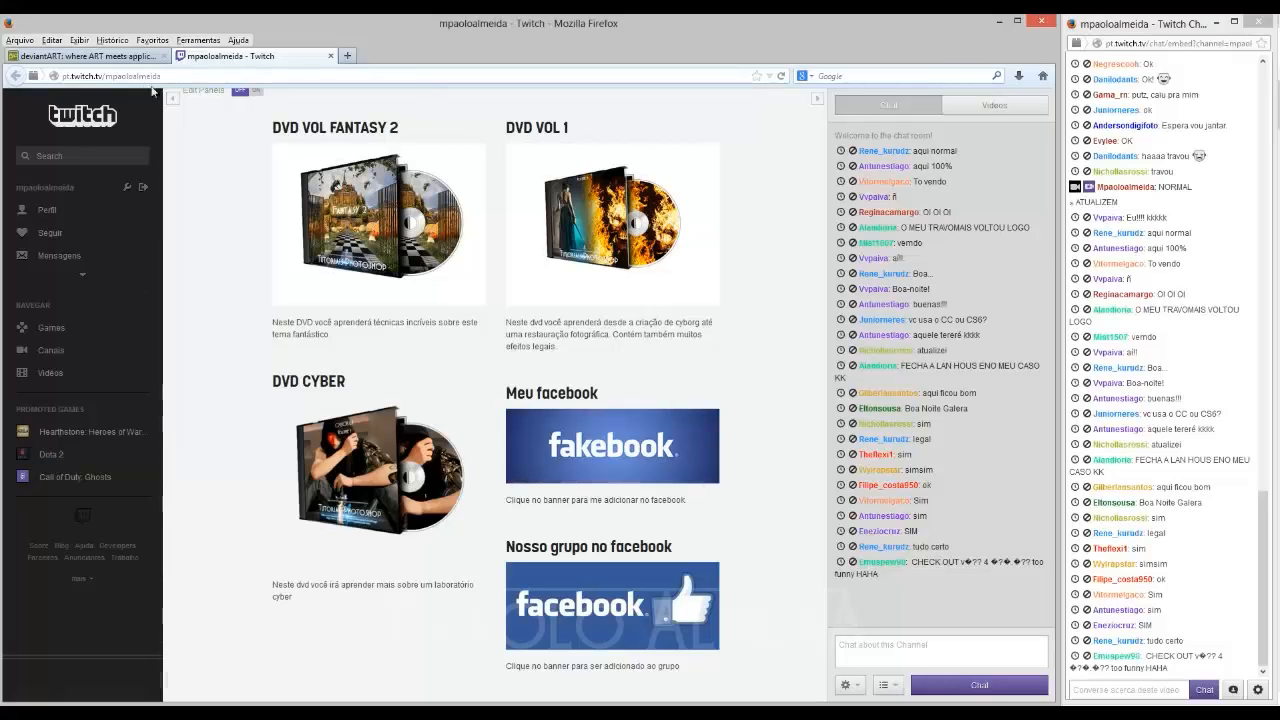
{"action": "left_click", "coordinate": [140, 56]}
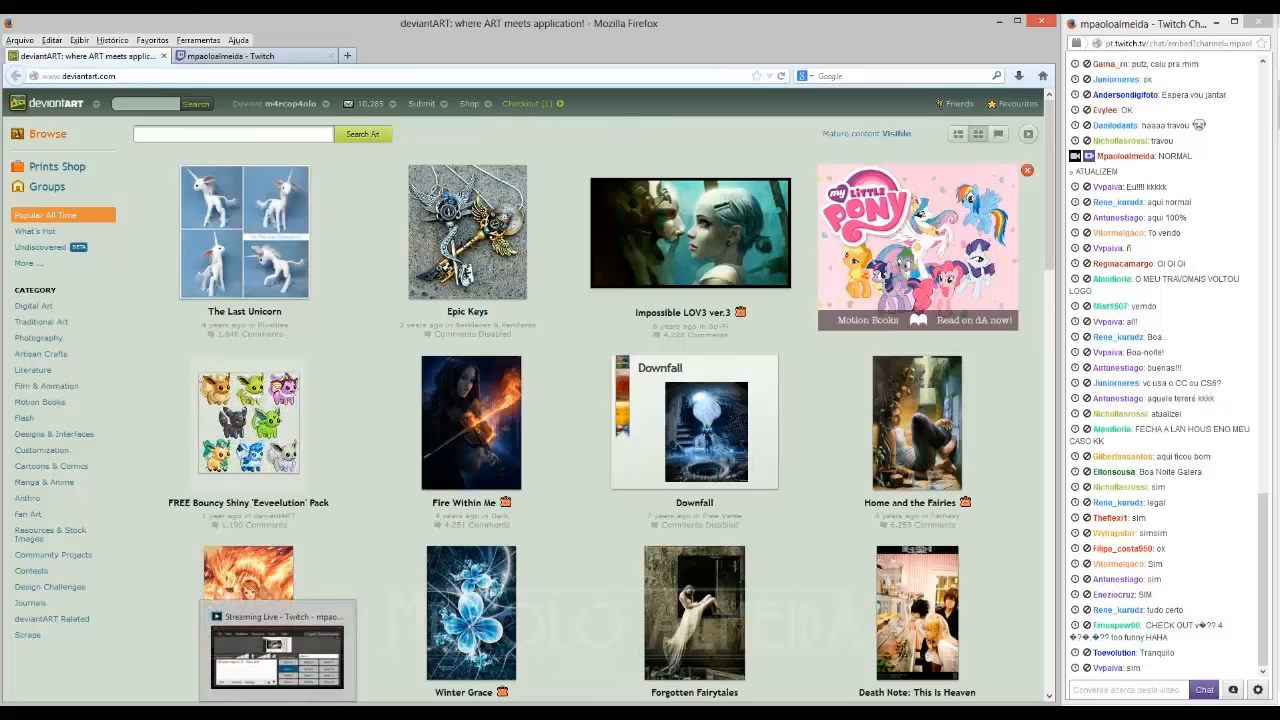
{"action": "key", "text": "alt+Tab"}
{"action": "key", "text": "alt+Tab"}
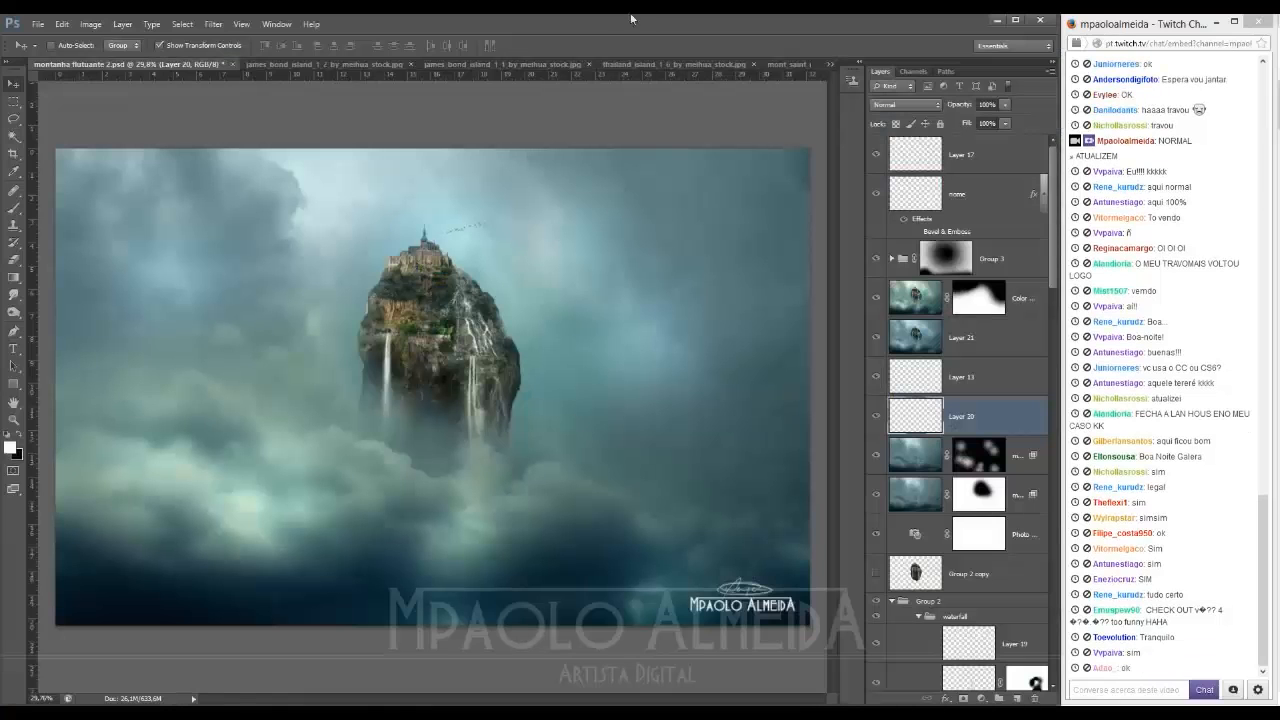
Step: Create a new 3800 x 2400 pixel document at 300 pixels/inch in 8-bit RGB Color with a white background
{"action": "left_click", "coordinate": [37, 23]}
{"action": "left_click", "coordinate": [50, 38]}
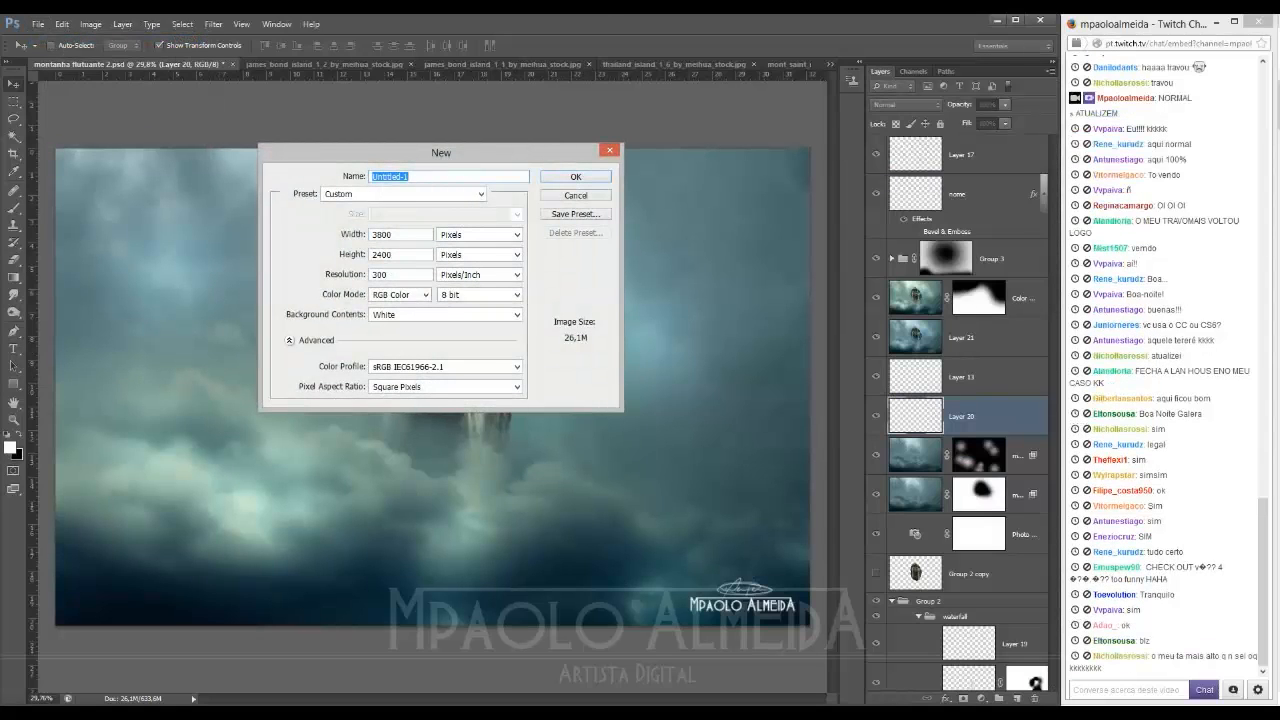
{"action": "left_click", "coordinate": [548, 180]}
Step: Close montanha flutuante 2.psd without saving and switch to the Mont Saint-Michel castle document
{"action": "left_click", "coordinate": [90, 64]}
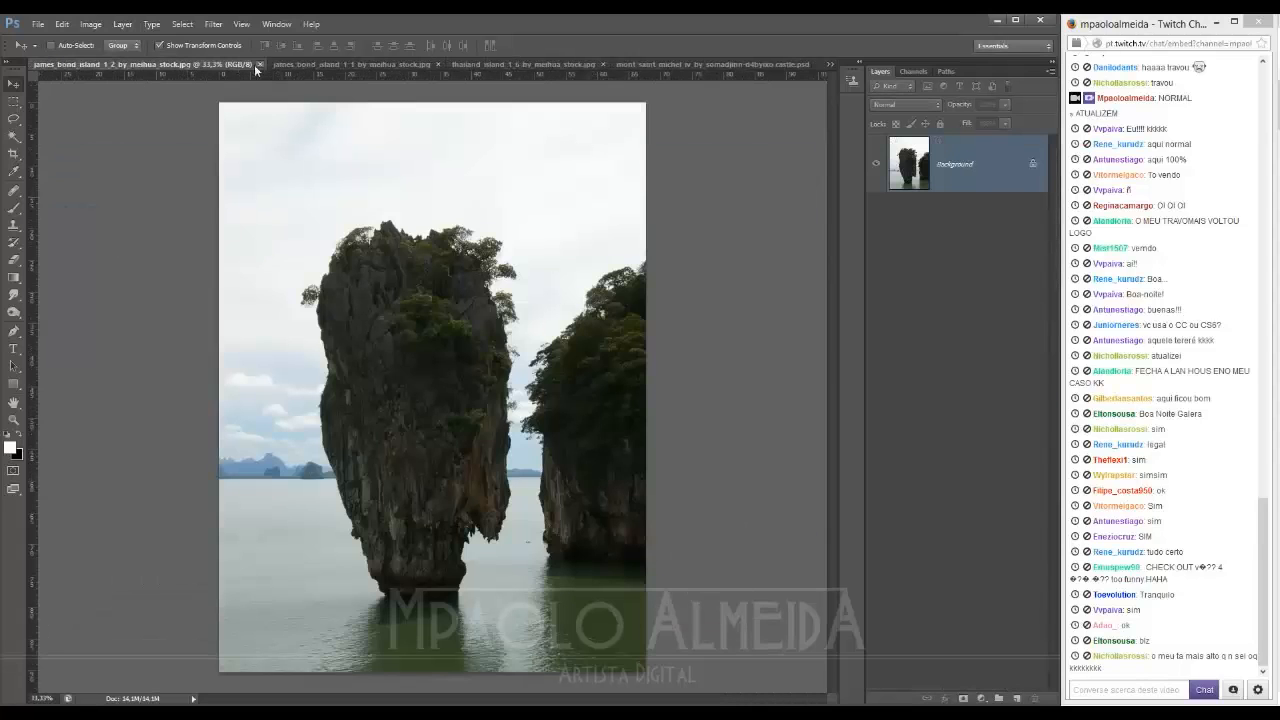
{"action": "left_click", "coordinate": [828, 64]}
{"action": "left_click", "coordinate": [900, 70]}
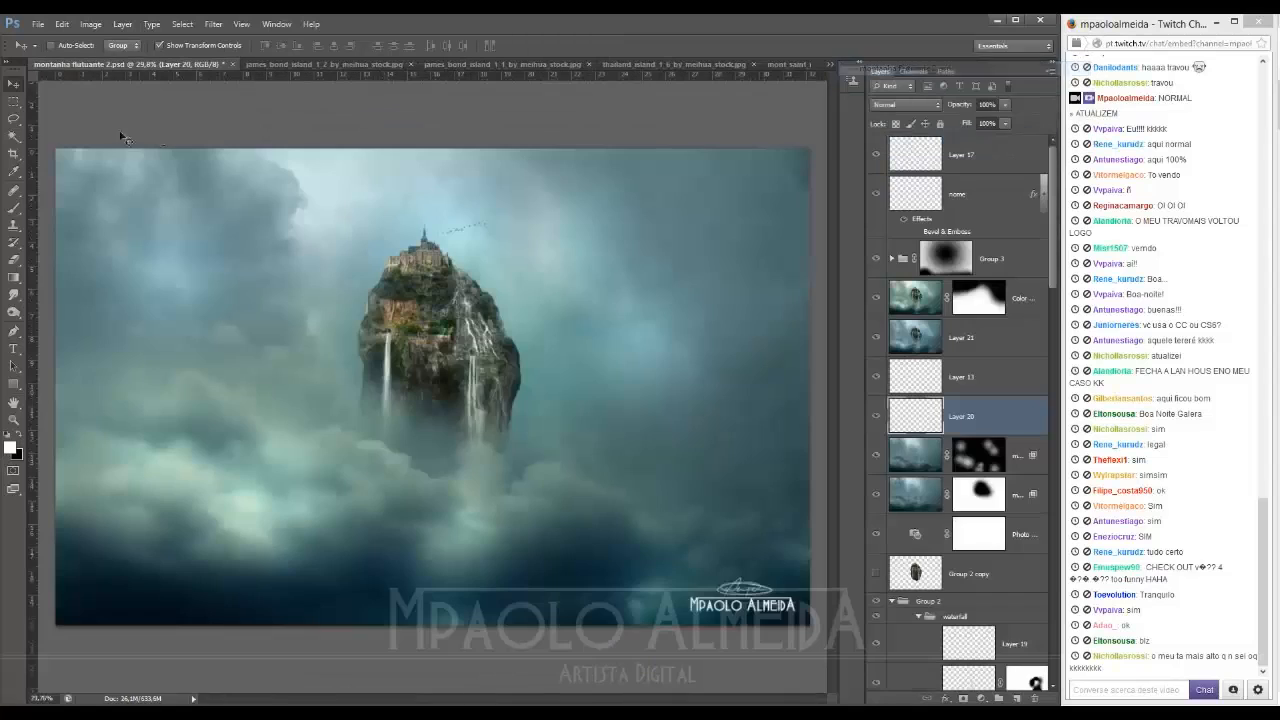
{"action": "left_click", "coordinate": [232, 65]}
{"action": "left_click", "coordinate": [642, 289]}
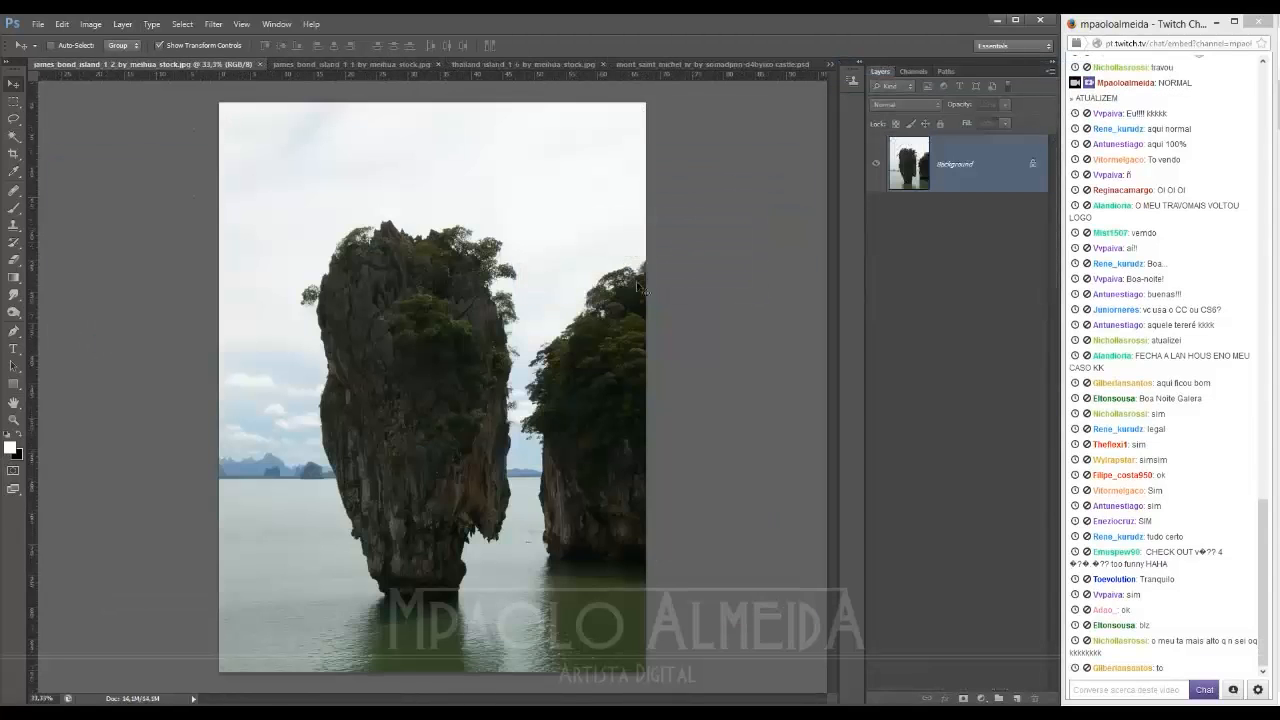
{"action": "left_click", "coordinate": [660, 64]}
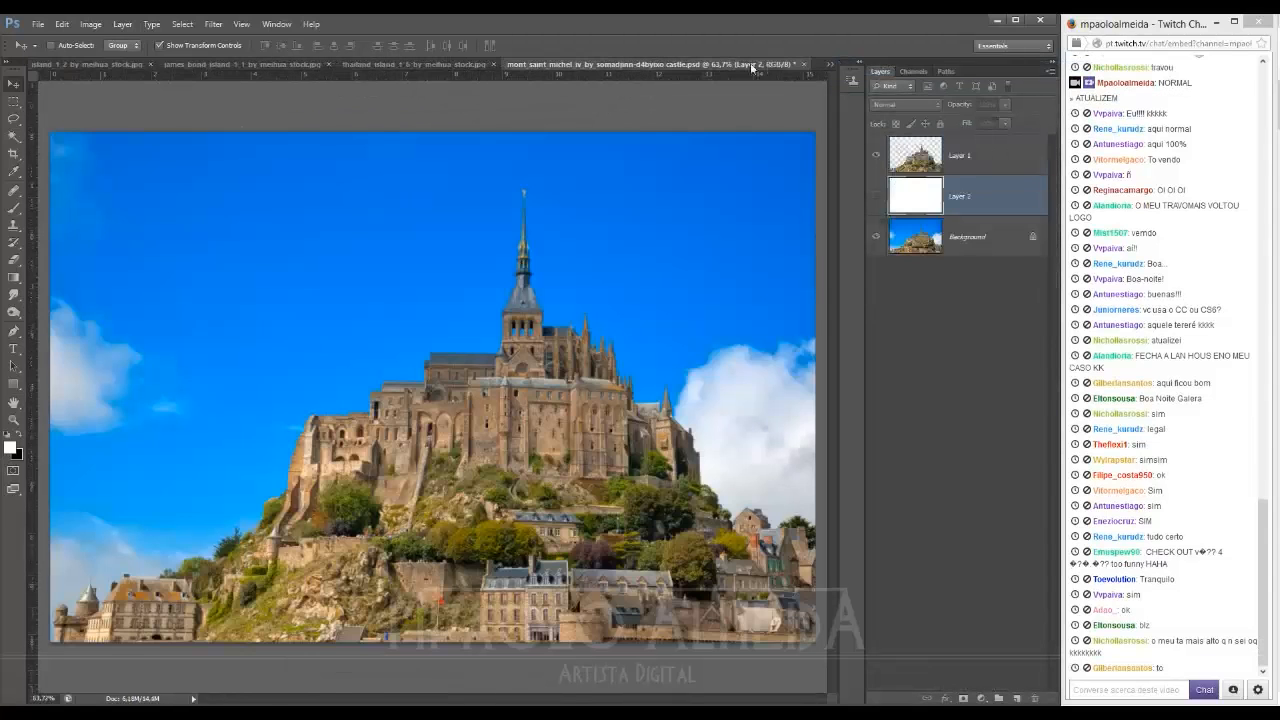
Step: Switch to the blank document, then close the Mont Saint-Michel castle document and the thailand_island_1_6 photo
{"action": "left_click", "coordinate": [828, 64]}
{"action": "left_click", "coordinate": [874, 127]}
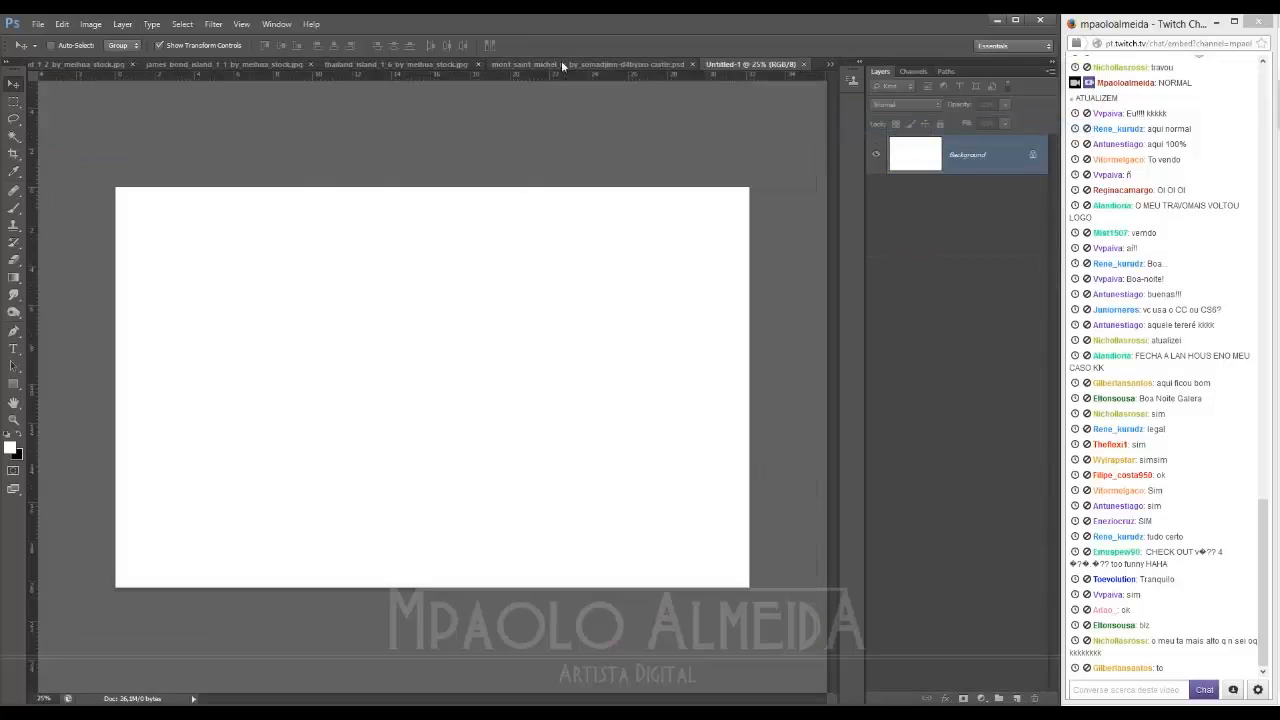
{"action": "left_click", "coordinate": [690, 64]}
{"action": "left_click", "coordinate": [638, 279]}
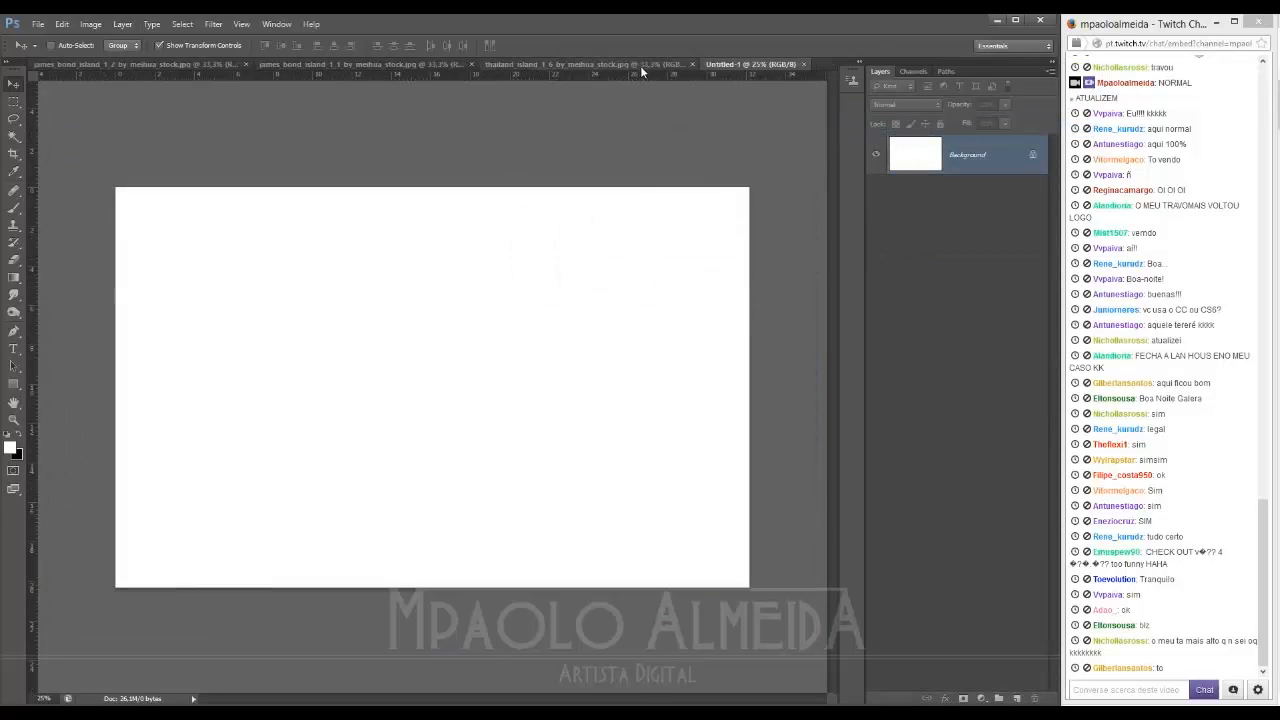
{"action": "left_click", "coordinate": [692, 64]}
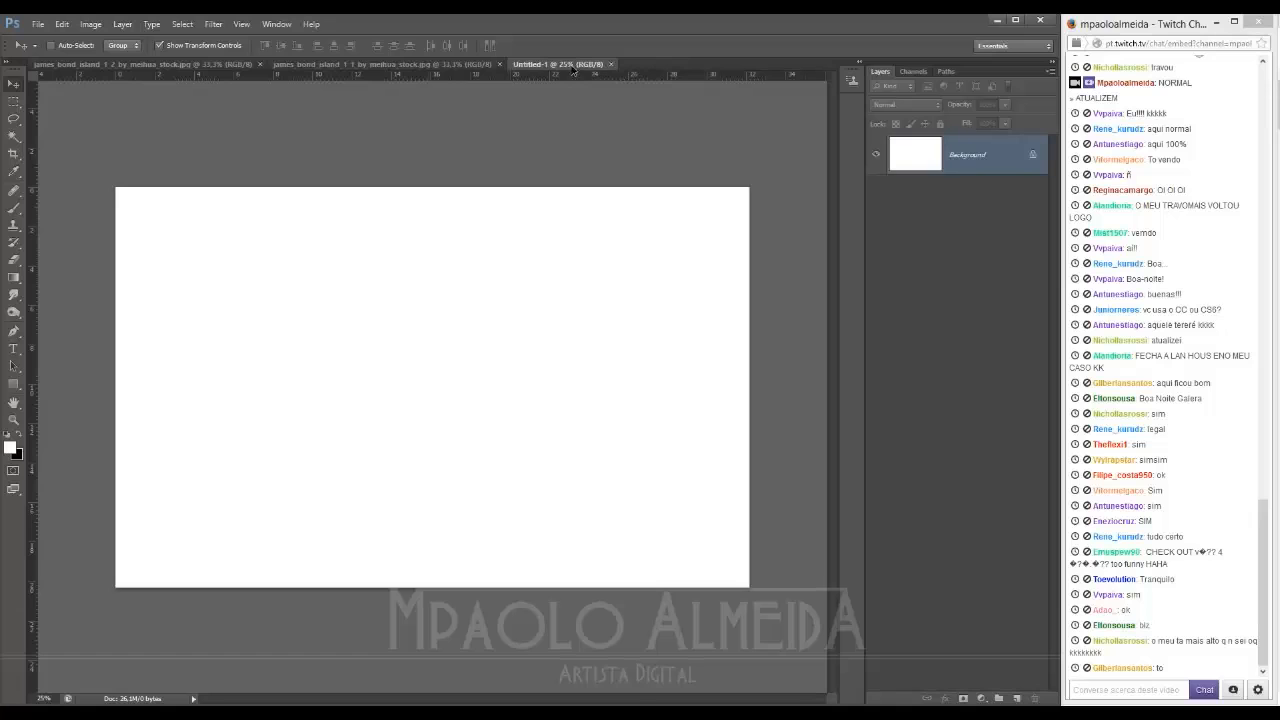
Step: Separate the blank document from the two james_bond_island photos and close both photos, leaving only the blank canvas open
{"action": "left_click_drag", "start_coordinate": [588, 67], "coordinate": [49, 64]}
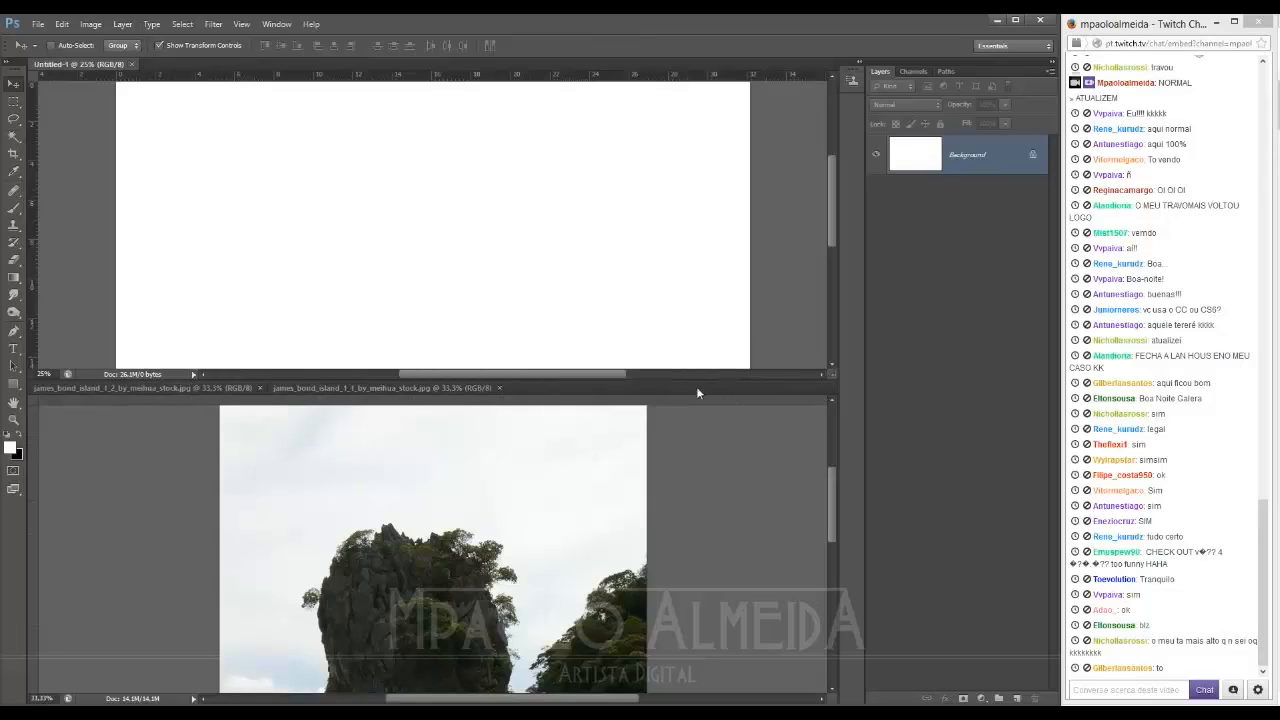
{"action": "left_click_drag", "start_coordinate": [696, 392], "coordinate": [676, 77]}
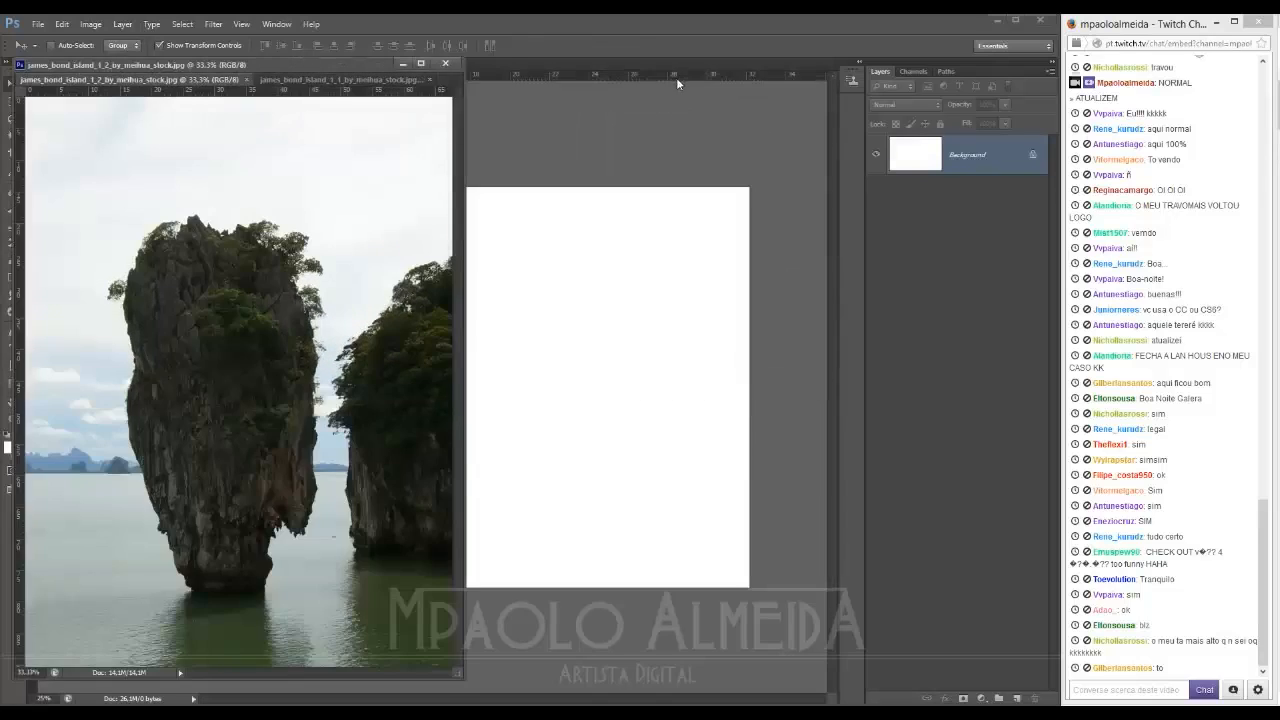
{"action": "left_click", "coordinate": [445, 63]}
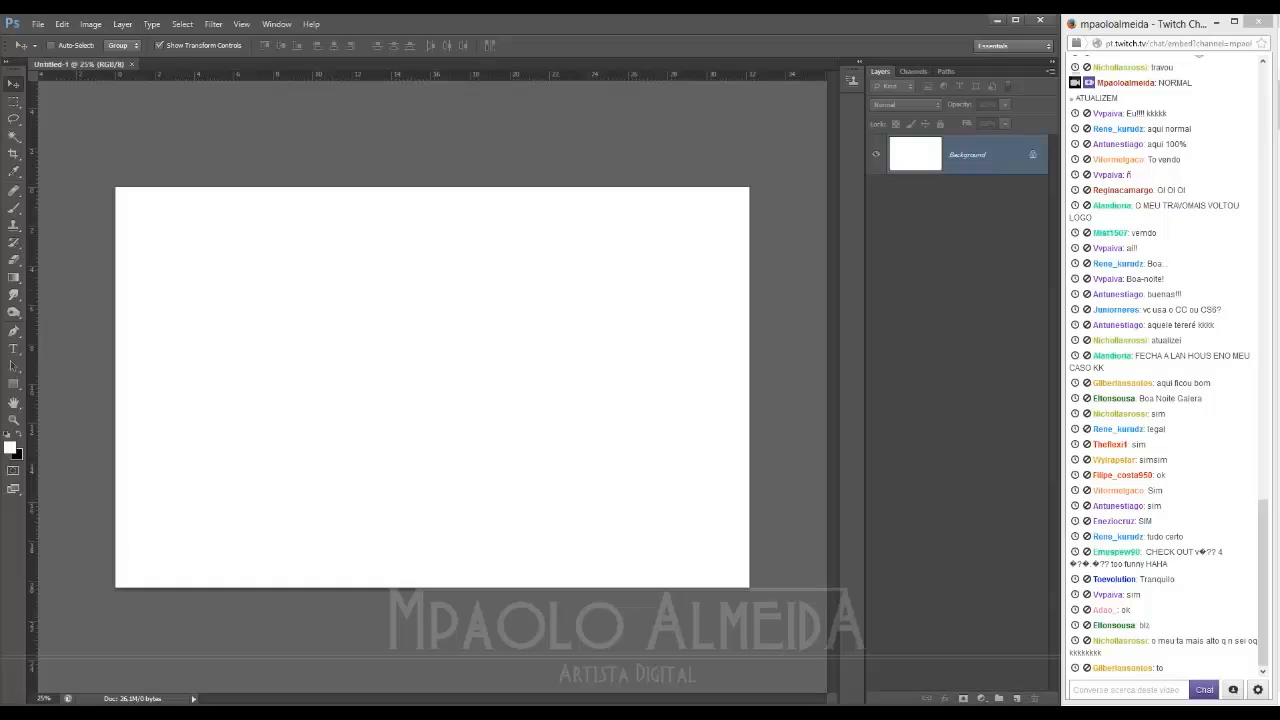
Step: Switch to File Explorer, go up to the imagens folder, and fit the window beside the Twitch chat
{"action": "left_click", "coordinate": [125, 713]}
{"action": "left_click", "coordinate": [110, 643]}
{"action": "left_click", "coordinate": [268, 56]}
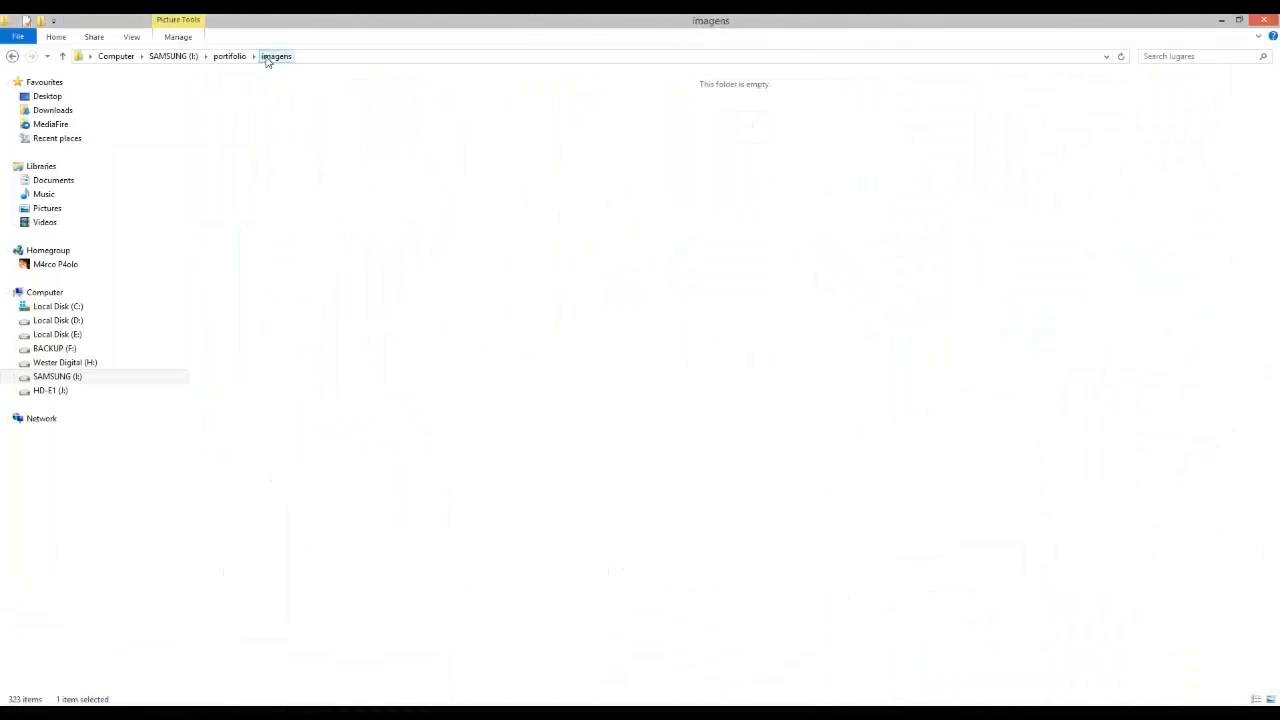
{"action": "double_click", "coordinate": [966, 26]}
{"action": "left_click_drag", "start_coordinate": [871, 33], "coordinate": [836, 33]}
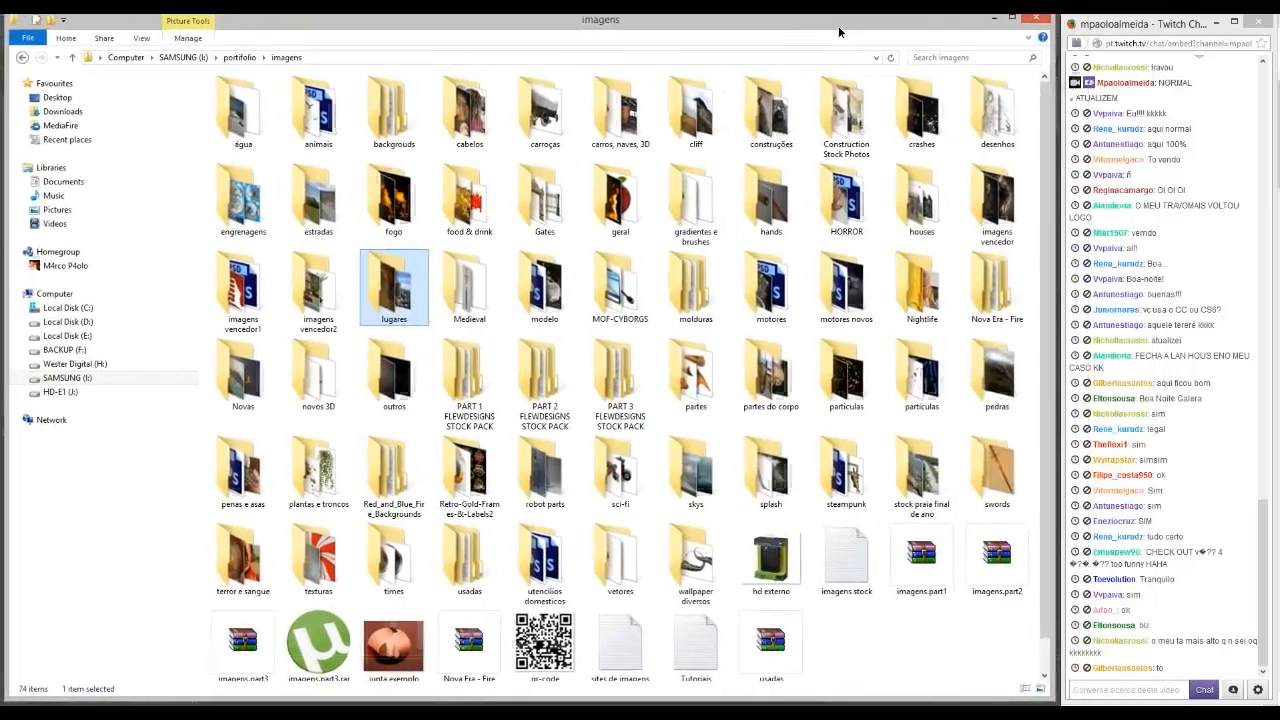
{"action": "left_click_drag", "start_coordinate": [1052, 140], "coordinate": [1060, 138]}
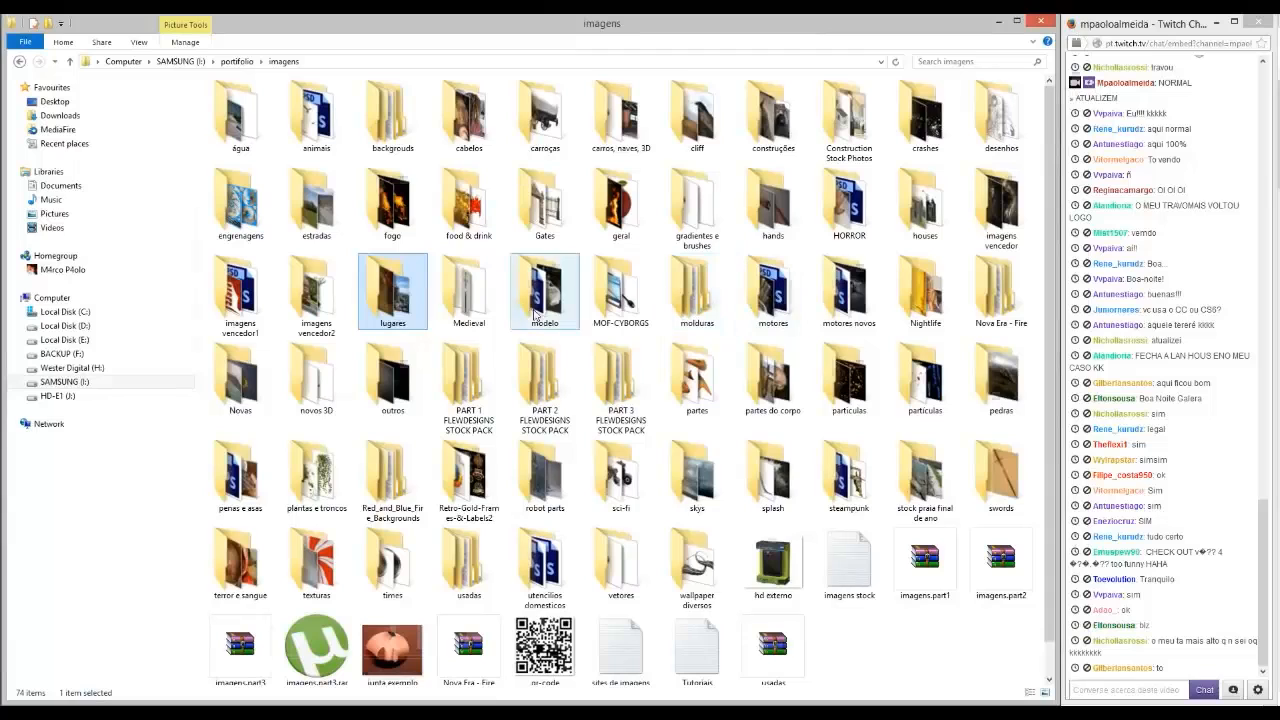
Step: Browse to the mountain folder inside lugares and open james_bond_island_1_2_by_meihua_stock in Photoshop
{"action": "double_click", "coordinate": [420, 317]}
{"action": "double_click", "coordinate": [758, 215]}
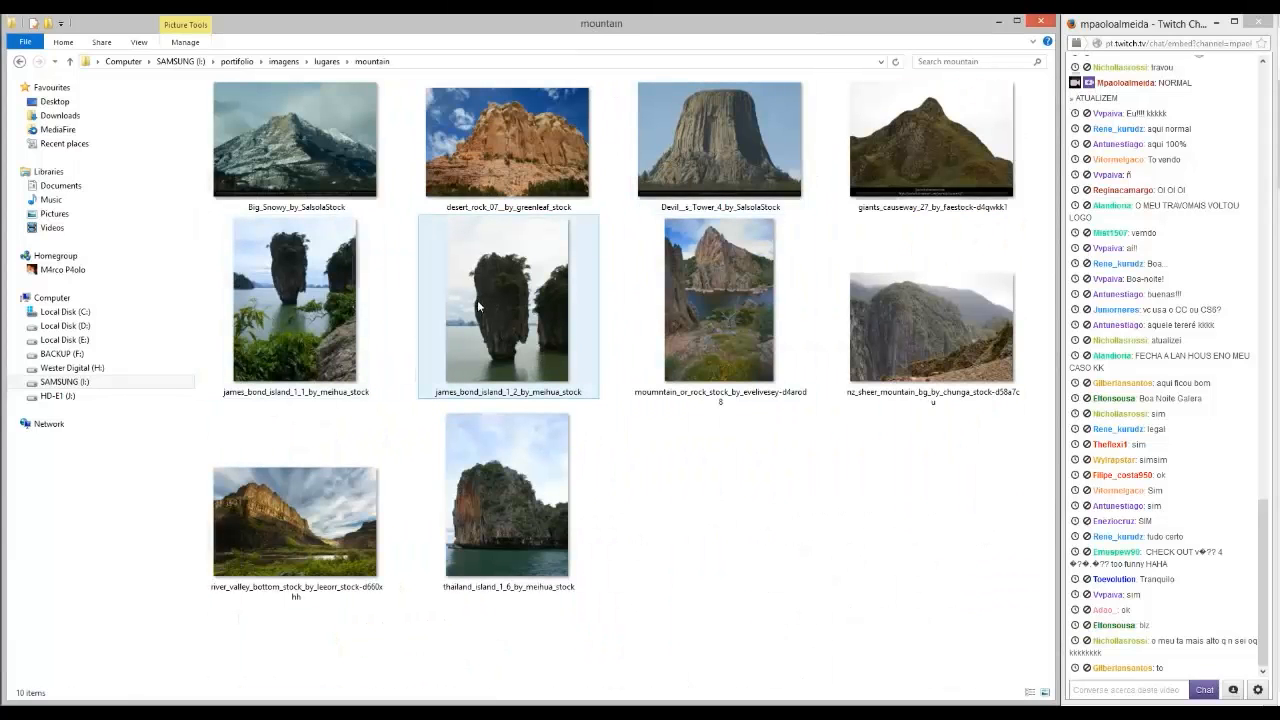
{"action": "left_click_drag", "start_coordinate": [477, 300], "coordinate": [570, 32]}
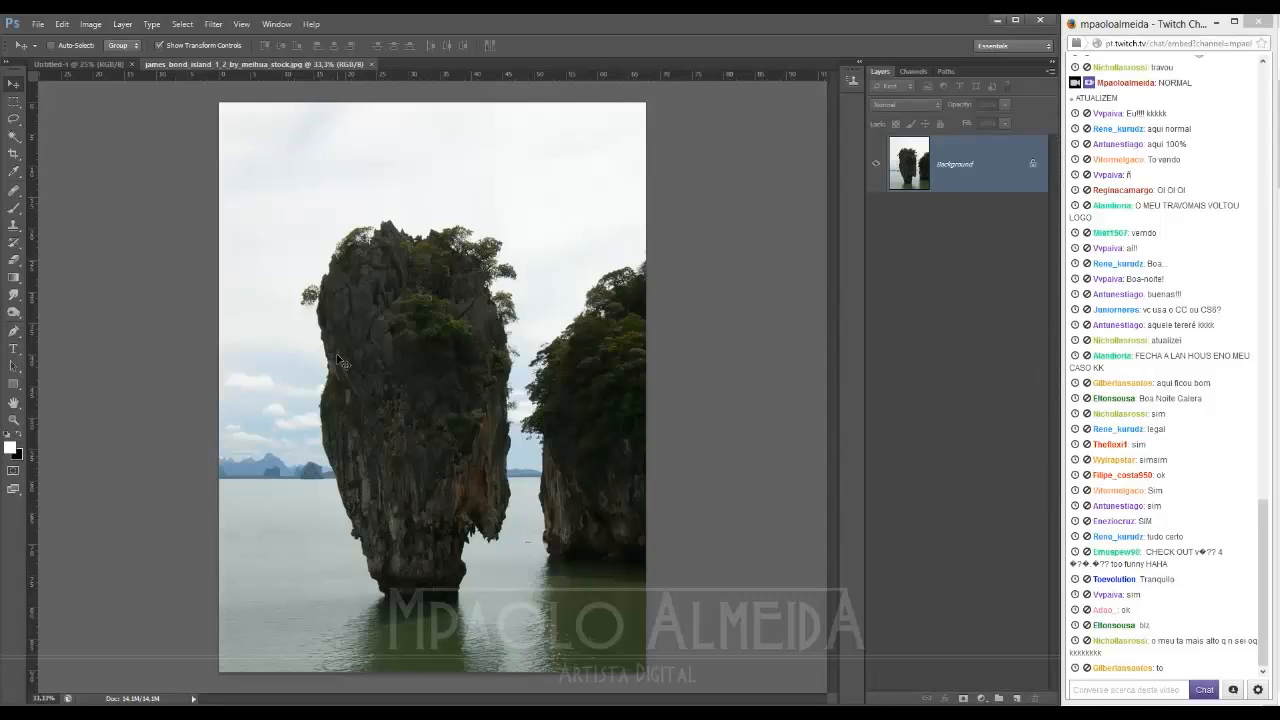
Step: In the james_bond_island_1_2 photo, start a Pen path near the rock's lower left corner and trace up its lower left edge
{"action": "left_click", "coordinate": [85, 64]}
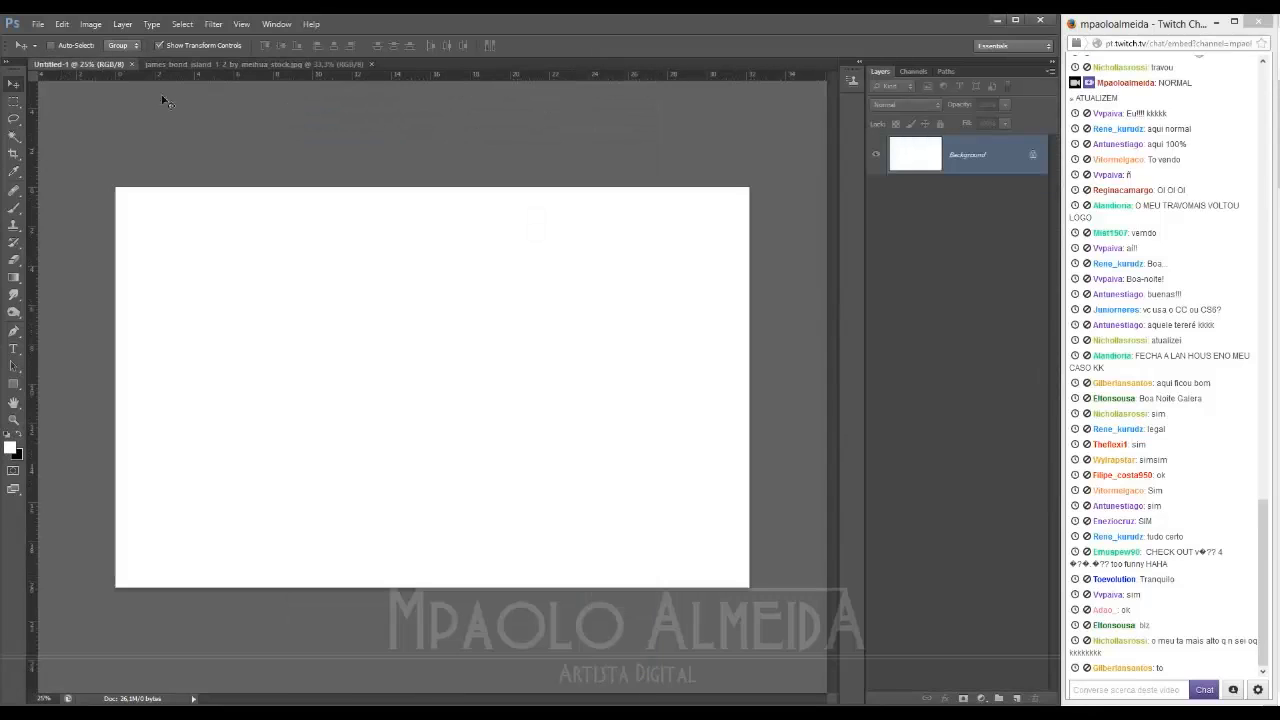
{"action": "left_click", "coordinate": [272, 64]}
{"action": "scroll", "coordinate": [413, 427], "scroll_direction": "up", "scroll_amount": 3}
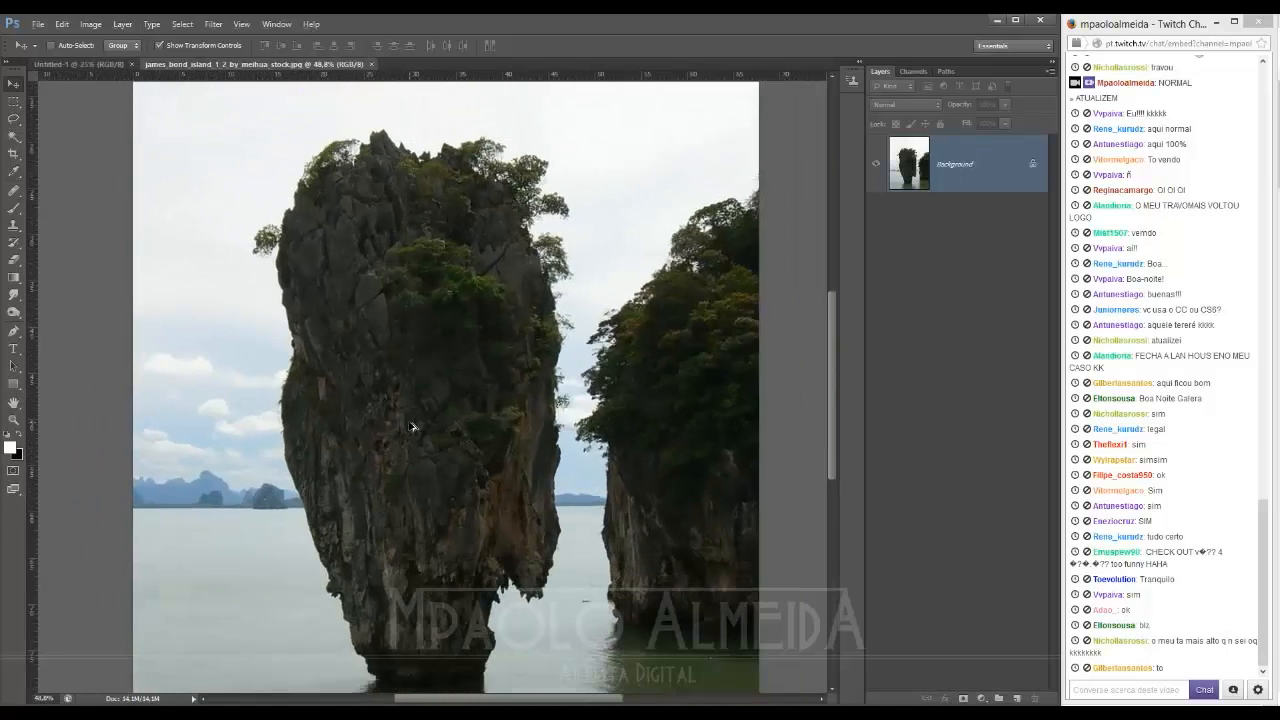
{"action": "key", "text": "p"}
{"action": "scroll", "coordinate": [330, 575], "scroll_direction": "up", "scroll_amount": 3}
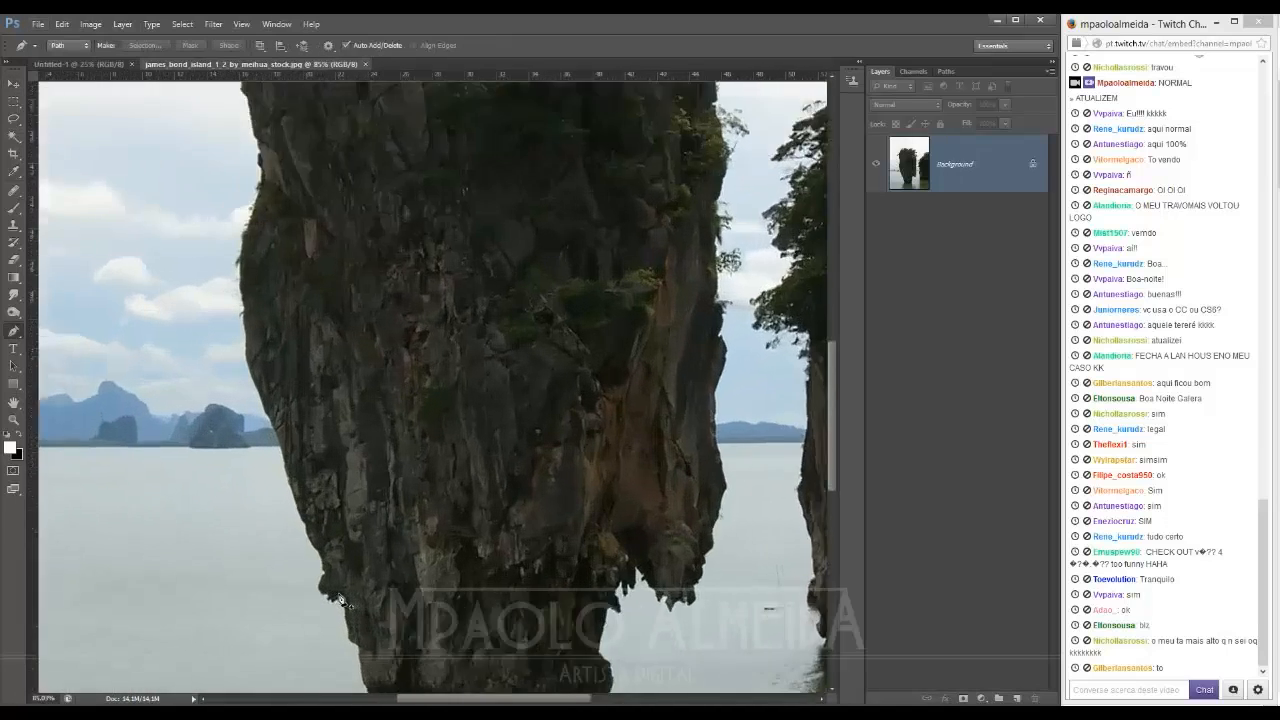
{"action": "left_click", "coordinate": [321, 561]}
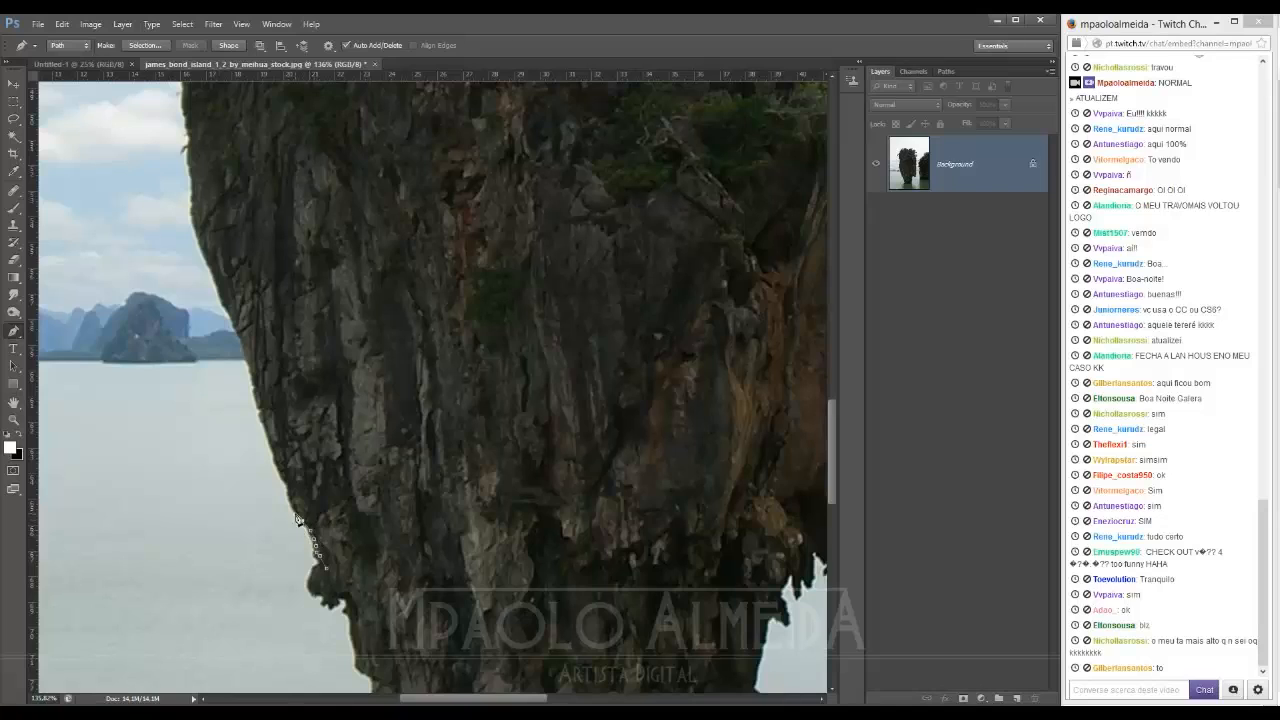
{"action": "left_click", "coordinate": [275, 461]}
{"action": "left_click", "coordinate": [271, 449]}
{"action": "left_click", "coordinate": [264, 421]}
{"action": "left_click", "coordinate": [260, 405]}
{"action": "left_click", "coordinate": [232, 316]}
{"action": "left_click", "coordinate": [224, 298]}
{"action": "left_click", "coordinate": [215, 281]}
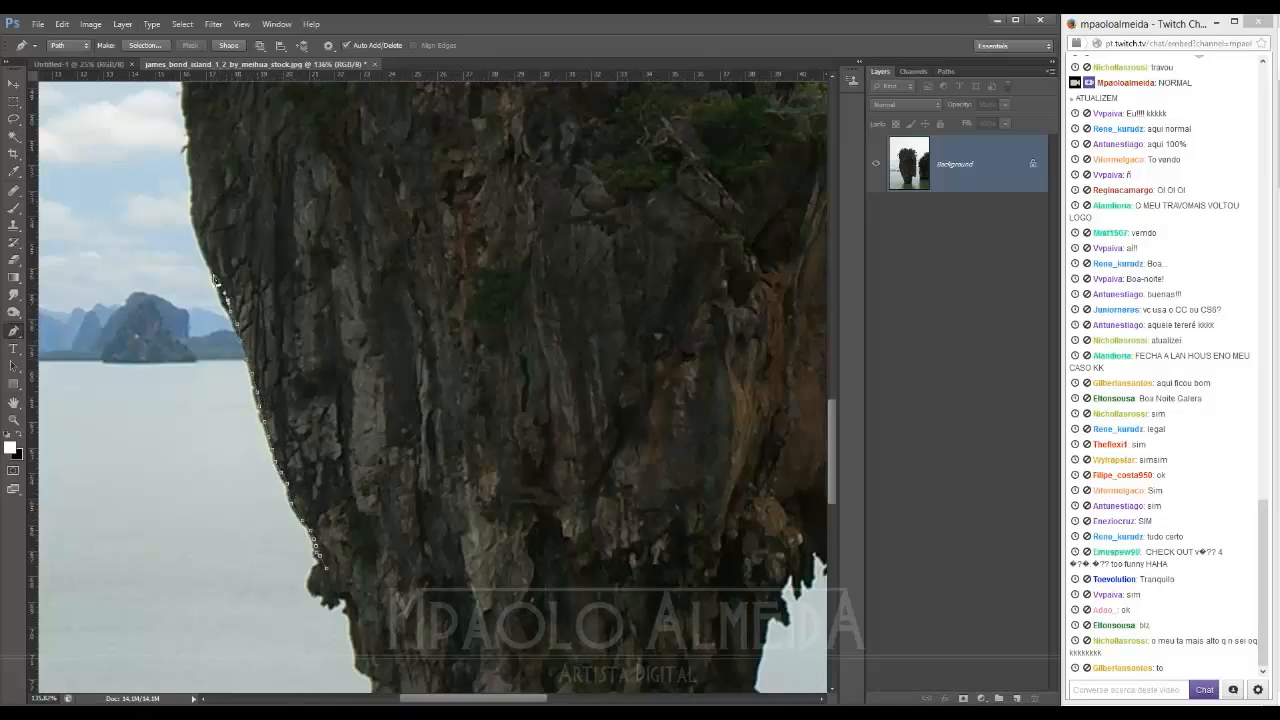
{"action": "left_click", "coordinate": [195, 223]}
{"action": "left_click", "coordinate": [194, 203]}
Step: Continue the Pen path up the rock's upper left edge, excluding the protruding bush, to the foliage below the summit
{"action": "left_click_drag", "start_coordinate": [194, 173], "coordinate": [277, 414]}
{"action": "left_click", "coordinate": [276, 376]}
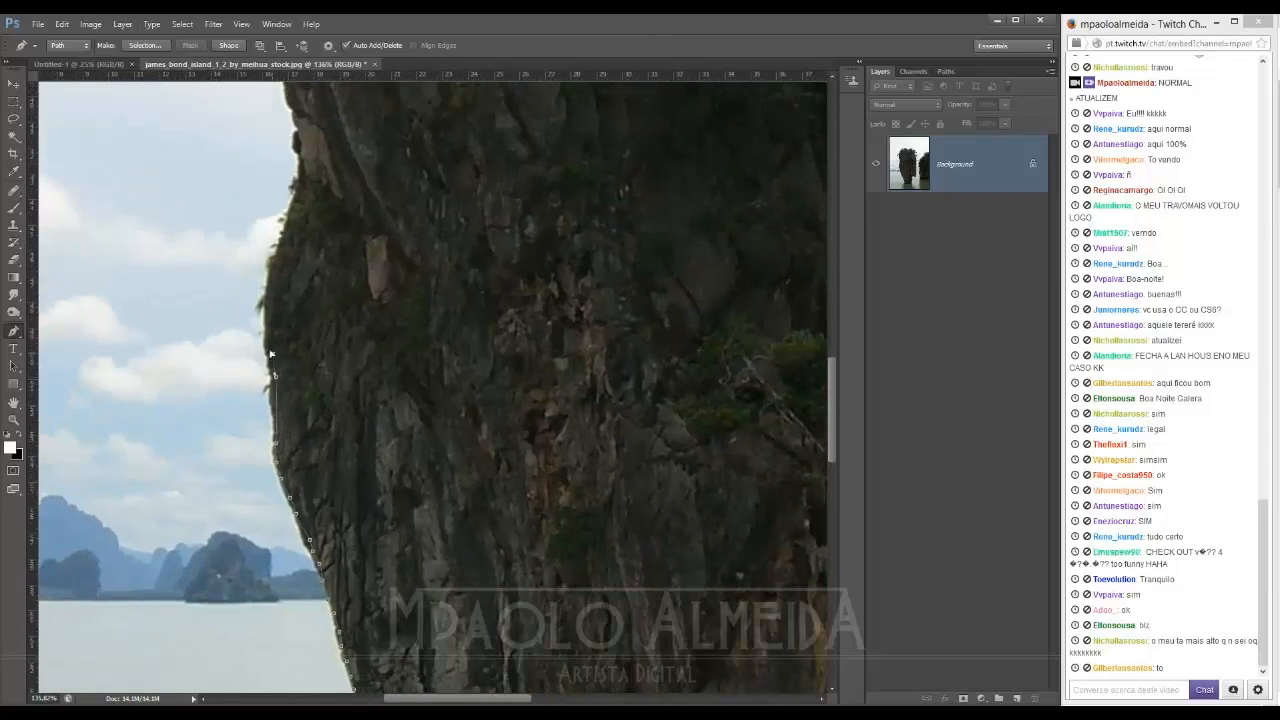
{"action": "left_click", "coordinate": [270, 283]}
{"action": "left_click", "coordinate": [273, 270]}
{"action": "left_click", "coordinate": [278, 255]}
{"action": "left_click", "coordinate": [286, 241]}
{"action": "left_click_drag", "start_coordinate": [300, 174], "coordinate": [313, 355]}
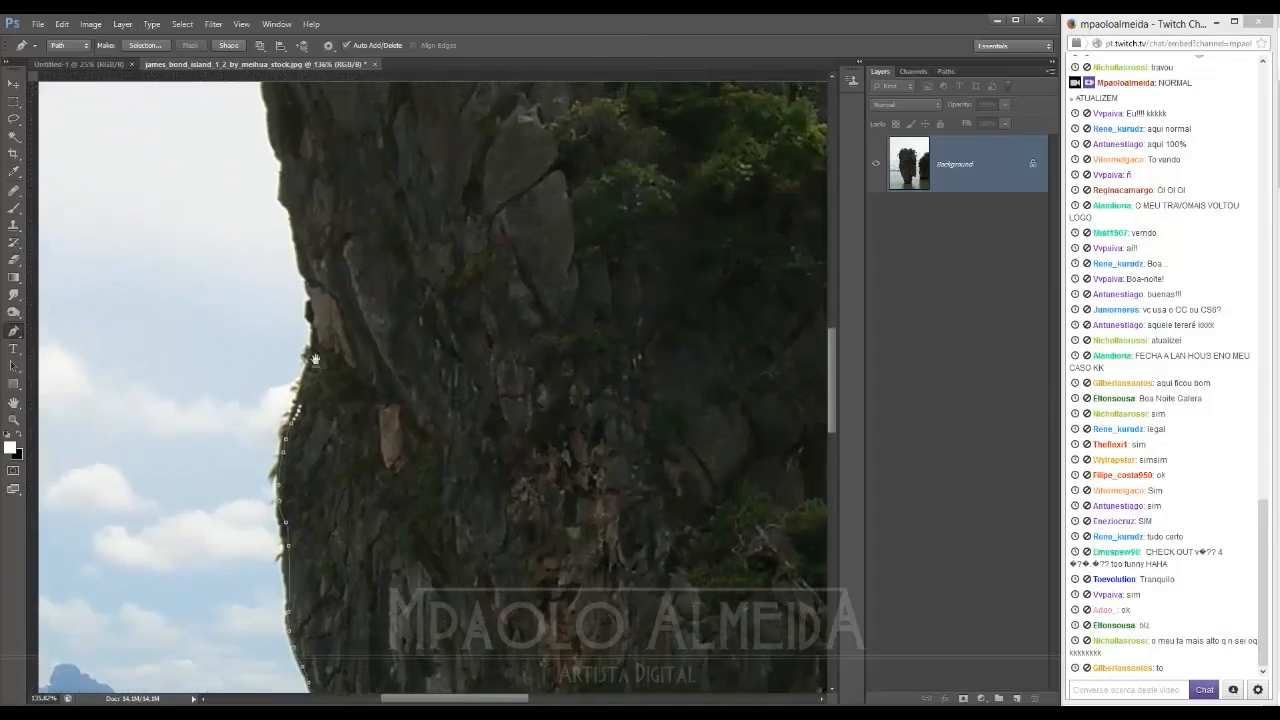
{"action": "left_click", "coordinate": [285, 216]}
{"action": "left_click_drag", "start_coordinate": [287, 201], "coordinate": [327, 351]}
{"action": "left_click", "coordinate": [325, 339]}
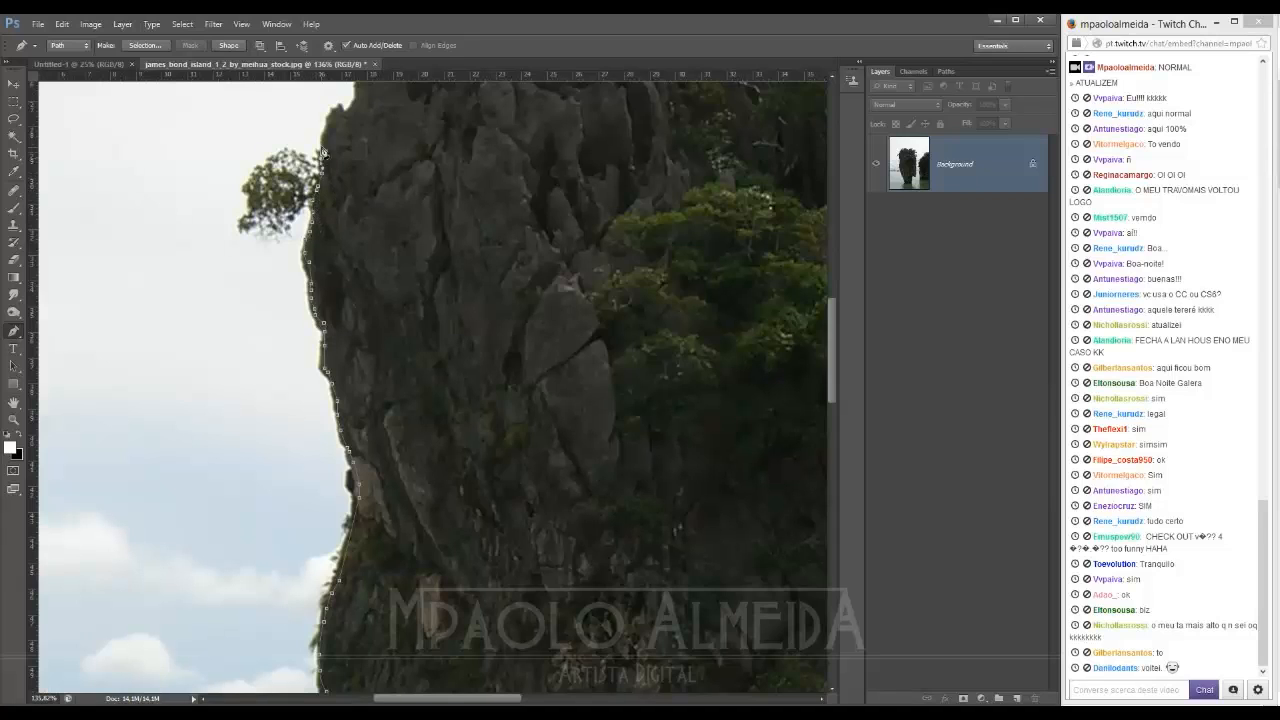
{"action": "left_click_drag", "start_coordinate": [363, 94], "coordinate": [418, 436]}
{"action": "left_click", "coordinate": [416, 411]}
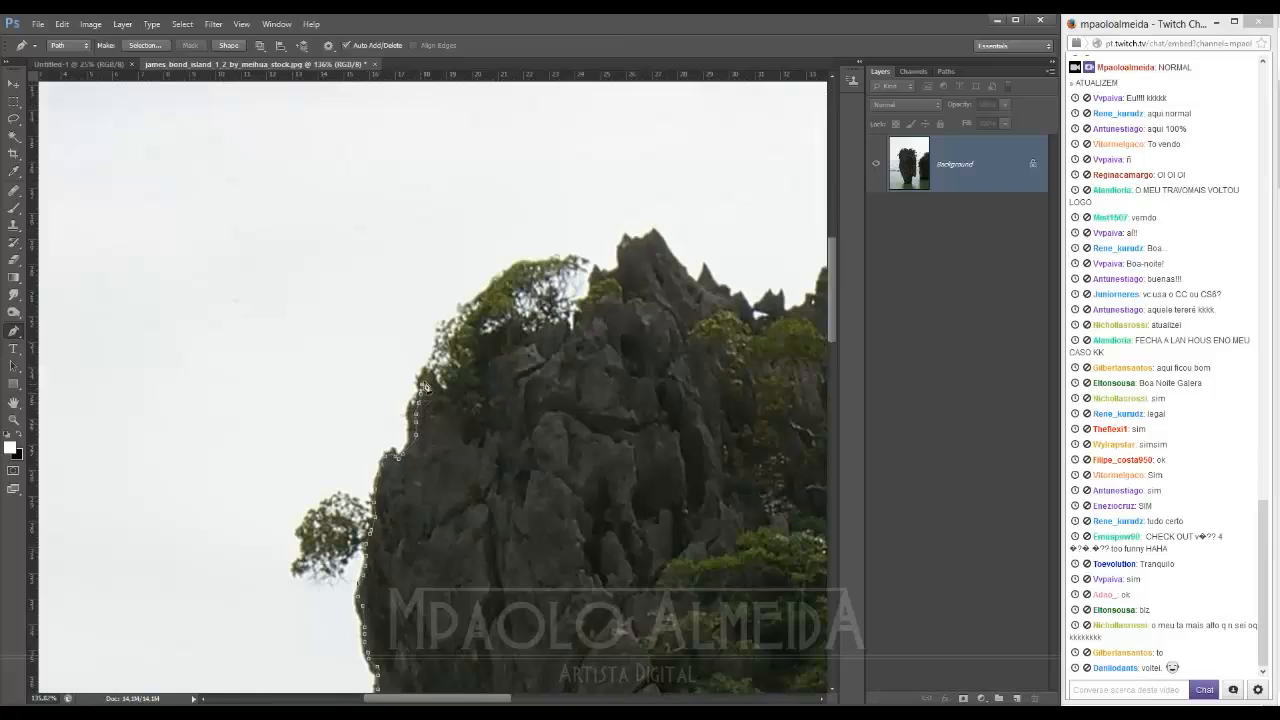
Step: Trace the path across the rock's jagged summit, cutting inside the foliage on its left side
{"action": "left_click", "coordinate": [477, 356]}
{"action": "left_click", "coordinate": [499, 339]}
{"action": "left_click", "coordinate": [512, 339]}
{"action": "left_click", "coordinate": [524, 335]}
{"action": "left_click", "coordinate": [547, 329]}
{"action": "left_click", "coordinate": [560, 326]}
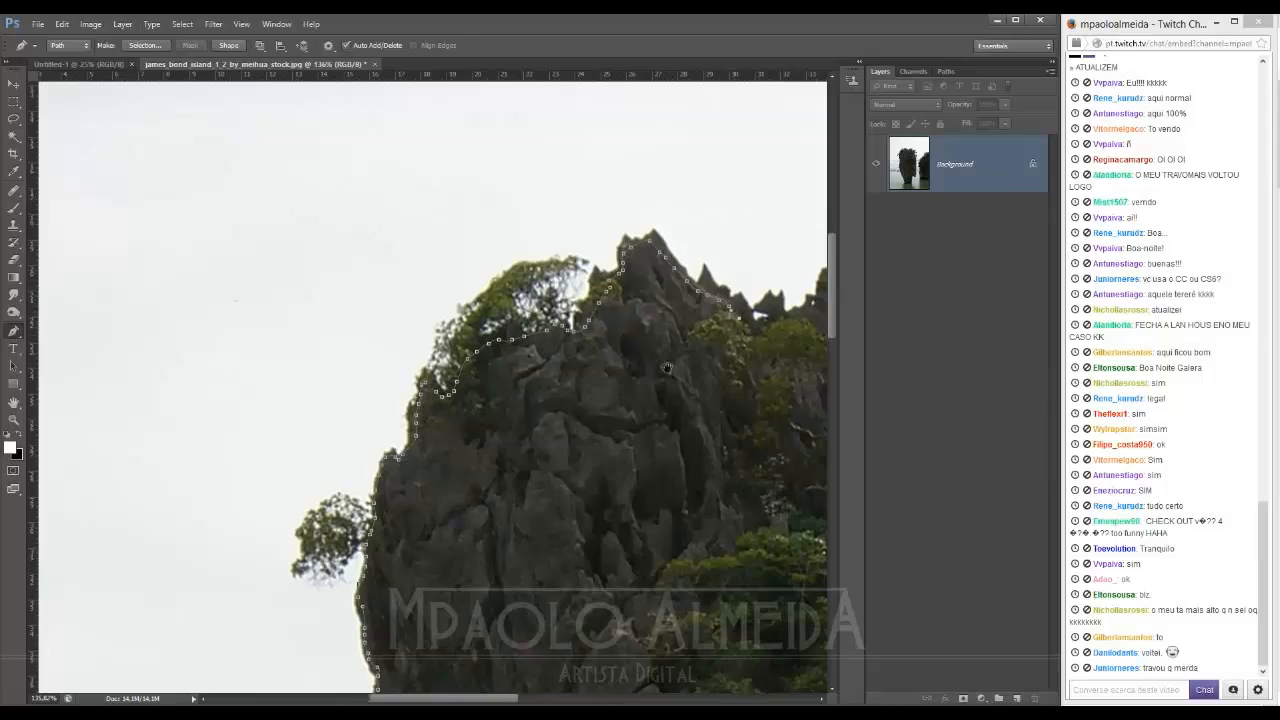
{"action": "left_click_drag", "start_coordinate": [730, 312], "coordinate": [553, 385]}
{"action": "left_click", "coordinate": [607, 366]}
{"action": "left_click", "coordinate": [631, 350]}
{"action": "left_click", "coordinate": [644, 348]}
{"action": "left_click", "coordinate": [663, 361]}
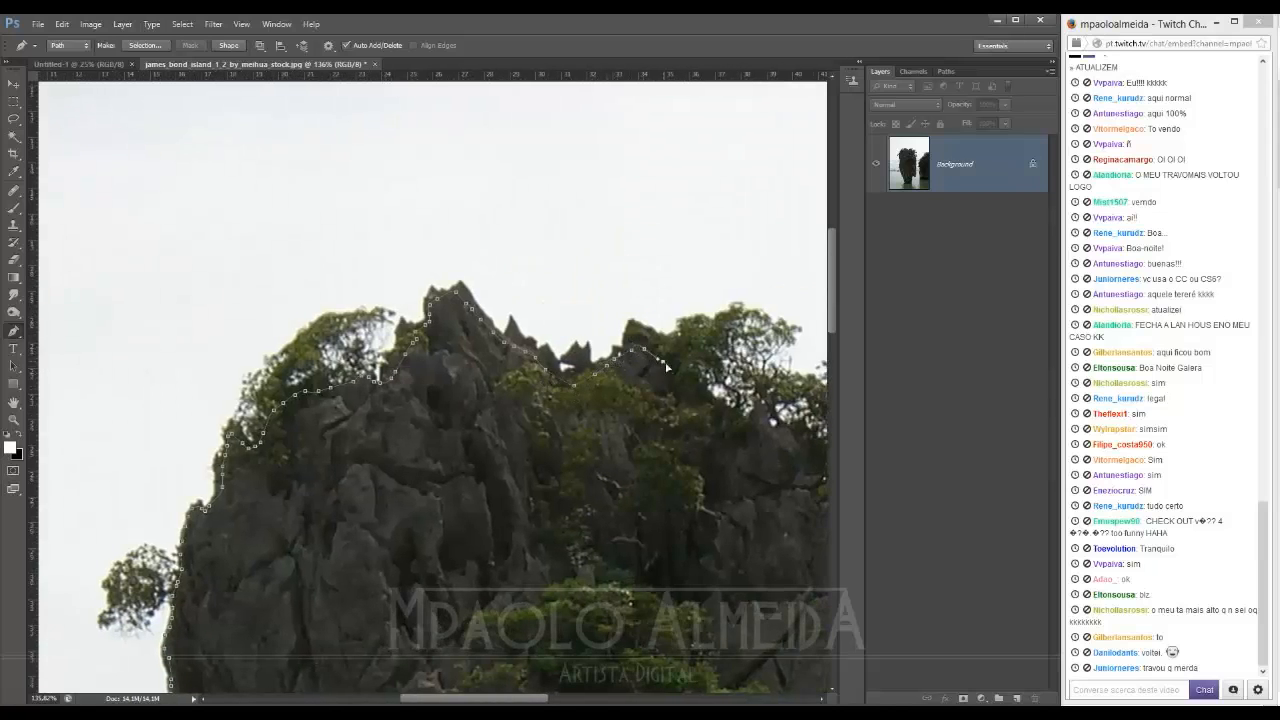
Step: Extend the path from the summit down behind the trees on the rock's right shoulder
{"action": "left_click", "coordinate": [676, 374]}
{"action": "left_click", "coordinate": [691, 387]}
{"action": "left_click", "coordinate": [702, 394]}
{"action": "left_click", "coordinate": [728, 415]}
{"action": "left_click", "coordinate": [745, 426]}
{"action": "left_click", "coordinate": [764, 432]}
{"action": "left_click", "coordinate": [778, 438]}
Step: Trace the path down the rock's upper right edge, leaving out the overhanging trees
{"action": "left_click_drag", "start_coordinate": [757, 458], "coordinate": [491, 404]}
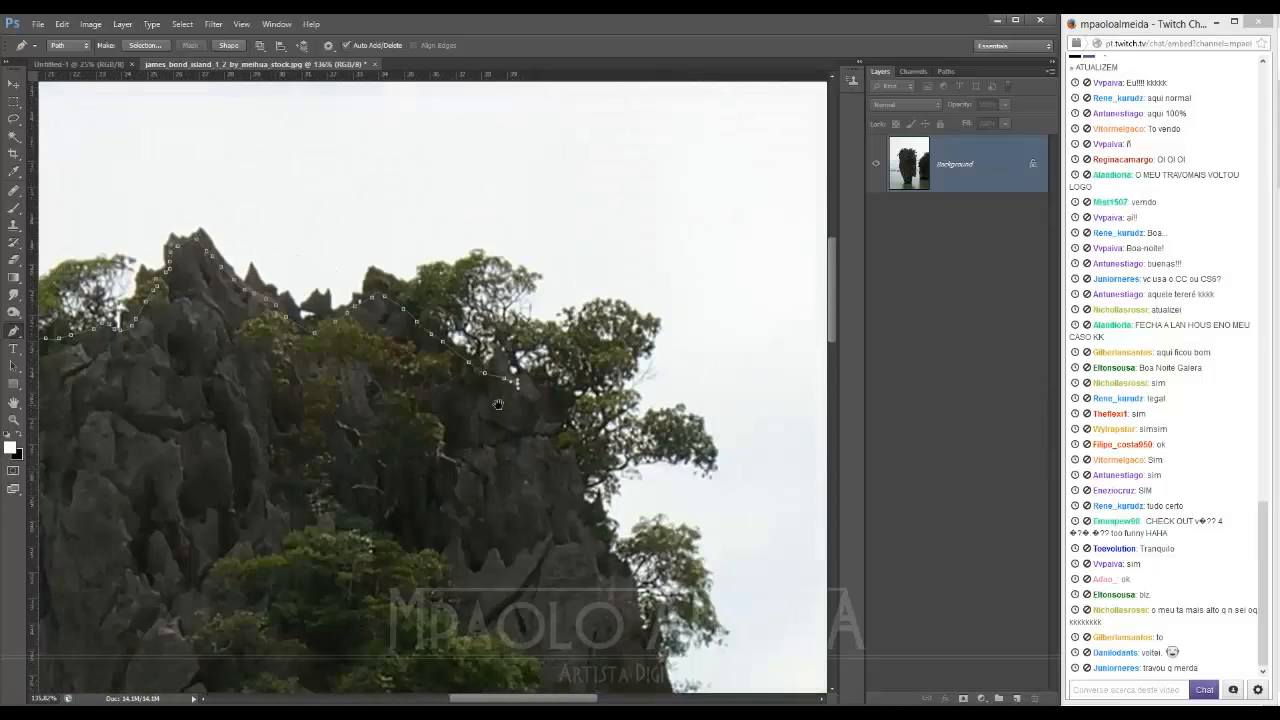
{"action": "left_click", "coordinate": [565, 453]}
{"action": "left_click", "coordinate": [568, 499]}
{"action": "left_click", "coordinate": [577, 519]}
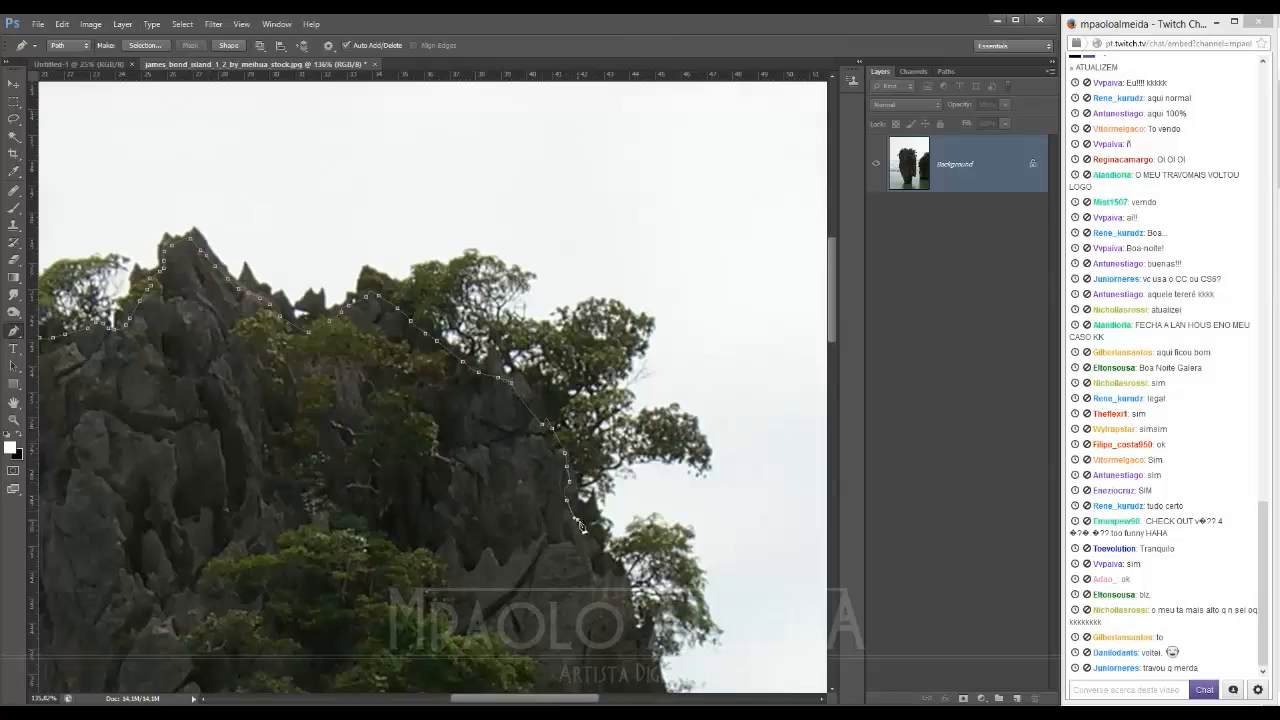
{"action": "left_click", "coordinate": [585, 531]}
{"action": "left_click", "coordinate": [597, 547]}
{"action": "left_click", "coordinate": [610, 569]}
{"action": "left_click", "coordinate": [626, 589]}
{"action": "left_click", "coordinate": [629, 608]}
Step: Continue the path down the middle of the rock's right edge, just inside the small bushes
{"action": "left_click_drag", "start_coordinate": [634, 618], "coordinate": [541, 262]}
{"action": "left_click", "coordinate": [558, 327]}
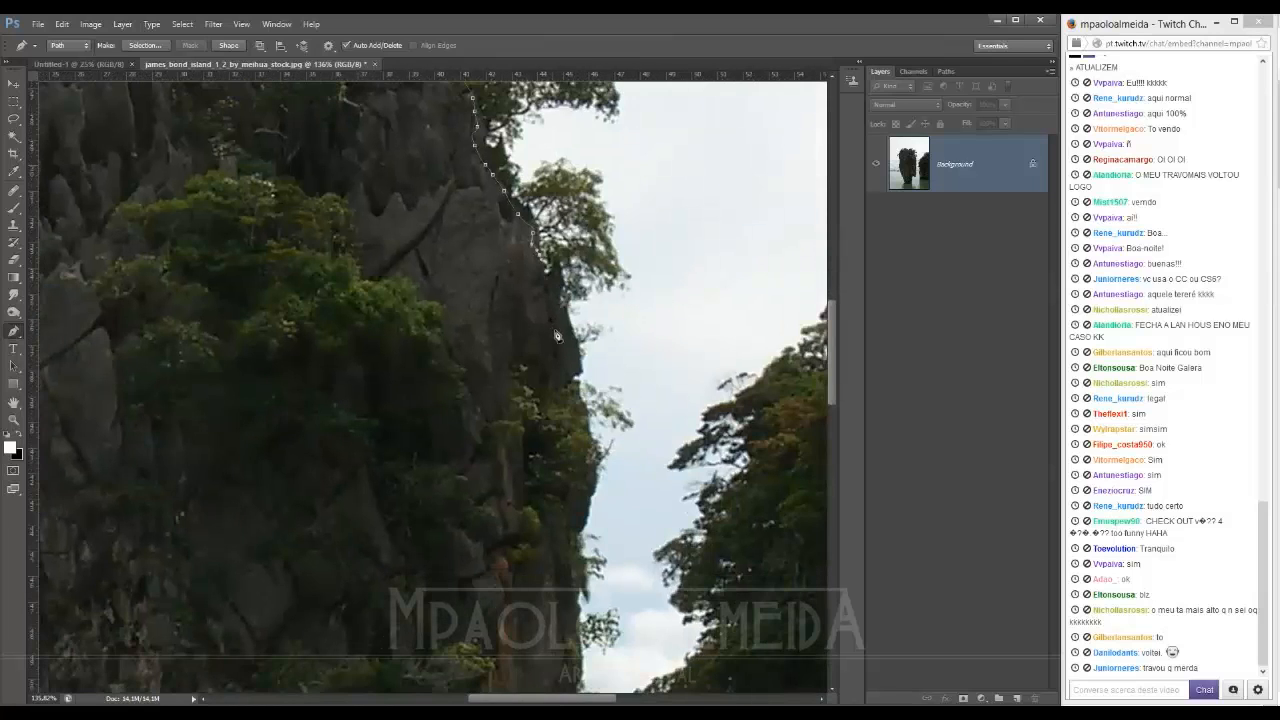
{"action": "left_click", "coordinate": [570, 347]}
{"action": "left_click", "coordinate": [575, 378]}
{"action": "left_click", "coordinate": [581, 427]}
{"action": "left_click", "coordinate": [584, 440]}
{"action": "left_click", "coordinate": [583, 460]}
{"action": "left_click", "coordinate": [583, 486]}
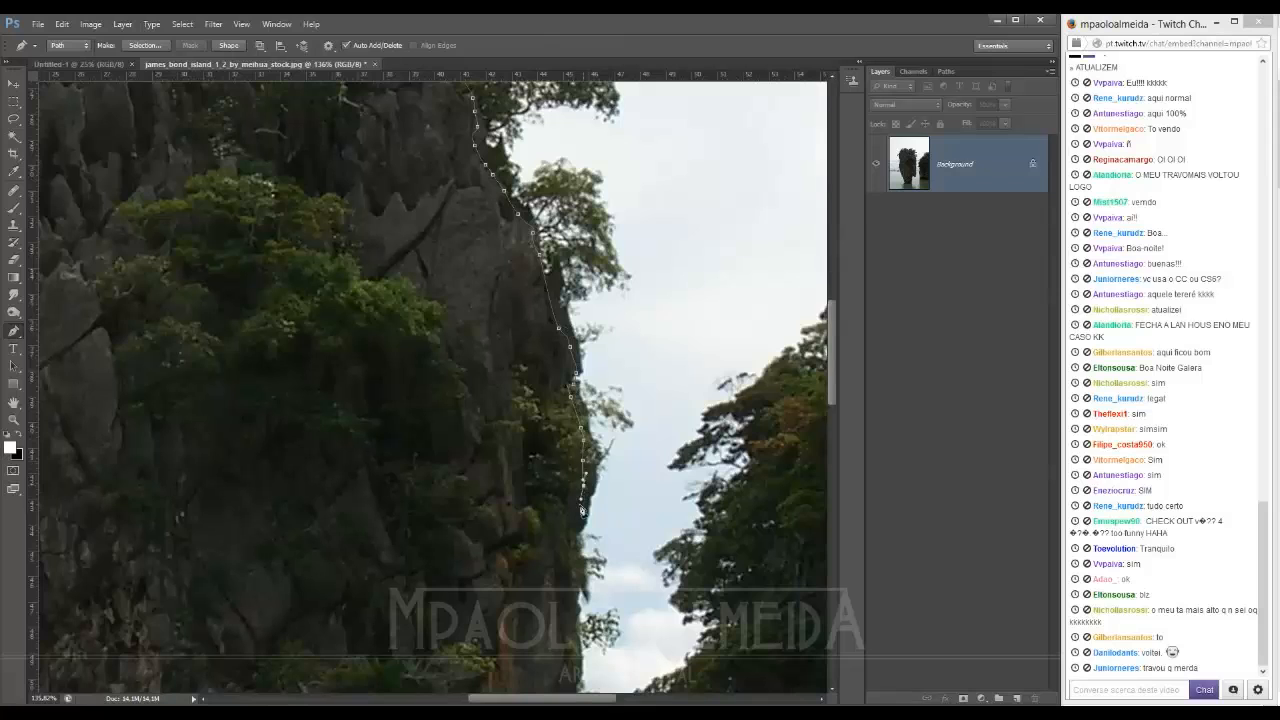
{"action": "left_click", "coordinate": [579, 507]}
{"action": "left_click", "coordinate": [571, 530]}
{"action": "left_click", "coordinate": [565, 555]}
{"action": "left_click_drag", "start_coordinate": [473, 270], "coordinate": [466, 244]}
Step: Trace the path along the rock's right edge from the lower bushes down past the bulge above the horizon
{"action": "left_click_drag", "start_coordinate": [546, 553], "coordinate": [548, 313]}
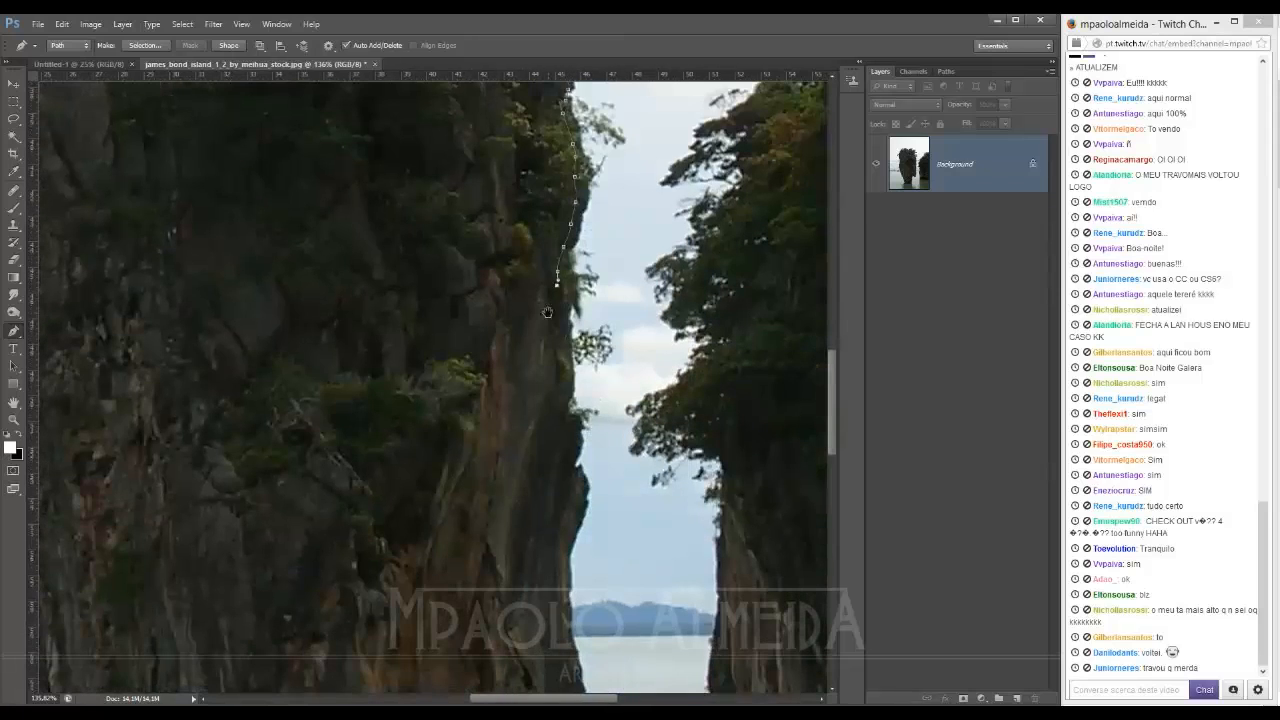
{"action": "left_click", "coordinate": [566, 348]}
{"action": "left_click", "coordinate": [566, 387]}
{"action": "left_click", "coordinate": [561, 408]}
{"action": "left_click", "coordinate": [568, 433]}
{"action": "left_click", "coordinate": [569, 458]}
{"action": "left_click", "coordinate": [572, 499]}
{"action": "left_click", "coordinate": [568, 524]}
{"action": "left_click", "coordinate": [565, 540]}
{"action": "left_click", "coordinate": [560, 562]}
Step: Continue the path down the rock's lower right edge and curve it inward above the hanging overhang
{"action": "left_click_drag", "start_coordinate": [560, 568], "coordinate": [523, 325]}
{"action": "left_click", "coordinate": [527, 404]}
{"action": "left_click", "coordinate": [534, 424]}
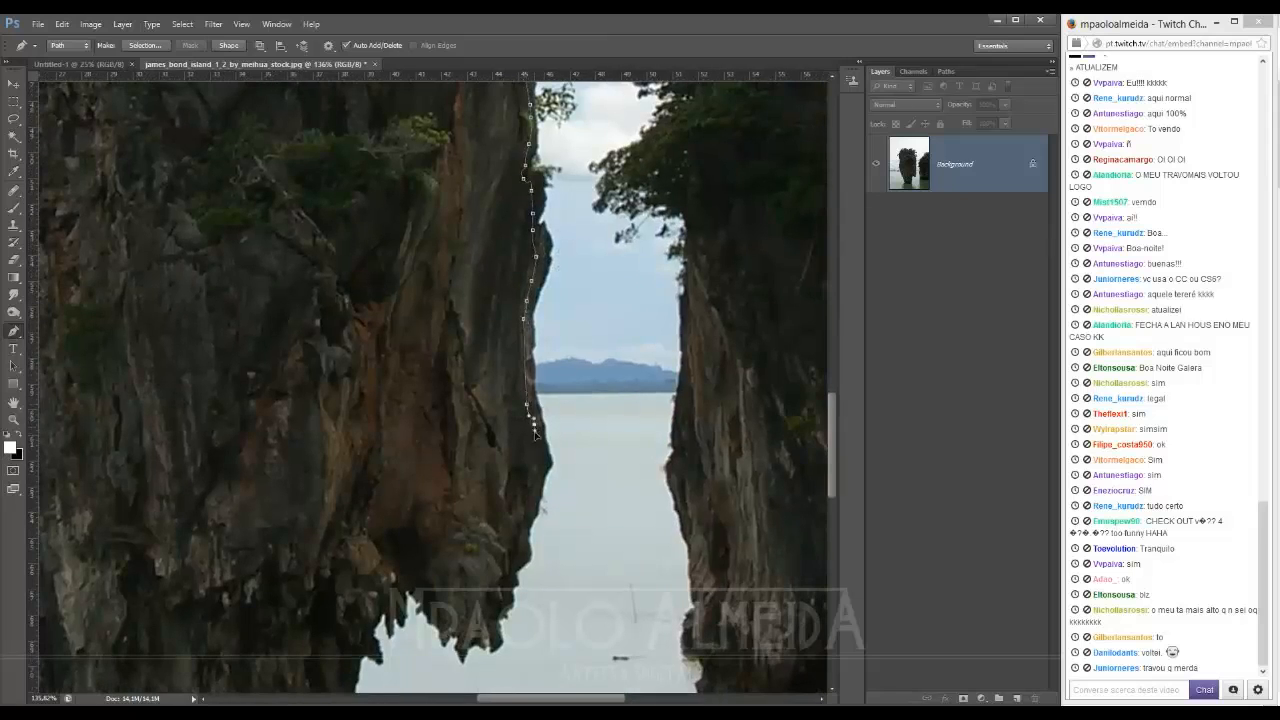
{"action": "left_click", "coordinate": [534, 440]}
{"action": "left_click", "coordinate": [533, 460]}
{"action": "left_click", "coordinate": [528, 480]}
{"action": "left_click", "coordinate": [508, 502]}
{"action": "left_click", "coordinate": [501, 513]}
Step: Cut the path across the hanging overhang and follow the rock's edge down below it
{"action": "left_click_drag", "start_coordinate": [489, 531], "coordinate": [500, 429]}
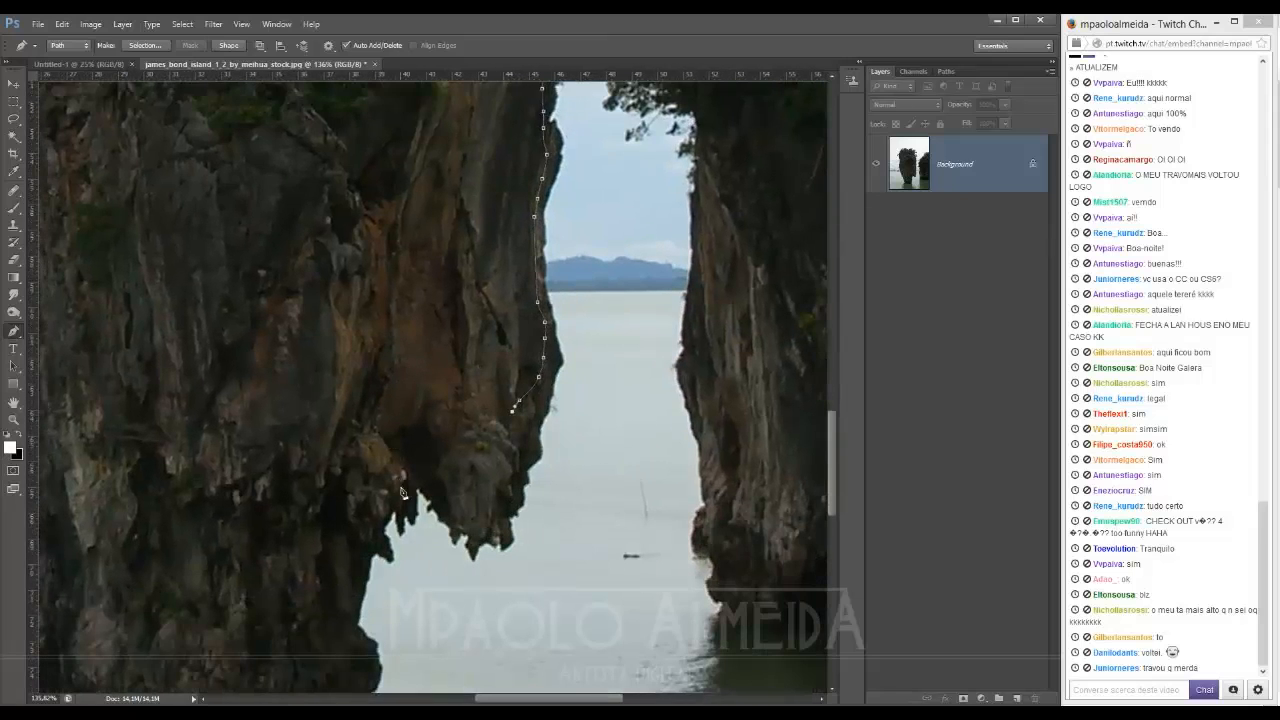
{"action": "left_click", "coordinate": [401, 487]}
{"action": "left_click", "coordinate": [385, 498]}
{"action": "left_click_drag", "start_coordinate": [371, 521], "coordinate": [365, 535]}
{"action": "left_click", "coordinate": [361, 545]}
{"action": "left_click", "coordinate": [355, 581]}
Step: Try running the path diagonally across the rock's lower part, and undo those last anchor points
{"action": "left_click", "coordinate": [338, 603]}
{"action": "left_click_drag", "start_coordinate": [326, 617], "coordinate": [618, 446]}
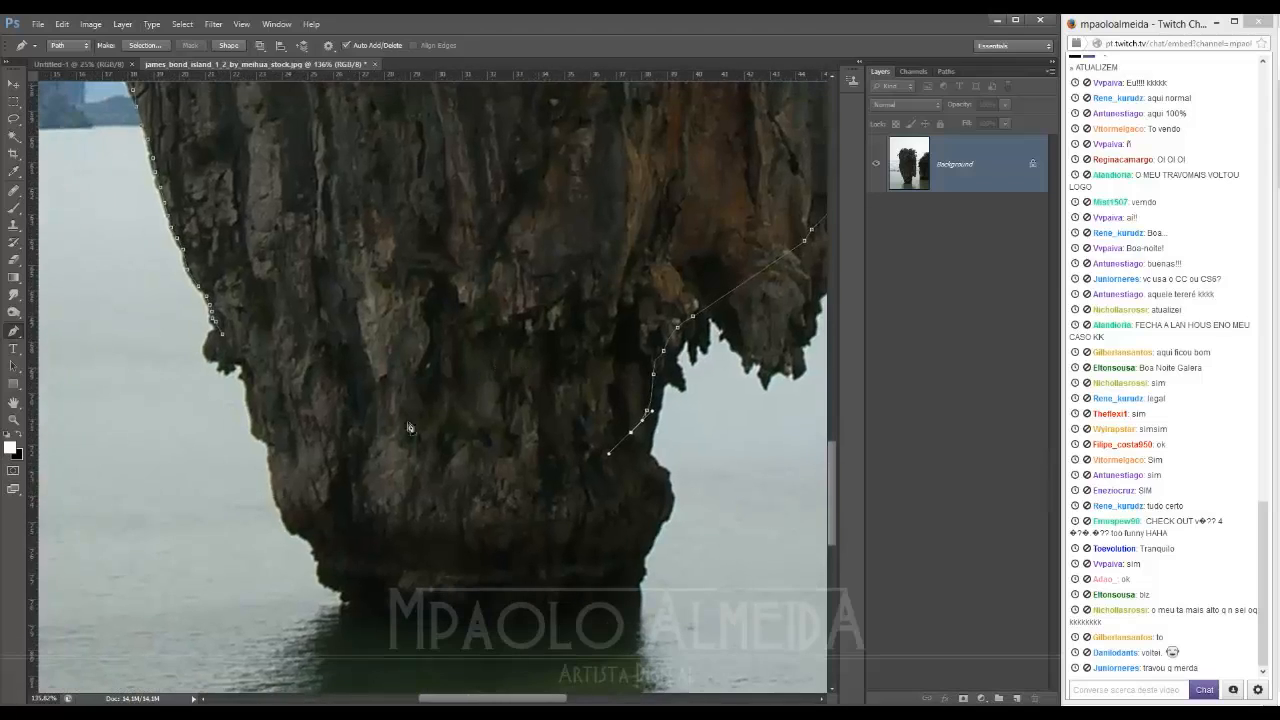
{"action": "left_click", "coordinate": [318, 443]}
{"action": "key", "text": "ctrl+alt+z"}
{"action": "key", "text": "ctrl+alt+z"}
{"action": "key", "text": "ctrl+alt+z"}
{"action": "key", "text": "ctrl+alt+z"}
{"action": "key", "text": "ctrl+alt+z"}
Step: Draw an irregular lower contour across the rock above the waterline and close the path at its starting point
{"action": "left_click", "coordinate": [581, 498]}
{"action": "left_click_drag", "start_coordinate": [564, 509], "coordinate": [535, 508]}
{"action": "left_click", "coordinate": [515, 492]}
{"action": "left_click", "coordinate": [503, 484]}
{"action": "left_click", "coordinate": [493, 477]}
{"action": "left_click", "coordinate": [476, 455]}
{"action": "left_click", "coordinate": [452, 453]}
{"action": "left_click", "coordinate": [427, 457]}
{"action": "left_click", "coordinate": [332, 466]}
{"action": "left_click", "coordinate": [222, 333]}
Step: Convert the closed path into a new anti-aliased selection with a feather radius of 0,3 pixels
{"action": "right_click", "coordinate": [444, 234]}
{"action": "left_click", "coordinate": [488, 289]}
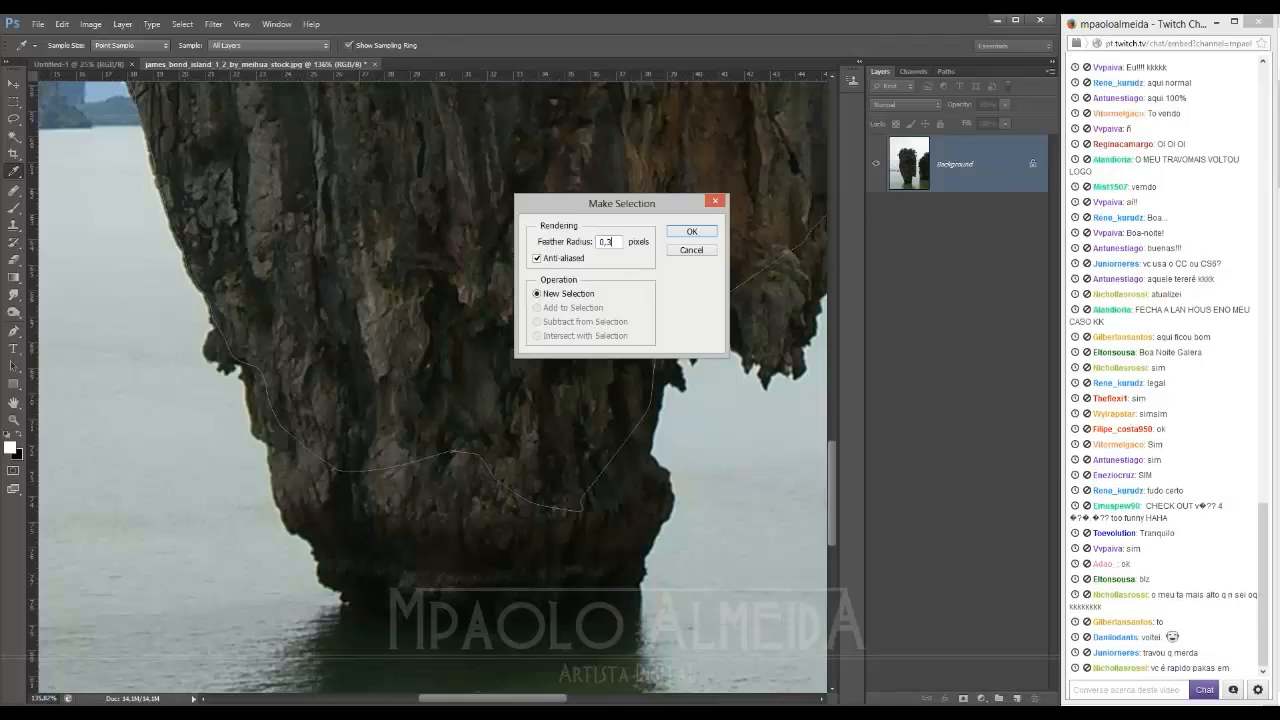
{"action": "key", "text": "Return"}
Step: Move the selected rock into the blank document as its own layer, place it near the canvas centre, and scale it down proportionally
{"action": "key", "text": "v"}
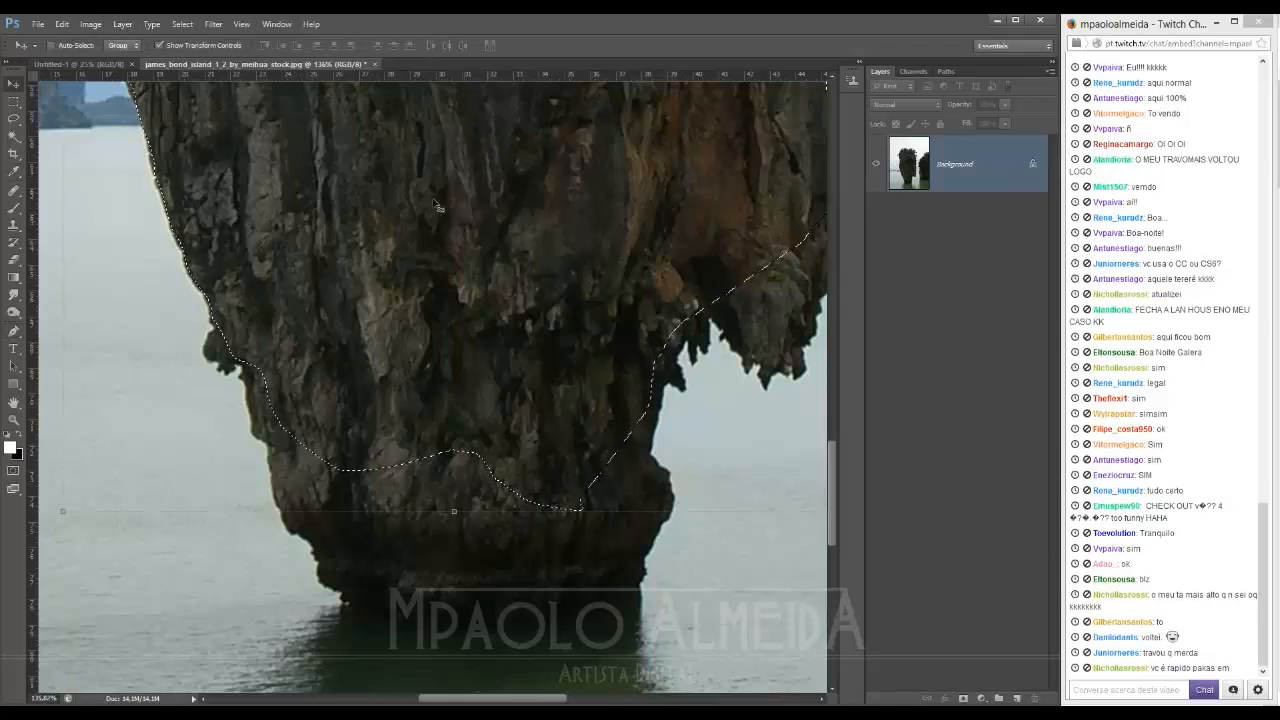
{"action": "left_click_drag", "start_coordinate": [312, 148], "coordinate": [456, 338]}
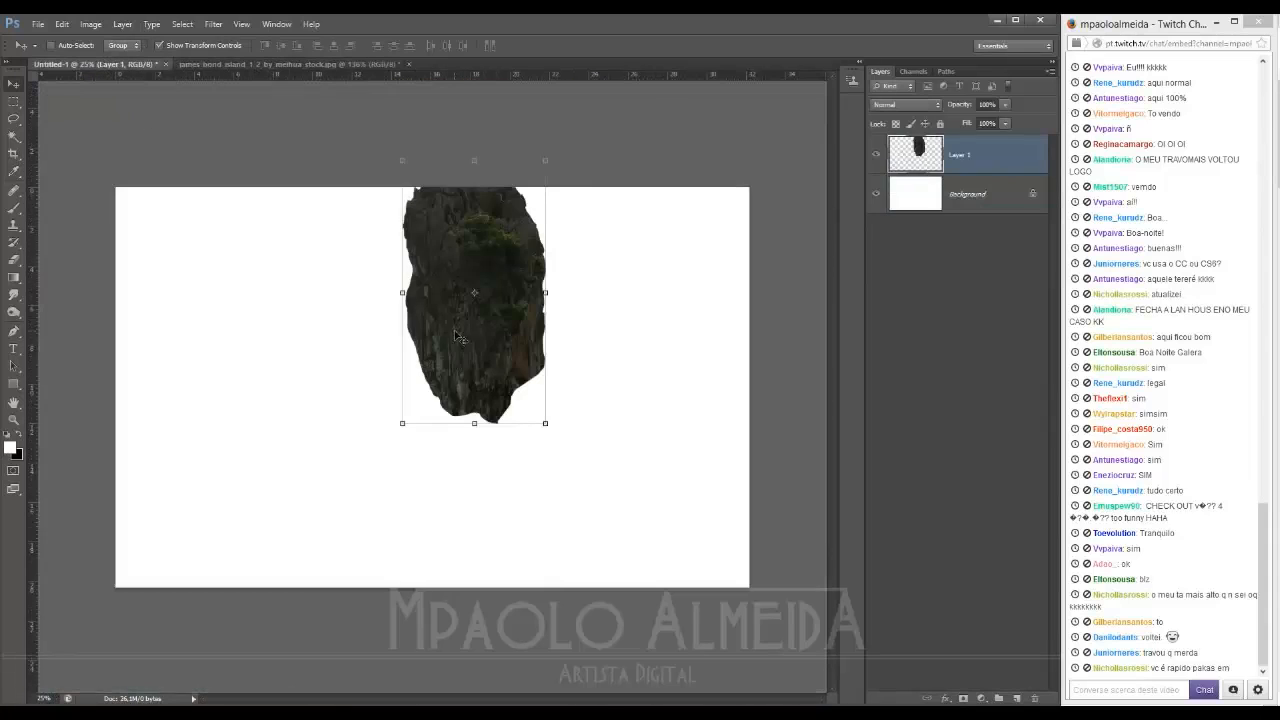
{"action": "left_click_drag", "start_coordinate": [510, 290], "coordinate": [486, 360]}
{"action": "left_click_drag", "start_coordinate": [518, 238], "coordinate": [500, 274]}
{"action": "key", "text": "Return"}
Step: Shift the rock layer slightly down and to the left on the canvas
{"action": "scroll", "coordinate": [460, 385], "scroll_direction": "up", "scroll_amount": 3}
{"action": "scroll", "coordinate": [460, 385], "scroll_direction": "up", "scroll_amount": 2}
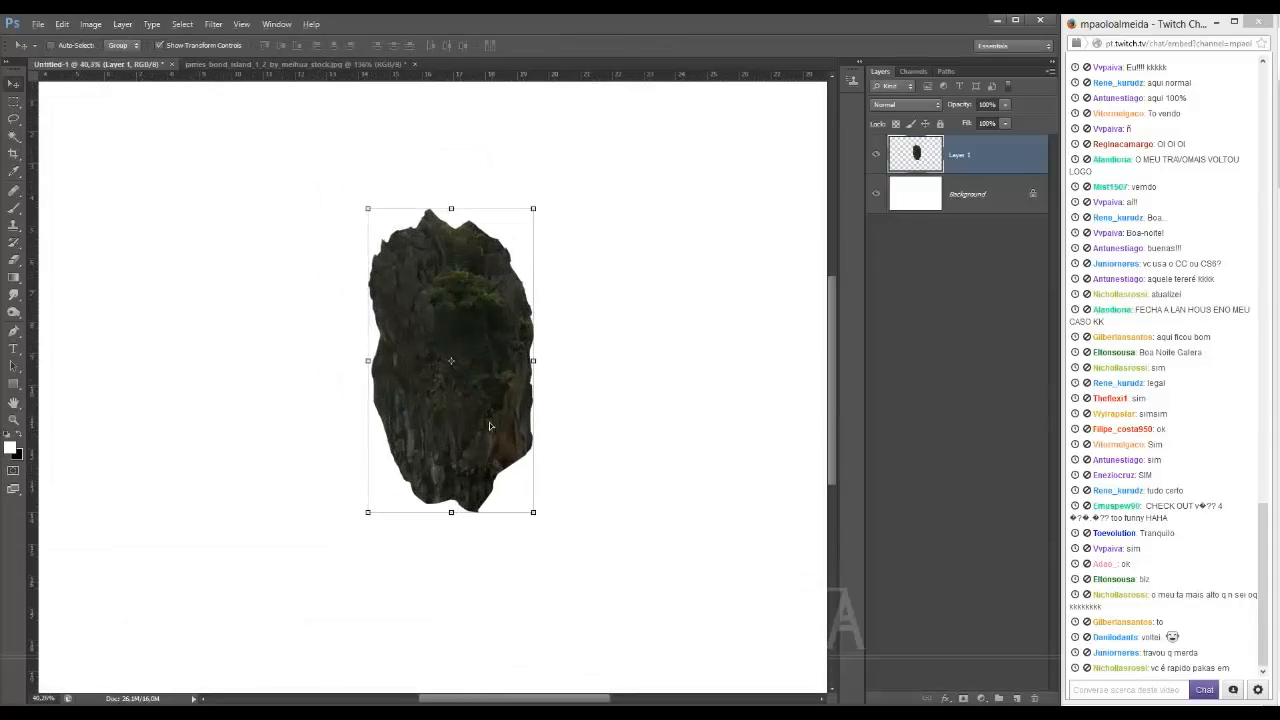
{"action": "left_click_drag", "start_coordinate": [491, 421], "coordinate": [468, 437]}
{"action": "key", "text": "ctrl+z"}
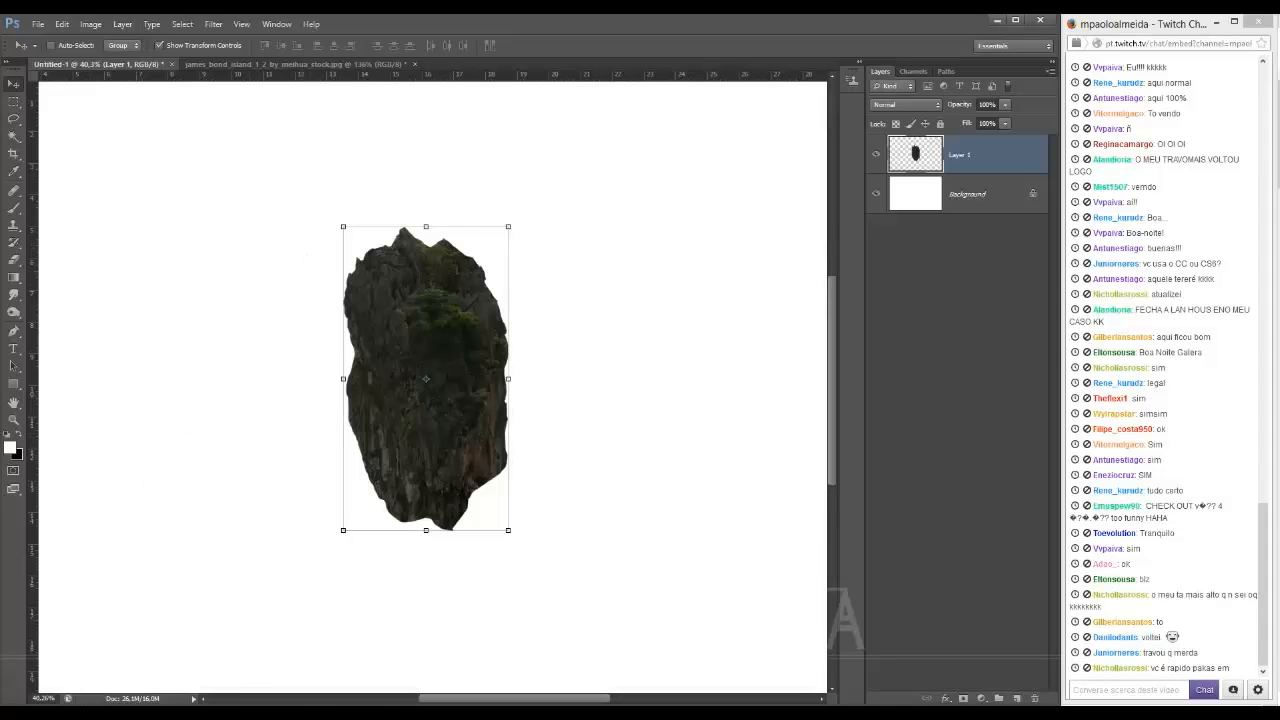
Step: Open thailand_island_1_6_by_meihua_stock from the mountain folder in Photoshop as its own document
{"action": "left_click", "coordinate": [86, 643]}
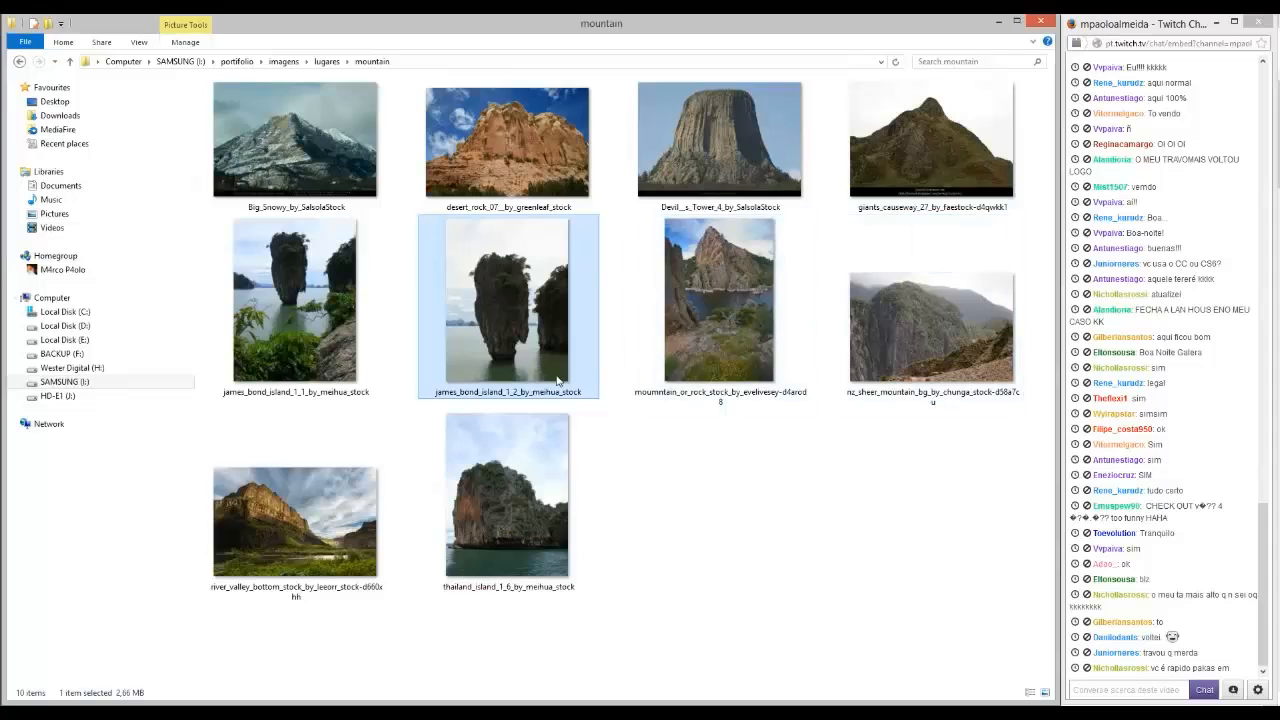
{"action": "left_click_drag", "start_coordinate": [509, 517], "coordinate": [580, 42]}
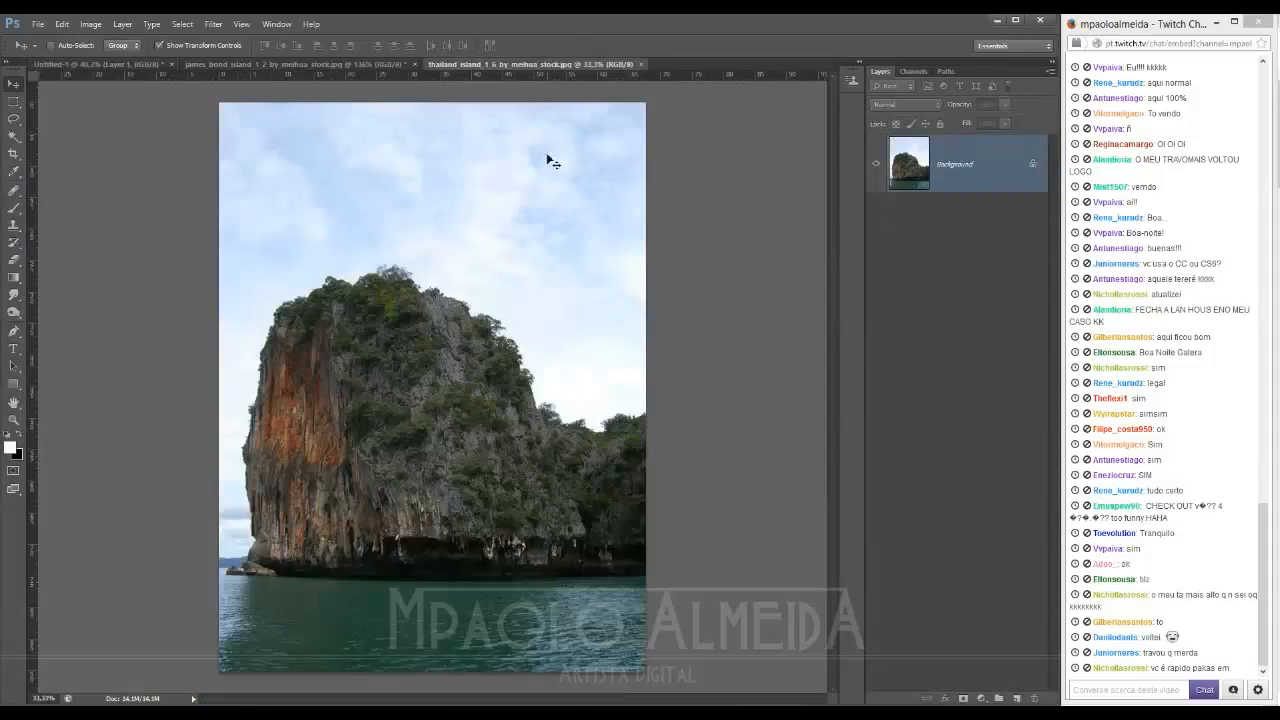
{"action": "scroll", "coordinate": [344, 393], "scroll_direction": "up", "scroll_amount": 3}
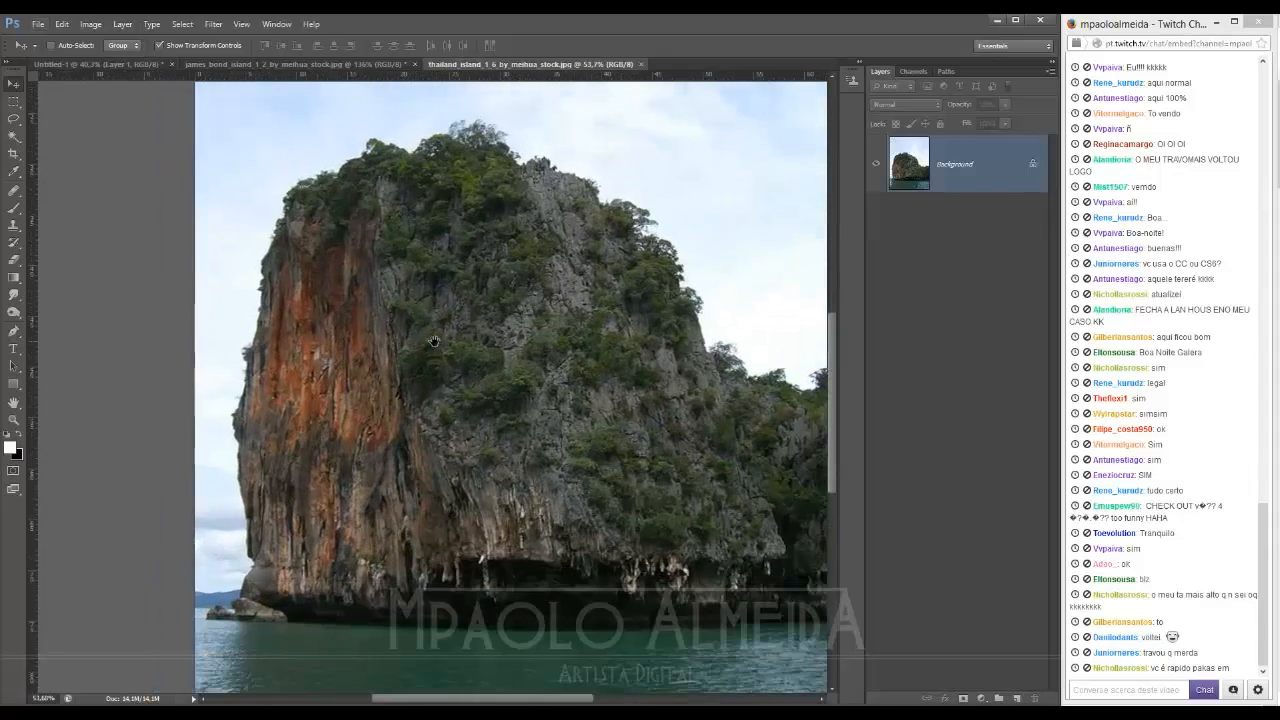
{"action": "scroll", "coordinate": [433, 351], "scroll_direction": "down", "scroll_amount": 1}
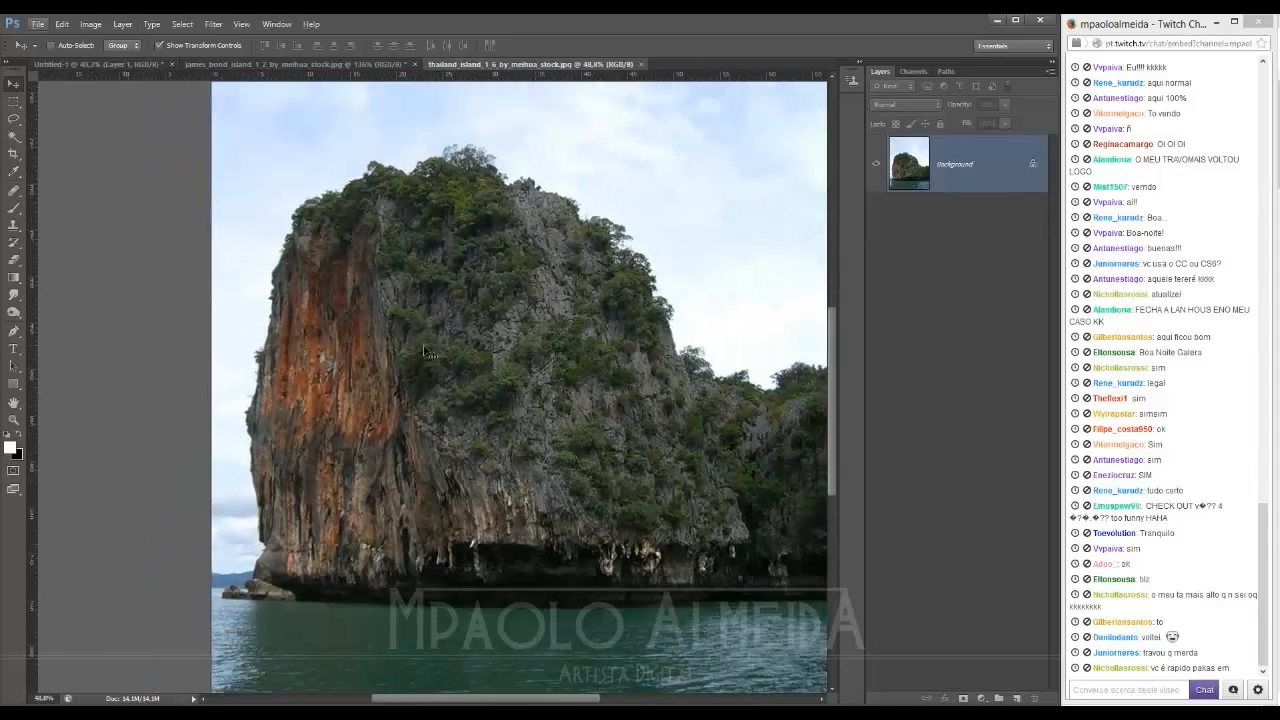
Step: Trace a Pen tool path up the rock's orange left side and along its tree-covered top, just inside the edge
{"action": "key", "text": "p"}
{"action": "left_click", "coordinate": [255, 430]}
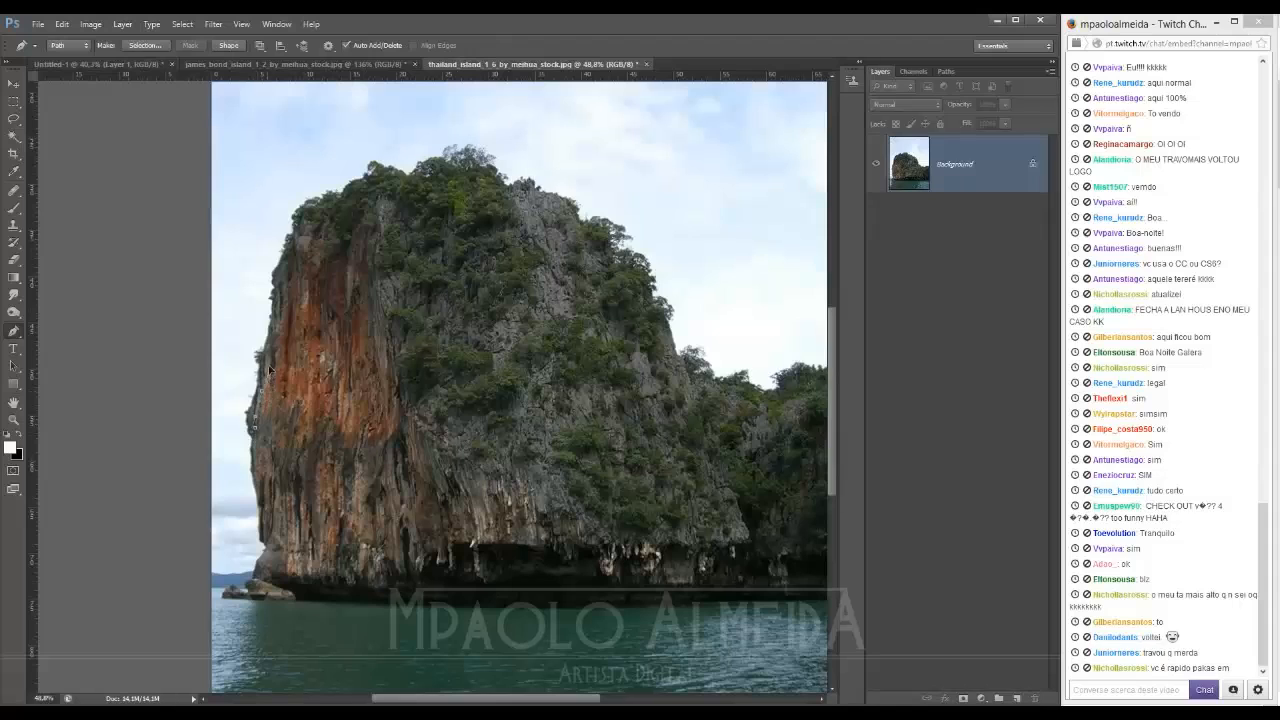
{"action": "left_click", "coordinate": [279, 285]}
{"action": "left_click", "coordinate": [294, 248]}
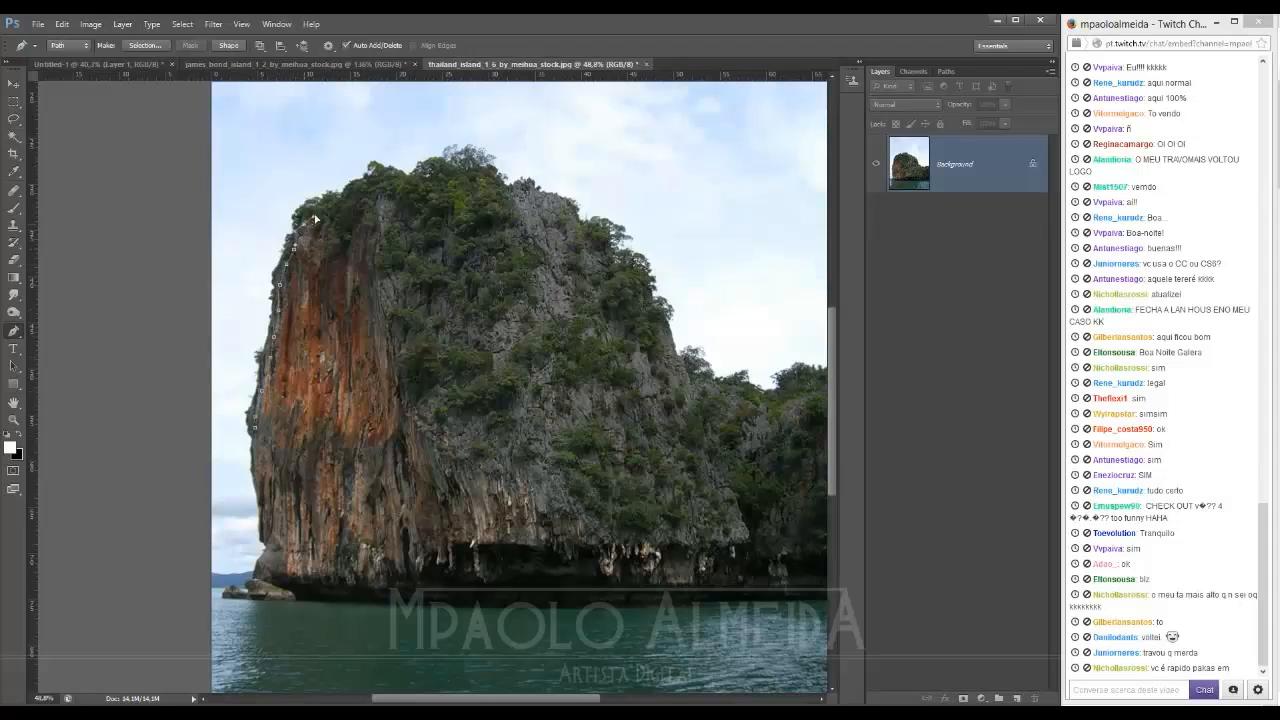
{"action": "left_click", "coordinate": [364, 181]}
{"action": "left_click", "coordinate": [398, 168]}
{"action": "left_click", "coordinate": [421, 170]}
{"action": "left_click", "coordinate": [442, 163]}
{"action": "left_click", "coordinate": [418, 178]}
{"action": "left_click", "coordinate": [432, 175]}
{"action": "left_click", "coordinate": [439, 171]}
{"action": "left_click", "coordinate": [452, 172]}
{"action": "left_click", "coordinate": [466, 176]}
{"action": "left_click", "coordinate": [475, 178]}
Step: Continue the path down the rock's right slope and back across the cliff face above the overhang to the left side
{"action": "left_click", "coordinate": [656, 320]}
{"action": "left_click", "coordinate": [665, 329]}
{"action": "left_click", "coordinate": [694, 427]}
{"action": "left_click", "coordinate": [660, 465]}
{"action": "left_click", "coordinate": [620, 482]}
{"action": "left_click", "coordinate": [574, 490]}
{"action": "left_click", "coordinate": [532, 496]}
{"action": "left_click", "coordinate": [495, 505]}
{"action": "left_click", "coordinate": [449, 506]}
{"action": "left_click", "coordinate": [418, 505]}
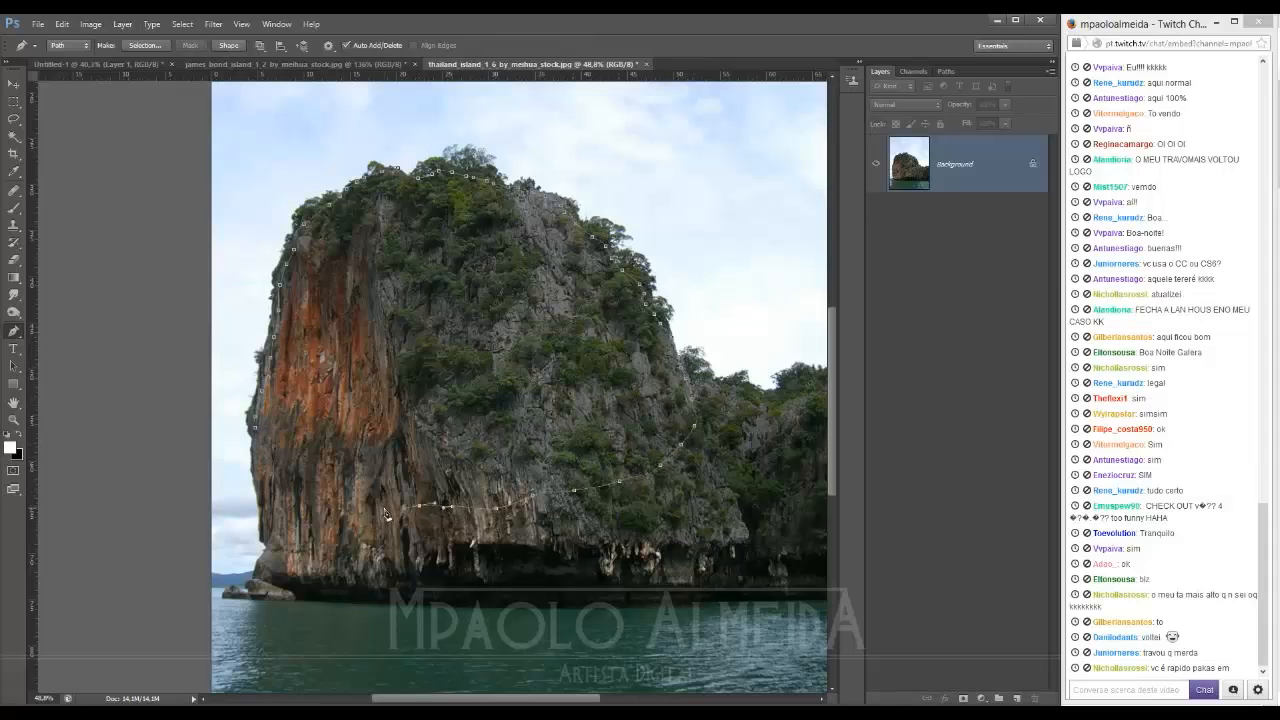
{"action": "left_click", "coordinate": [384, 508]}
{"action": "left_click", "coordinate": [355, 508]}
{"action": "left_click", "coordinate": [325, 505]}
{"action": "left_click", "coordinate": [298, 500]}
Step: Convert the traced rock path into a new anti-aliased selection
{"action": "right_click", "coordinate": [401, 346]}
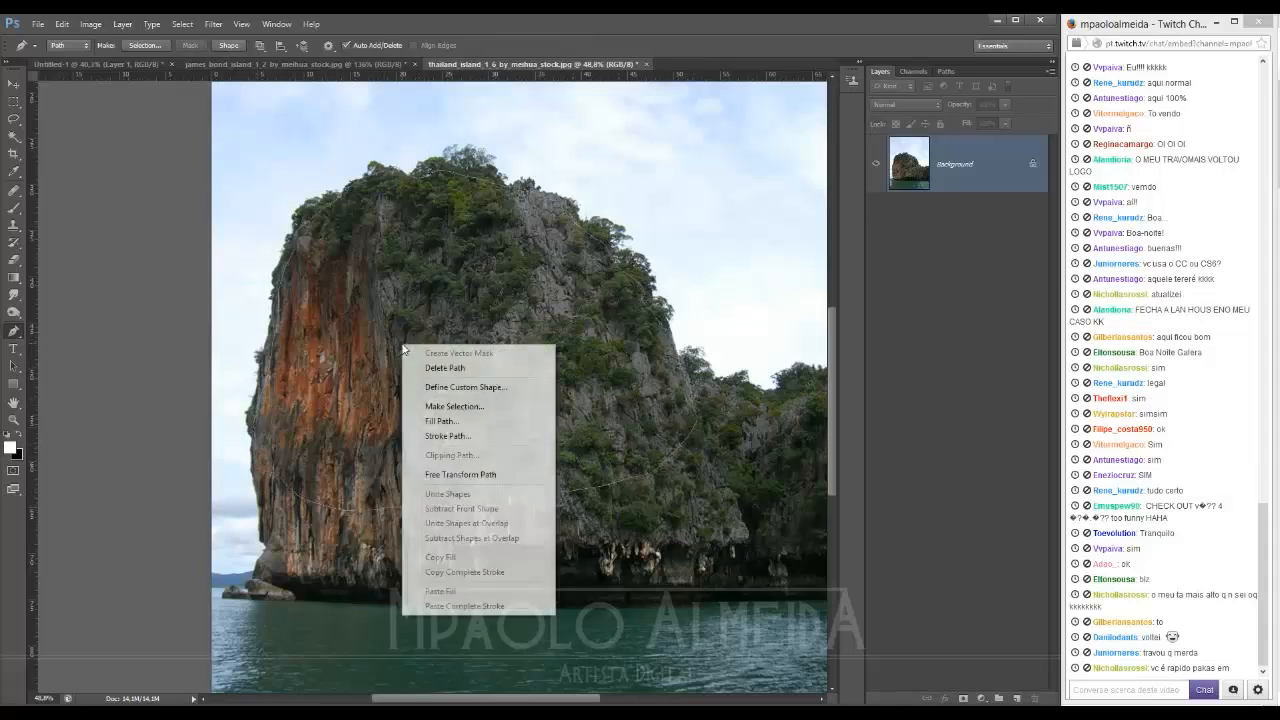
{"action": "left_click", "coordinate": [446, 407]}
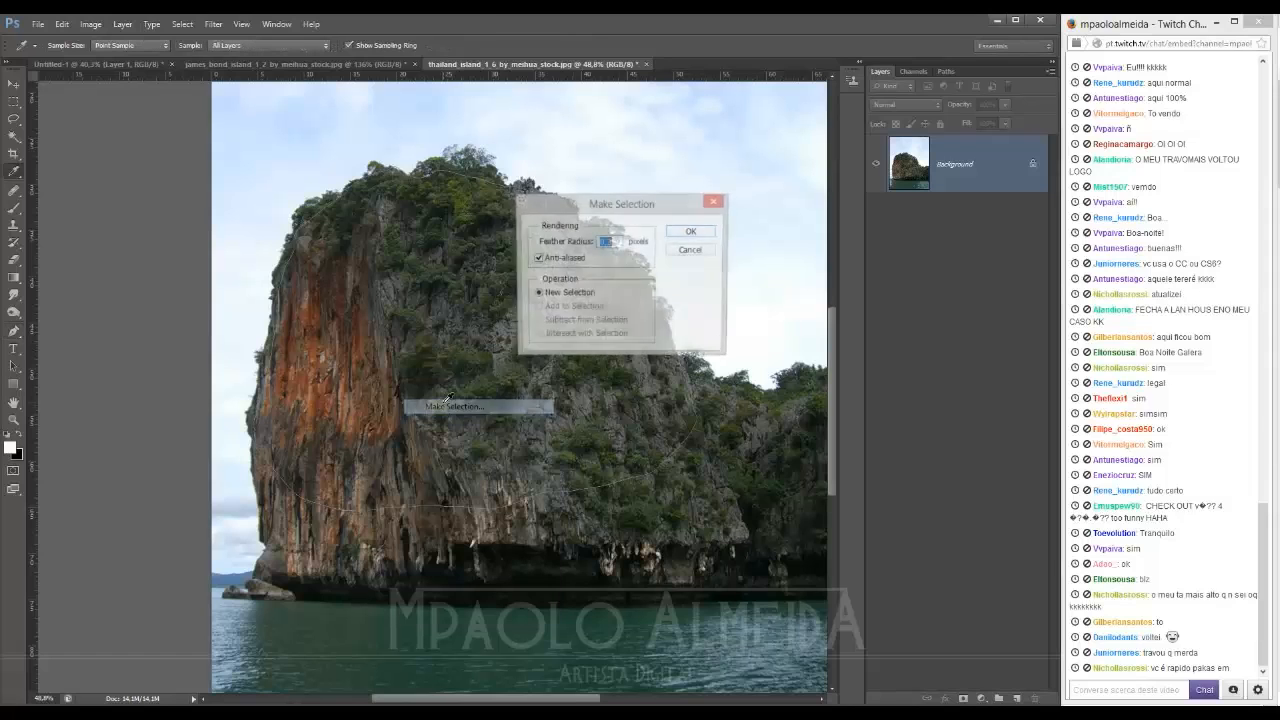
{"action": "left_click", "coordinate": [688, 232]}
Step: Move the selected rock into the Untitled-1 composition as its own layer, placed over the upper part of the dark rock
{"action": "key", "text": "v"}
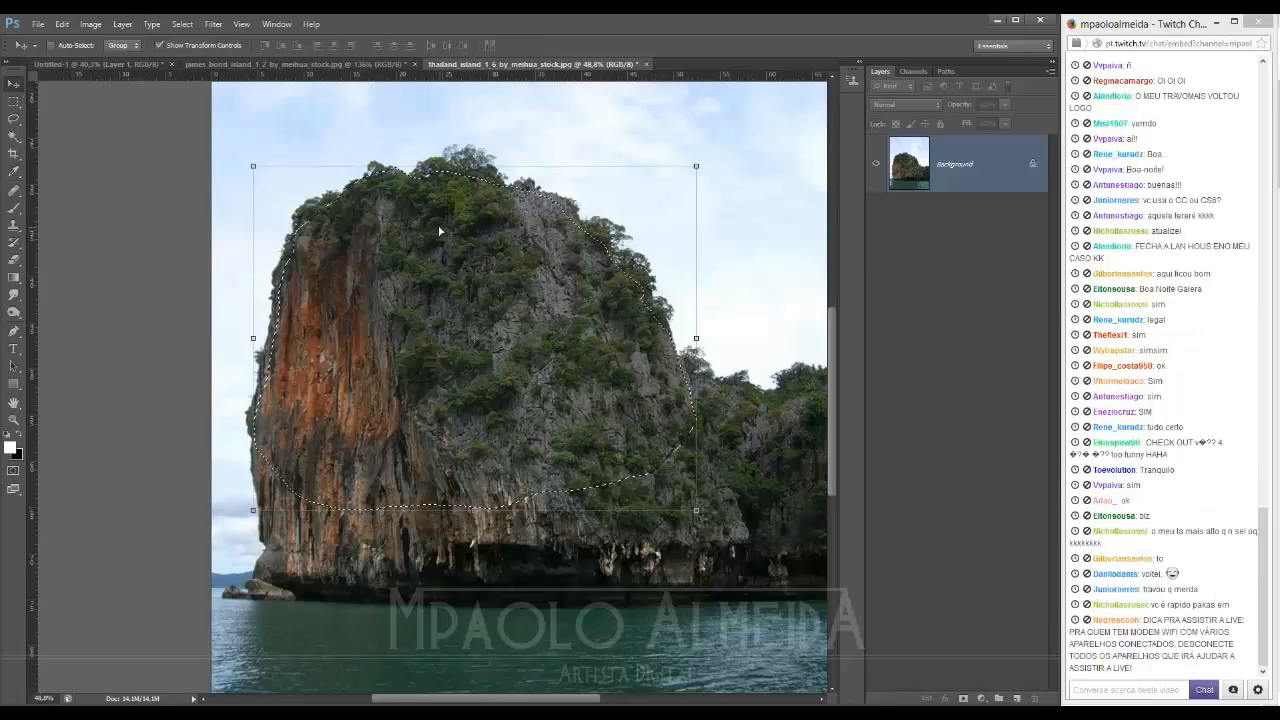
{"action": "left_click_drag", "start_coordinate": [439, 228], "coordinate": [437, 231]}
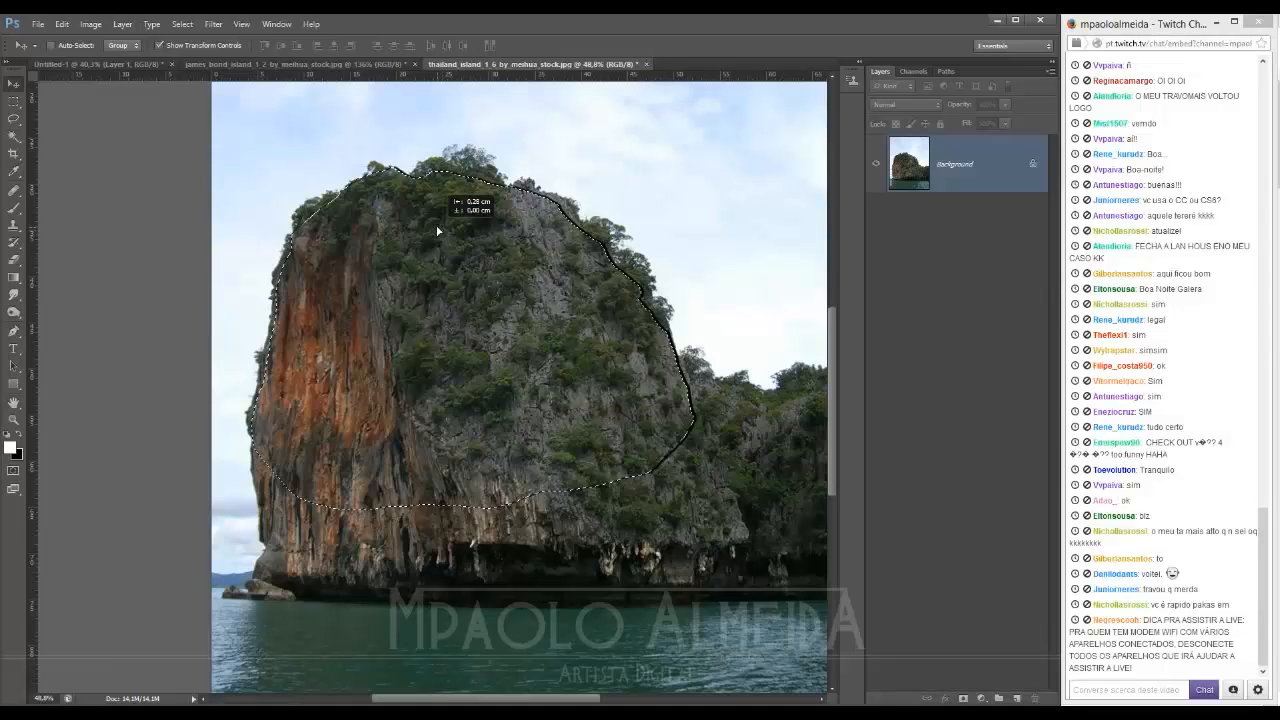
{"action": "left_click_drag", "start_coordinate": [437, 231], "coordinate": [503, 325]}
{"action": "left_click_drag", "start_coordinate": [603, 350], "coordinate": [480, 268]}
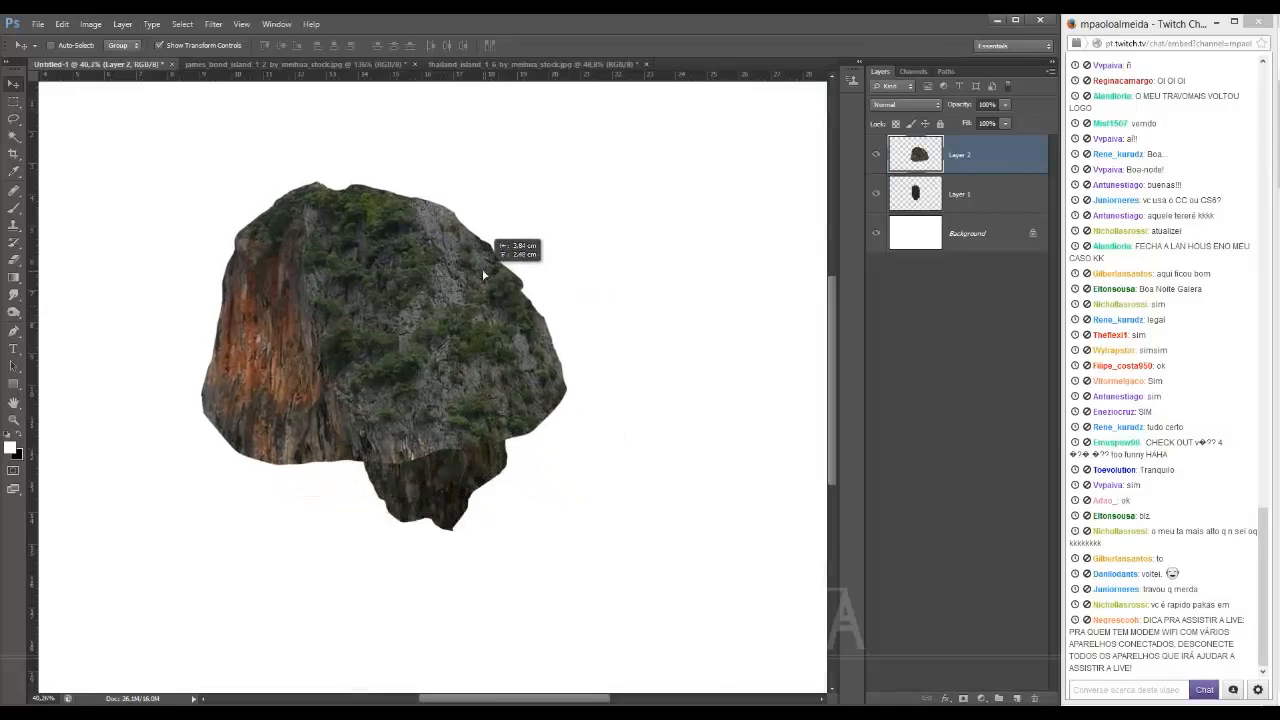
Step: Scale the new rock layer down to cover the dark rock's top, extending it slightly past the left edge
{"action": "key", "text": "ctrl+t"}
{"action": "left_click_drag", "start_coordinate": [566, 457], "coordinate": [476, 326]}
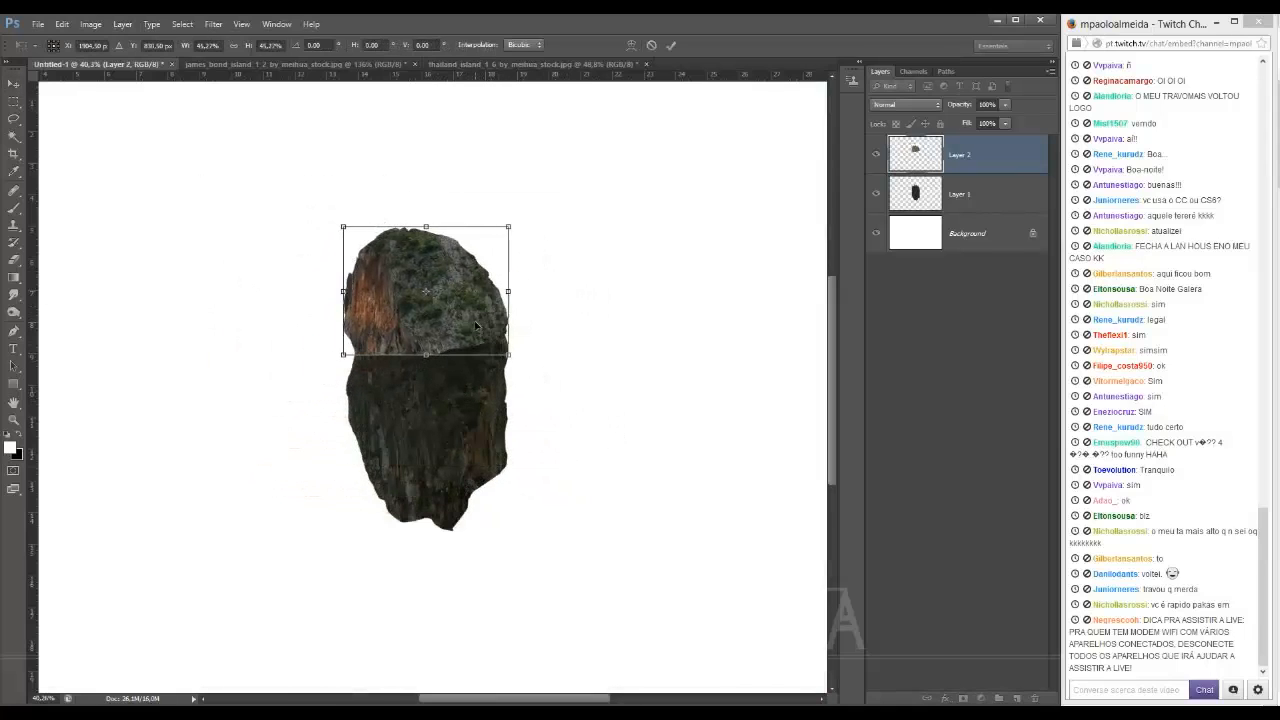
{"action": "key", "text": "Return"}
{"action": "scroll", "coordinate": [370, 325], "scroll_direction": "up", "scroll_amount": 2}
{"action": "left_click_drag", "start_coordinate": [335, 365], "coordinate": [326, 369]}
{"action": "key", "text": "Return"}
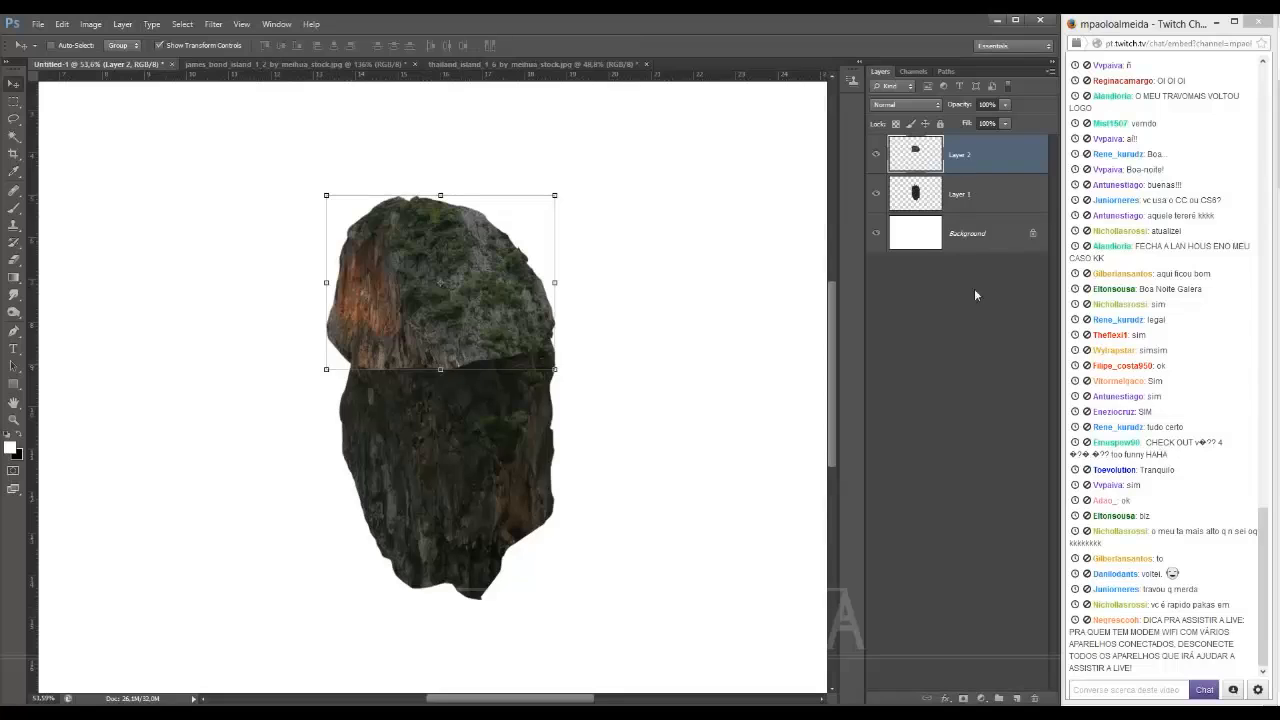
Step: Add a layer mask to Layer 2 and, using Layer 1's outline as a guide, mask out the parts sticking out at both sides
{"action": "left_click", "coordinate": [963, 698]}
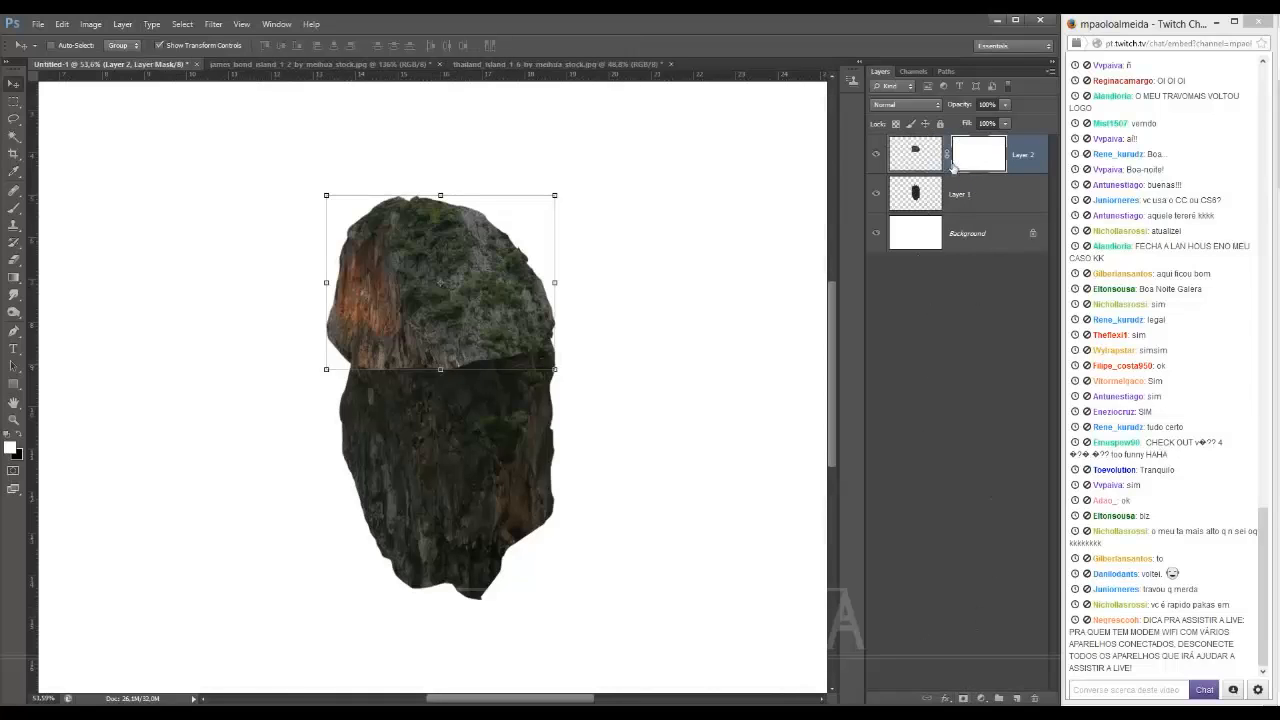
{"action": "left_click", "coordinate": [917, 198], "text": "ctrl"}
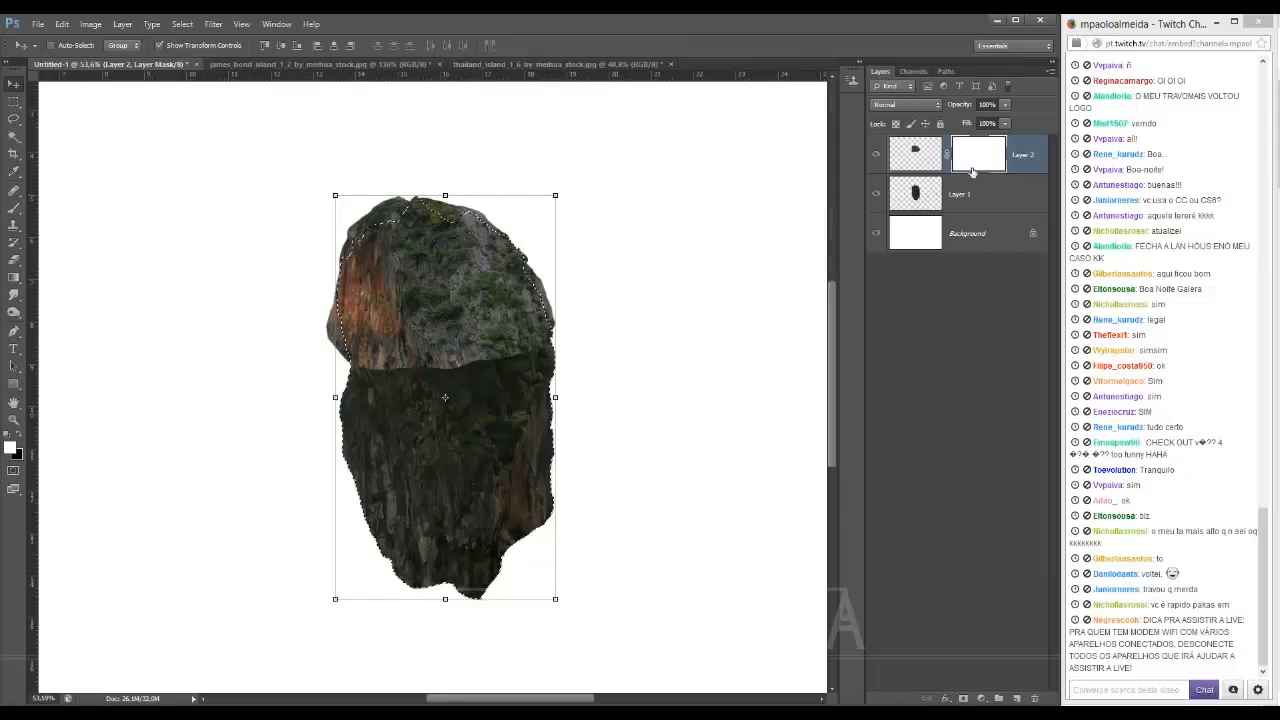
{"action": "key", "text": "b"}
{"action": "key", "text": "x"}
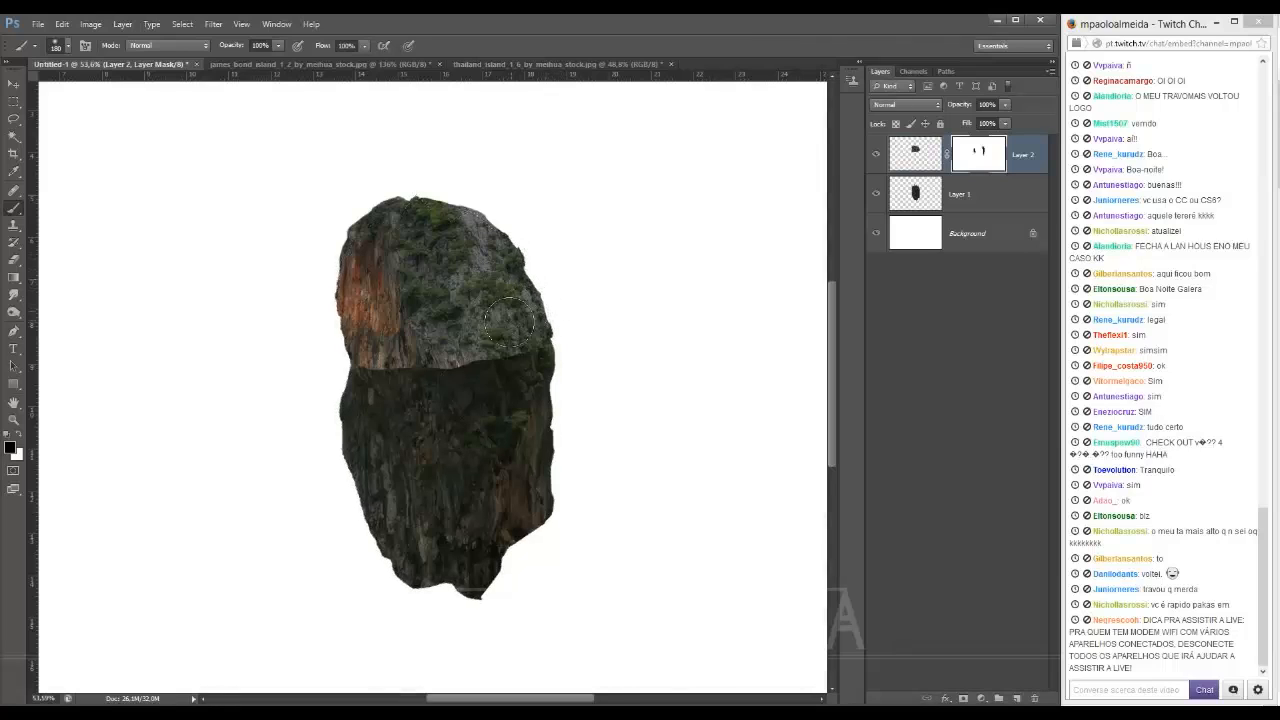
Step: Paint black with a soft brush on Layer 2's mask along its lower edge to blend it into the dark rock below
{"action": "left_click_drag", "start_coordinate": [494, 330], "coordinate": [515, 203]}
{"action": "left_click_drag", "start_coordinate": [385, 454], "coordinate": [411, 452]}
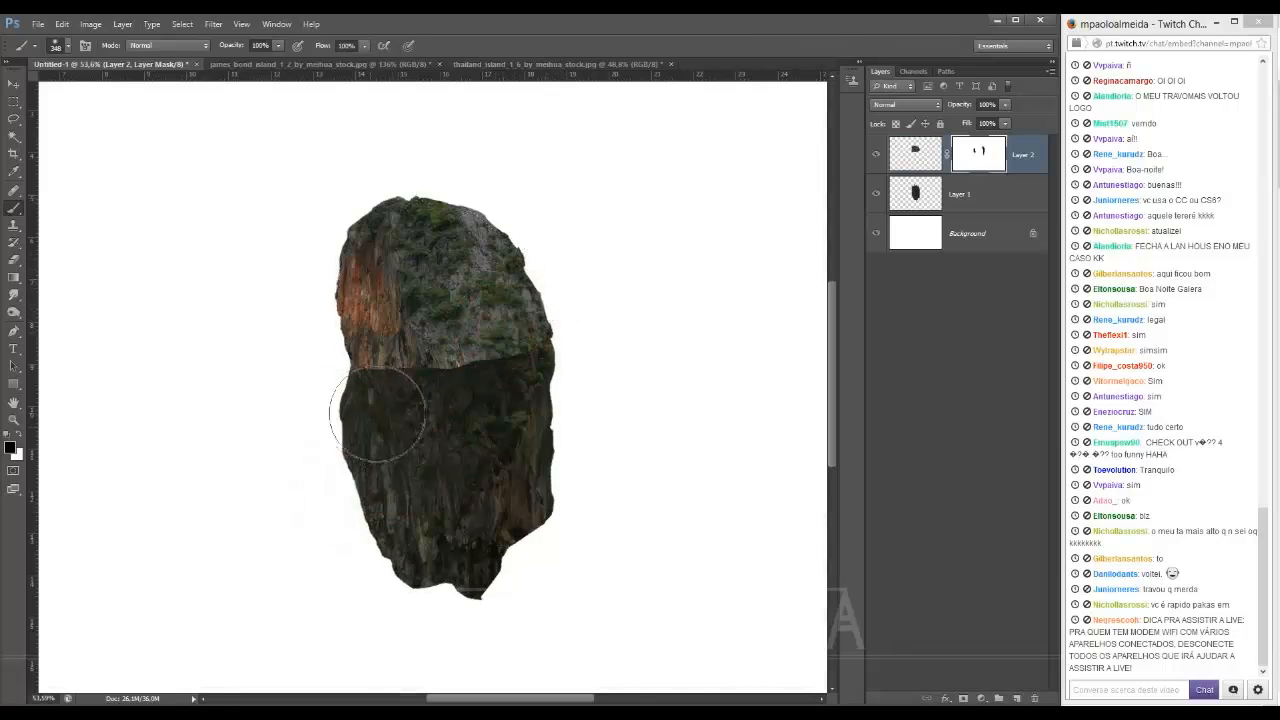
{"action": "mouse_move", "coordinate": [377, 413]}
{"action": "left_mouse_down"}
{"action": "mouse_move", "coordinate": [545, 402]}
{"action": "mouse_move", "coordinate": [522, 391]}
{"action": "mouse_move", "coordinate": [568, 384]}
{"action": "mouse_move", "coordinate": [436, 389]}
{"action": "left_mouse_up"}
{"action": "scroll", "coordinate": [466, 371], "scroll_direction": "up", "scroll_amount": 3}
{"action": "scroll", "coordinate": [450, 348], "scroll_direction": "down", "scroll_amount": 2}
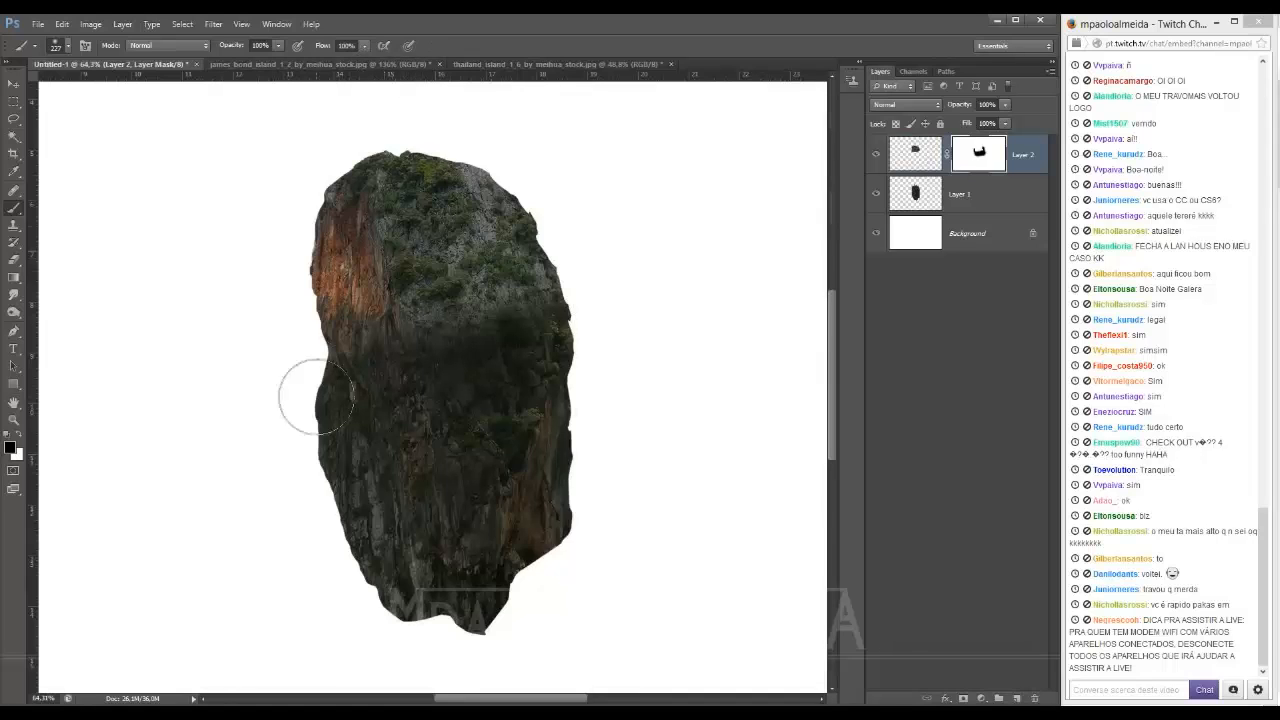
Step: Open the mont_saint_michel castle PSD from the lugares folder in Photoshop
{"action": "mouse_move", "coordinate": [164, 712]}
{"action": "left_click", "coordinate": [87, 668]}
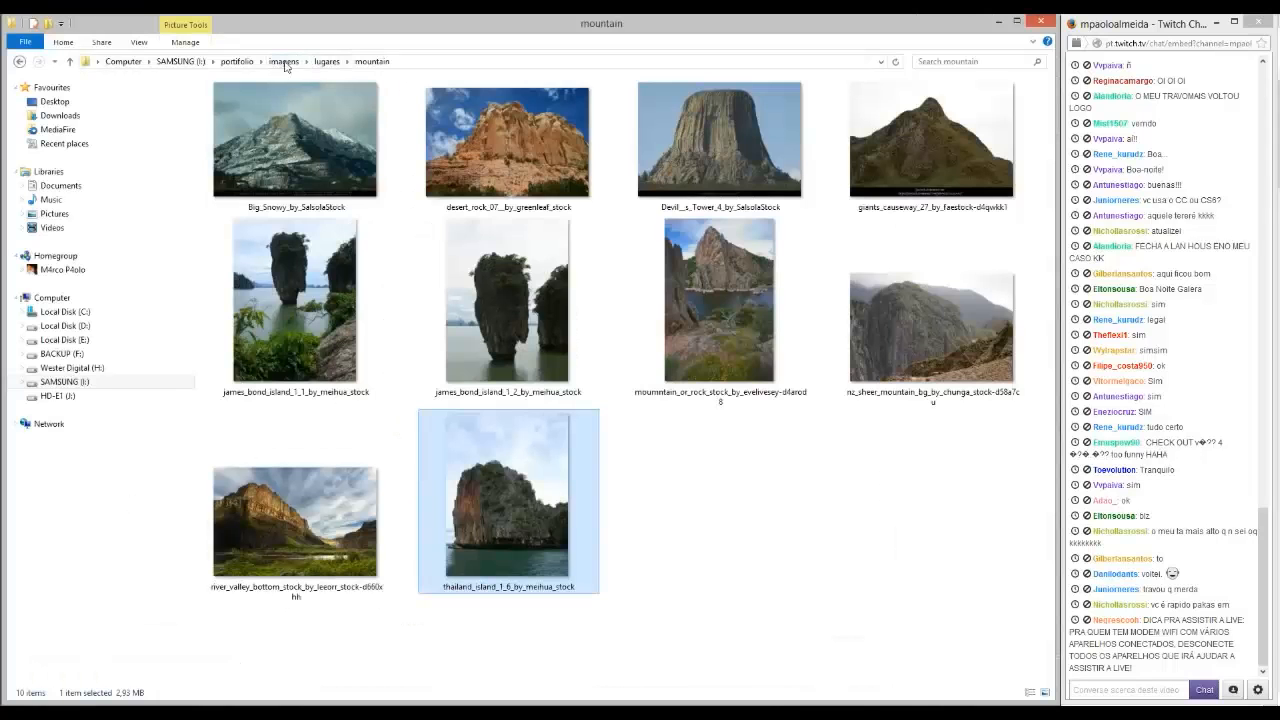
{"action": "left_click", "coordinate": [327, 61]}
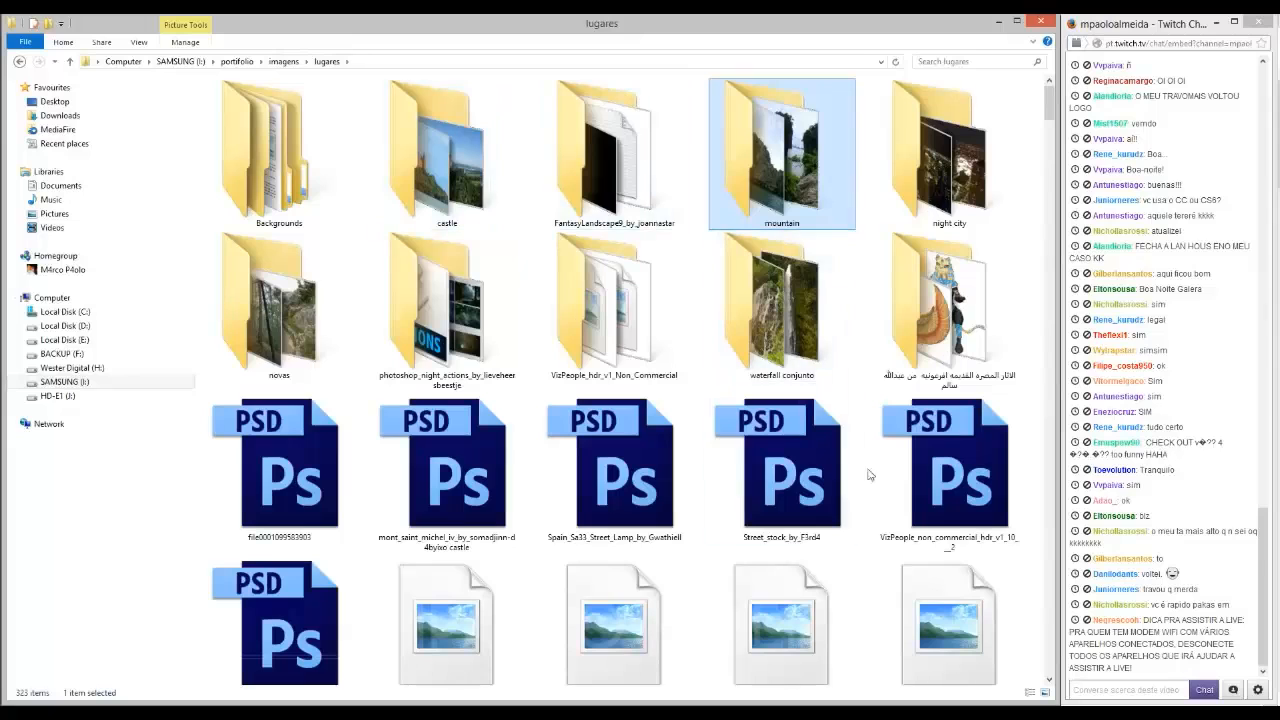
{"action": "key", "text": "alt+Tab"}
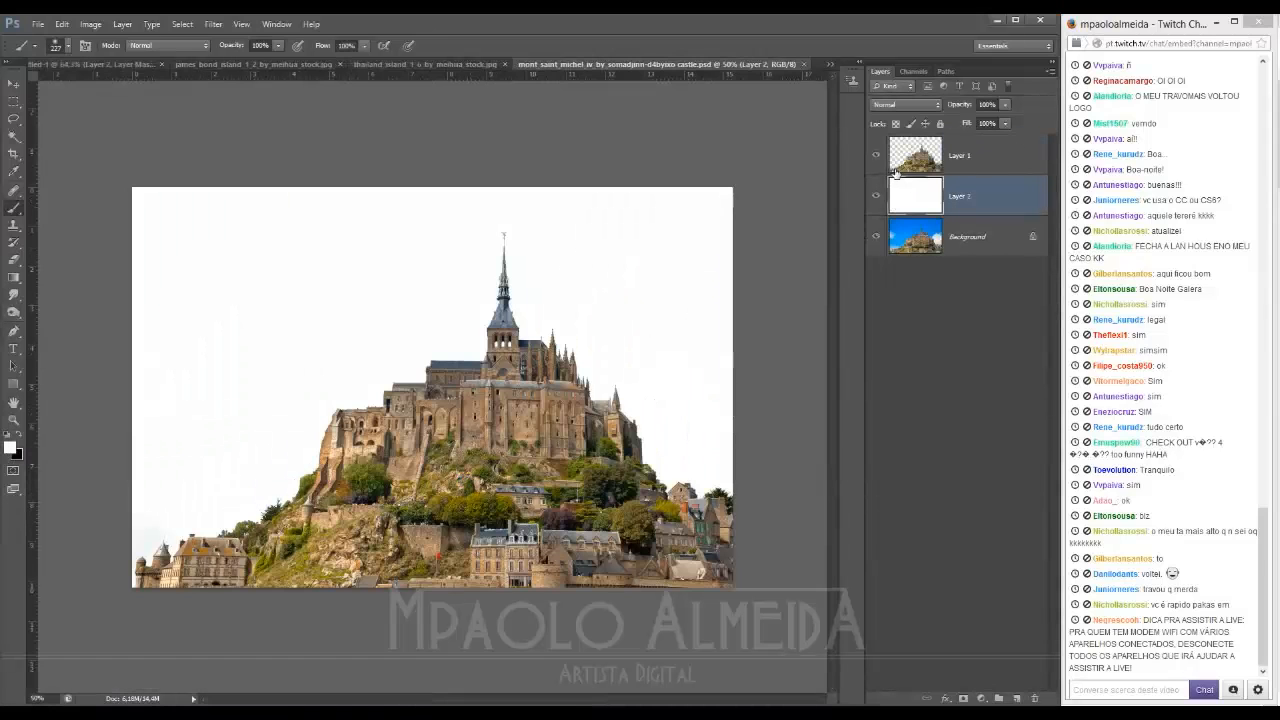
Step: Hide Layer 1 and Layer 2 in the castle document and duplicate the Background layer
{"action": "left_click", "coordinate": [876, 155]}
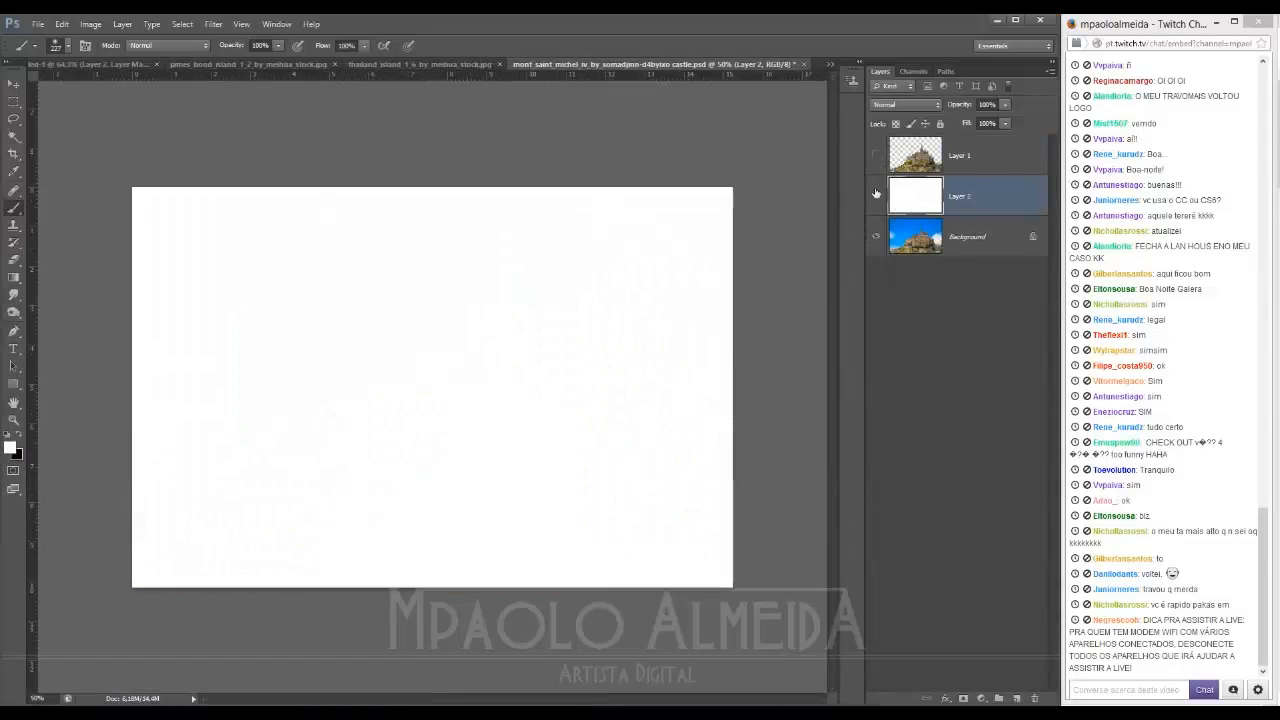
{"action": "left_click", "coordinate": [876, 195]}
{"action": "left_click", "coordinate": [965, 247]}
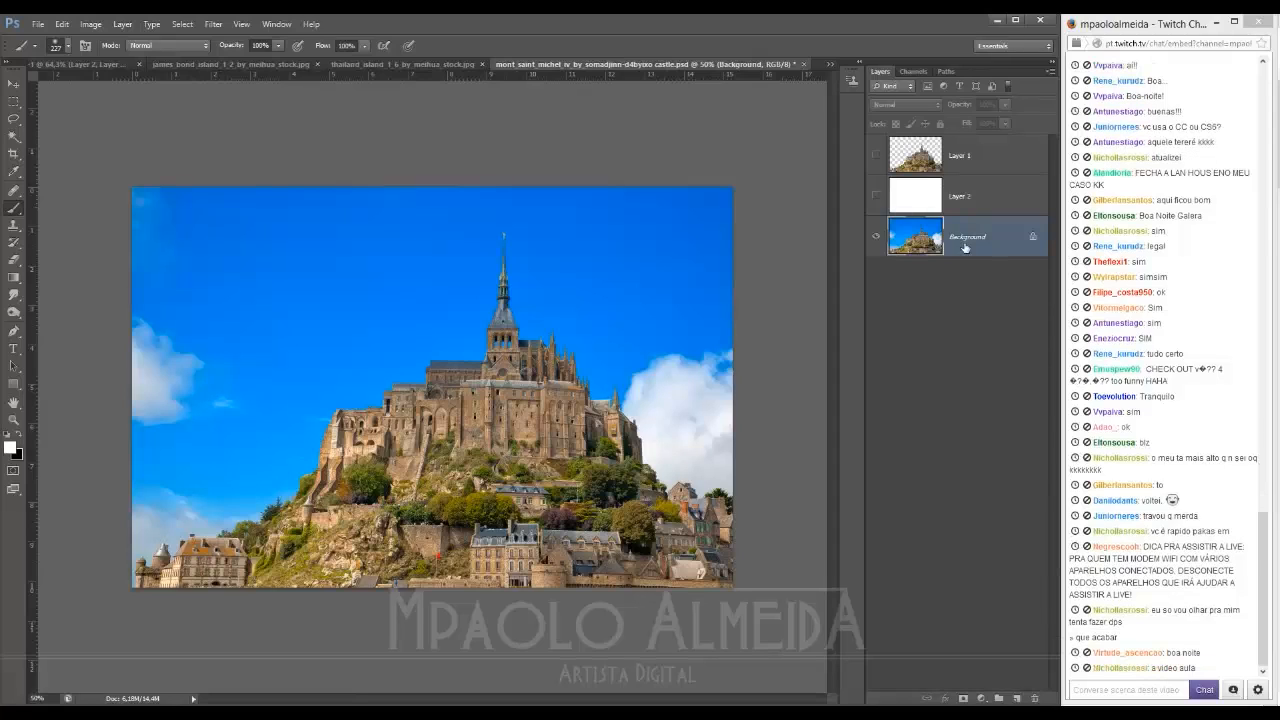
{"action": "key", "text": "ctrl+j"}
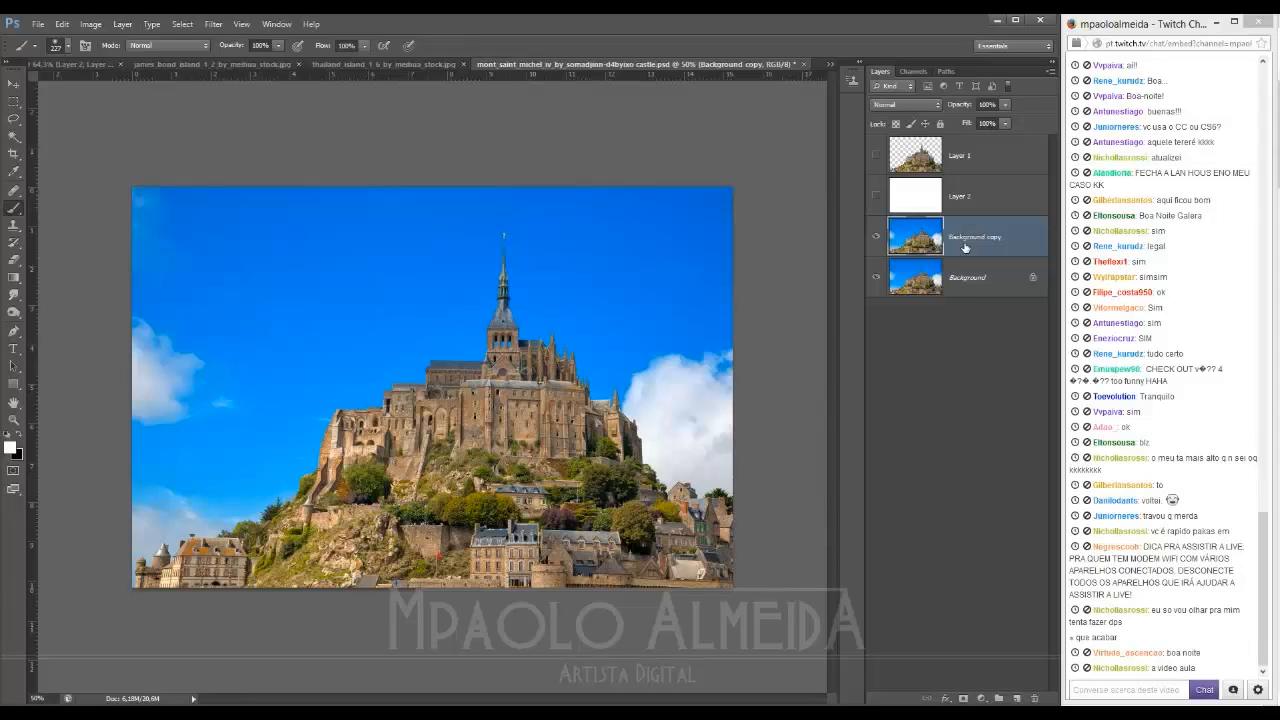
Step: Start a Color Range selection on the background copy and sample the blue sky near the castle's spire
{"action": "left_click", "coordinate": [182, 23]}
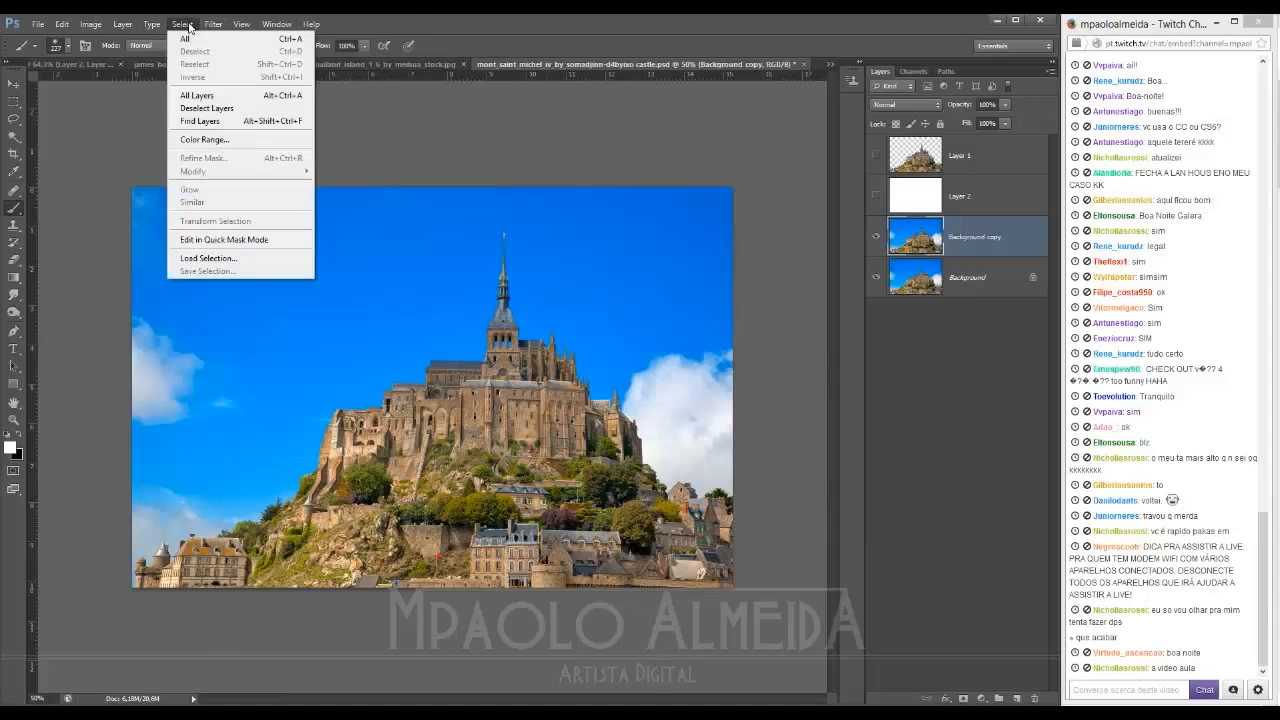
{"action": "left_click", "coordinate": [226, 141]}
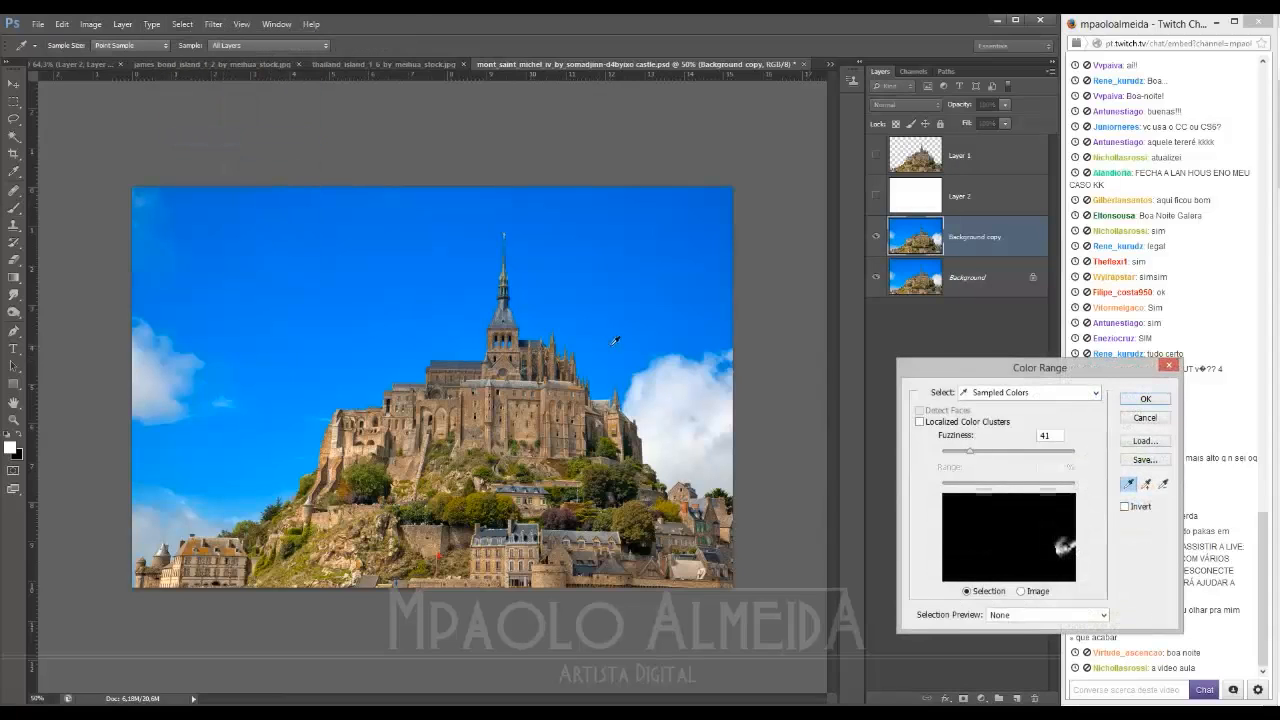
{"action": "left_click_drag", "start_coordinate": [1038, 381], "coordinate": [900, 101]}
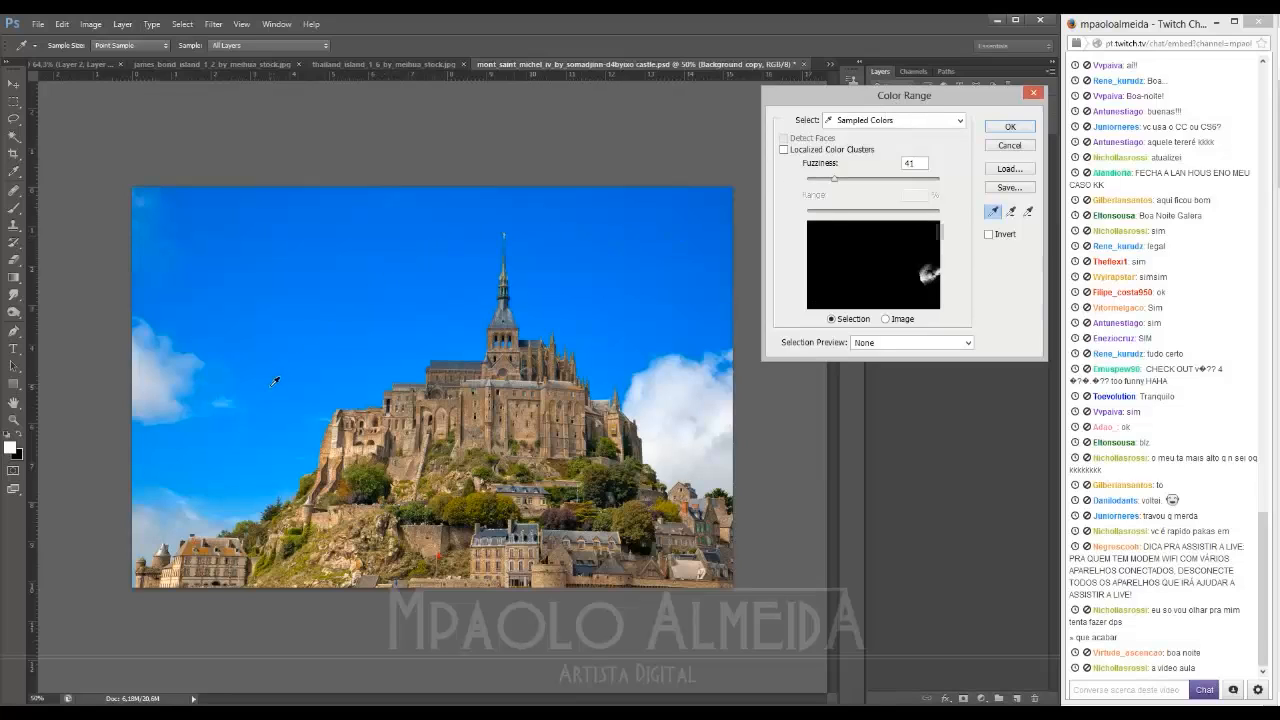
{"action": "left_click", "coordinate": [413, 244]}
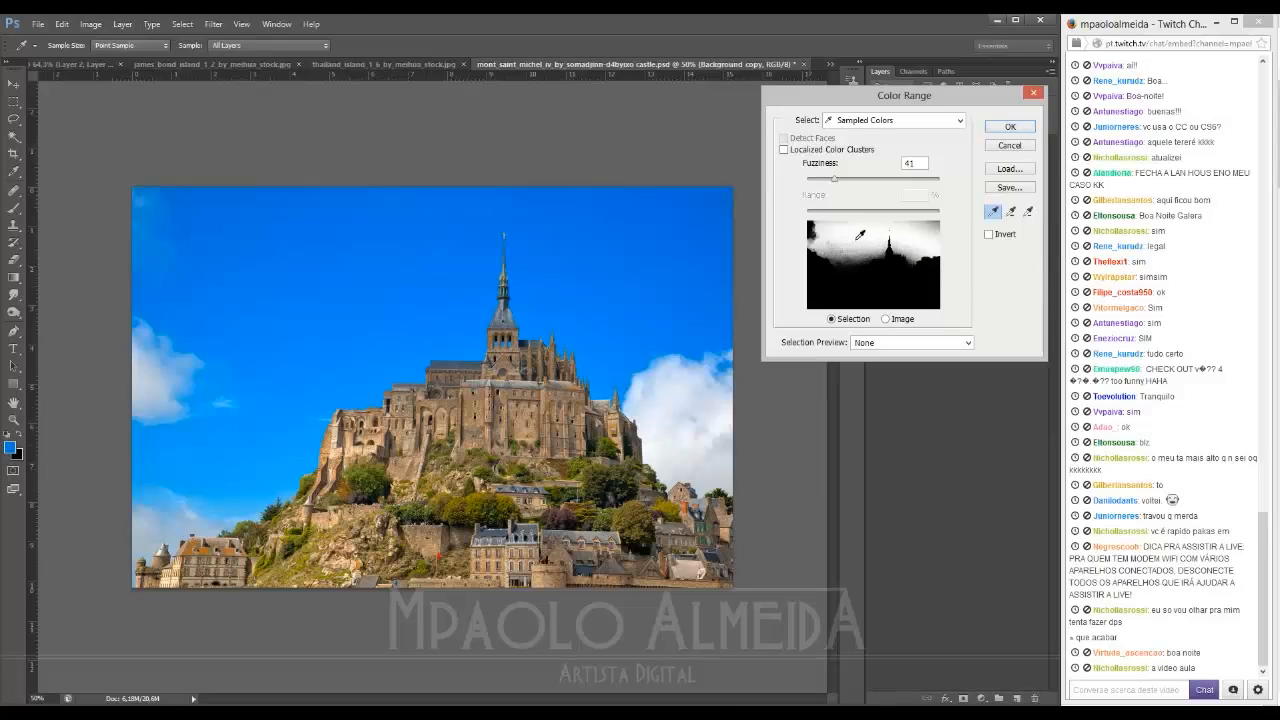
{"action": "left_click_drag", "start_coordinate": [459, 260], "coordinate": [519, 260]}
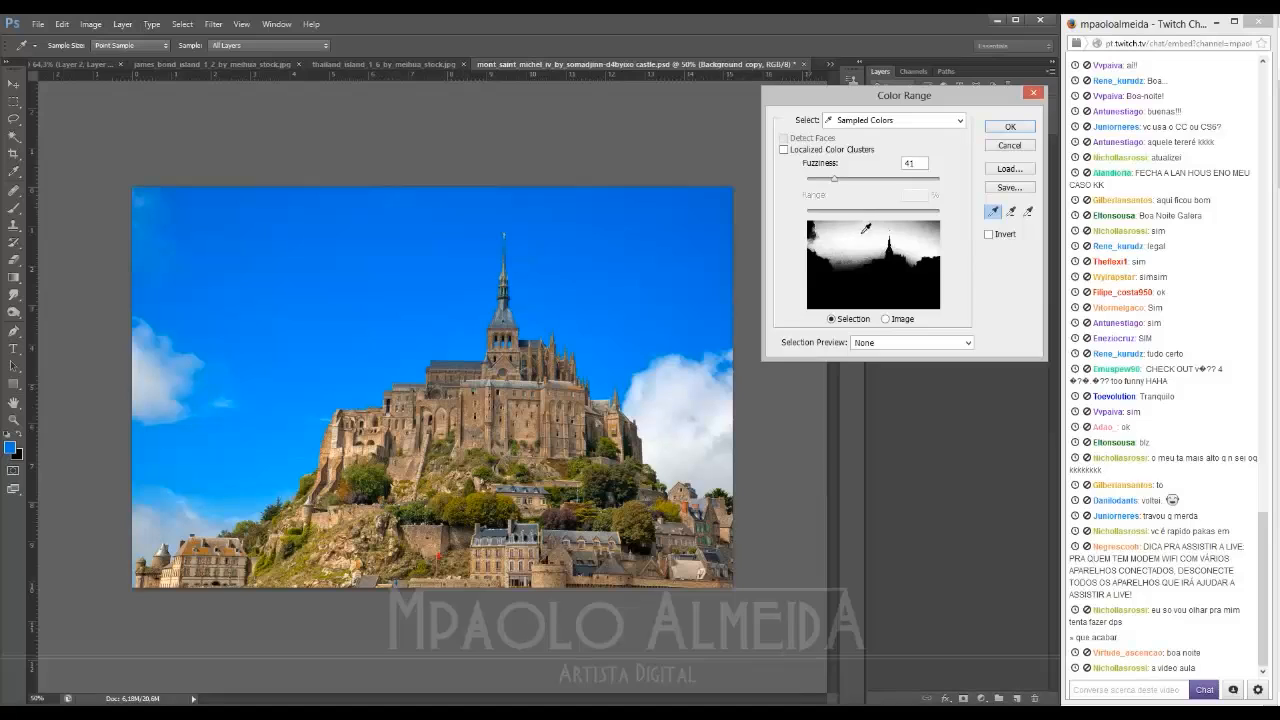
Step: Add the remaining blue tones across the upper right and lower left sky to the Color Range sample and apply the selection
{"action": "left_click", "coordinate": [1011, 212]}
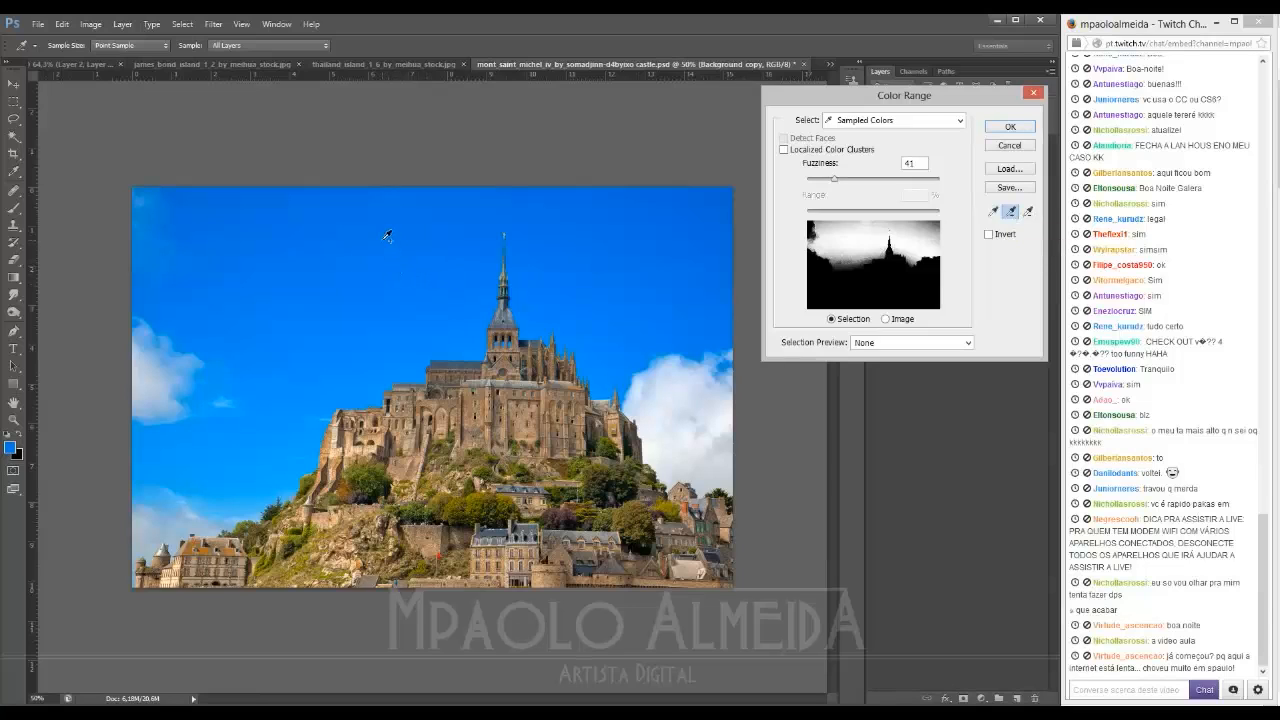
{"action": "mouse_move", "coordinate": [387, 236]}
{"action": "left_mouse_down"}
{"action": "mouse_move", "coordinate": [340, 260]}
{"action": "mouse_move", "coordinate": [437, 220]}
{"action": "mouse_move", "coordinate": [575, 203]}
{"action": "mouse_move", "coordinate": [697, 210]}
{"action": "left_mouse_up"}
{"action": "mouse_move", "coordinate": [665, 254]}
{"action": "left_mouse_down"}
{"action": "mouse_move", "coordinate": [605, 379]}
{"action": "mouse_move", "coordinate": [608, 293]}
{"action": "left_mouse_up"}
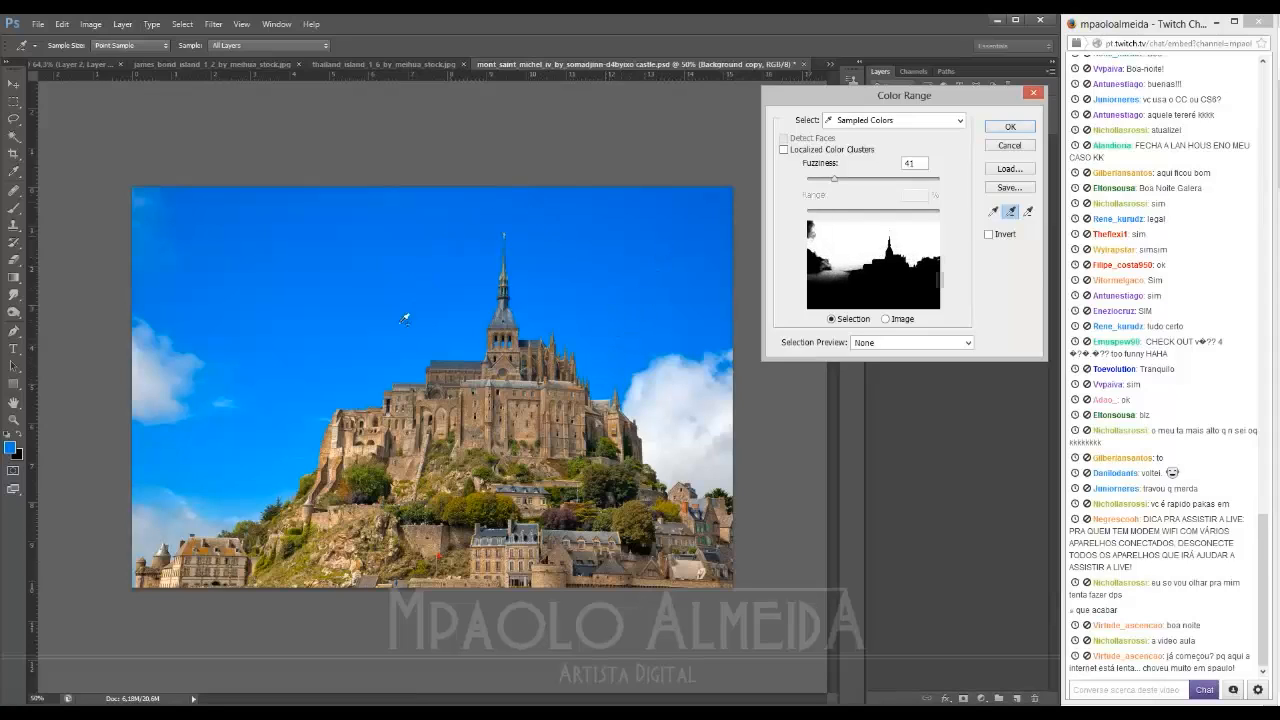
{"action": "mouse_move", "coordinate": [405, 318]}
{"action": "left_mouse_down"}
{"action": "mouse_move", "coordinate": [357, 384]}
{"action": "mouse_move", "coordinate": [160, 468]}
{"action": "left_mouse_up"}
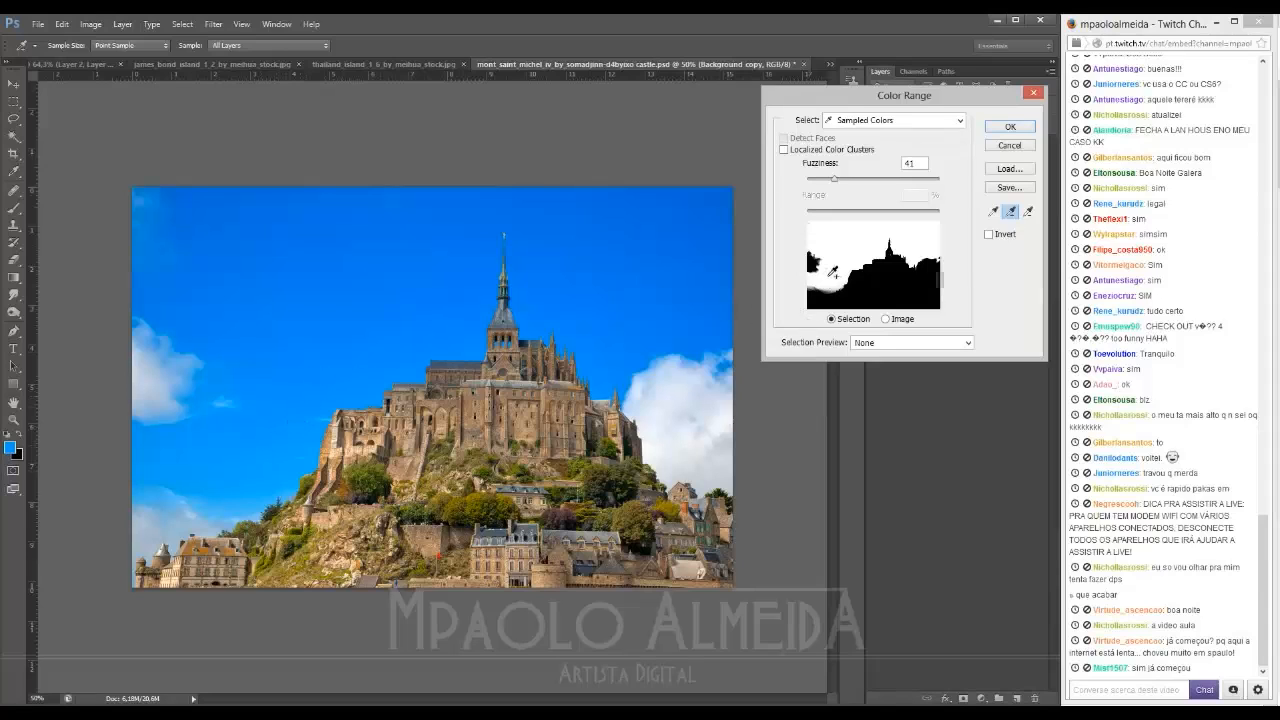
{"action": "left_click", "coordinate": [1010, 127]}
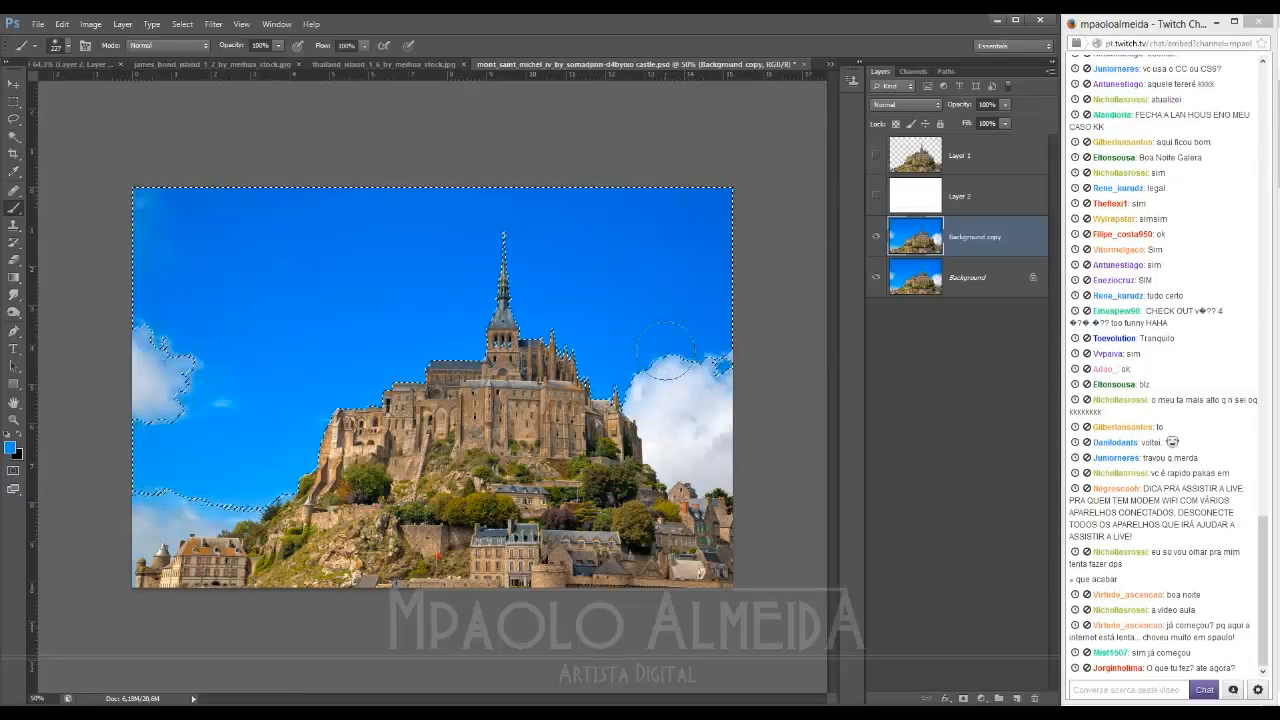
Step: Switch the sky selection to Quick Mask mode and check its coverage around the castle and clouds
{"action": "key", "text": "q"}
{"action": "scroll", "coordinate": [648, 414], "scroll_direction": "up", "scroll_amount": 2}
{"action": "scroll", "coordinate": [648, 416], "scroll_direction": "down", "scroll_amount": 2}
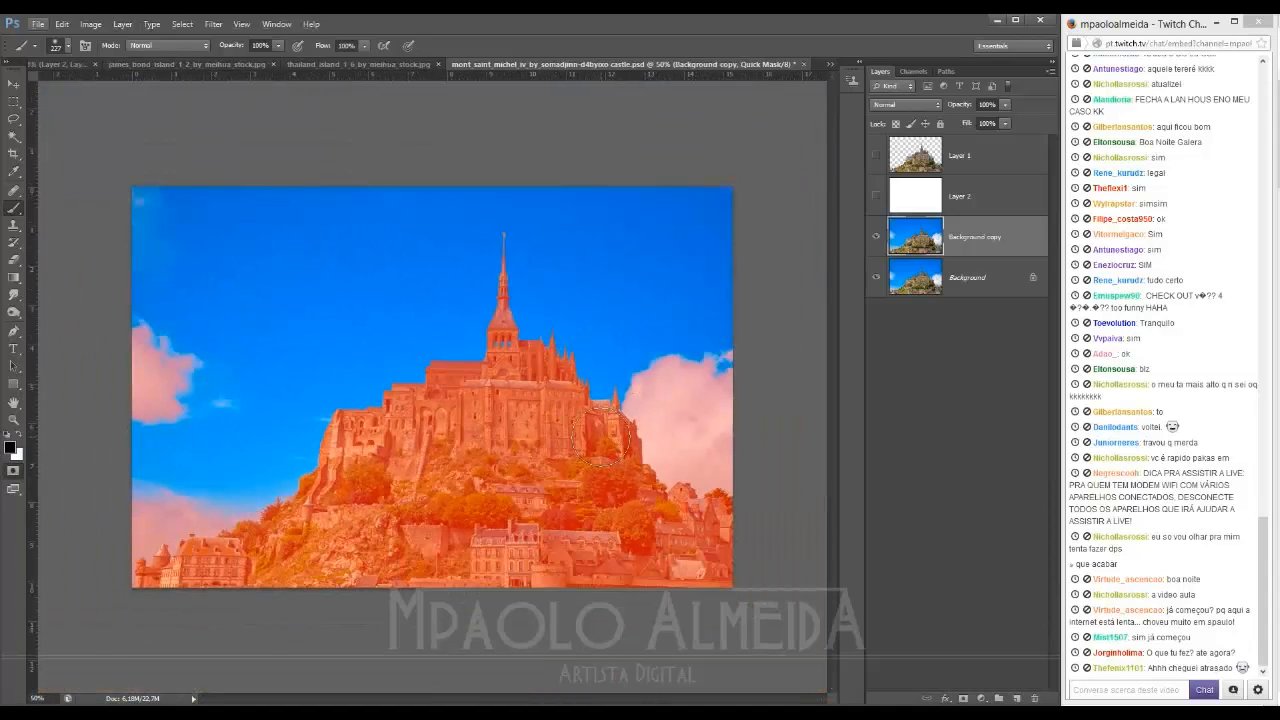
Step: Compare the sky selection outline with its Quick Mask overlay around the castle and clouds
{"action": "key", "text": "q"}
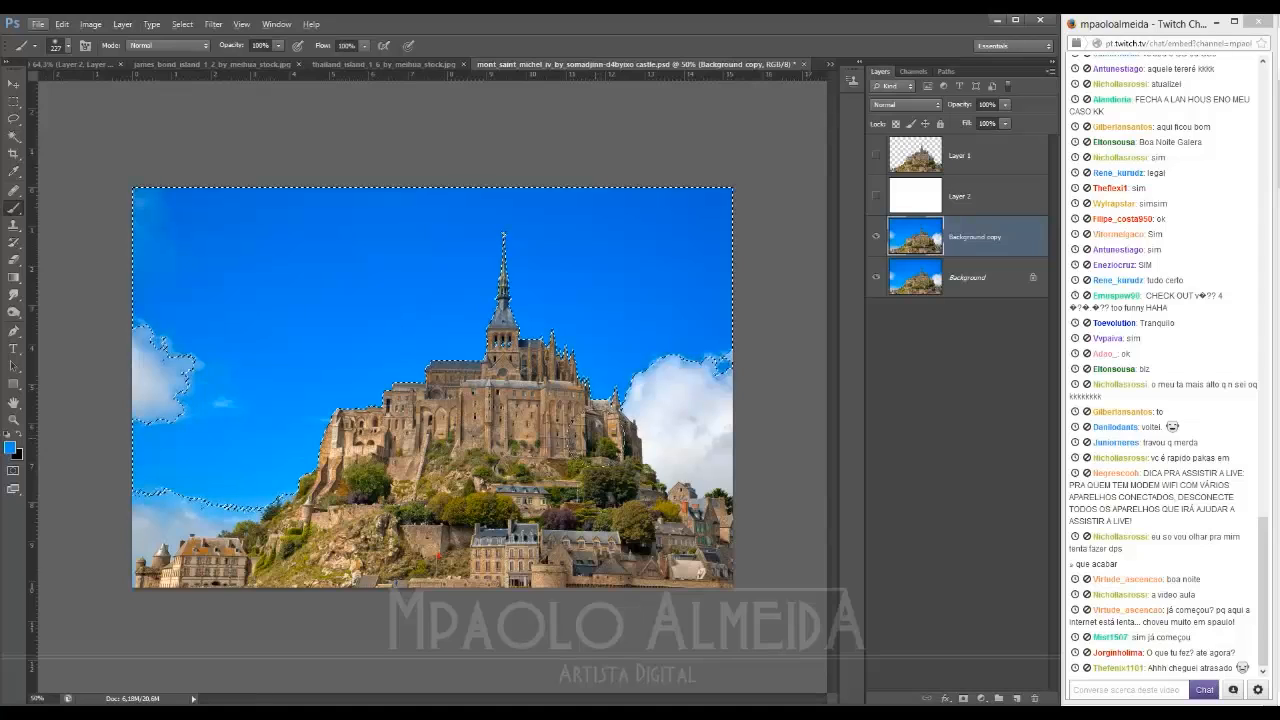
{"action": "key", "text": "q"}
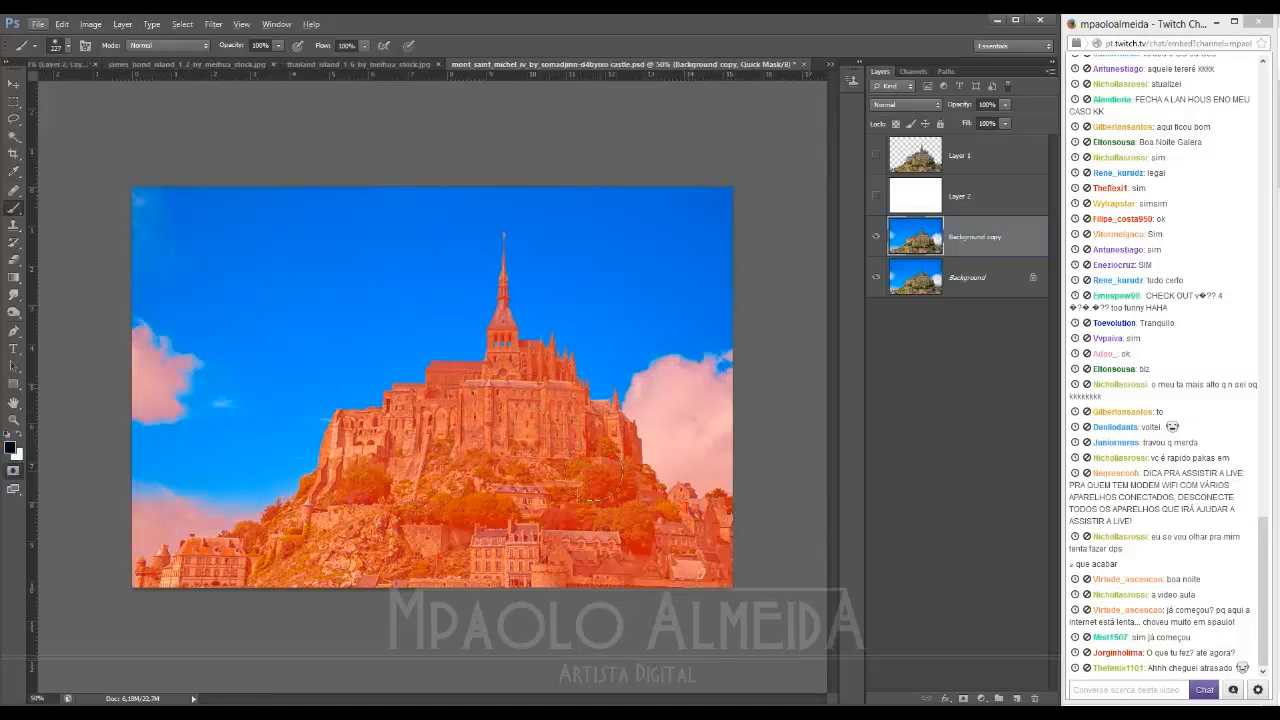
{"action": "key", "text": "q"}
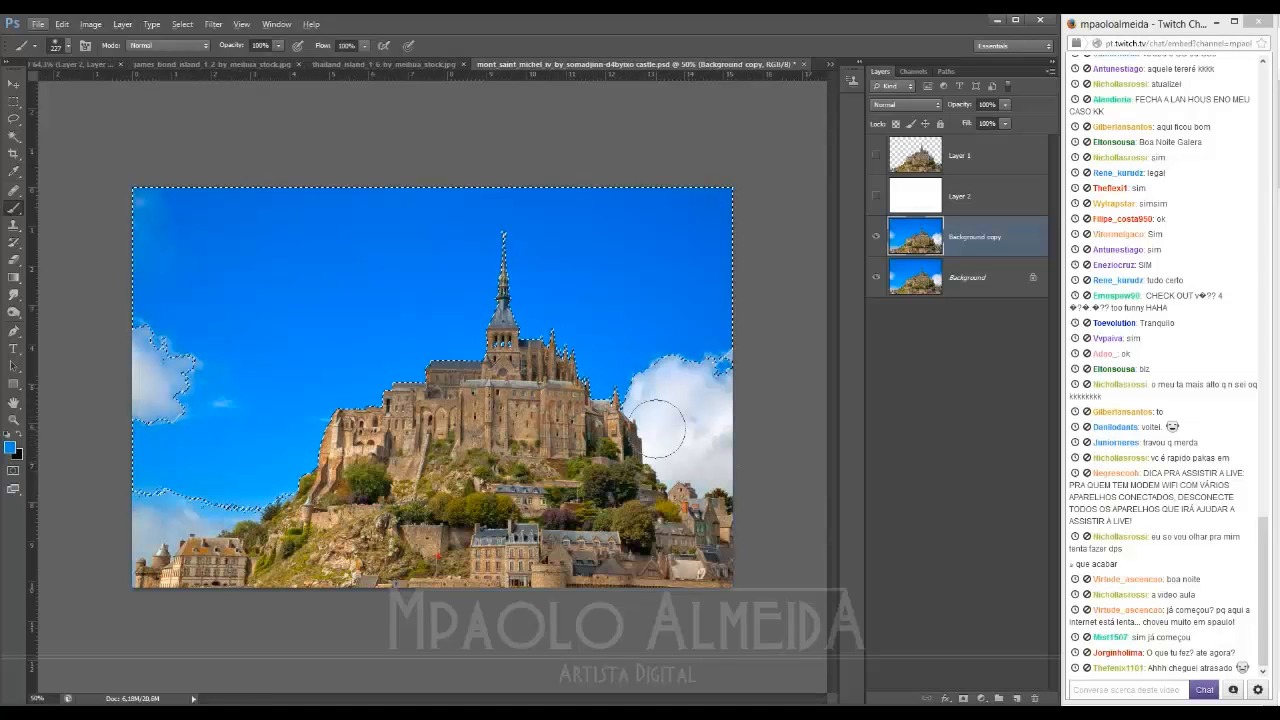
{"action": "key", "text": "q"}
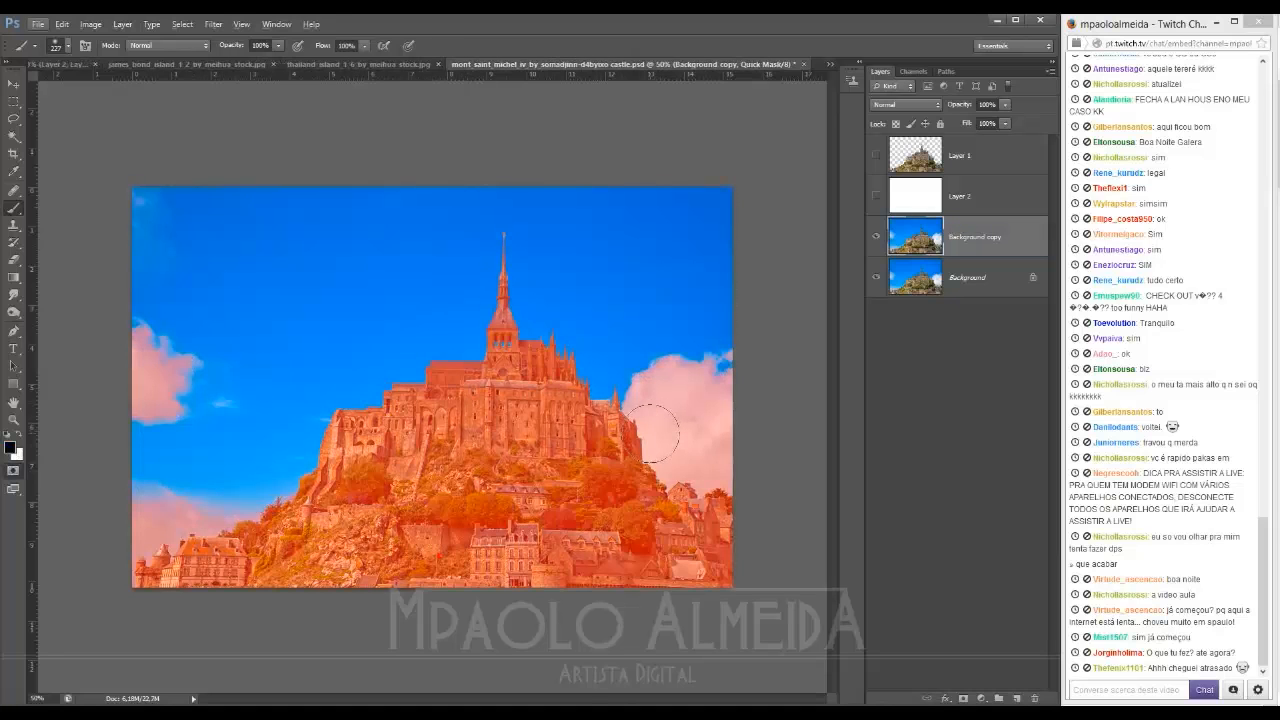
Step: Start a Pen path at the base of the small spire near the cloud and trace down the castle's outer wall
{"action": "scroll", "coordinate": [654, 427], "scroll_direction": "up", "scroll_amount": 5}
{"action": "left_click_drag", "start_coordinate": [639, 433], "coordinate": [440, 420]}
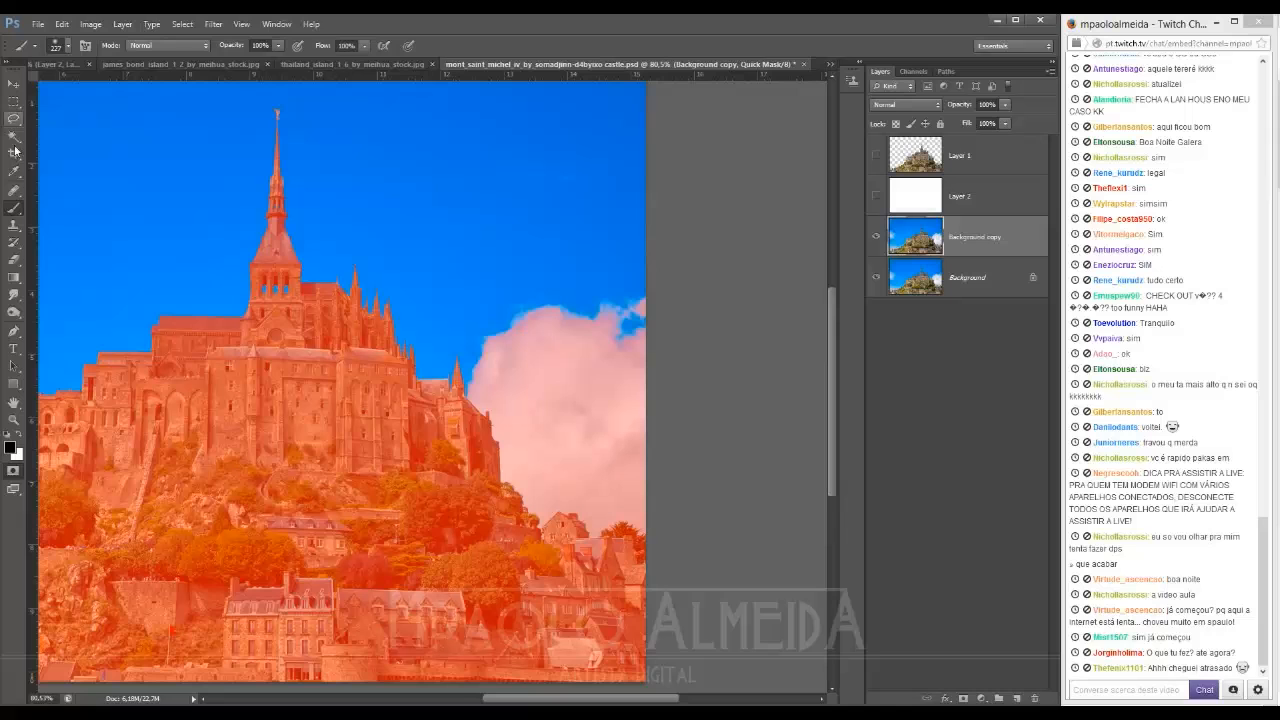
{"action": "left_click", "coordinate": [13, 331]}
{"action": "scroll", "coordinate": [462, 382], "scroll_direction": "up", "scroll_amount": 3}
{"action": "scroll", "coordinate": [462, 382], "scroll_direction": "up", "scroll_amount": 2}
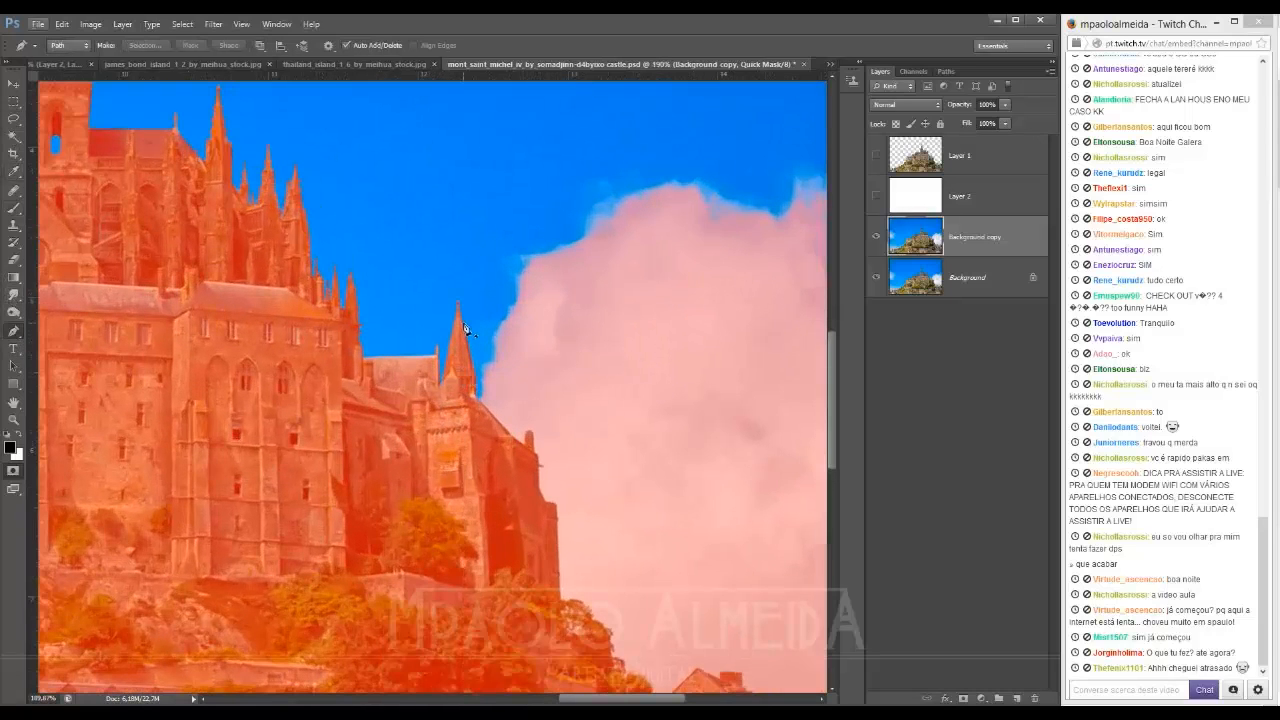
{"action": "left_click", "coordinate": [481, 400]}
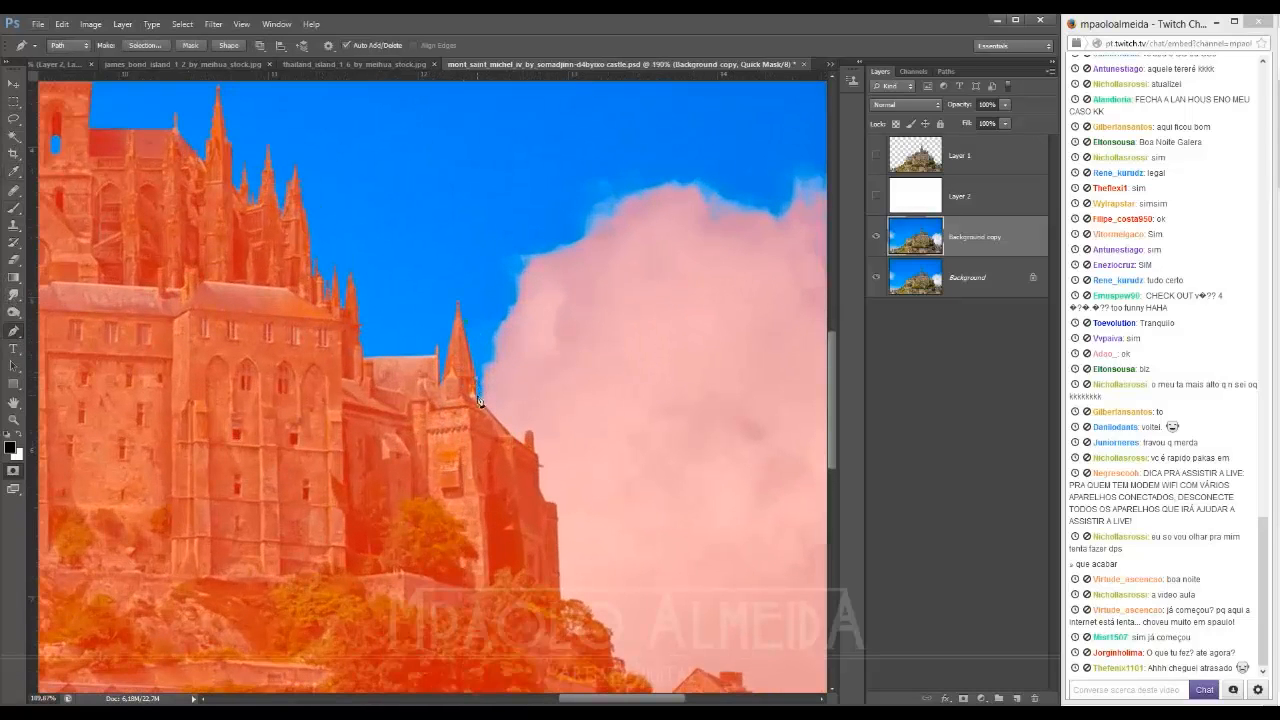
{"action": "left_click", "coordinate": [538, 456]}
{"action": "left_click", "coordinate": [556, 504]}
{"action": "left_click", "coordinate": [559, 602]}
{"action": "left_click", "coordinate": [562, 634]}
Step: Continue the path along the trees and village rooftops to the photo's right edge
{"action": "left_click_drag", "start_coordinate": [605, 638], "coordinate": [499, 469]}
{"action": "left_click", "coordinate": [498, 509]}
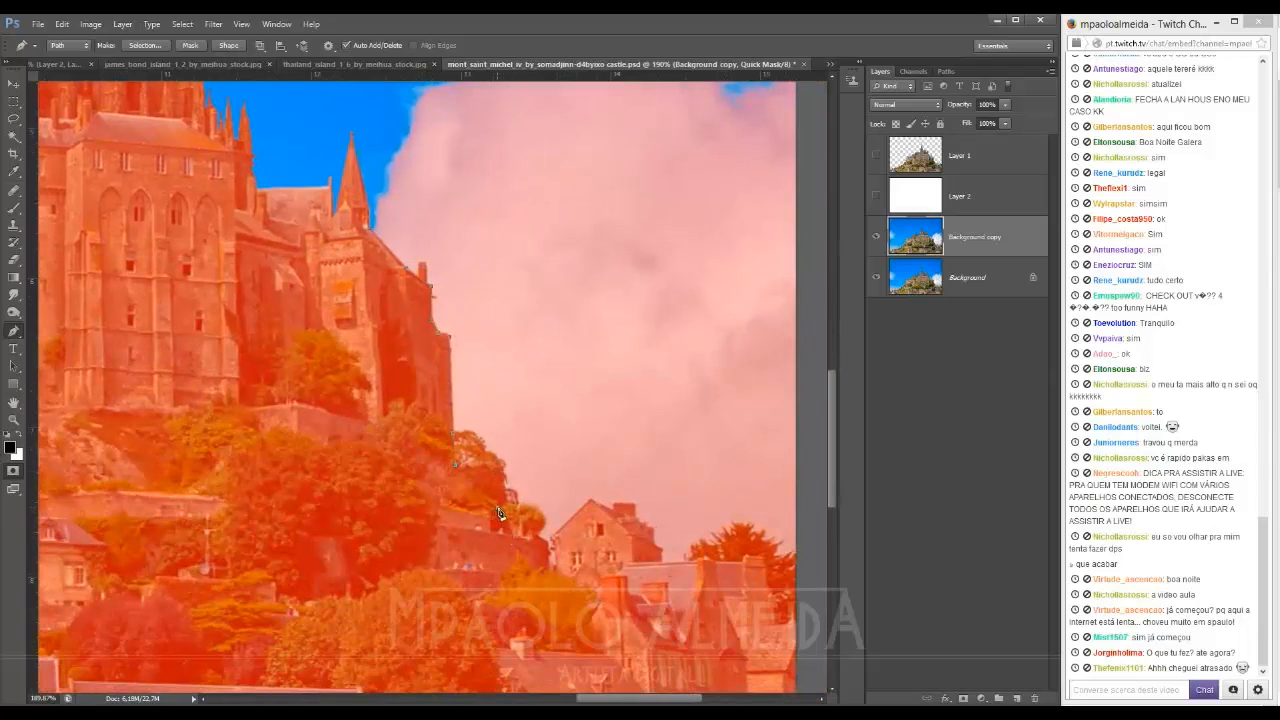
{"action": "left_click", "coordinate": [547, 544]}
{"action": "left_click", "coordinate": [555, 571]}
{"action": "left_click_drag", "start_coordinate": [745, 568], "coordinate": [452, 484]}
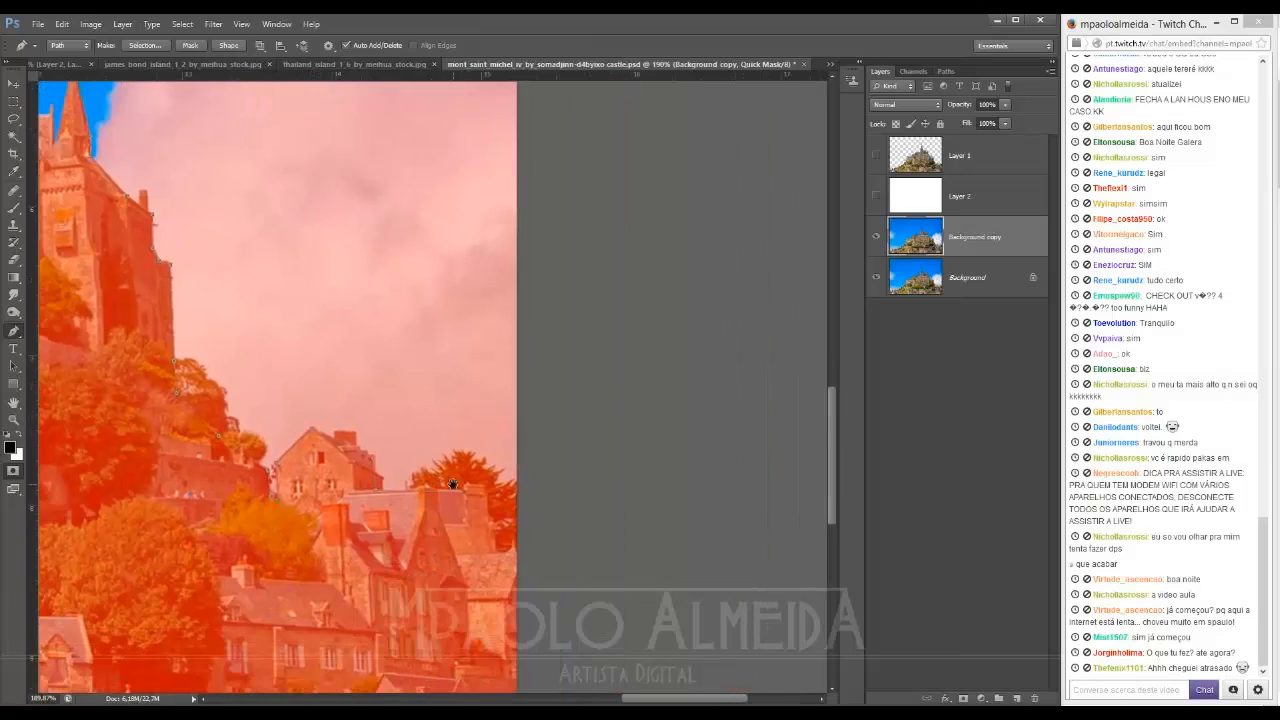
{"action": "left_click", "coordinate": [491, 531]}
Step: Route the path outside the photo, up its right side and across above its top edge
{"action": "scroll", "coordinate": [545, 540], "scroll_direction": "down", "scroll_amount": 6}
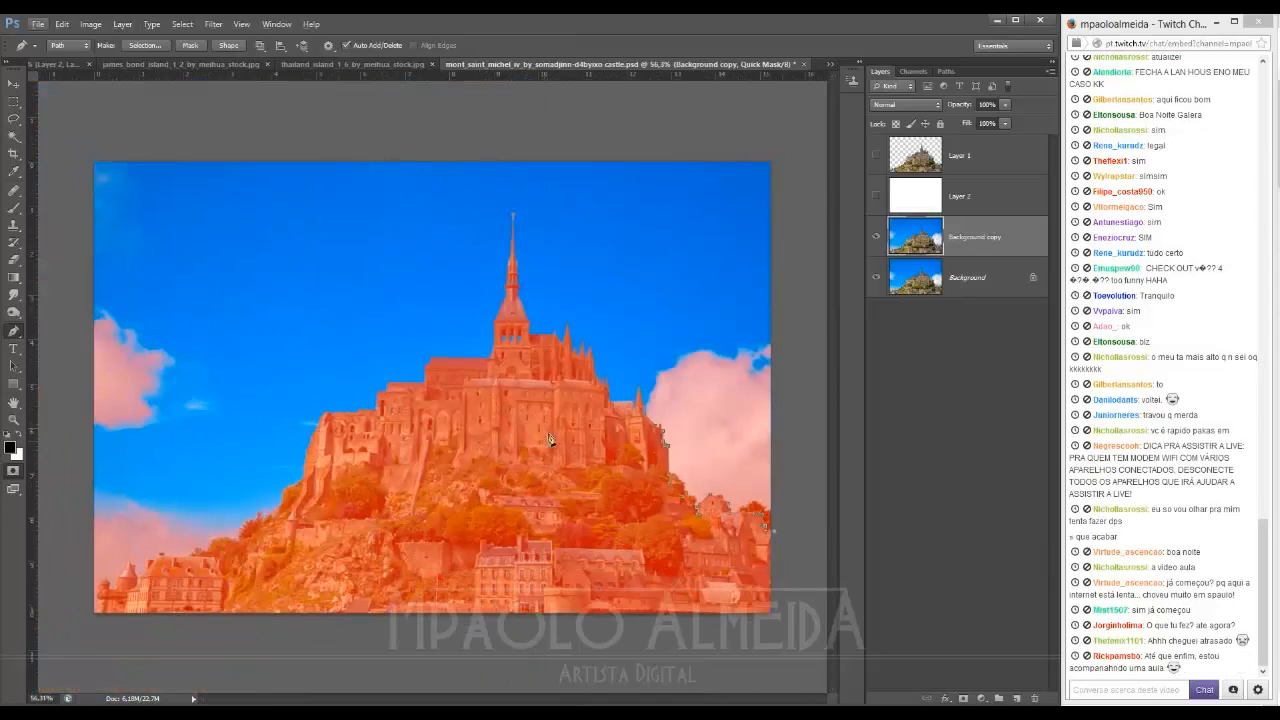
{"action": "left_click", "coordinate": [803, 378]}
{"action": "left_click", "coordinate": [791, 307]}
{"action": "left_click", "coordinate": [790, 251]}
{"action": "left_click", "coordinate": [774, 183]}
{"action": "left_click", "coordinate": [780, 142]}
{"action": "left_click_drag", "start_coordinate": [477, 128], "coordinate": [442, 130]}
{"action": "left_click_drag", "start_coordinate": [138, 117], "coordinate": [126, 119]}
Step: Extend the path outside the photo down its left side to just below the bottom-left corner
{"action": "left_click", "coordinate": [69, 138]}
{"action": "left_click", "coordinate": [56, 196]}
{"action": "left_click", "coordinate": [43, 341]}
{"action": "left_click", "coordinate": [62, 421]}
{"action": "left_click", "coordinate": [66, 485]}
{"action": "left_click", "coordinate": [60, 573]}
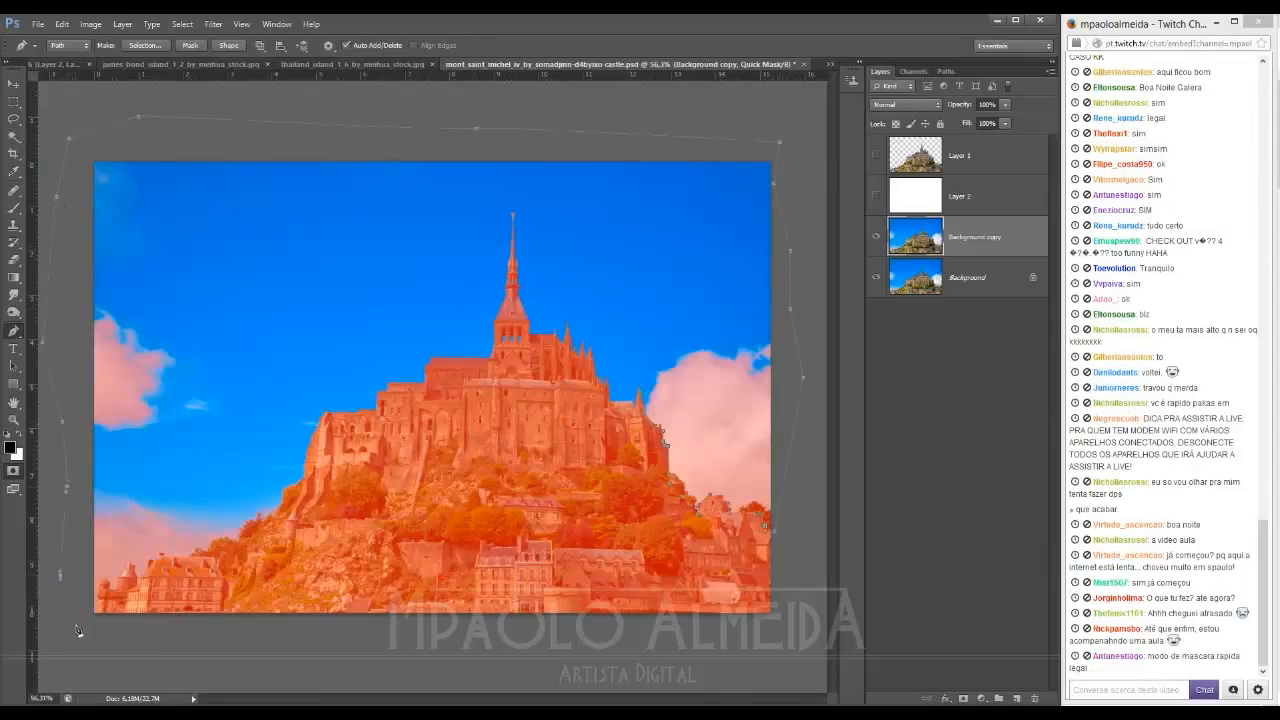
{"action": "left_click", "coordinate": [76, 625]}
Step: Trace the path along the rooftops of the lower-left houses and up the hillside to the castle's left wall
{"action": "scroll", "coordinate": [100, 597], "scroll_direction": "up", "scroll_amount": 5}
{"action": "left_click_drag", "start_coordinate": [100, 597], "coordinate": [261, 501]}
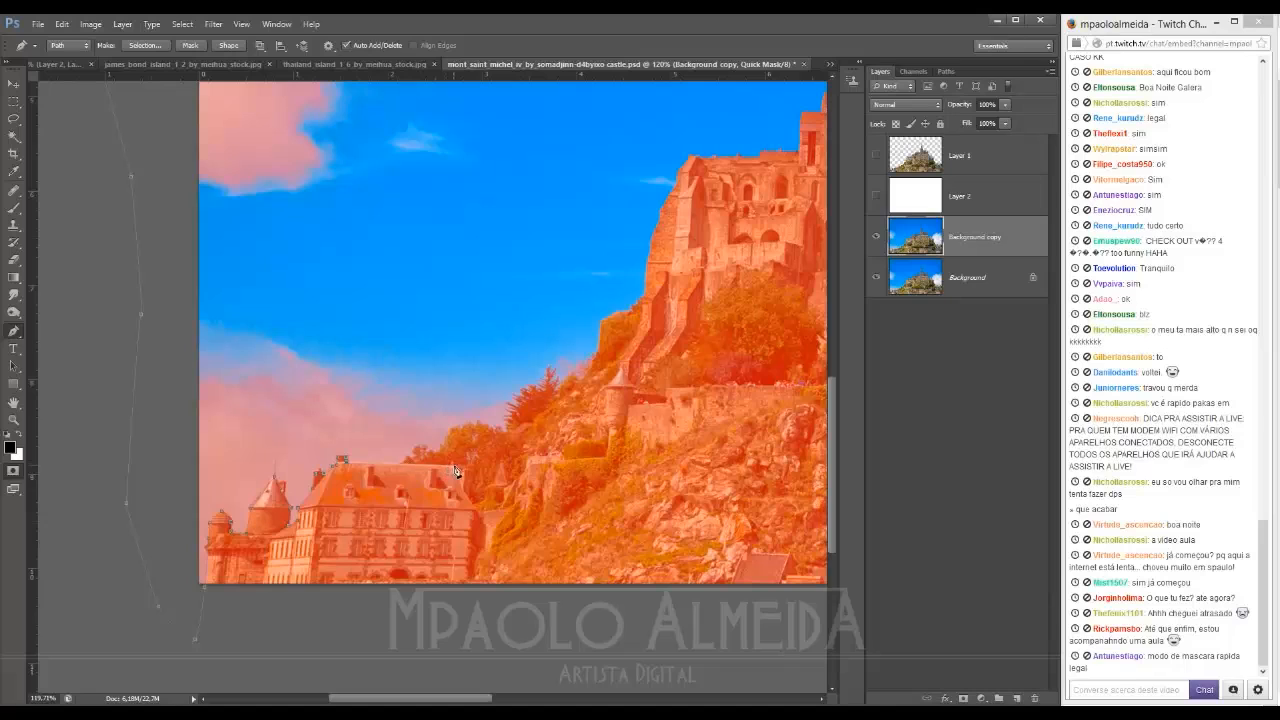
{"action": "left_click", "coordinate": [497, 458]}
{"action": "left_click", "coordinate": [515, 443]}
{"action": "left_click", "coordinate": [540, 430]}
{"action": "left_click", "coordinate": [566, 414]}
{"action": "left_click", "coordinate": [574, 401]}
{"action": "left_click", "coordinate": [591, 379]}
{"action": "left_click", "coordinate": [601, 350]}
{"action": "left_click", "coordinate": [602, 321]}
{"action": "left_click_drag", "start_coordinate": [619, 315], "coordinate": [615, 271]}
Step: Carry the path through the sky over the castle's main spire and close it at its starting point
{"action": "left_click_drag", "start_coordinate": [642, 228], "coordinate": [430, 382]}
{"action": "scroll", "coordinate": [426, 316], "scroll_direction": "down", "scroll_amount": 5}
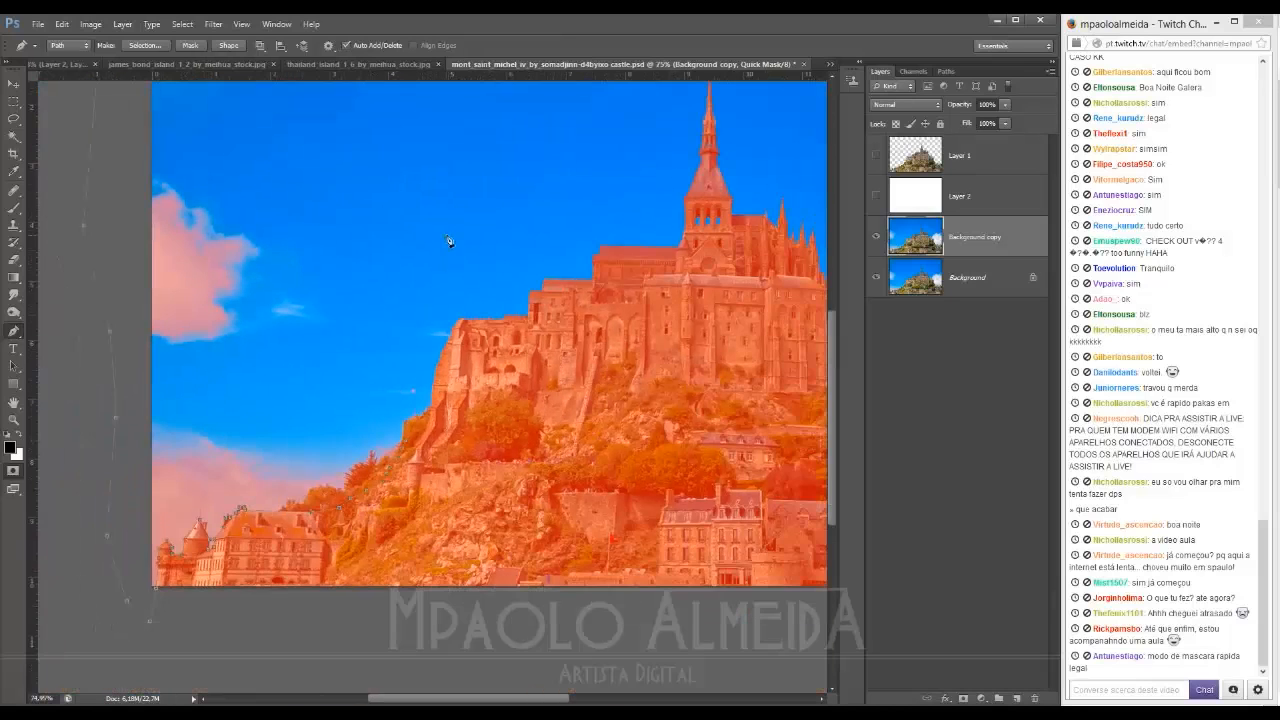
{"action": "left_click_drag", "start_coordinate": [692, 178], "coordinate": [474, 329]}
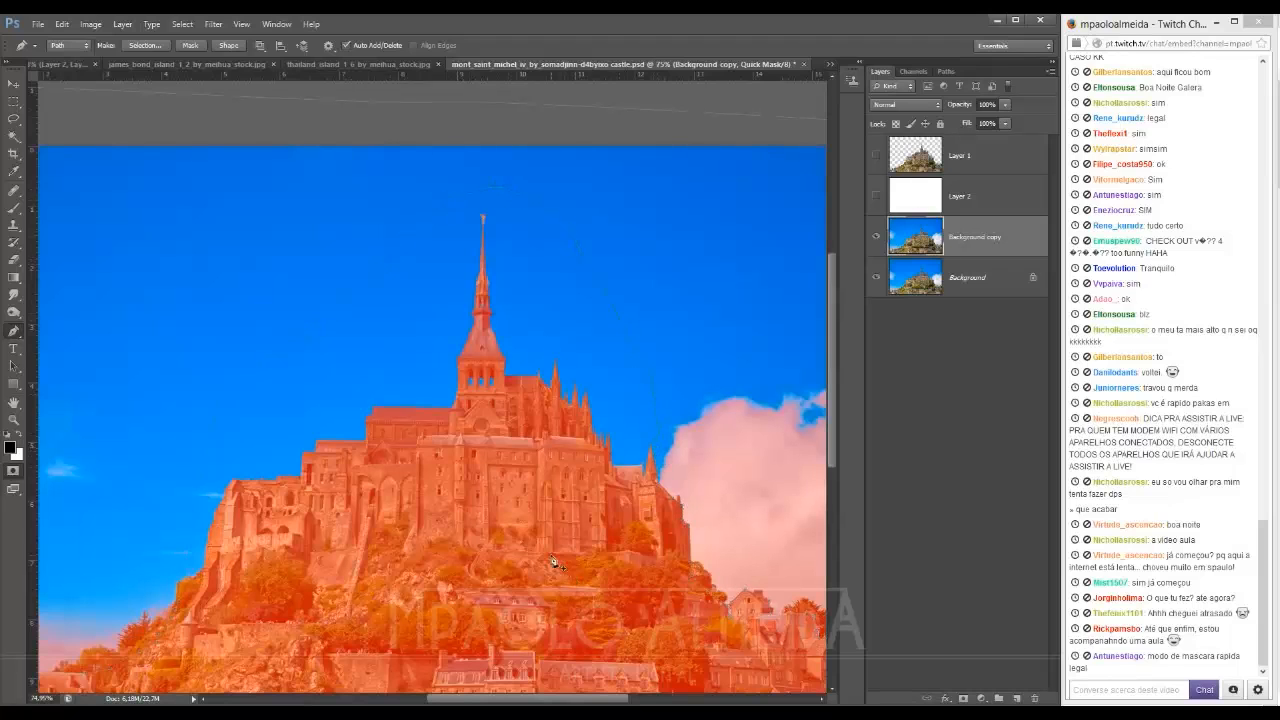
{"action": "scroll", "coordinate": [495, 500], "scroll_direction": "down", "scroll_amount": 2}
Step: Convert the closed path into a new selection with a feather radius of 0 pixels
{"action": "right_click", "coordinate": [427, 376]}
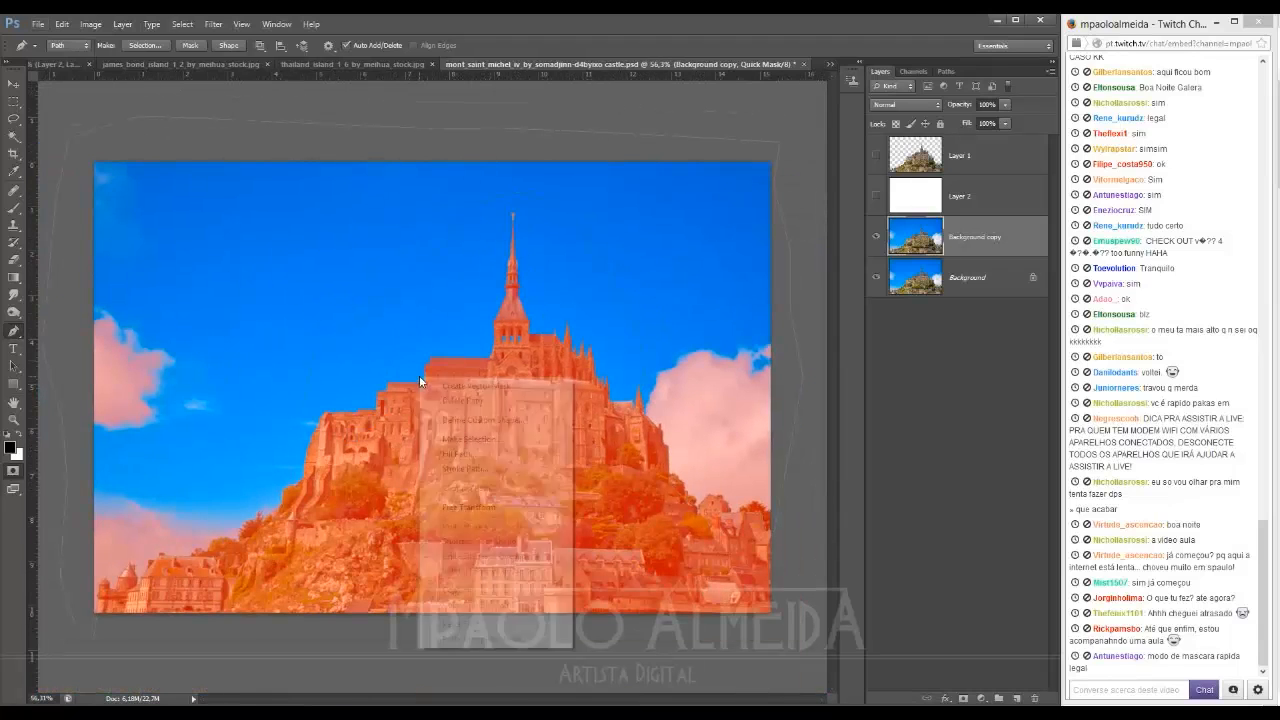
{"action": "left_click", "coordinate": [449, 433]}
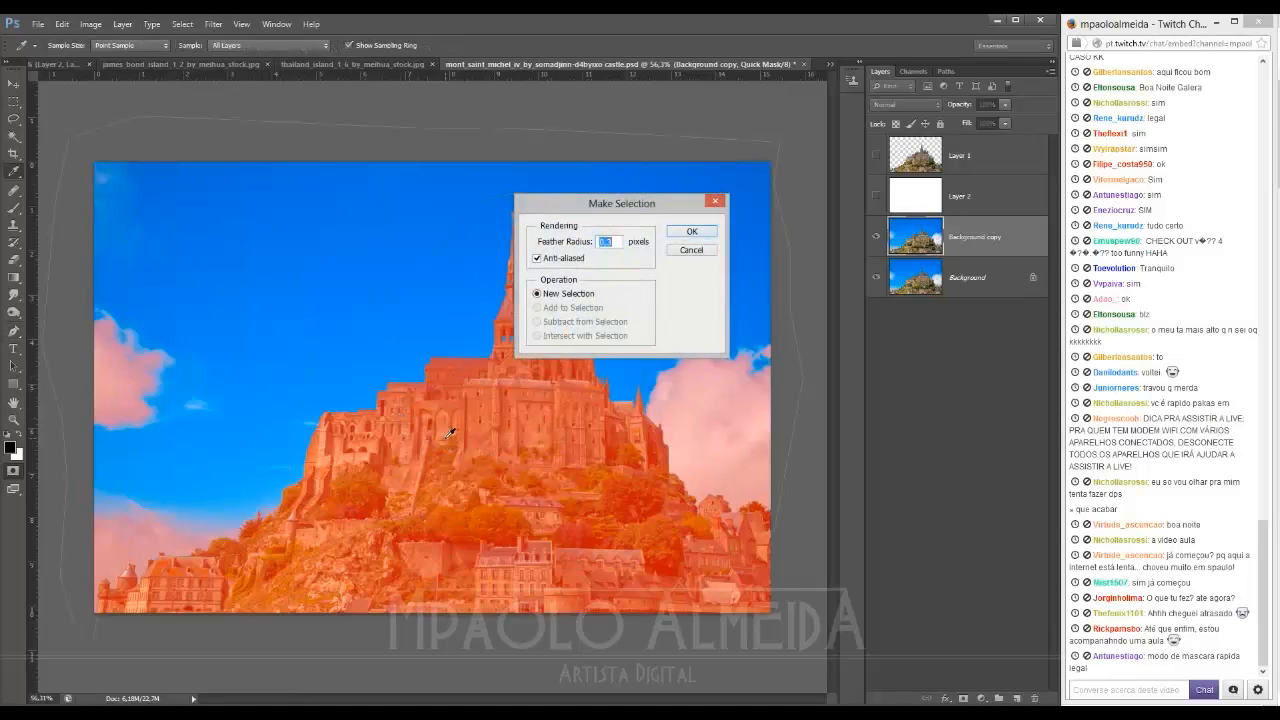
{"action": "type", "text": "0"}
{"action": "key", "text": "Return"}
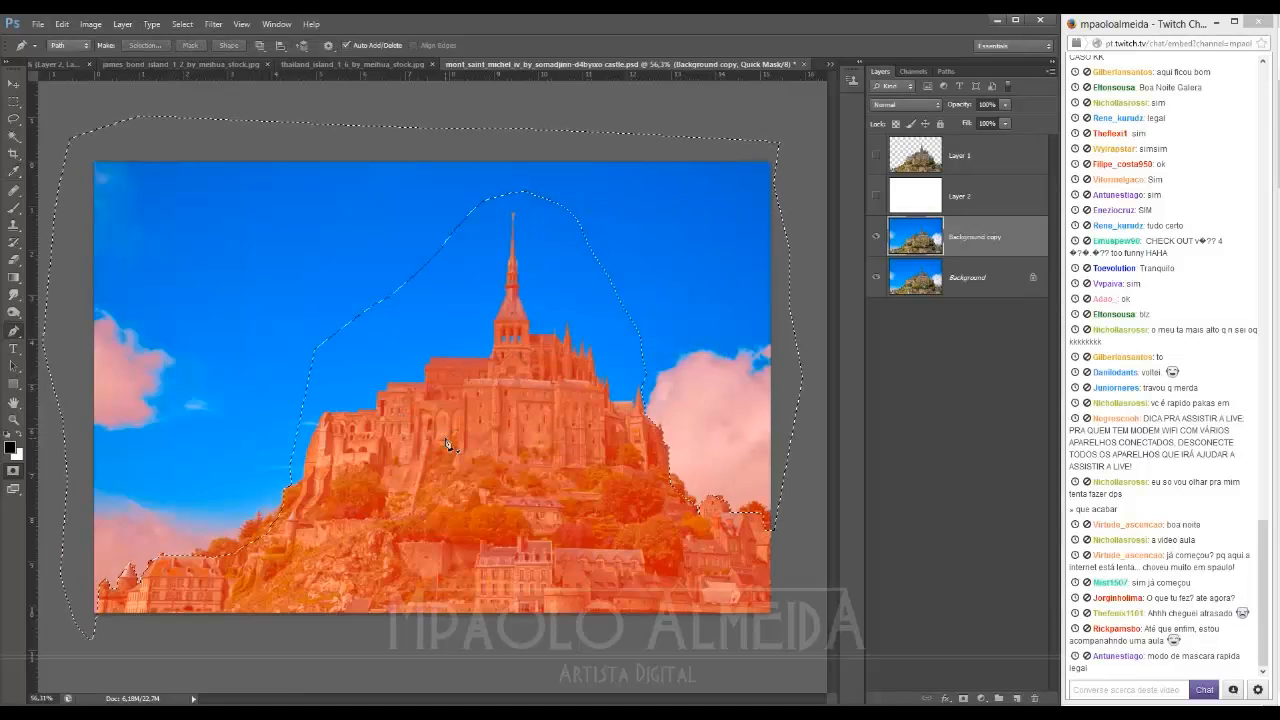
Step: Brush white over the clouds inside the selection to clear them from the Quick Mask, and deselect
{"action": "key", "text": "s"}
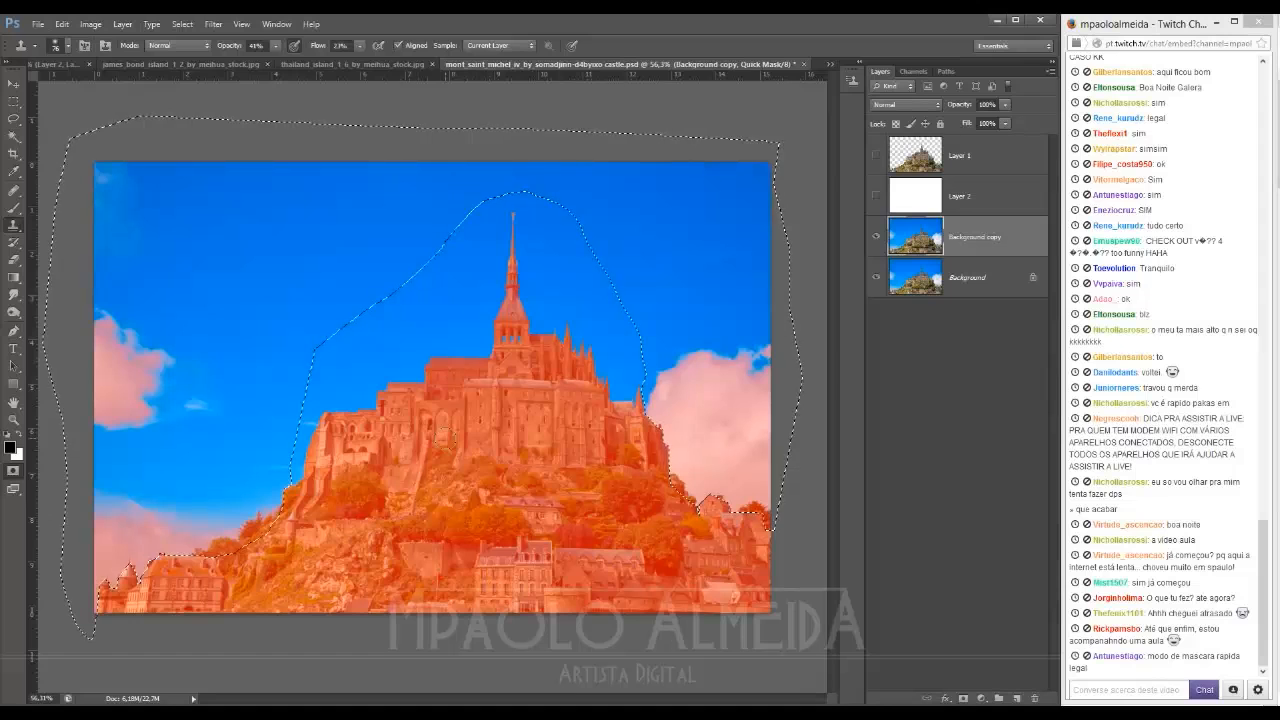
{"action": "key", "text": "b"}
{"action": "key", "text": "x"}
{"action": "left_click_drag", "start_coordinate": [262, 409], "coordinate": [295, 407]}
{"action": "mouse_move", "coordinate": [190, 365]}
{"action": "left_mouse_down"}
{"action": "mouse_move", "coordinate": [130, 372]}
{"action": "mouse_move", "coordinate": [95, 410]}
{"action": "mouse_move", "coordinate": [222, 484]}
{"action": "left_mouse_up"}
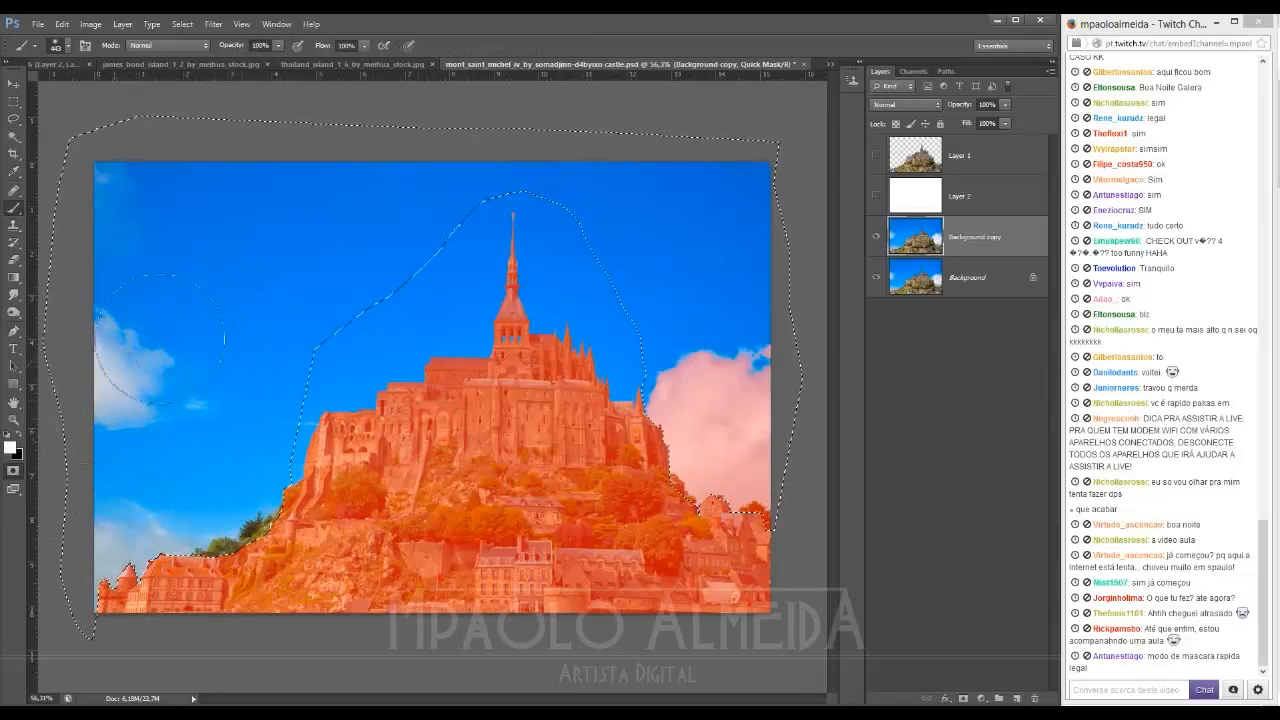
{"action": "mouse_move", "coordinate": [690, 395]}
{"action": "left_mouse_down"}
{"action": "mouse_move", "coordinate": [828, 351]}
{"action": "mouse_move", "coordinate": [678, 548]}
{"action": "mouse_move", "coordinate": [662, 378]}
{"action": "left_mouse_up"}
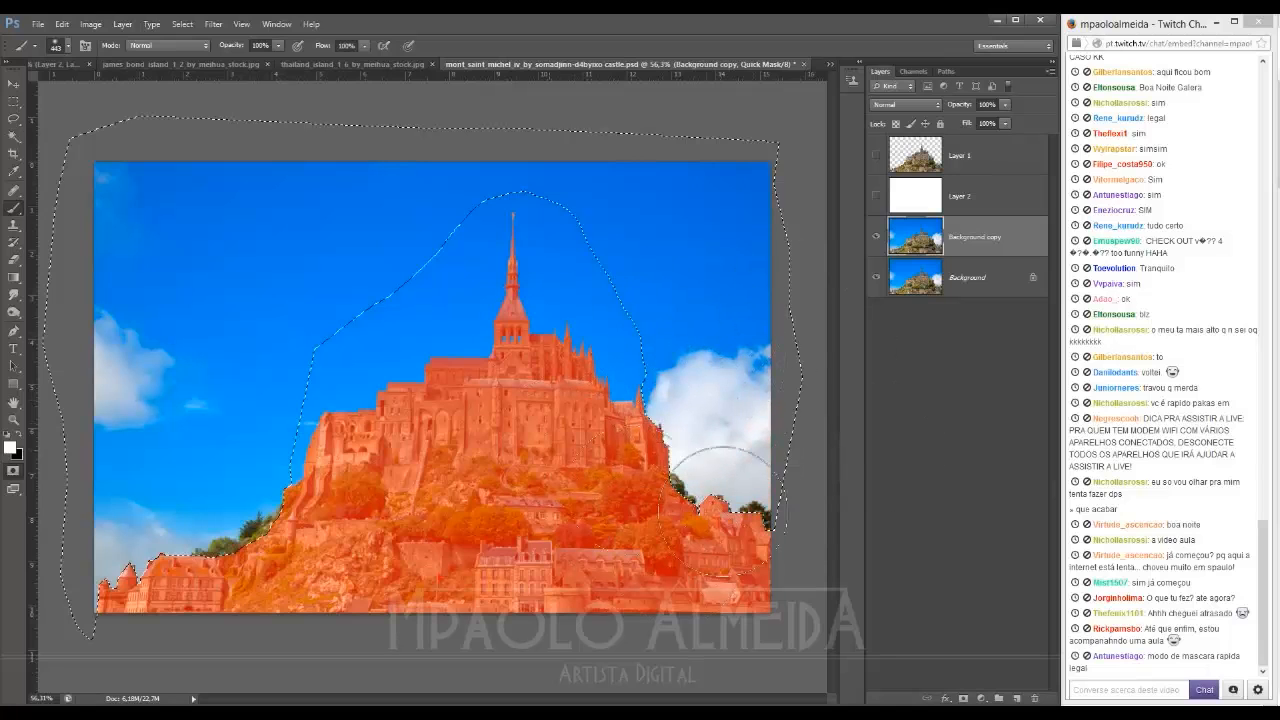
{"action": "mouse_move", "coordinate": [720, 495]}
{"action": "left_mouse_down"}
{"action": "mouse_move", "coordinate": [806, 367]}
{"action": "mouse_move", "coordinate": [737, 332]}
{"action": "left_mouse_up"}
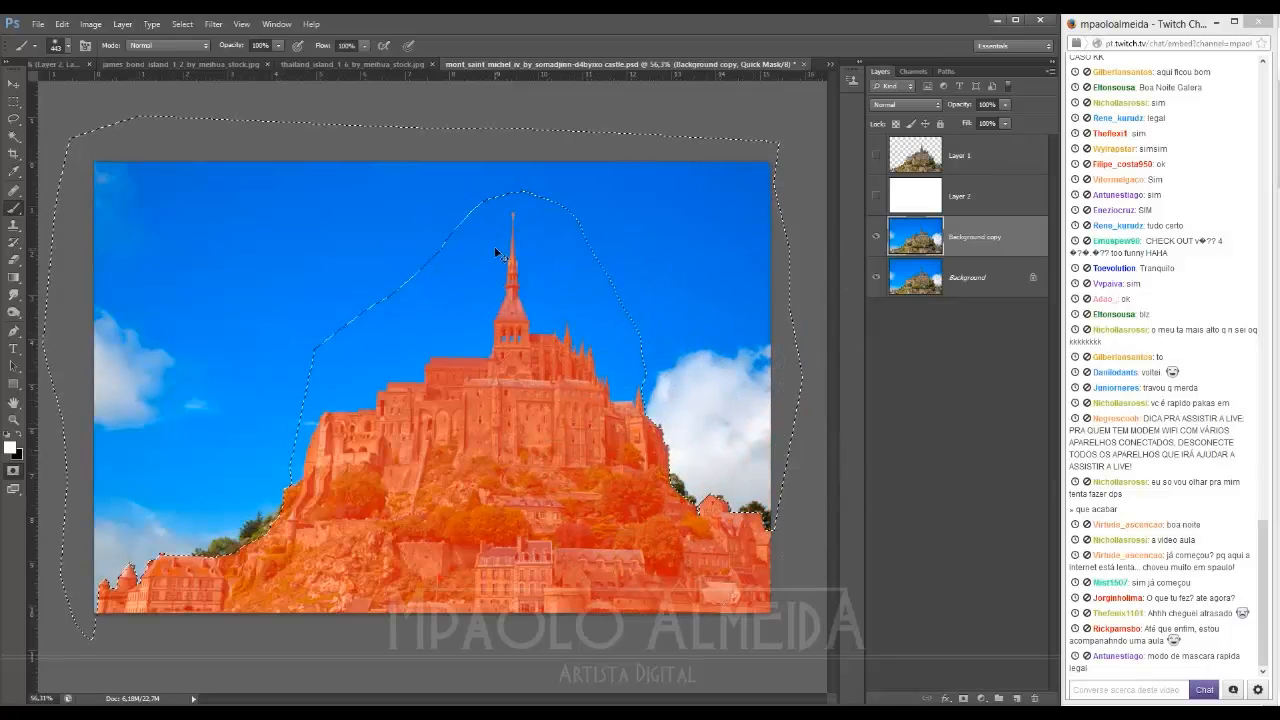
{"action": "key", "text": "ctrl+d"}
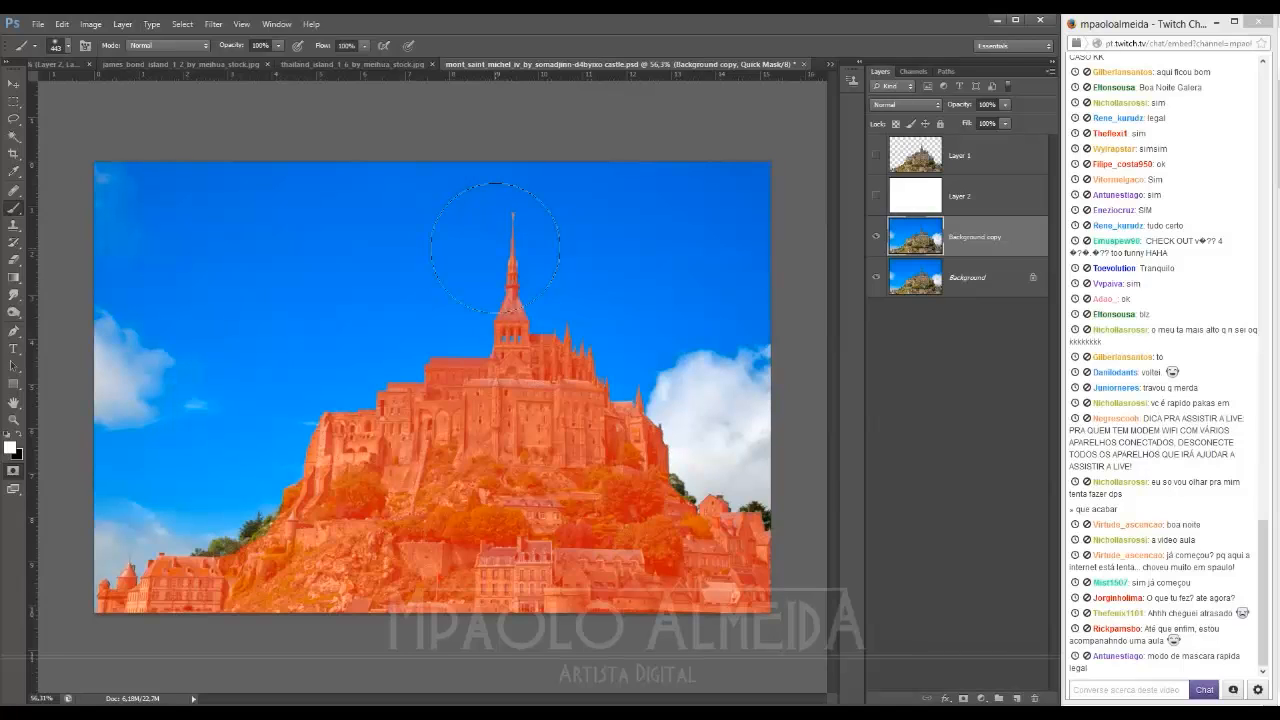
Step: Exit Quick Mask mode and invert the selection so it covers the castle and hill
{"action": "key", "text": "q"}
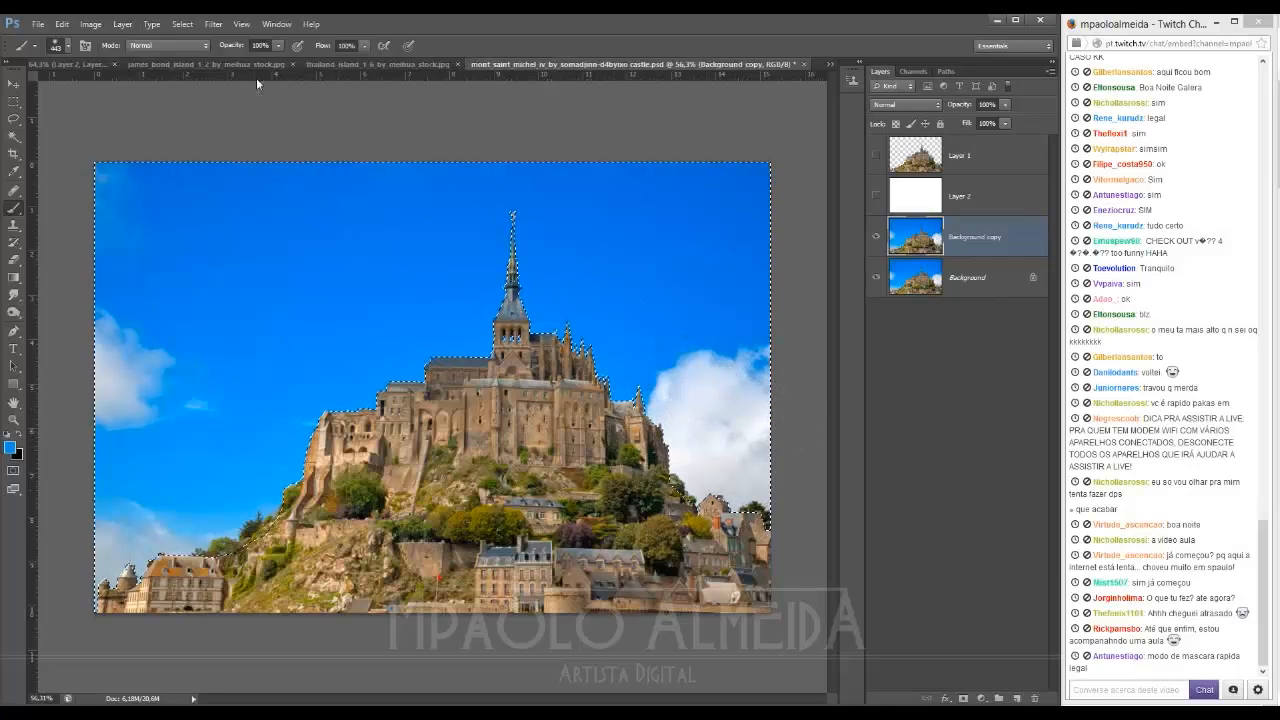
{"action": "left_click", "coordinate": [181, 24]}
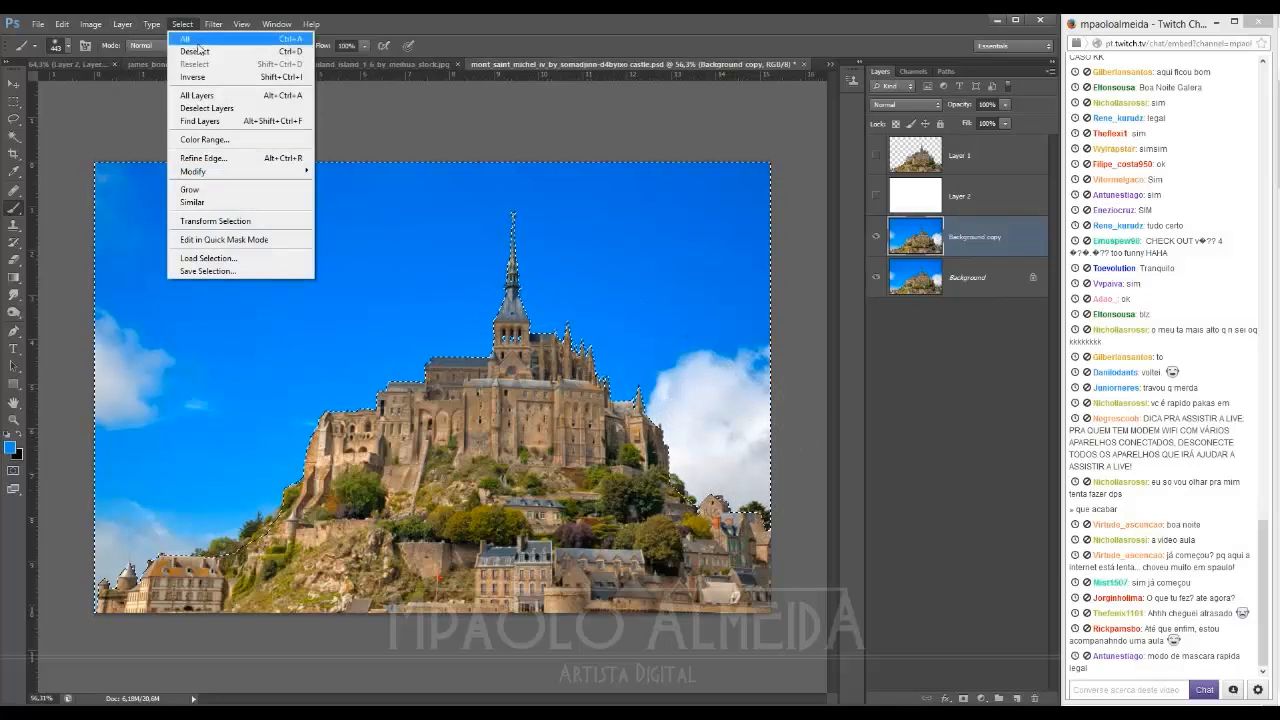
{"action": "left_click", "coordinate": [199, 78]}
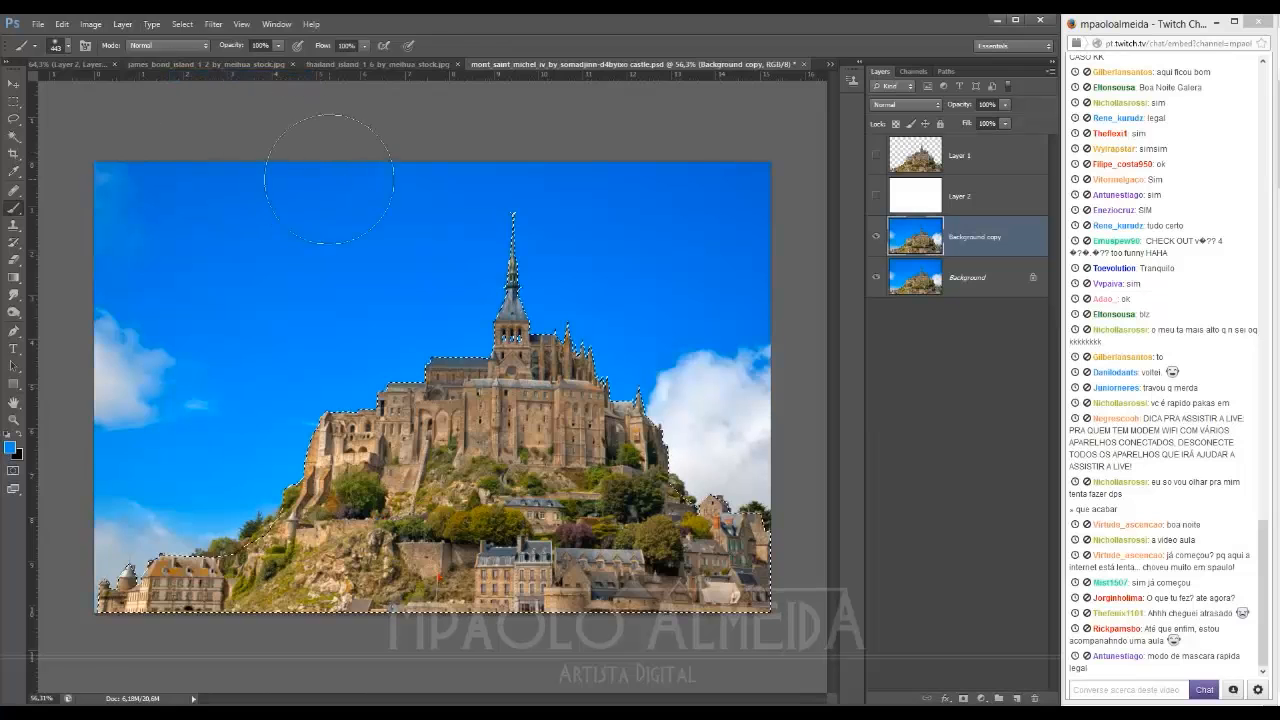
Step: Bring the selected castle and hill into the Untitled-1 document over the floating rock
{"action": "key", "text": "v"}
{"action": "left_click_drag", "start_coordinate": [490, 400], "coordinate": [80, 63]}
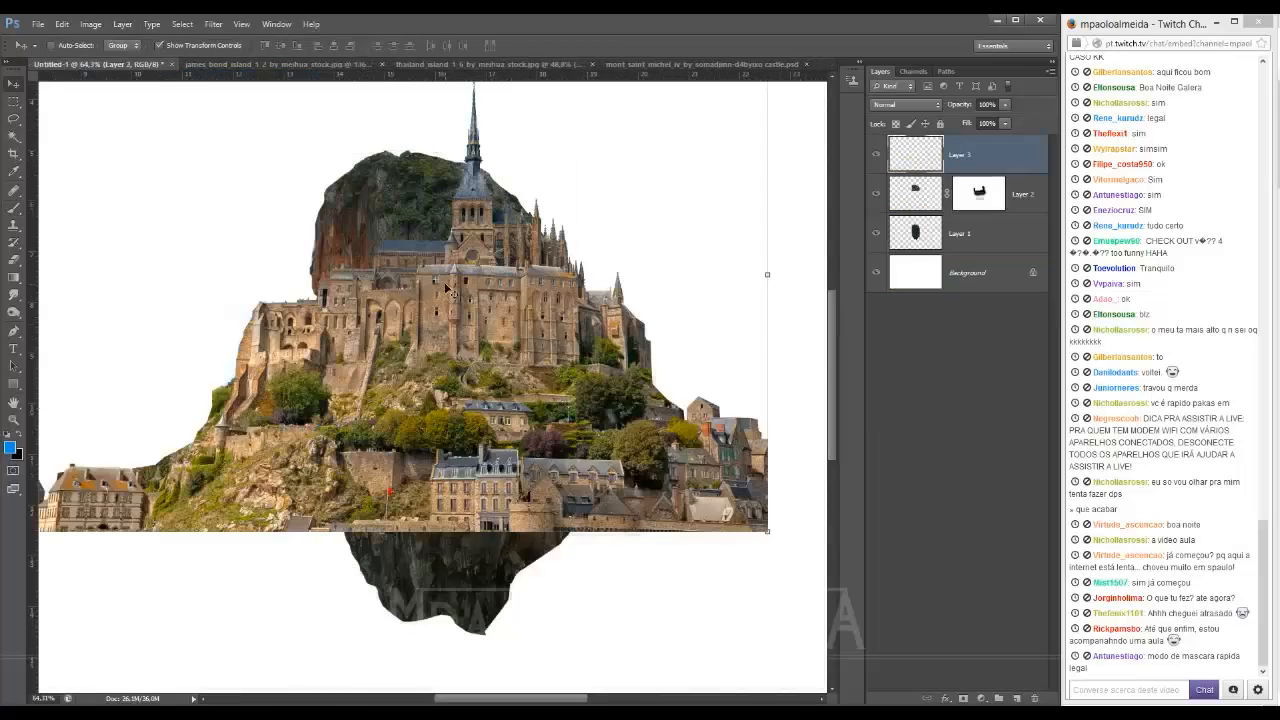
{"action": "left_click_drag", "start_coordinate": [528, 277], "coordinate": [517, 360]}
Step: Scale the castle layer to about 29% and position it on top of the floating rock
{"action": "left_click_drag", "start_coordinate": [607, 184], "coordinate": [454, 285]}
{"action": "scroll", "coordinate": [430, 331], "scroll_direction": "up", "scroll_amount": 7}
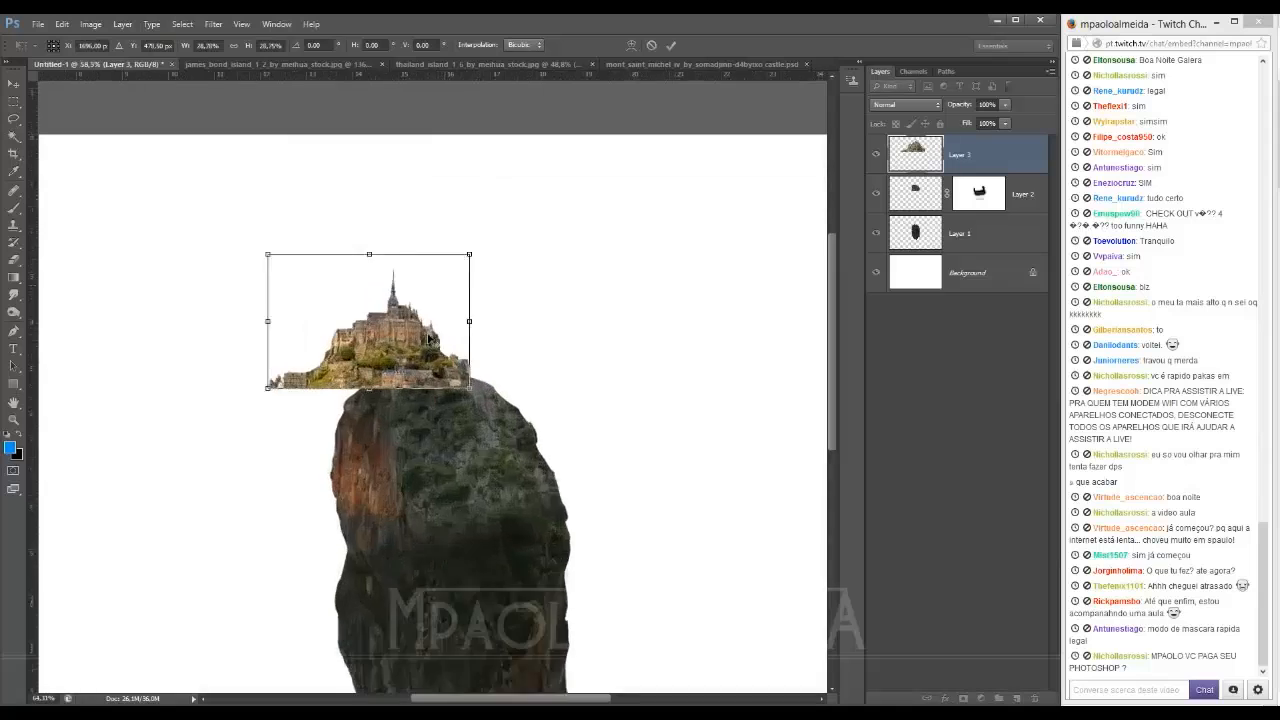
{"action": "left_click_drag", "start_coordinate": [436, 391], "coordinate": [485, 419]}
{"action": "key", "text": "Return"}
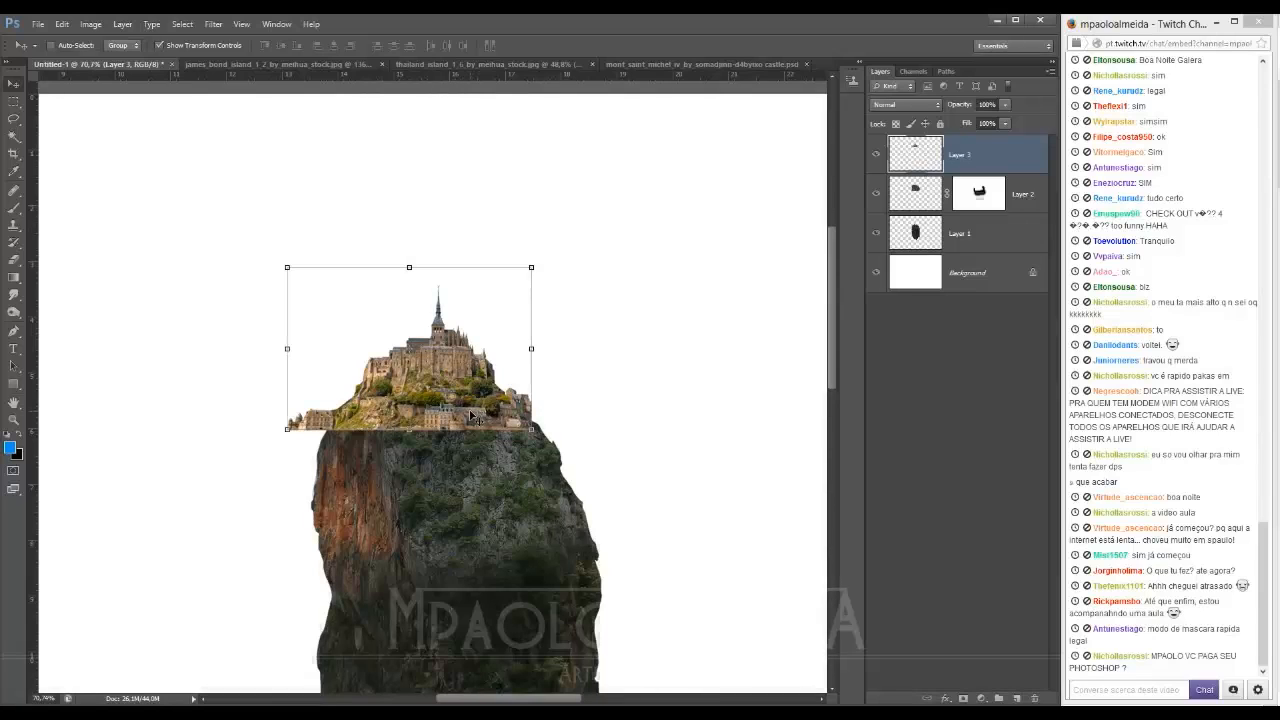
{"action": "left_click_drag", "start_coordinate": [473, 416], "coordinate": [652, 308]}
{"action": "left_click_drag", "start_coordinate": [553, 340], "coordinate": [467, 420]}
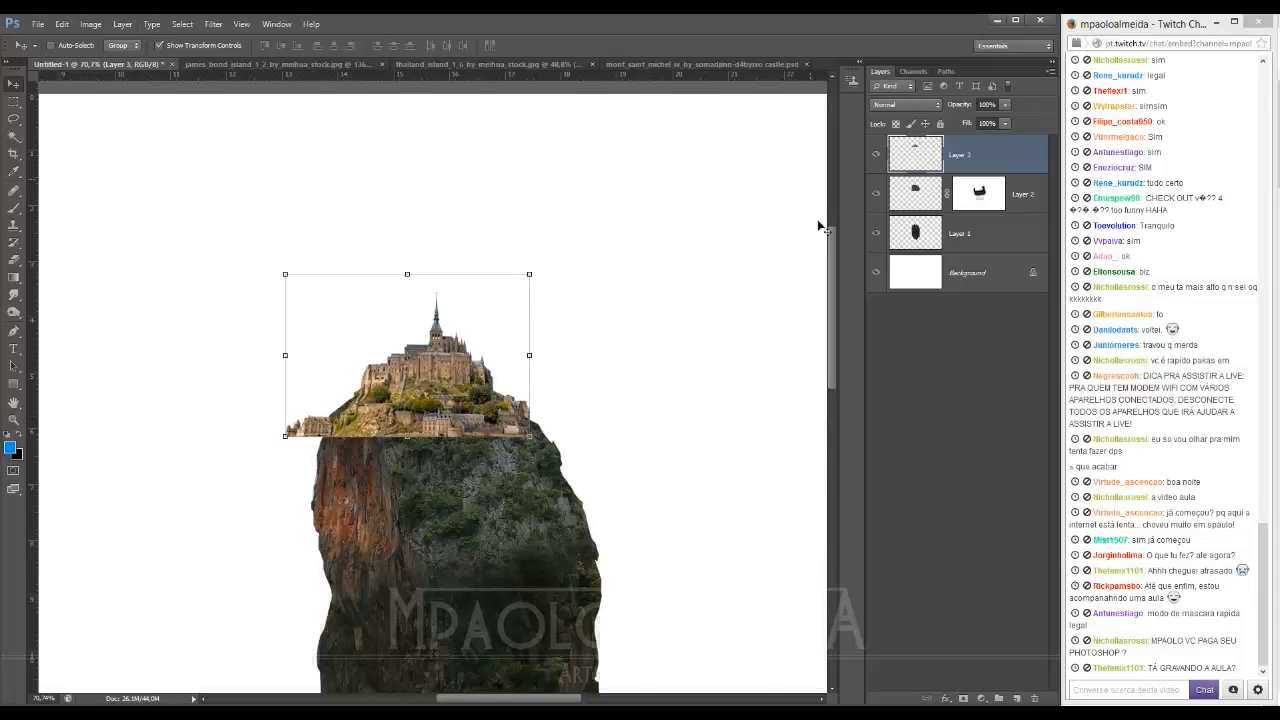
Step: Add a layer mask to Layer 3 and brush black along the castle's base to blend it into the rock
{"action": "left_click", "coordinate": [980, 698]}
{"action": "key", "text": "b"}
{"action": "left_click_drag", "start_coordinate": [303, 448], "coordinate": [230, 448]}
{"action": "mouse_move", "coordinate": [265, 402]}
{"action": "left_mouse_down"}
{"action": "mouse_move", "coordinate": [375, 459]}
{"action": "mouse_move", "coordinate": [314, 461]}
{"action": "mouse_move", "coordinate": [362, 452]}
{"action": "mouse_move", "coordinate": [478, 524]}
{"action": "mouse_move", "coordinate": [486, 504]}
{"action": "mouse_move", "coordinate": [544, 524]}
{"action": "mouse_move", "coordinate": [557, 494]}
{"action": "mouse_move", "coordinate": [595, 511]}
{"action": "mouse_move", "coordinate": [698, 510]}
{"action": "mouse_move", "coordinate": [740, 550]}
{"action": "left_mouse_up"}
Step: Toggle the visibility of Layer 3 and Layer 2 to check how the castle and rocks overlap
{"action": "left_click", "coordinate": [876, 156]}
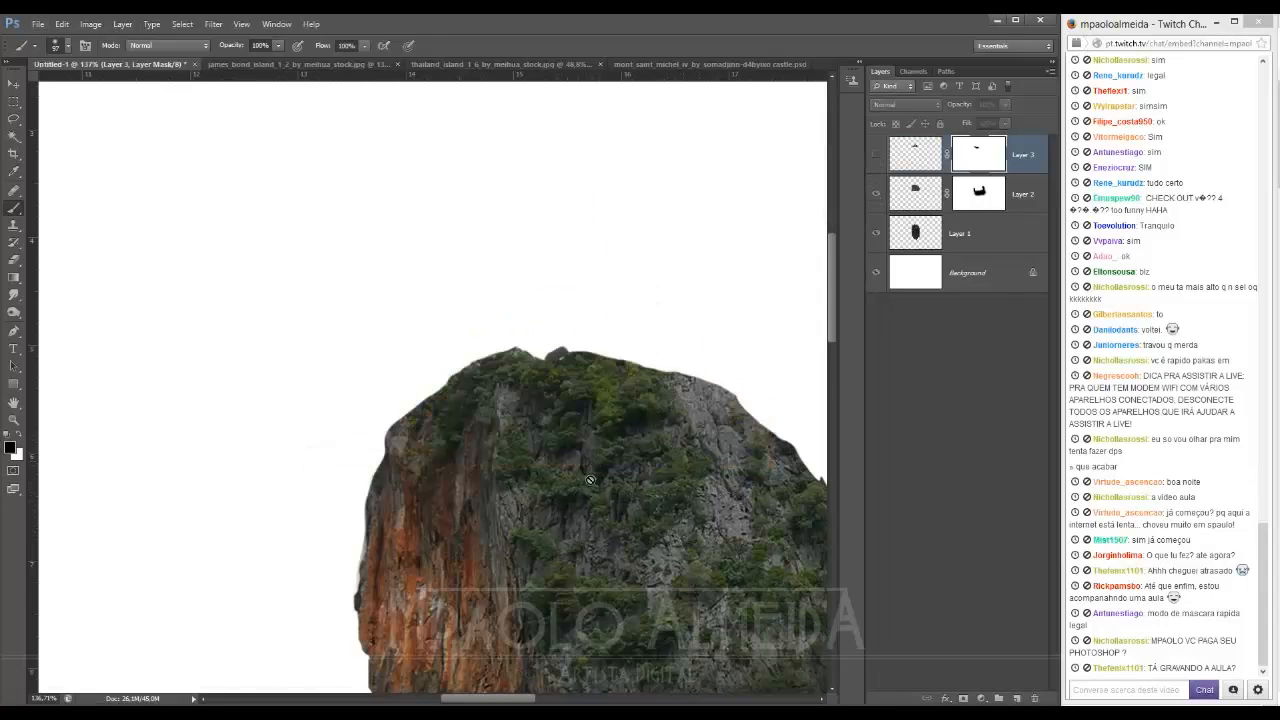
{"action": "left_click", "coordinate": [877, 194]}
{"action": "left_click", "coordinate": [877, 194]}
{"action": "left_click", "coordinate": [876, 153]}
Step: Paint black with a small spatter brush on Layer 3's mask along the castle's base, roughening its edge into the rock
{"action": "right_click", "coordinate": [580, 344]}
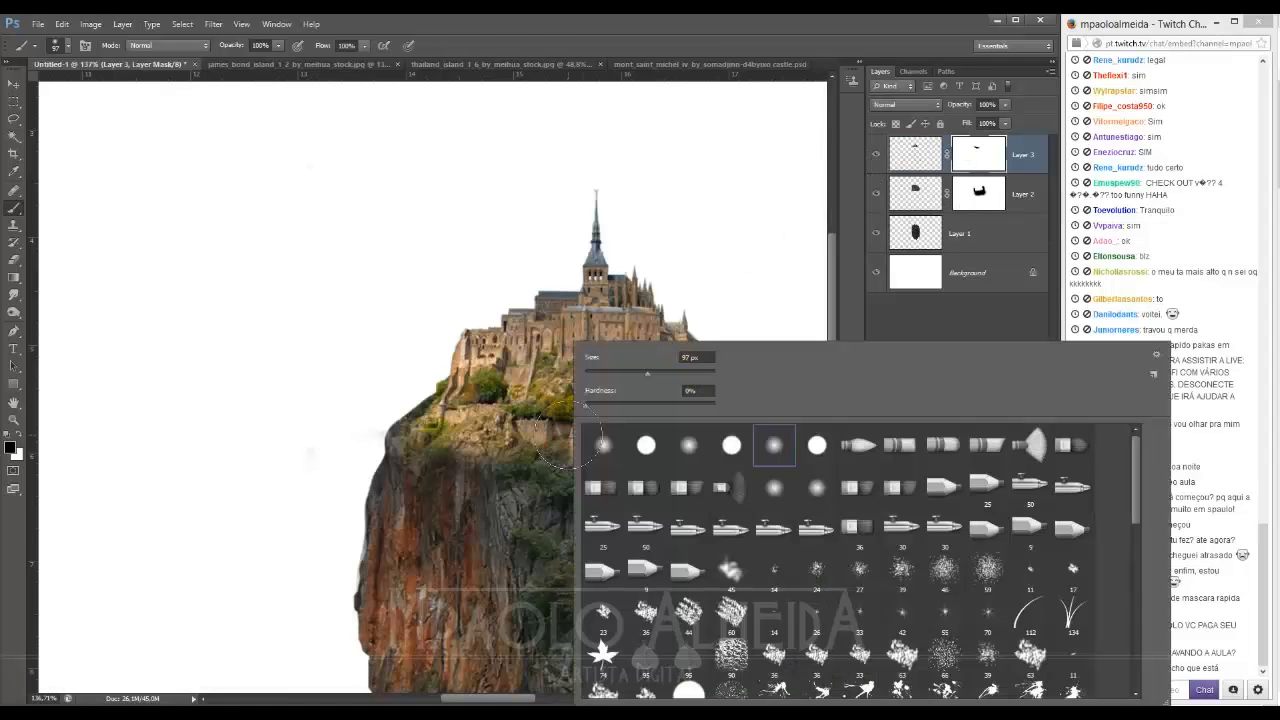
{"action": "left_click", "coordinate": [941, 576]}
{"action": "left_click_drag", "start_coordinate": [478, 418], "coordinate": [447, 412]}
{"action": "scroll", "coordinate": [571, 456], "scroll_direction": "up", "scroll_amount": 4}
{"action": "left_click_drag", "start_coordinate": [585, 473], "coordinate": [582, 473]}
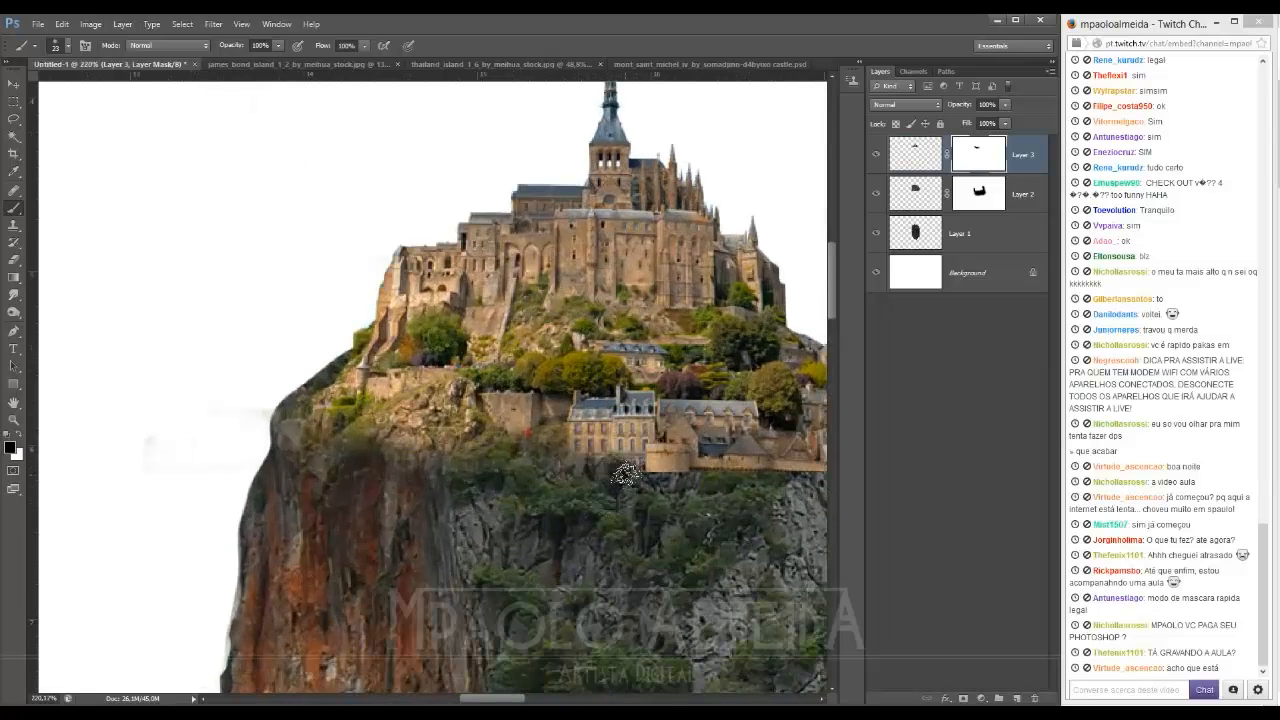
{"action": "mouse_move", "coordinate": [626, 474]}
{"action": "left_mouse_down"}
{"action": "mouse_move", "coordinate": [662, 479]}
{"action": "mouse_move", "coordinate": [585, 460]}
{"action": "mouse_move", "coordinate": [576, 485]}
{"action": "mouse_move", "coordinate": [574, 472]}
{"action": "left_mouse_up"}
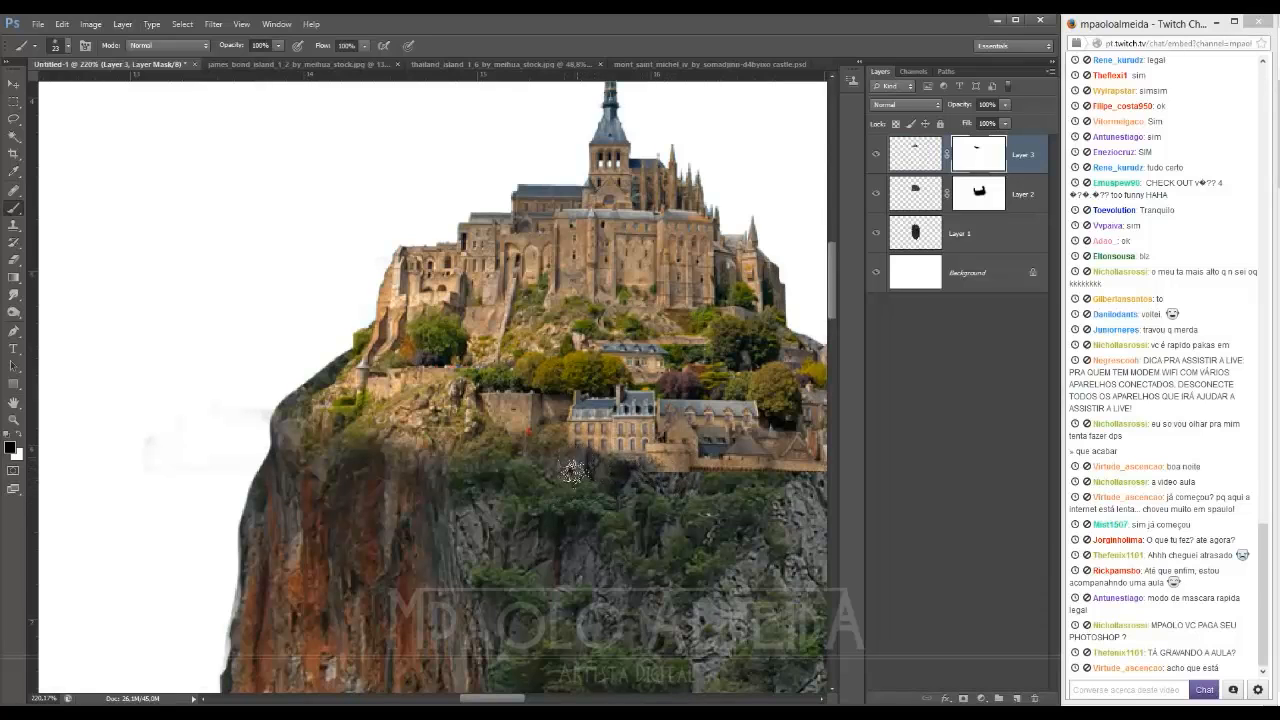
{"action": "mouse_move", "coordinate": [631, 507]}
{"action": "left_mouse_down"}
{"action": "mouse_move", "coordinate": [371, 395]}
{"action": "mouse_move", "coordinate": [451, 375]}
{"action": "mouse_move", "coordinate": [441, 363]}
{"action": "mouse_move", "coordinate": [615, 367]}
{"action": "mouse_move", "coordinate": [638, 316]}
{"action": "mouse_move", "coordinate": [628, 354]}
{"action": "mouse_move", "coordinate": [610, 363]}
{"action": "mouse_move", "coordinate": [641, 329]}
{"action": "left_mouse_up"}
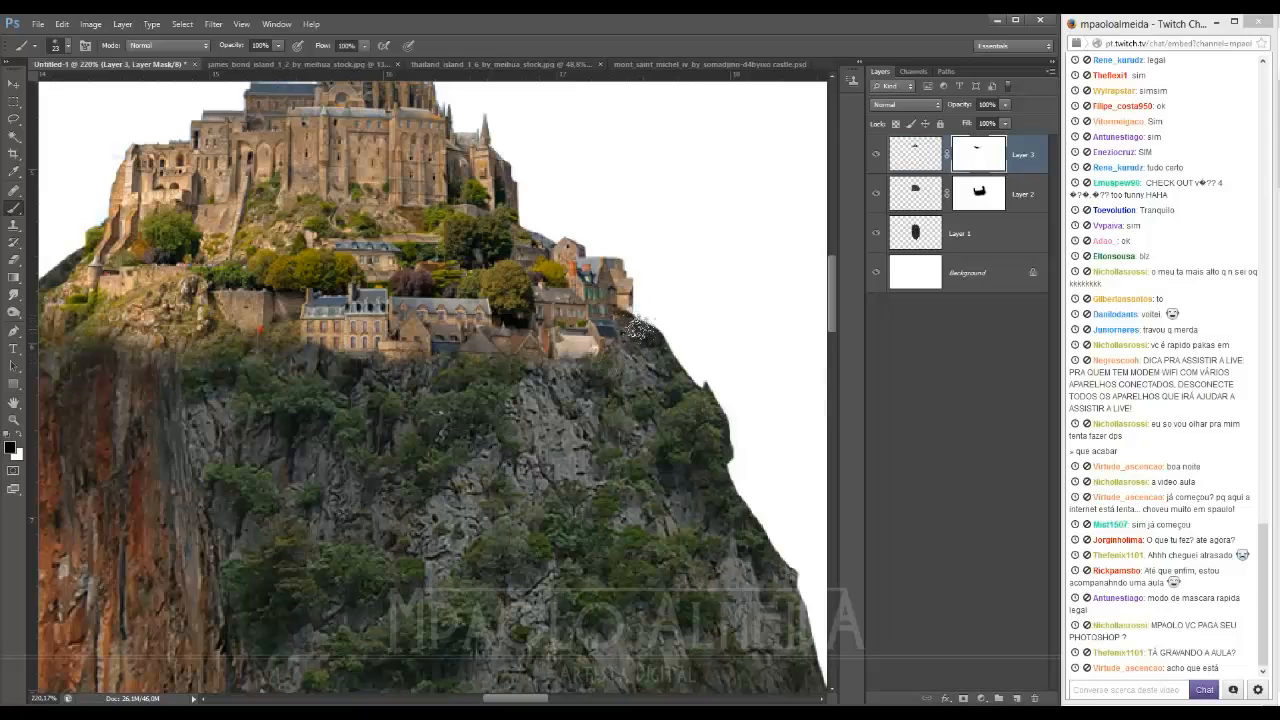
{"action": "key", "text": "x"}
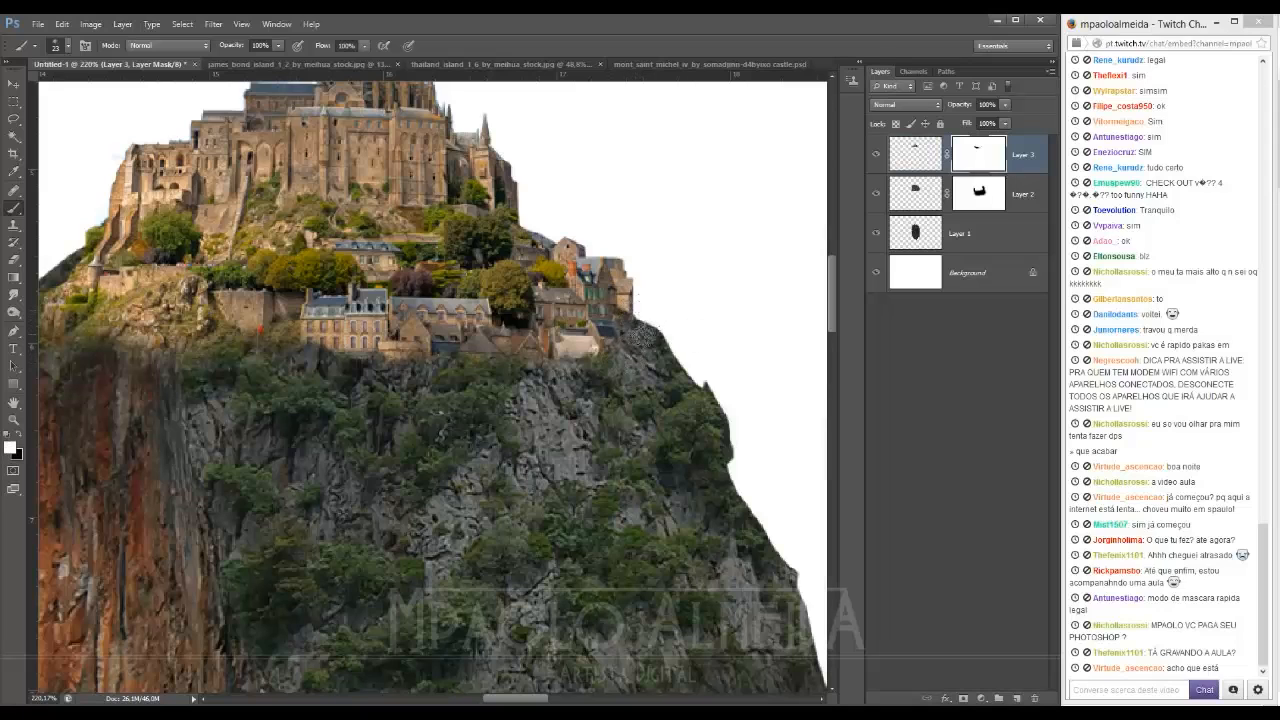
{"action": "scroll", "coordinate": [550, 385], "scroll_direction": "down", "scroll_amount": 2}
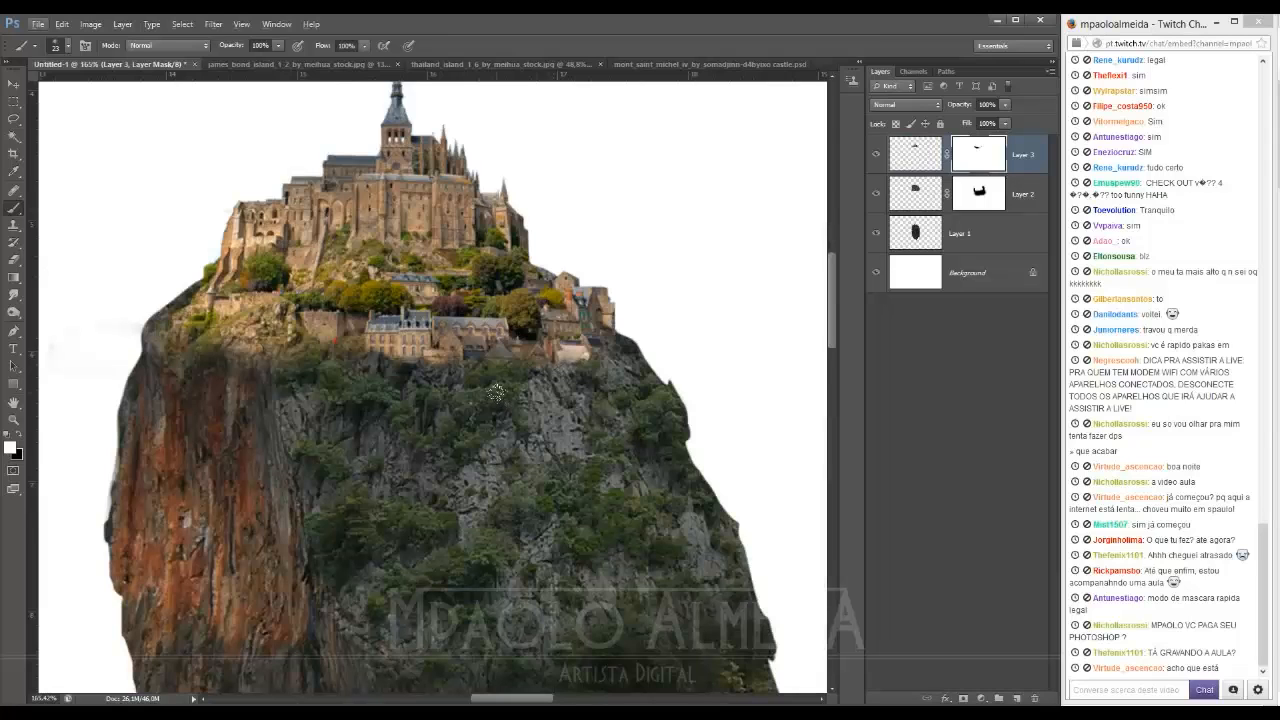
{"action": "key", "text": "ctrl+0"}
{"action": "scroll", "coordinate": [420, 280], "scroll_direction": "up", "scroll_amount": 5}
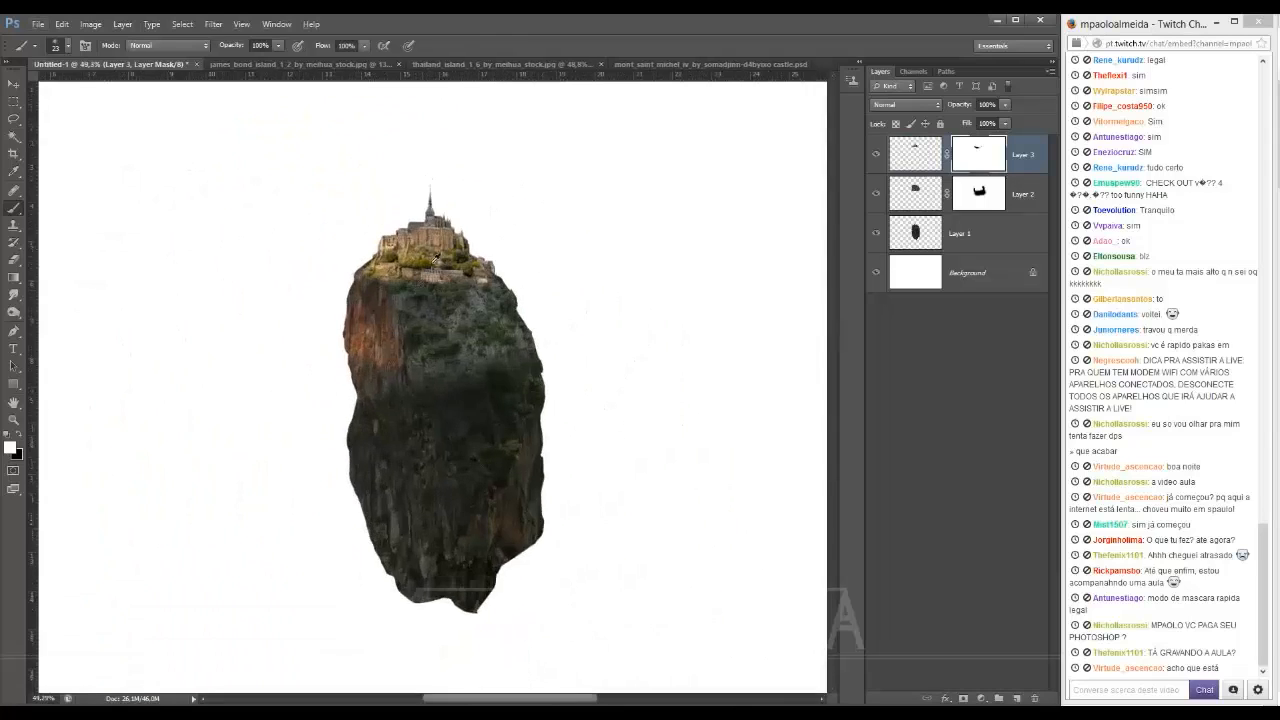
{"action": "left_click_drag", "start_coordinate": [398, 277], "coordinate": [367, 343]}
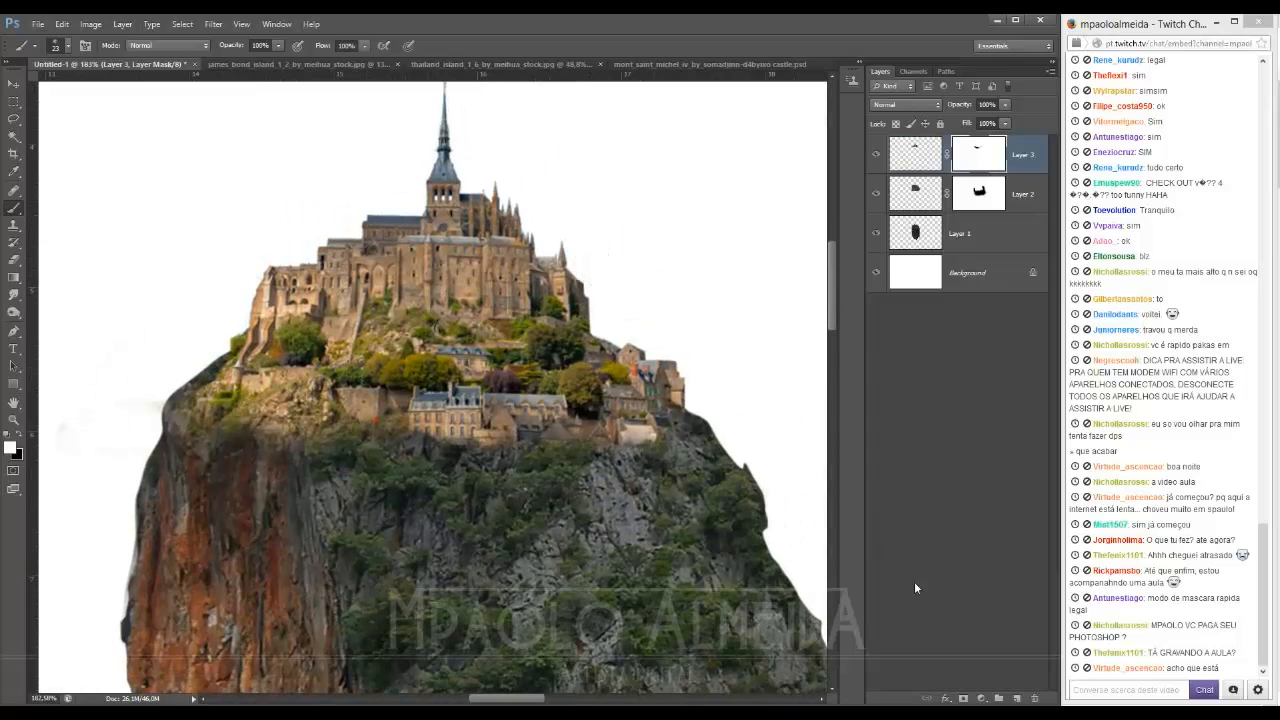
Step: Add a Color Balance adjustment layer above the castle and clip it to Layer 3
{"action": "left_click", "coordinate": [981, 698]}
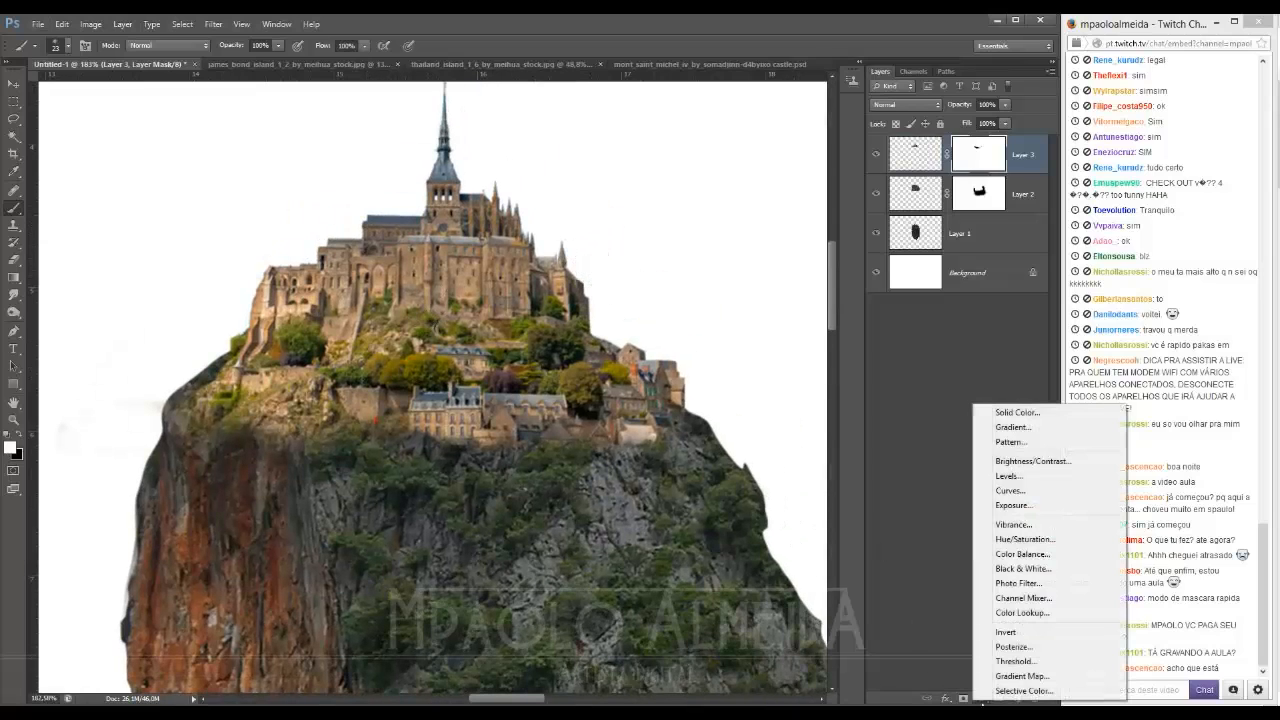
{"action": "left_click", "coordinate": [1006, 555]}
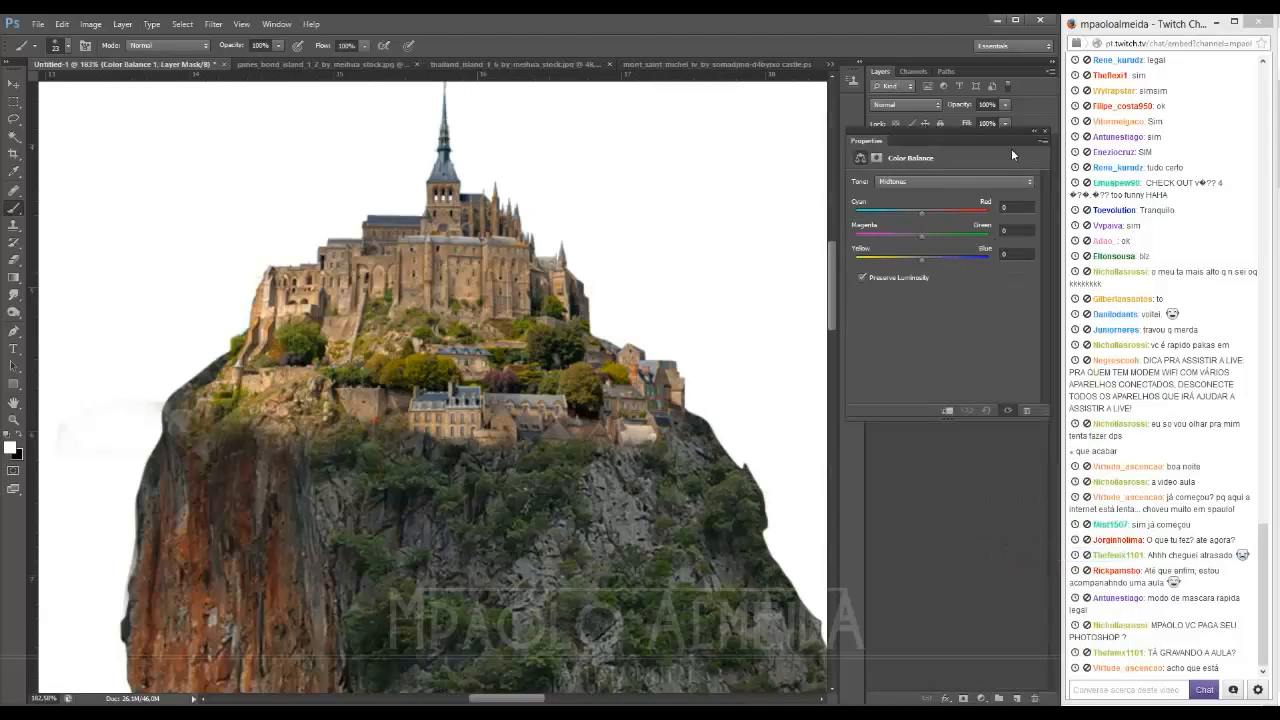
{"action": "left_click_drag", "start_coordinate": [1011, 155], "coordinate": [794, 103]}
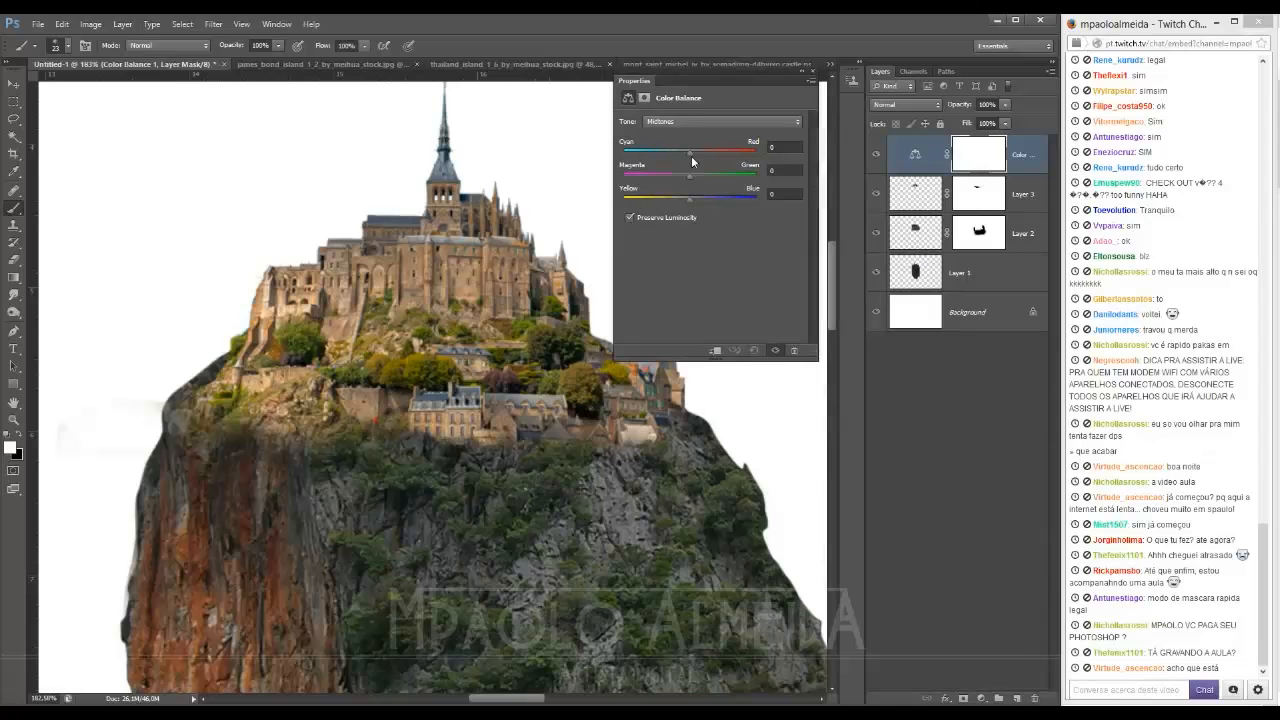
{"action": "mouse_move", "coordinate": [688, 152]}
{"action": "left_mouse_down"}
{"action": "mouse_move", "coordinate": [737, 155]}
{"action": "mouse_move", "coordinate": [701, 161]}
{"action": "left_mouse_up"}
{"action": "right_click", "coordinate": [1023, 154]}
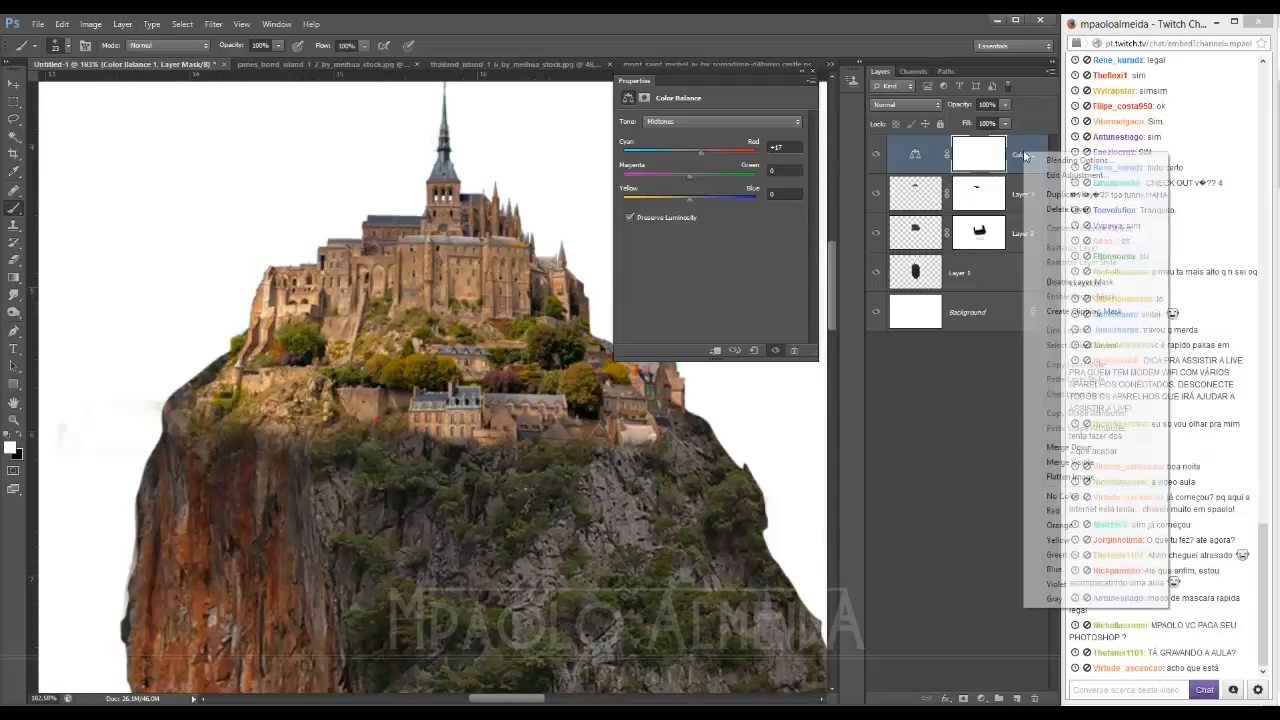
{"action": "left_click", "coordinate": [1053, 313]}
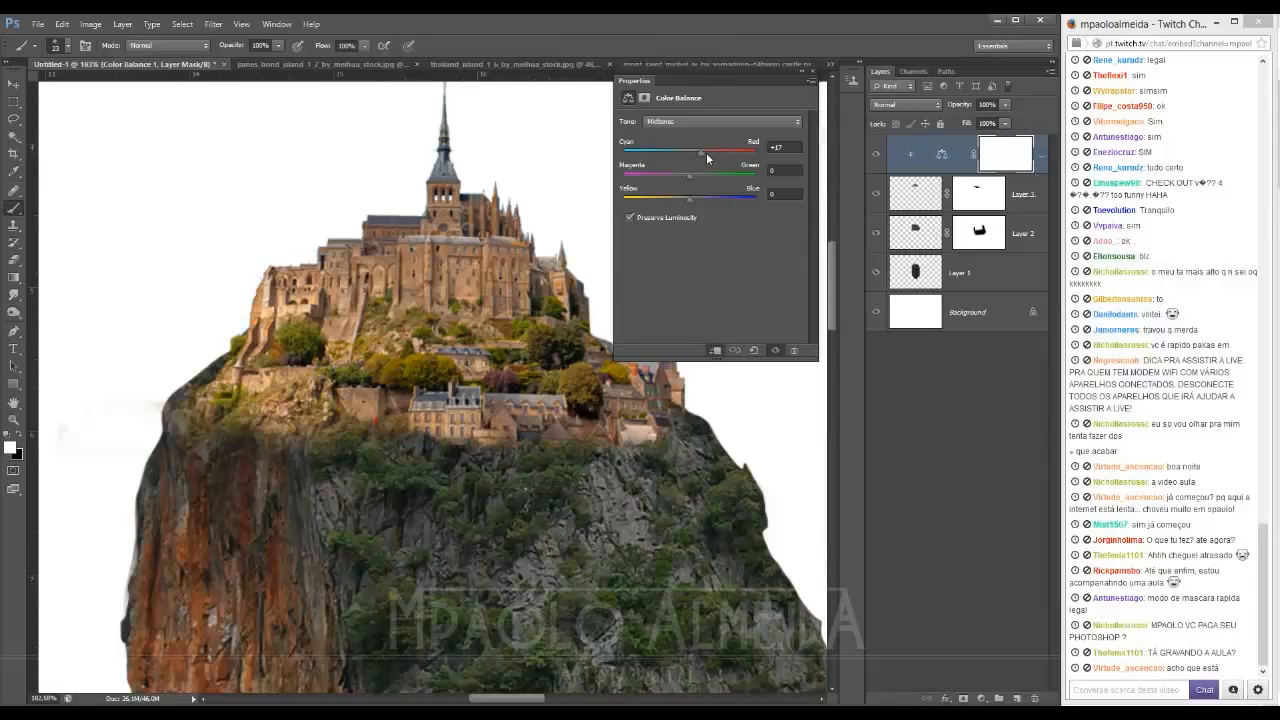
Step: Shift the Color Balance midtones slightly towards cyan, magenta and yellow for the castle
{"action": "left_click_drag", "start_coordinate": [685, 158], "coordinate": [687, 157]}
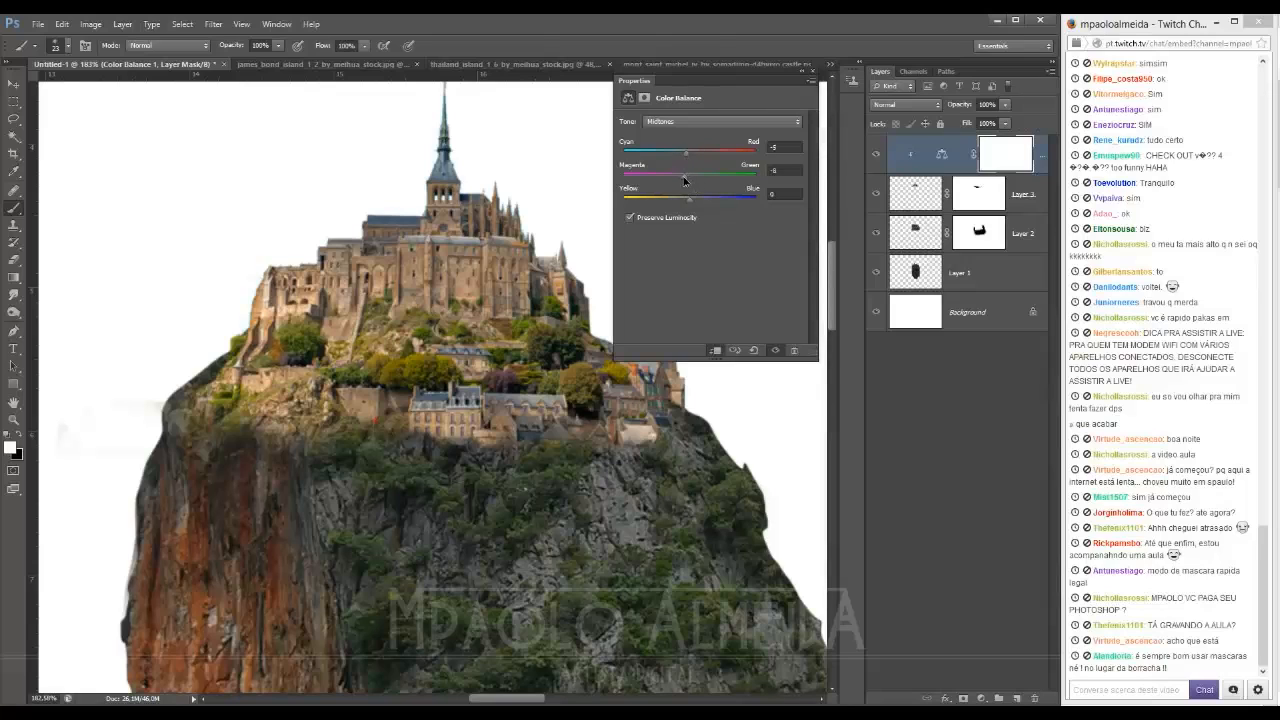
{"action": "left_click_drag", "start_coordinate": [689, 200], "coordinate": [682, 202]}
{"action": "left_click", "coordinate": [810, 75]}
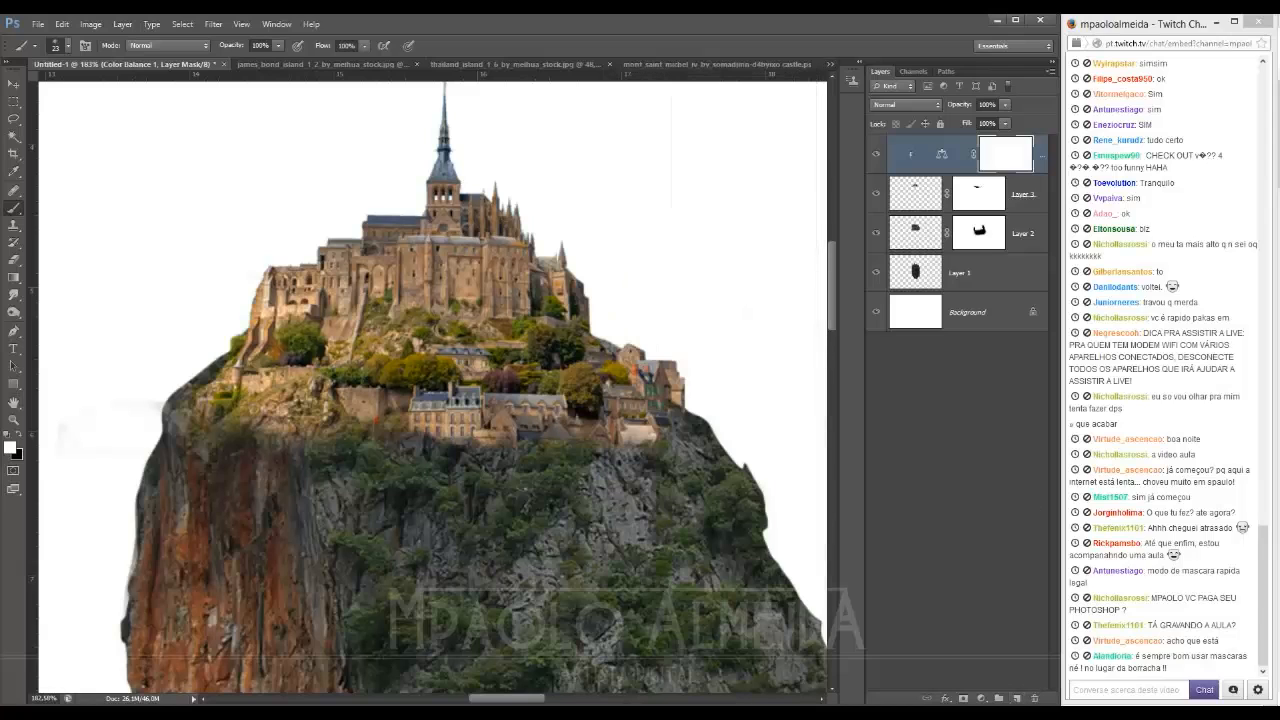
Step: Add a Hue/Saturation adjustment clipped to the castle, with saturation about -59 and a slightly raised hue
{"action": "left_click", "coordinate": [981, 698]}
{"action": "left_click", "coordinate": [1000, 537]}
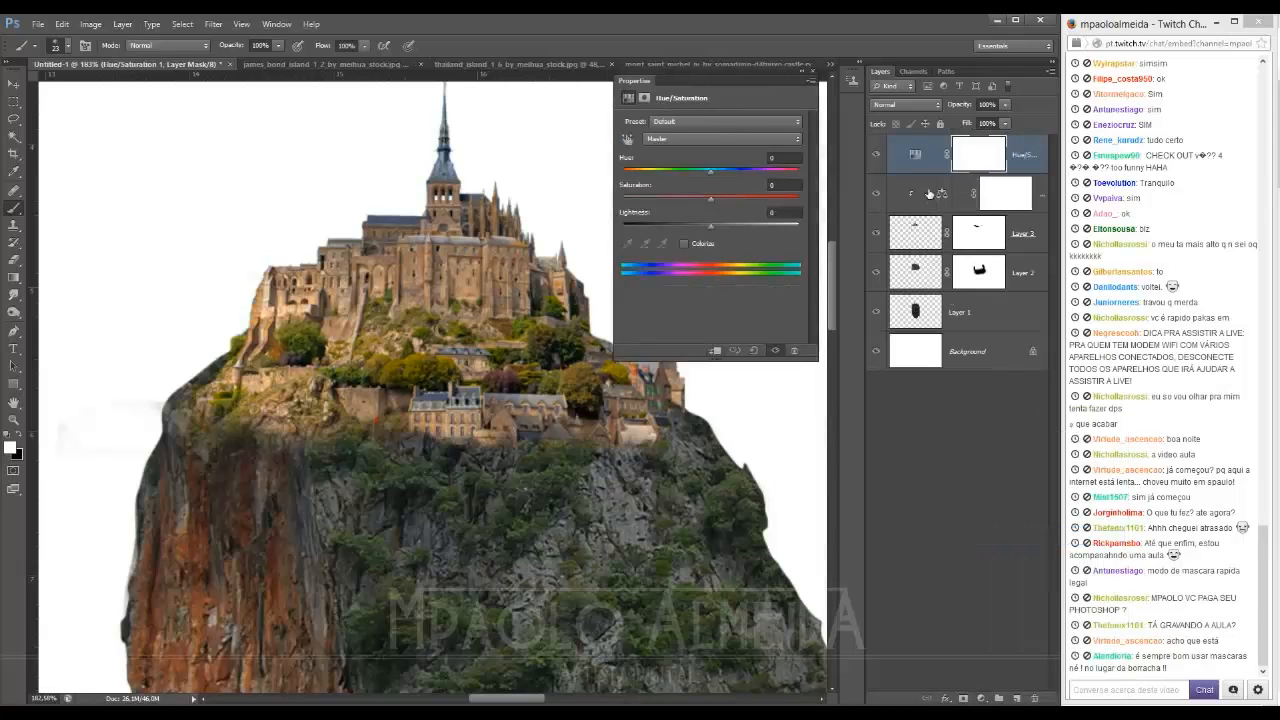
{"action": "left_click_drag", "start_coordinate": [710, 202], "coordinate": [656, 210]}
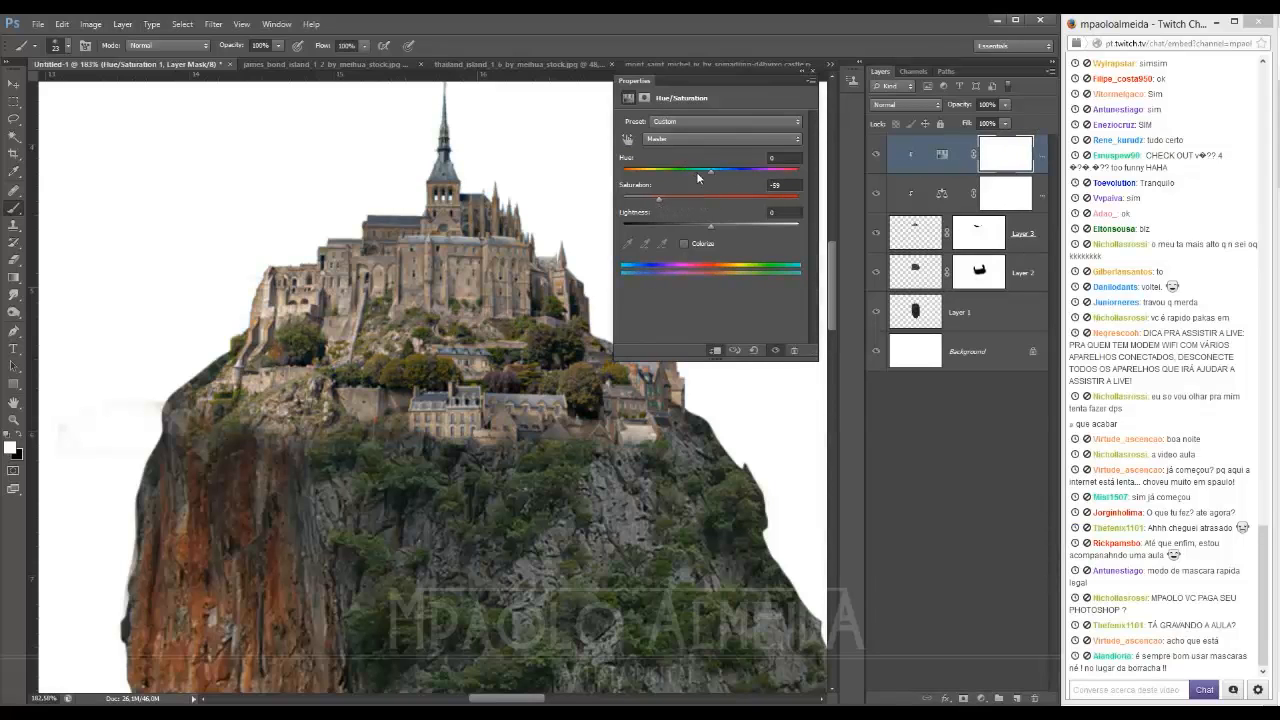
{"action": "left_click_drag", "start_coordinate": [714, 175], "coordinate": [716, 175]}
{"action": "left_click_drag", "start_coordinate": [660, 199], "coordinate": [659, 202]}
{"action": "left_click", "coordinate": [812, 71]}
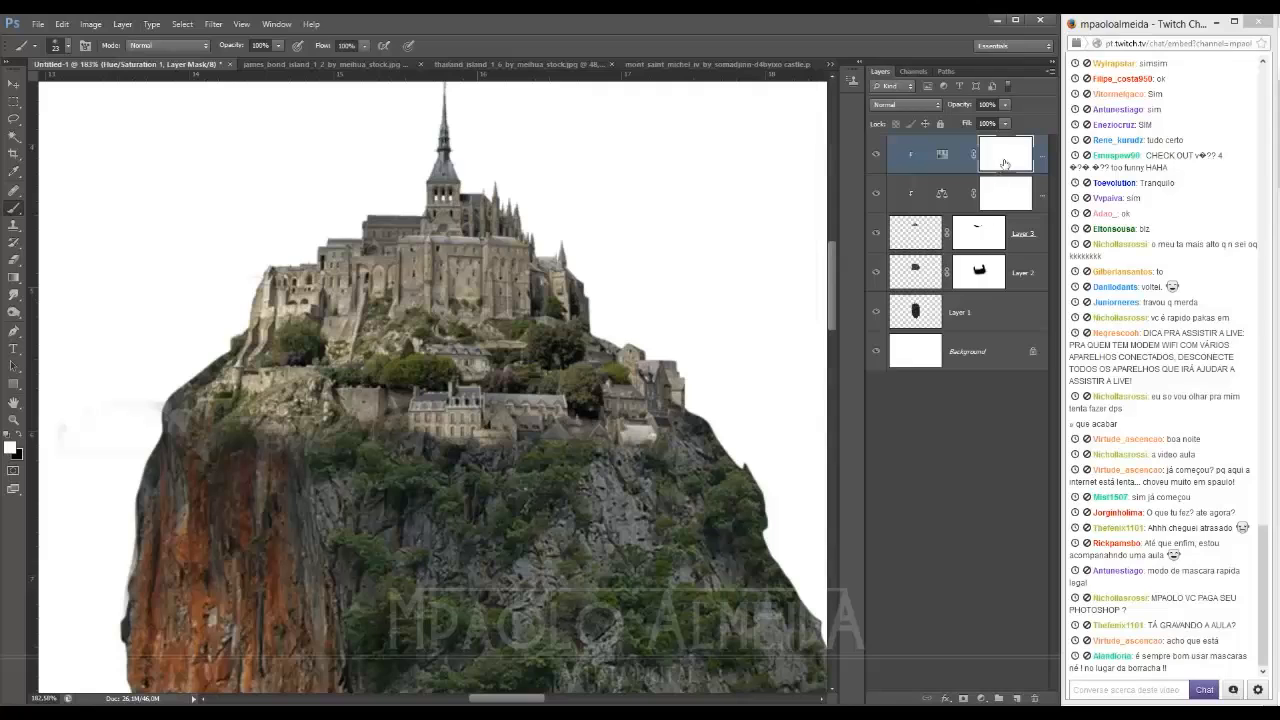
Step: Paint black with a small soft round brush on the Hue/Saturation mask over the castle's upper walls and towers
{"action": "right_click", "coordinate": [466, 331], "text": "alt"}
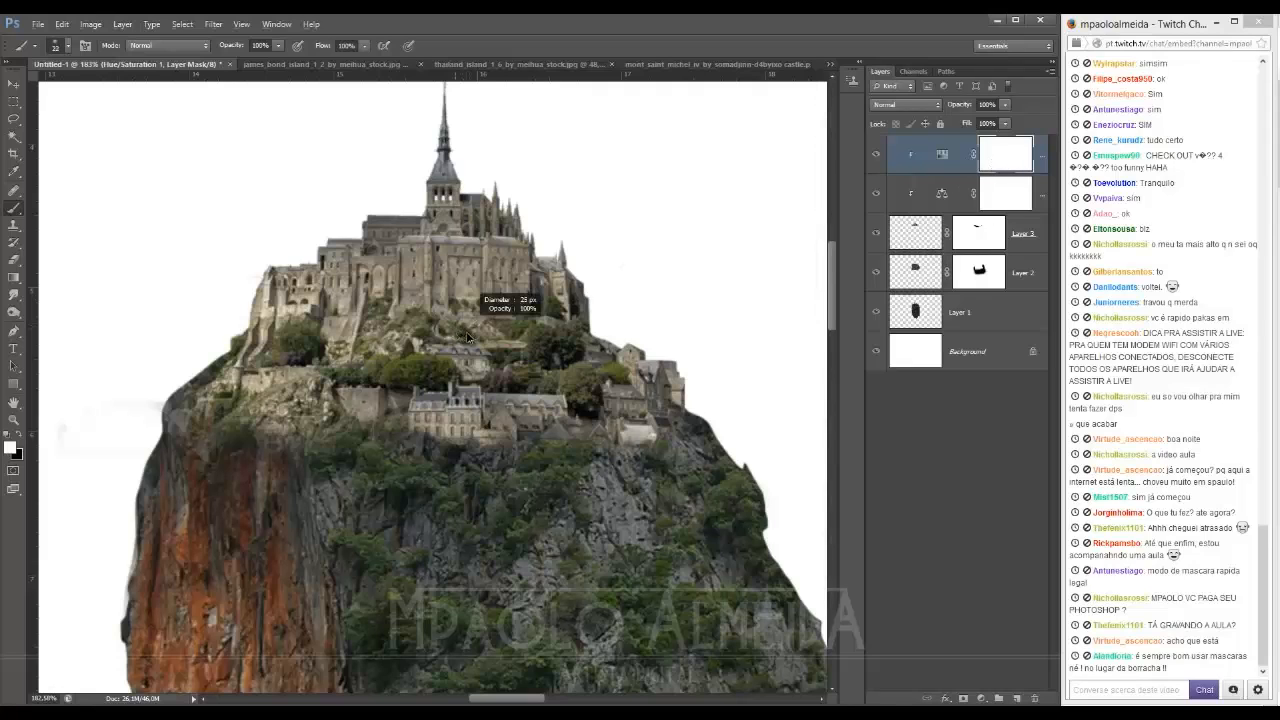
{"action": "right_click", "coordinate": [448, 286]}
{"action": "left_click", "coordinate": [657, 394]}
{"action": "right_click", "coordinate": [264, 314], "text": "alt"}
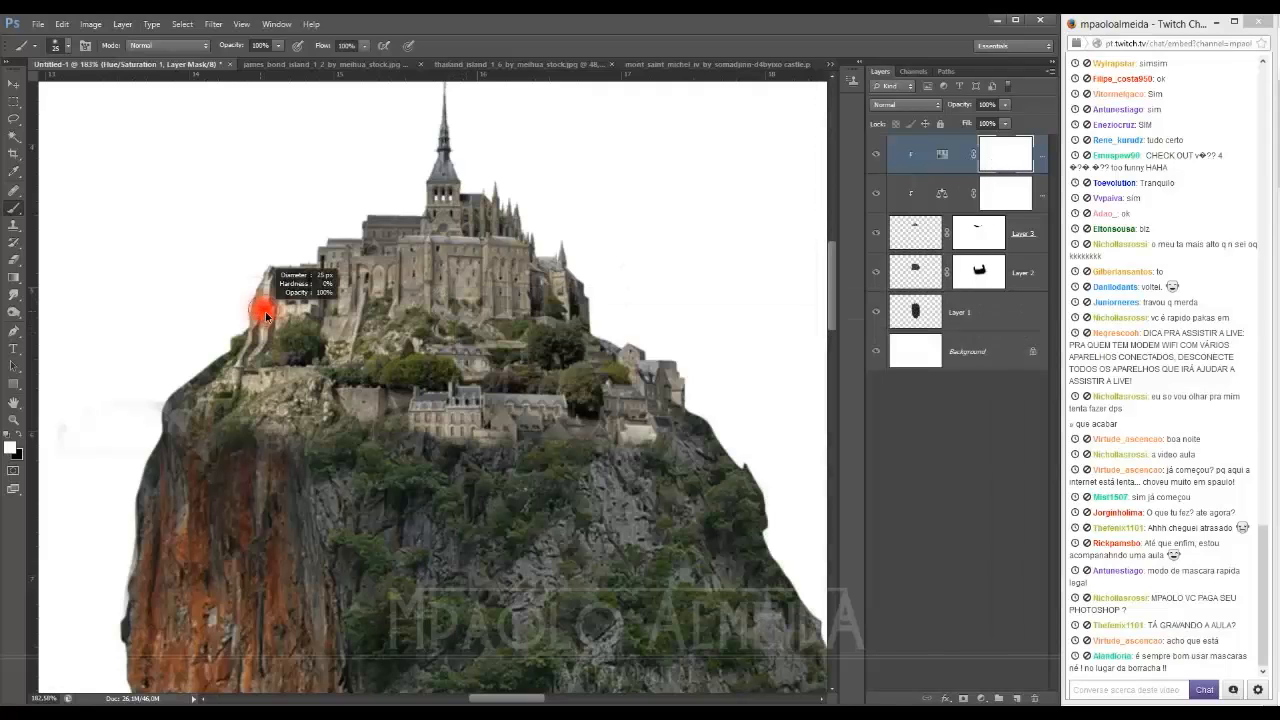
{"action": "key", "text": "x"}
{"action": "left_click_drag", "start_coordinate": [254, 291], "coordinate": [275, 284]}
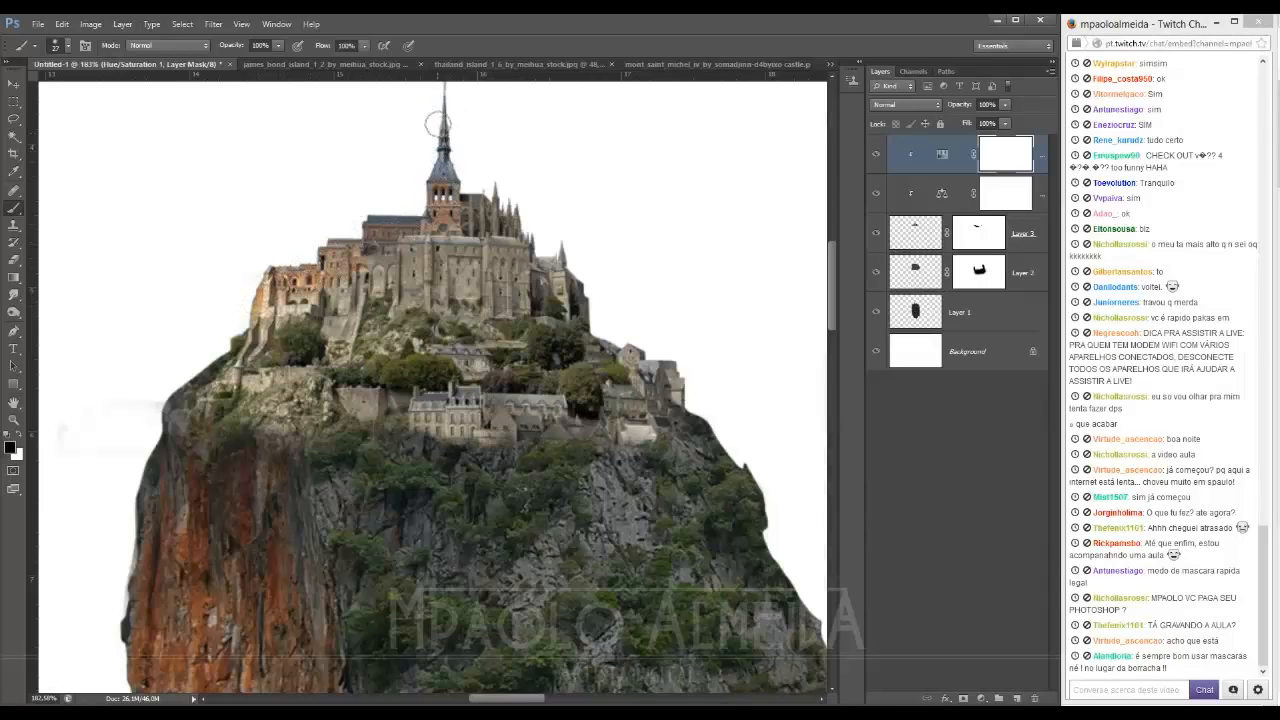
{"action": "mouse_move", "coordinate": [494, 264]}
{"action": "left_mouse_down"}
{"action": "mouse_move", "coordinate": [555, 300]}
{"action": "mouse_move", "coordinate": [593, 296]}
{"action": "mouse_move", "coordinate": [549, 307]}
{"action": "left_mouse_up"}
{"action": "key", "text": "x"}
{"action": "key", "text": "x"}
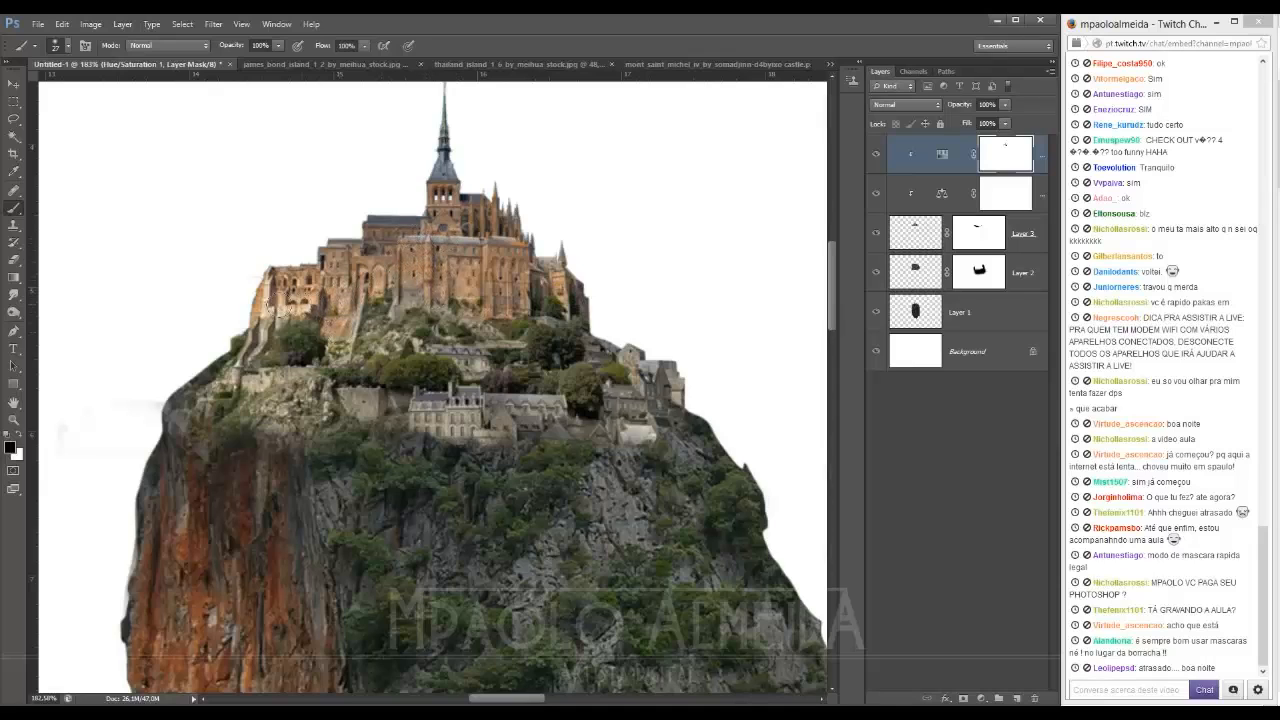
Step: Paint black on the Hue/Saturation mask over the hillside's left wall and the lower houses to restore their warm colour
{"action": "left_click_drag", "start_coordinate": [238, 379], "coordinate": [258, 381]}
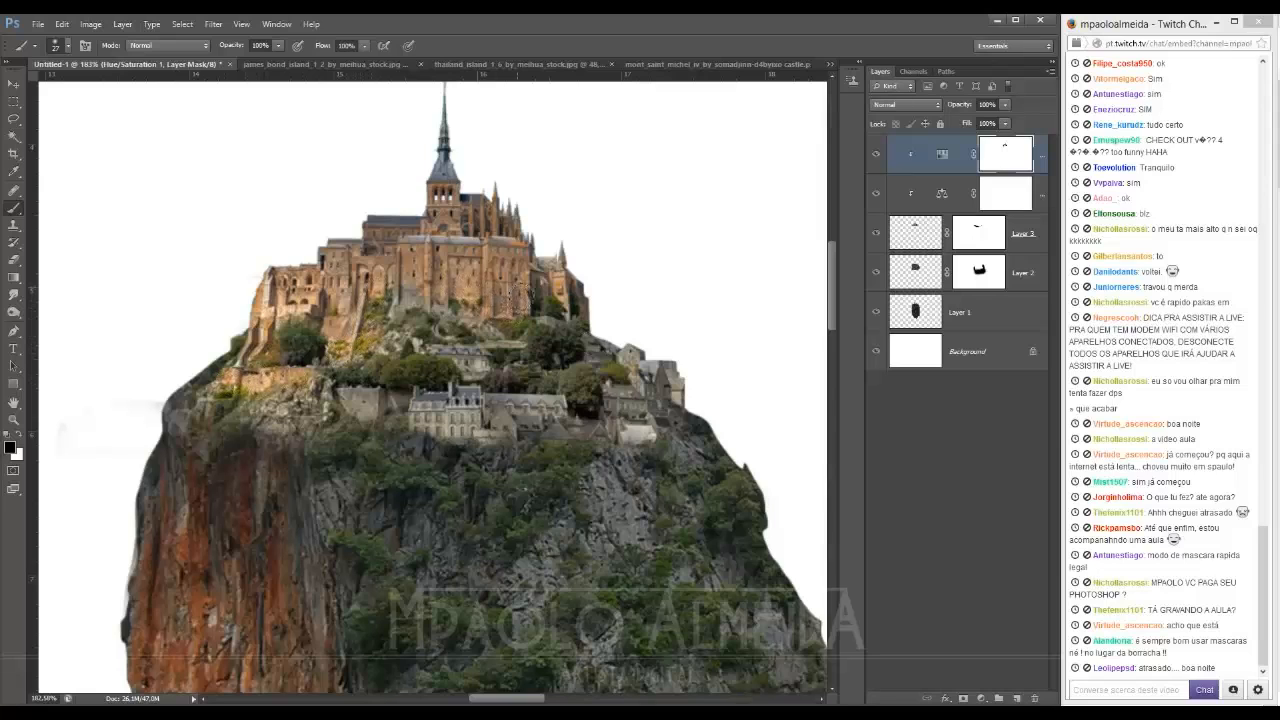
{"action": "left_click_drag", "start_coordinate": [675, 385], "coordinate": [669, 385]}
{"action": "scroll", "coordinate": [550, 404], "scroll_direction": "up", "scroll_amount": 5}
{"action": "left_click_drag", "start_coordinate": [482, 427], "coordinate": [479, 430]}
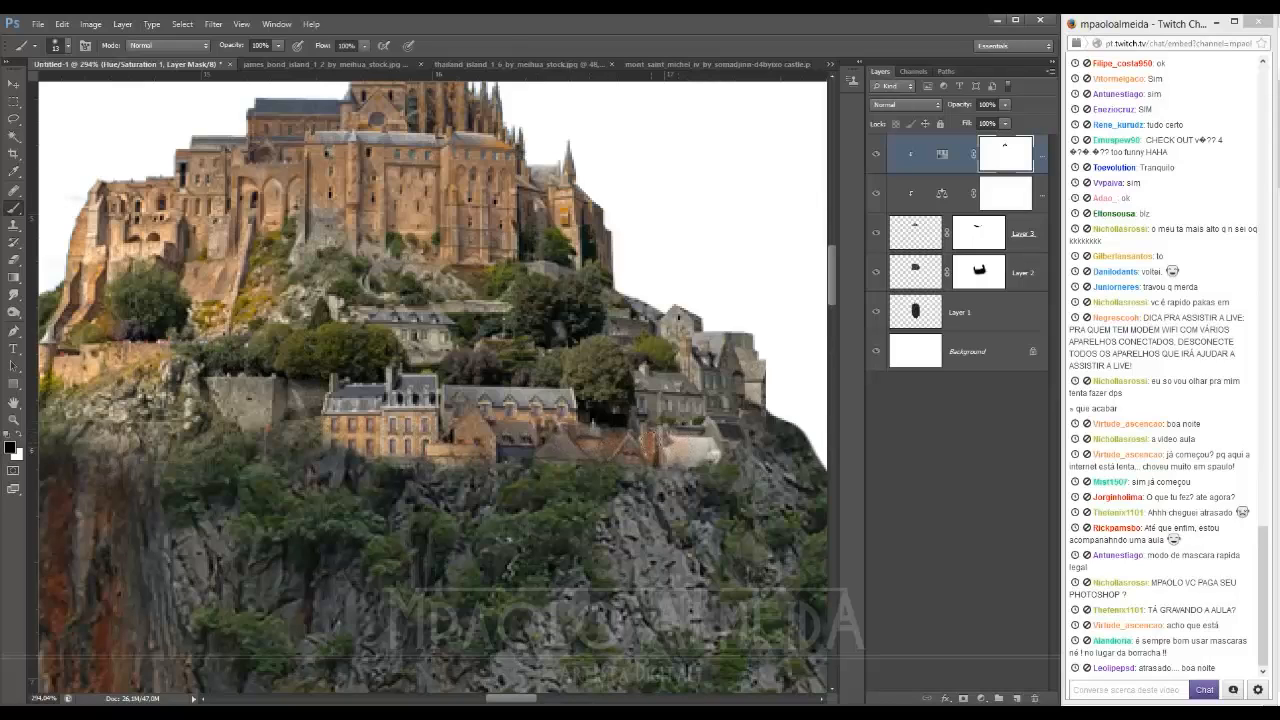
{"action": "key", "text": "x"}
{"action": "key", "text": "x"}
Step: Examine the castle's colours against the rock at close-up and whole-canvas zoom levels
{"action": "scroll", "coordinate": [405, 374], "scroll_direction": "down", "scroll_amount": 8}
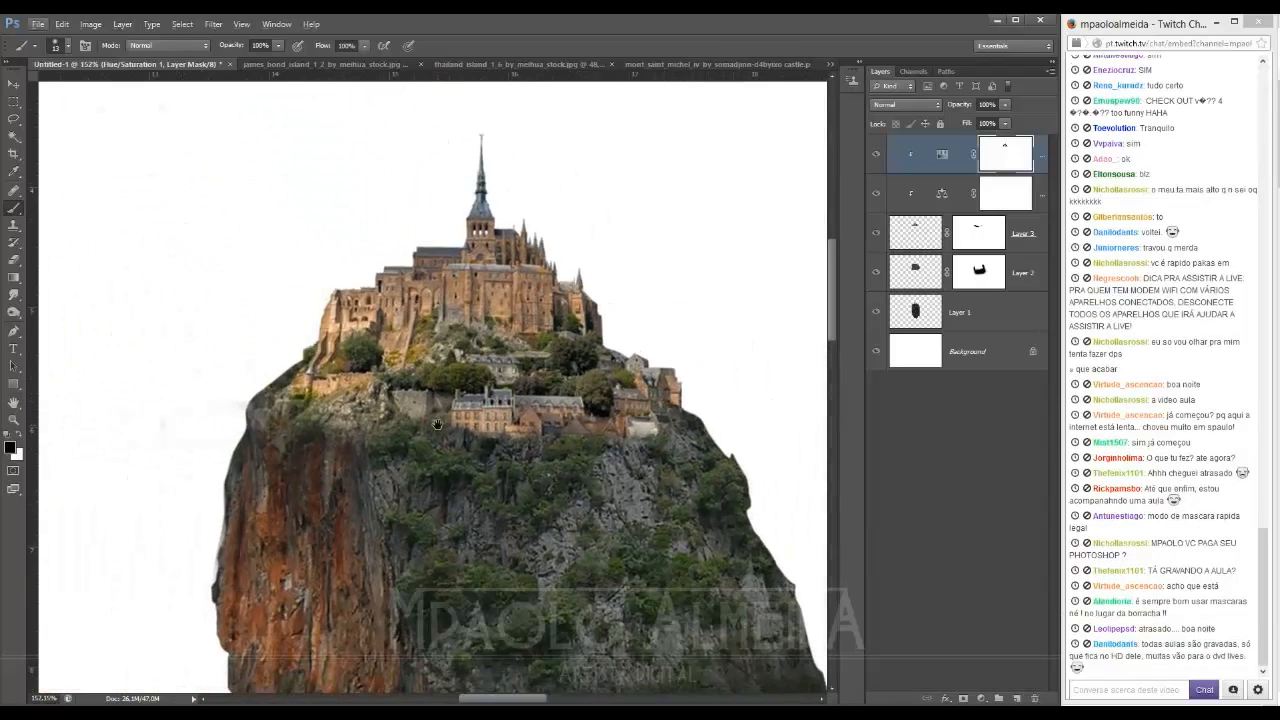
{"action": "key", "text": "alt"}
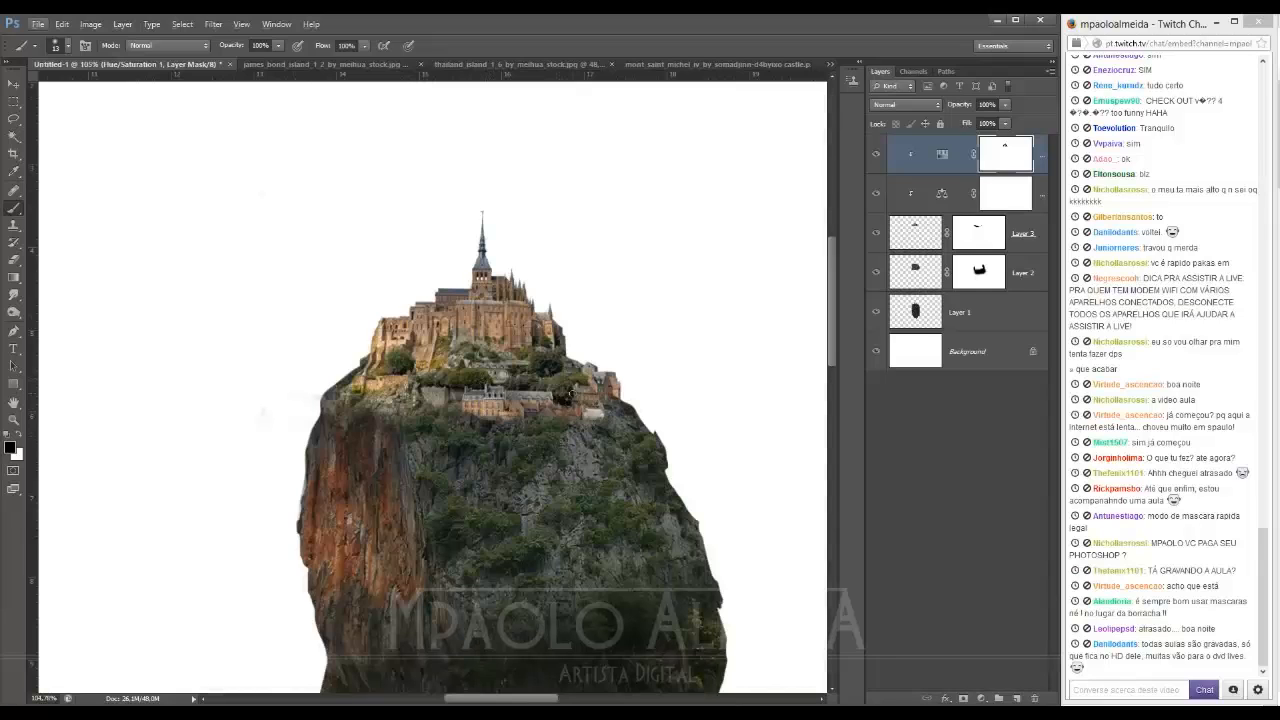
{"action": "scroll", "coordinate": [522, 383], "scroll_direction": "up", "scroll_amount": 4}
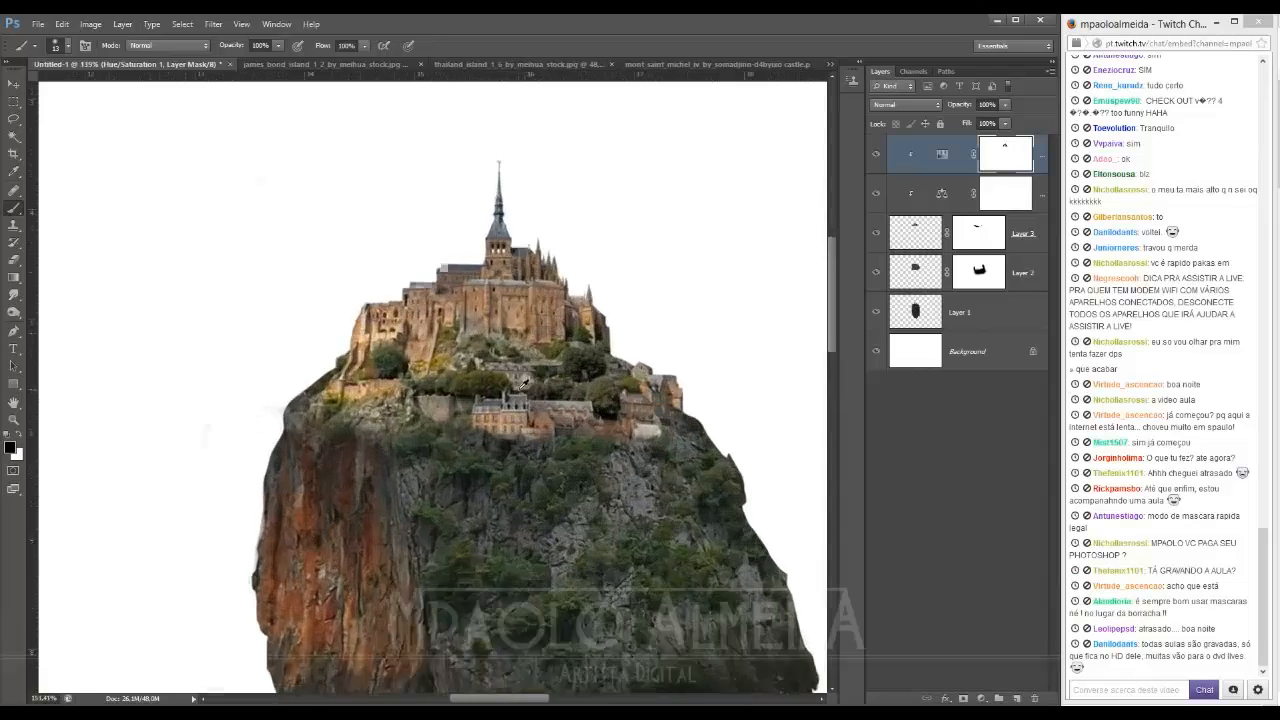
{"action": "scroll", "coordinate": [522, 383], "scroll_direction": "up", "scroll_amount": 2}
{"action": "scroll", "coordinate": [418, 336], "scroll_direction": "down", "scroll_amount": 4}
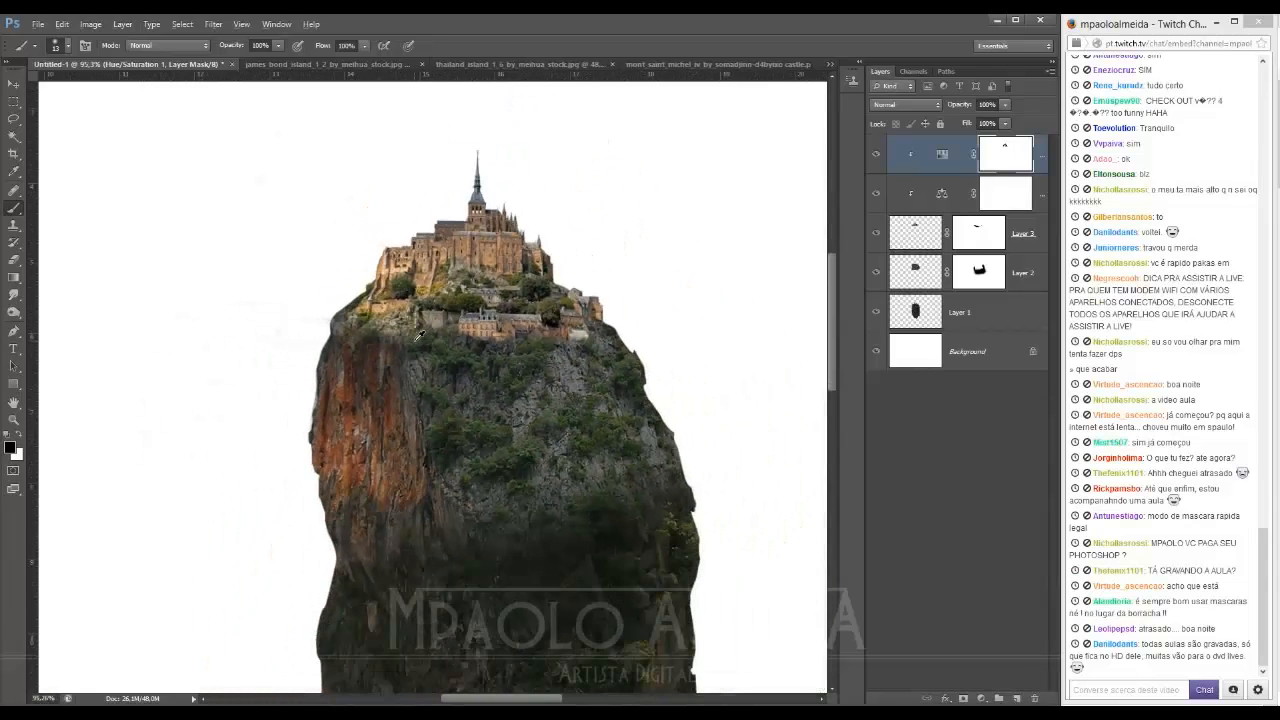
{"action": "scroll", "coordinate": [418, 336], "scroll_direction": "down", "scroll_amount": 2}
{"action": "scroll", "coordinate": [420, 347], "scroll_direction": "down", "scroll_amount": 3}
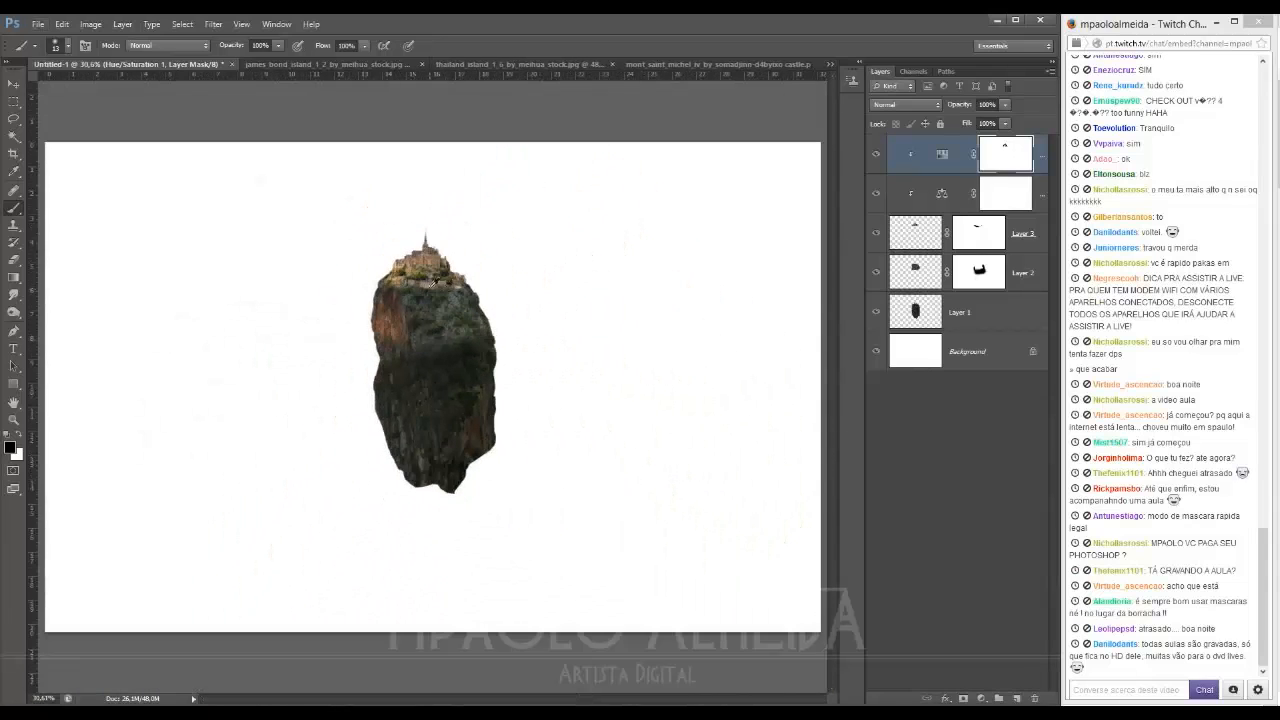
{"action": "scroll", "coordinate": [431, 283], "scroll_direction": "up", "scroll_amount": 5}
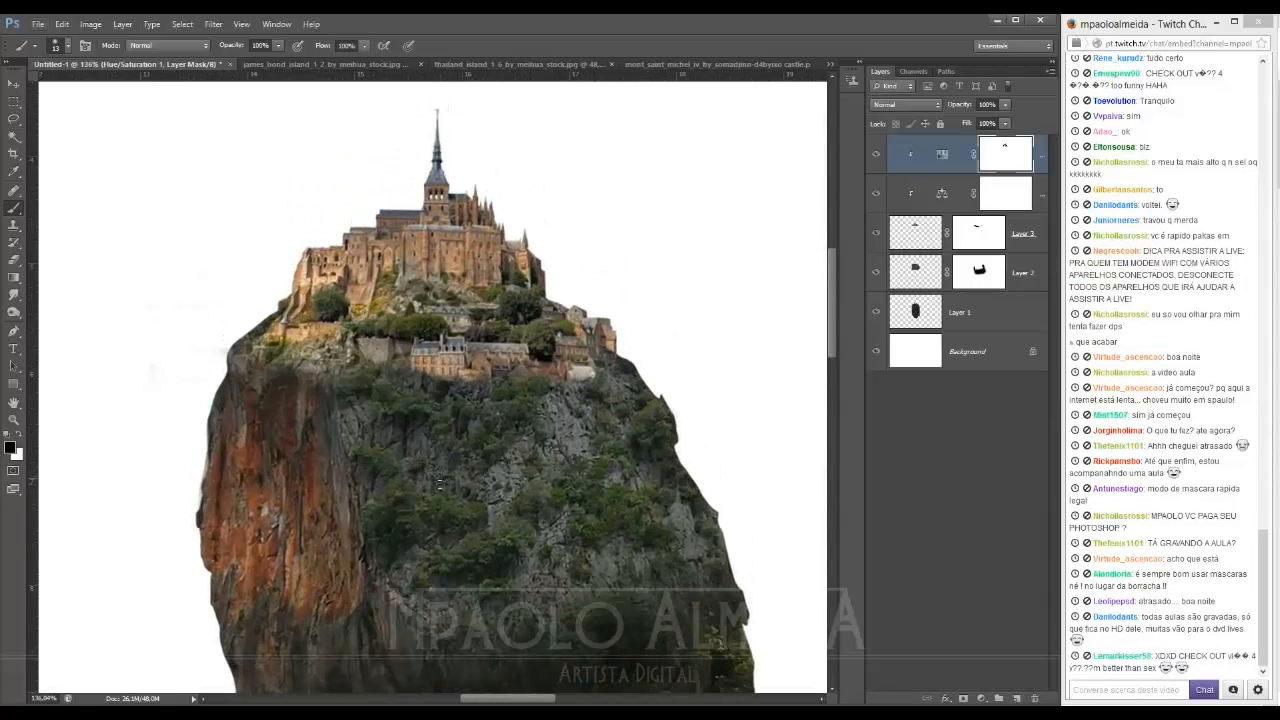
Step: Copy the selected castle and hill from the Background copy layer of the Mont Saint-Michel photo into Untitled-1 again
{"action": "left_click", "coordinate": [690, 65]}
{"action": "key", "text": "v"}
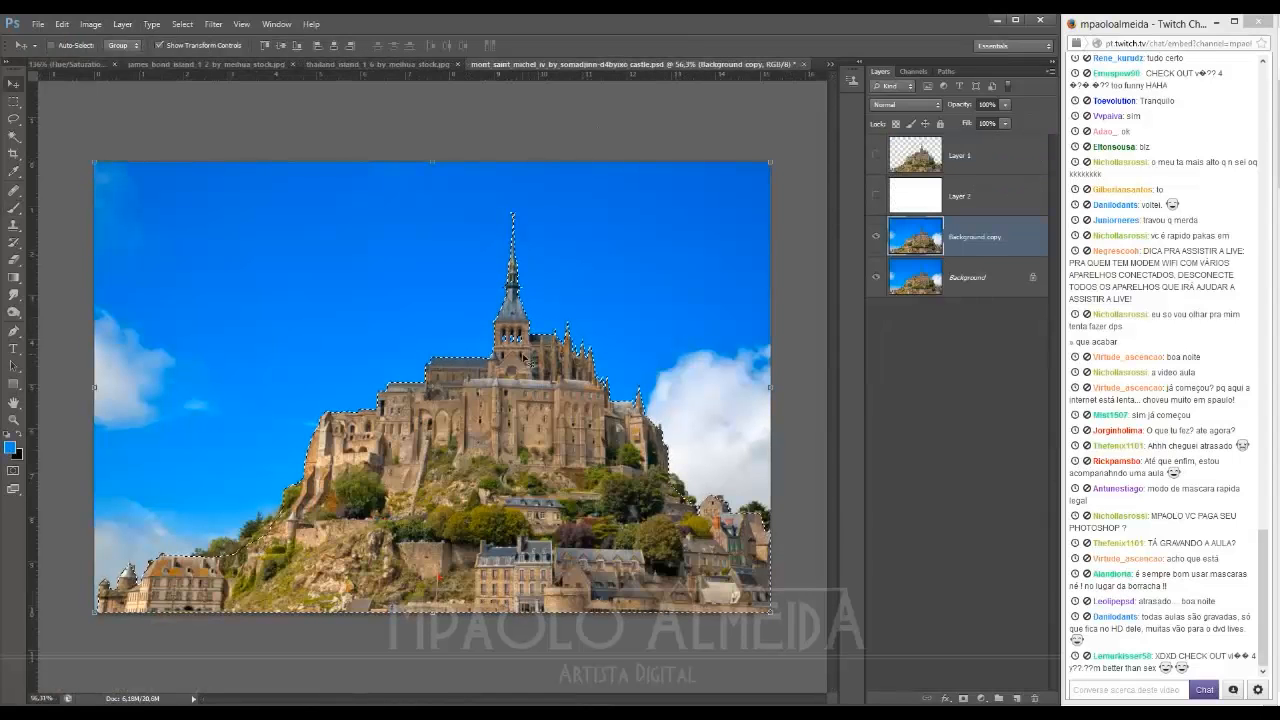
{"action": "left_click", "coordinate": [977, 157]}
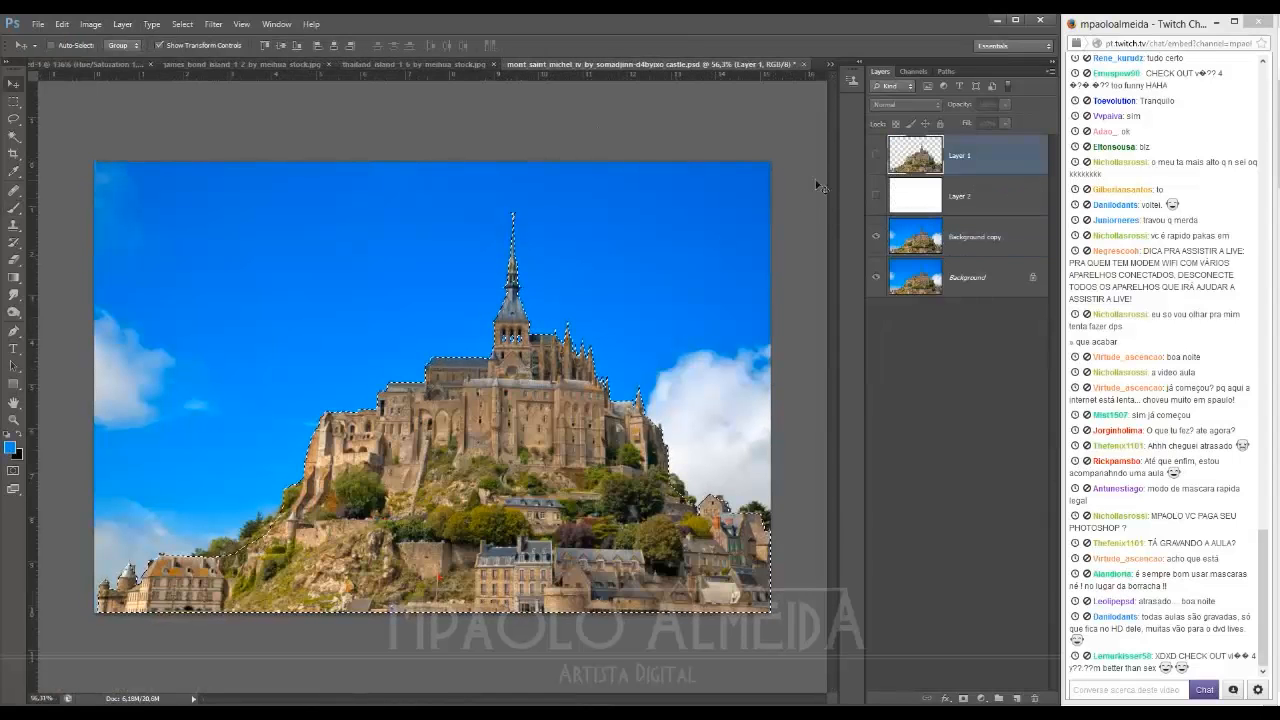
{"action": "left_click", "coordinate": [966, 238]}
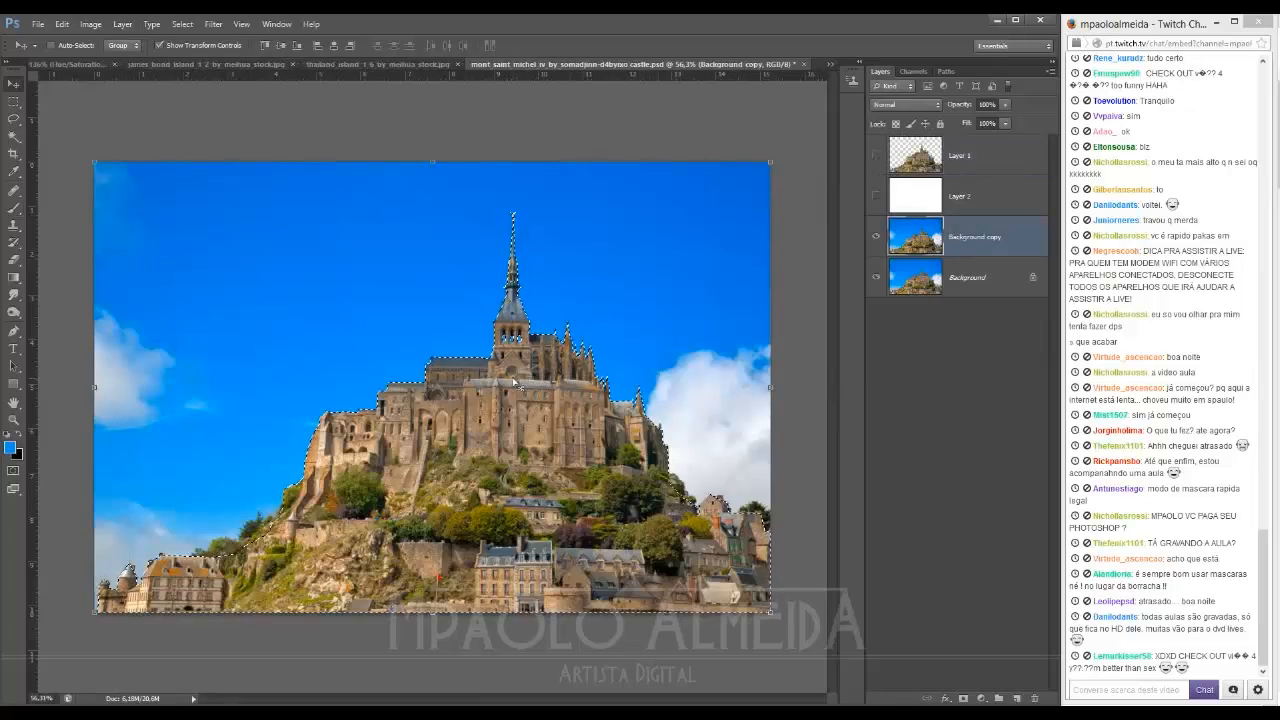
{"action": "left_click_drag", "start_coordinate": [515, 383], "coordinate": [443, 400]}
{"action": "scroll", "coordinate": [456, 378], "scroll_direction": "down", "scroll_amount": 11}
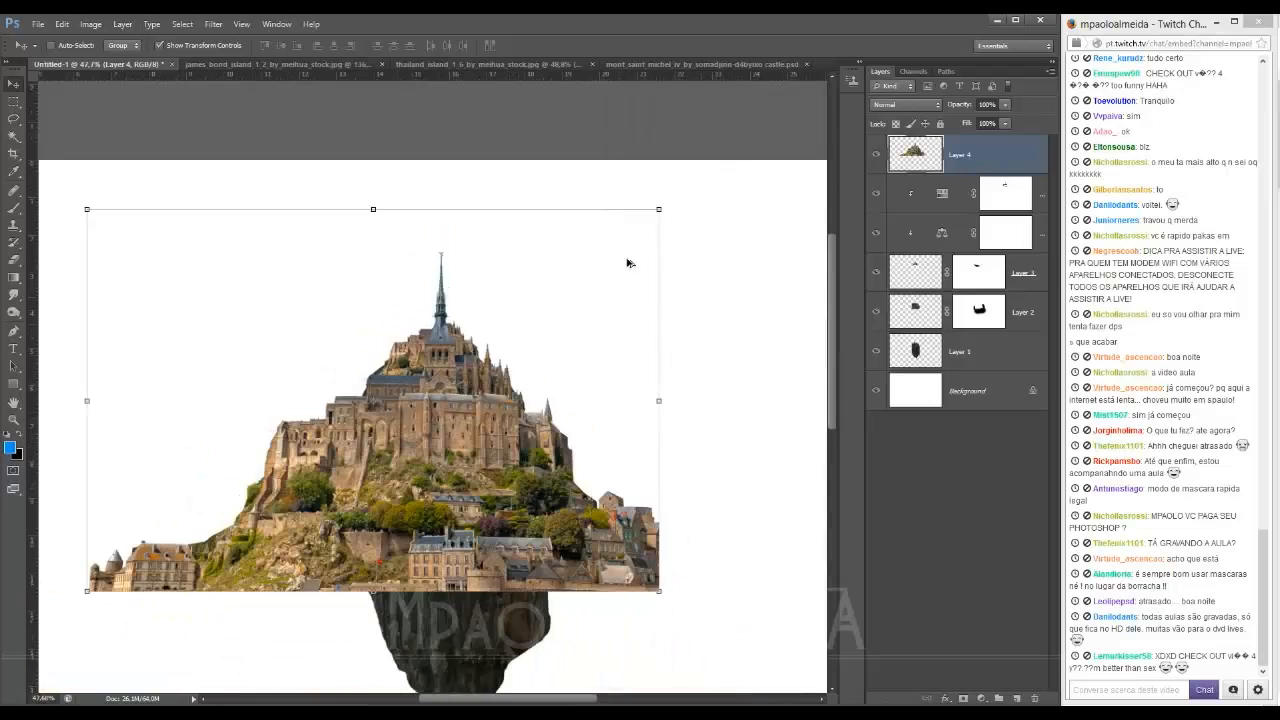
Step: Scale down the second castle copy and place it over the upper rock, below the first castle
{"action": "left_click_drag", "start_coordinate": [658, 210], "coordinate": [466, 320]}
{"action": "left_click_drag", "start_coordinate": [440, 452], "coordinate": [521, 458]}
{"action": "key", "text": "Return"}
{"action": "scroll", "coordinate": [506, 442], "scroll_direction": "up", "scroll_amount": 3}
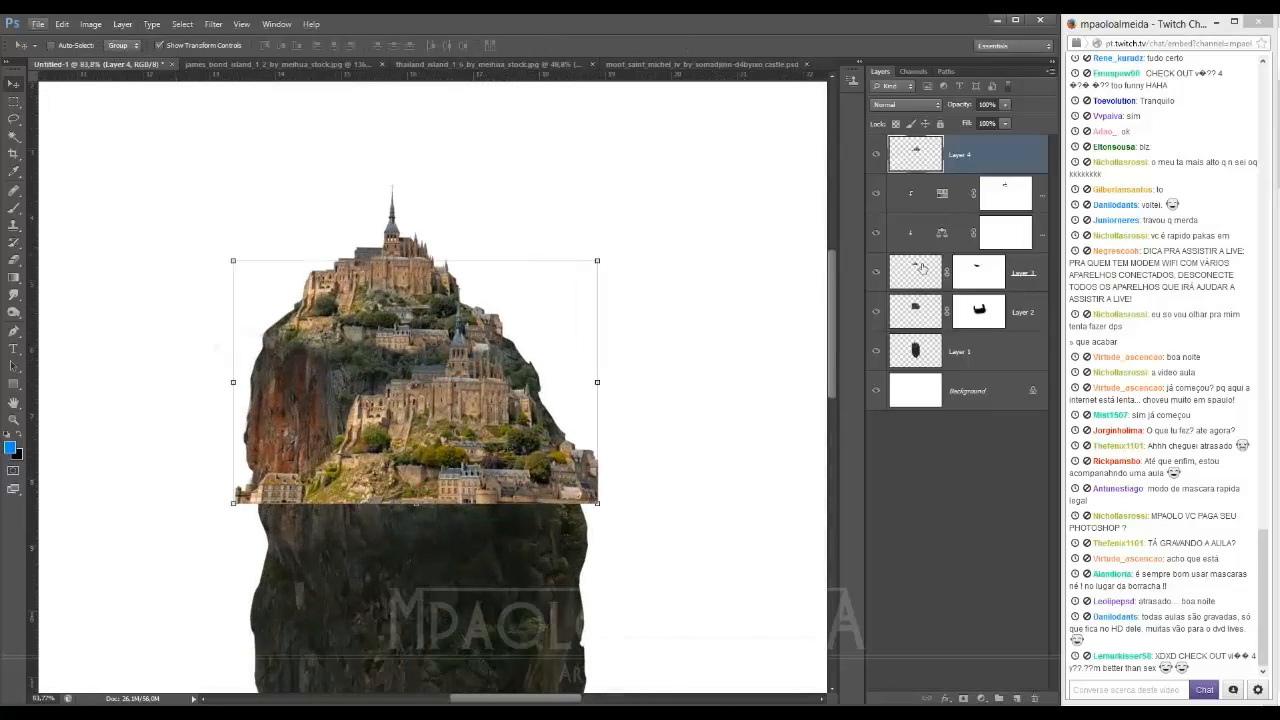
Step: Add a layer mask to Layer 4 and clip a Hue/Saturation adjustment to it with Hue -2 and Saturation -51
{"action": "left_click", "coordinate": [963, 698]}
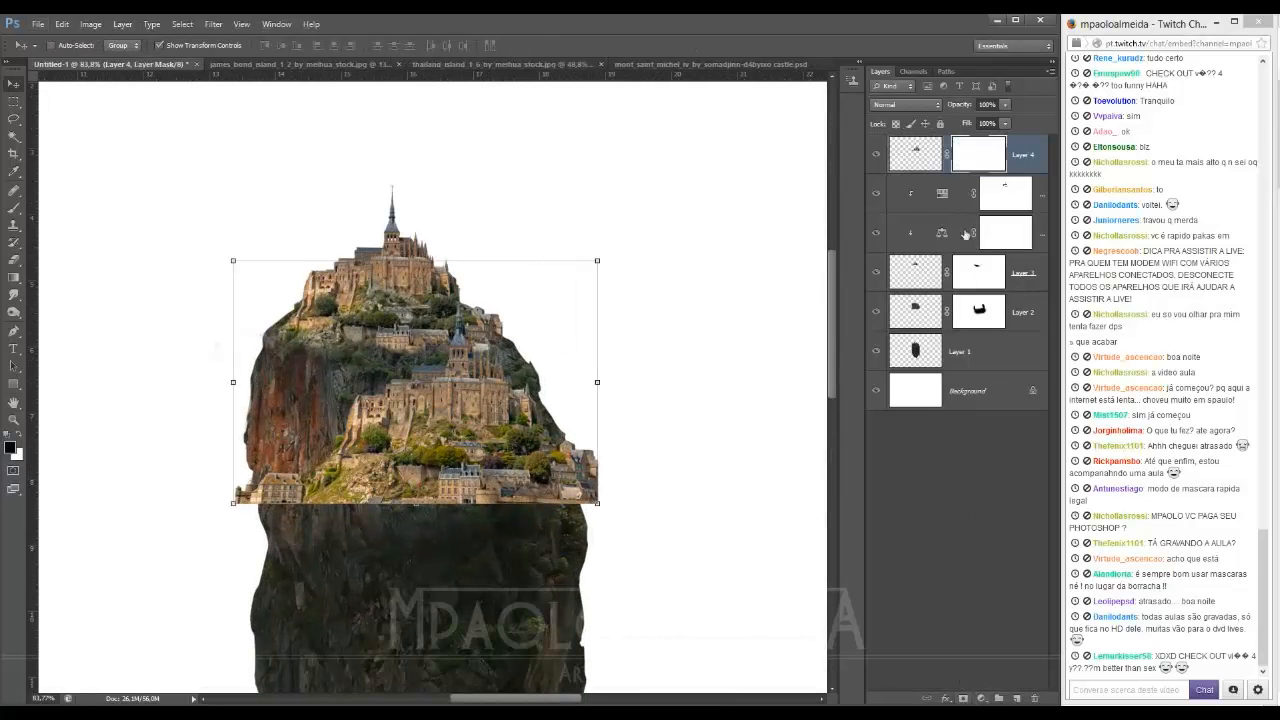
{"action": "left_click", "coordinate": [981, 698]}
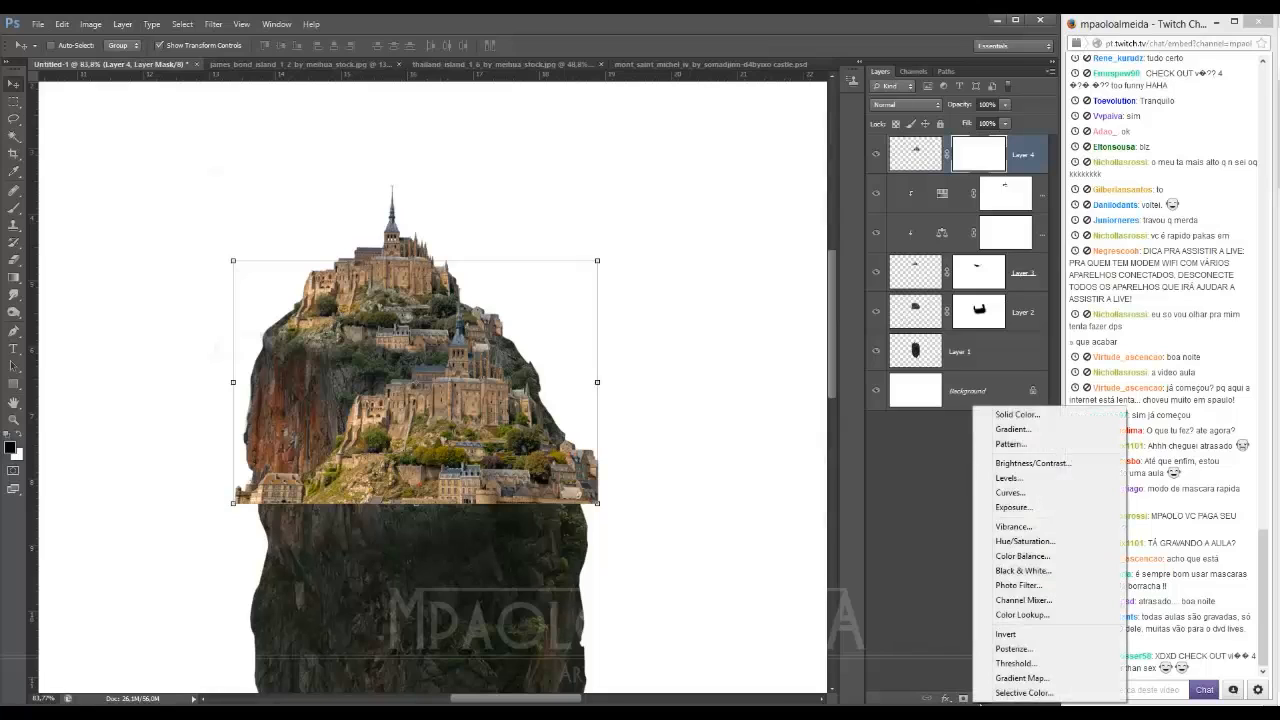
{"action": "left_click", "coordinate": [1022, 541]}
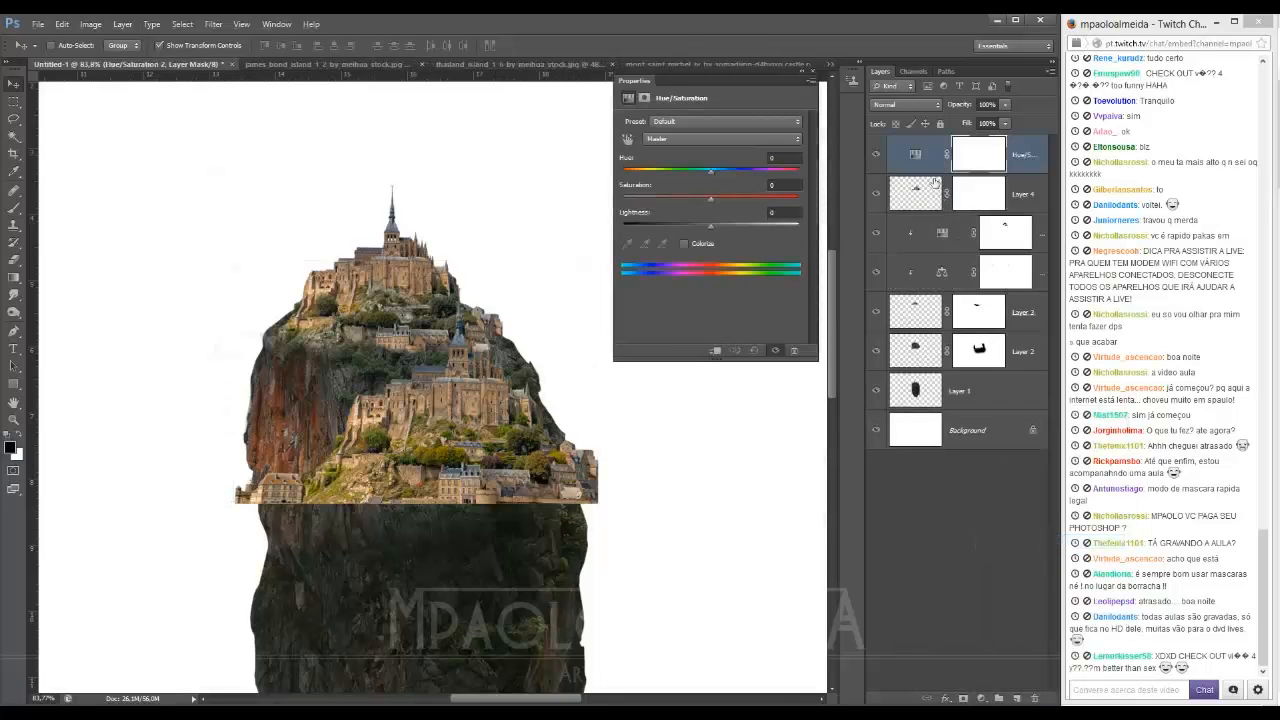
{"action": "left_click", "coordinate": [934, 174], "text": "alt"}
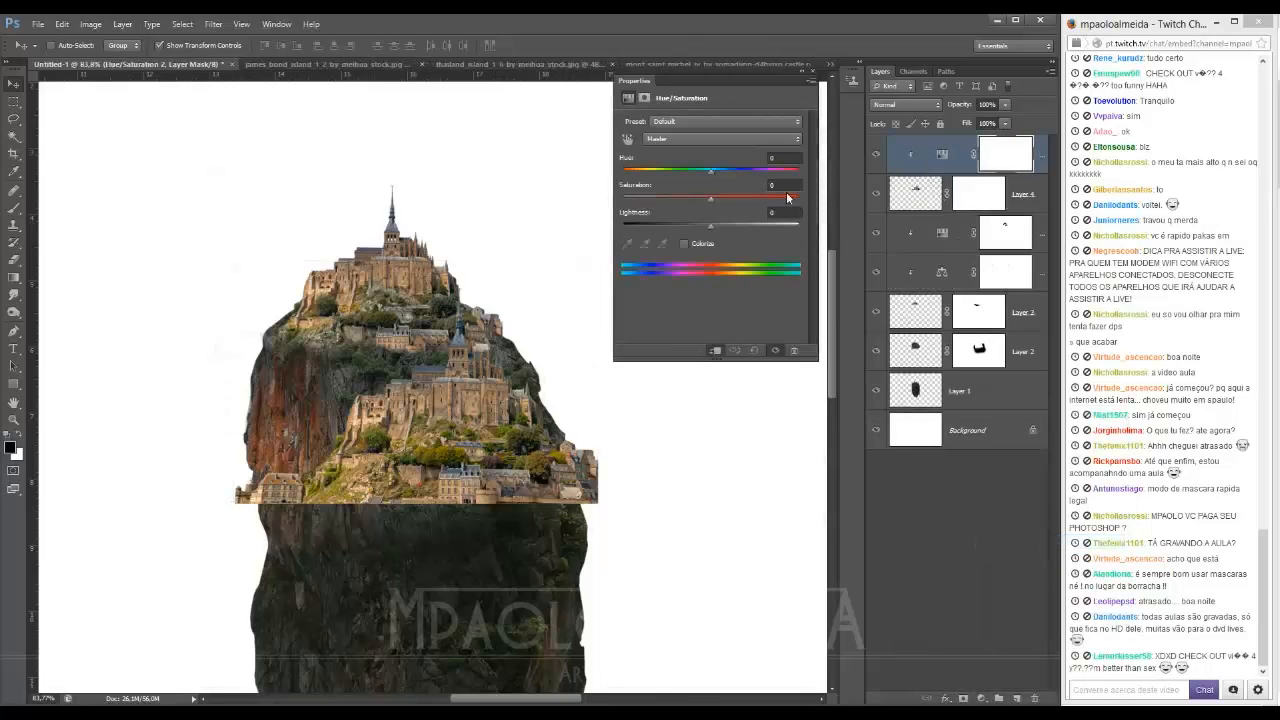
{"action": "mouse_move", "coordinate": [712, 199]}
{"action": "left_mouse_down"}
{"action": "mouse_move", "coordinate": [666, 207]}
{"action": "mouse_move", "coordinate": [714, 176]}
{"action": "left_mouse_up"}
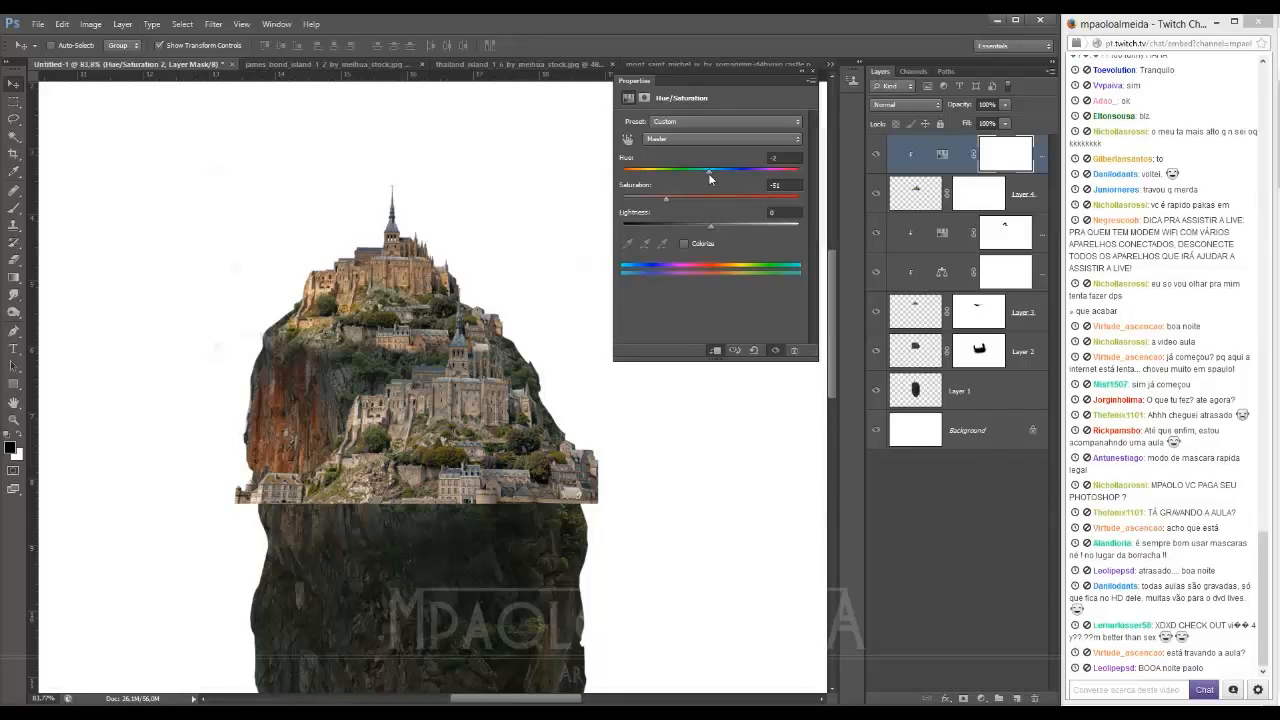
{"action": "left_click", "coordinate": [808, 72]}
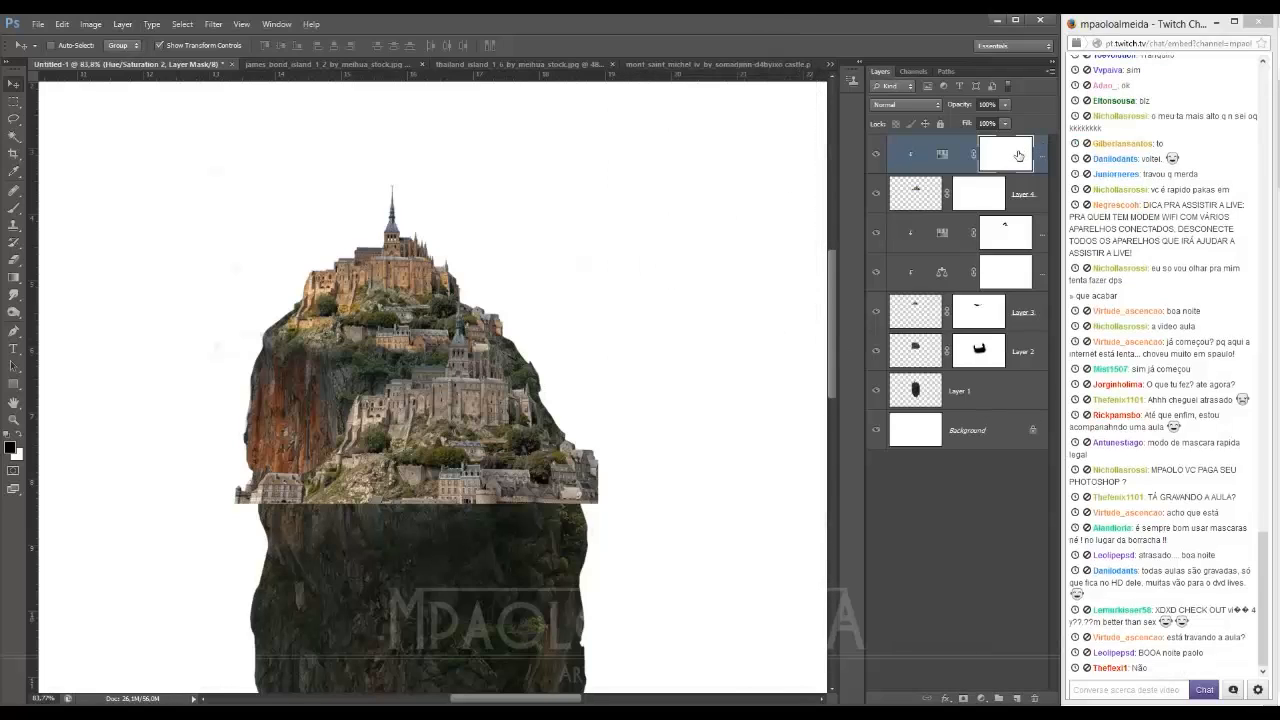
Step: Invert Layer 4's mask to black to hide the second castle copy
{"action": "key", "text": "ctrl+i"}
{"action": "key", "text": "ctrl+z"}
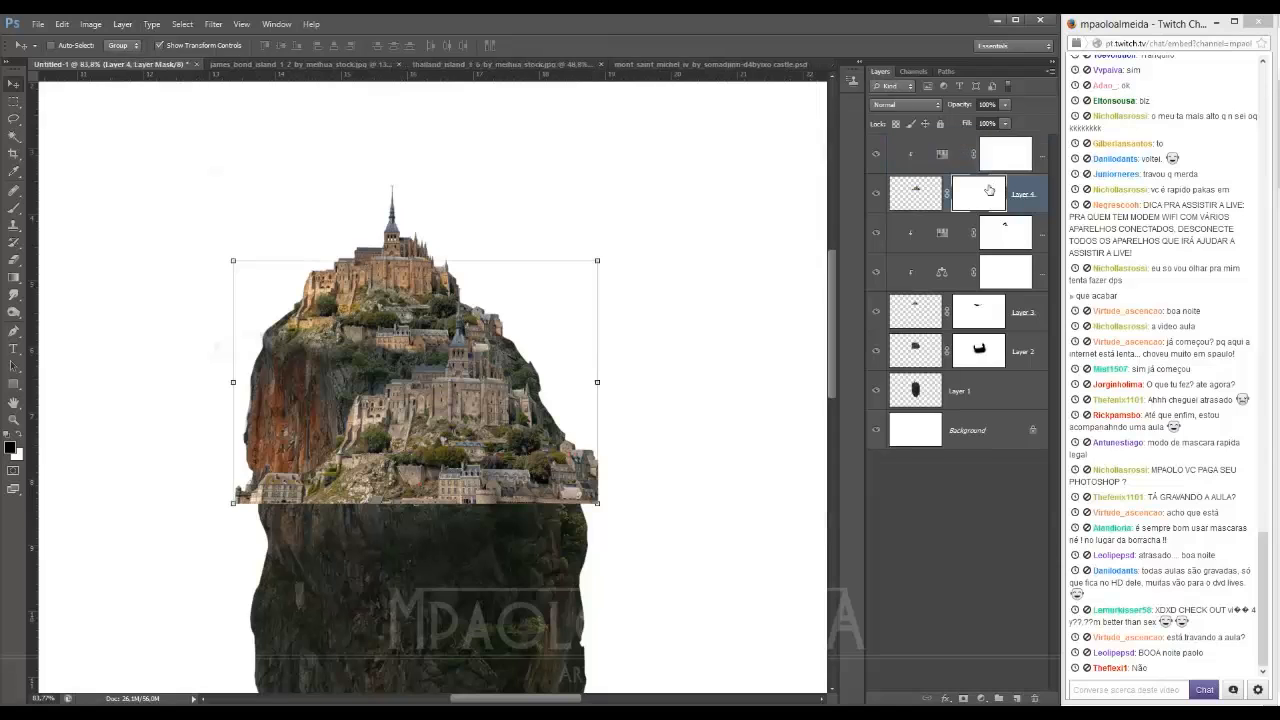
{"action": "left_click", "coordinate": [988, 190]}
{"action": "key", "text": "ctrl+i"}
Step: Paint with a small soft brush on Layer 4's mask to reveal one castle building on the cliff below the houses
{"action": "scroll", "coordinate": [407, 388], "scroll_direction": "up", "scroll_amount": 3}
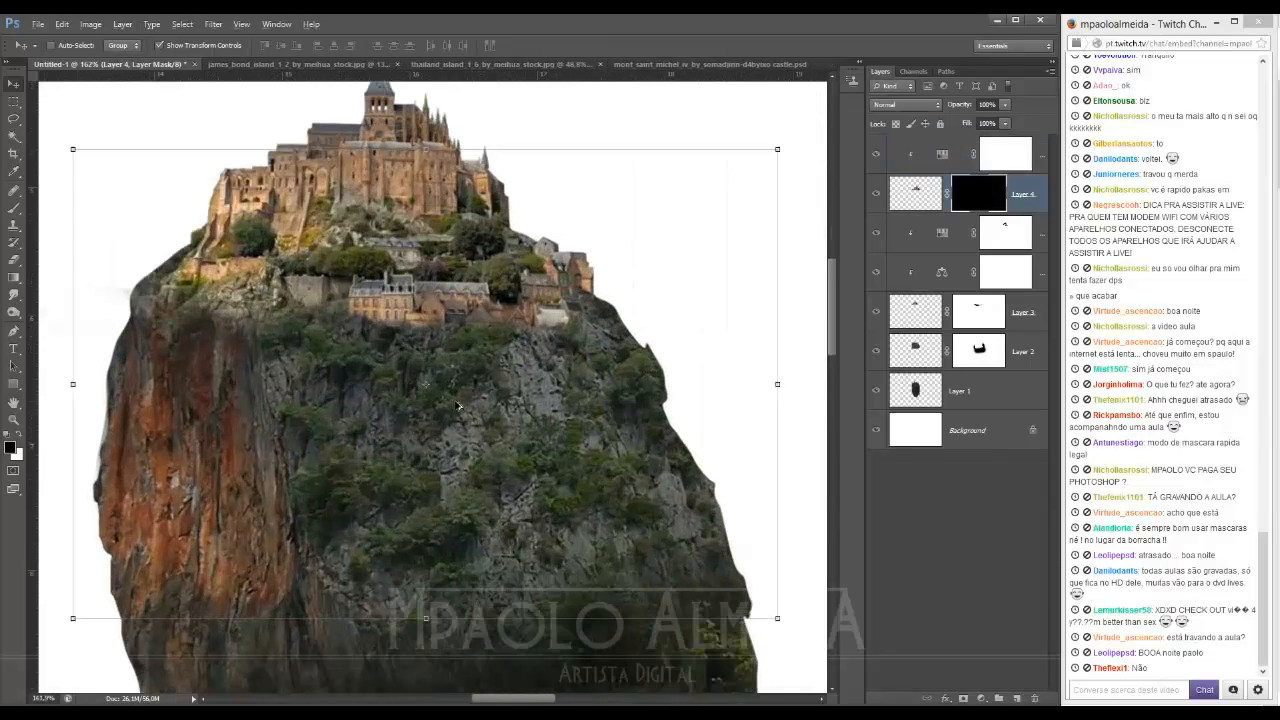
{"action": "key", "text": "b"}
{"action": "key", "text": "x"}
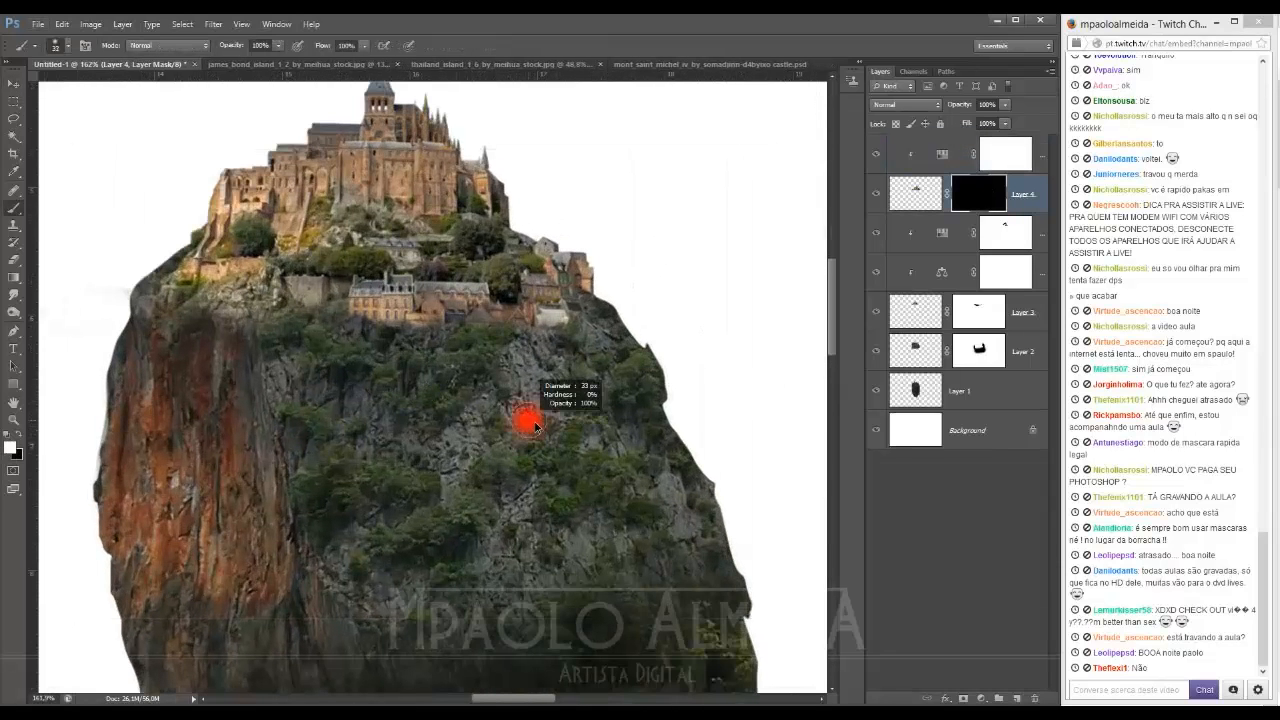
{"action": "mouse_move", "coordinate": [529, 381]}
{"action": "left_mouse_down"}
{"action": "mouse_move", "coordinate": [545, 380]}
{"action": "mouse_move", "coordinate": [521, 362]}
{"action": "mouse_move", "coordinate": [500, 440]}
{"action": "mouse_move", "coordinate": [511, 409]}
{"action": "left_mouse_up"}
{"action": "right_click", "coordinate": [545, 380], "text": "alt"}
{"action": "key", "text": "x"}
{"action": "key", "text": "x"}
{"action": "key", "text": "x"}
{"action": "left_click_drag", "start_coordinate": [518, 412], "coordinate": [519, 432]}
{"action": "key", "text": "x"}
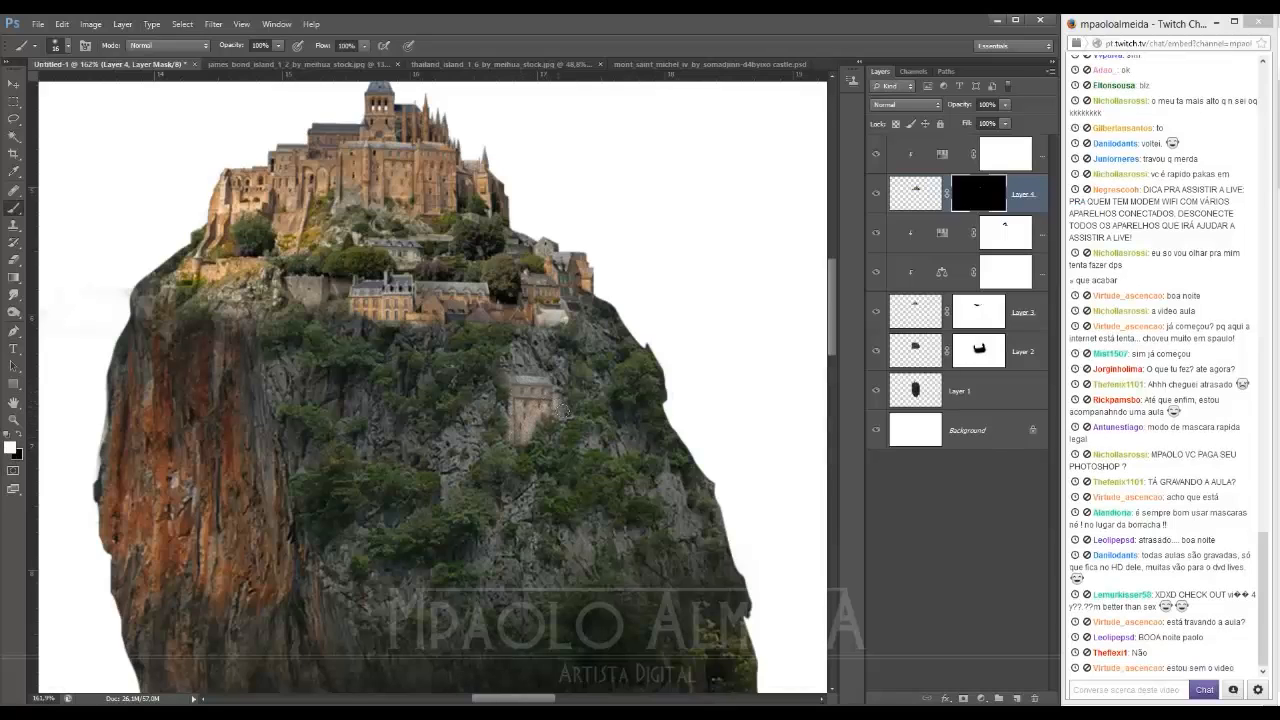
{"action": "left_click_drag", "start_coordinate": [560, 396], "coordinate": [555, 381]}
Step: Paint white on Layer 4's mask to reveal a second, narrow tower on the cliff beside the first building
{"action": "scroll", "coordinate": [525, 370], "scroll_direction": "up", "scroll_amount": 2}
{"action": "mouse_move", "coordinate": [443, 451]}
{"action": "left_mouse_down"}
{"action": "mouse_move", "coordinate": [517, 411]}
{"action": "mouse_move", "coordinate": [503, 447]}
{"action": "mouse_move", "coordinate": [532, 441]}
{"action": "left_mouse_up"}
{"action": "mouse_move", "coordinate": [414, 432]}
{"action": "left_mouse_down"}
{"action": "mouse_move", "coordinate": [350, 368]}
{"action": "mouse_move", "coordinate": [364, 385]}
{"action": "mouse_move", "coordinate": [370, 365]}
{"action": "mouse_move", "coordinate": [435, 448]}
{"action": "mouse_move", "coordinate": [372, 448]}
{"action": "mouse_move", "coordinate": [372, 428]}
{"action": "left_mouse_up"}
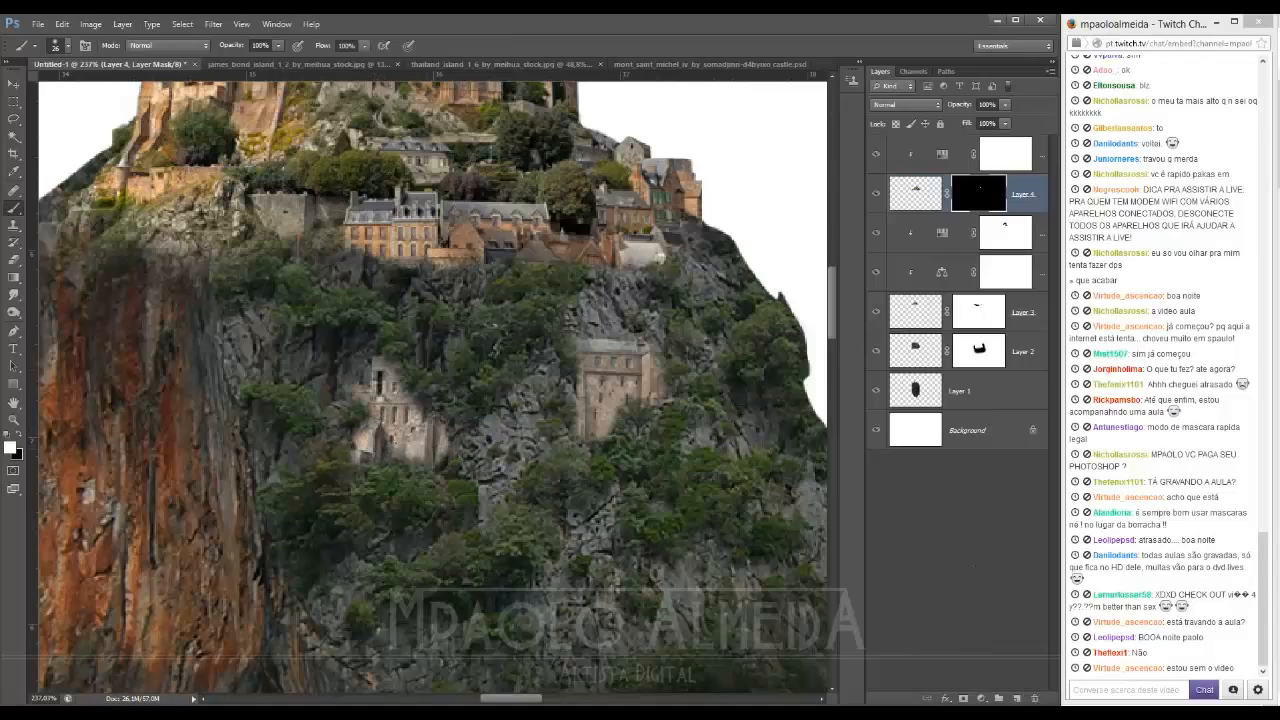
Step: Clip a Color Balance adjustment to Layer 4 with midtones Cyan-Red at -26 and Magenta-Green at -16
{"action": "left_click", "coordinate": [981, 698]}
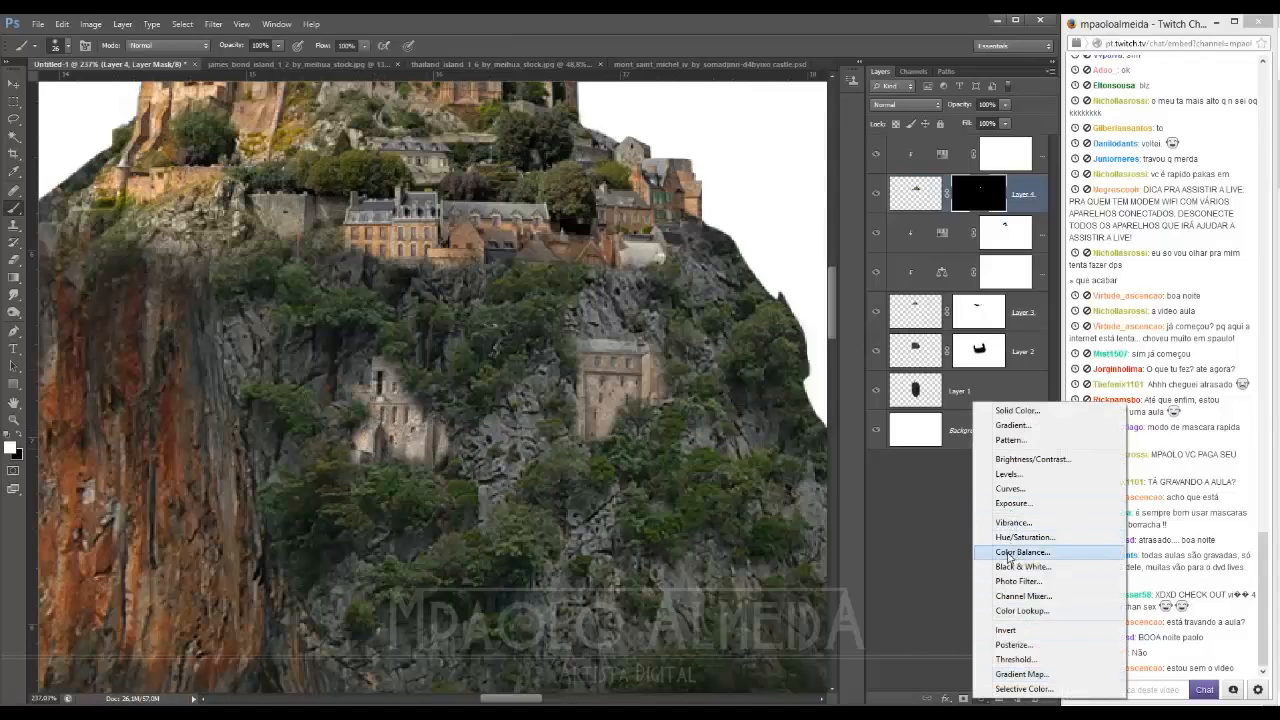
{"action": "left_click", "coordinate": [1010, 554]}
{"action": "left_click_drag", "start_coordinate": [687, 151], "coordinate": [671, 160]}
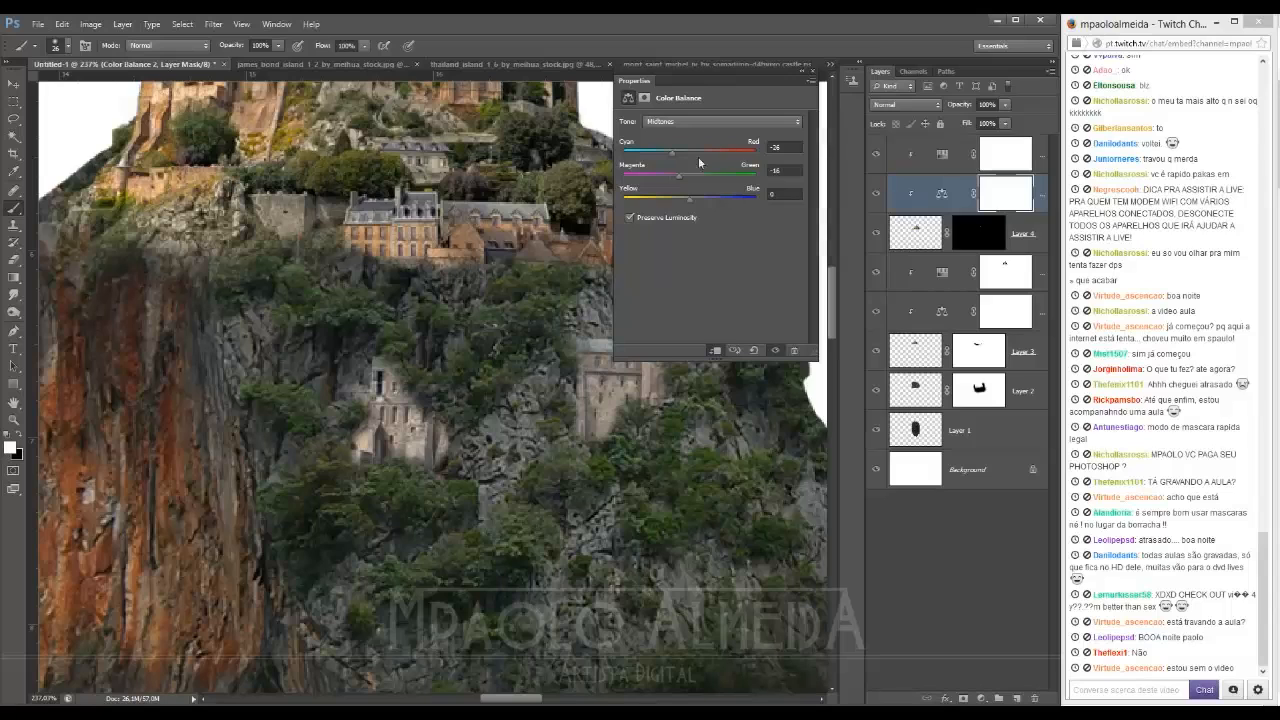
{"action": "left_click", "coordinate": [811, 74]}
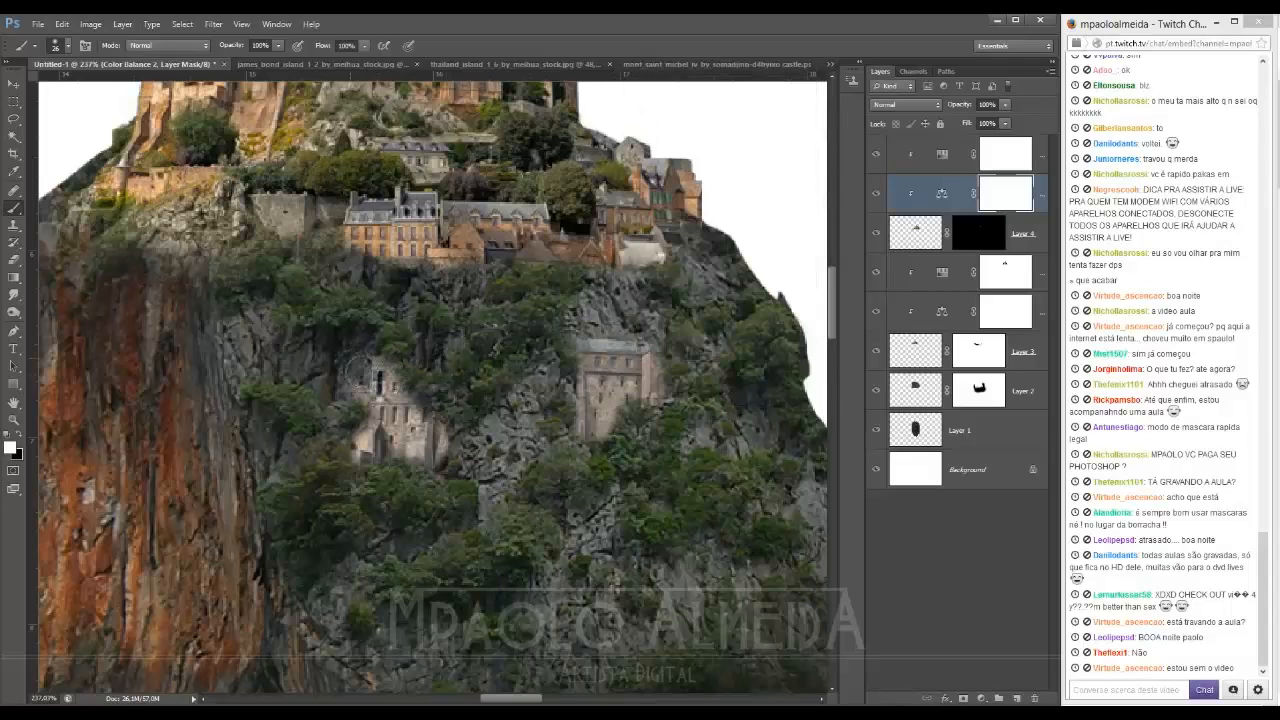
Step: Refine Layer 4's mask around both cliff buildings, trimming the narrow tower's base and edges into the rock and foliage
{"action": "left_click", "coordinate": [979, 232]}
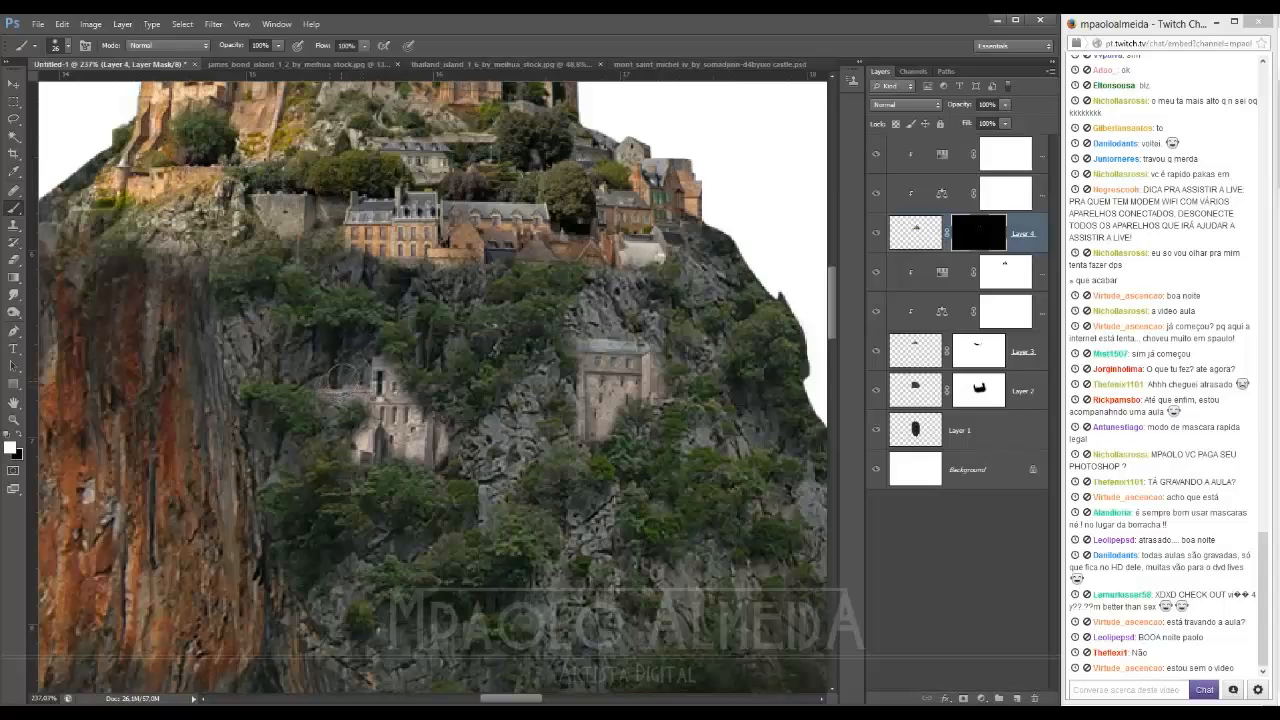
{"action": "key", "text": "x"}
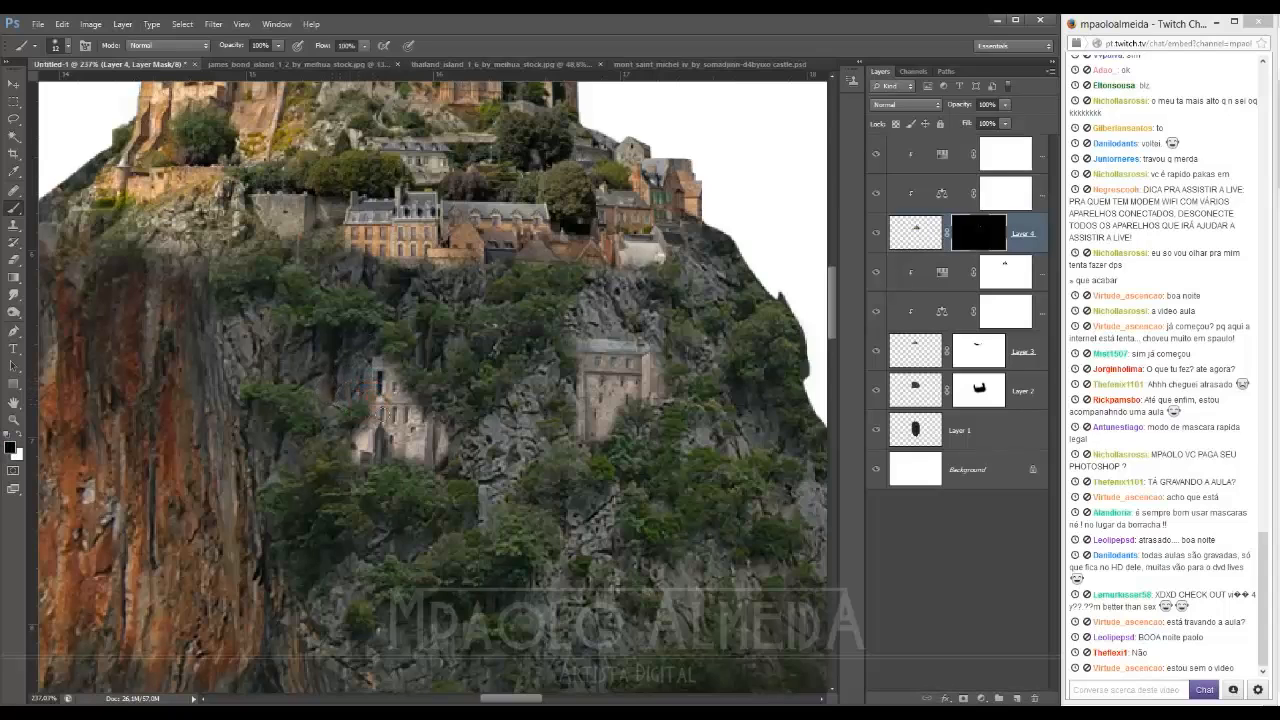
{"action": "mouse_move", "coordinate": [378, 462]}
{"action": "left_mouse_down"}
{"action": "mouse_move", "coordinate": [366, 452]}
{"action": "mouse_move", "coordinate": [392, 440]}
{"action": "mouse_move", "coordinate": [360, 430]}
{"action": "mouse_move", "coordinate": [386, 458]}
{"action": "mouse_move", "coordinate": [444, 438]}
{"action": "left_mouse_up"}
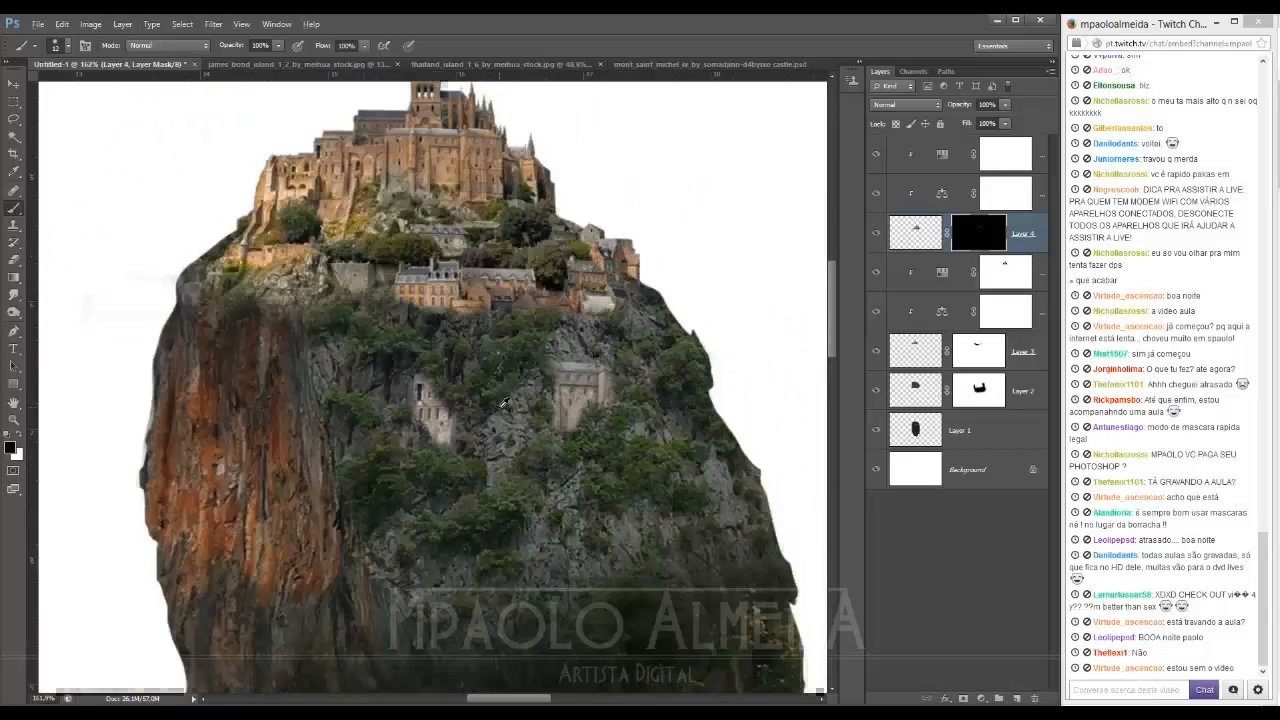
{"action": "scroll", "coordinate": [495, 420], "scroll_direction": "down", "scroll_amount": 3}
{"action": "scroll", "coordinate": [486, 388], "scroll_direction": "up", "scroll_amount": 3}
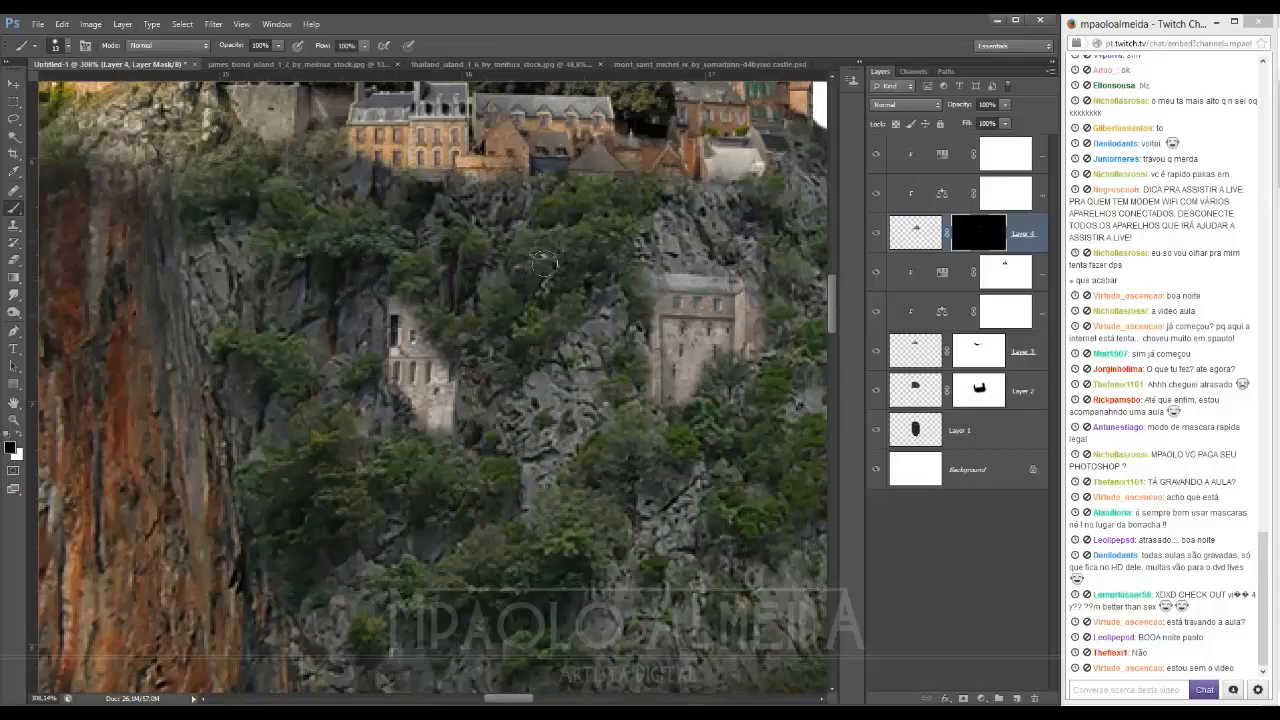
{"action": "key", "text": "x"}
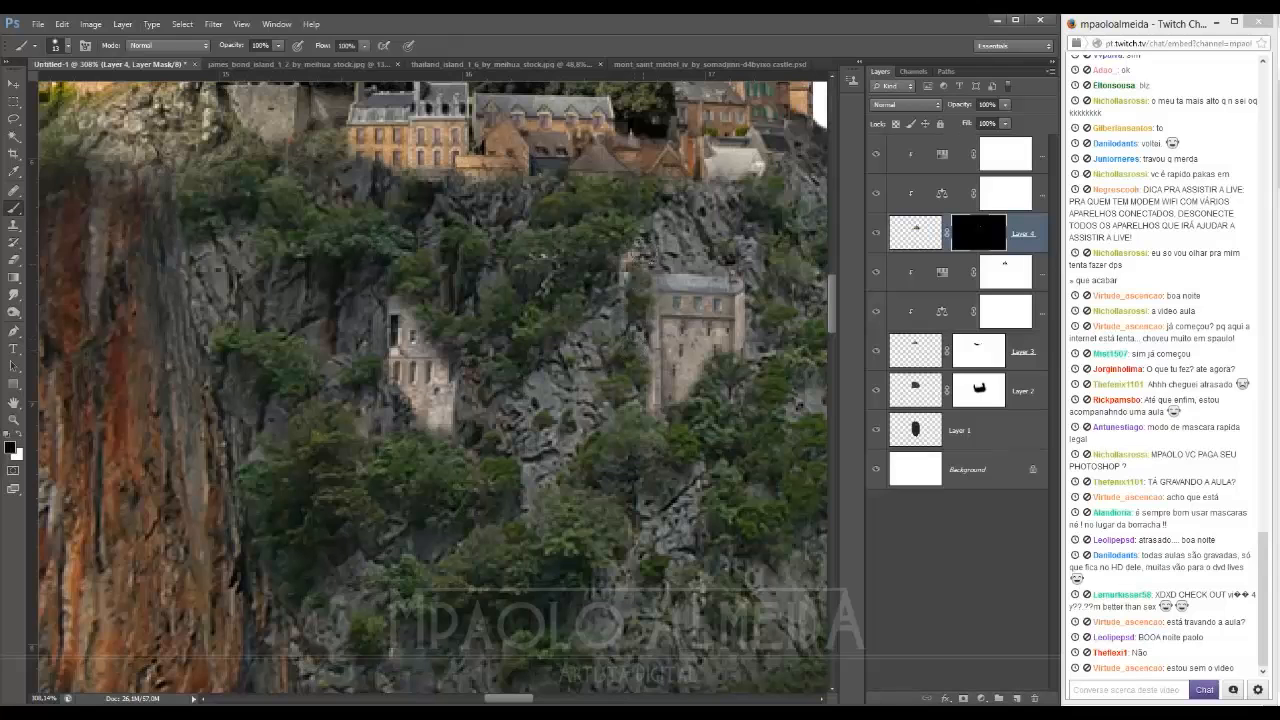
{"action": "key", "text": "ctrl+0"}
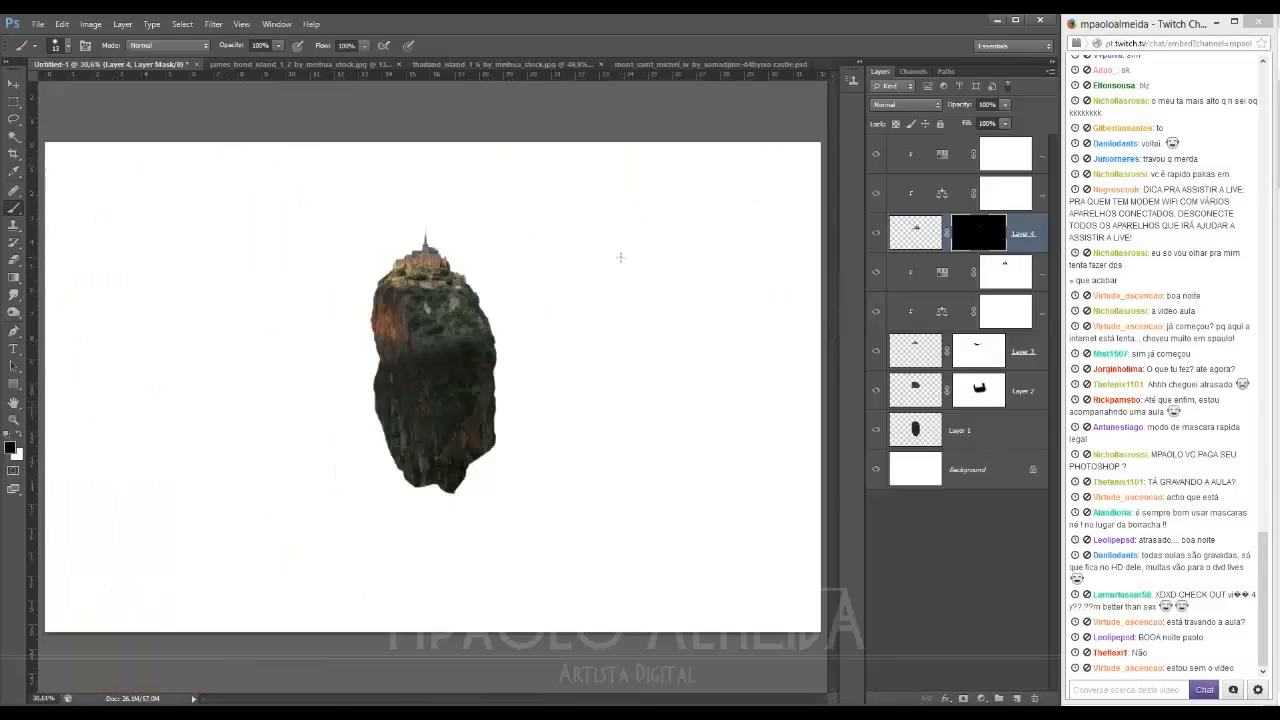
{"action": "scroll", "coordinate": [380, 325], "scroll_direction": "up", "scroll_amount": 6}
{"action": "left_click_drag", "start_coordinate": [490, 298], "coordinate": [509, 388]}
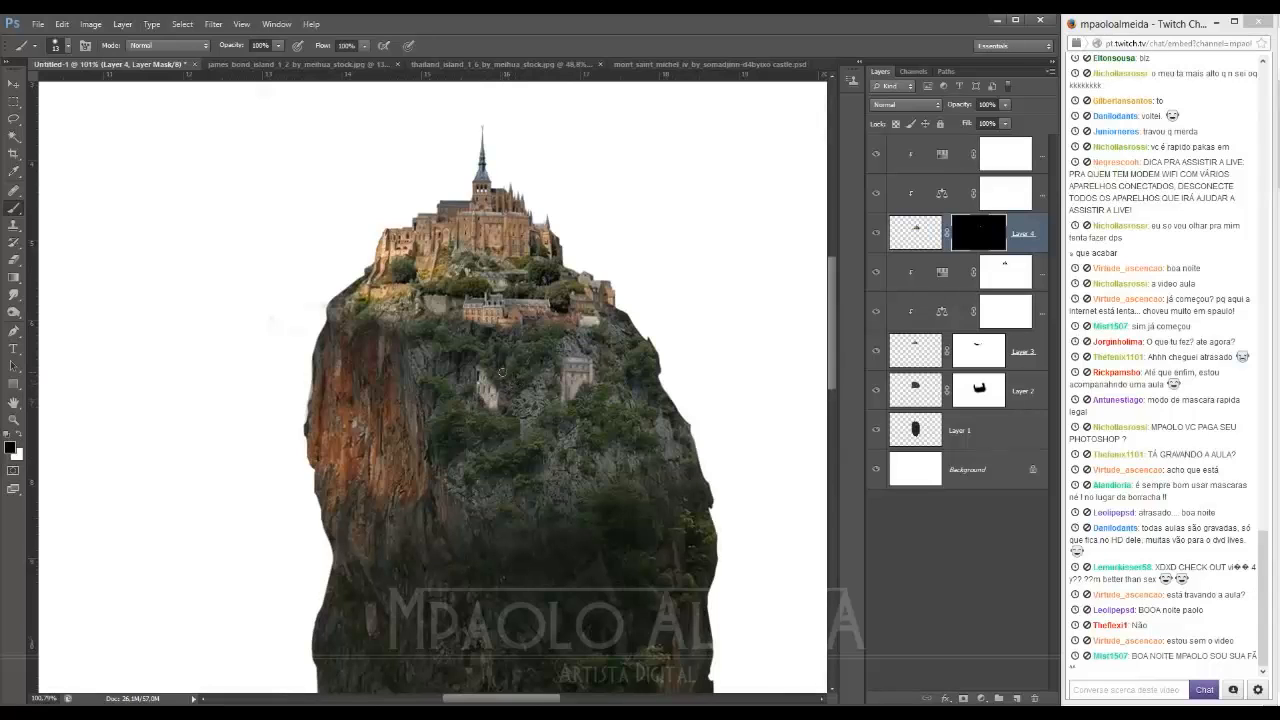
Step: Switch to the lugares image folder in File Explorer and search it for "water"
{"action": "mouse_move", "coordinate": [97, 712]}
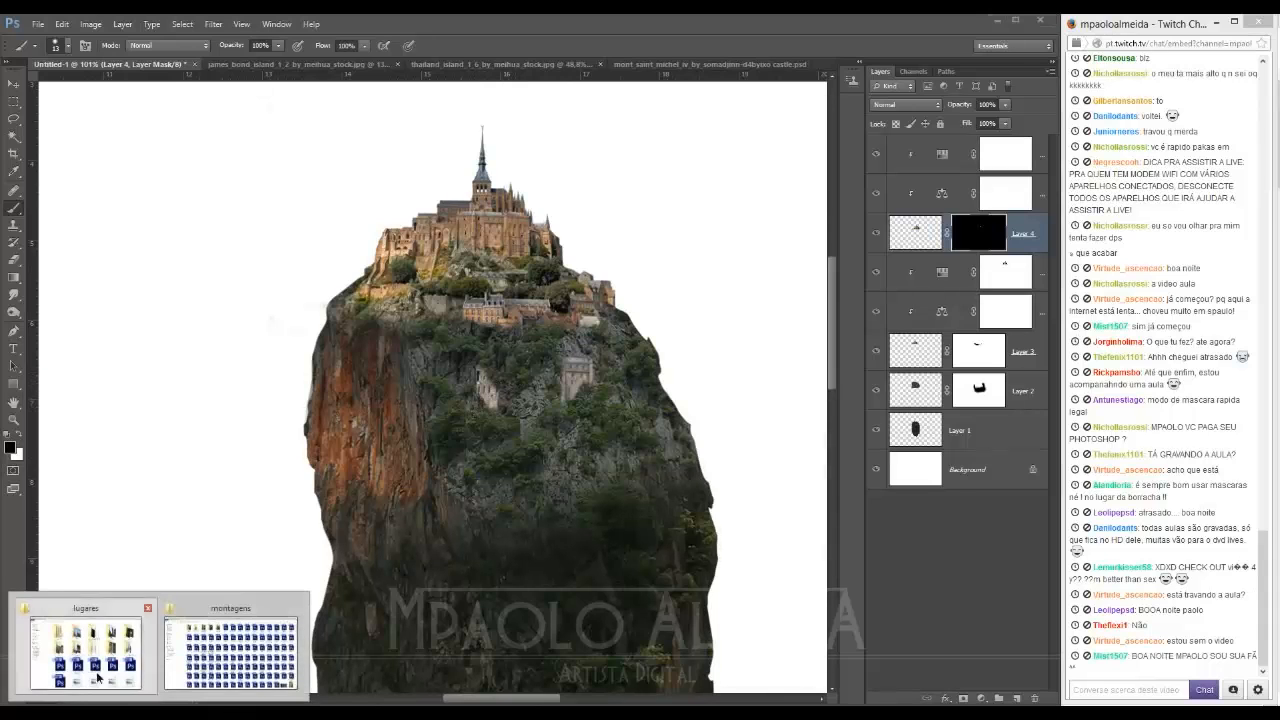
{"action": "left_click", "coordinate": [99, 677]}
{"action": "left_click", "coordinate": [960, 61]}
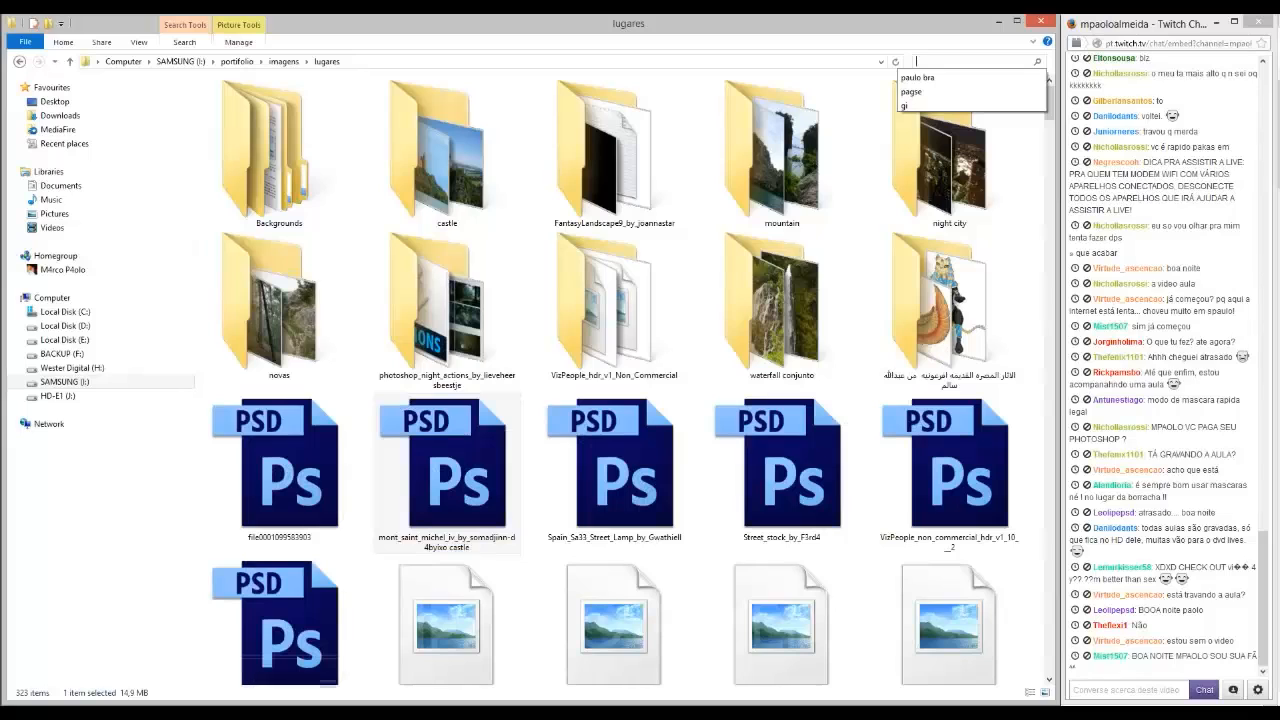
{"action": "type", "text": "wa"}
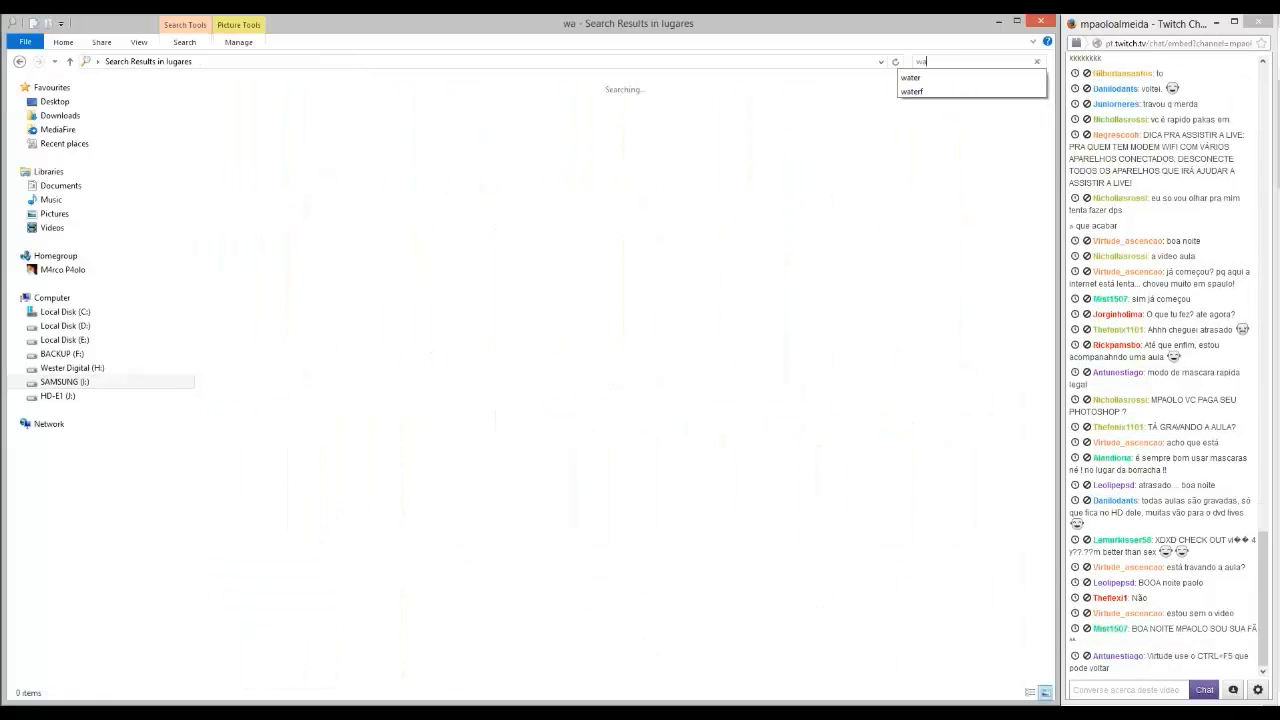
{"action": "type", "text": "ter"}
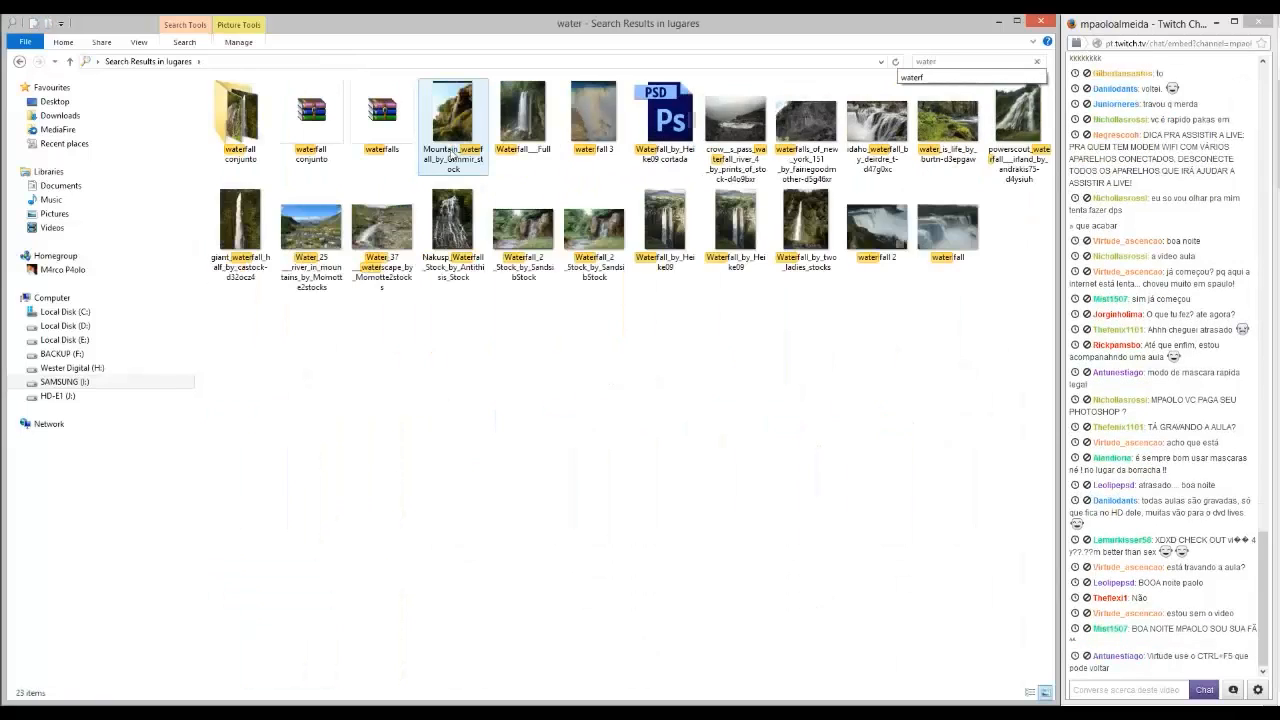
Step: Check the waterfall conjunto folder, return to the search results and open the Waterfall___Full photo in Photoshop
{"action": "double_click", "coordinate": [240, 115]}
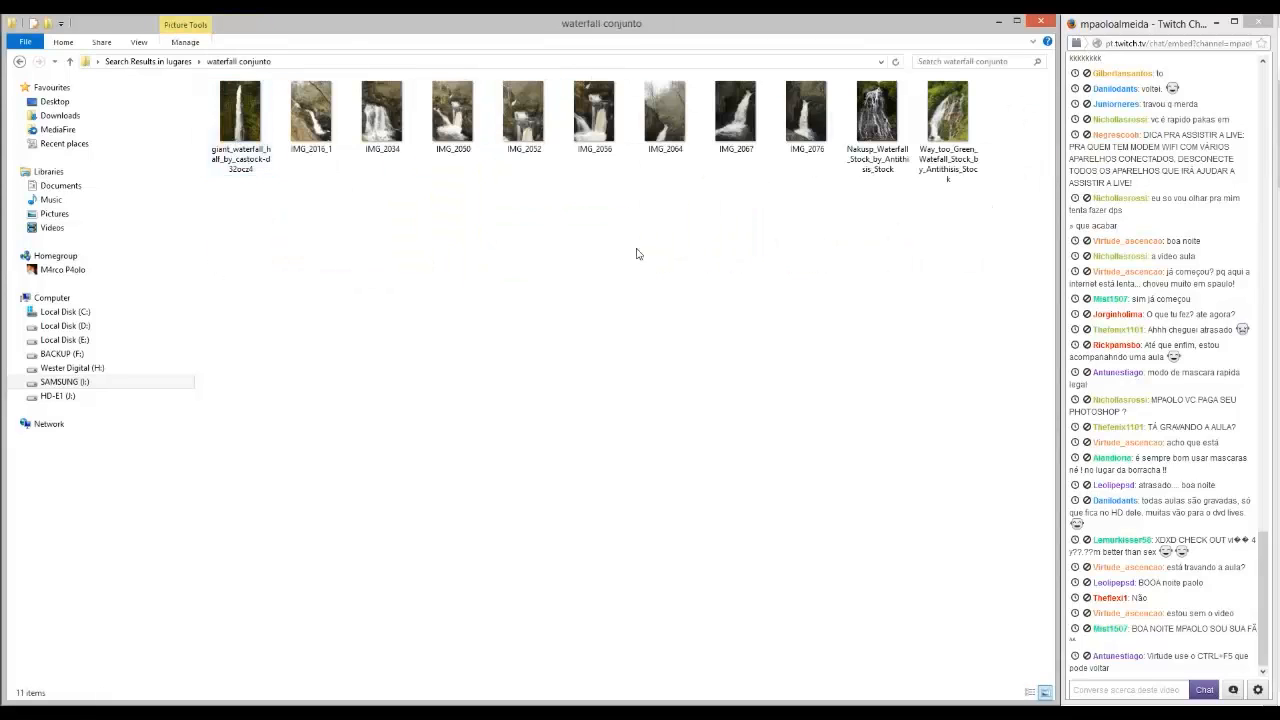
{"action": "left_click", "coordinate": [19, 62]}
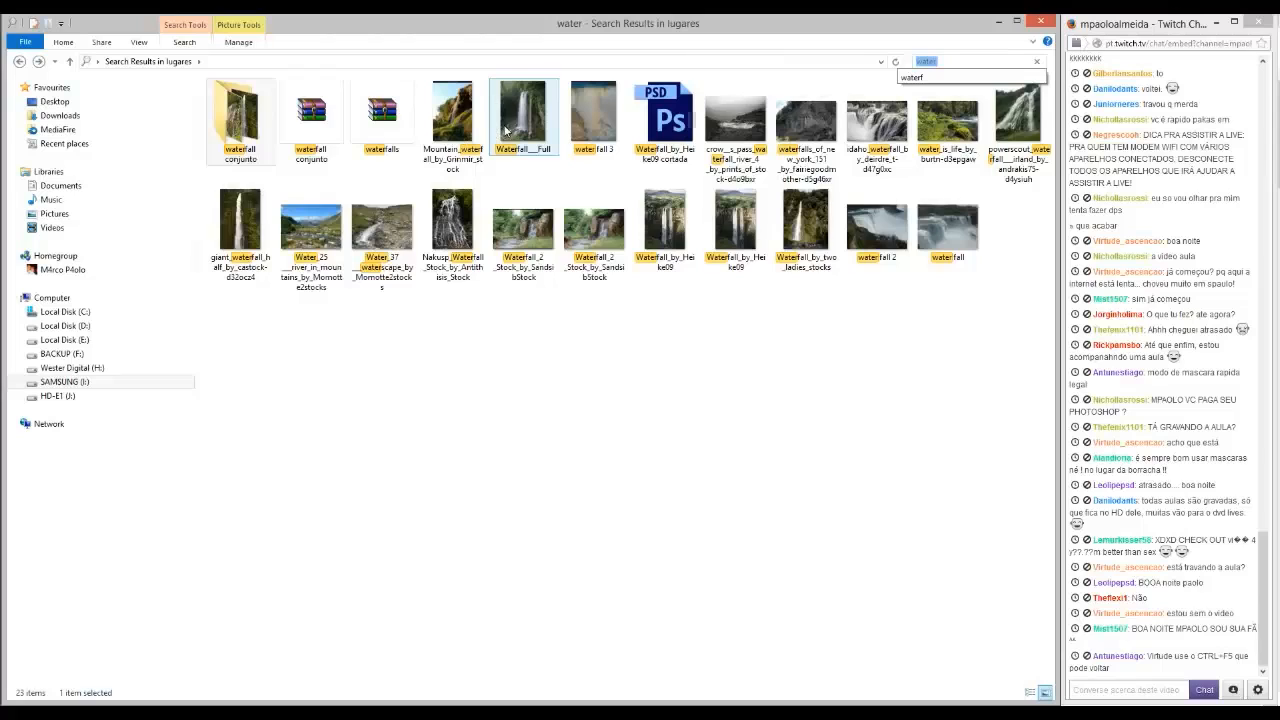
{"action": "left_click_drag", "start_coordinate": [517, 137], "coordinate": [646, 146]}
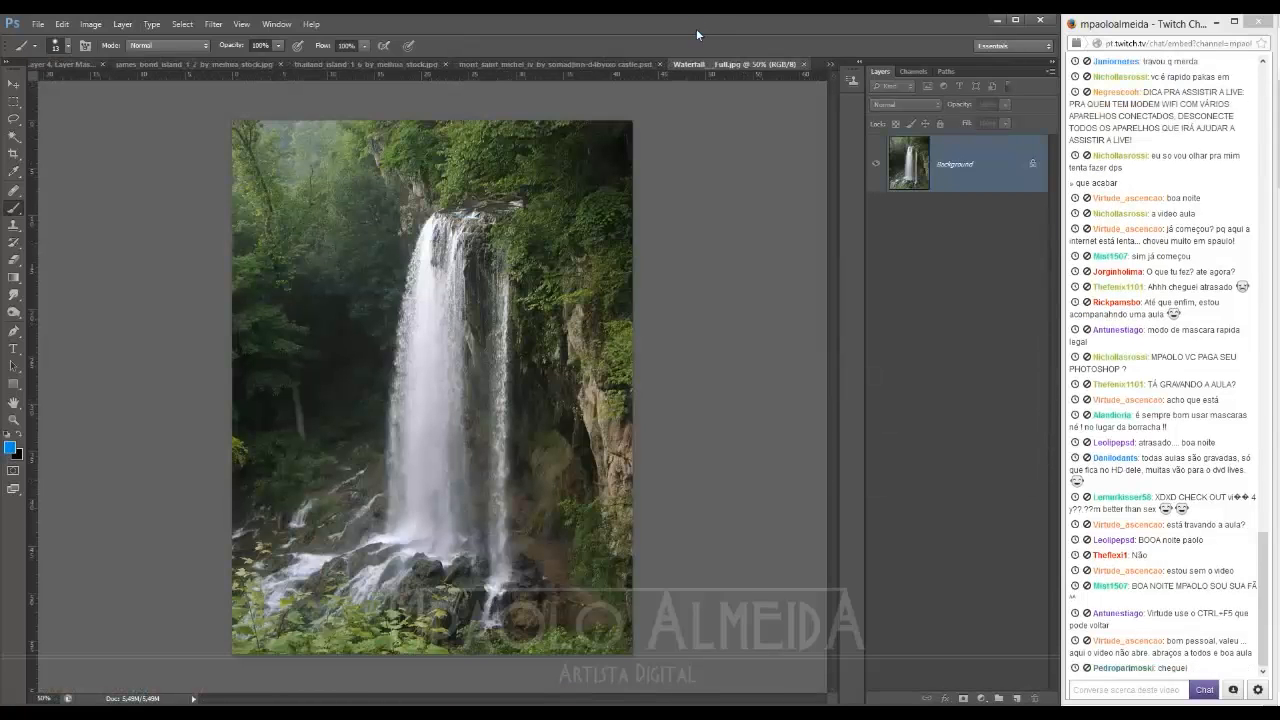
Step: Save the mountain composition as "floating mountain" in Photoshop PSD format in the AULAS folder, with Maximize Compatibility on
{"action": "left_click", "coordinate": [89, 63]}
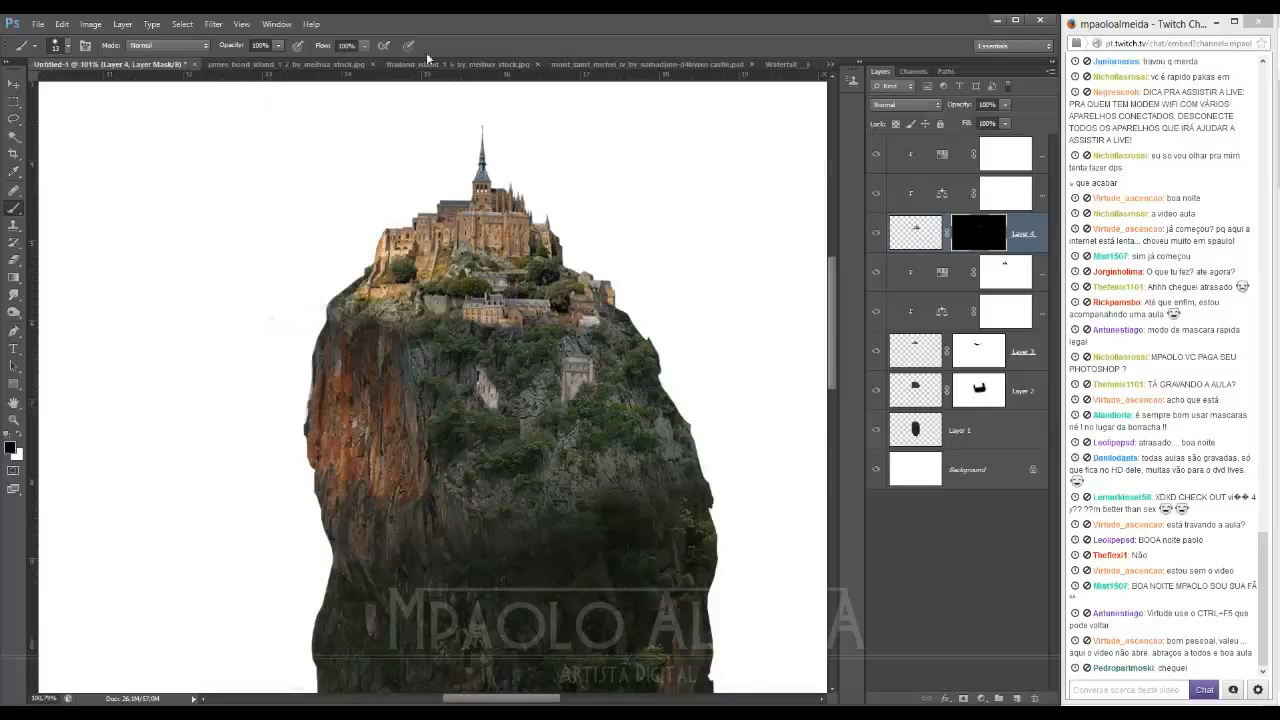
{"action": "key", "text": "ctrl+0"}
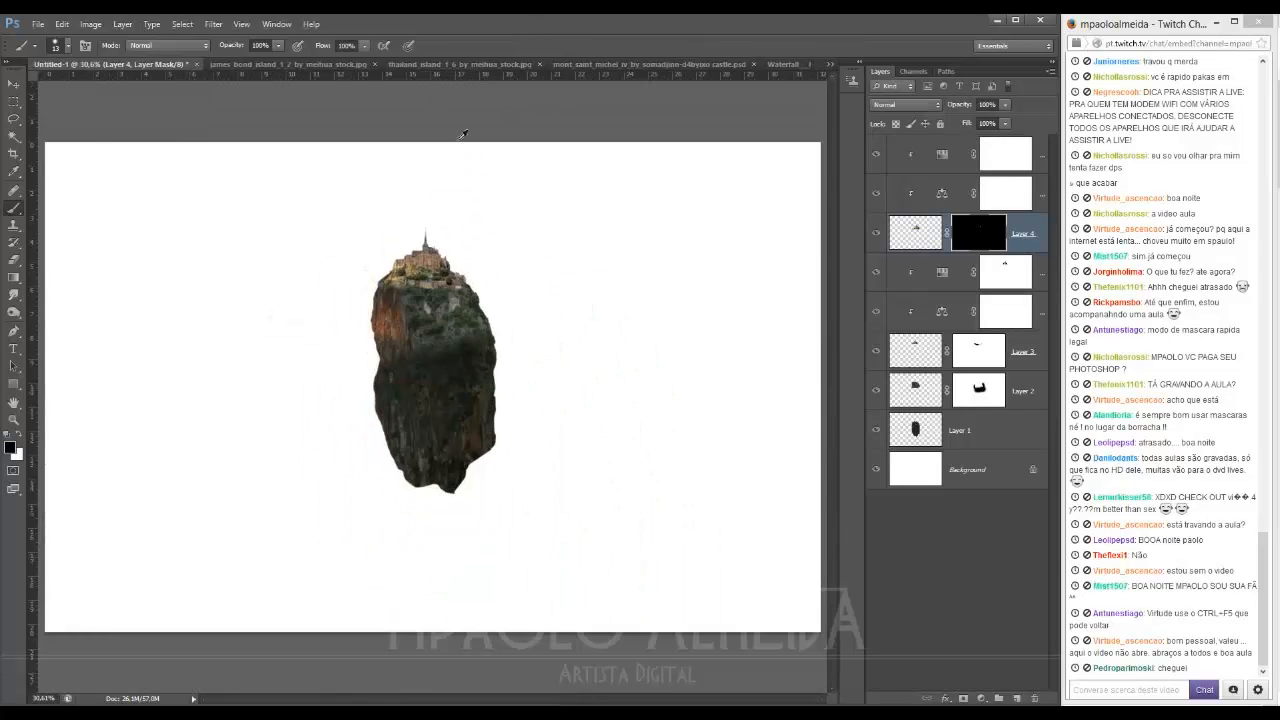
{"action": "scroll", "coordinate": [462, 281], "scroll_direction": "up", "scroll_amount": 4}
{"action": "scroll", "coordinate": [464, 274], "scroll_direction": "up", "scroll_amount": 4}
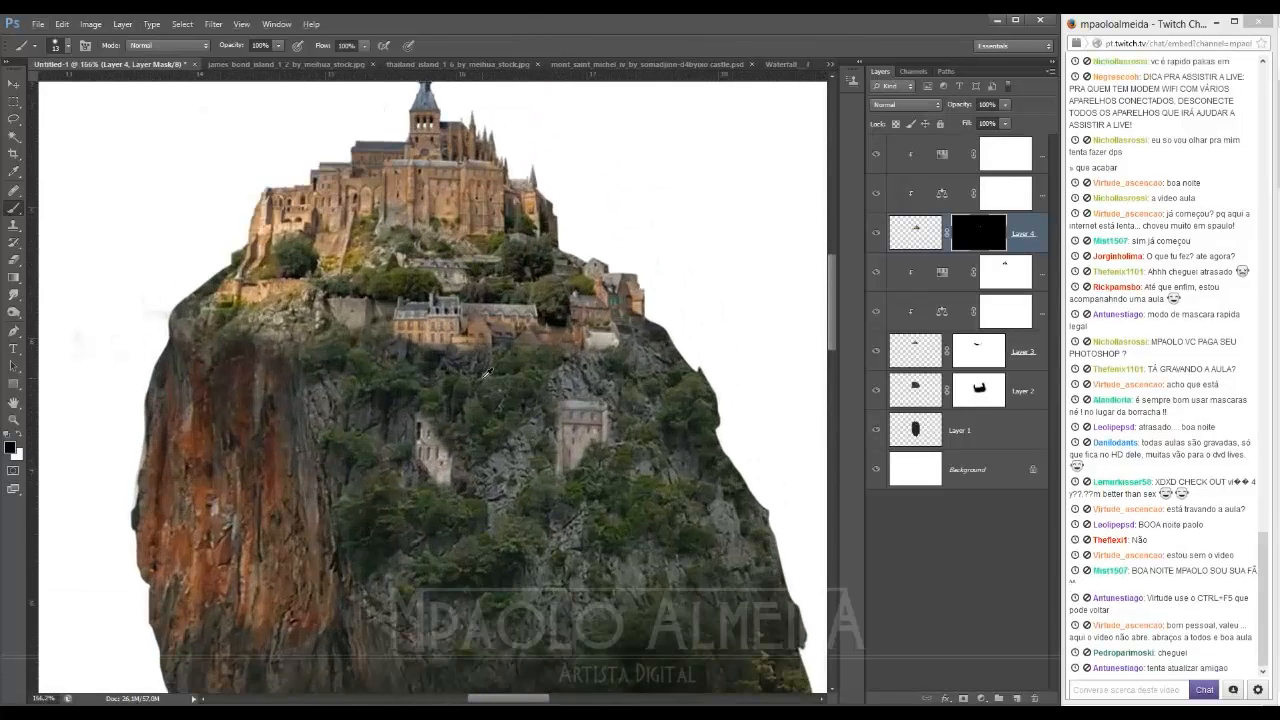
{"action": "key", "text": "ctrl+shift+s"}
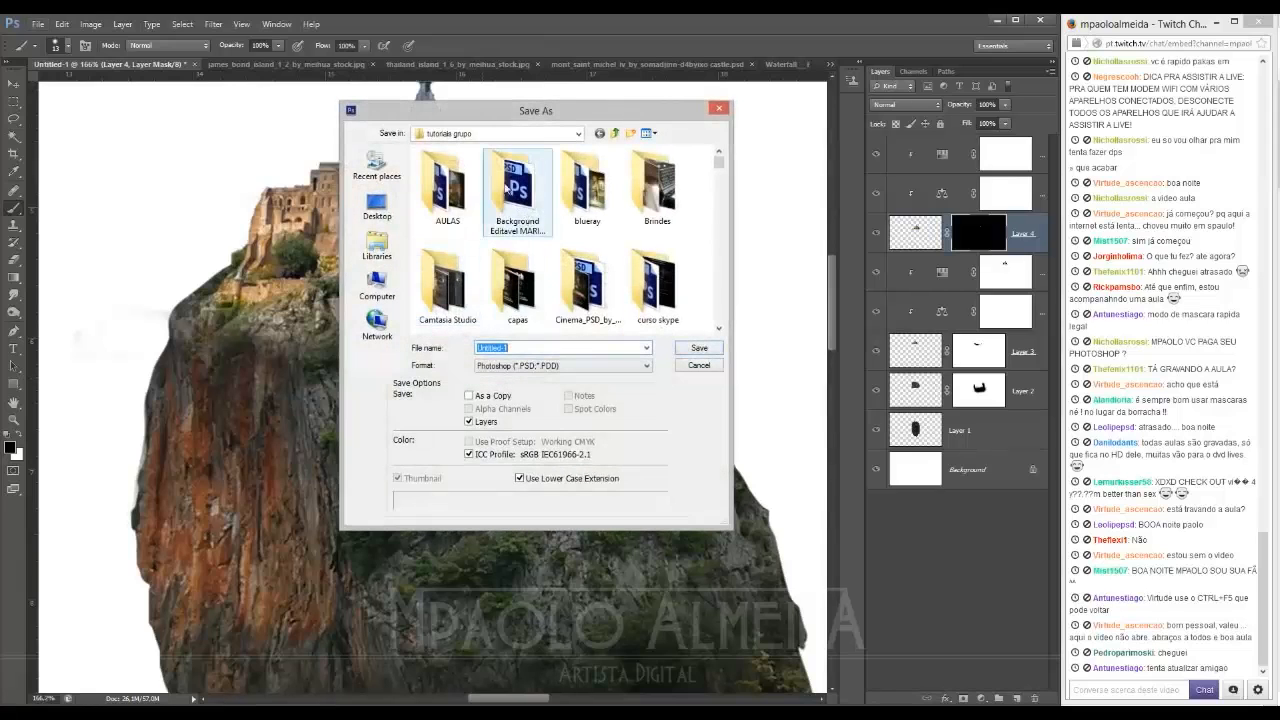
{"action": "left_click", "coordinate": [492, 140]}
{"action": "left_click", "coordinate": [447, 190]}
{"action": "double_click", "coordinate": [447, 190]}
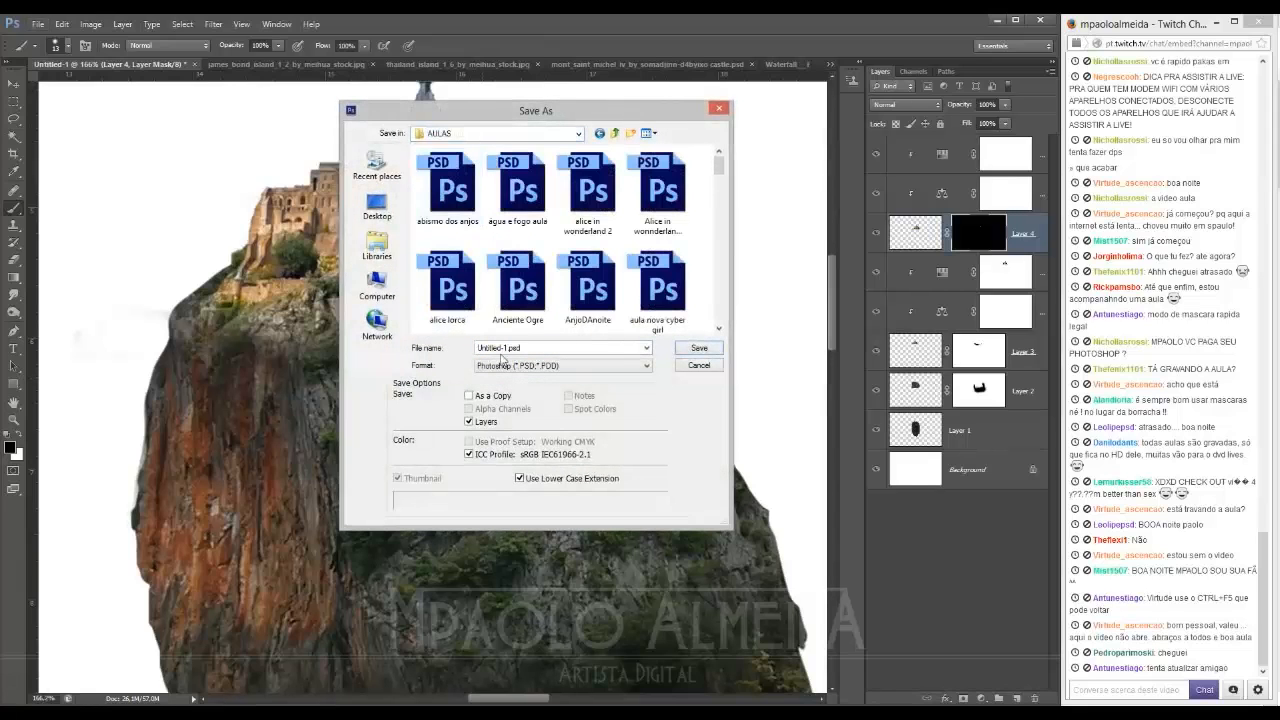
{"action": "type", "text": "flo"}
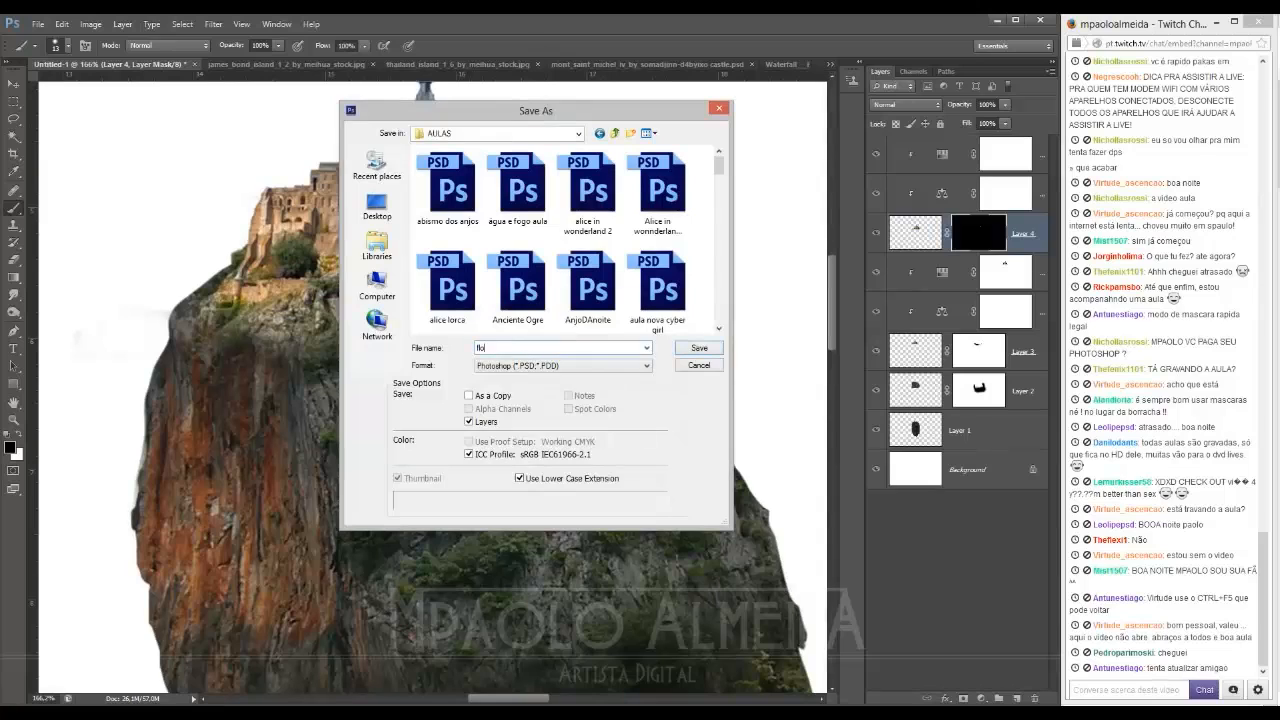
{"action": "type", "text": "ating mountain"}
{"action": "left_click", "coordinate": [700, 347]}
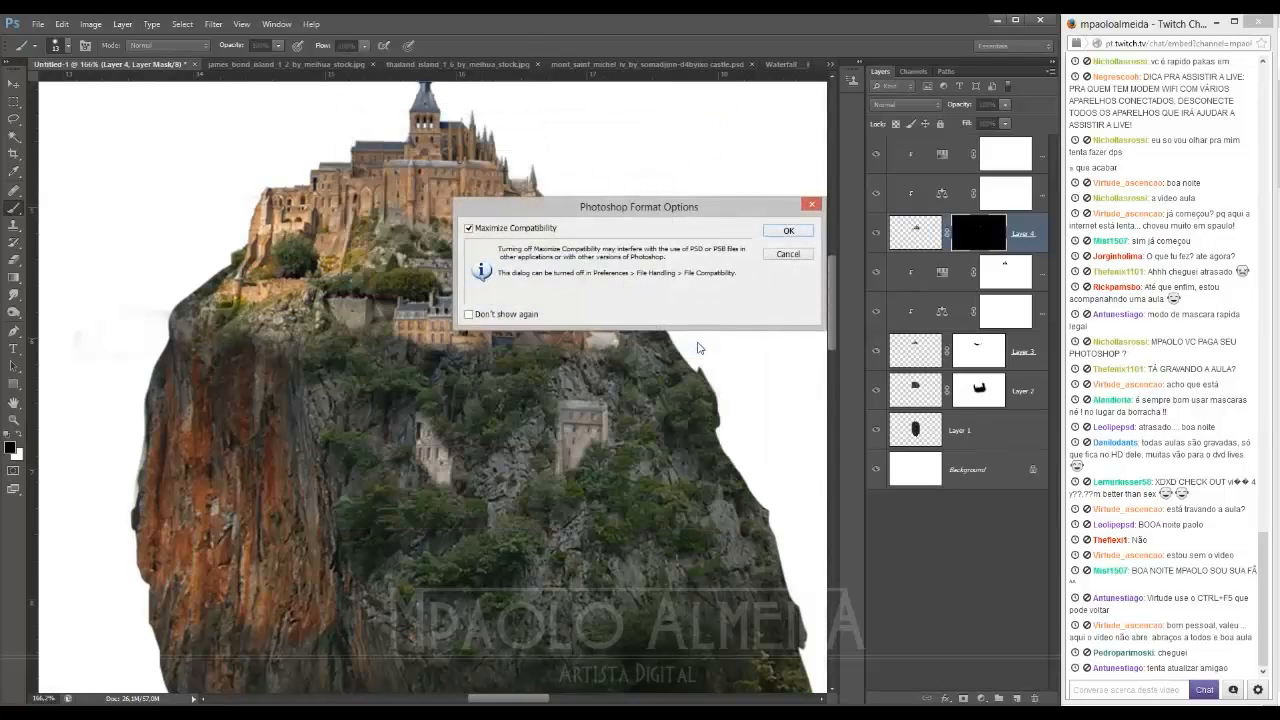
{"action": "left_click", "coordinate": [789, 232]}
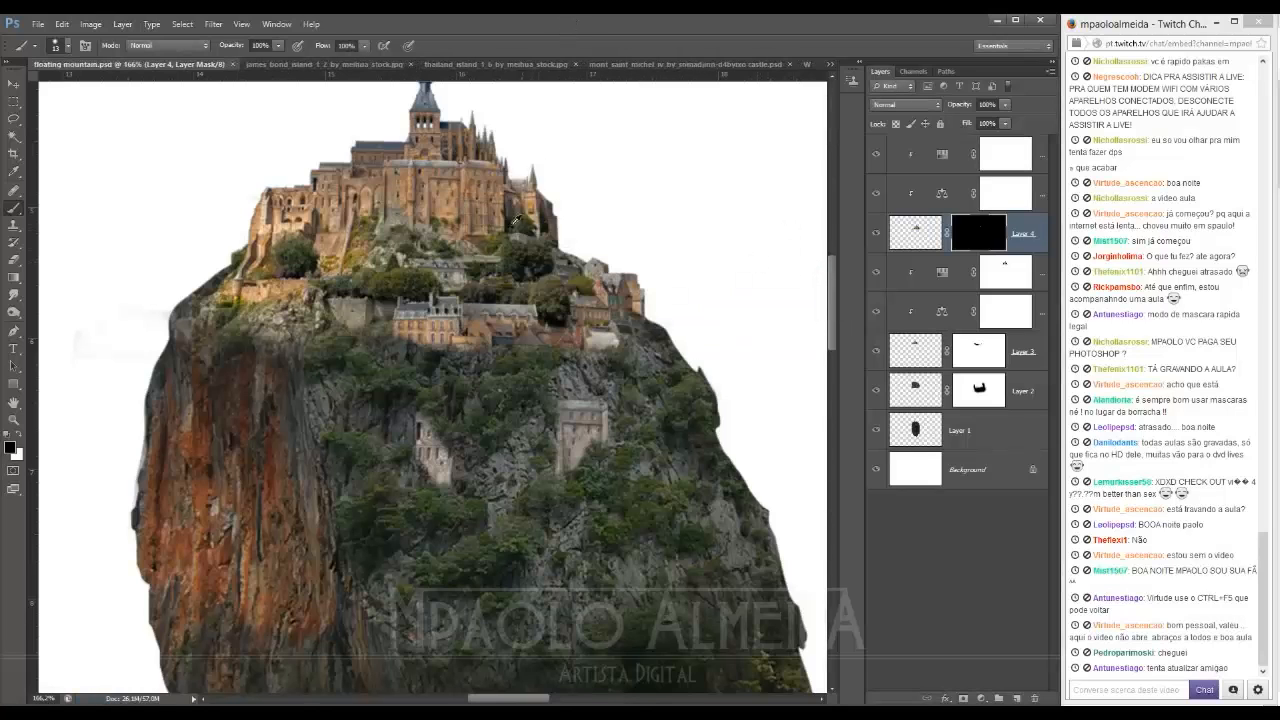
Step: On Layer 4's mask, hide the narrow cliff tower and reveal more of the castle above the wider cliff building
{"action": "scroll", "coordinate": [754, 319], "scroll_direction": "down", "scroll_amount": 3}
{"action": "scroll", "coordinate": [651, 345], "scroll_direction": "down", "scroll_amount": 5}
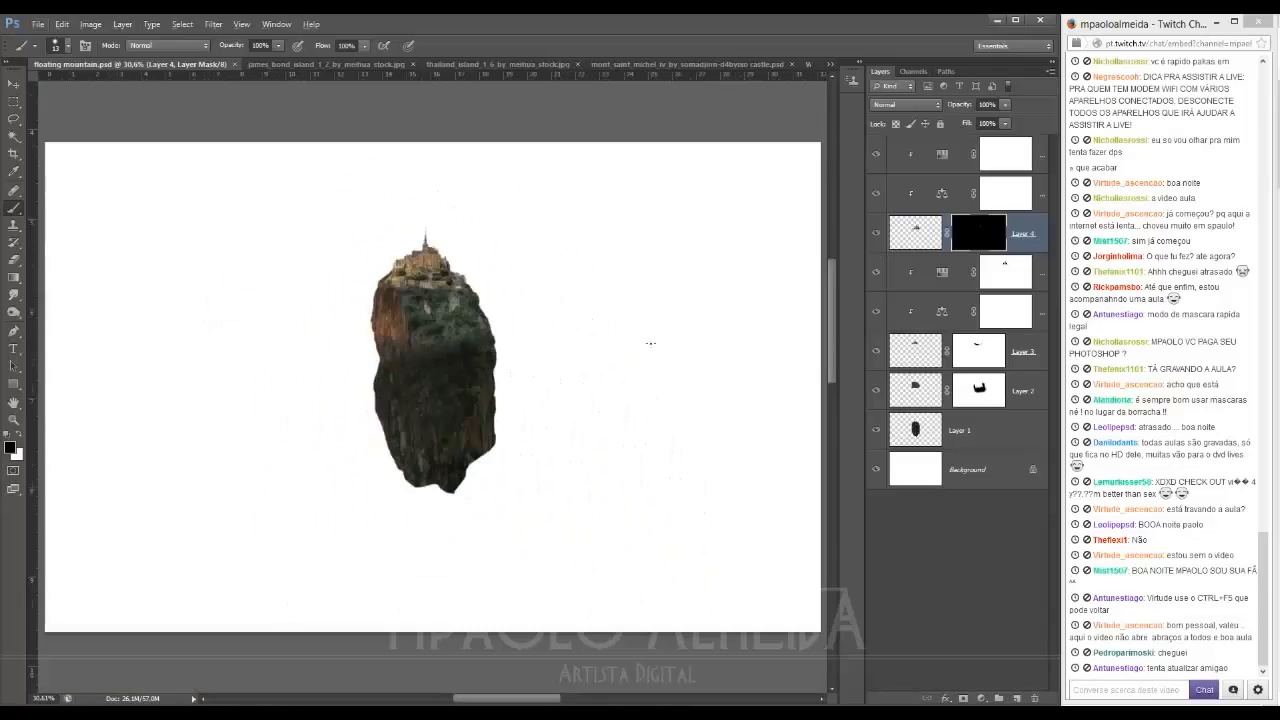
{"action": "scroll", "coordinate": [468, 313], "scroll_direction": "up", "scroll_amount": 6}
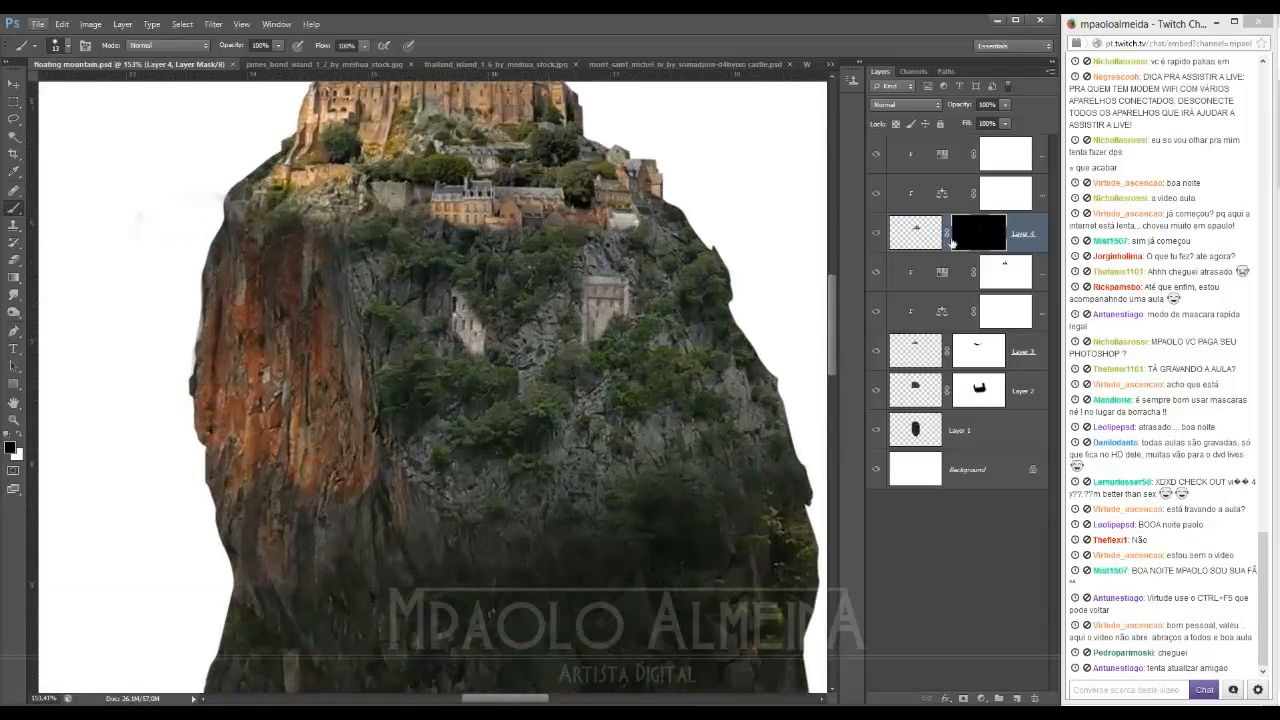
{"action": "left_click", "coordinate": [966, 240]}
{"action": "key", "text": "x"}
{"action": "mouse_move", "coordinate": [451, 330]}
{"action": "left_mouse_down"}
{"action": "mouse_move", "coordinate": [470, 294]}
{"action": "mouse_move", "coordinate": [495, 353]}
{"action": "mouse_move", "coordinate": [476, 316]}
{"action": "left_mouse_up"}
{"action": "key", "text": "x"}
{"action": "key", "text": "x"}
{"action": "mouse_move", "coordinate": [617, 275]}
{"action": "left_mouse_down"}
{"action": "mouse_move", "coordinate": [606, 234]}
{"action": "mouse_move", "coordinate": [592, 235]}
{"action": "mouse_move", "coordinate": [625, 240]}
{"action": "mouse_move", "coordinate": [630, 283]}
{"action": "left_mouse_up"}
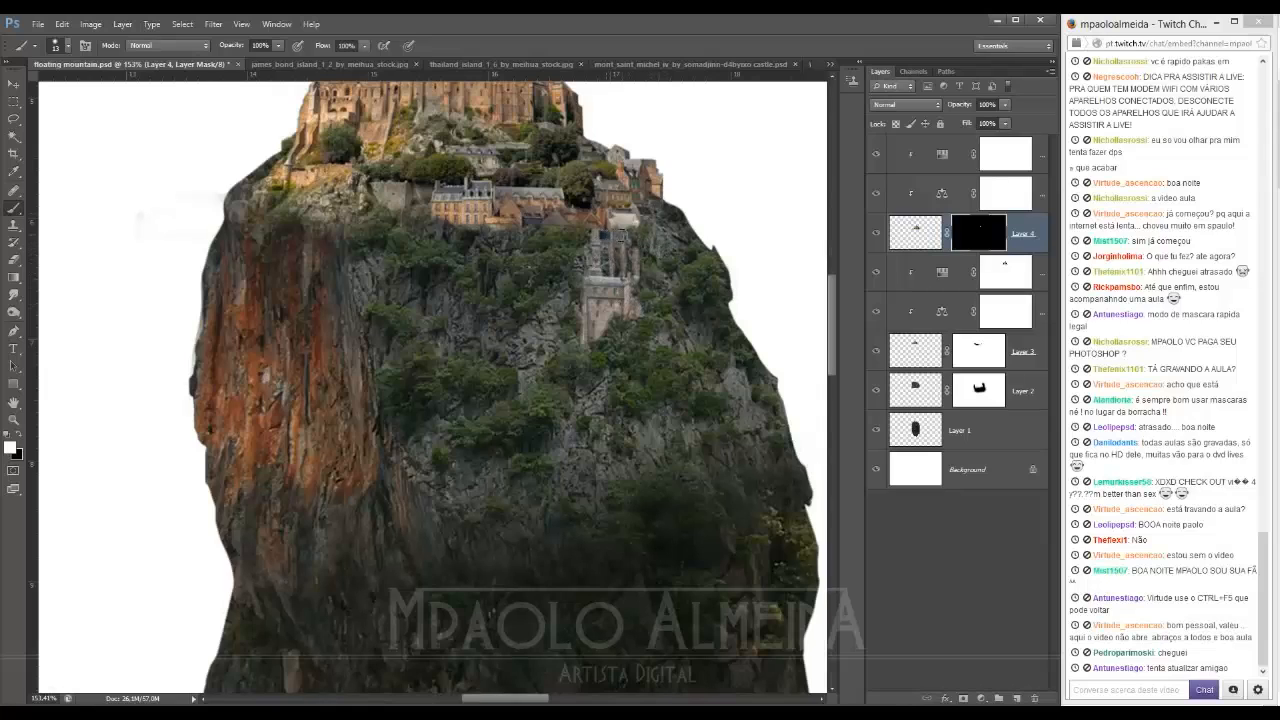
Step: Try revealing a small castle fragment on the rock below the cliff building, and mask it out again
{"action": "scroll", "coordinate": [603, 233], "scroll_direction": "down", "scroll_amount": 3}
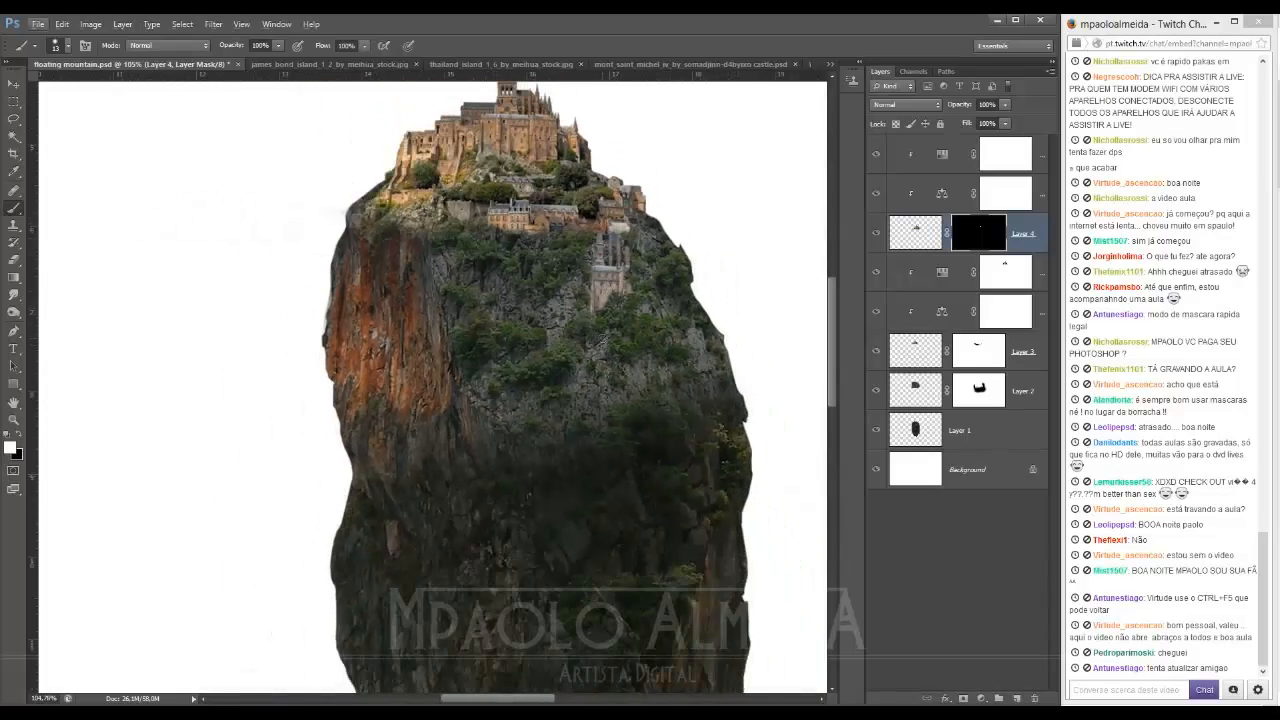
{"action": "key", "text": "x"}
{"action": "scroll", "coordinate": [610, 330], "scroll_direction": "up", "scroll_amount": 2}
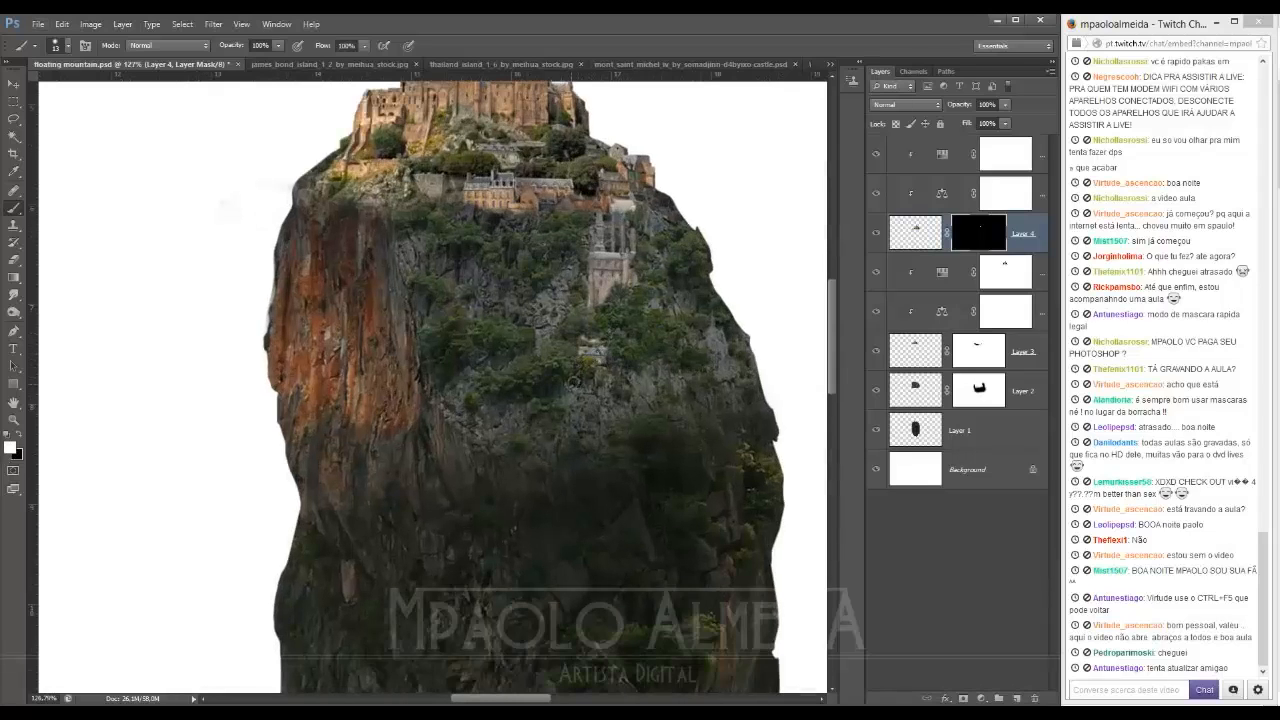
{"action": "key", "text": "x"}
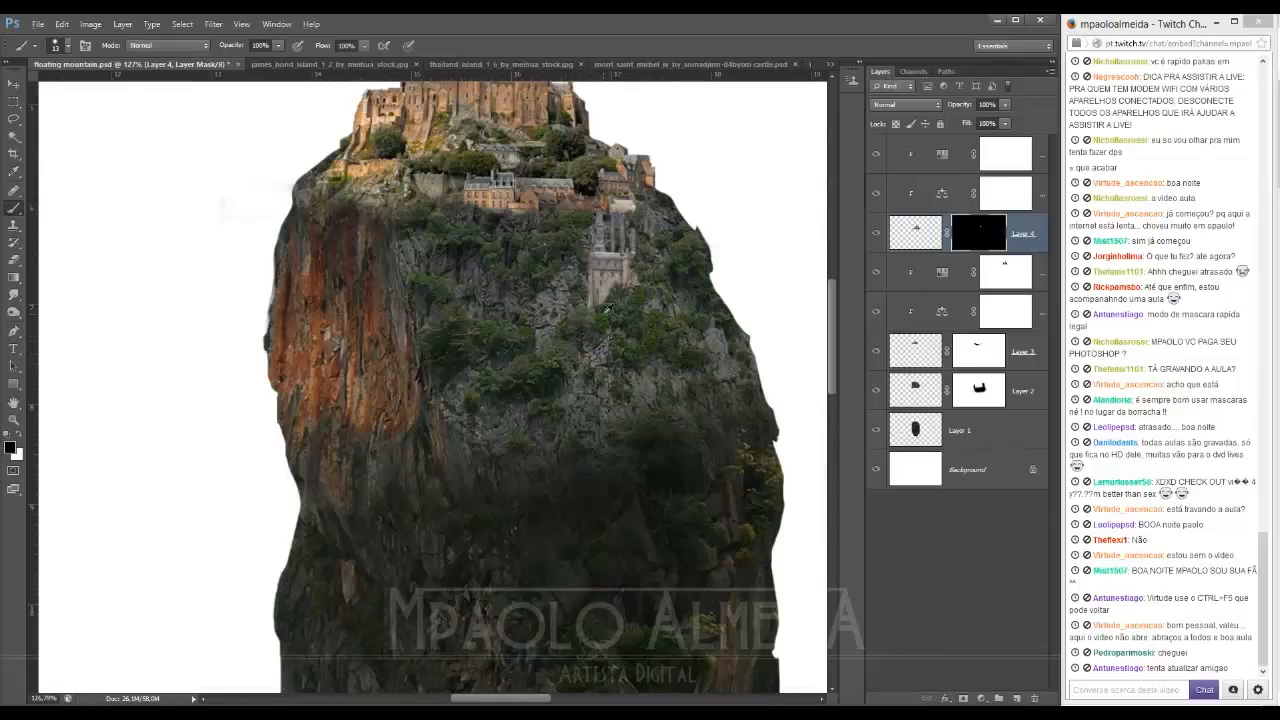
{"action": "scroll", "coordinate": [606, 310], "scroll_direction": "down", "scroll_amount": 2}
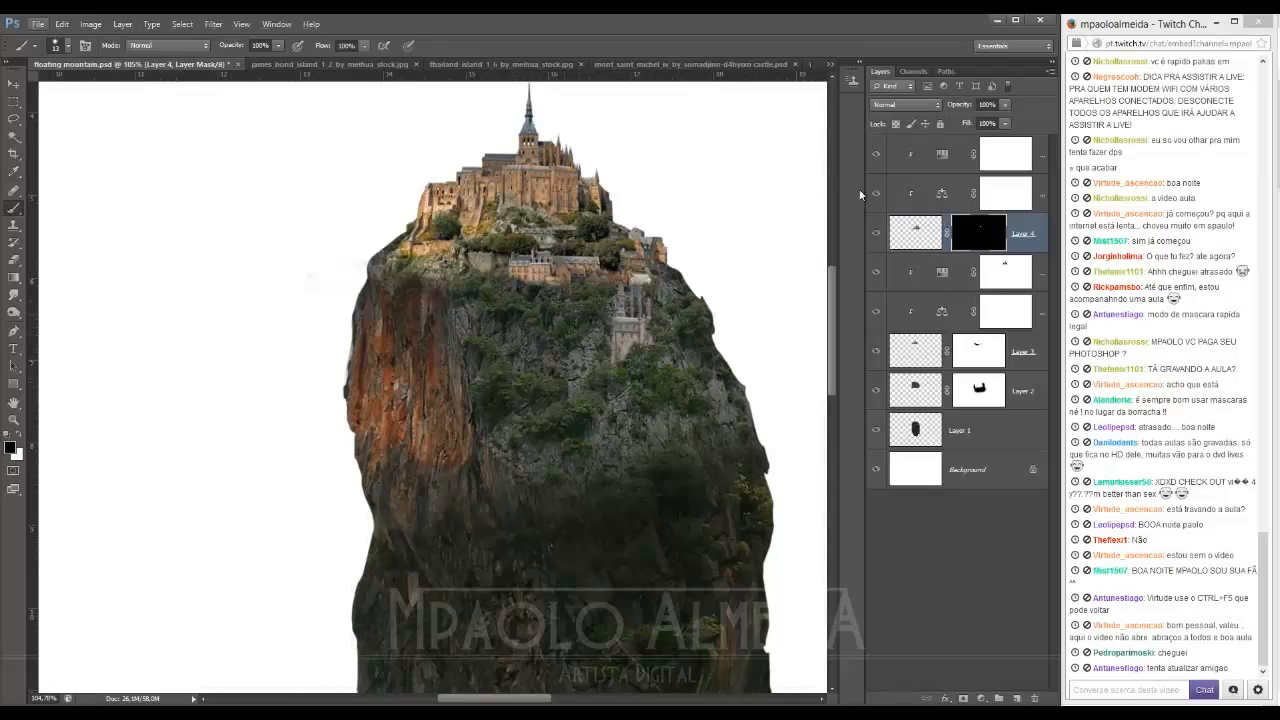
Step: Close the mont_saint_michel castle document, saving its changes
{"action": "left_click", "coordinate": [720, 64]}
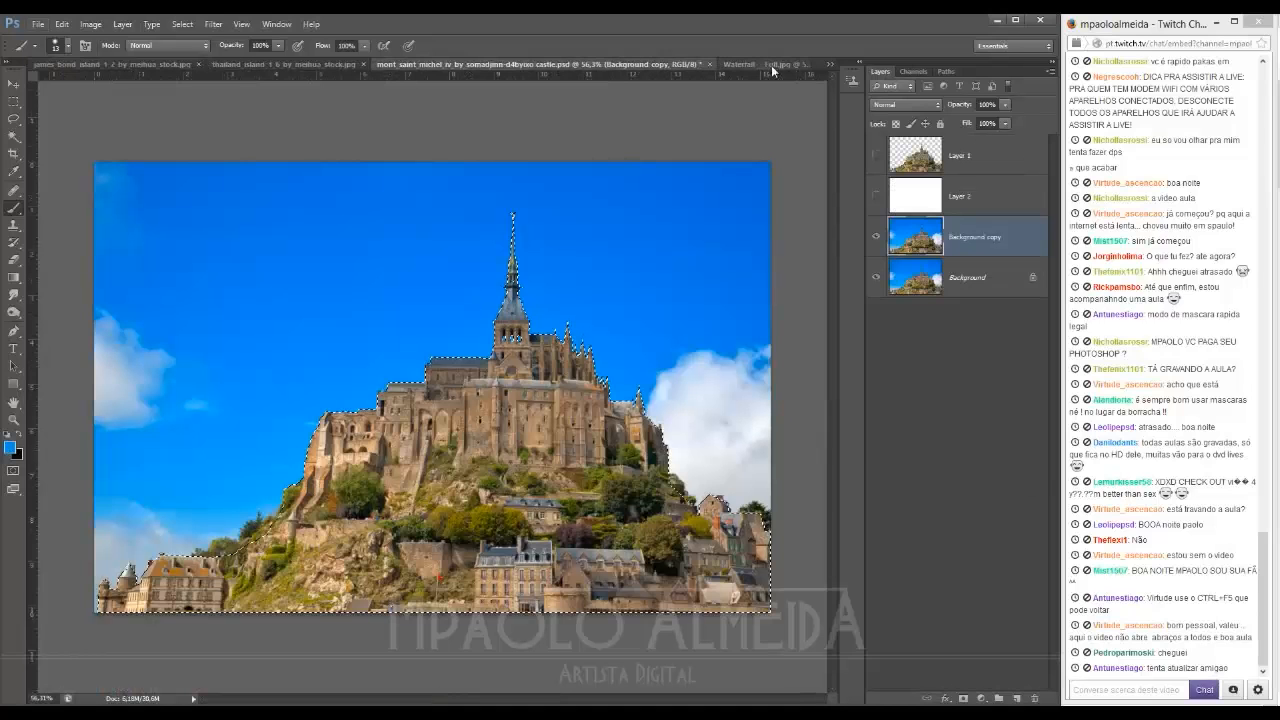
{"action": "left_click", "coordinate": [710, 65]}
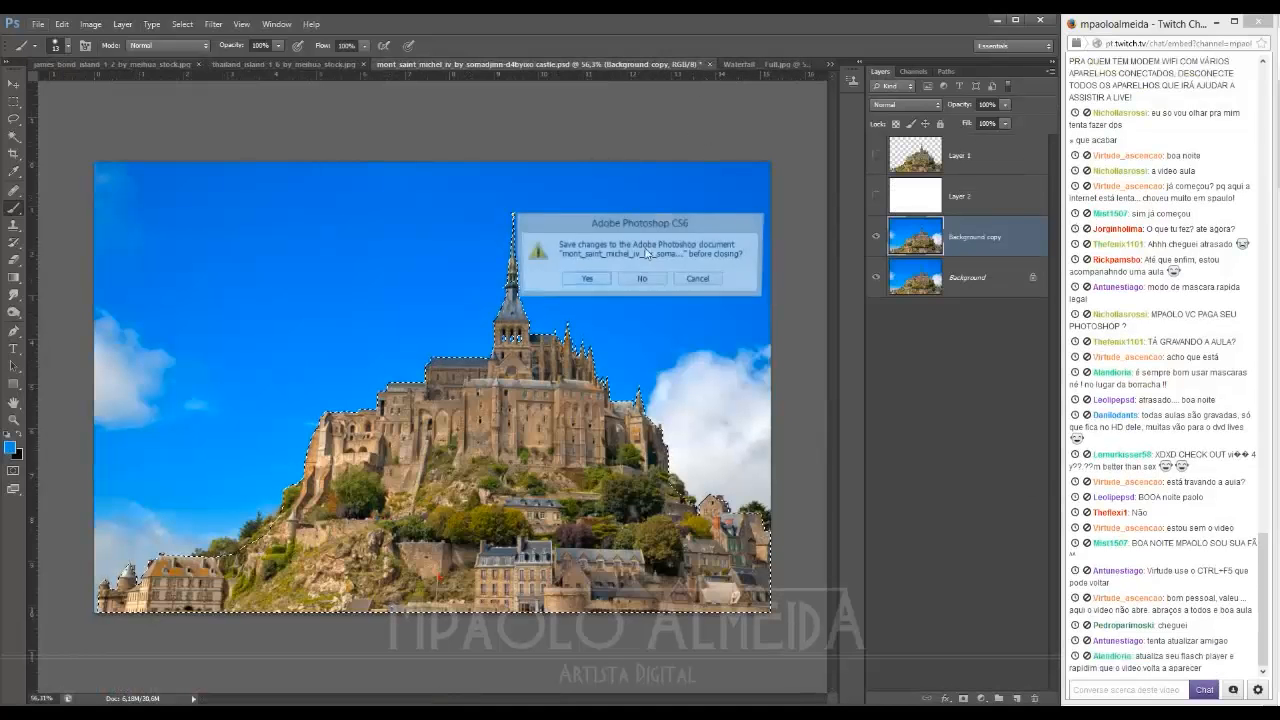
{"action": "left_click", "coordinate": [587, 275]}
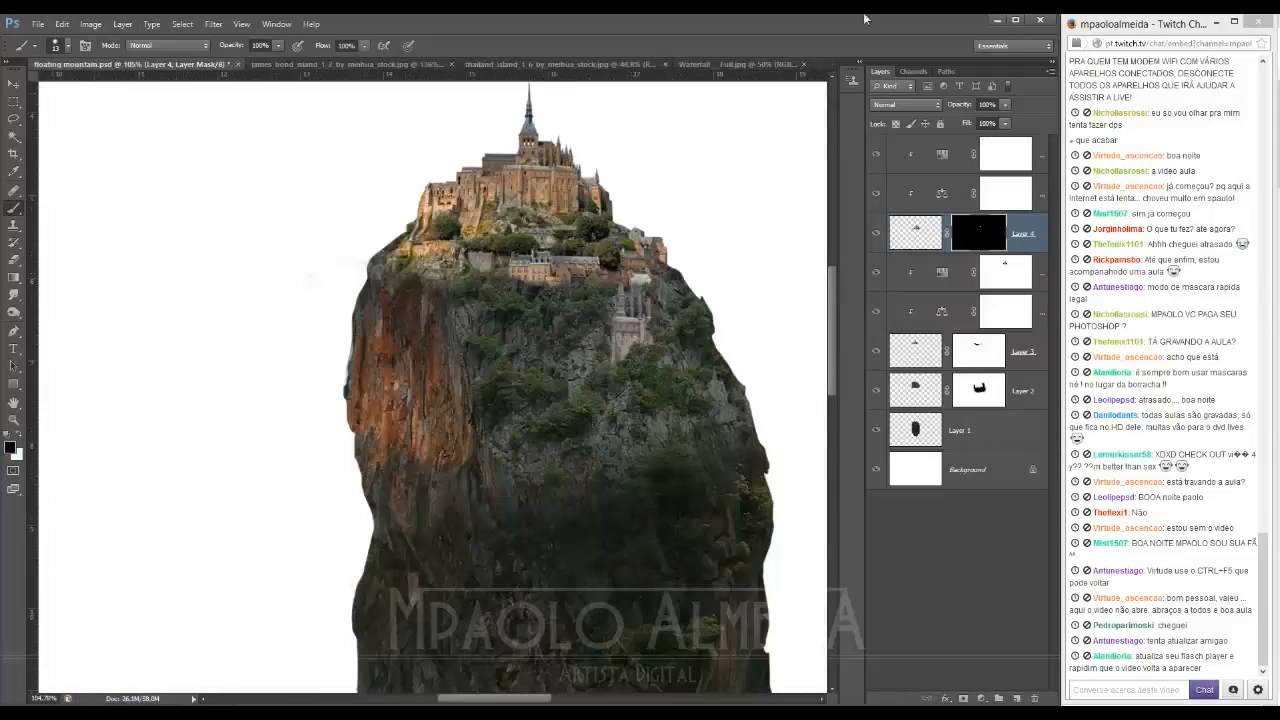
Step: Compare the Red, Green and Blue channels of the Waterfall___Full photo for contrast between the water and its surroundings
{"action": "left_click", "coordinate": [715, 64]}
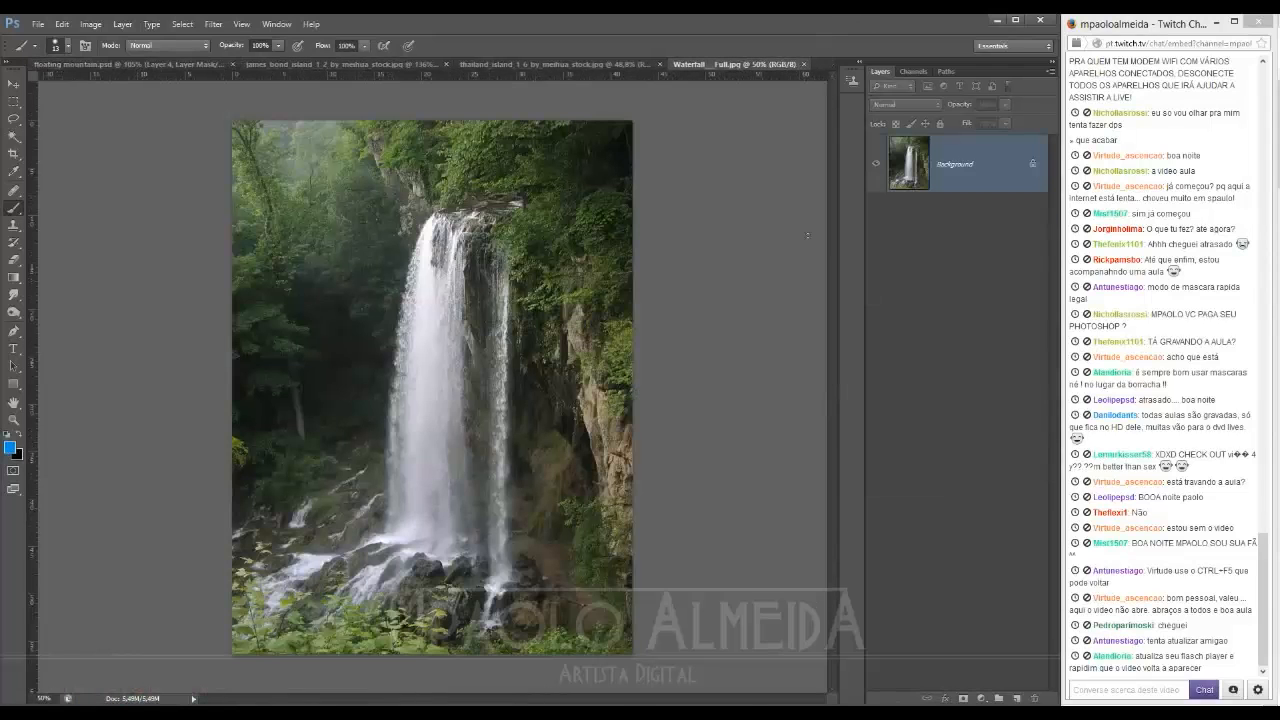
{"action": "left_click", "coordinate": [920, 72]}
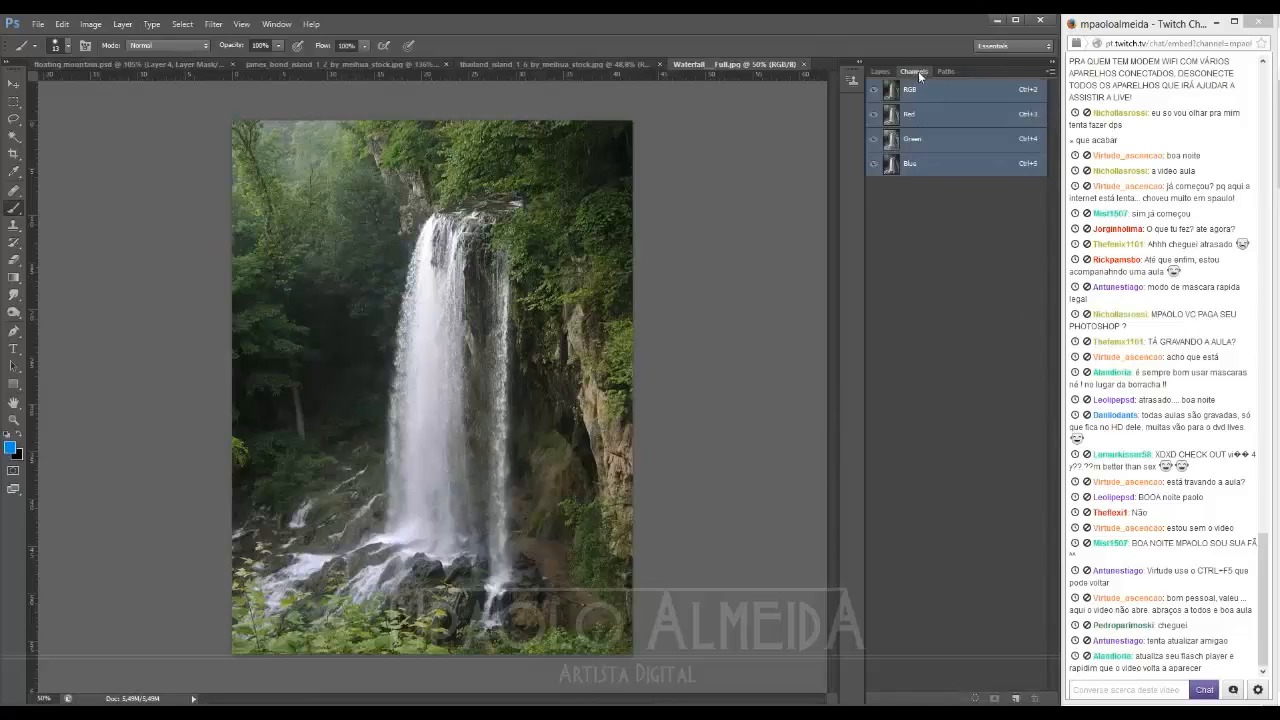
{"action": "left_click", "coordinate": [925, 172]}
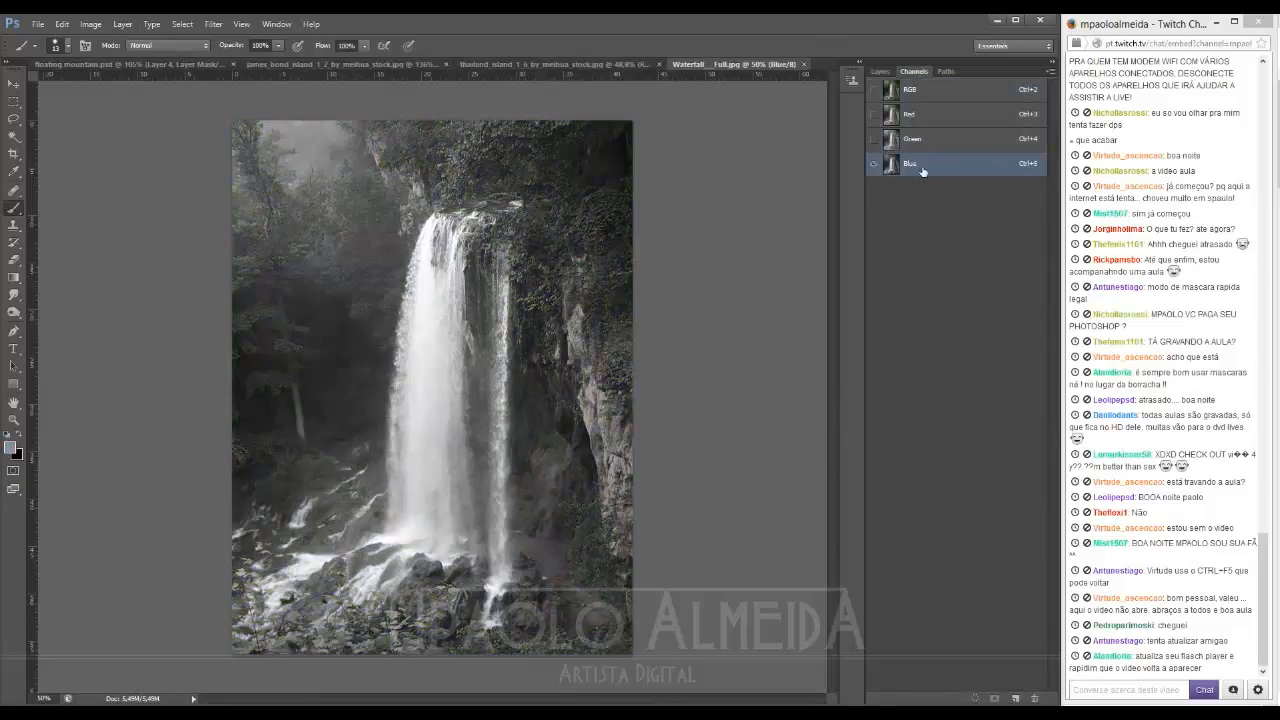
{"action": "right_click", "coordinate": [922, 171]}
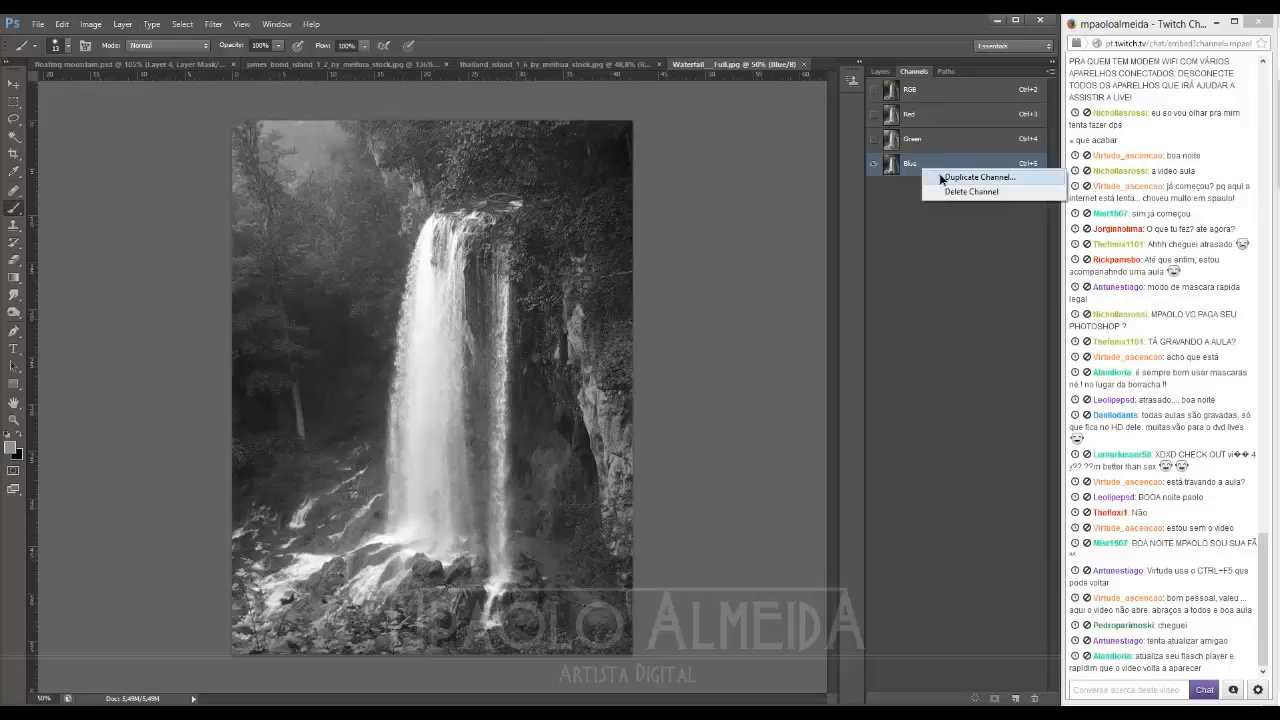
{"action": "left_click", "coordinate": [945, 160]}
{"action": "left_click", "coordinate": [940, 114]}
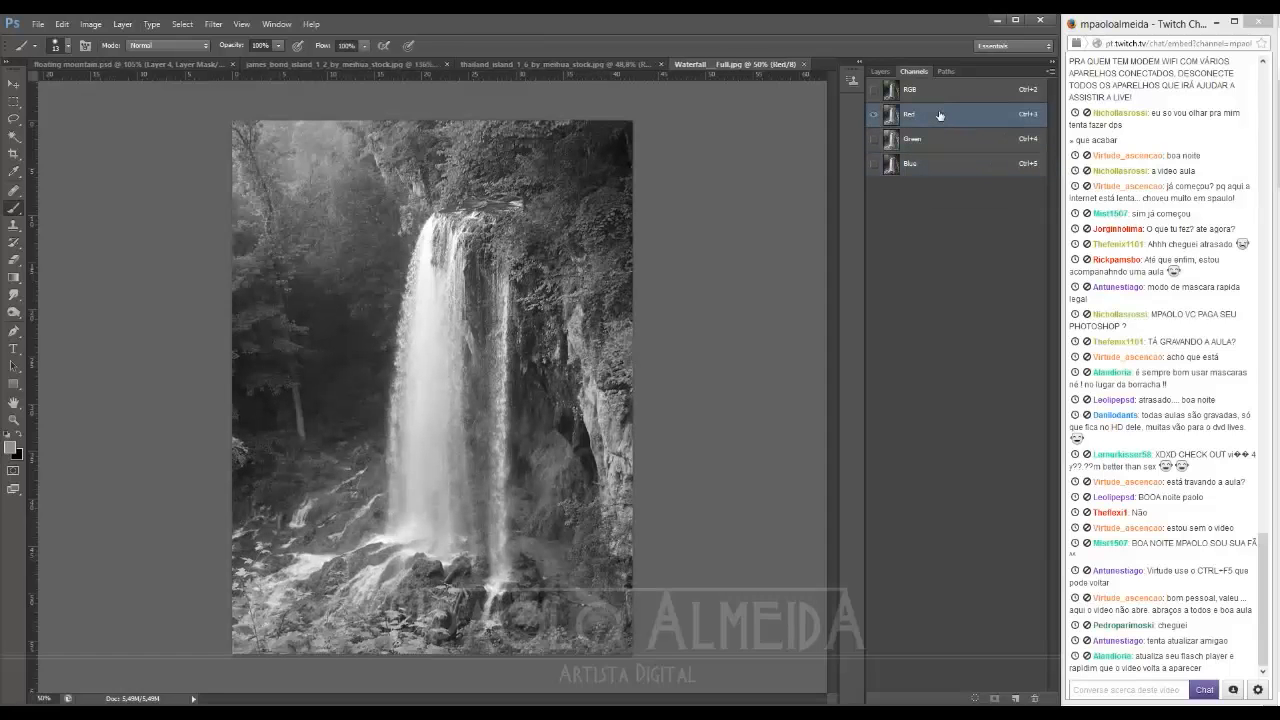
{"action": "left_click", "coordinate": [932, 143]}
{"action": "left_click", "coordinate": [930, 165]}
{"action": "left_click", "coordinate": [930, 145]}
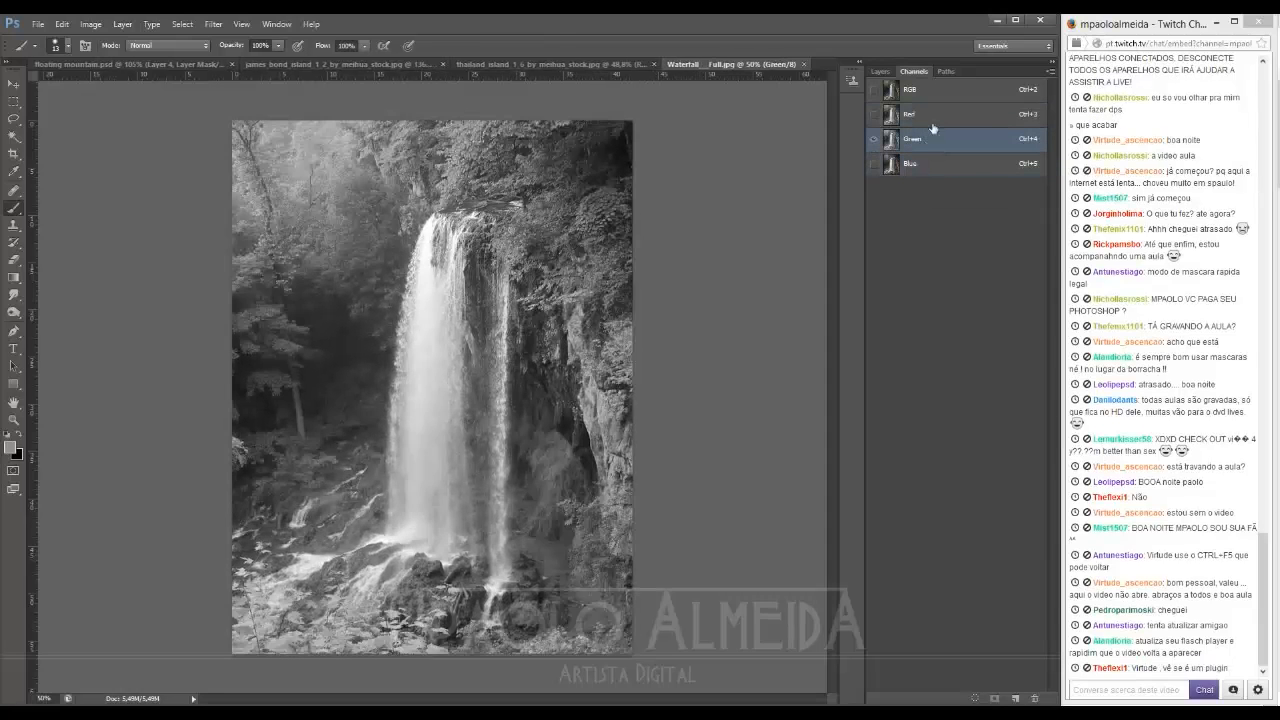
{"action": "left_click", "coordinate": [932, 120]}
{"action": "left_click", "coordinate": [932, 145]}
{"action": "left_click", "coordinate": [932, 163]}
{"action": "left_click", "coordinate": [928, 145]}
{"action": "left_click", "coordinate": [933, 124]}
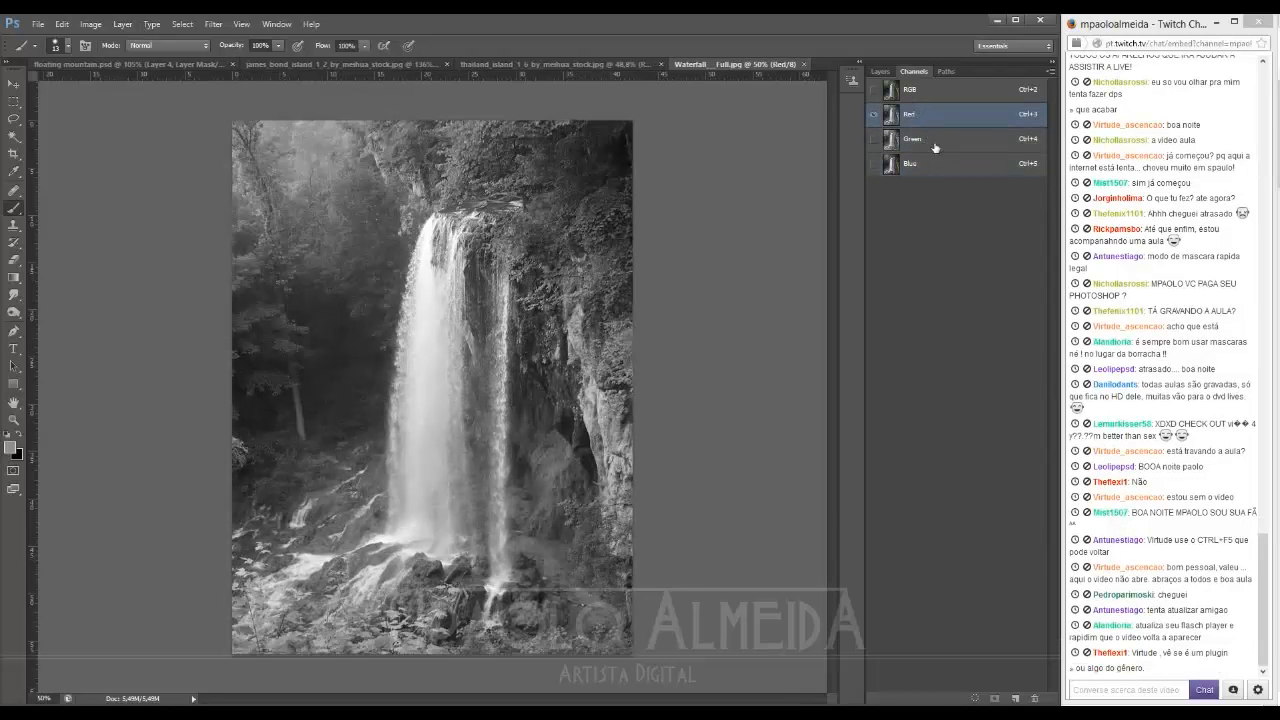
{"action": "left_click", "coordinate": [934, 146]}
{"action": "left_click", "coordinate": [928, 165]}
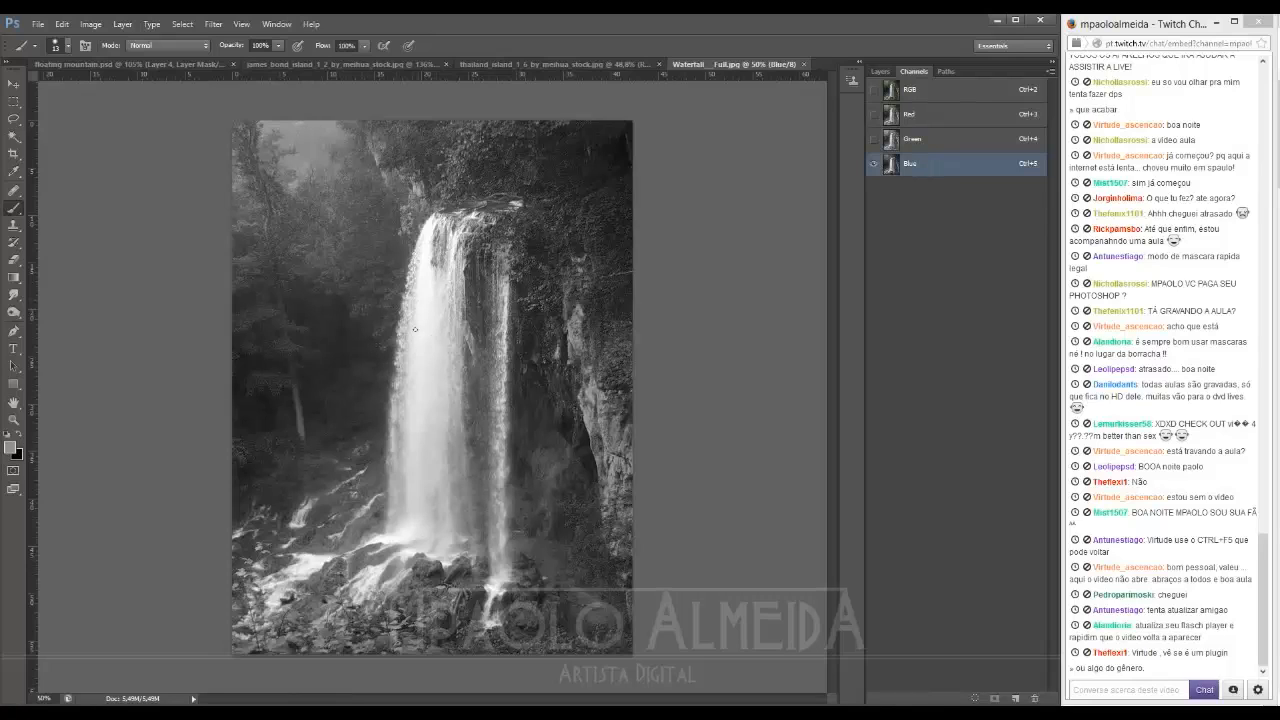
{"action": "left_click", "coordinate": [926, 142]}
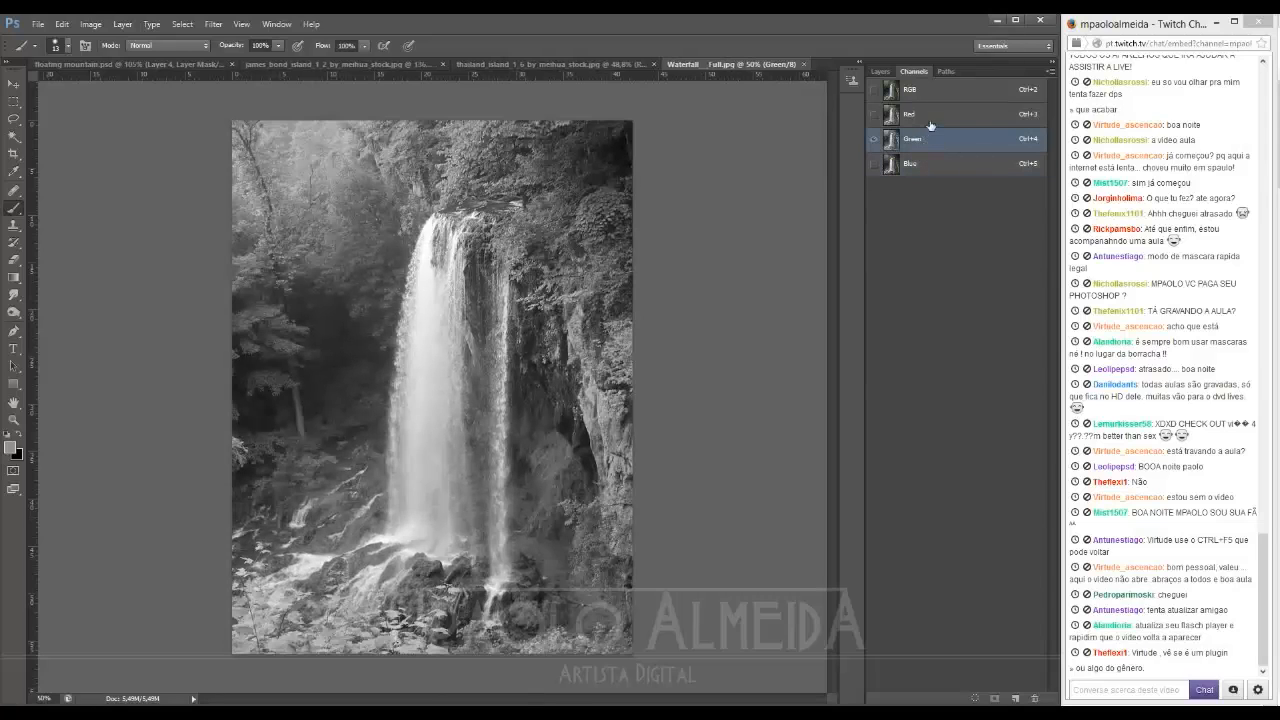
{"action": "left_click", "coordinate": [930, 117]}
Step: Duplicate the Blue channel within the waterfall document and view only the copy
{"action": "left_click", "coordinate": [920, 166]}
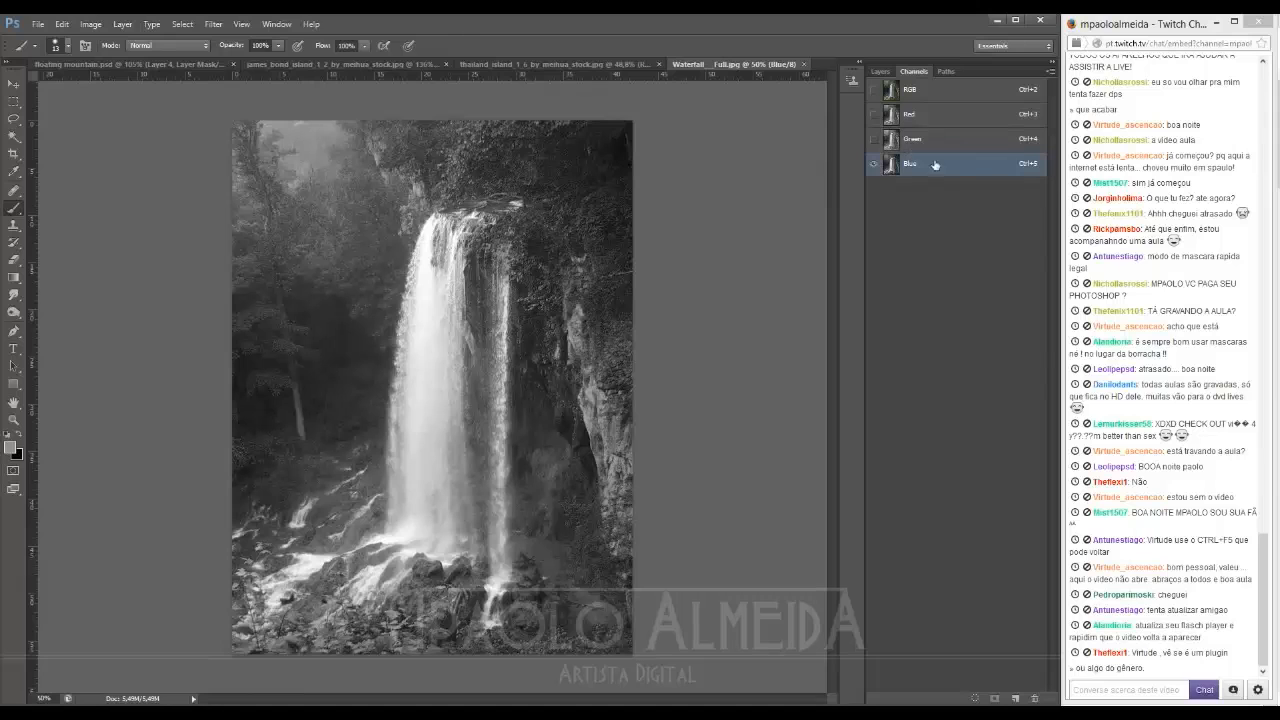
{"action": "right_click", "coordinate": [935, 164]}
{"action": "left_click", "coordinate": [962, 175]}
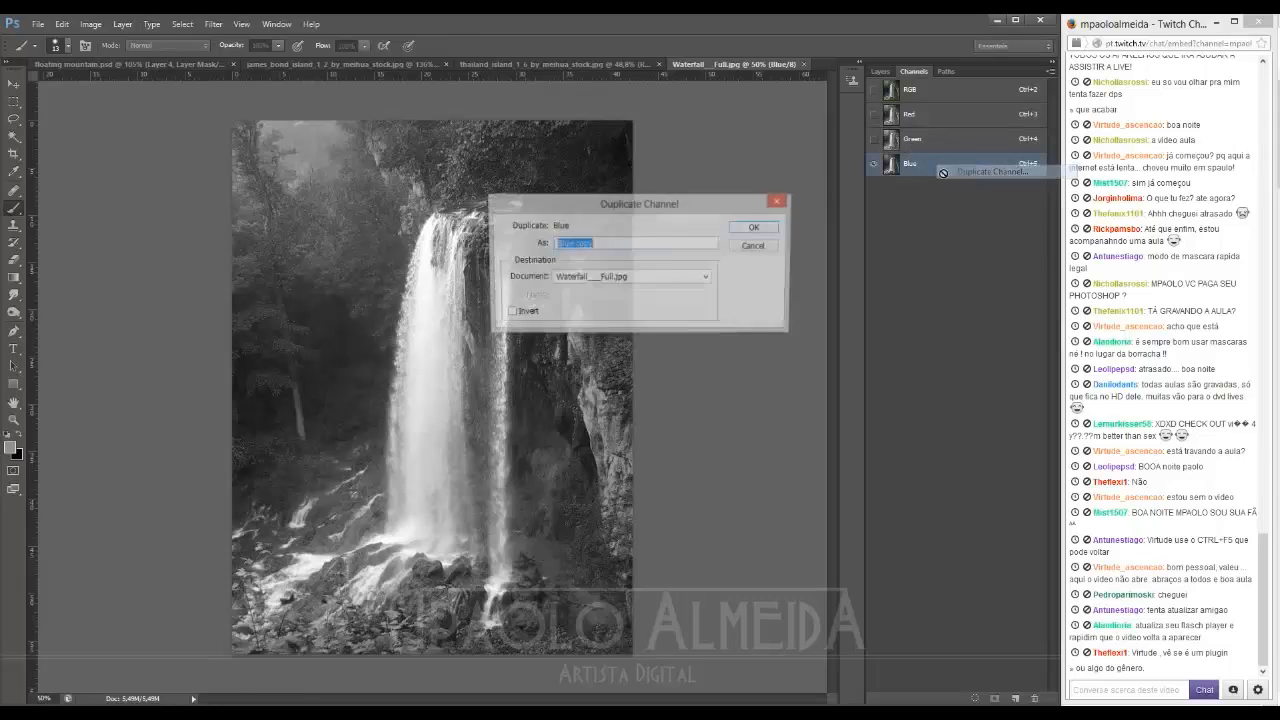
{"action": "left_click", "coordinate": [756, 229]}
{"action": "left_click", "coordinate": [872, 190]}
{"action": "left_click", "coordinate": [875, 166]}
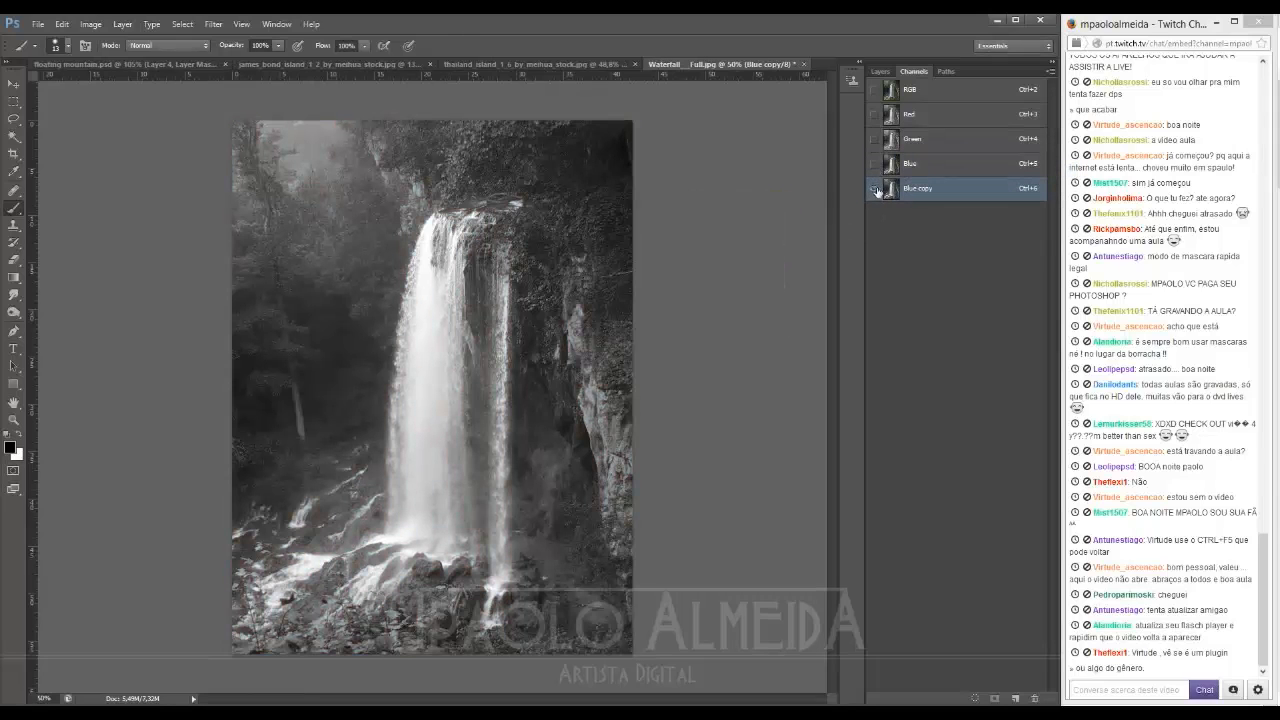
Step: Apply Curves to the channel copy, moving input 107 to output 27 and input 183 to output 199
{"action": "key", "text": "ctrl+m"}
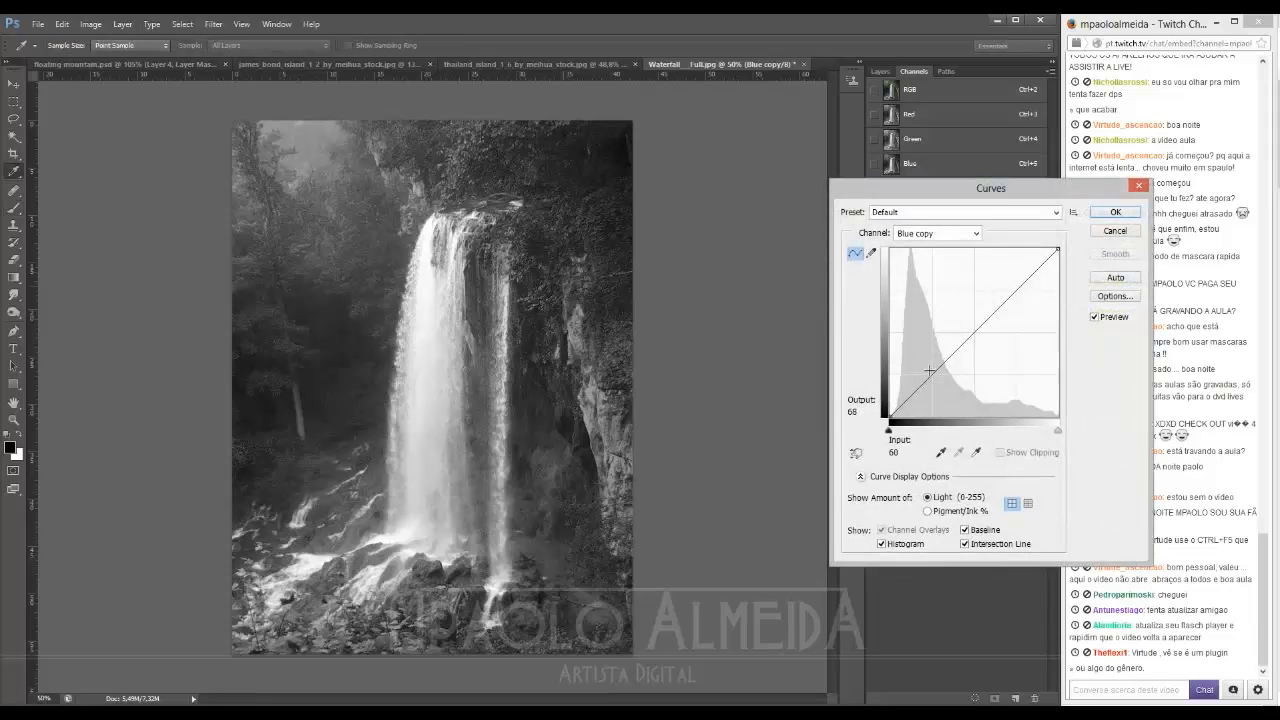
{"action": "left_click_drag", "start_coordinate": [929, 371], "coordinate": [961, 399]}
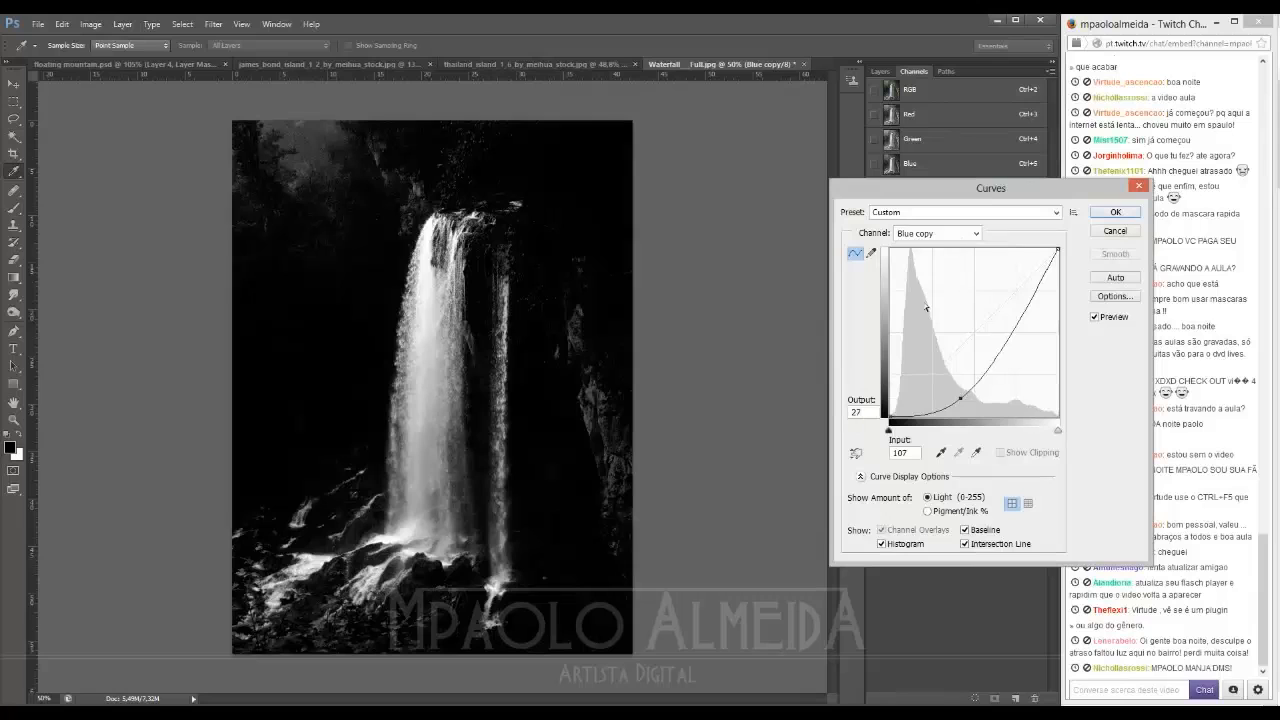
{"action": "left_click_drag", "start_coordinate": [1028, 317], "coordinate": [1009, 286]}
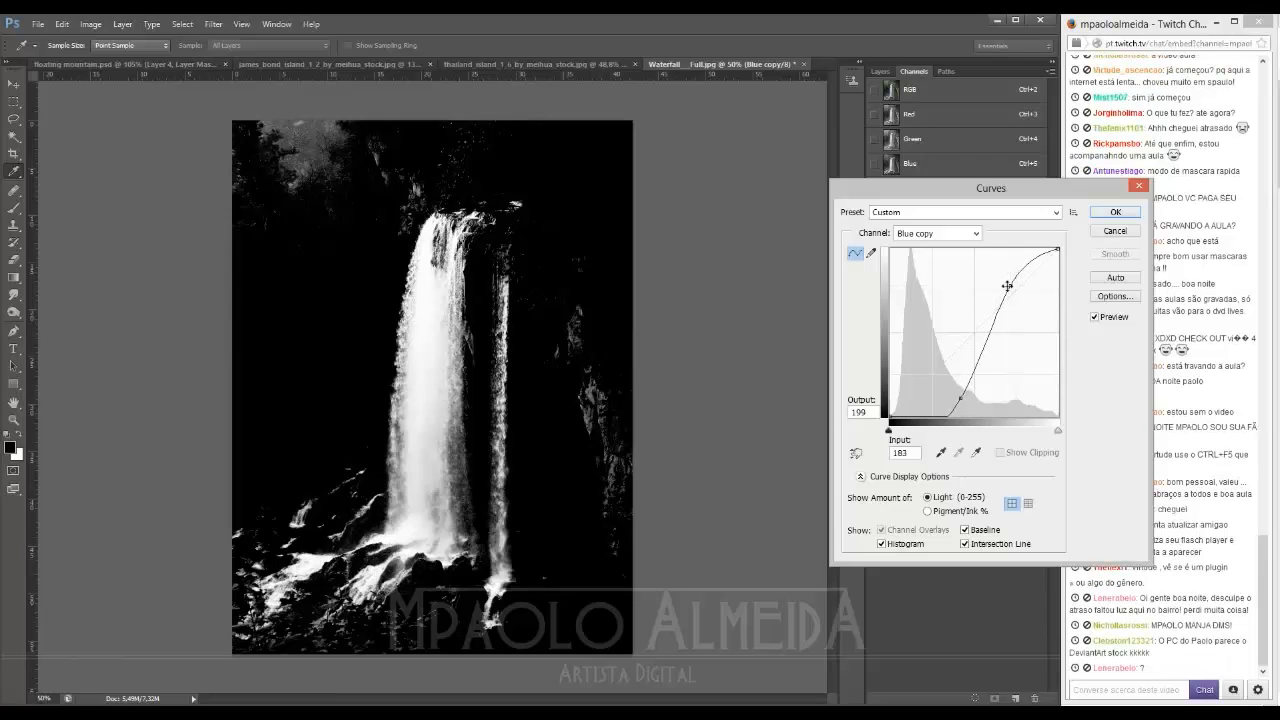
{"action": "left_click", "coordinate": [1112, 212]}
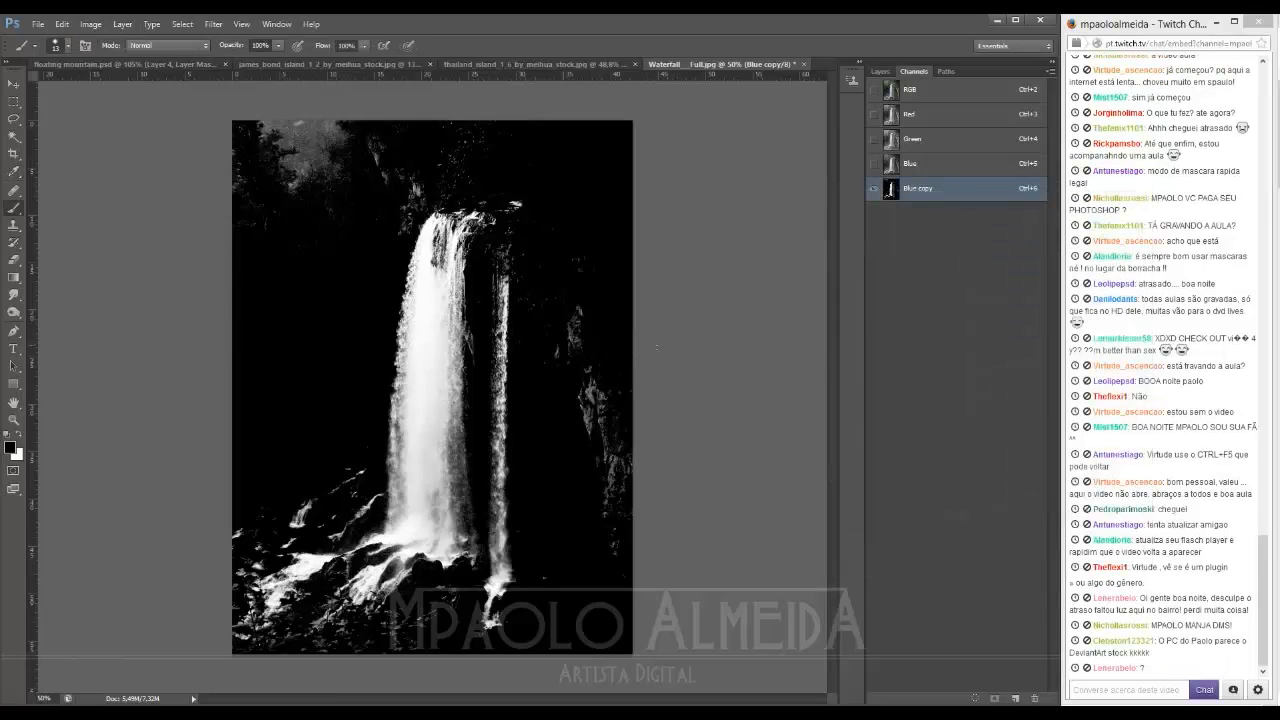
Step: Paint black with an enlarged brush over the stray light areas around the falls in the Blue channel copy
{"action": "mouse_move", "coordinate": [554, 355]}
{"action": "left_mouse_down"}
{"action": "mouse_move", "coordinate": [588, 355]}
{"action": "mouse_move", "coordinate": [600, 614]}
{"action": "mouse_move", "coordinate": [566, 338]}
{"action": "left_mouse_up"}
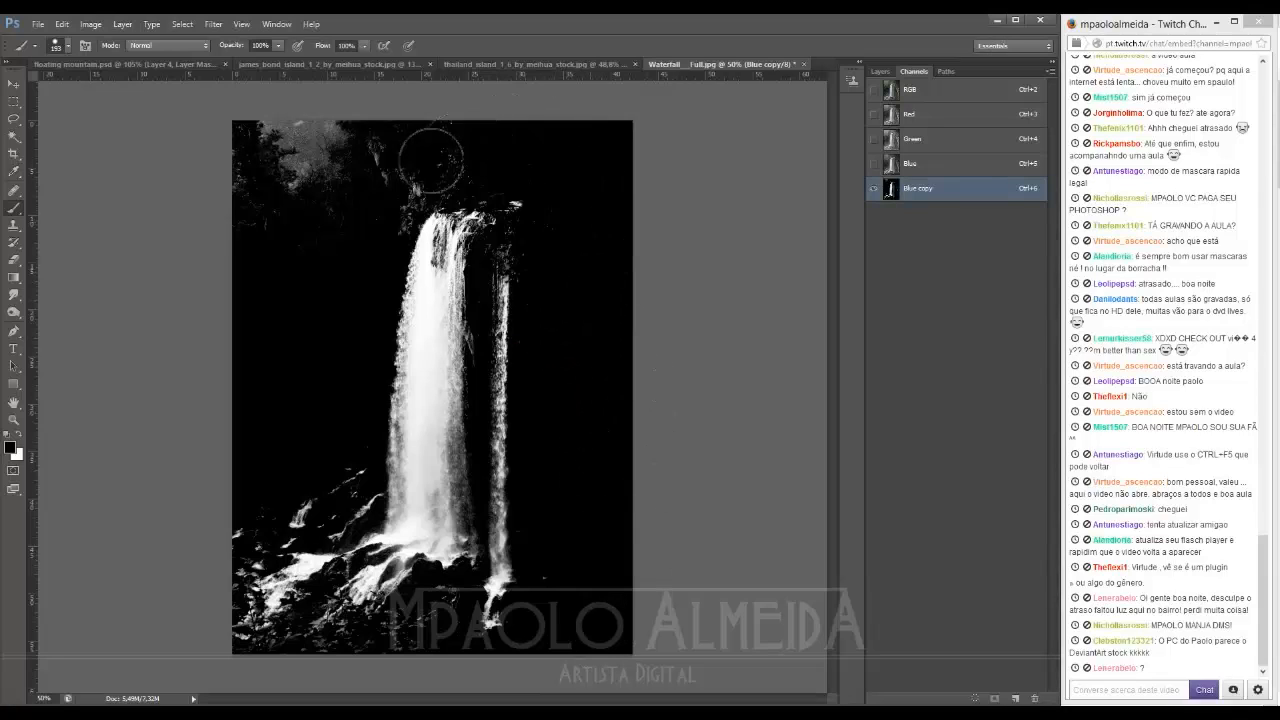
{"action": "mouse_move", "coordinate": [390, 197]}
{"action": "left_mouse_down"}
{"action": "mouse_move", "coordinate": [340, 185]}
{"action": "mouse_move", "coordinate": [331, 138]}
{"action": "left_mouse_up"}
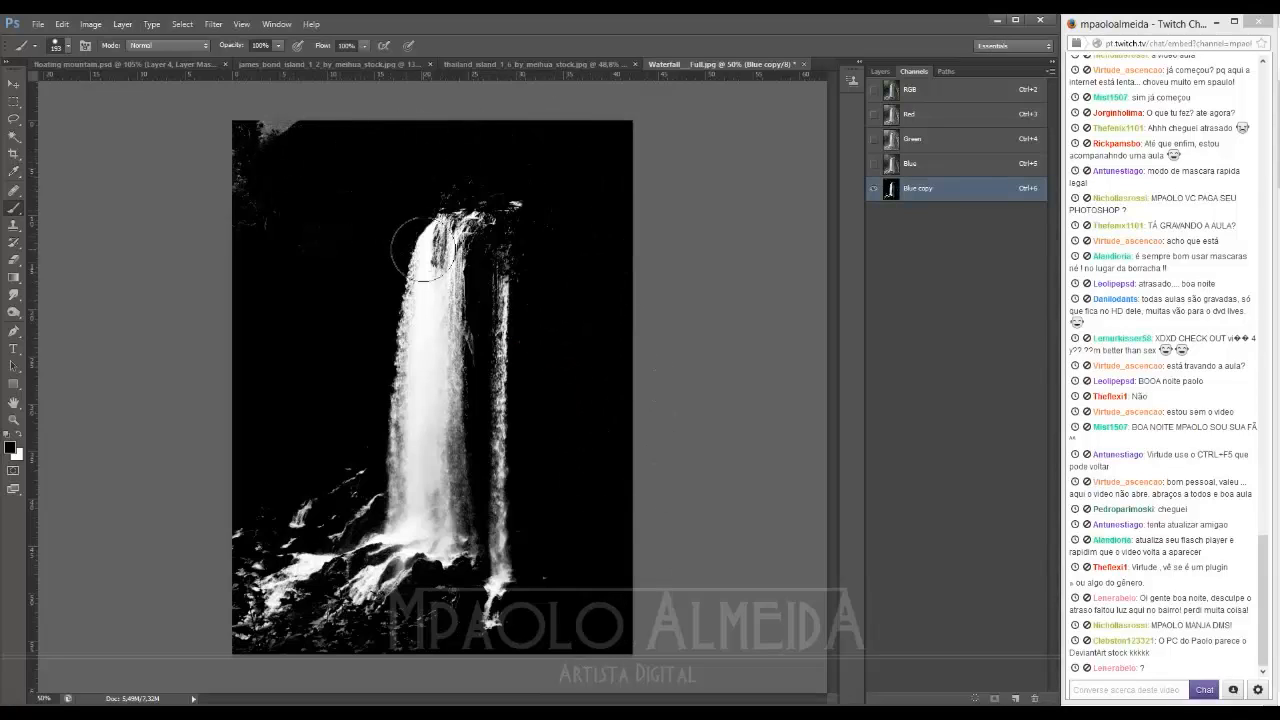
{"action": "key", "text": "ctrl+z"}
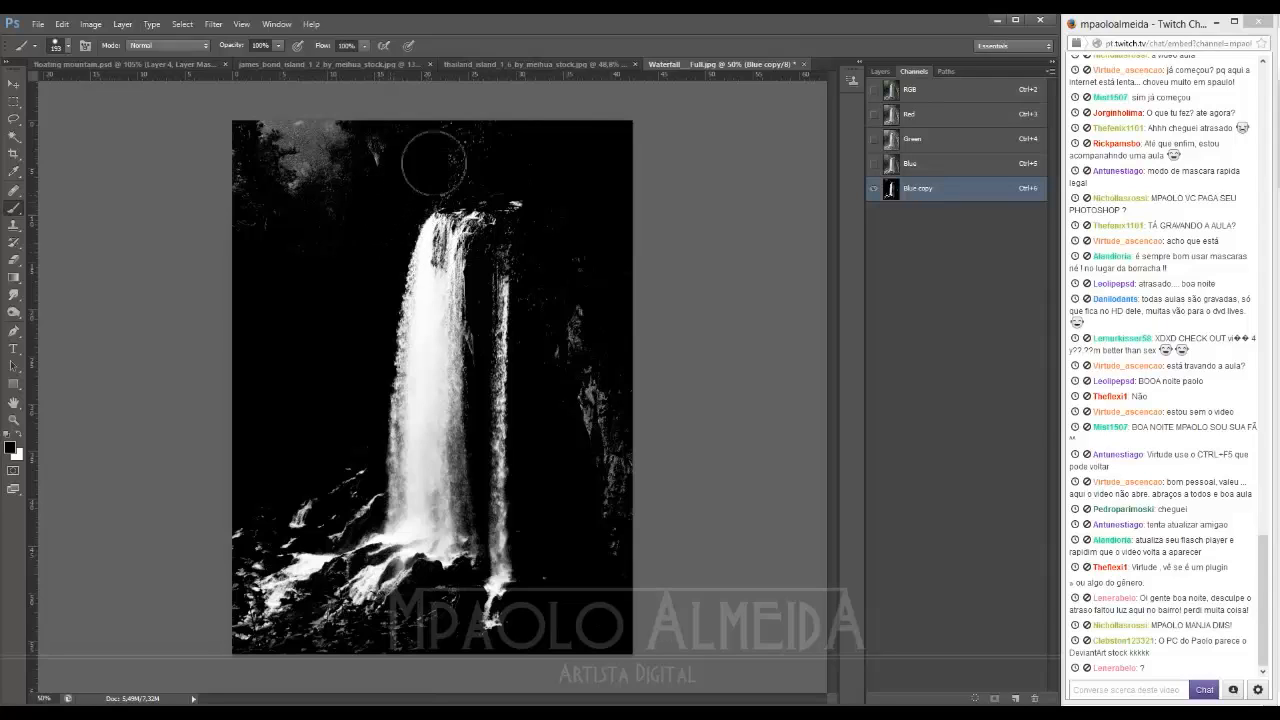
{"action": "left_click_drag", "start_coordinate": [585, 378], "coordinate": [614, 537]}
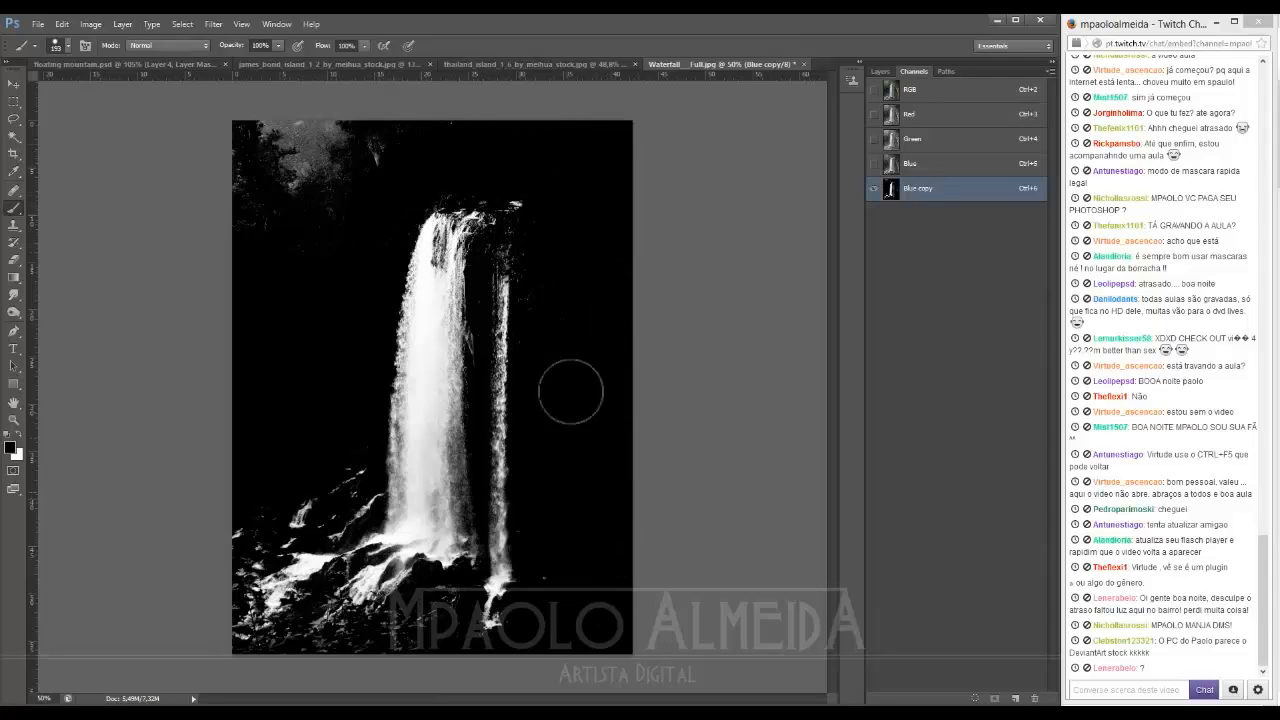
{"action": "mouse_move", "coordinate": [469, 109]}
{"action": "left_mouse_down"}
{"action": "mouse_move", "coordinate": [394, 149]}
{"action": "mouse_move", "coordinate": [265, 150]}
{"action": "left_mouse_up"}
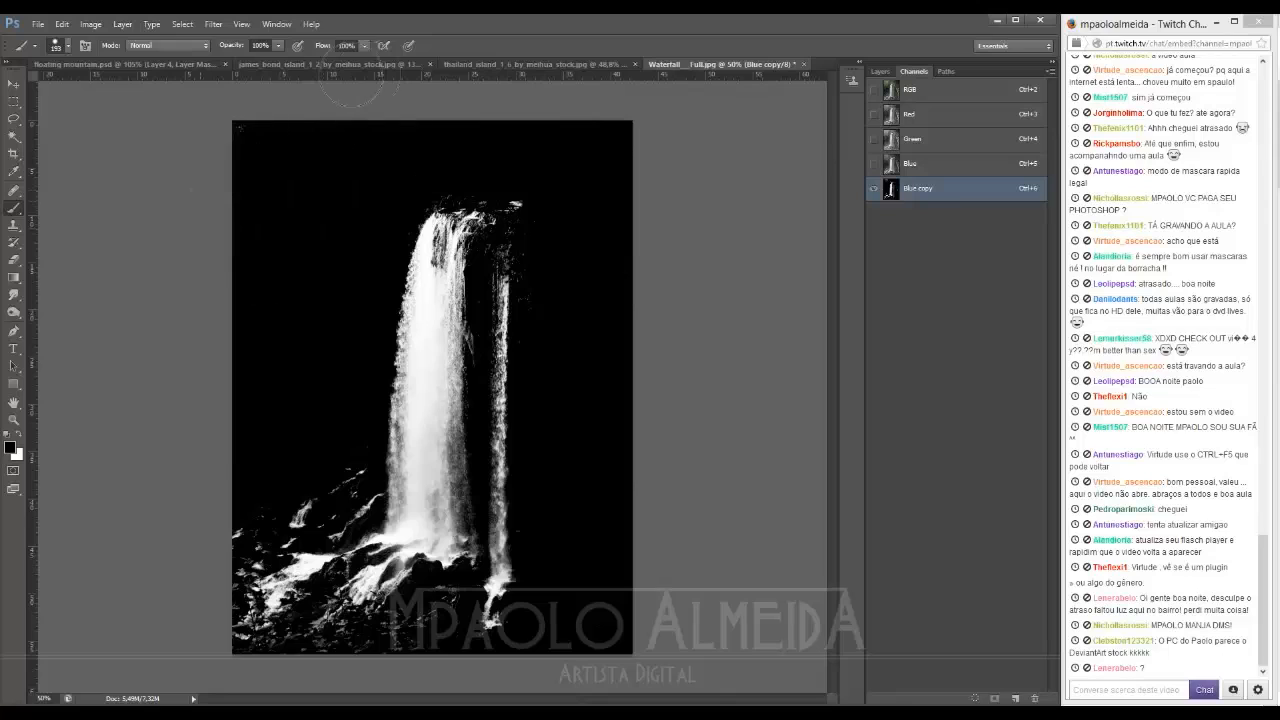
{"action": "mouse_move", "coordinate": [320, 449]}
{"action": "left_mouse_down"}
{"action": "mouse_move", "coordinate": [327, 516]}
{"action": "mouse_move", "coordinate": [270, 569]}
{"action": "mouse_move", "coordinate": [267, 611]}
{"action": "mouse_move", "coordinate": [548, 662]}
{"action": "left_mouse_up"}
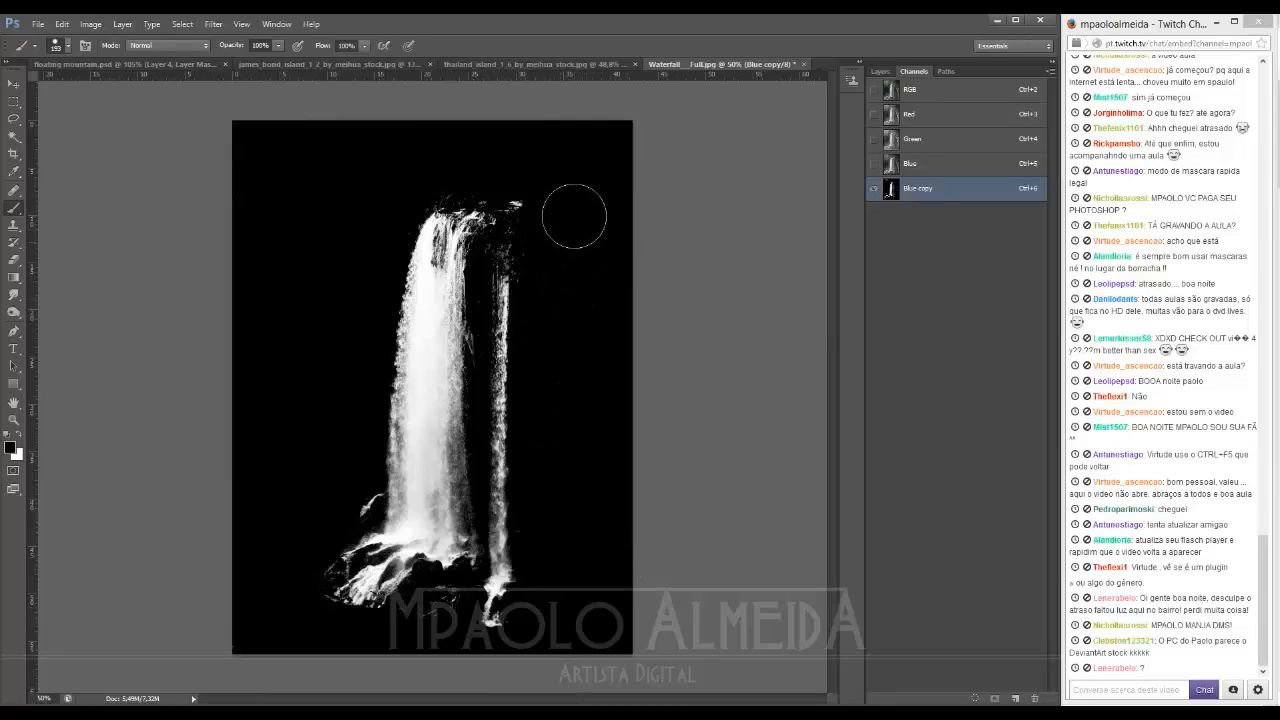
Step: Load the Blue channel copy as a selection, return to the RGB composite and copy the selected water to a new layer
{"action": "left_click", "coordinate": [891, 190], "text": "ctrl"}
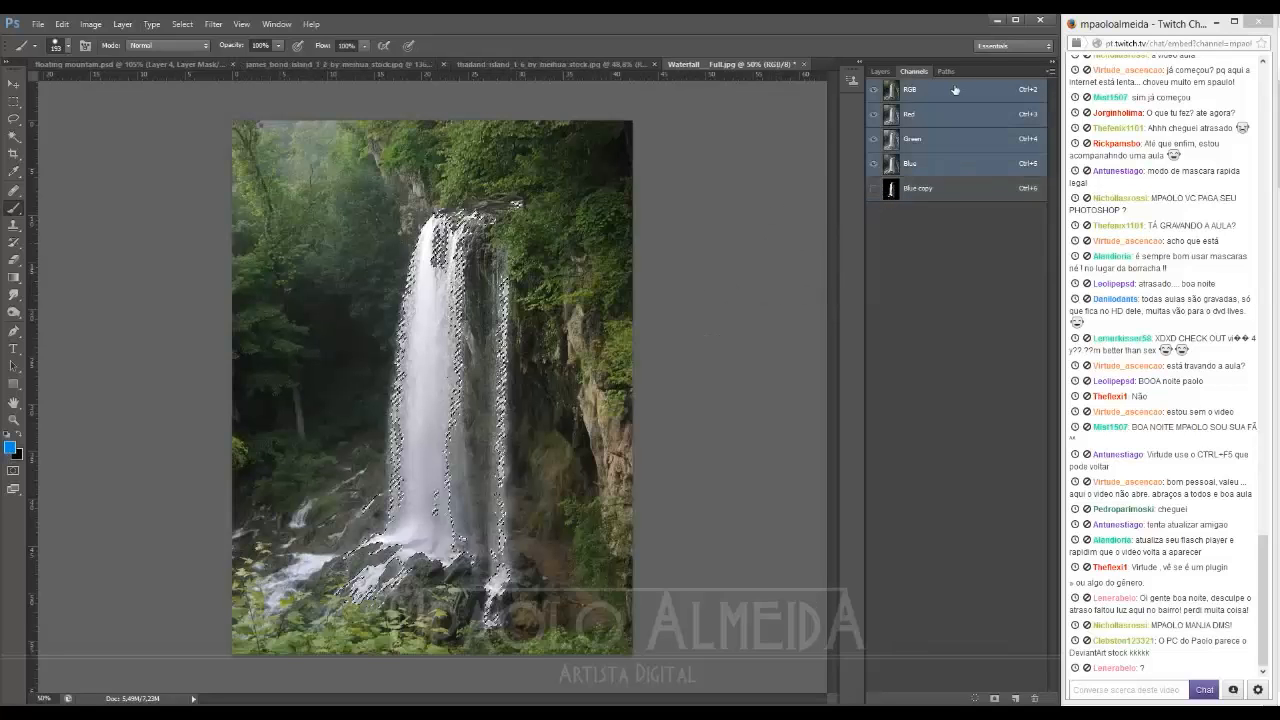
{"action": "left_click", "coordinate": [930, 91]}
{"action": "left_click", "coordinate": [880, 72]}
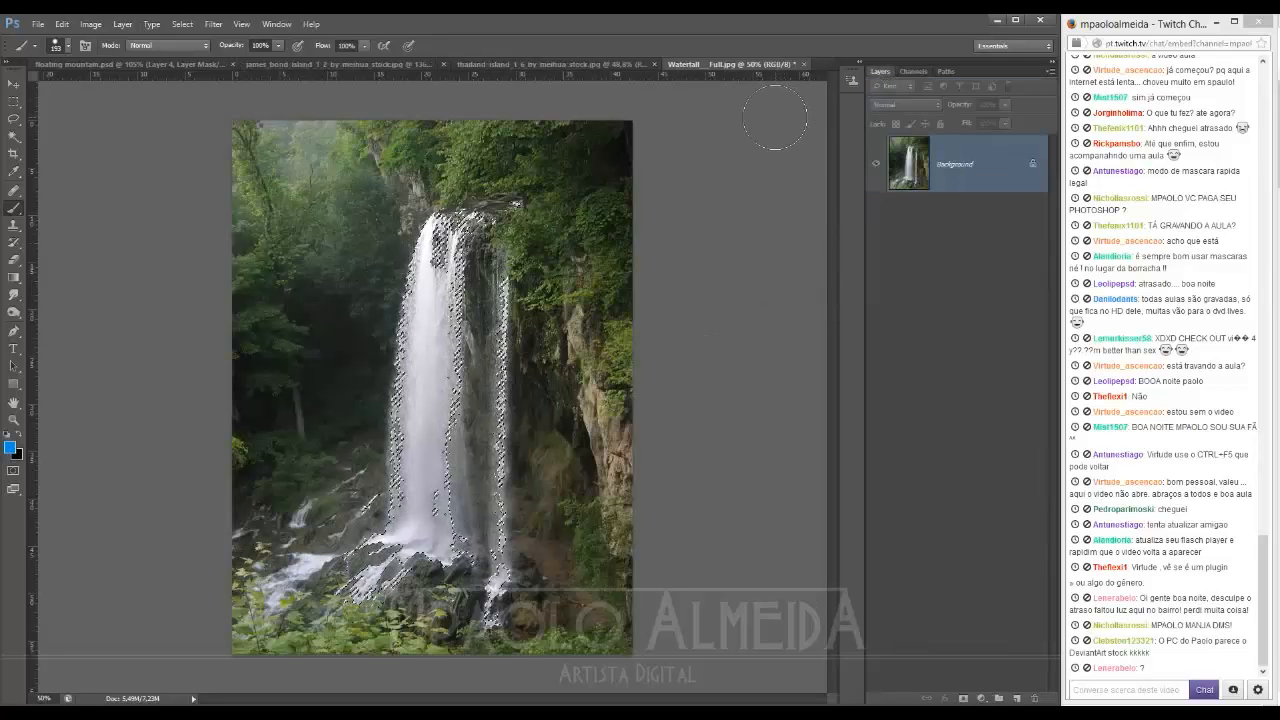
{"action": "key", "text": "ctrl+j"}
Step: Move the extracted waterfall layer into floating mountain.psd and place it above all other layers
{"action": "key", "text": "v"}
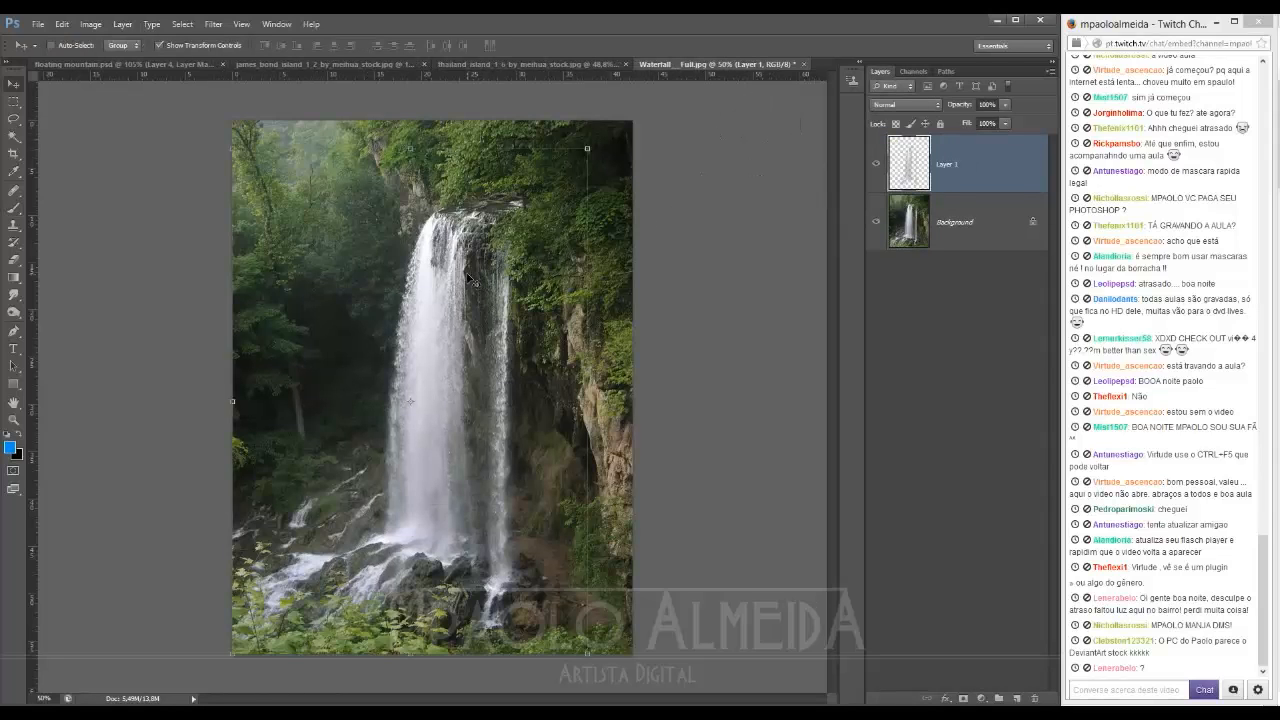
{"action": "left_click_drag", "start_coordinate": [470, 278], "coordinate": [410, 338]}
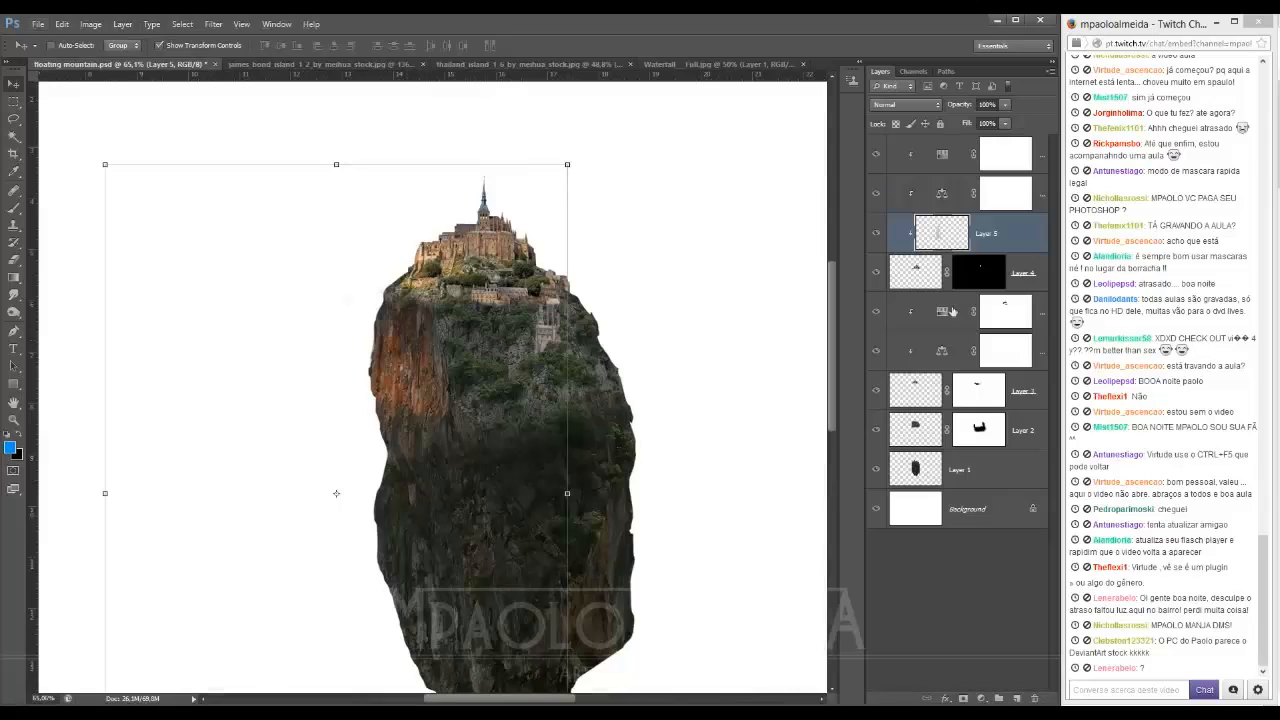
{"action": "left_click_drag", "start_coordinate": [1006, 226], "coordinate": [956, 165]}
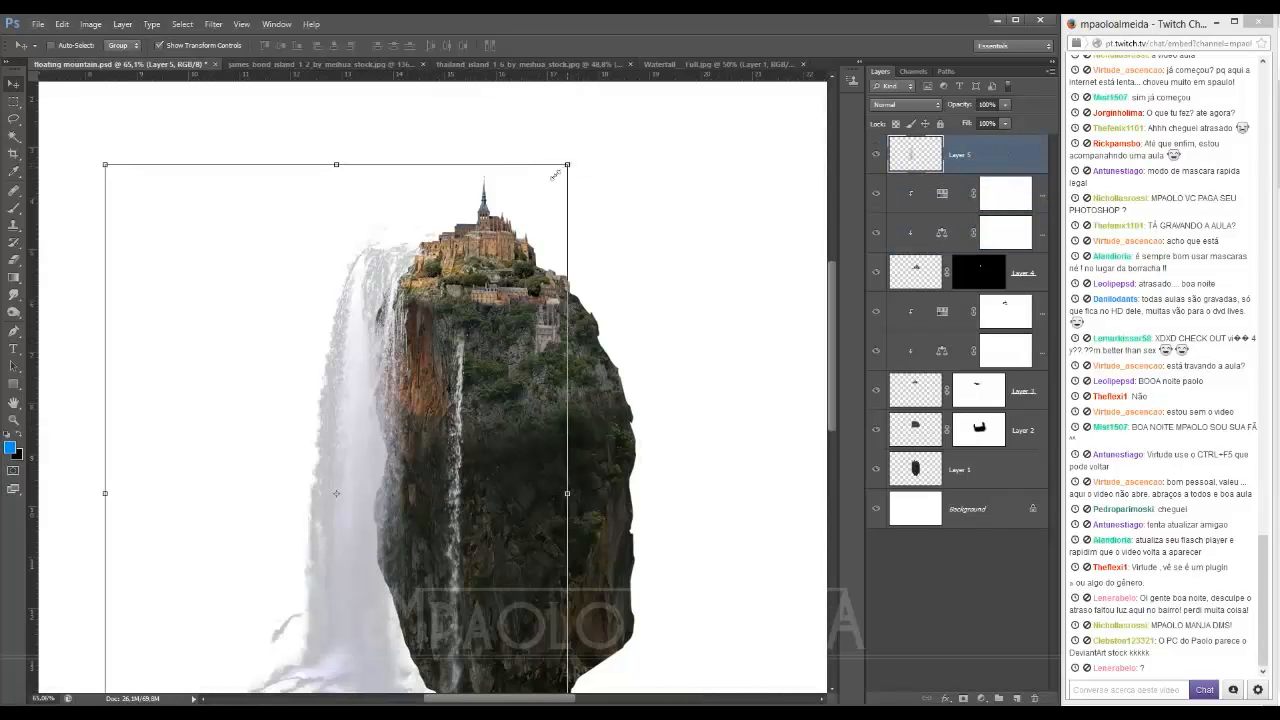
Step: Scale the waterfall down in proportion and position it over the upper rock so the thin stream falls below the castle
{"action": "left_click_drag", "start_coordinate": [567, 165], "coordinate": [501, 259]}
{"action": "left_click_drag", "start_coordinate": [444, 428], "coordinate": [443, 302]}
{"action": "key", "text": "Return"}
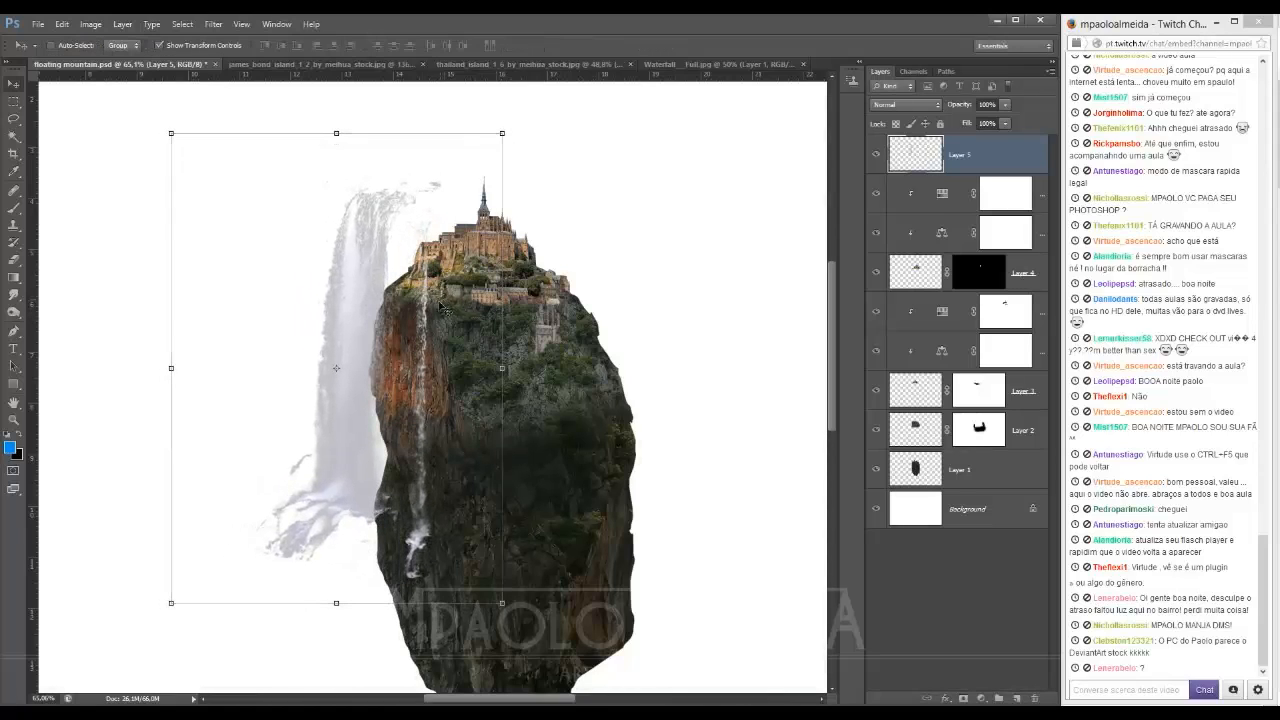
{"action": "scroll", "coordinate": [432, 397], "scroll_direction": "up", "scroll_amount": 5}
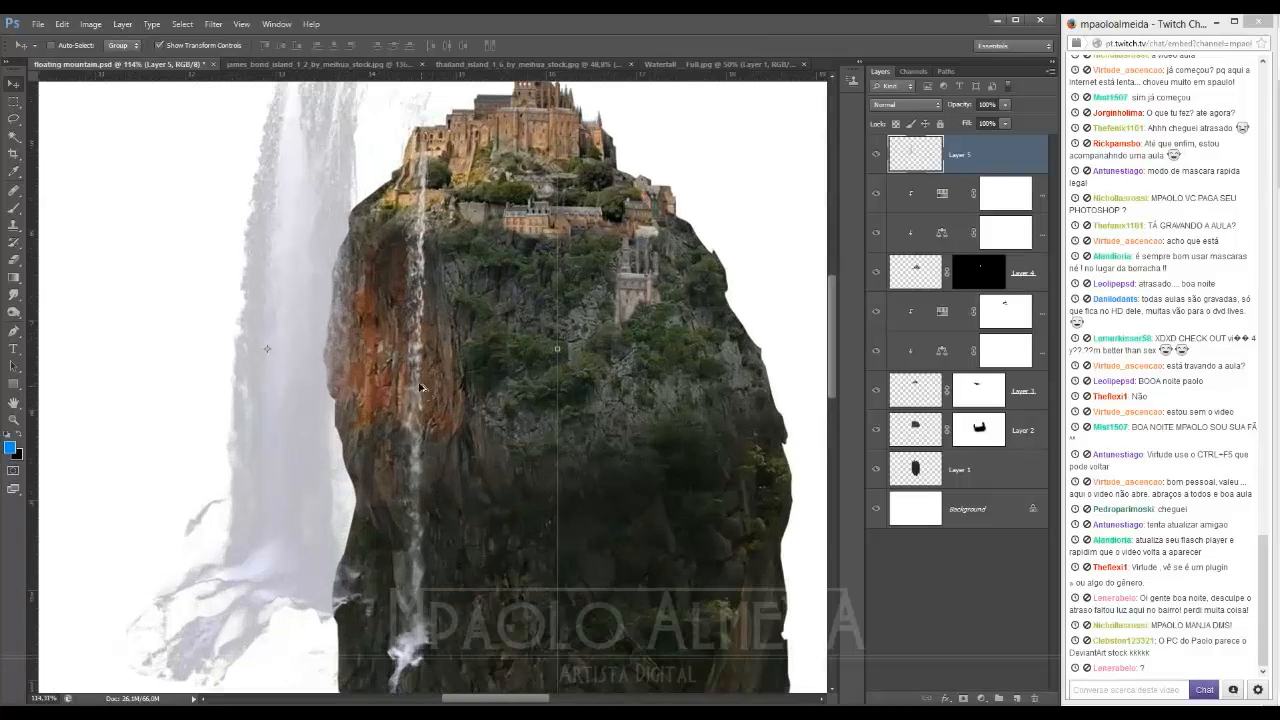
{"action": "scroll", "coordinate": [432, 388], "scroll_direction": "down", "scroll_amount": 3}
{"action": "scroll", "coordinate": [432, 390], "scroll_direction": "down", "scroll_amount": 4}
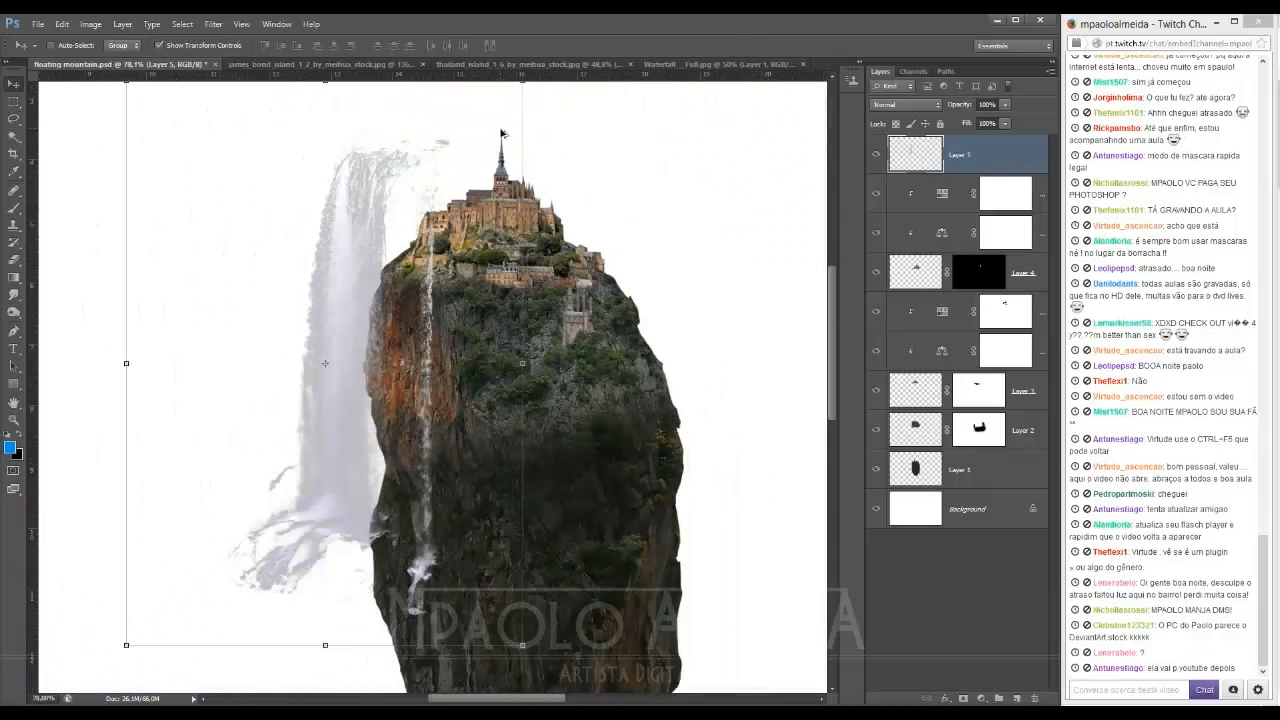
{"action": "left_click_drag", "start_coordinate": [514, 143], "coordinate": [492, 173]}
{"action": "key", "text": "Return"}
{"action": "left_click_drag", "start_coordinate": [464, 318], "coordinate": [498, 341]}
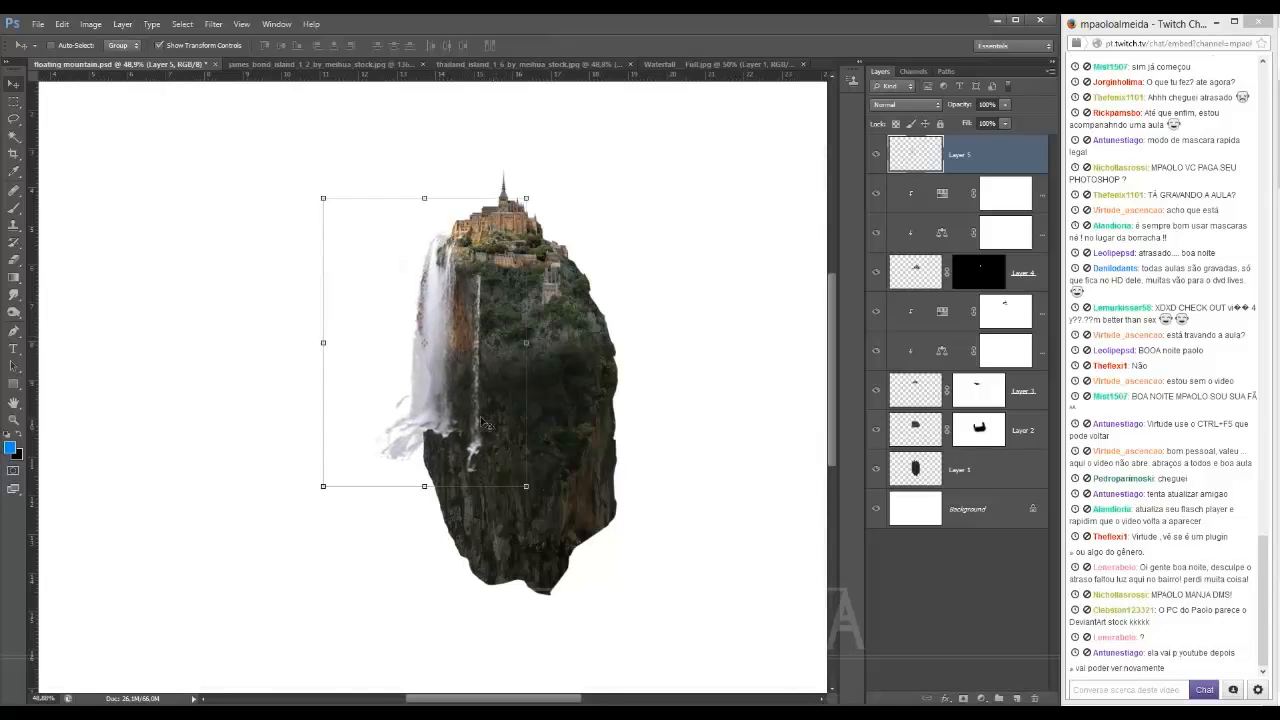
Step: Add a layer mask to the waterfall and paint out the wide fall and its splashes, keeping only the thin stream
{"action": "scroll", "coordinate": [485, 428], "scroll_direction": "up", "scroll_amount": 3}
{"action": "scroll", "coordinate": [482, 452], "scroll_direction": "down", "scroll_amount": 4}
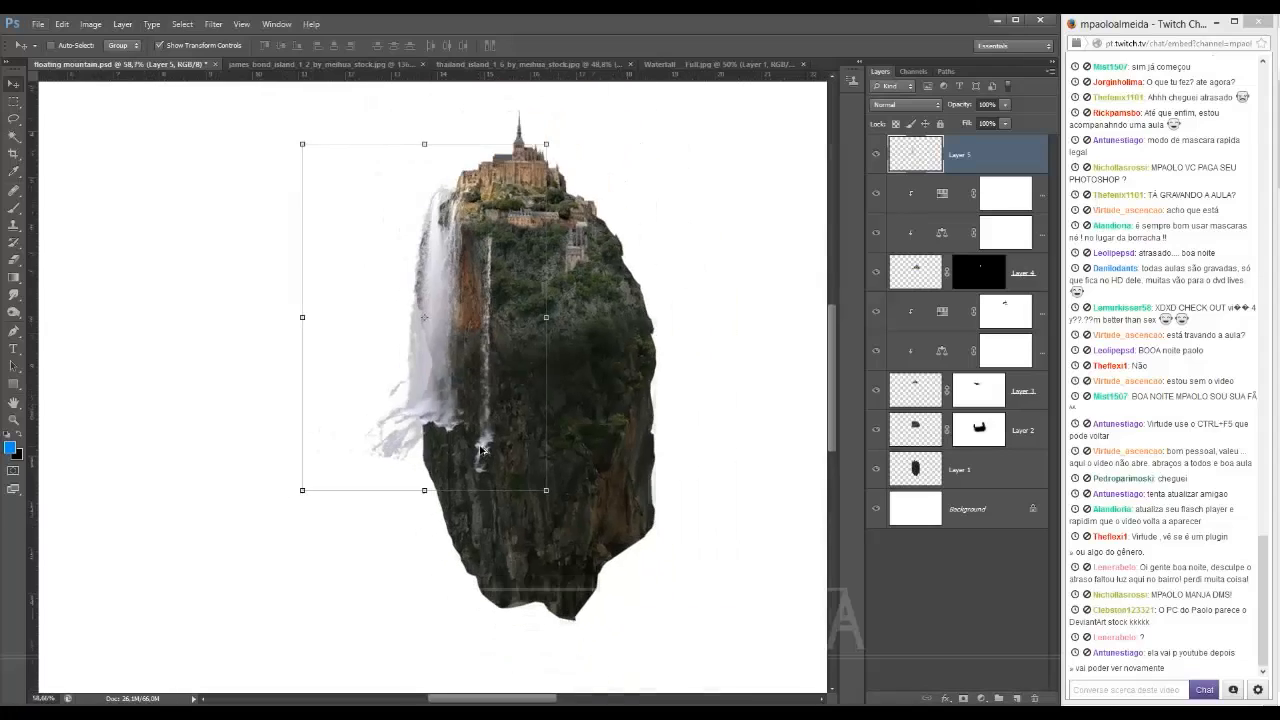
{"action": "left_click", "coordinate": [963, 698]}
{"action": "key", "text": "b"}
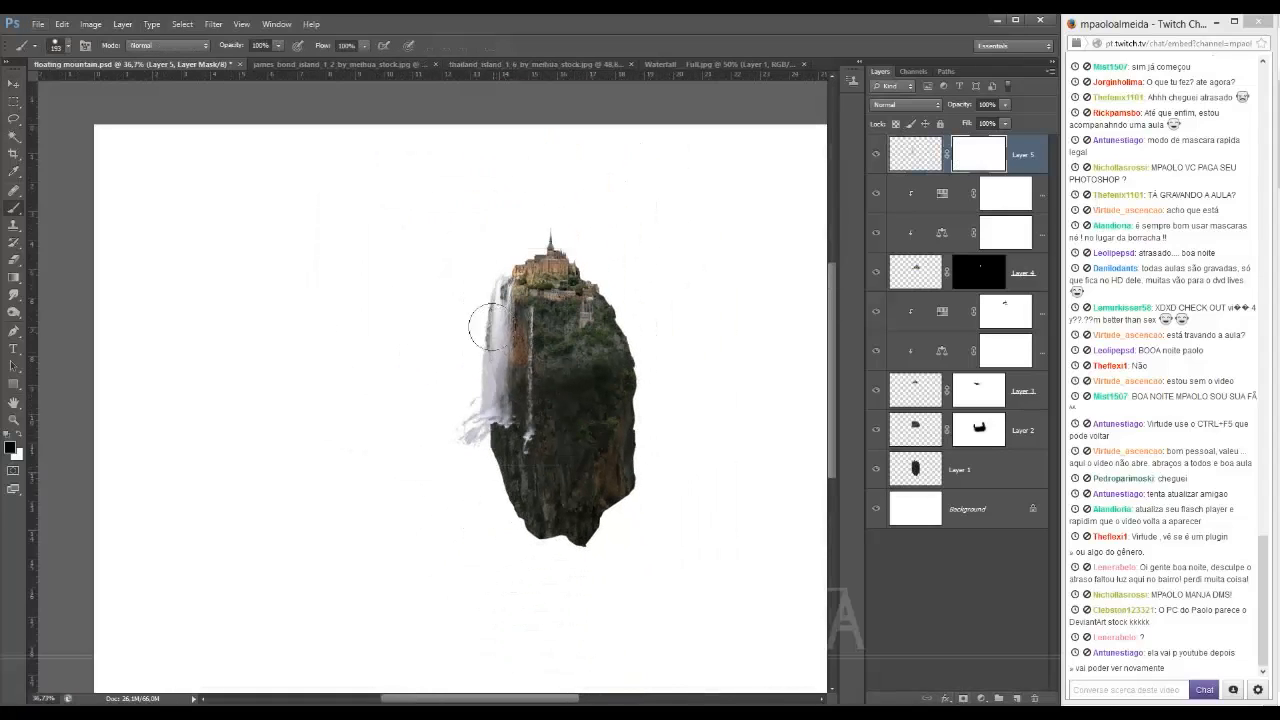
{"action": "scroll", "coordinate": [493, 333], "scroll_direction": "up", "scroll_amount": 2}
{"action": "mouse_move", "coordinate": [493, 333]}
{"action": "left_mouse_down"}
{"action": "mouse_move", "coordinate": [517, 238]}
{"action": "mouse_move", "coordinate": [486, 477]}
{"action": "left_mouse_up"}
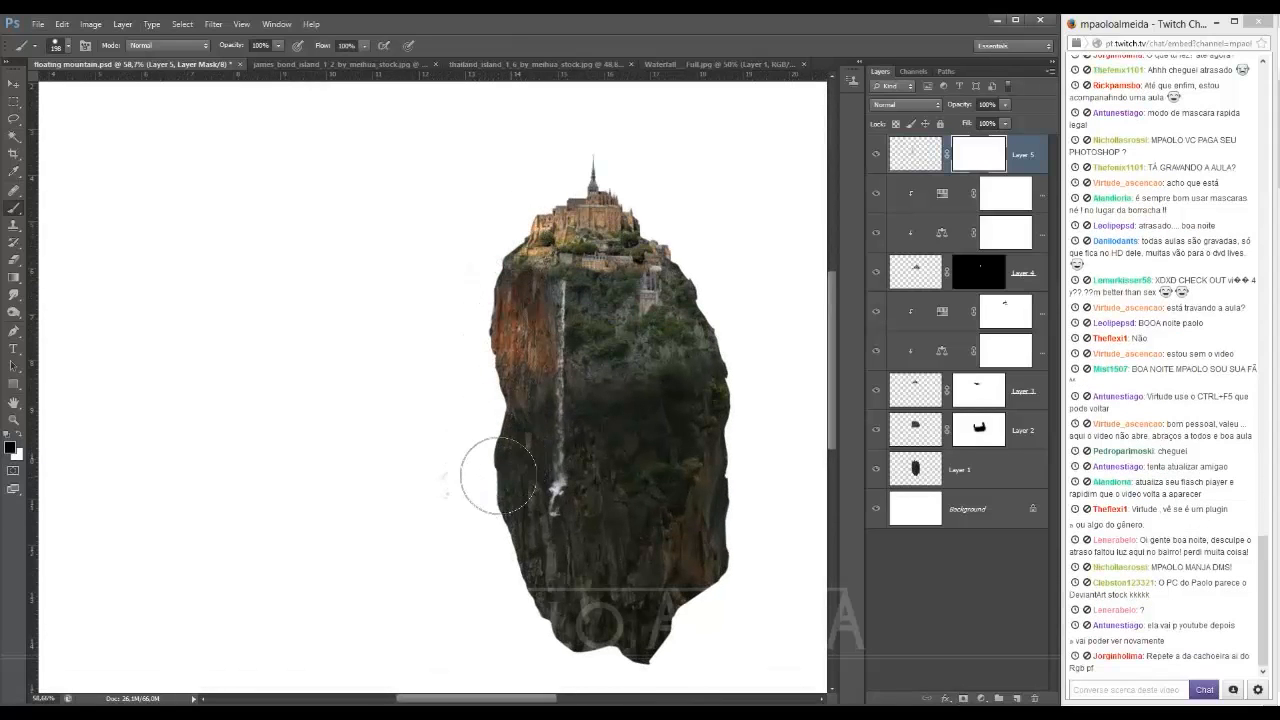
{"action": "scroll", "coordinate": [519, 430], "scroll_direction": "up", "scroll_amount": 1}
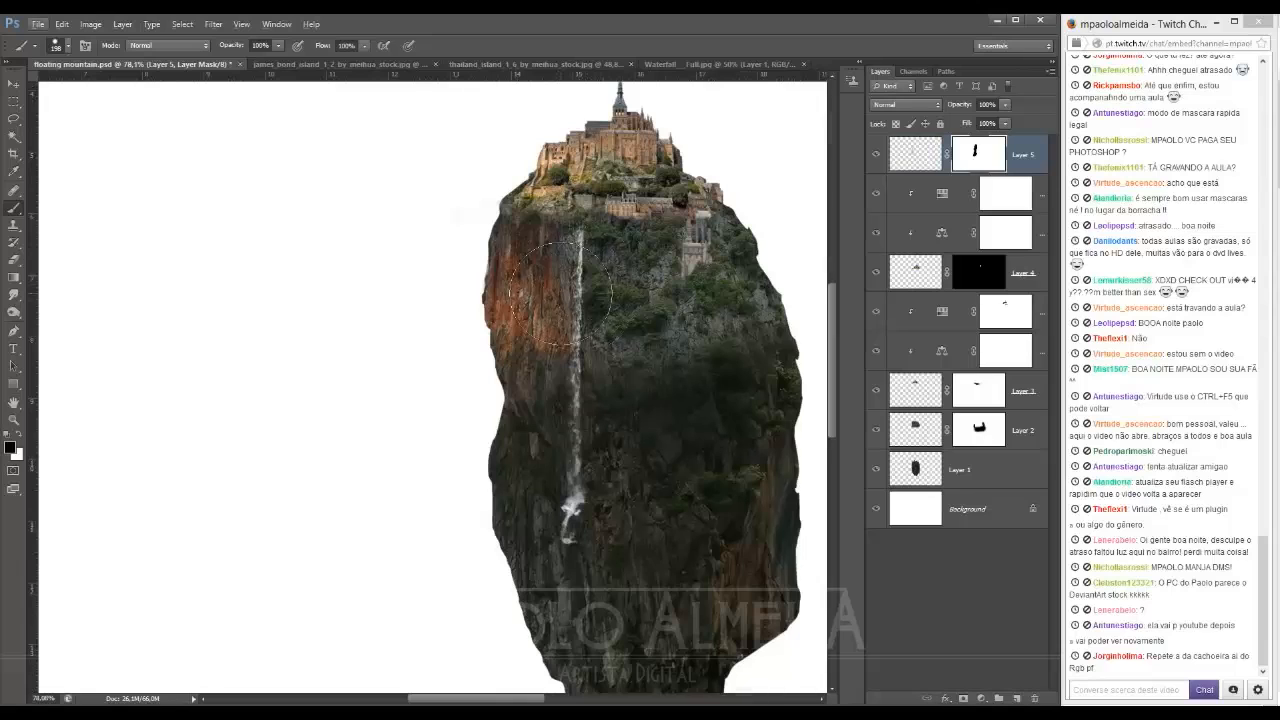
{"action": "left_click_drag", "start_coordinate": [572, 340], "coordinate": [512, 340]}
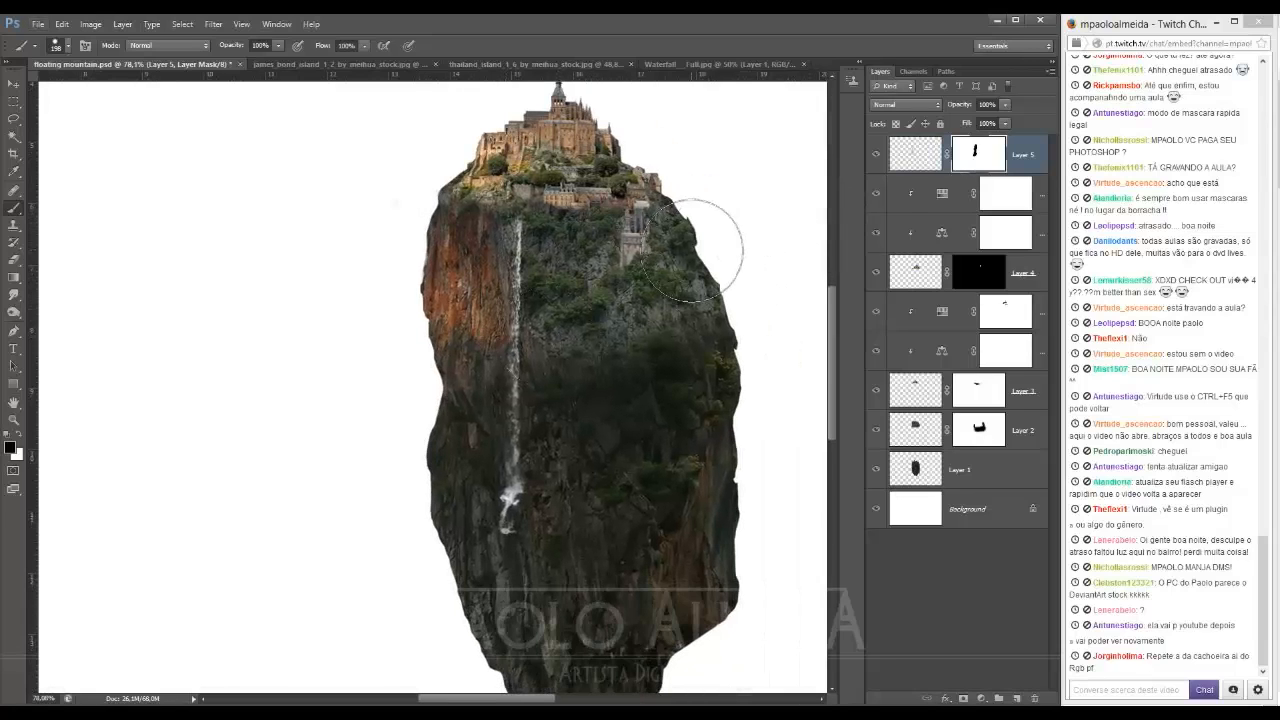
Step: Duplicate the masked waterfall, move the copy below the first stream and stretch its height to about 141% past the rock's base
{"action": "key", "text": "v"}
{"action": "key", "text": "ctrl+j"}
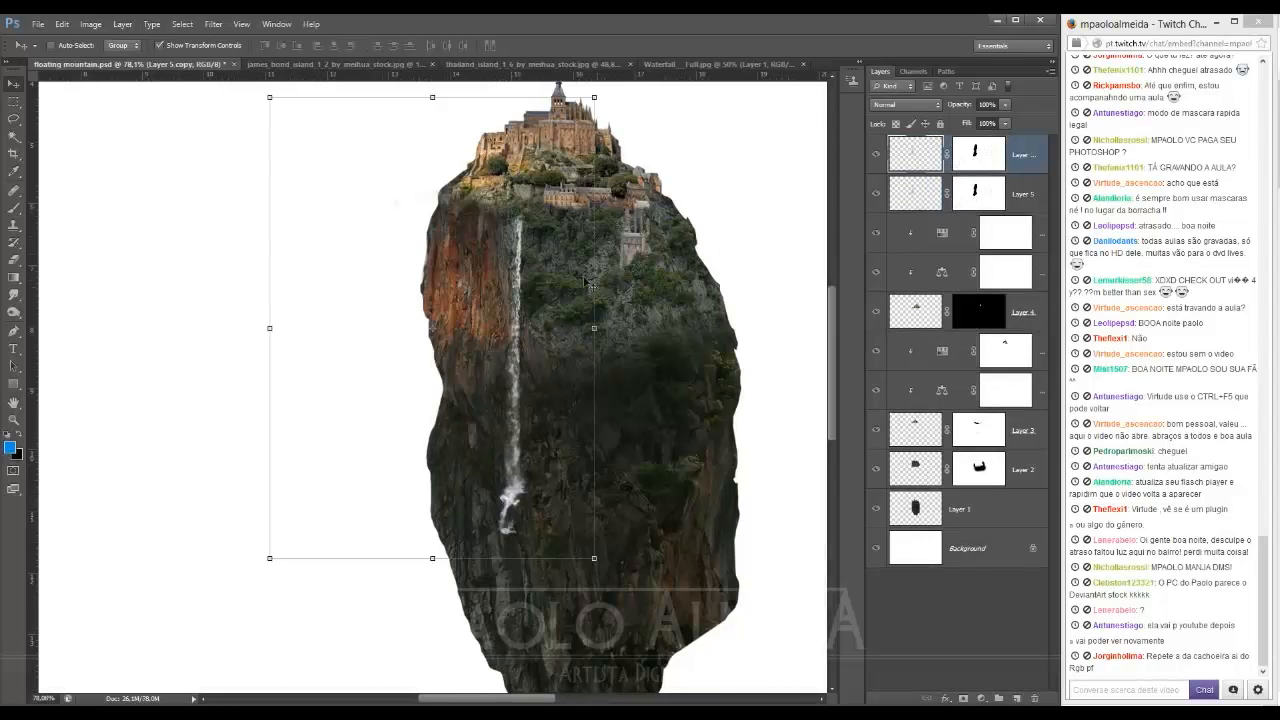
{"action": "left_click_drag", "start_coordinate": [552, 244], "coordinate": [501, 297]}
{"action": "scroll", "coordinate": [501, 297], "scroll_direction": "down", "scroll_amount": 3}
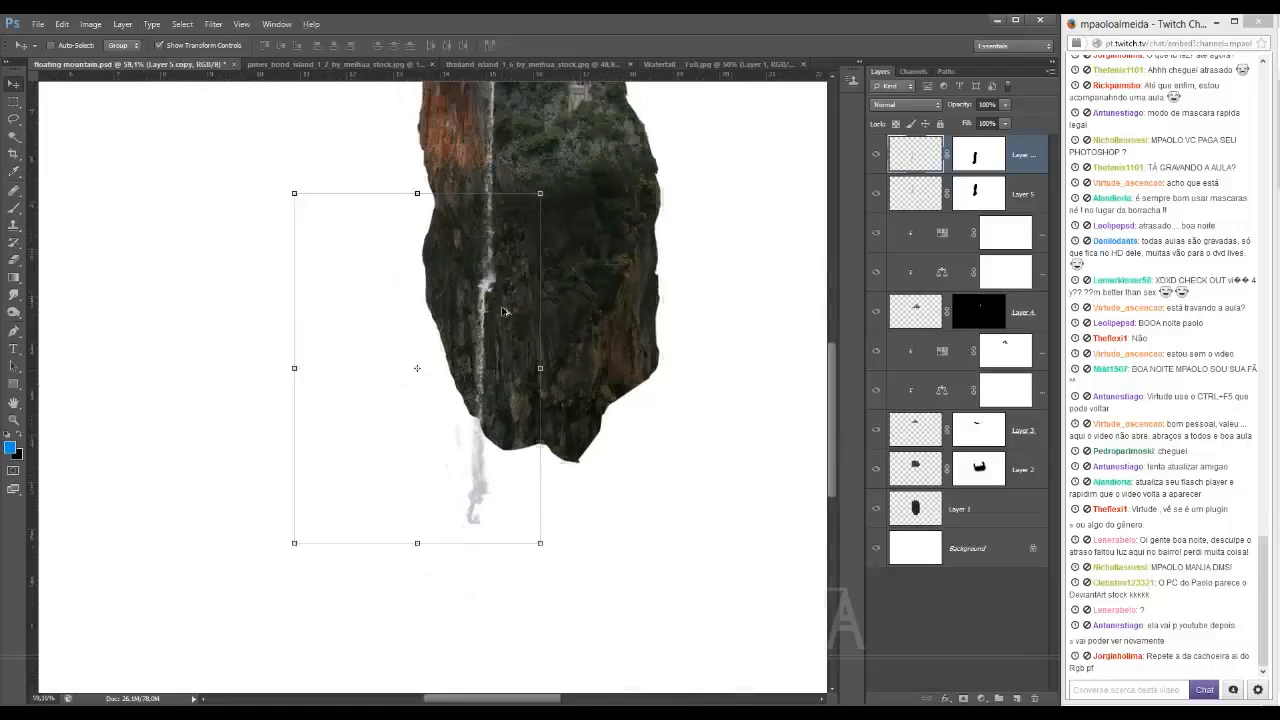
{"action": "left_click_drag", "start_coordinate": [432, 503], "coordinate": [430, 621]}
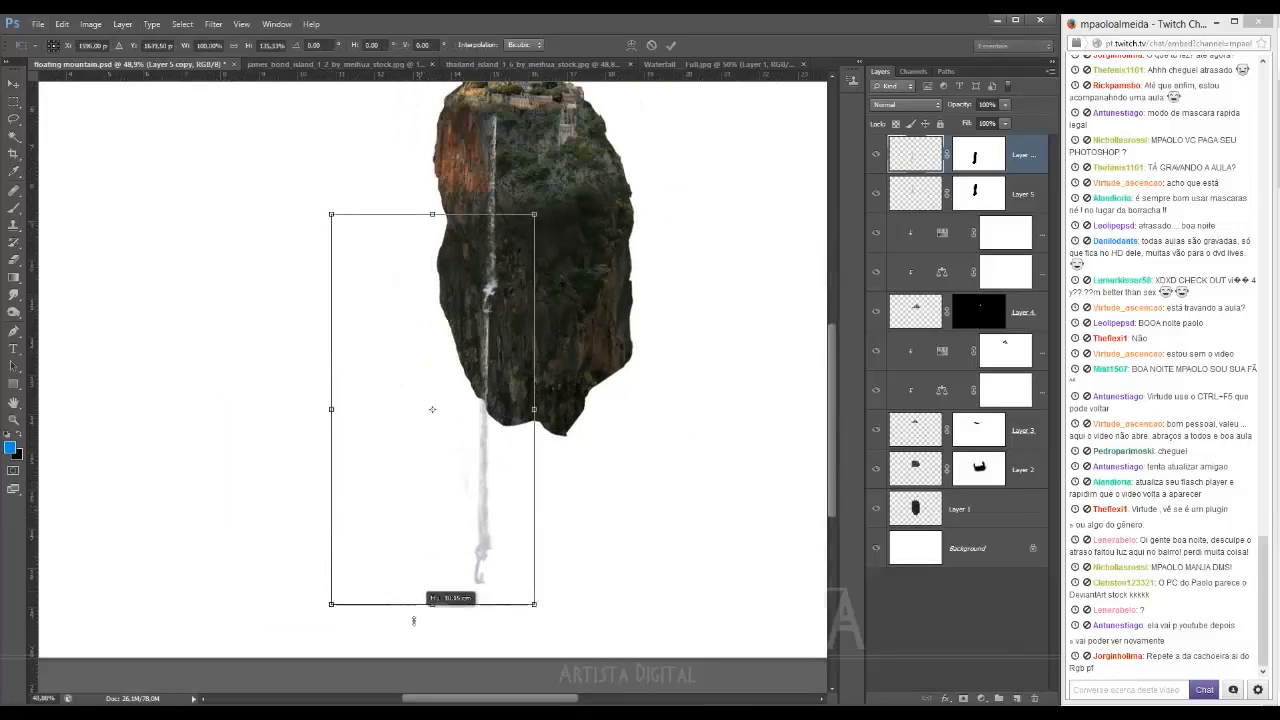
{"action": "left_click_drag", "start_coordinate": [494, 527], "coordinate": [492, 497]}
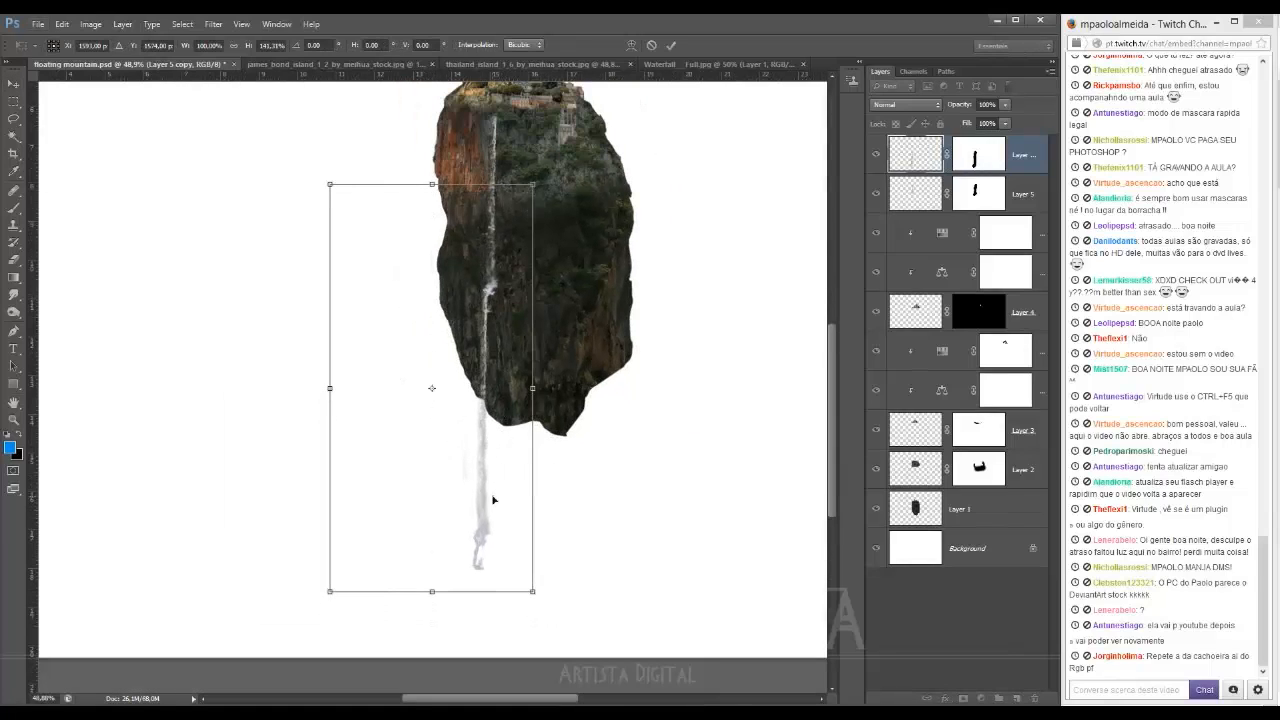
{"action": "key", "text": "Return"}
Step: Paint black with a smaller brush on the duplicate waterfall's mask to blend its top into the upper stream
{"action": "key", "text": "b"}
{"action": "scroll", "coordinate": [588, 325], "scroll_direction": "up", "scroll_amount": 3}
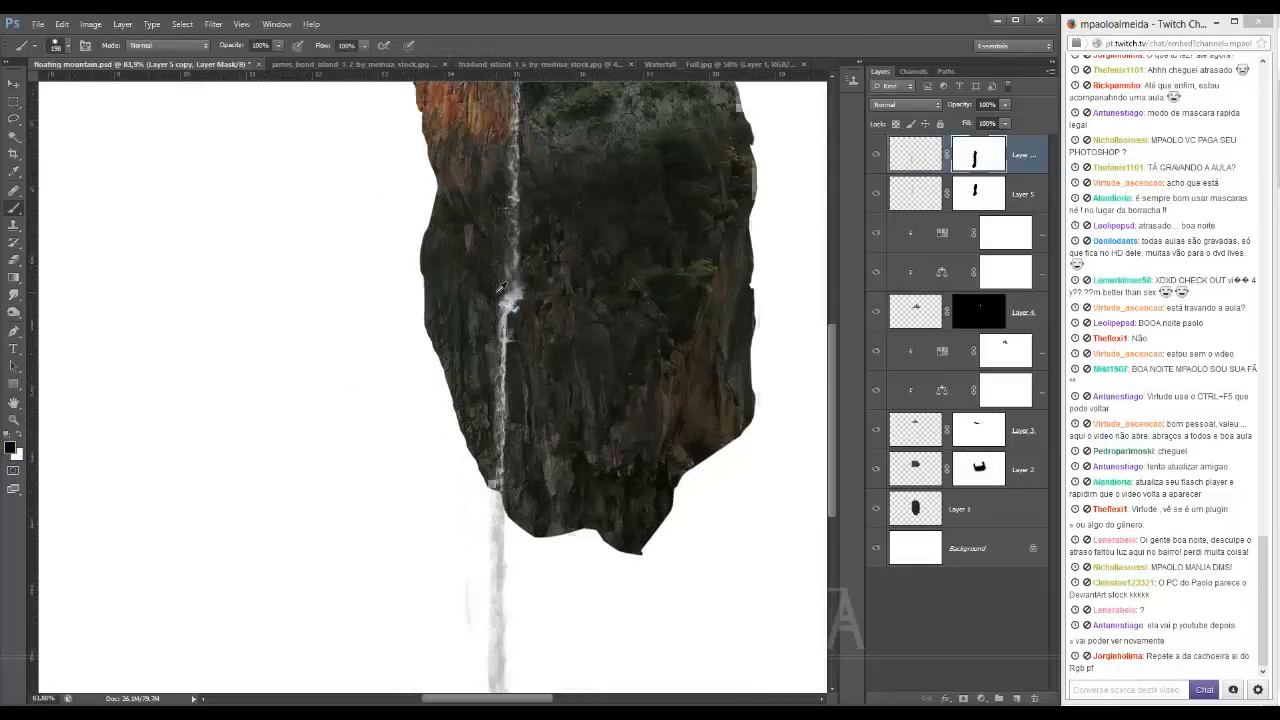
{"action": "mouse_move", "coordinate": [511, 267]}
{"action": "left_mouse_down"}
{"action": "mouse_move", "coordinate": [449, 280]}
{"action": "mouse_move", "coordinate": [482, 281]}
{"action": "left_mouse_up"}
{"action": "left_click", "coordinate": [457, 273], "text": "alt"}
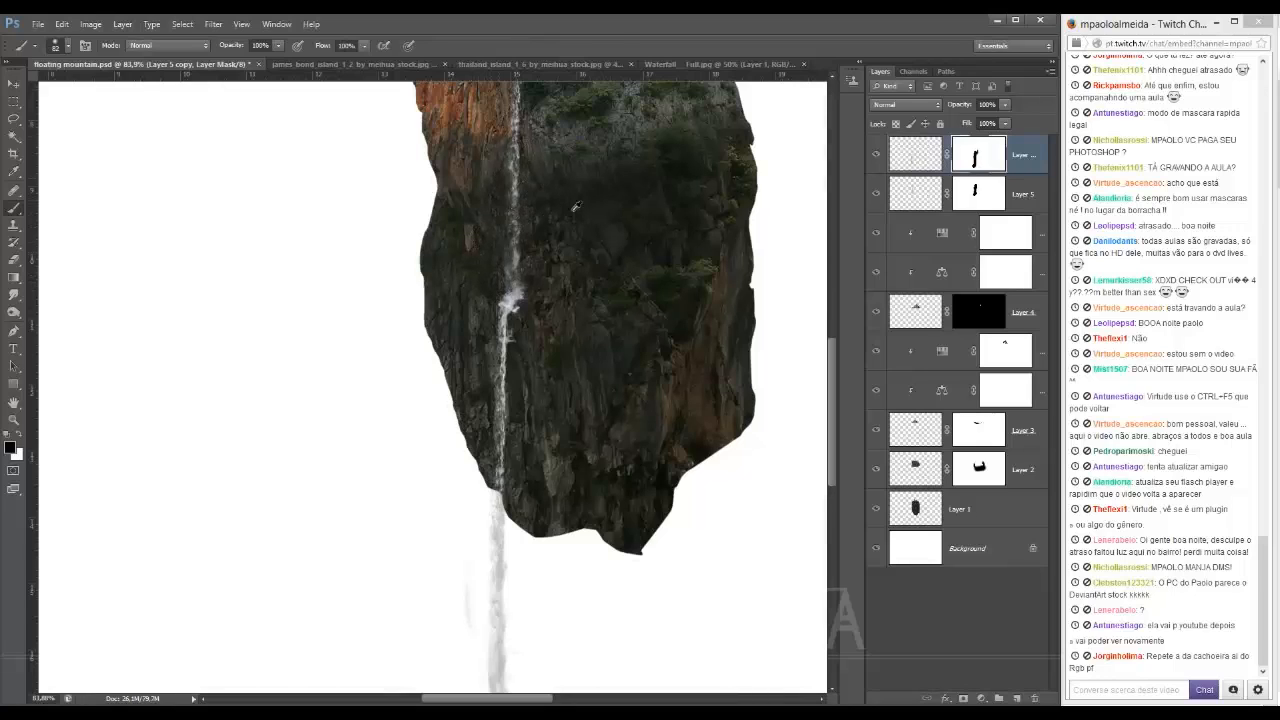
Step: Select the Background layer, then switch to File Explorer's portifolio folder on drive I: and place its window beside the chat
{"action": "scroll", "coordinate": [573, 234], "scroll_direction": "down", "scroll_amount": 2}
{"action": "left_click", "coordinate": [968, 547]}
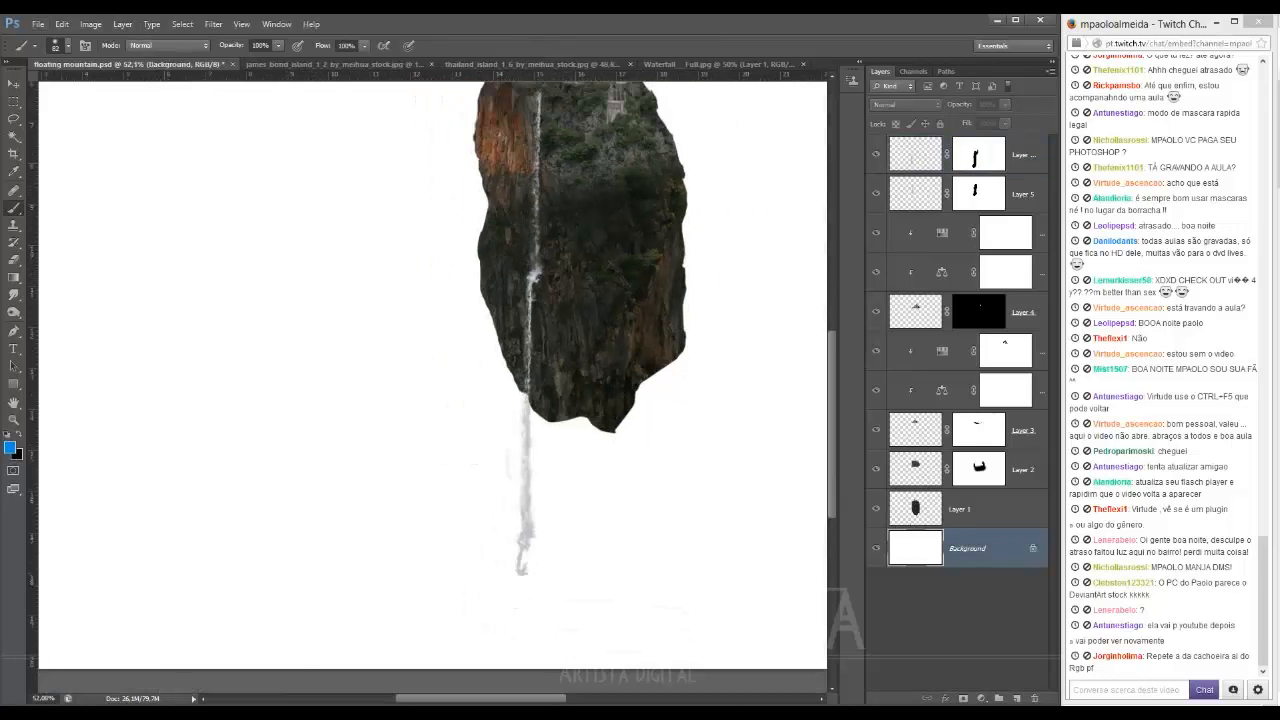
{"action": "mouse_move", "coordinate": [160, 712]}
{"action": "left_click", "coordinate": [234, 658]}
{"action": "left_click", "coordinate": [231, 57]}
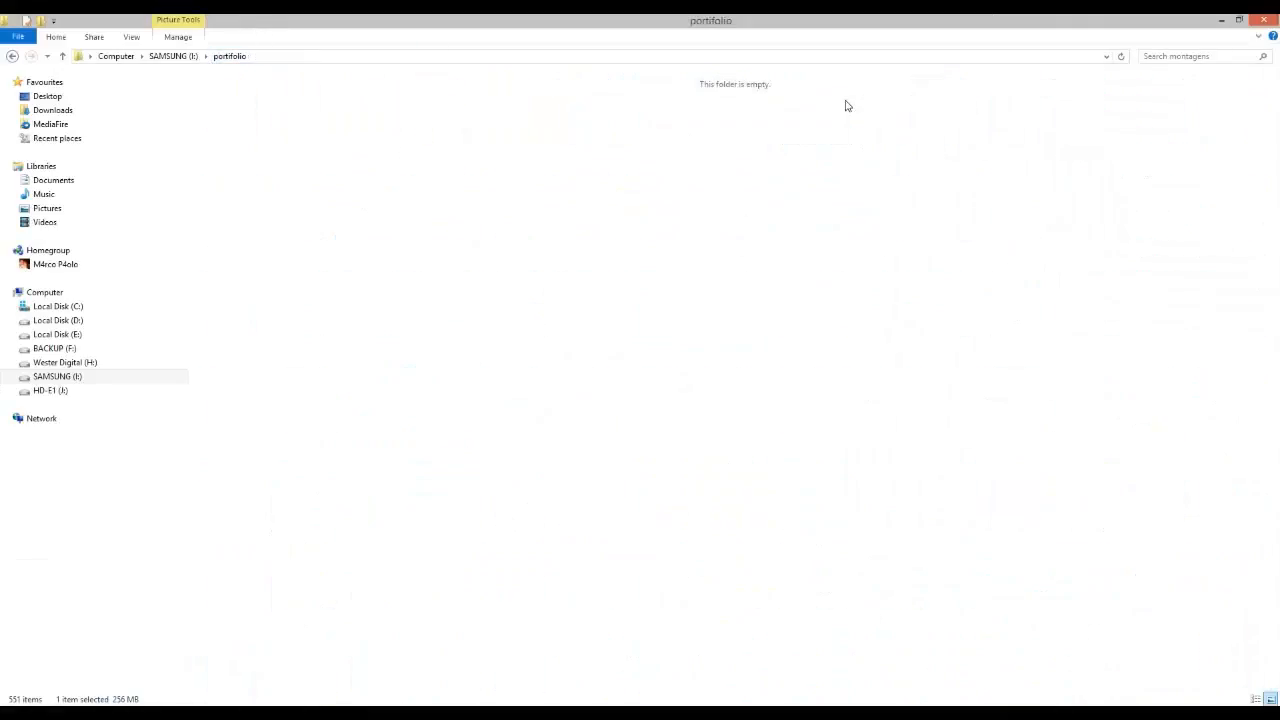
{"action": "double_click", "coordinate": [978, 22]}
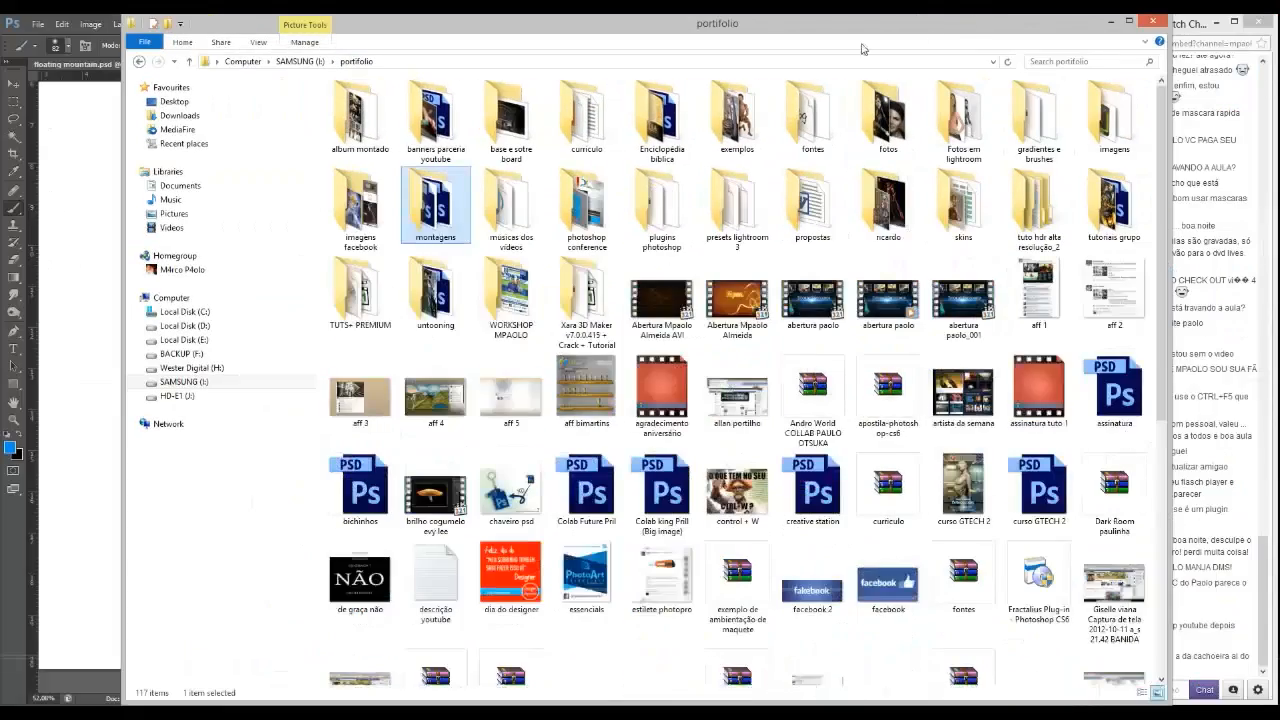
{"action": "left_click_drag", "start_coordinate": [832, 24], "coordinate": [705, 24]}
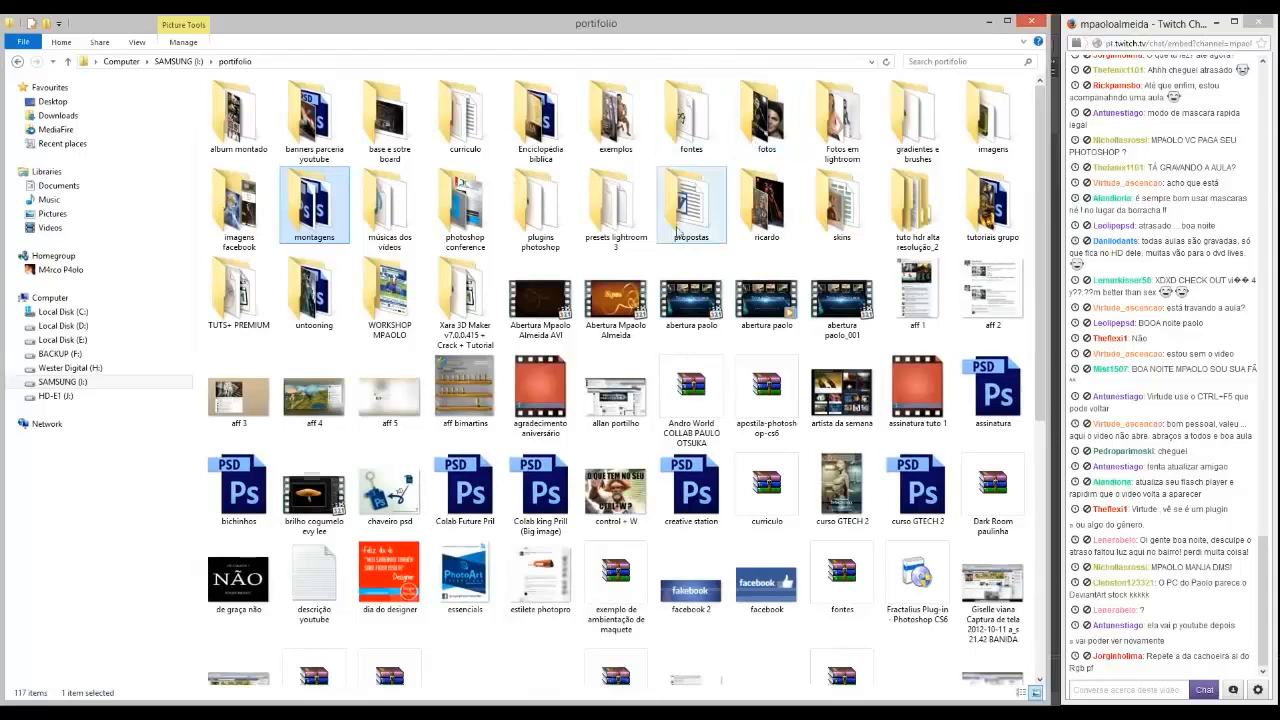
Step: Place the teal storm sky mad_sky_4_by_salsolastock-d4p59rr from the imagens > skys folder directly above the Background layer
{"action": "double_click", "coordinate": [993, 115]}
{"action": "scroll", "coordinate": [615, 355], "scroll_direction": "down", "scroll_amount": 1}
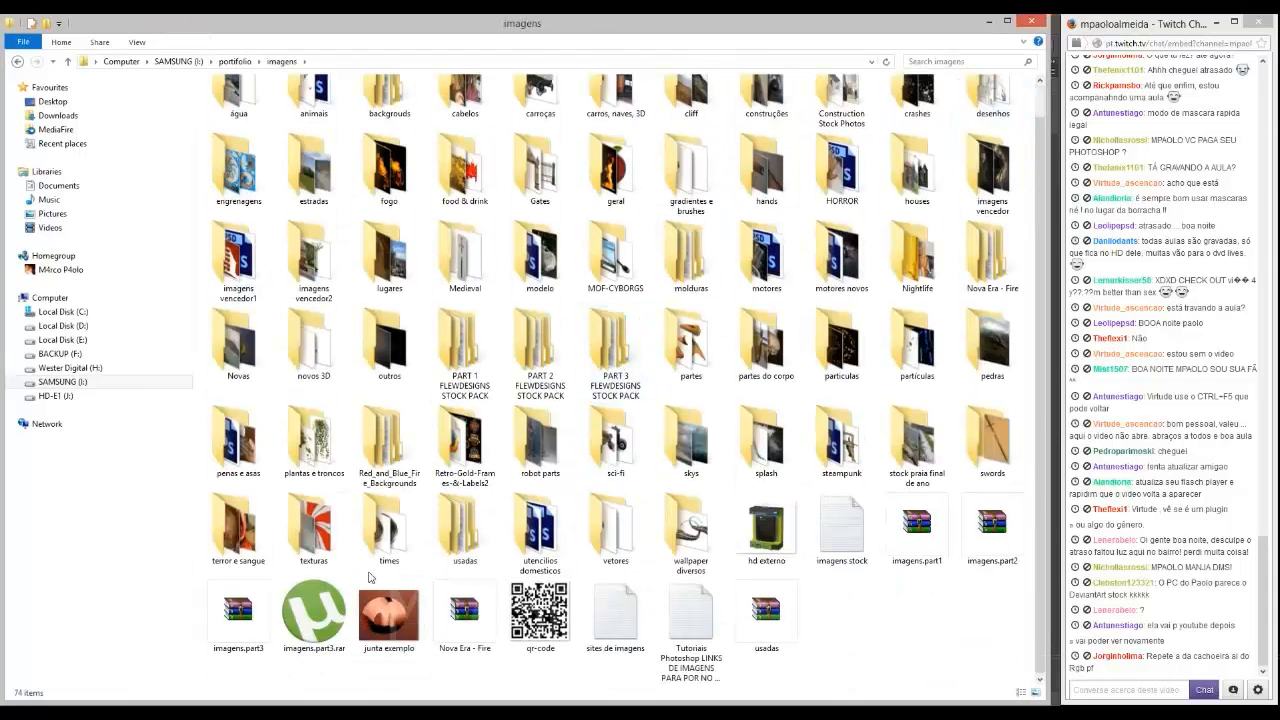
{"action": "double_click", "coordinate": [682, 443]}
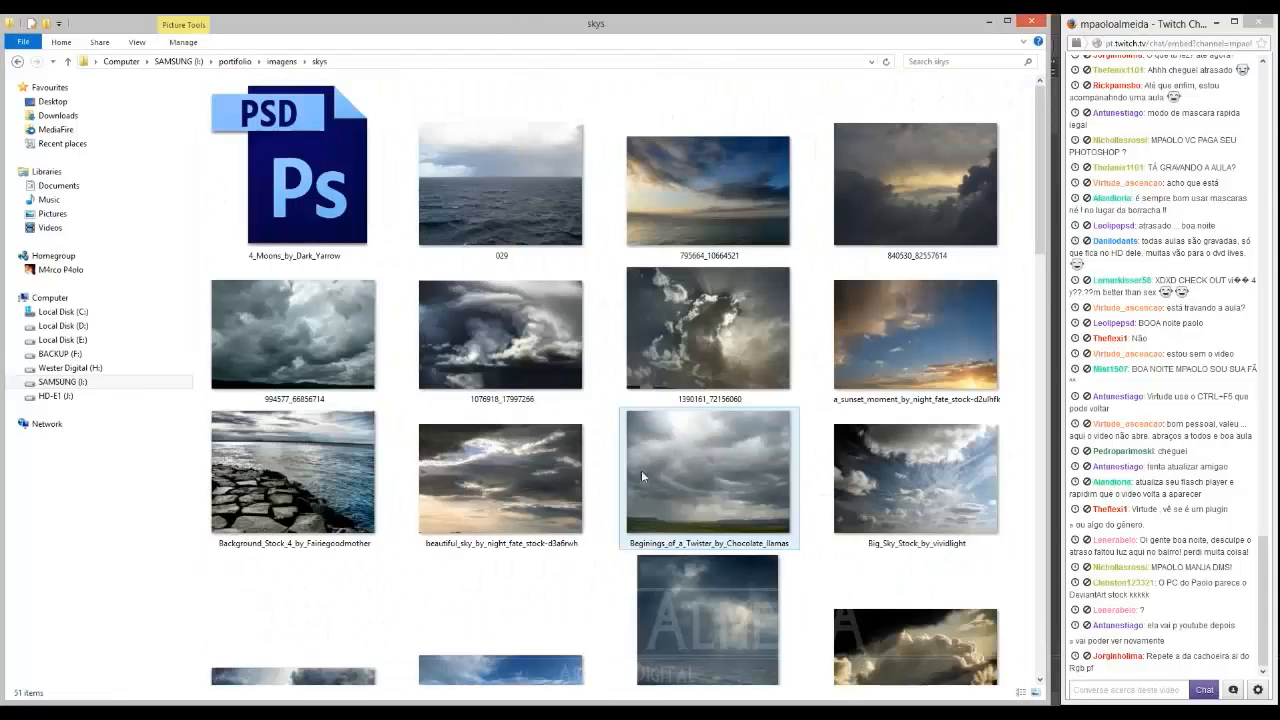
{"action": "scroll", "coordinate": [608, 494], "scroll_direction": "down", "scroll_amount": 12}
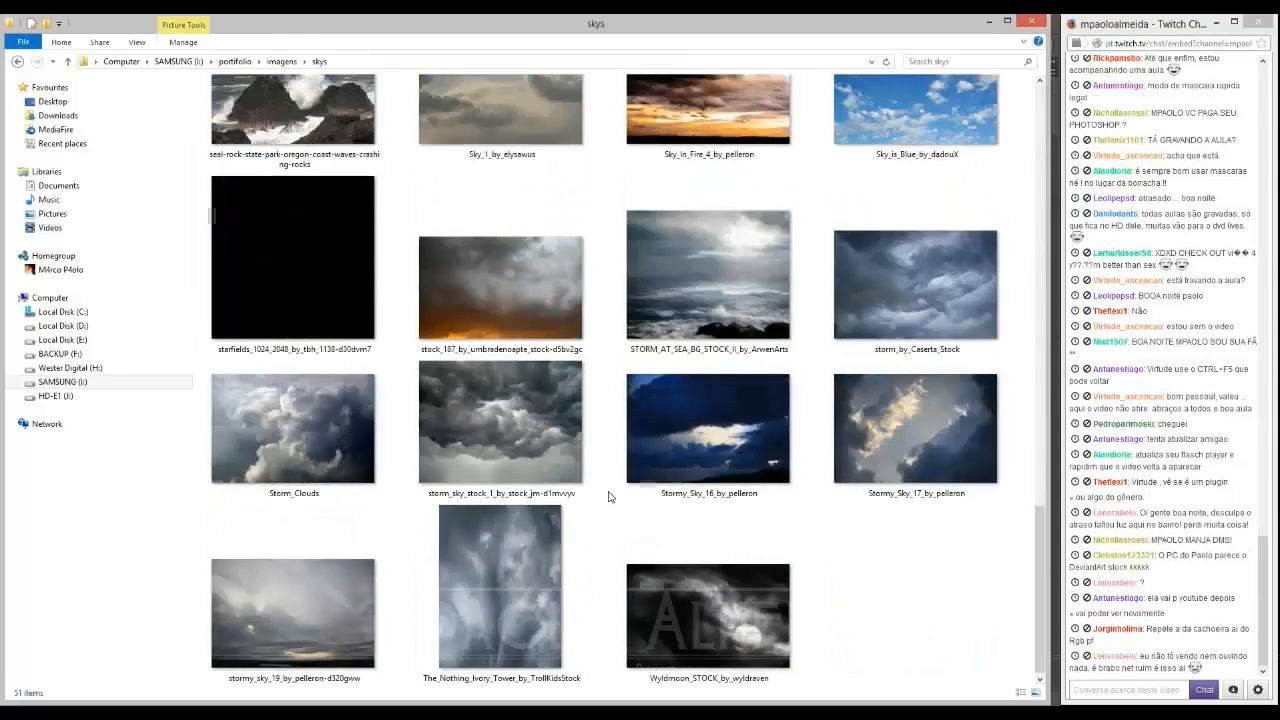
{"action": "scroll", "coordinate": [575, 541], "scroll_direction": "up", "scroll_amount": 12}
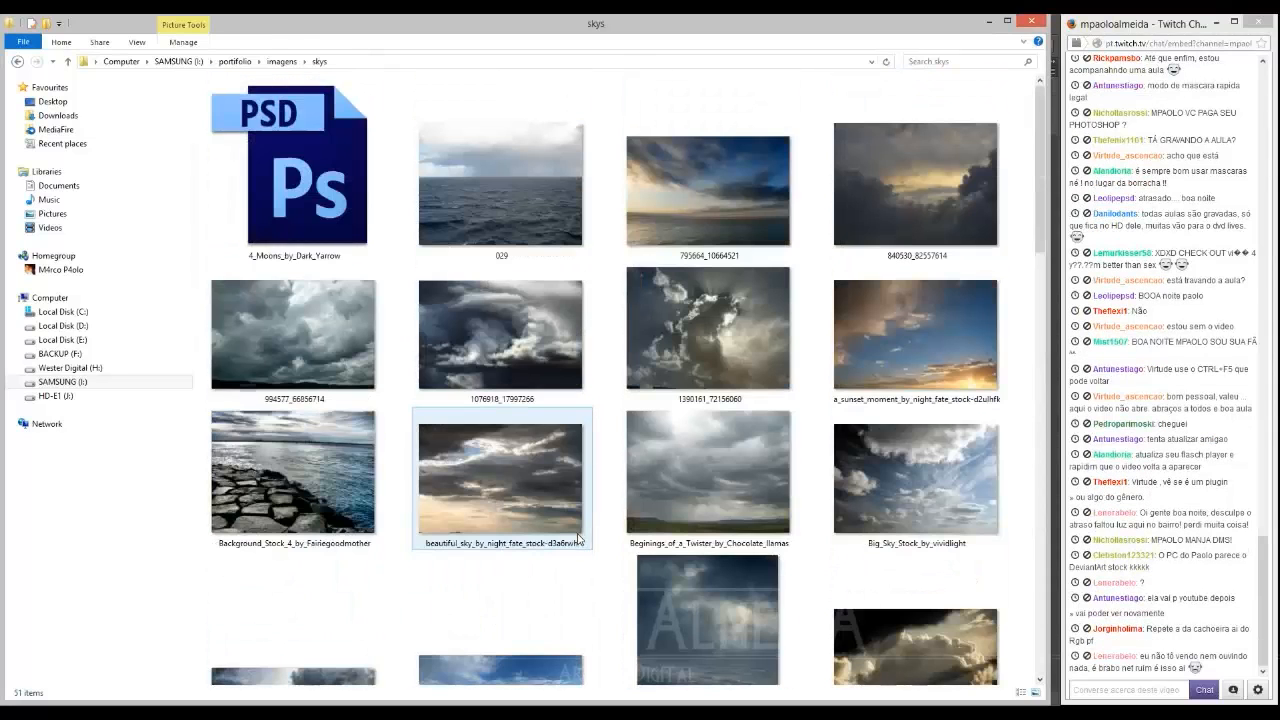
{"action": "scroll", "coordinate": [588, 530], "scroll_direction": "down", "scroll_amount": 5}
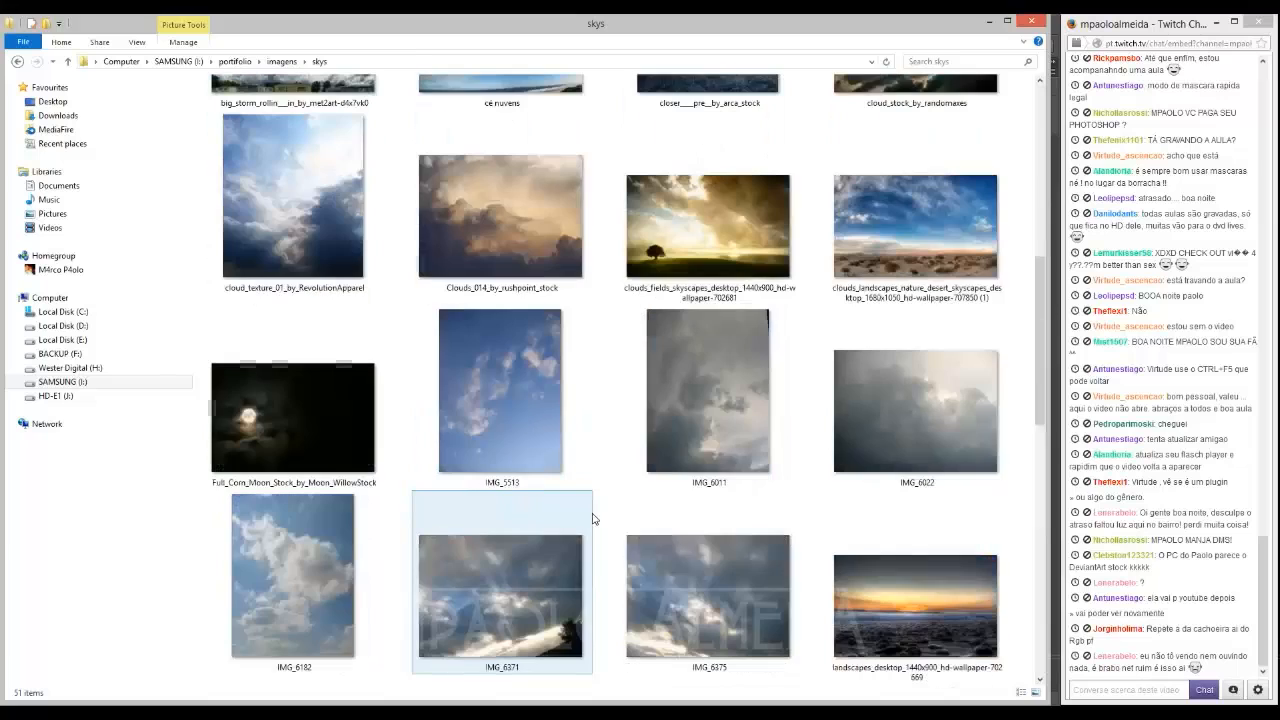
{"action": "scroll", "coordinate": [597, 502], "scroll_direction": "down", "scroll_amount": 3}
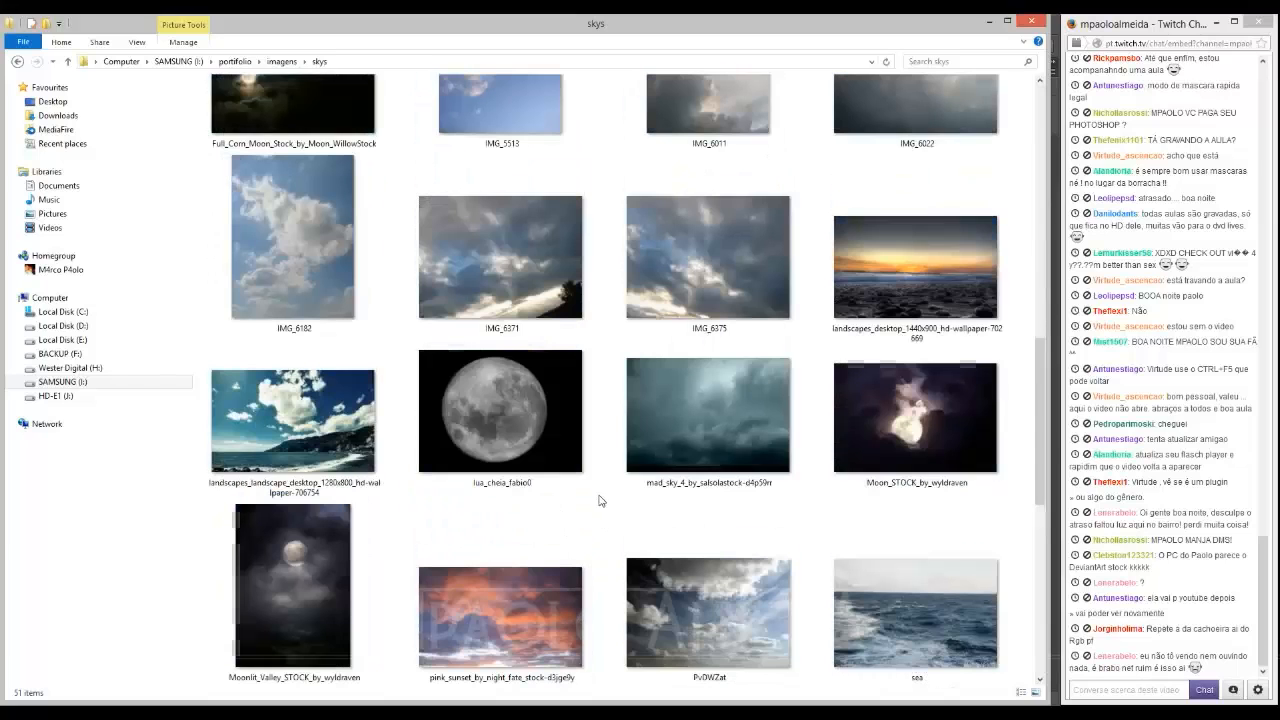
{"action": "mouse_move", "coordinate": [670, 465]}
{"action": "left_mouse_down"}
{"action": "mouse_move", "coordinate": [322, 594]}
{"action": "mouse_move", "coordinate": [248, 711]}
{"action": "mouse_move", "coordinate": [394, 563]}
{"action": "mouse_move", "coordinate": [410, 526]}
{"action": "left_mouse_up"}
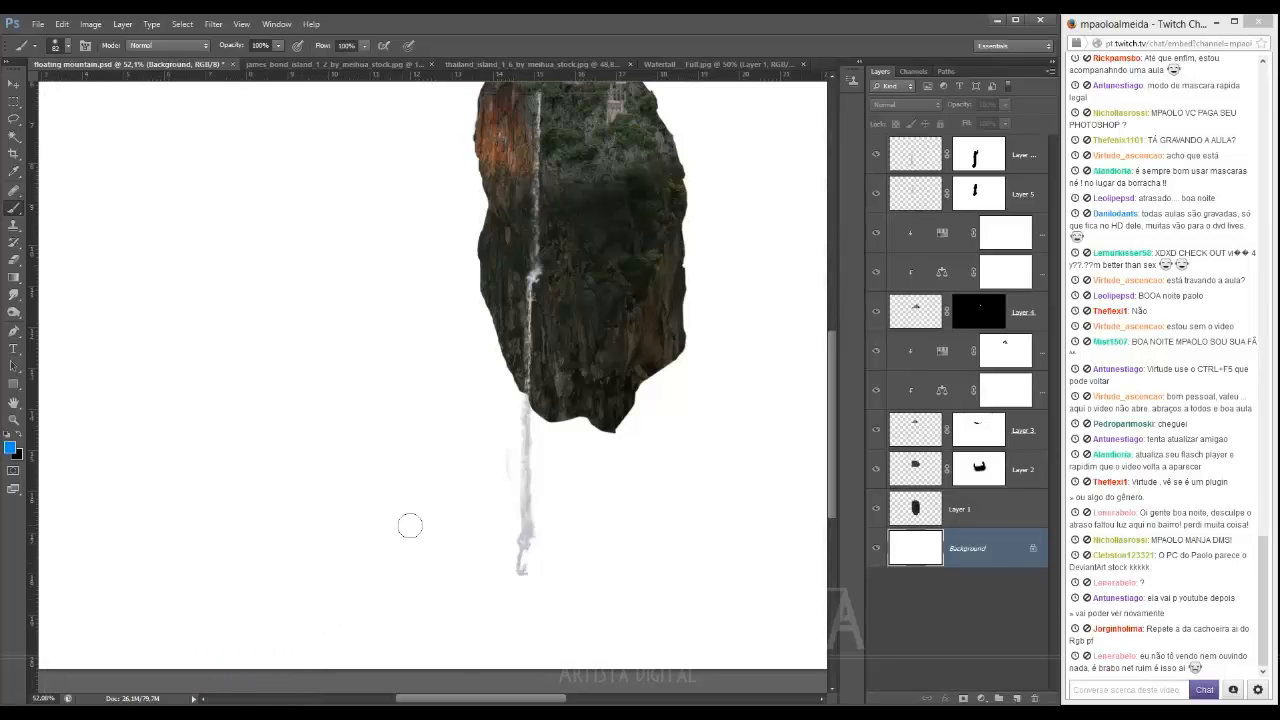
{"action": "key", "text": "Return"}
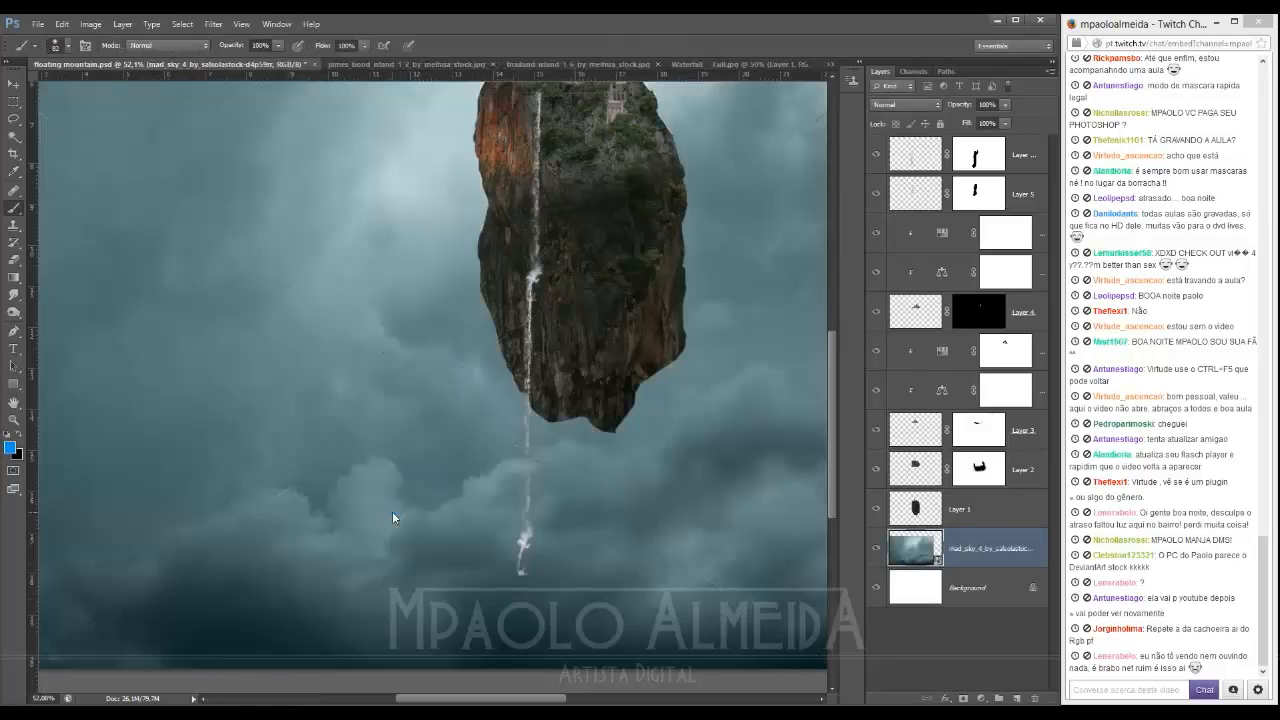
Step: Rasterize the placed sky layer, then move and enlarge it to cover the whole canvas behind the mountain
{"action": "scroll", "coordinate": [392, 511], "scroll_direction": "down", "scroll_amount": 5}
{"action": "left_click", "coordinate": [437, 467]}
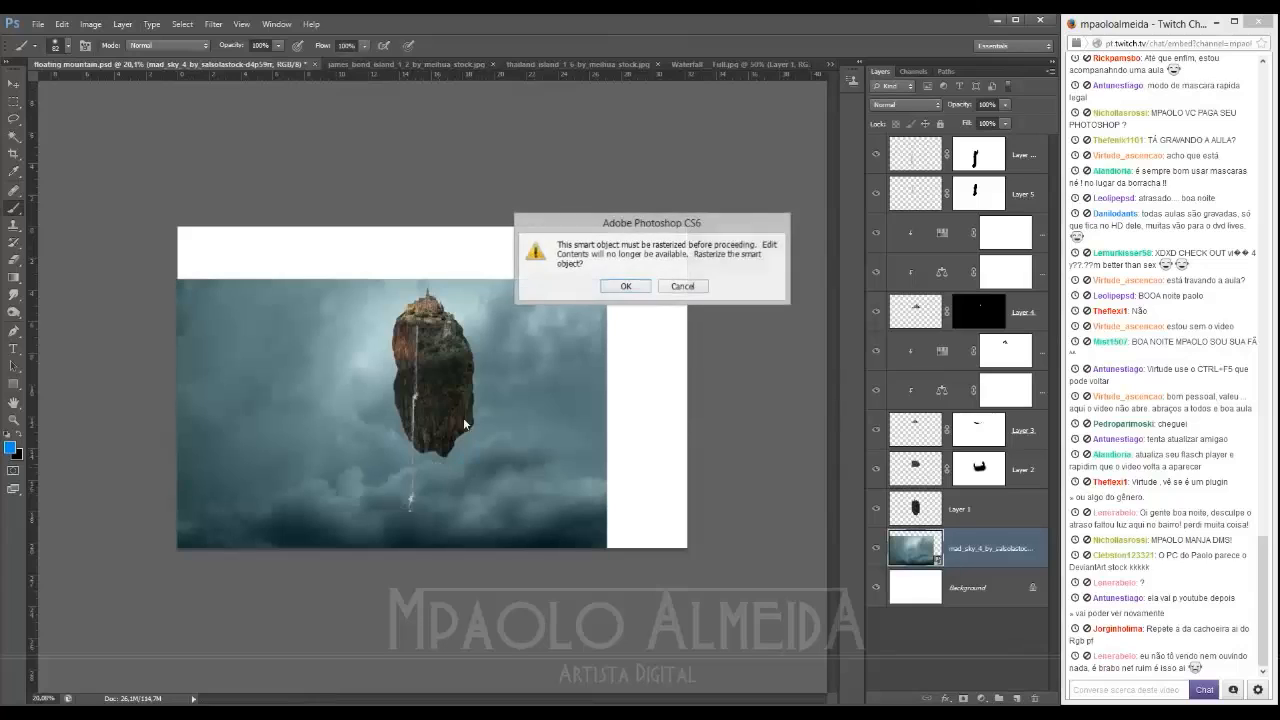
{"action": "left_click", "coordinate": [614, 290]}
{"action": "key", "text": "v"}
{"action": "left_click_drag", "start_coordinate": [487, 493], "coordinate": [519, 441]}
{"action": "left_click_drag", "start_coordinate": [637, 546], "coordinate": [689, 583]}
{"action": "key", "text": "Return"}
{"action": "scroll", "coordinate": [437, 380], "scroll_direction": "up", "scroll_amount": 5}
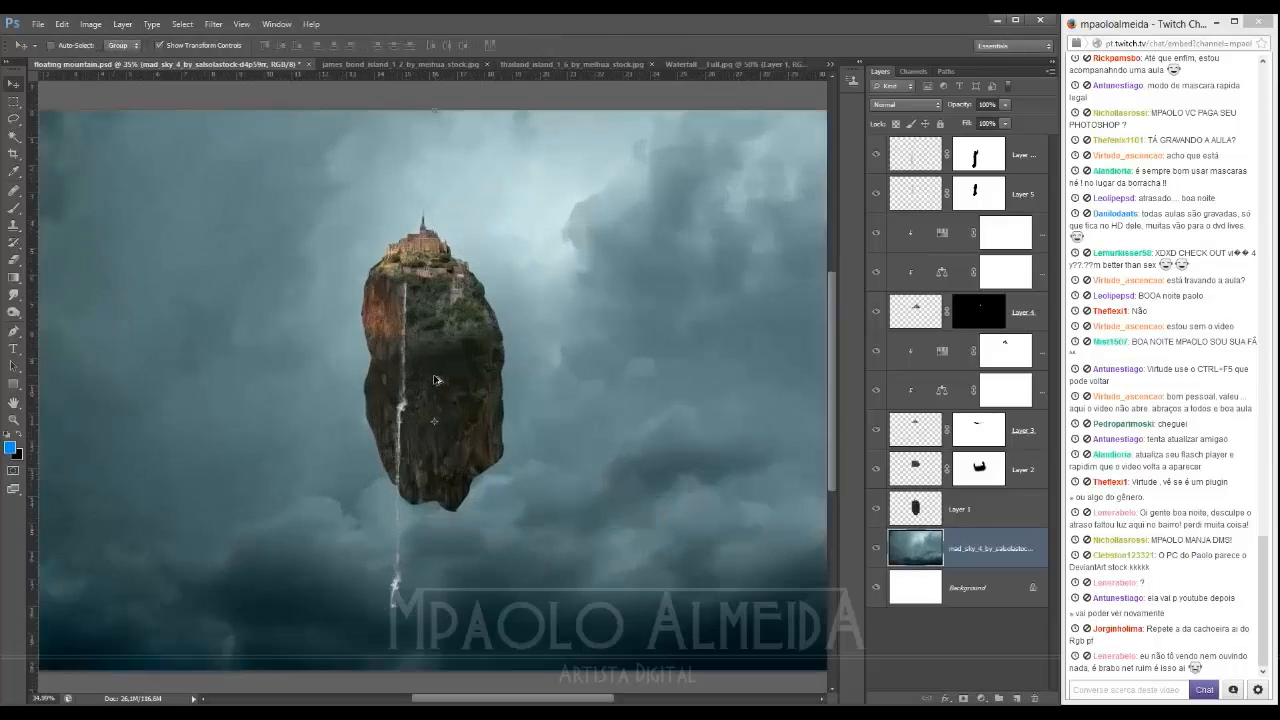
{"action": "scroll", "coordinate": [437, 380], "scroll_direction": "down", "scroll_amount": 1}
{"action": "left_click_drag", "start_coordinate": [491, 401], "coordinate": [510, 398]}
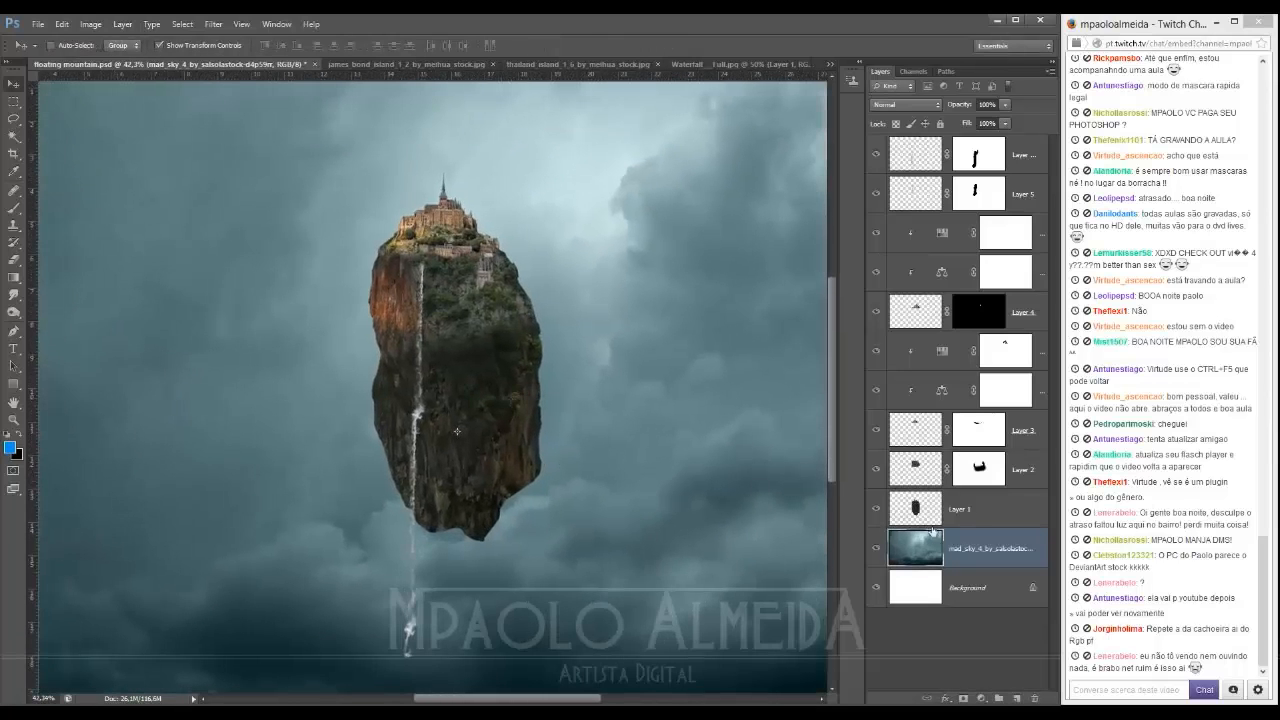
Step: Paint black with a large soft brush on the lower waterfall copy's mask to fade out its bottom end below the rock
{"action": "left_click", "coordinate": [1006, 168]}
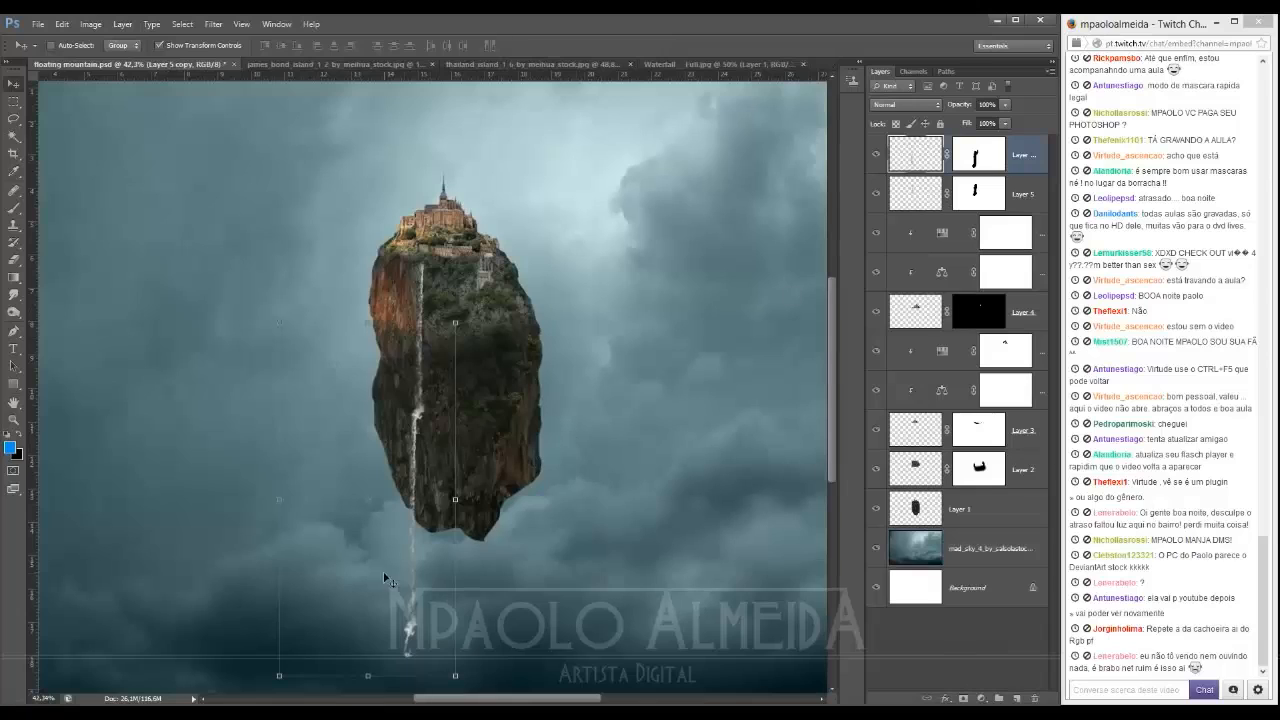
{"action": "right_click", "coordinate": [973, 155]}
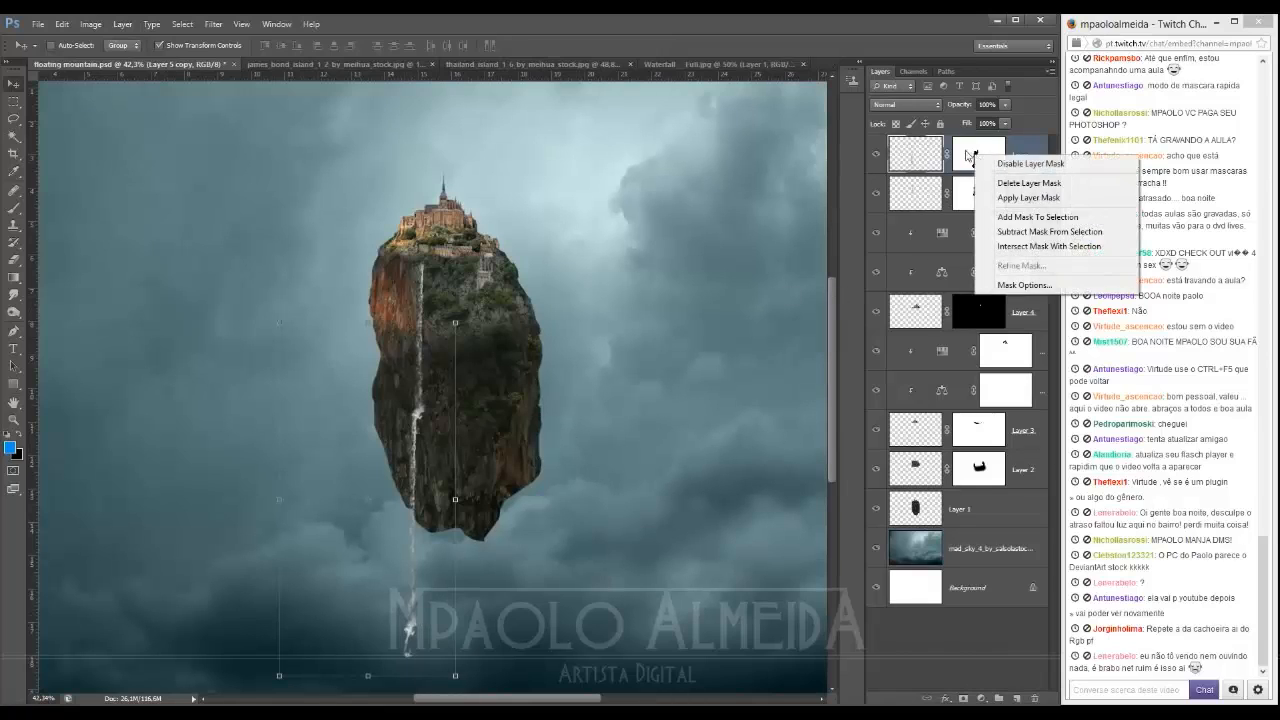
{"action": "left_click", "coordinate": [964, 151]}
{"action": "right_click", "coordinate": [966, 151]}
{"action": "left_click", "coordinate": [940, 194]}
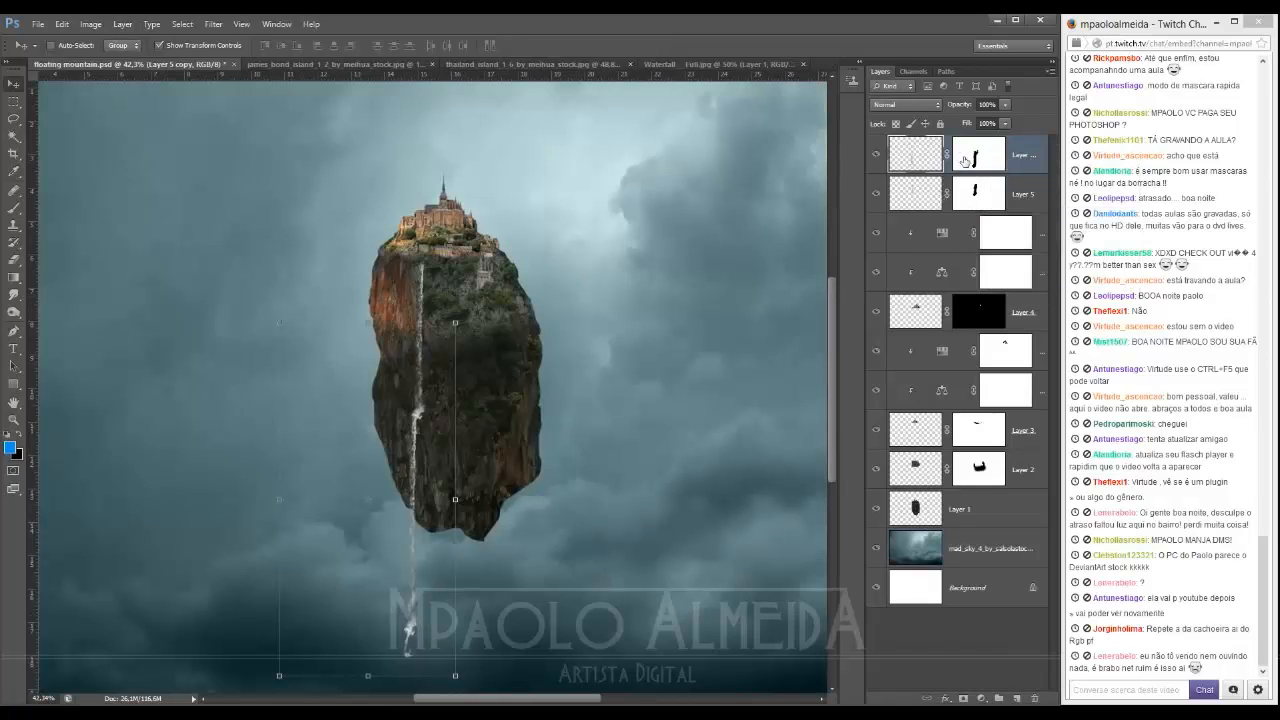
{"action": "left_click", "coordinate": [964, 160]}
{"action": "key", "text": "b"}
{"action": "right_click", "coordinate": [374, 648]}
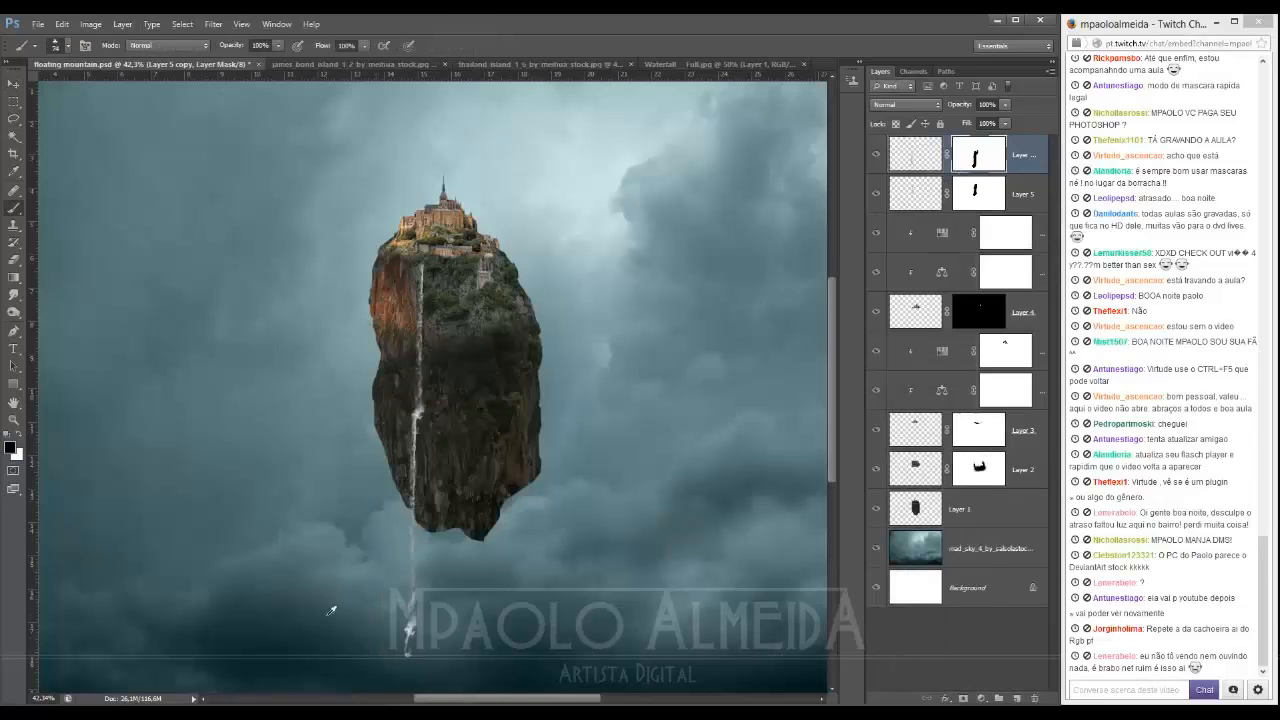
{"action": "left_click_drag", "start_coordinate": [332, 611], "coordinate": [344, 609]}
{"action": "right_click", "coordinate": [338, 530]}
{"action": "left_click", "coordinate": [528, 454]}
{"action": "left_click_drag", "start_coordinate": [199, 523], "coordinate": [206, 523]}
{"action": "scroll", "coordinate": [388, 593], "scroll_direction": "up", "scroll_amount": 2}
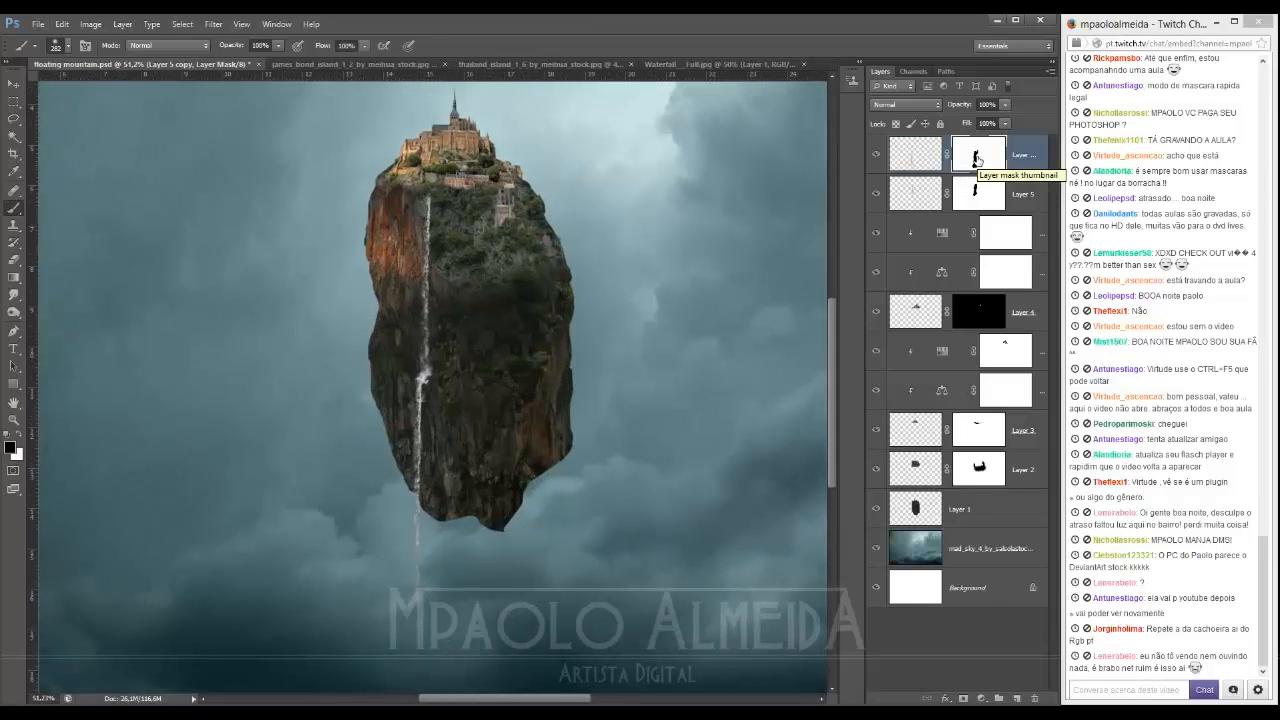
Step: Apply the layer mask of Layer 5 copy and duplicate the layer
{"action": "right_click", "coordinate": [977, 160]}
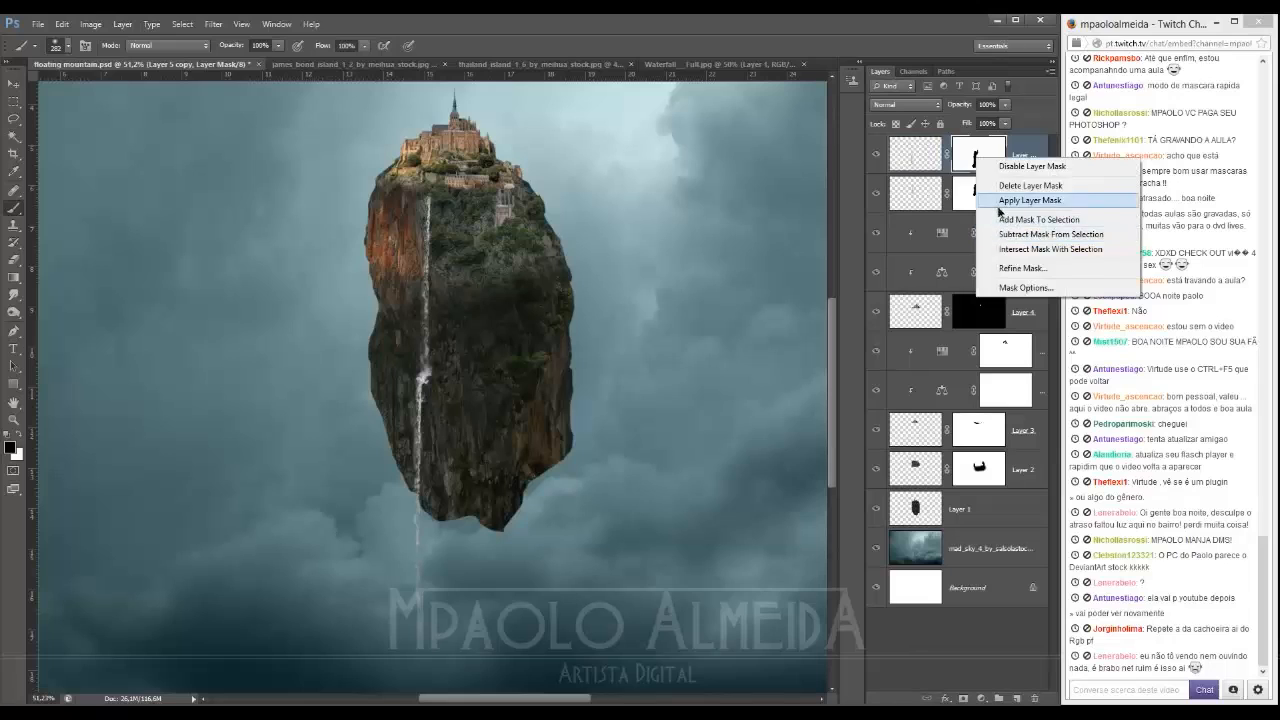
{"action": "left_click", "coordinate": [1015, 199]}
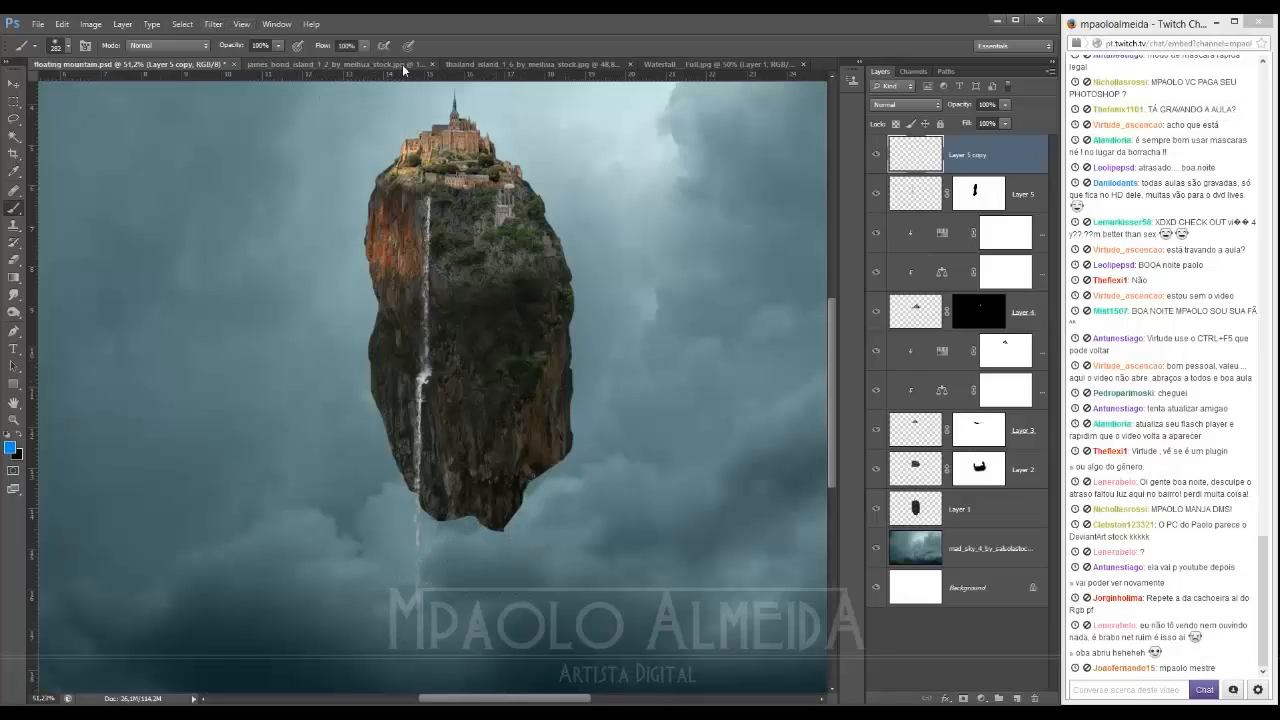
{"action": "key", "text": "ctrl+j"}
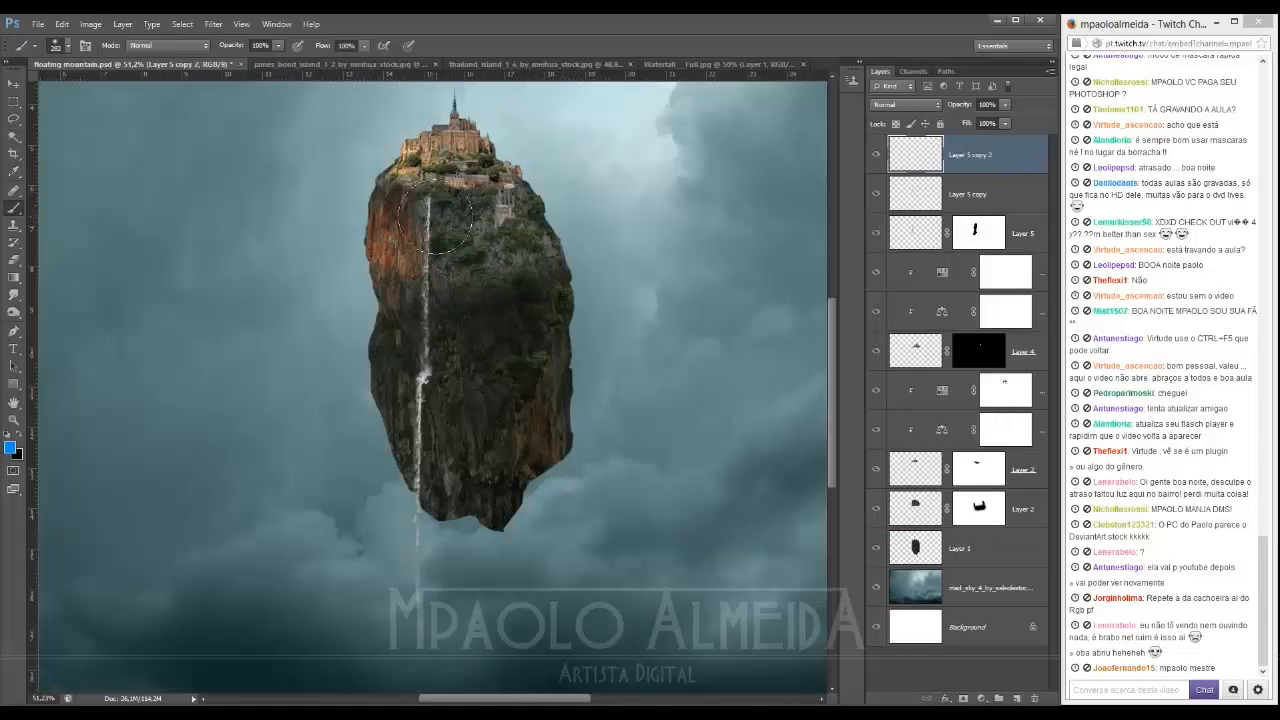
Step: Apply a Motion Blur at an angle of -21° to the new waterfall copy and shift the copy slightly beside the stream
{"action": "left_click", "coordinate": [213, 25]}
{"action": "mouse_move", "coordinate": [300, 158]}
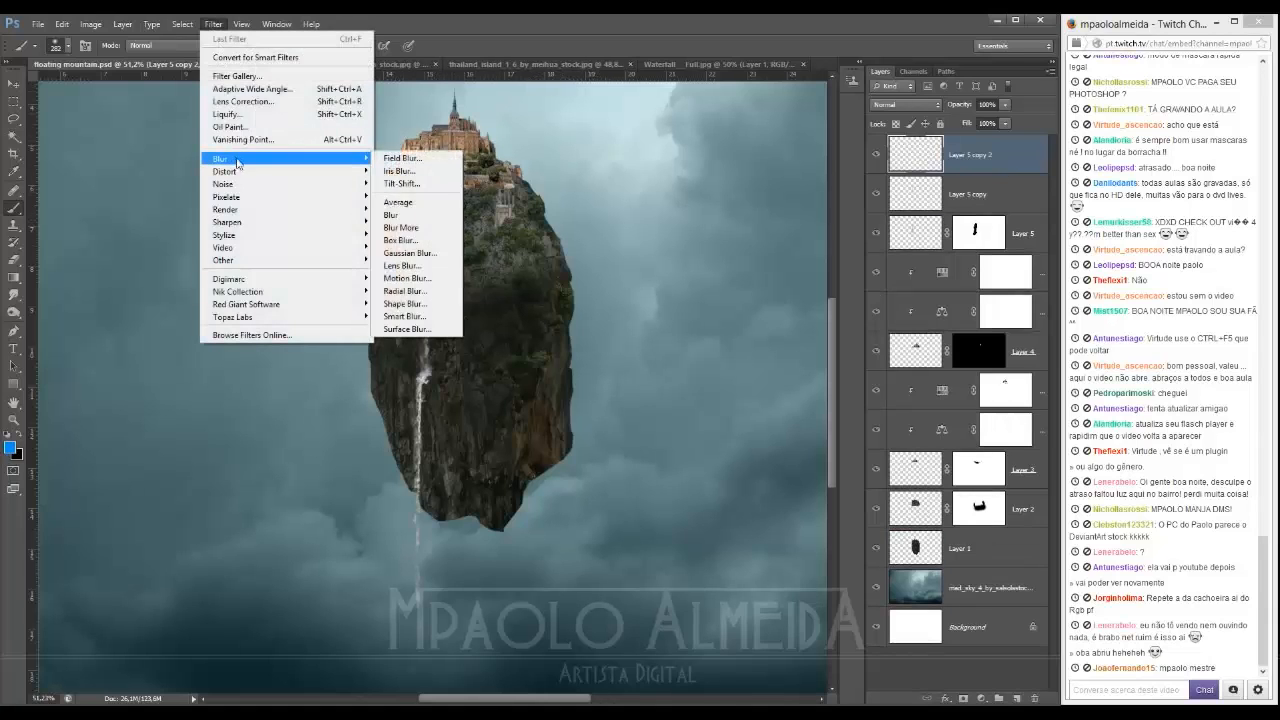
{"action": "left_click", "coordinate": [418, 279]}
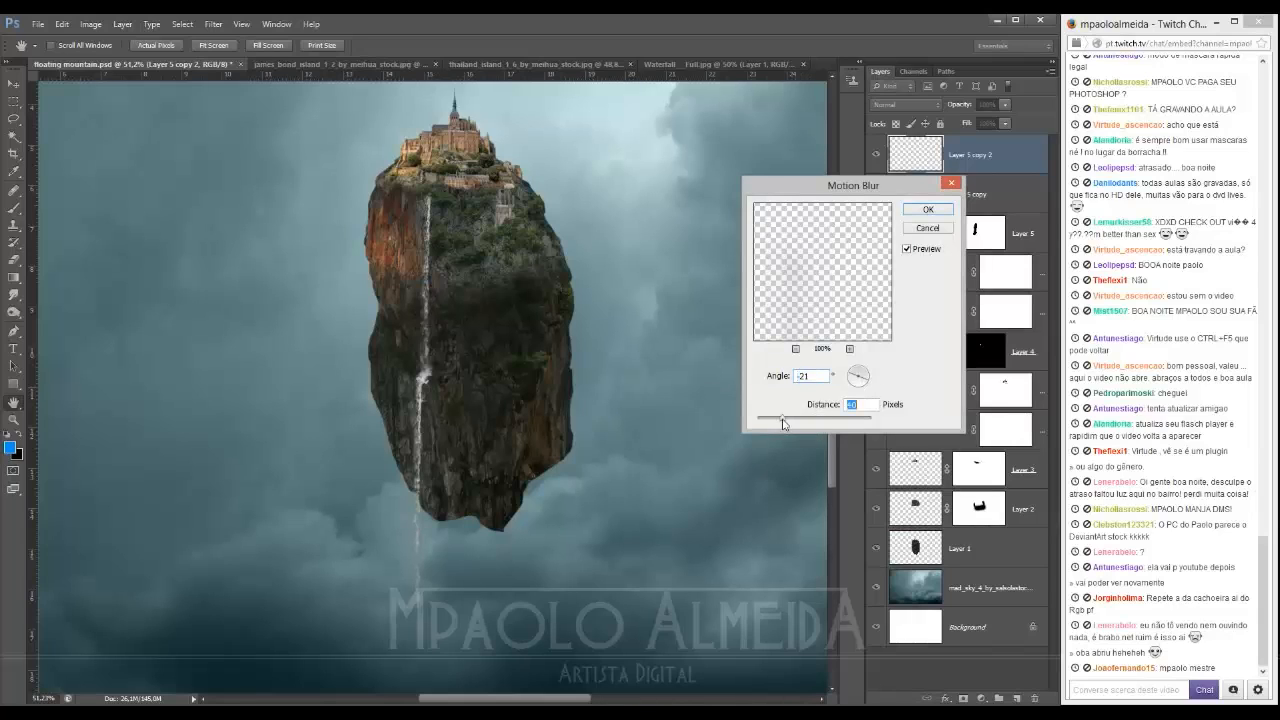
{"action": "left_click", "coordinate": [926, 210]}
{"action": "key", "text": "v"}
{"action": "left_click_drag", "start_coordinate": [416, 608], "coordinate": [422, 613]}
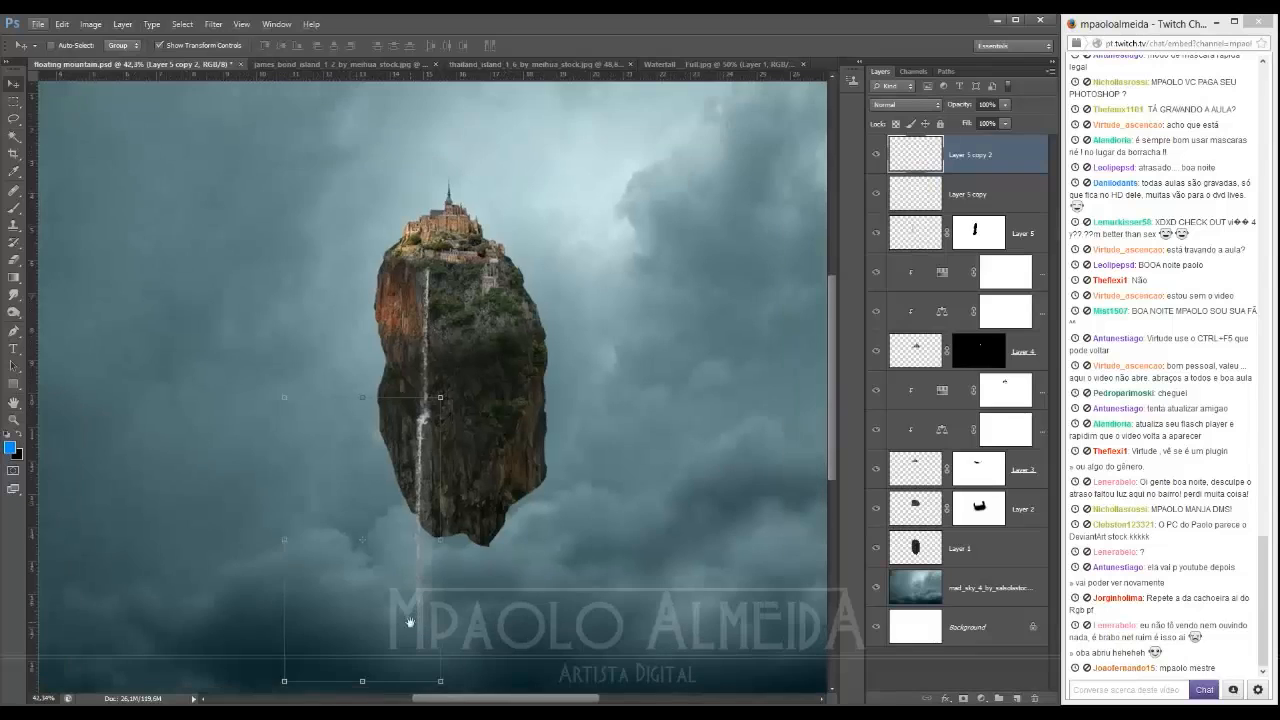
Step: Warp the motion-blurred waterfall copy, spreading its lower end outward below the rock
{"action": "scroll", "coordinate": [416, 535], "scroll_direction": "up", "scroll_amount": 3}
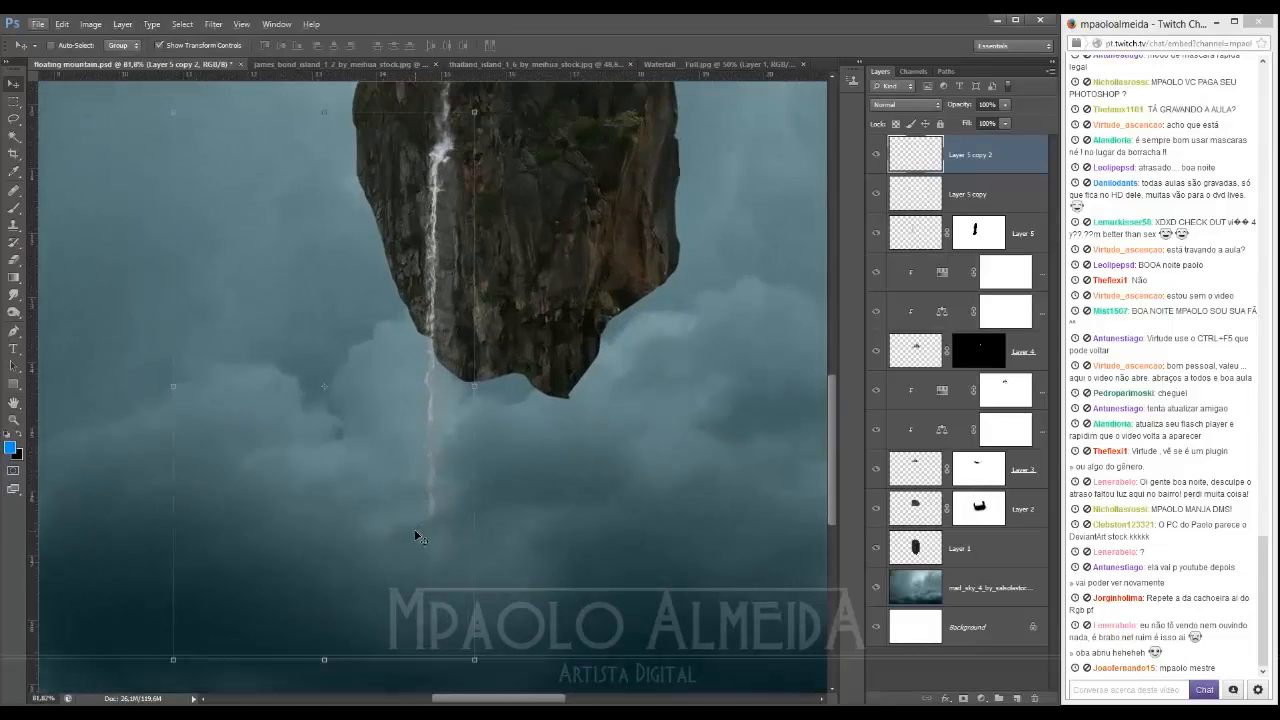
{"action": "right_click", "coordinate": [416, 535]}
{"action": "left_click", "coordinate": [440, 410]}
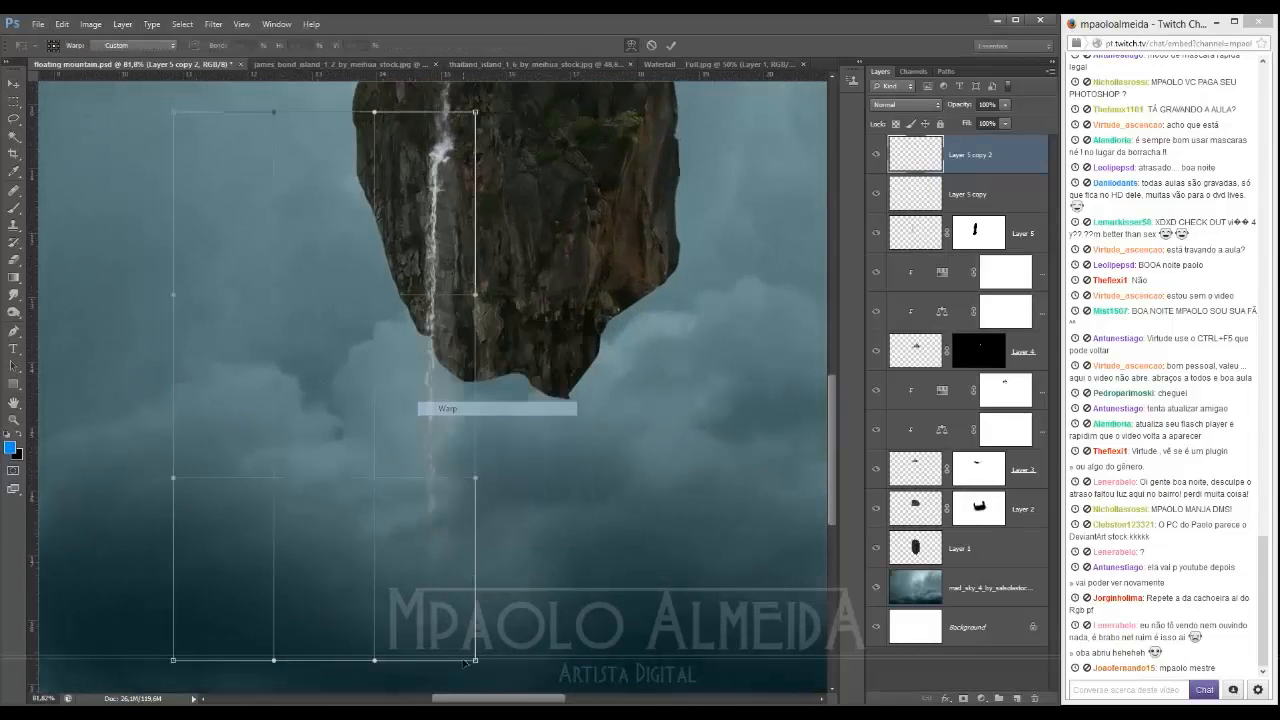
{"action": "left_click_drag", "start_coordinate": [477, 657], "coordinate": [727, 622]}
{"action": "left_click_drag", "start_coordinate": [360, 601], "coordinate": [316, 627]}
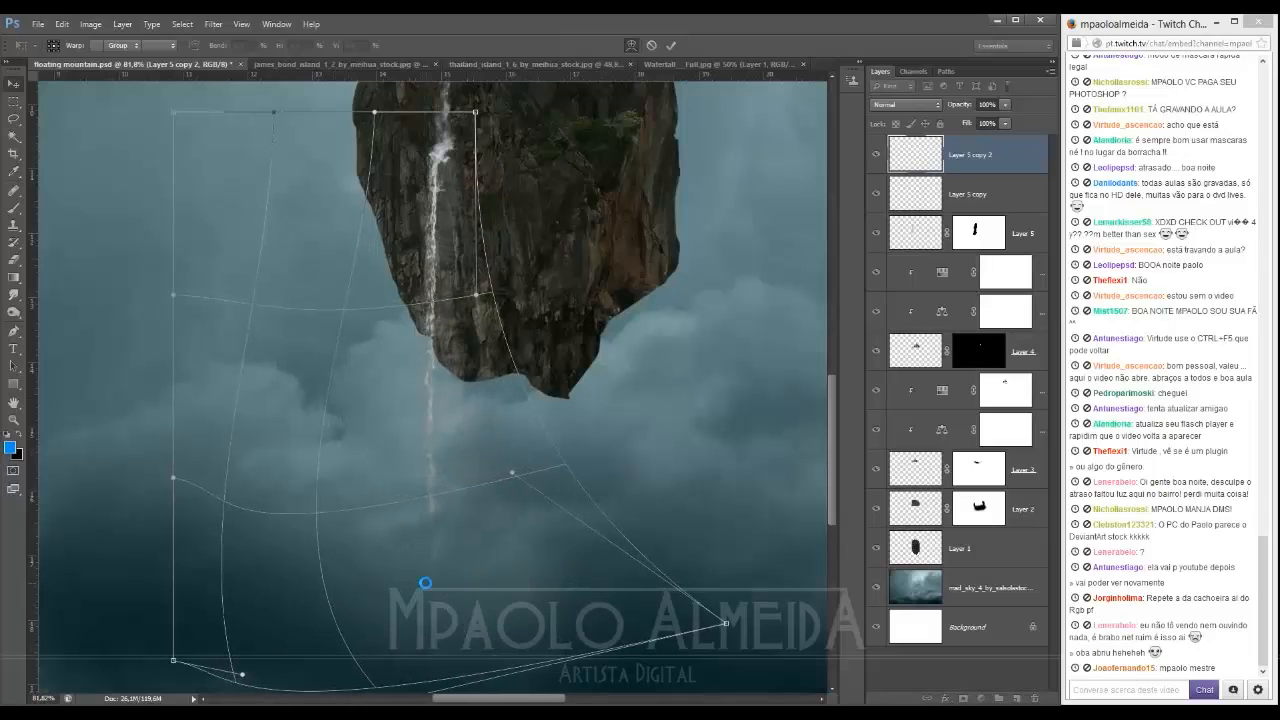
Step: Soften the warped waterfall copy with a Gaussian Blur
{"action": "left_click", "coordinate": [215, 25]}
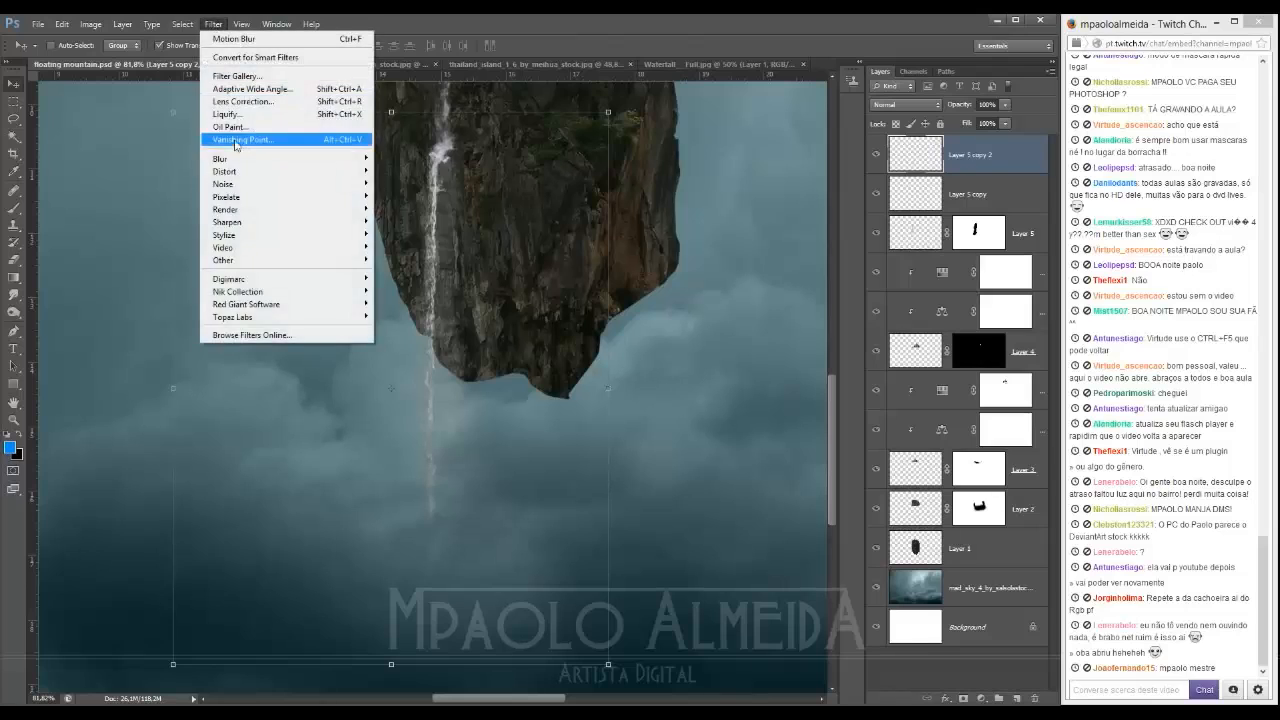
{"action": "mouse_move", "coordinate": [300, 158]}
{"action": "left_click", "coordinate": [418, 253]}
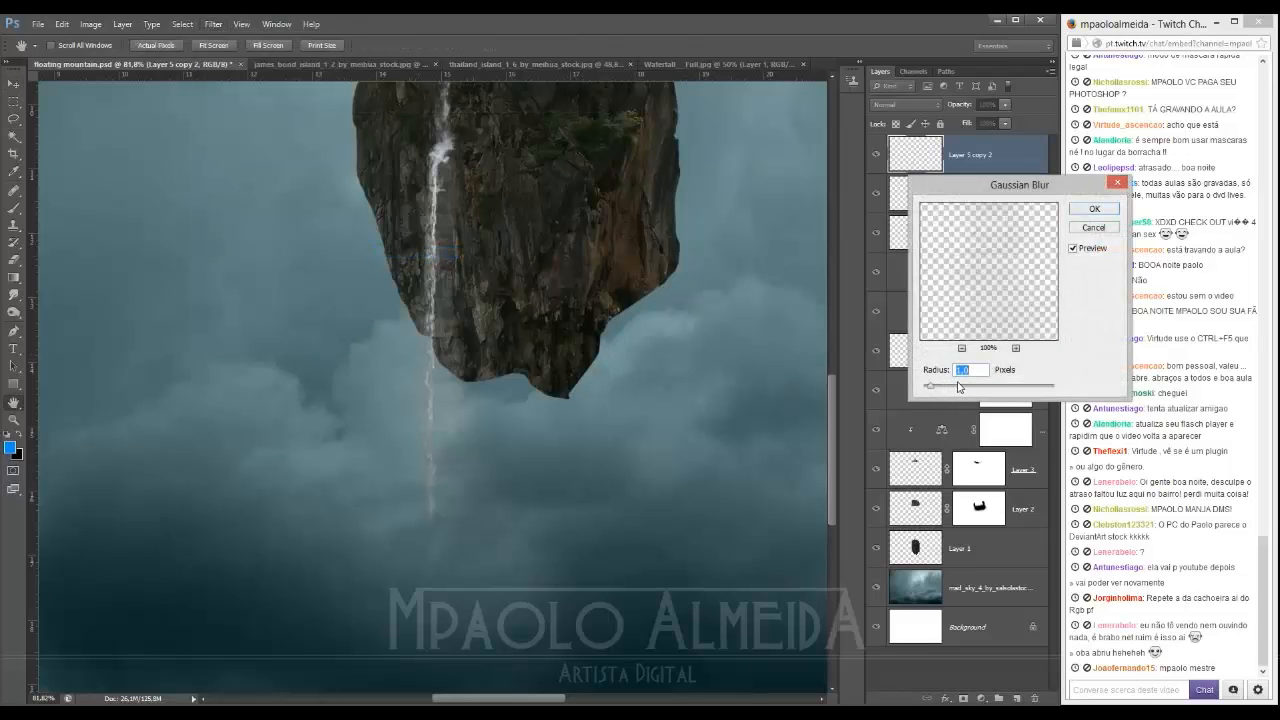
{"action": "left_click_drag", "start_coordinate": [959, 386], "coordinate": [969, 388]}
{"action": "left_click", "coordinate": [1083, 211]}
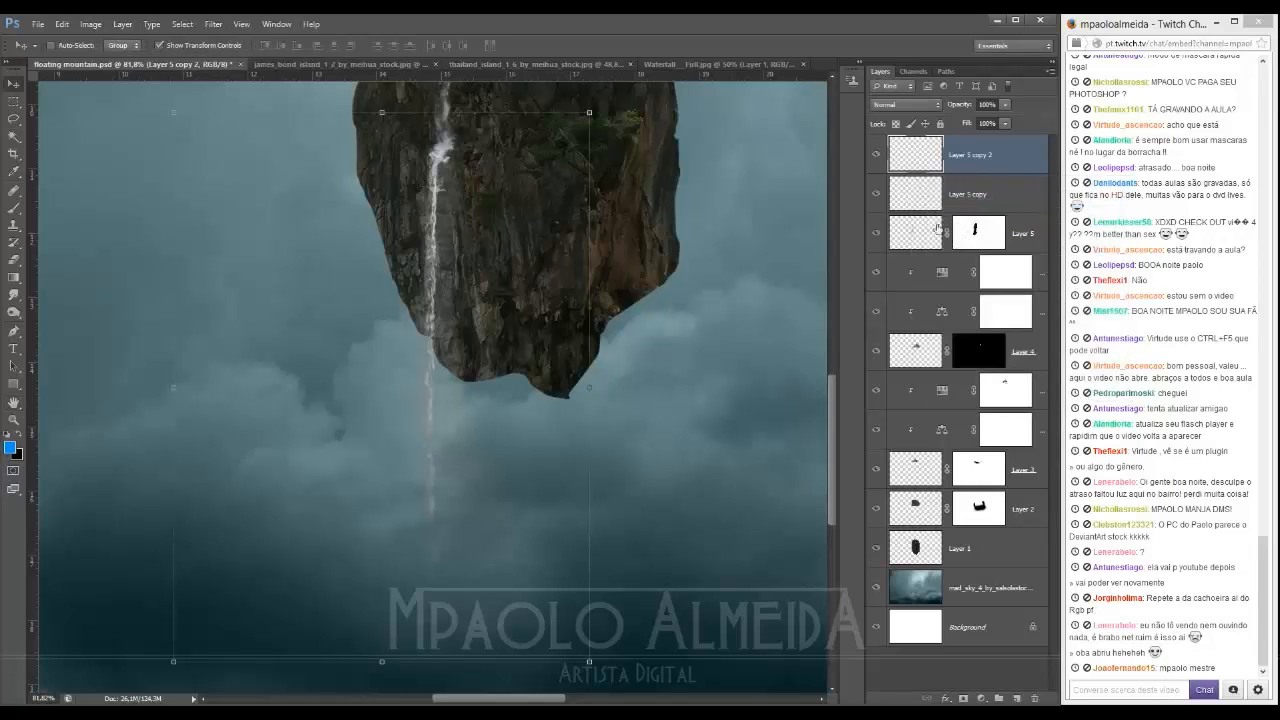
Step: Add a layer mask to Layer 5 copy and paint out the sharp stream below the rock's base with a large soft brush
{"action": "left_click", "coordinate": [993, 192]}
{"action": "left_click", "coordinate": [962, 698]}
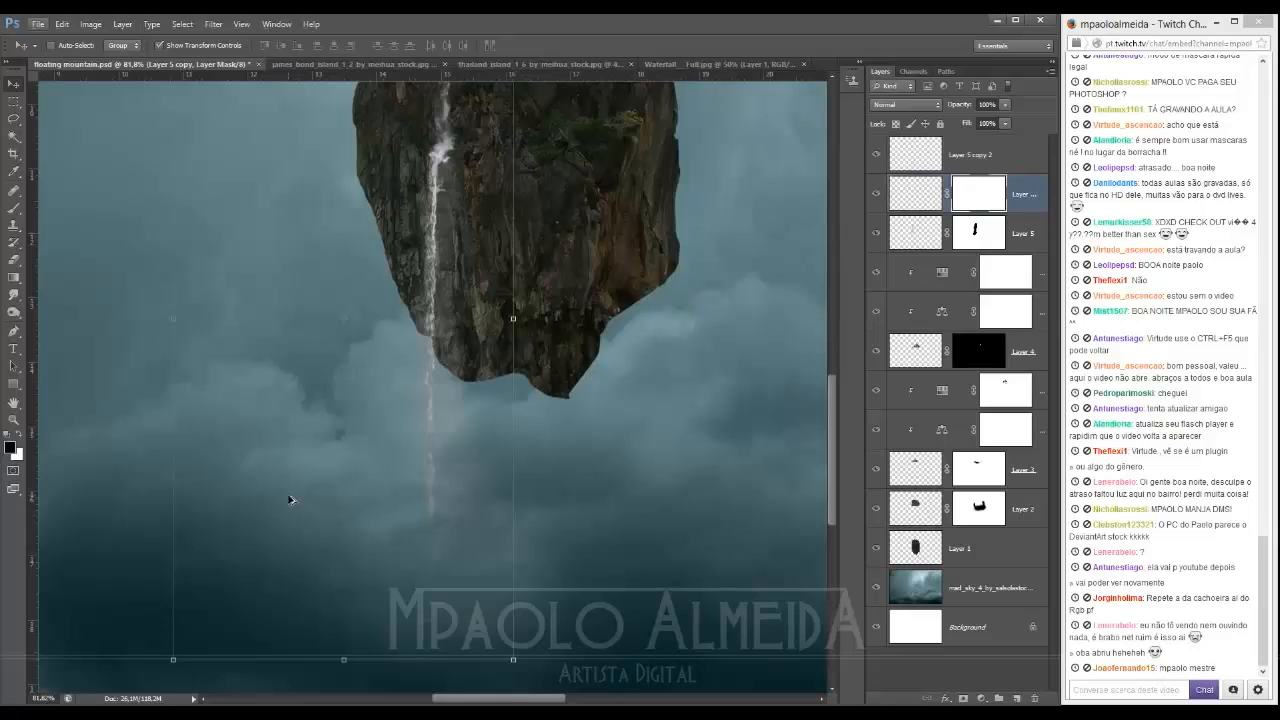
{"action": "key", "text": "b"}
{"action": "mouse_move", "coordinate": [288, 520]}
{"action": "left_mouse_down"}
{"action": "mouse_move", "coordinate": [340, 484]}
{"action": "mouse_move", "coordinate": [369, 494]}
{"action": "left_mouse_up"}
{"action": "left_click", "coordinate": [335, 449]}
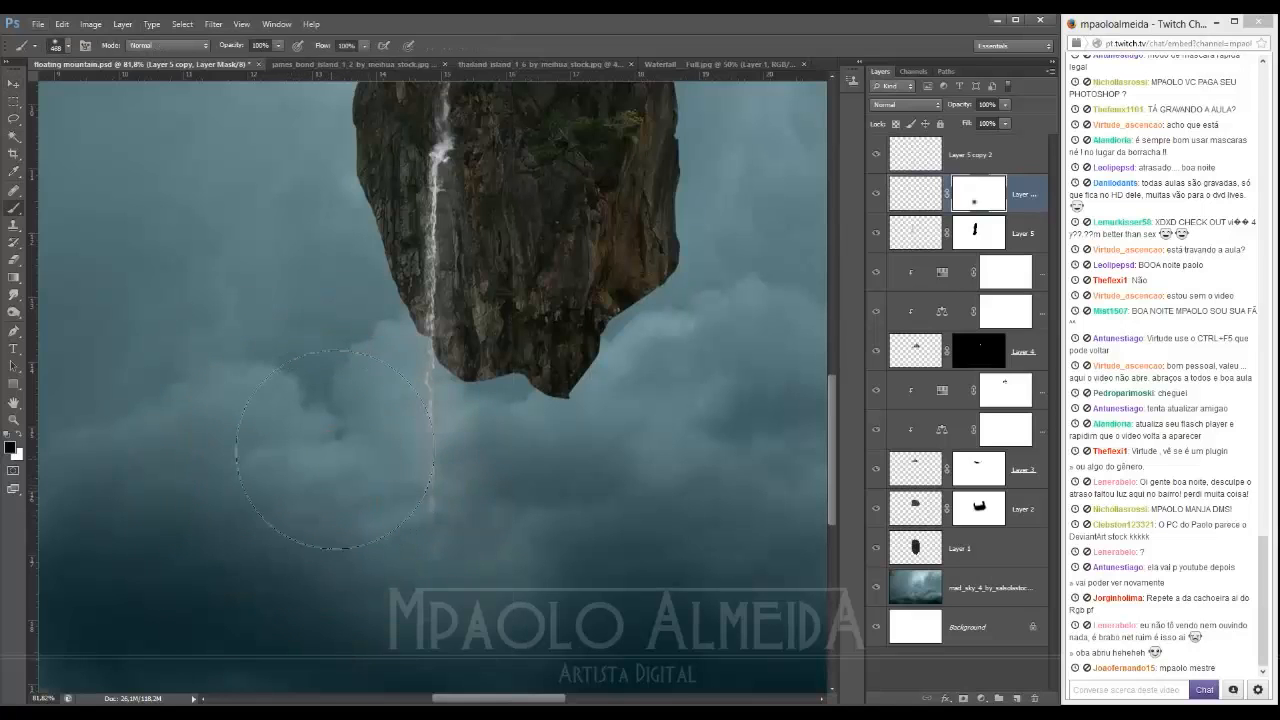
{"action": "scroll", "coordinate": [307, 328], "scroll_direction": "down", "scroll_amount": 3}
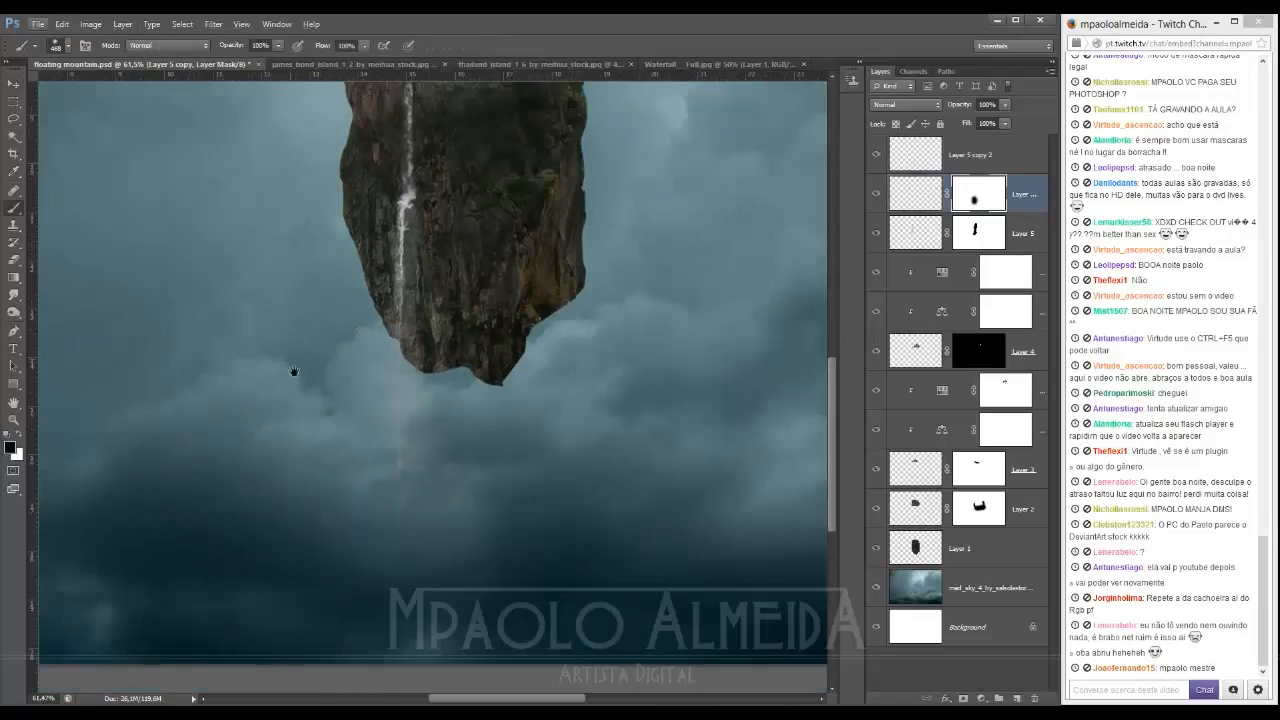
{"action": "left_click_drag", "start_coordinate": [291, 360], "coordinate": [307, 420]}
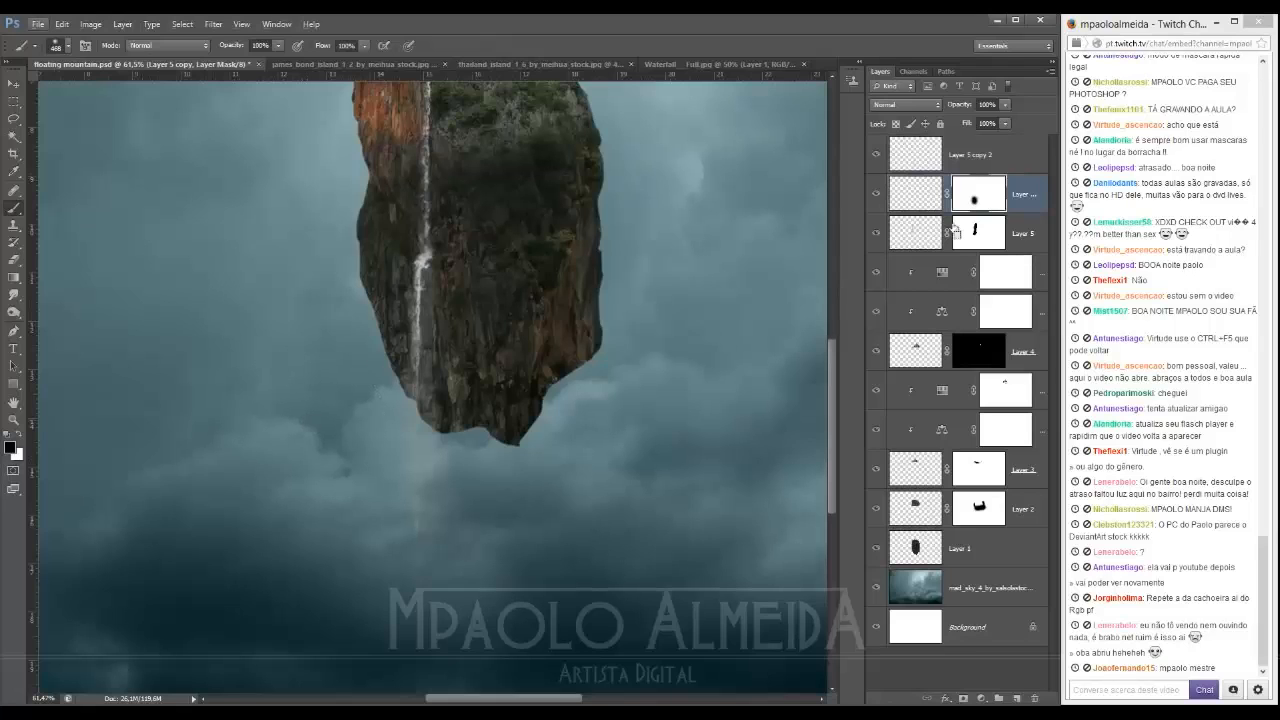
Step: Merge Layer 5 copy 2 with the masked Layer 5 copy and warp the result, pulling its lower corners outward beneath the rock
{"action": "left_click", "coordinate": [996, 153]}
{"action": "key", "text": "ctrl+e"}
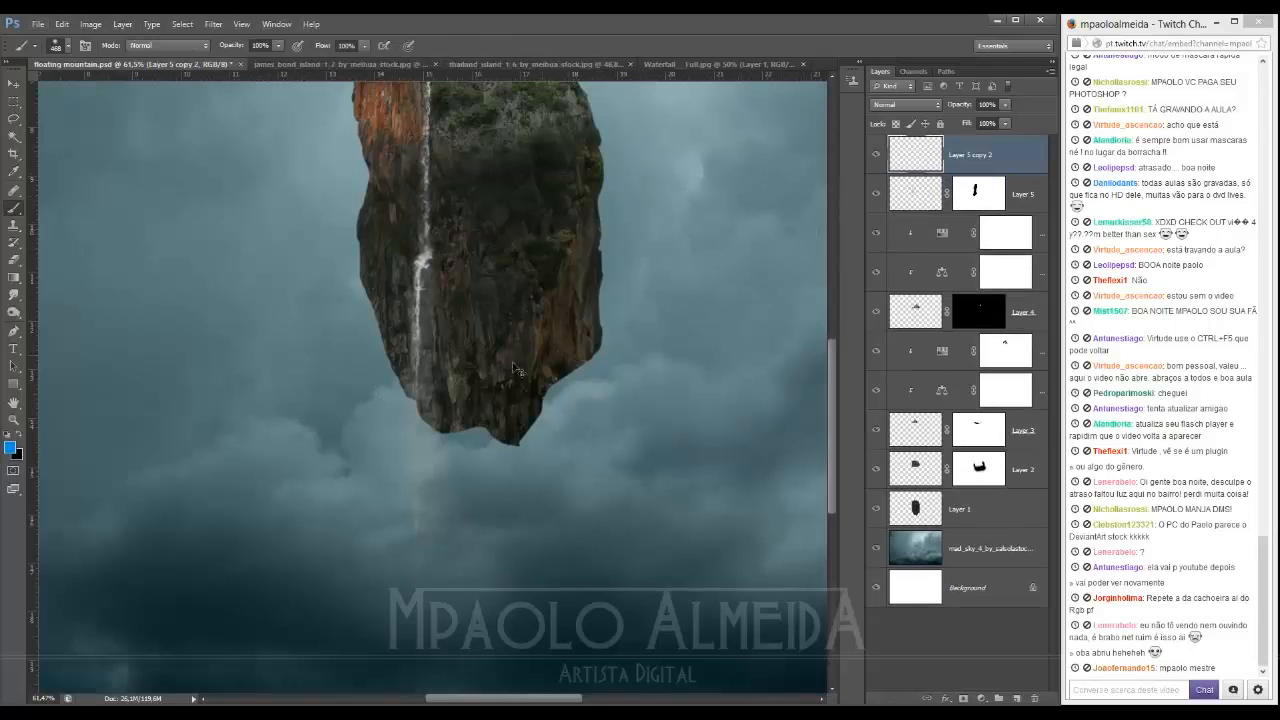
{"action": "key", "text": "ctrl+t"}
{"action": "right_click", "coordinate": [497, 305]}
{"action": "left_click", "coordinate": [512, 409]}
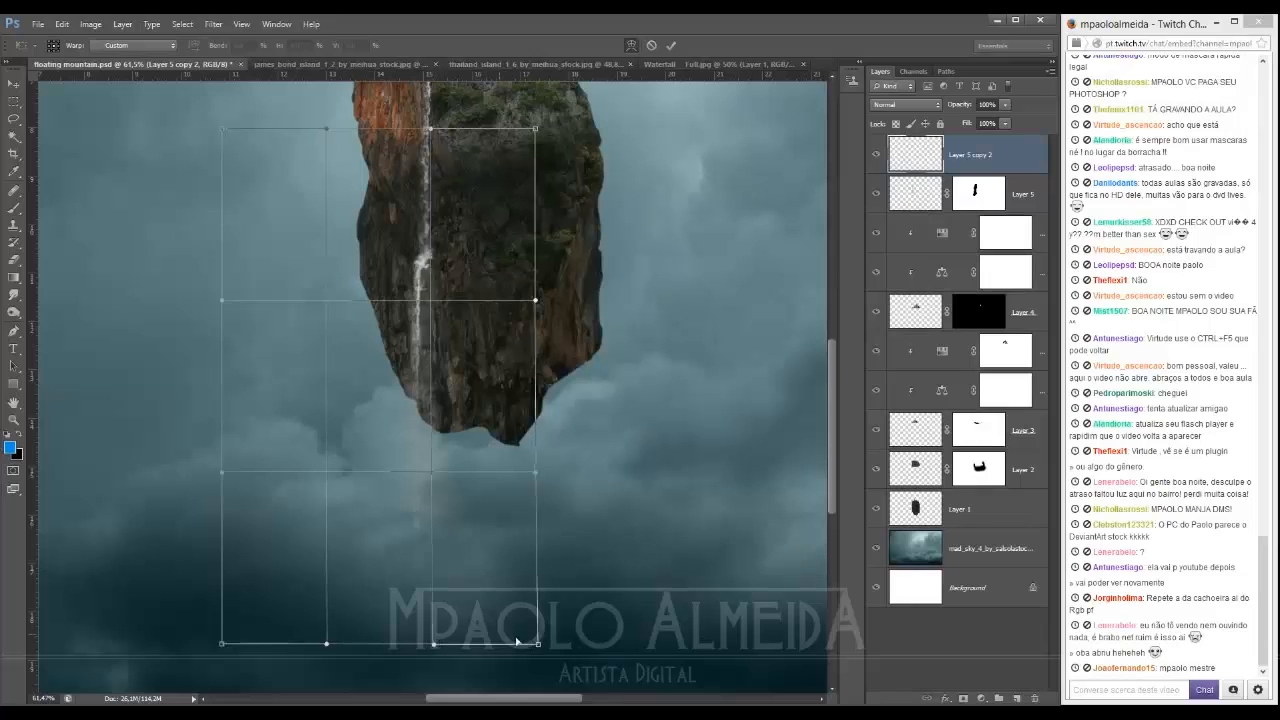
{"action": "left_click_drag", "start_coordinate": [517, 641], "coordinate": [674, 626]}
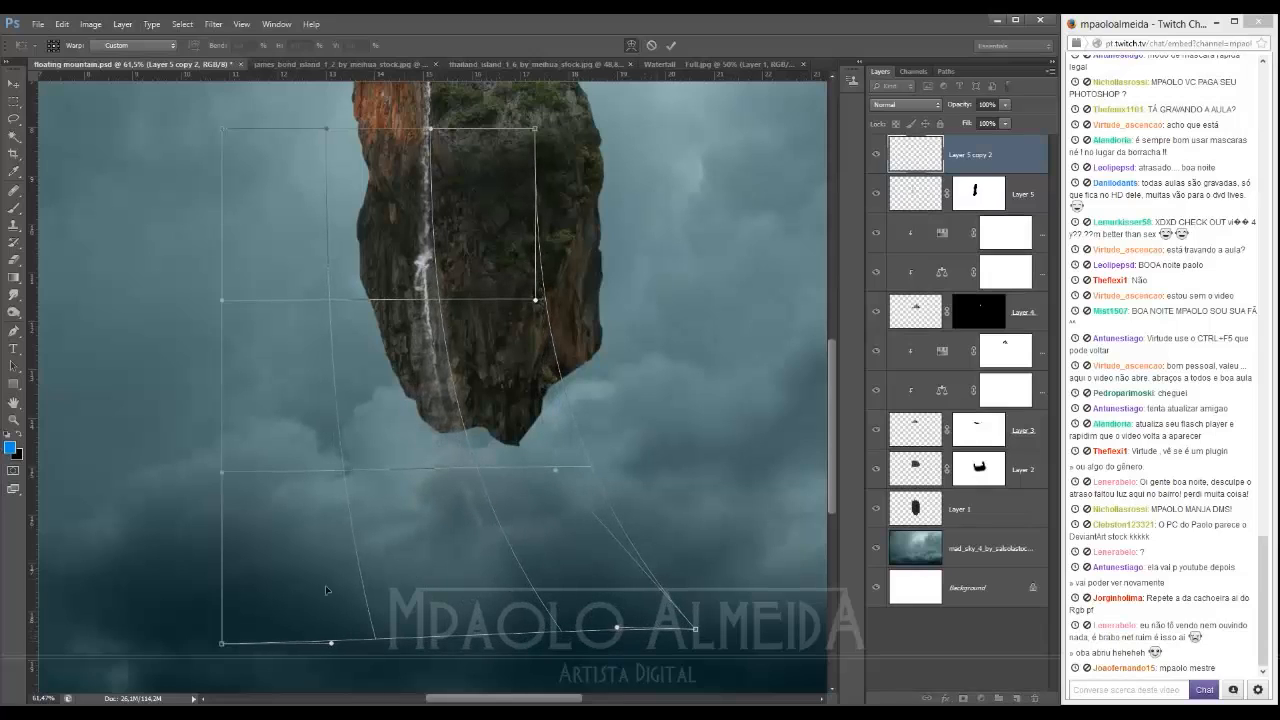
{"action": "left_click_drag", "start_coordinate": [325, 590], "coordinate": [274, 610]}
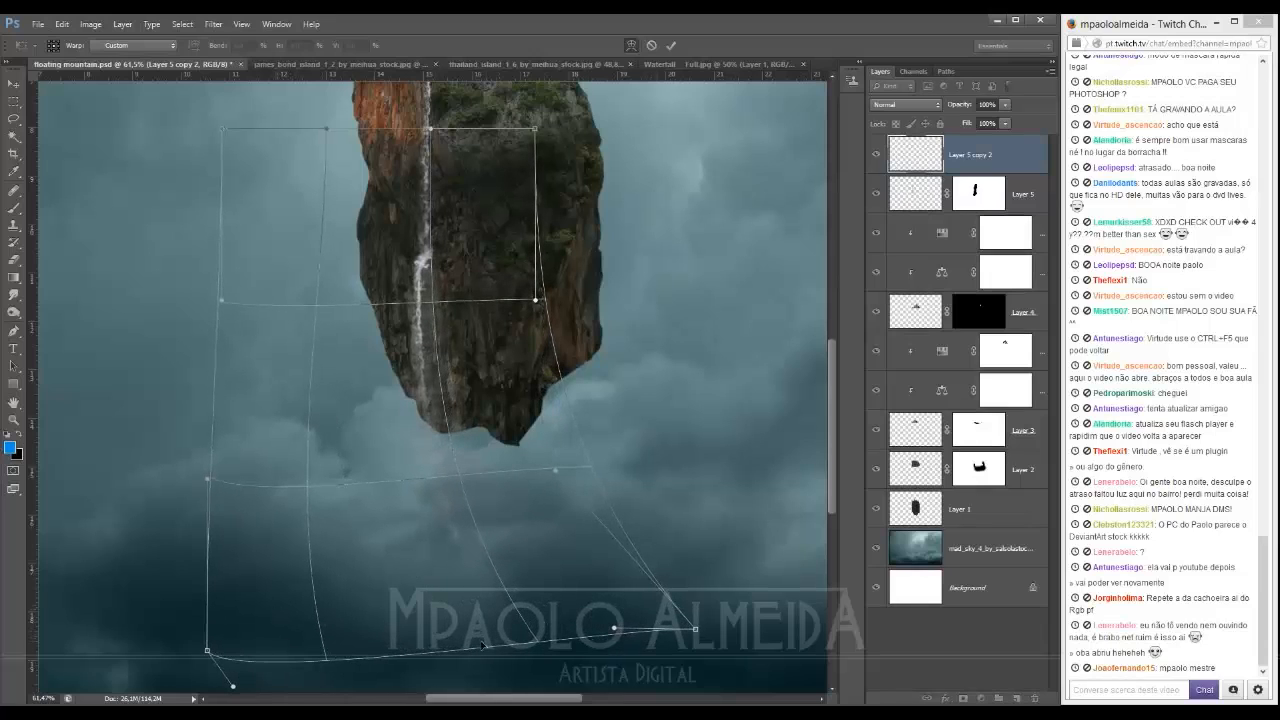
{"action": "left_click_drag", "start_coordinate": [696, 638], "coordinate": [798, 514]}
{"action": "key", "text": "Return"}
{"action": "key", "text": "b"}
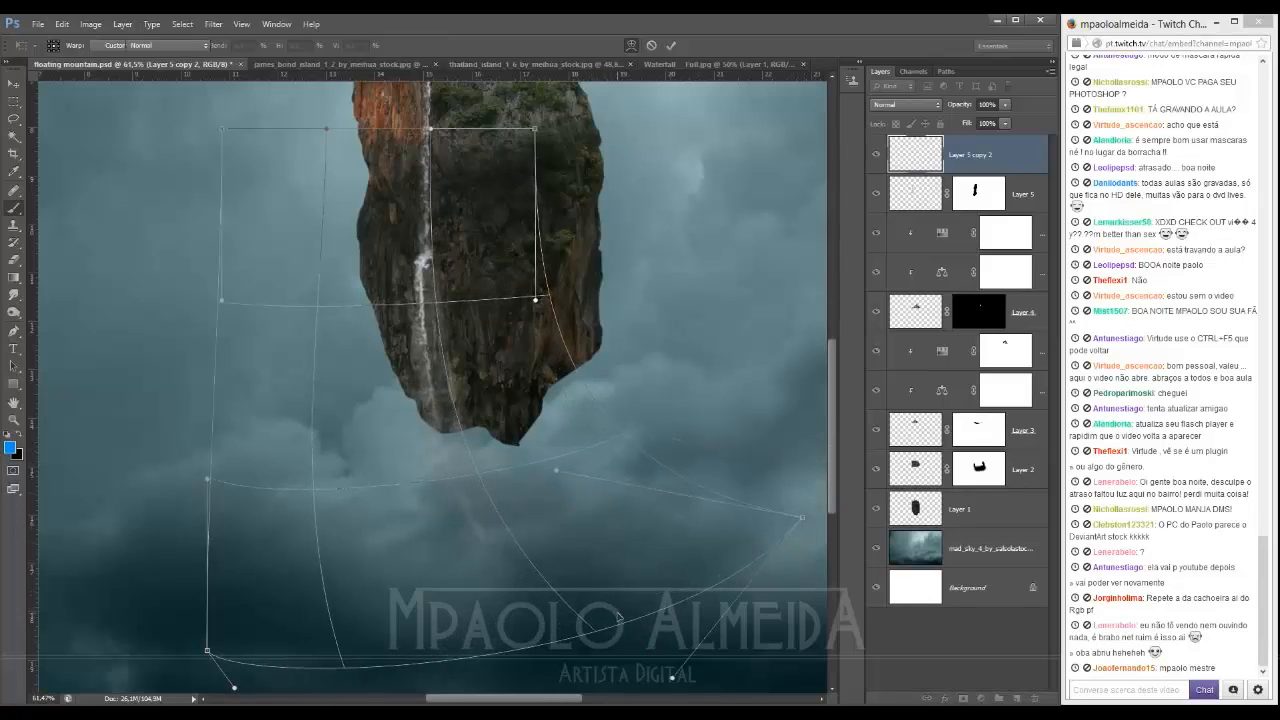
Step: Copy the cut-out waterfall from the Waterfall___Full.jpg document into the floating mountain composition and narrow it over the rock's left side
{"action": "scroll", "coordinate": [620, 620], "scroll_direction": "down", "scroll_amount": 3}
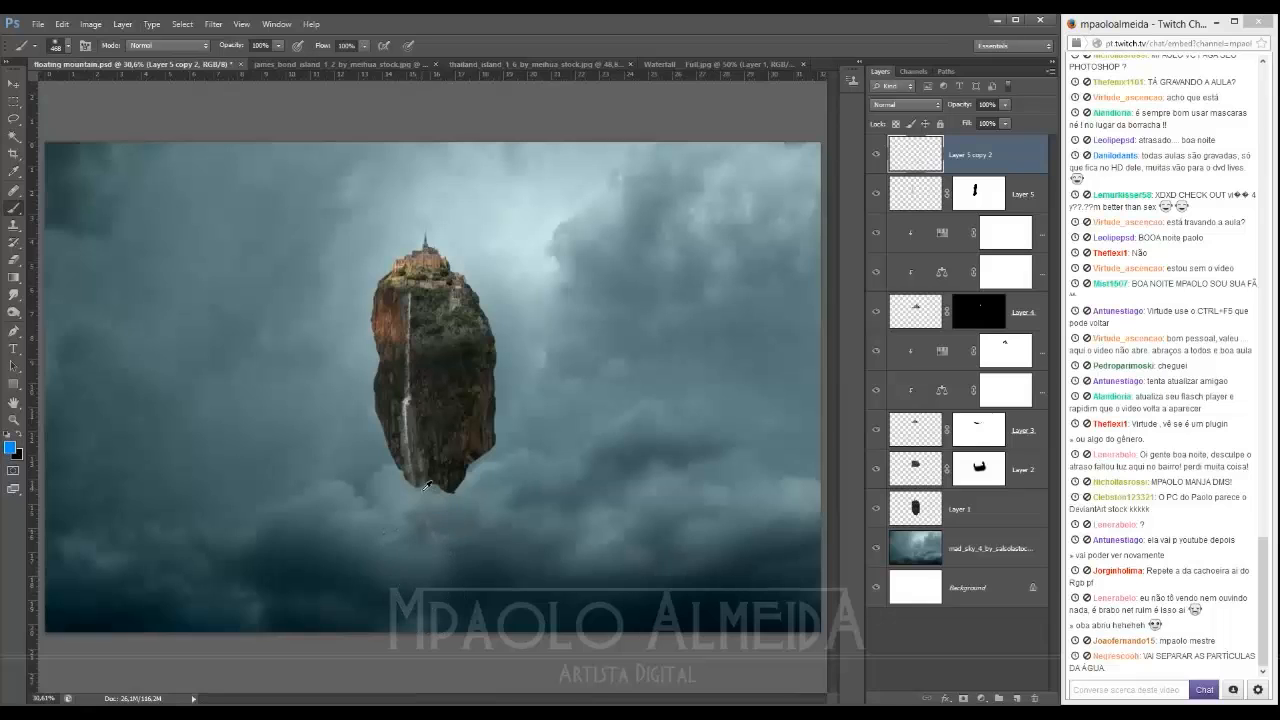
{"action": "scroll", "coordinate": [427, 485], "scroll_direction": "up", "scroll_amount": 3}
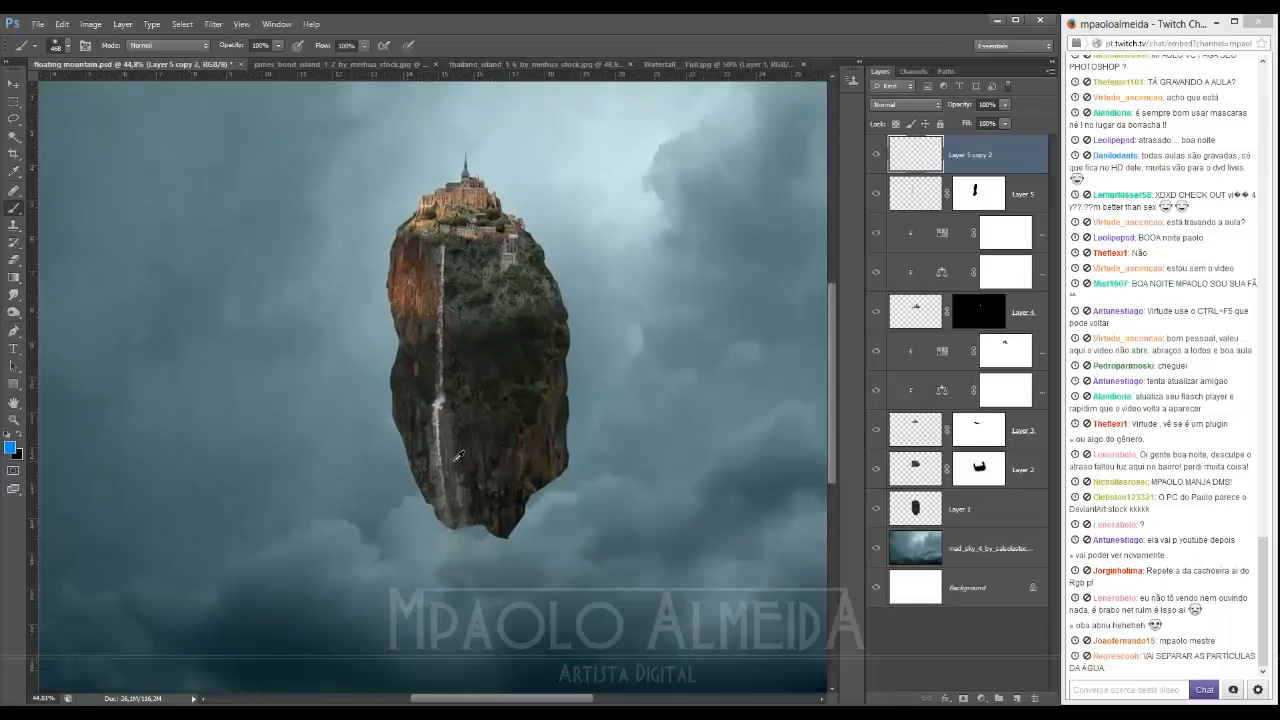
{"action": "left_click_drag", "start_coordinate": [429, 456], "coordinate": [454, 445]}
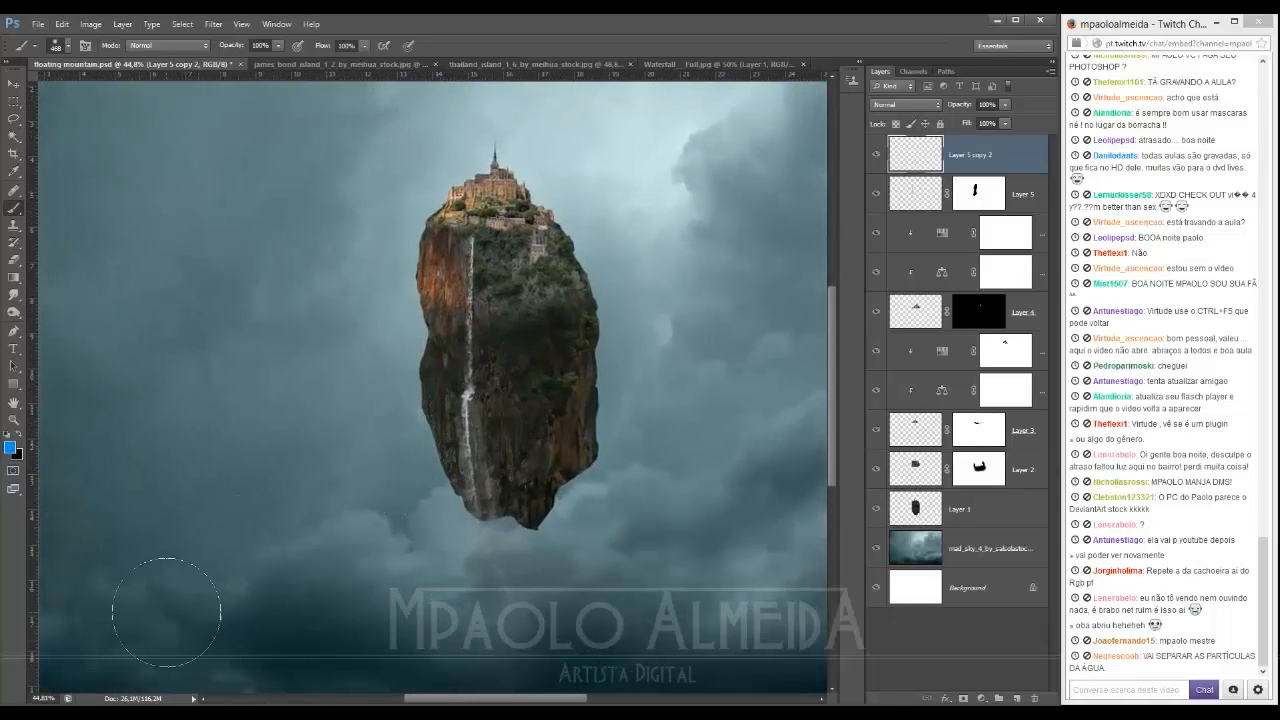
{"action": "left_click", "coordinate": [700, 64]}
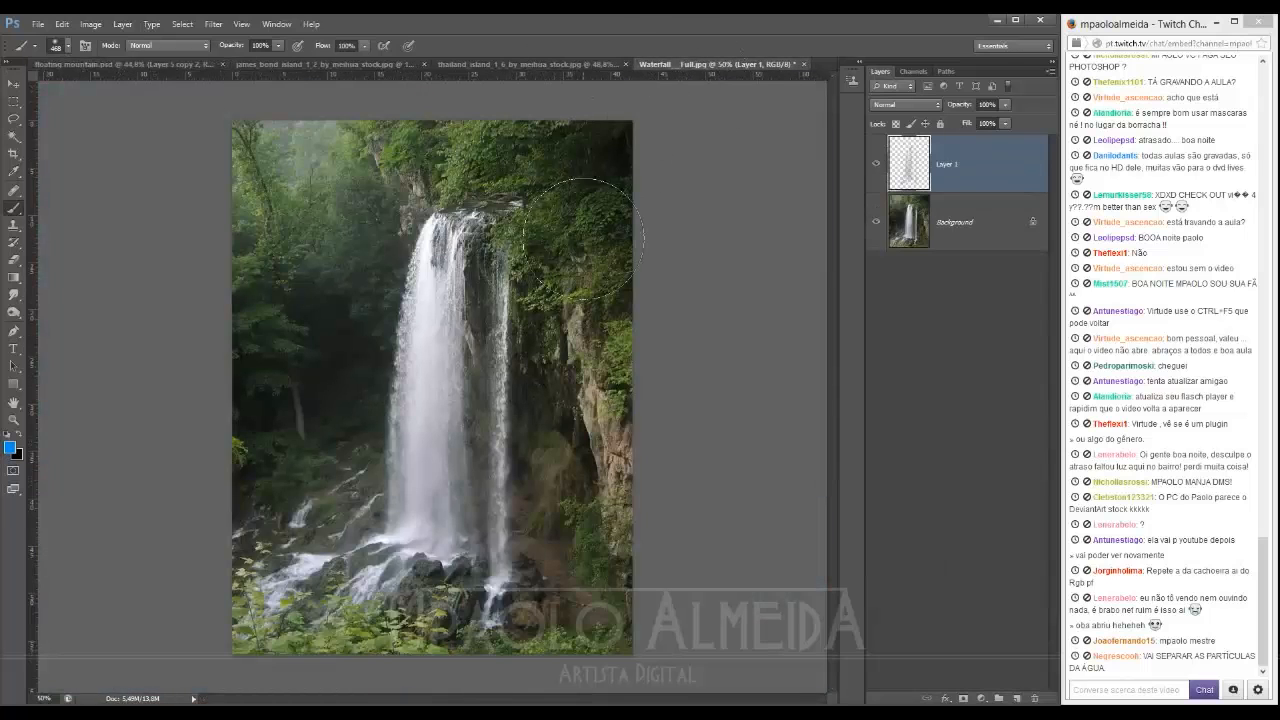
{"action": "key", "text": "v"}
{"action": "left_click_drag", "start_coordinate": [528, 290], "coordinate": [454, 374]}
{"action": "left_click_drag", "start_coordinate": [569, 214], "coordinate": [351, 264]}
{"action": "left_click_drag", "start_coordinate": [323, 366], "coordinate": [459, 295]}
{"action": "key", "text": "Return"}
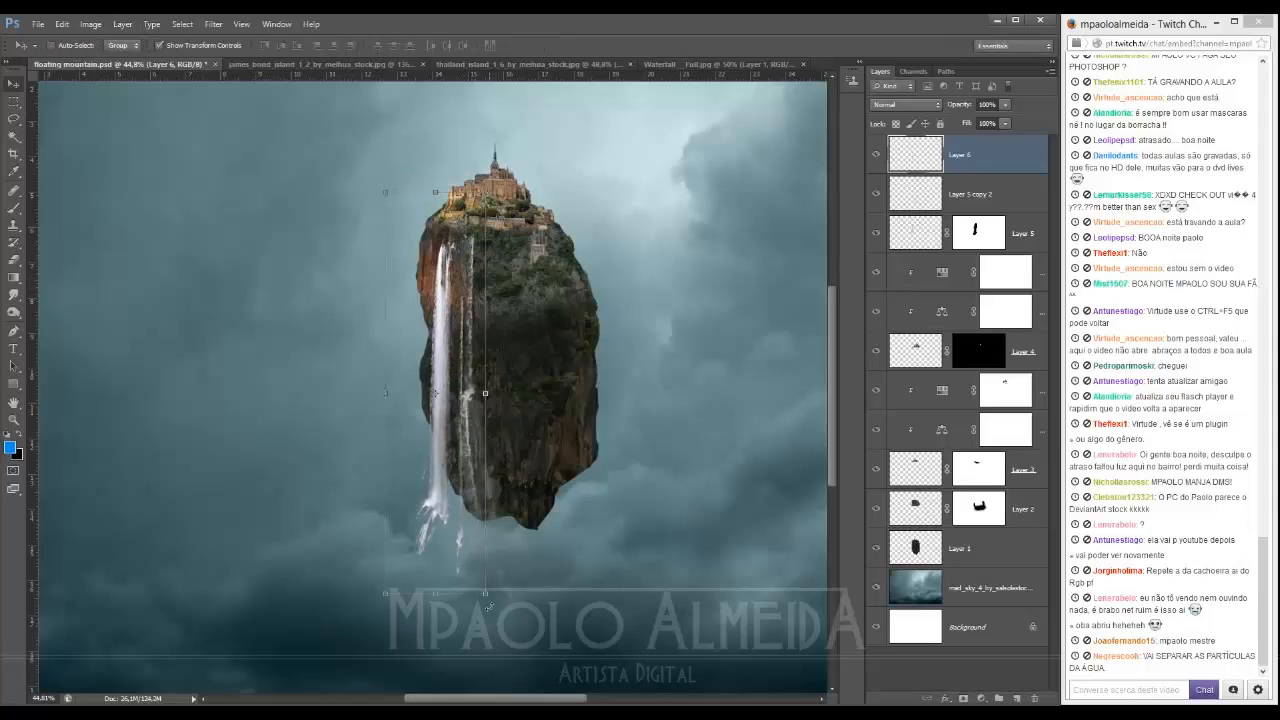
Step: Shrink the new waterfall along the rock's left edge and stretch it downward well past the rock's base
{"action": "left_click_drag", "start_coordinate": [488, 606], "coordinate": [435, 476]}
{"action": "left_click_drag", "start_coordinate": [406, 426], "coordinate": [432, 483]}
{"action": "key", "text": "Return"}
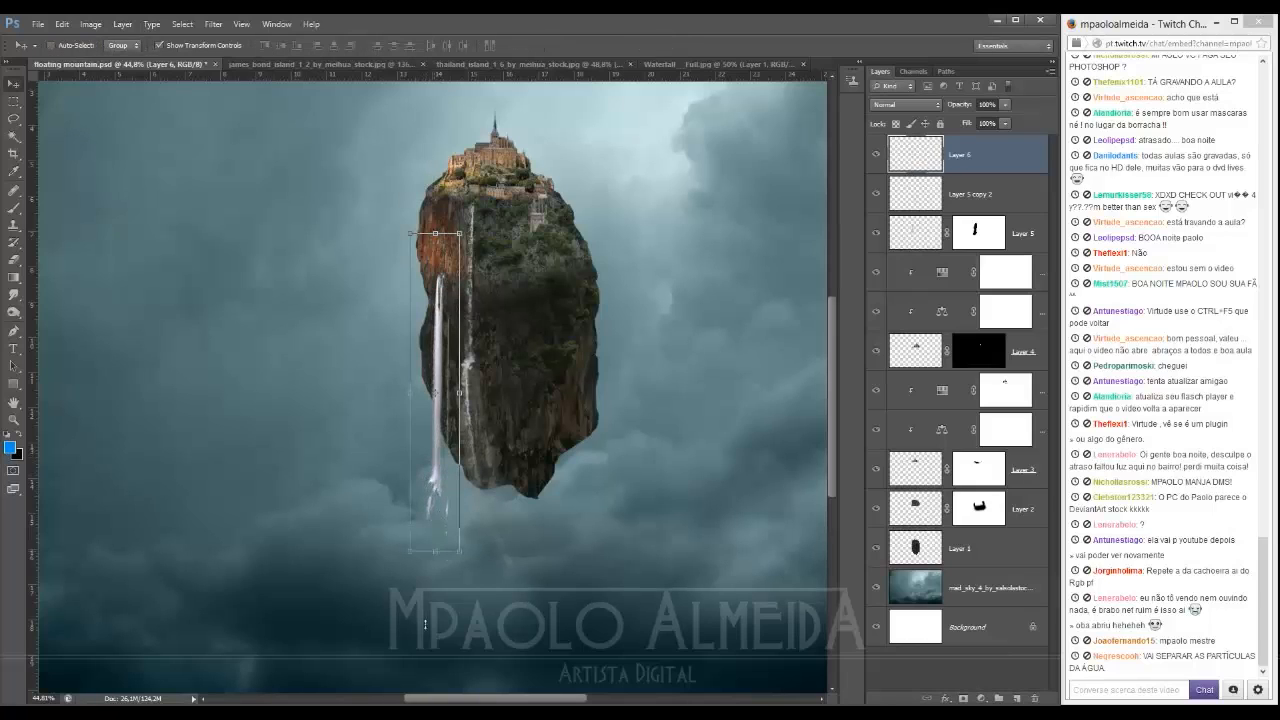
{"action": "left_click_drag", "start_coordinate": [446, 556], "coordinate": [446, 666]}
{"action": "key", "text": "Return"}
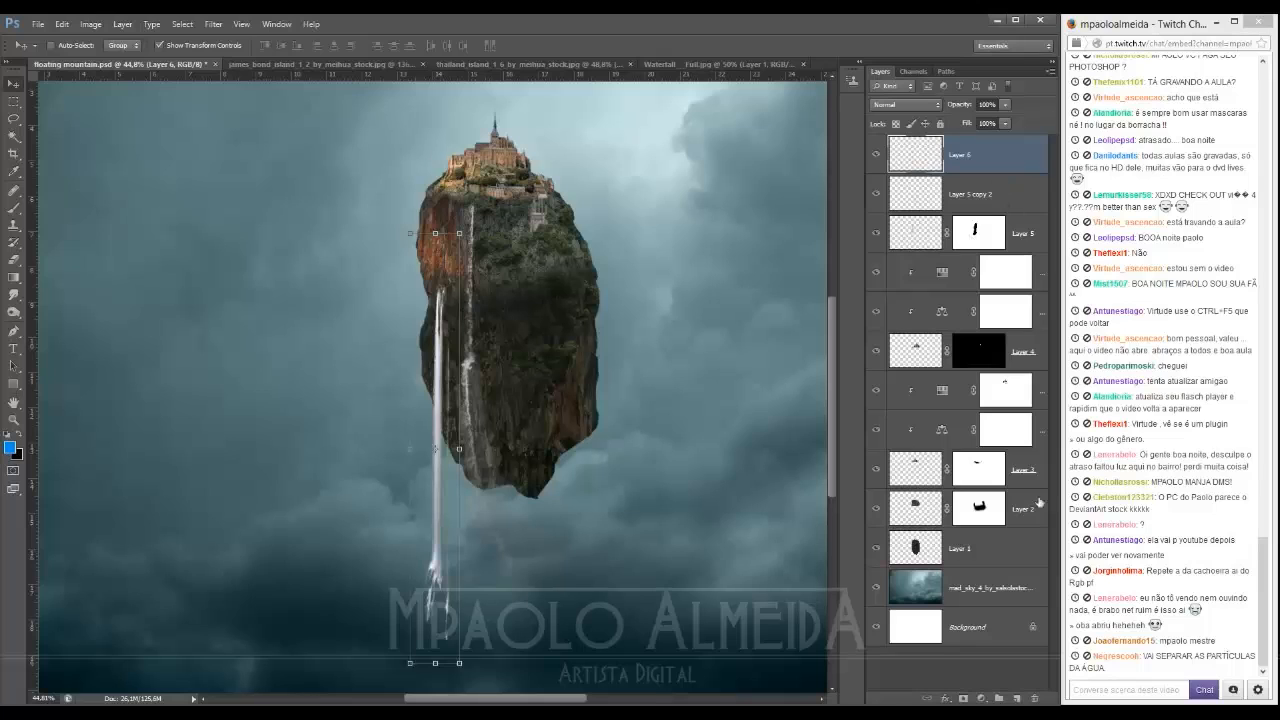
Step: Add a layer mask to Layer 6 and fade out the waterfall's lower end with a large soft black brush
{"action": "left_click", "coordinate": [966, 698]}
{"action": "key", "text": "b"}
{"action": "key", "text": "d"}
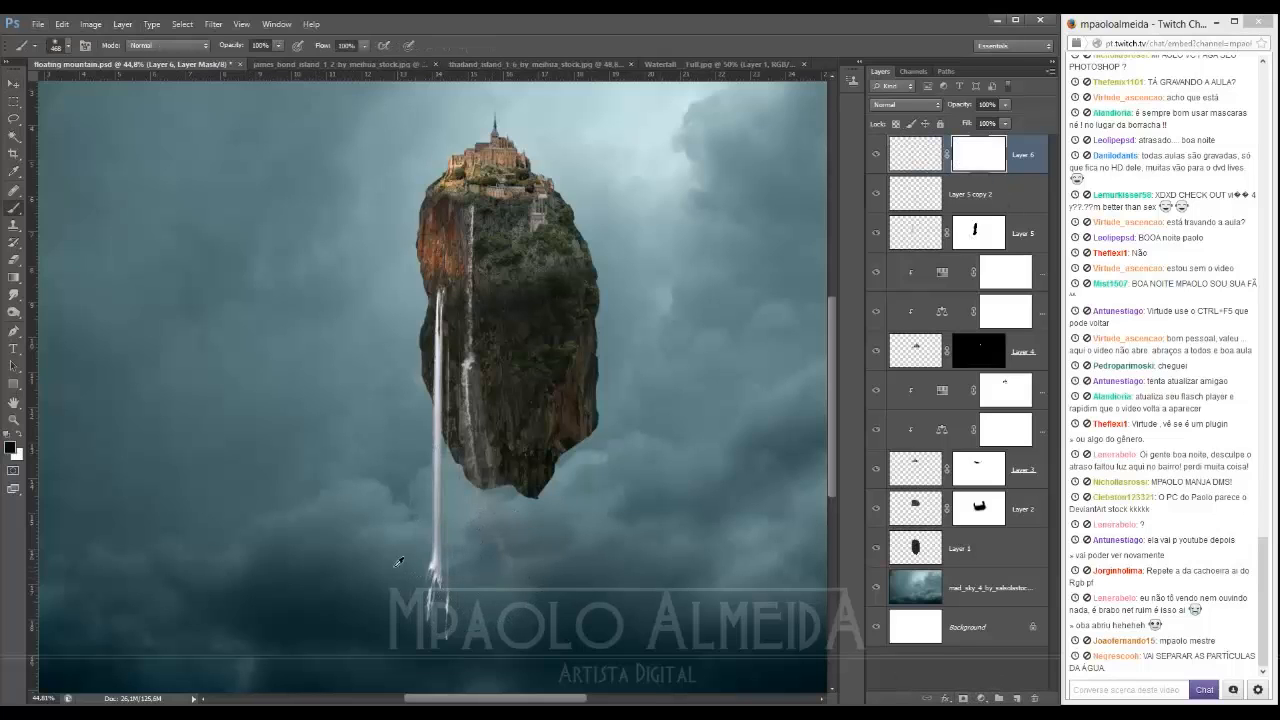
{"action": "left_click_drag", "start_coordinate": [395, 566], "coordinate": [407, 566]}
{"action": "left_click_drag", "start_coordinate": [434, 614], "coordinate": [430, 598]}
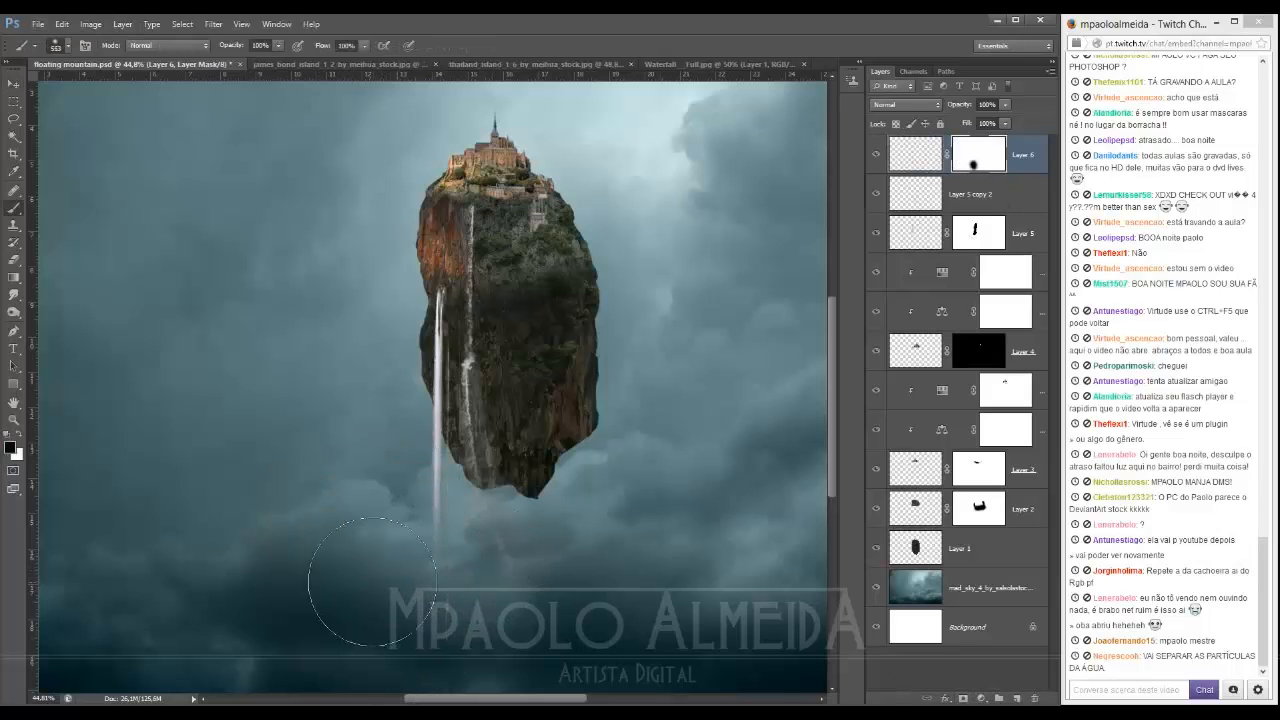
{"action": "mouse_move", "coordinate": [377, 530]}
{"action": "left_mouse_down"}
{"action": "mouse_move", "coordinate": [368, 420]}
{"action": "mouse_move", "coordinate": [340, 425]}
{"action": "left_mouse_up"}
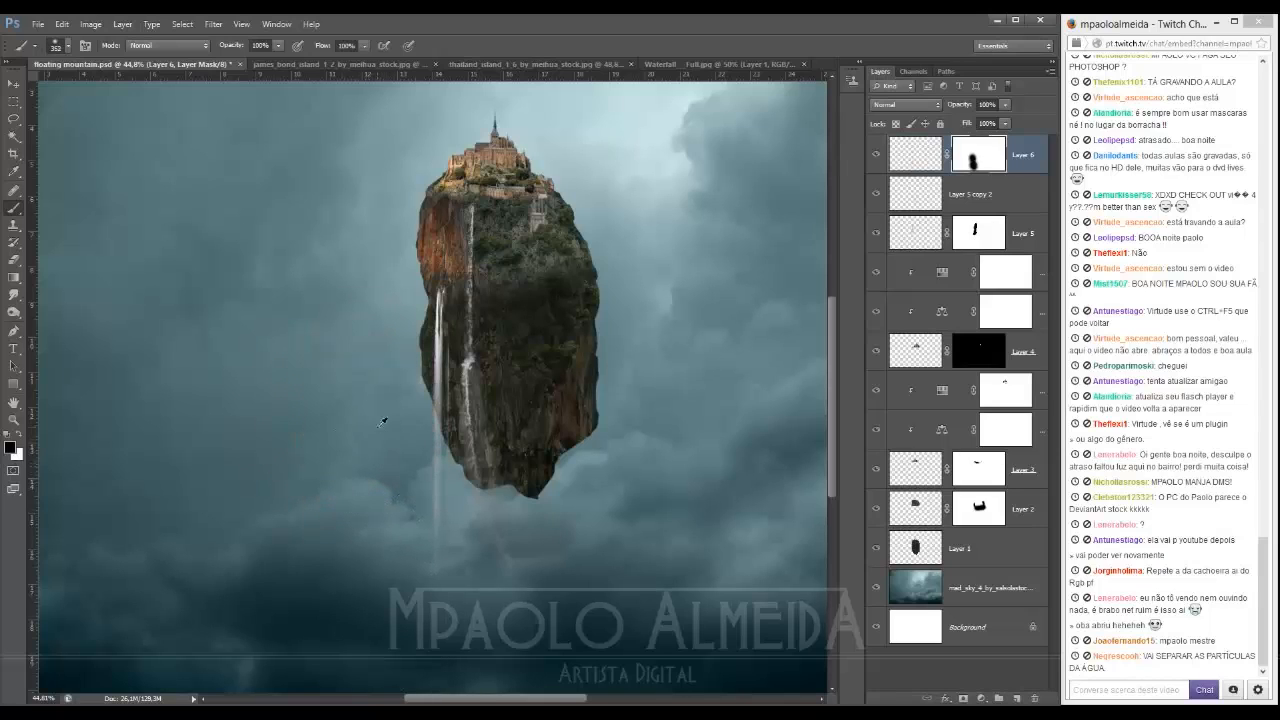
{"action": "left_click_drag", "start_coordinate": [498, 412], "coordinate": [528, 410]}
{"action": "left_click_drag", "start_coordinate": [450, 330], "coordinate": [469, 451]}
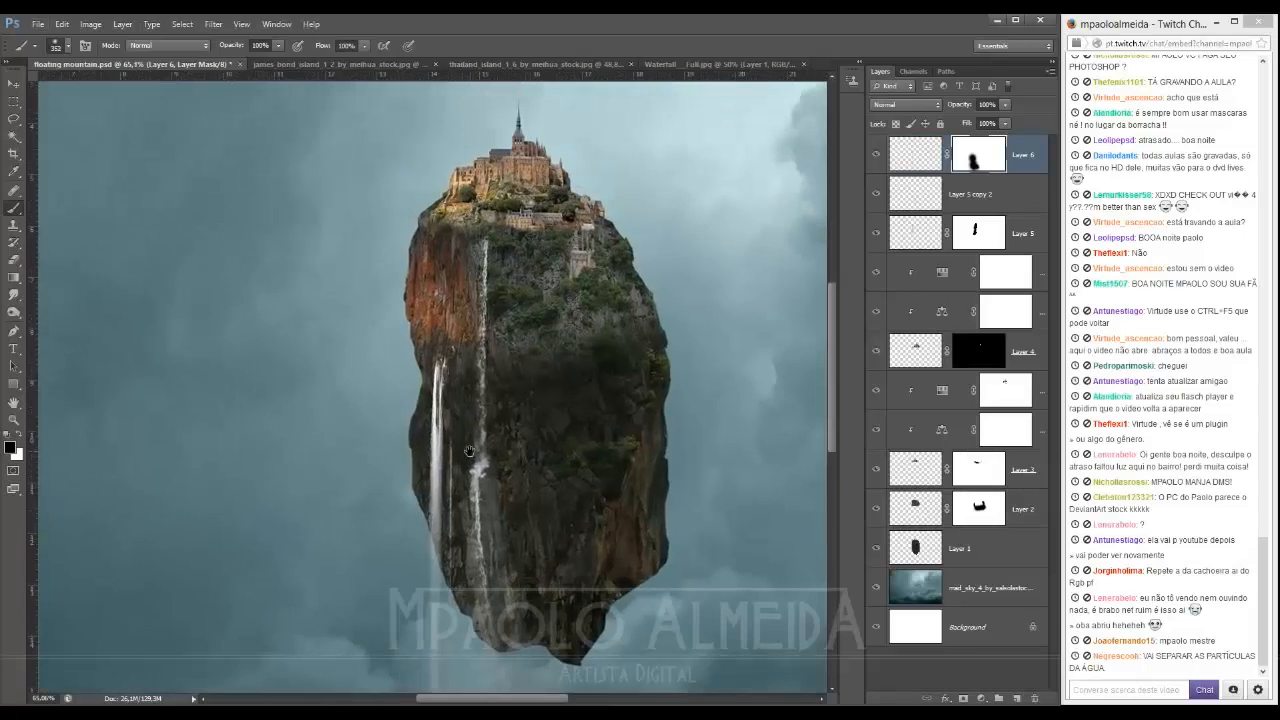
Step: Search the lugares image folder for "cave" and return to the full folder listing
{"action": "left_click", "coordinate": [100, 630]}
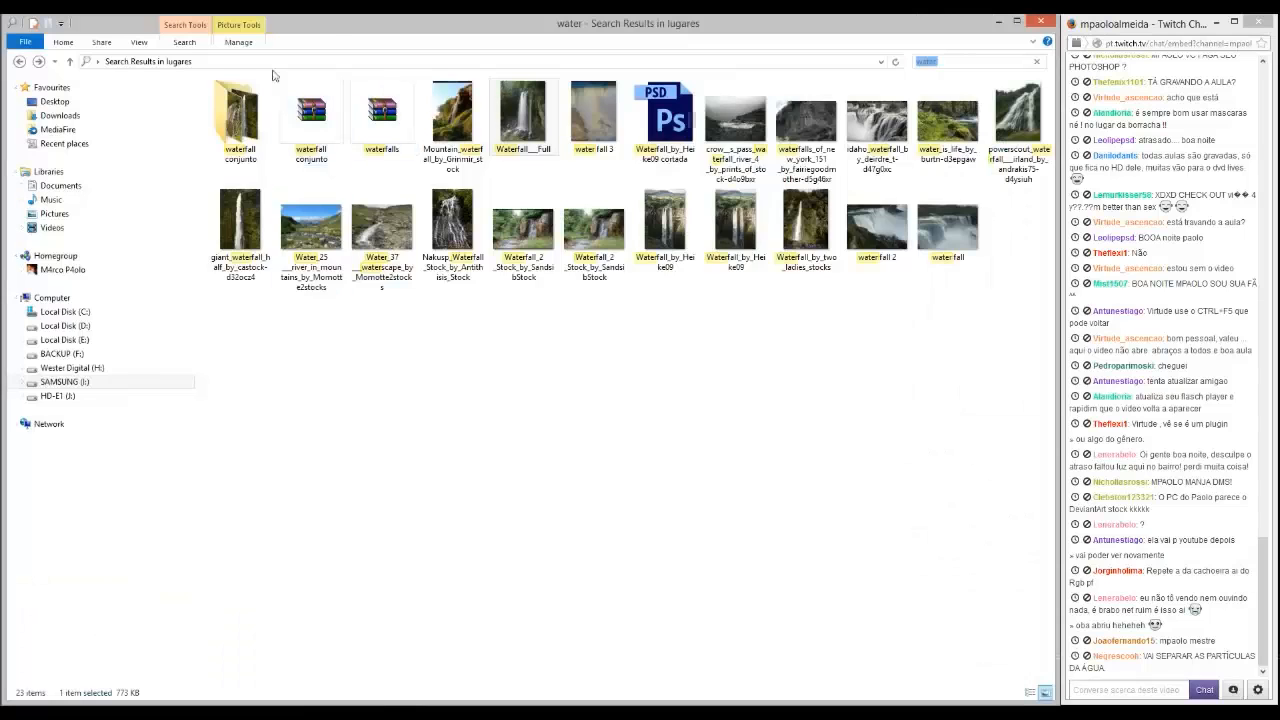
{"action": "key", "text": "BackSpace"}
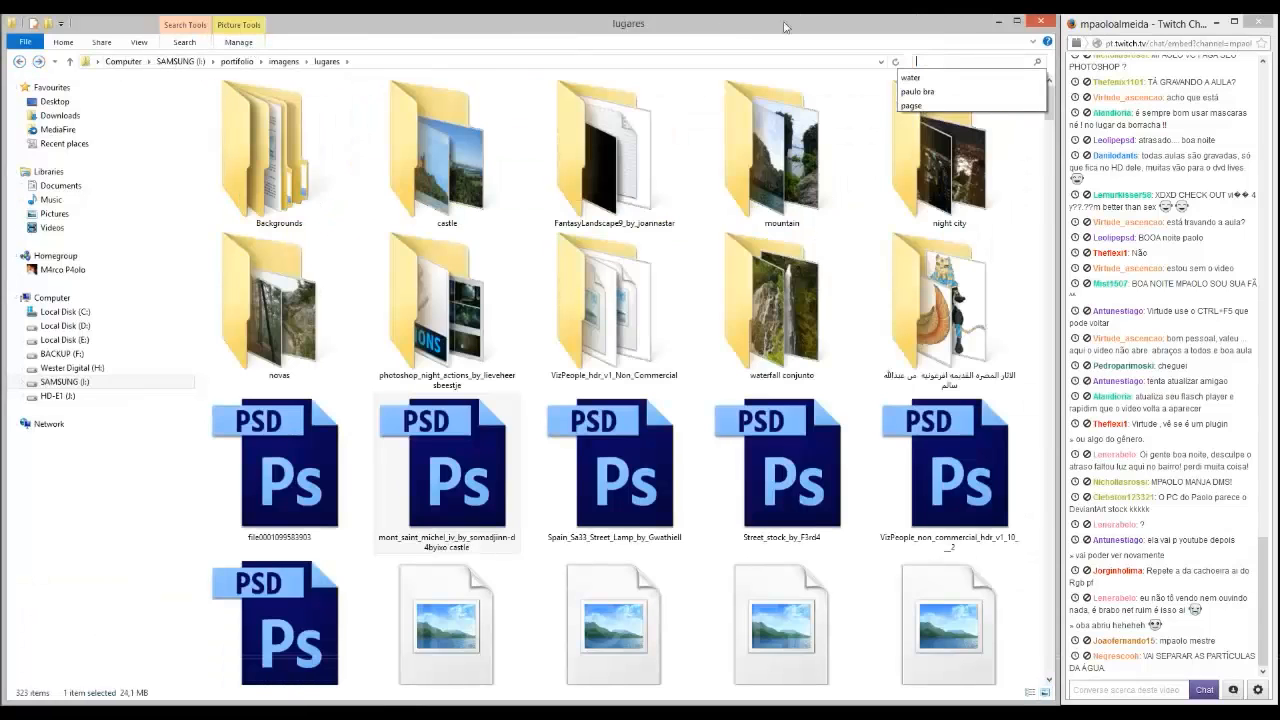
{"action": "type", "text": "cave"}
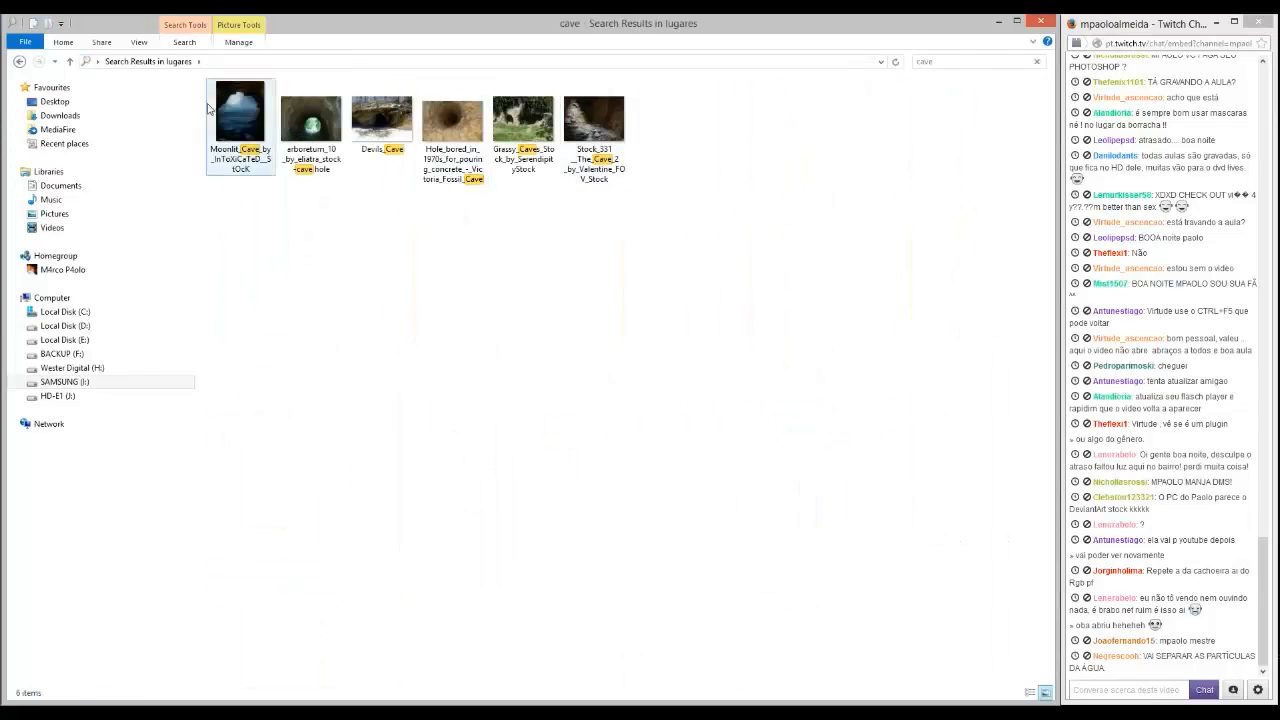
{"action": "left_click", "coordinate": [18, 61]}
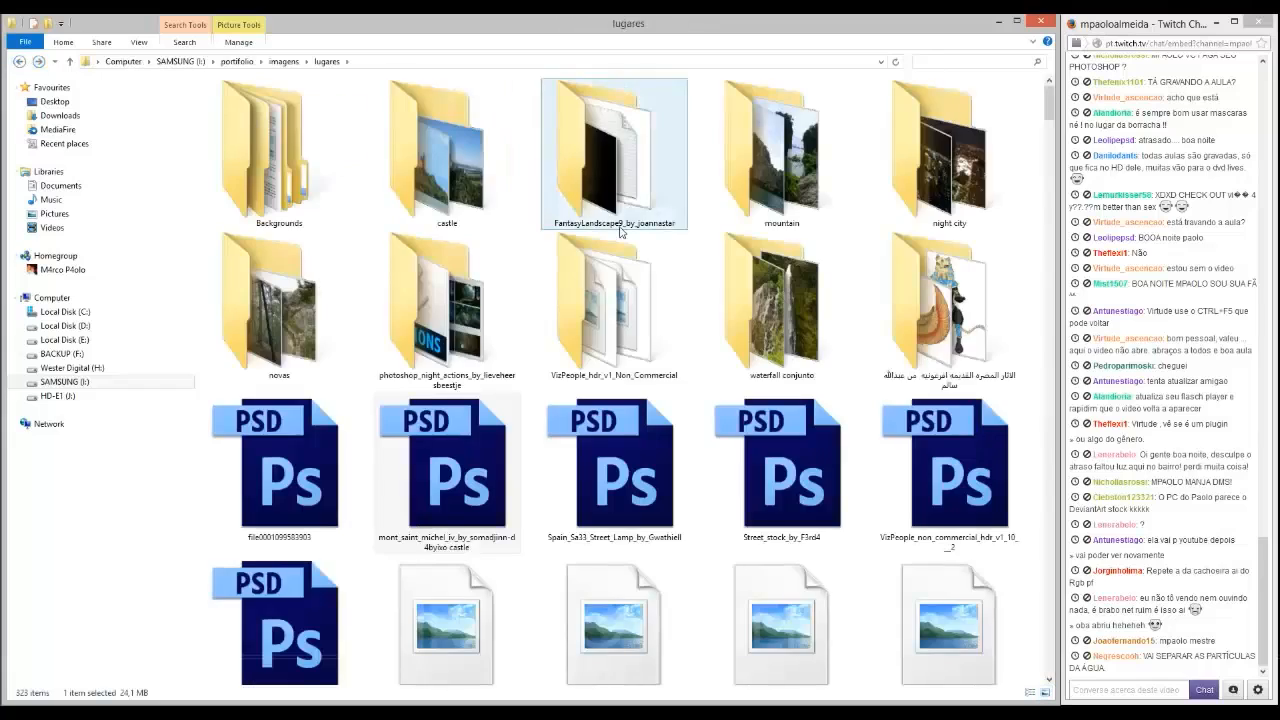
Step: Place the Yorkshire_dales_stock_8_by_Tigg_stock photo from the lugares folder in the composition, on a layer directly below Layer 5
{"action": "scroll", "coordinate": [620, 232], "scroll_direction": "down", "scroll_amount": 10}
{"action": "scroll", "coordinate": [620, 232], "scroll_direction": "down", "scroll_amount": 5}
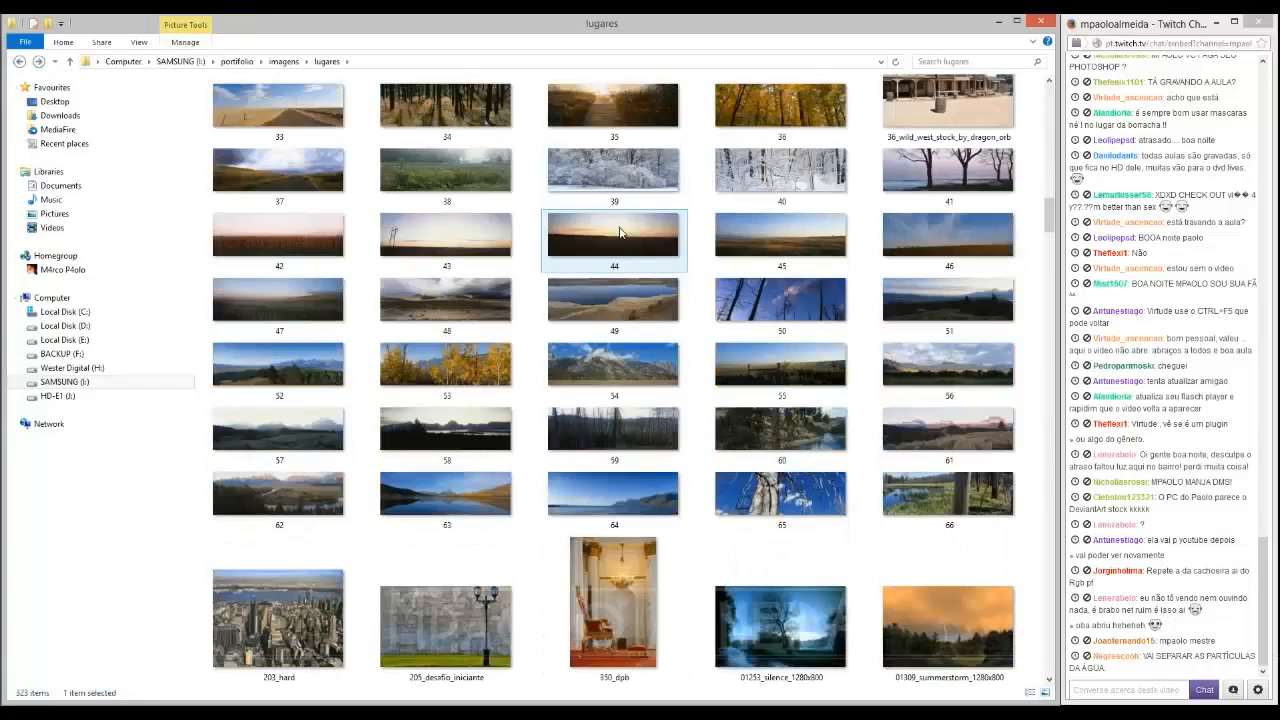
{"action": "scroll", "coordinate": [620, 232], "scroll_direction": "down", "scroll_amount": 10}
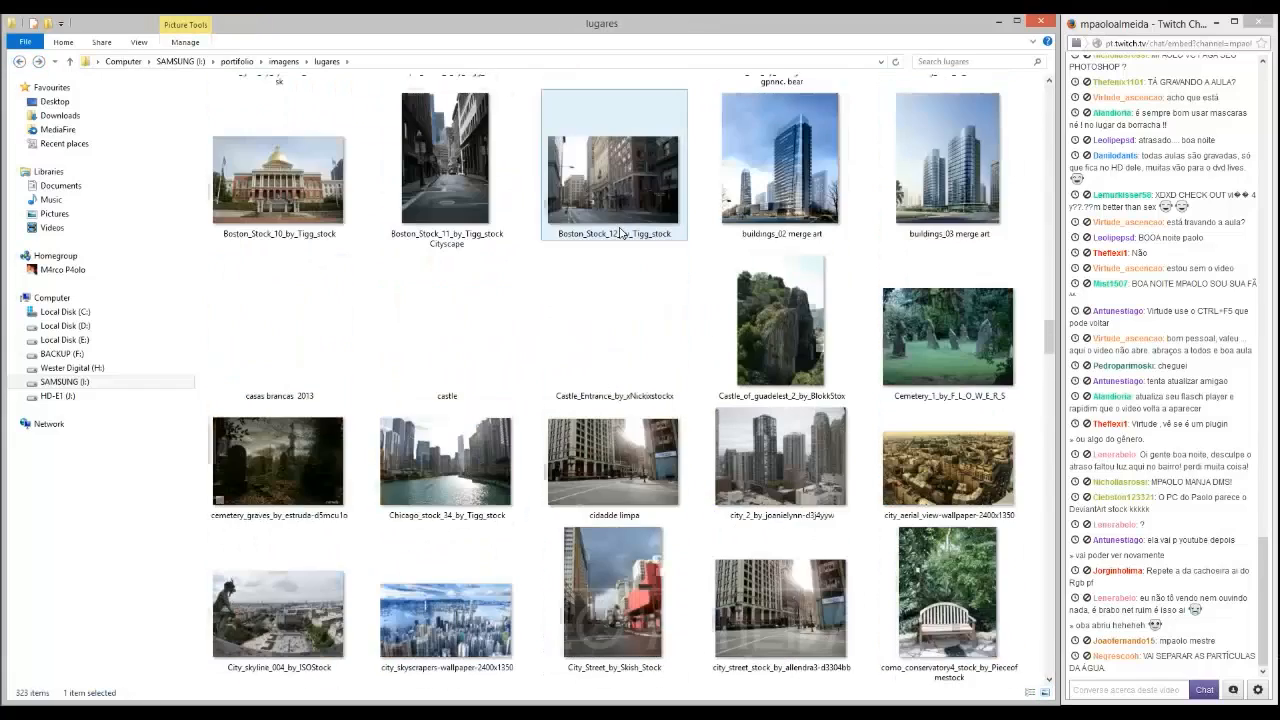
{"action": "scroll", "coordinate": [620, 232], "scroll_direction": "down", "scroll_amount": 3}
{"action": "scroll", "coordinate": [620, 232], "scroll_direction": "down", "scroll_amount": 6}
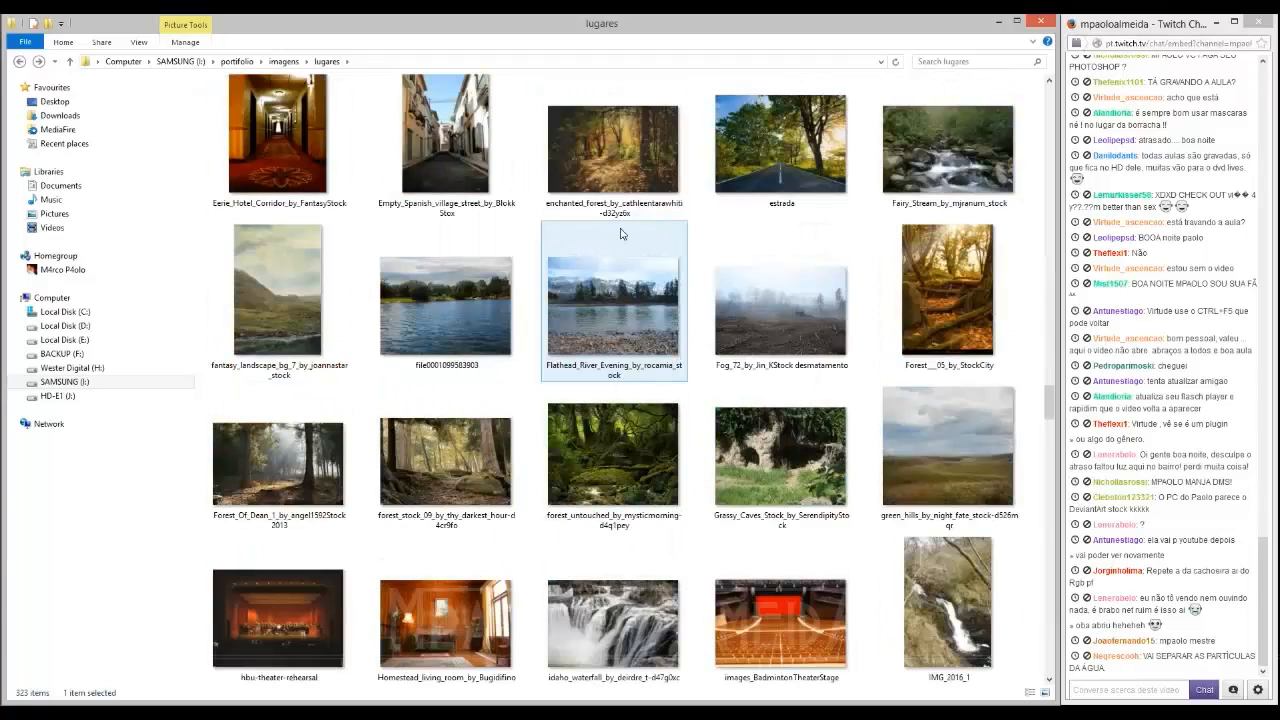
{"action": "scroll", "coordinate": [620, 232], "scroll_direction": "down", "scroll_amount": 3}
{"action": "scroll", "coordinate": [625, 238], "scroll_direction": "down", "scroll_amount": 6}
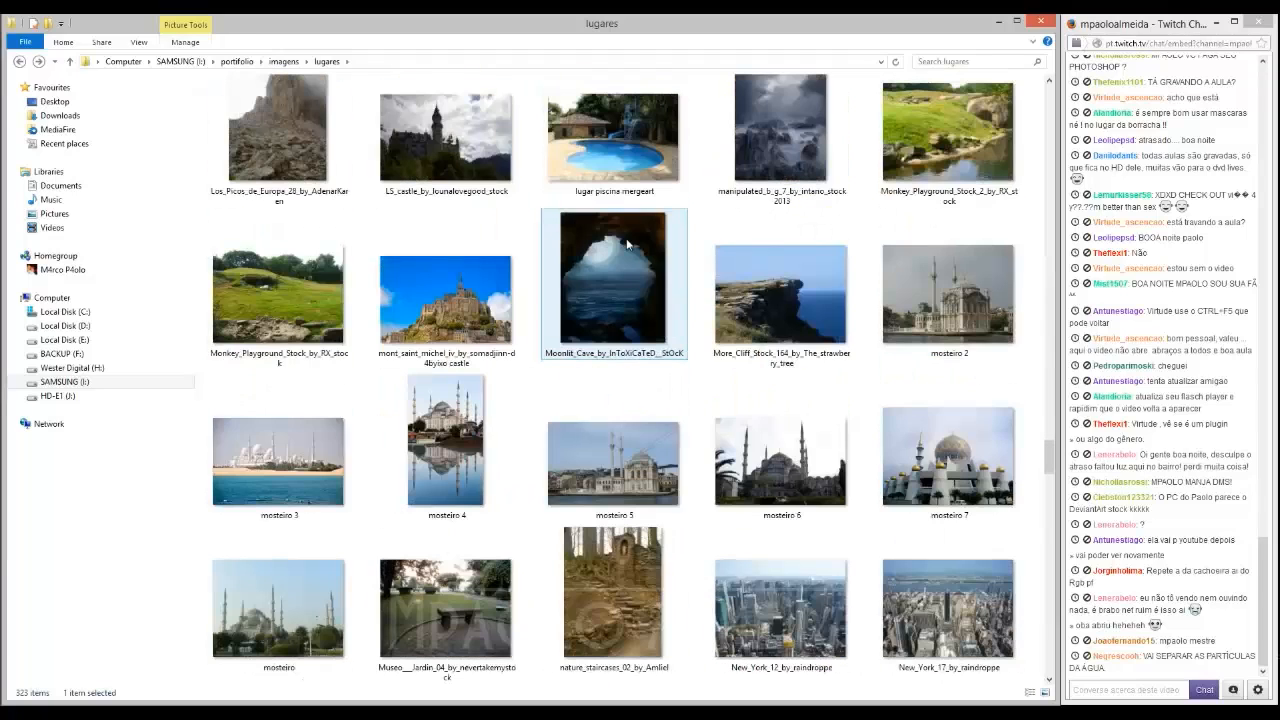
{"action": "scroll", "coordinate": [627, 242], "scroll_direction": "down", "scroll_amount": 10}
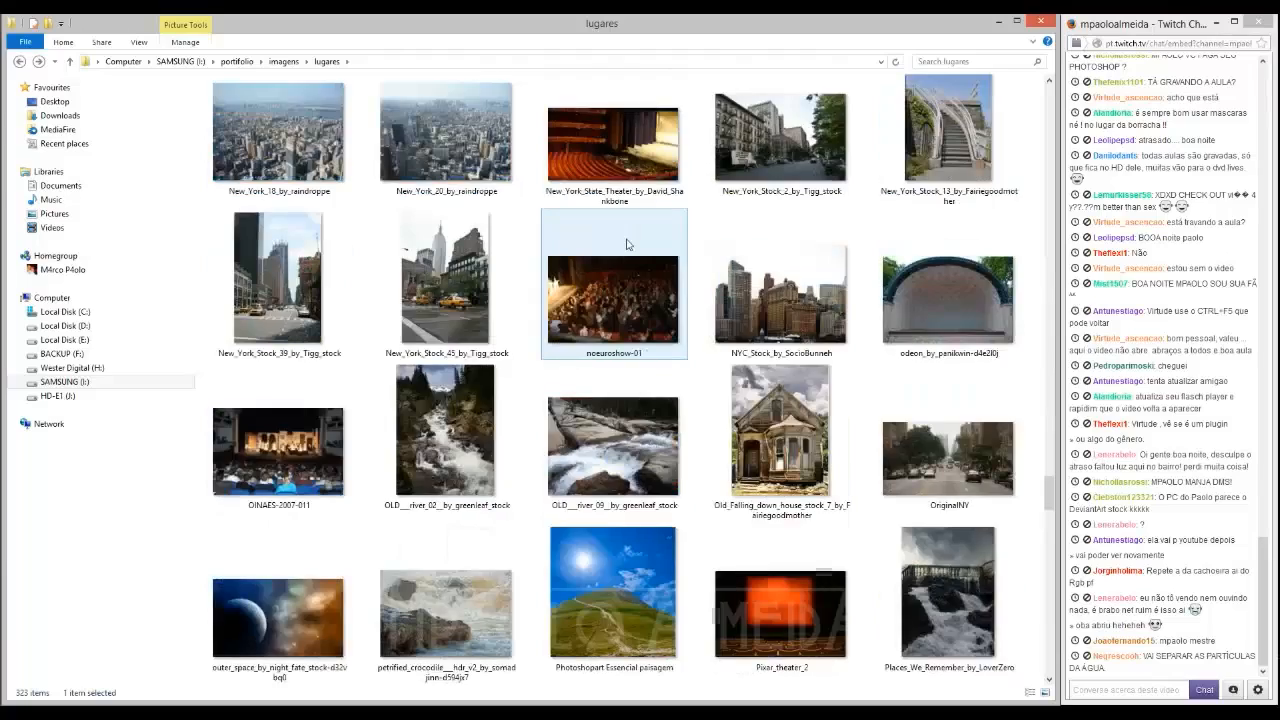
{"action": "scroll", "coordinate": [626, 238], "scroll_direction": "down", "scroll_amount": 10}
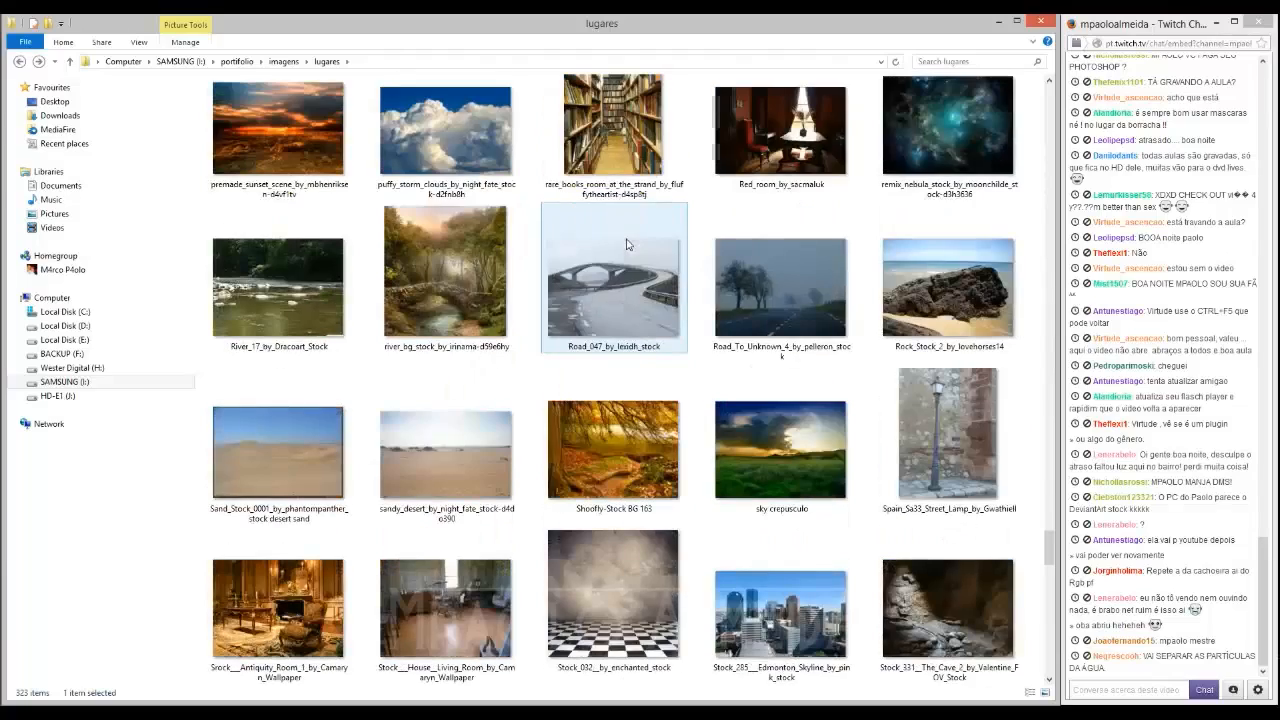
{"action": "scroll", "coordinate": [627, 243], "scroll_direction": "down", "scroll_amount": 5}
{"action": "scroll", "coordinate": [627, 243], "scroll_direction": "down", "scroll_amount": 5}
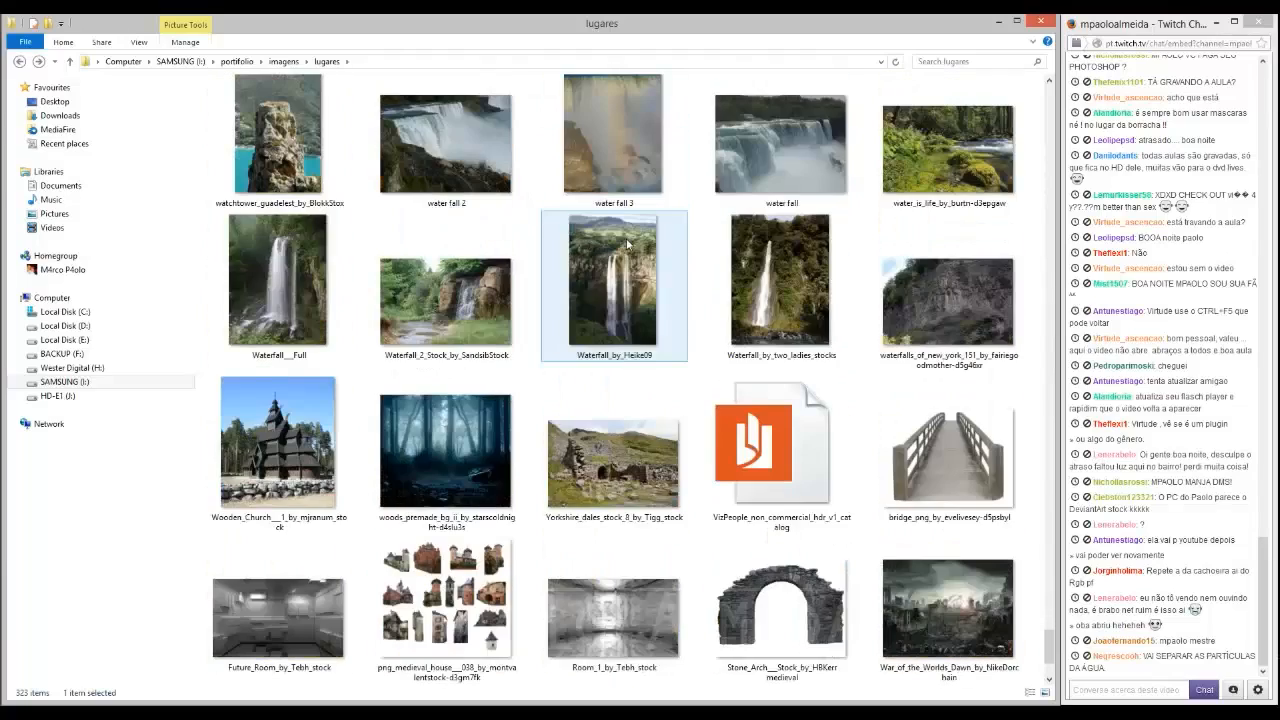
{"action": "scroll", "coordinate": [627, 244], "scroll_direction": "up", "scroll_amount": 2}
{"action": "left_click_drag", "start_coordinate": [583, 597], "coordinate": [422, 340]}
{"action": "left_click_drag", "start_coordinate": [993, 165], "coordinate": [990, 288]}
Step: Rasterize the Yorkshire dales photo layer and flip it horizontally
{"action": "left_click", "coordinate": [548, 326]}
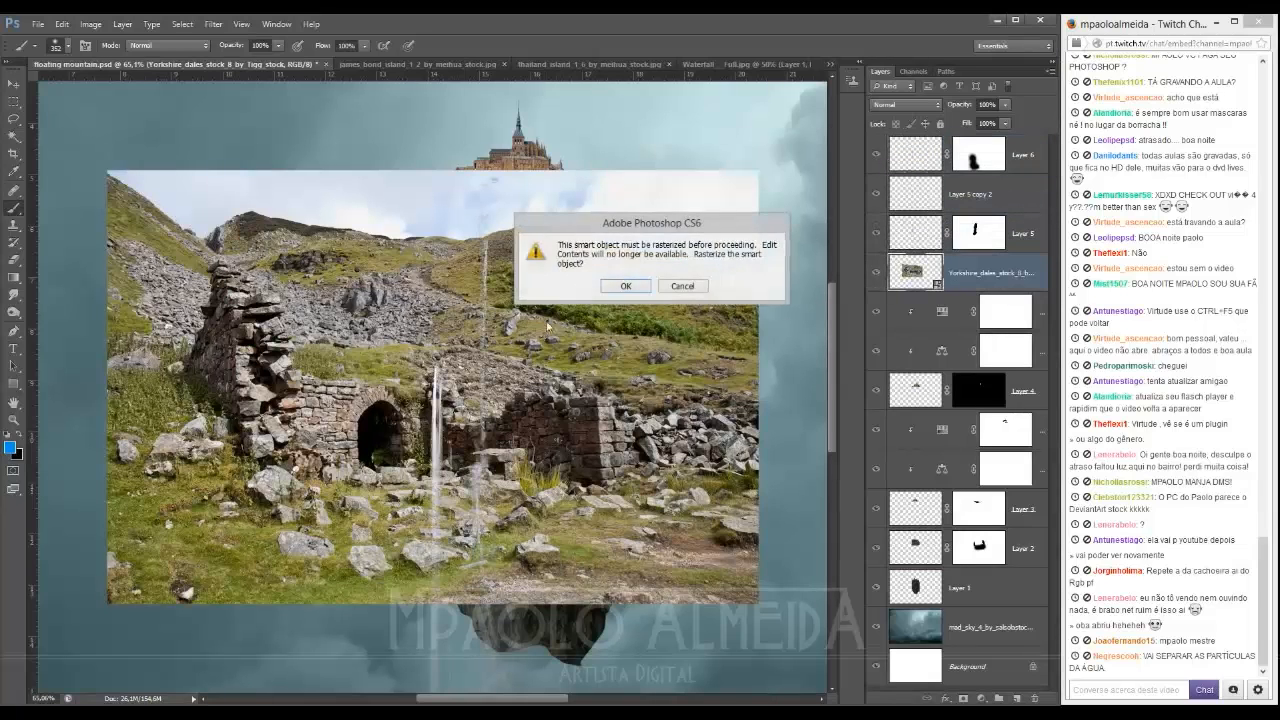
{"action": "left_click", "coordinate": [625, 286]}
{"action": "key", "text": "v"}
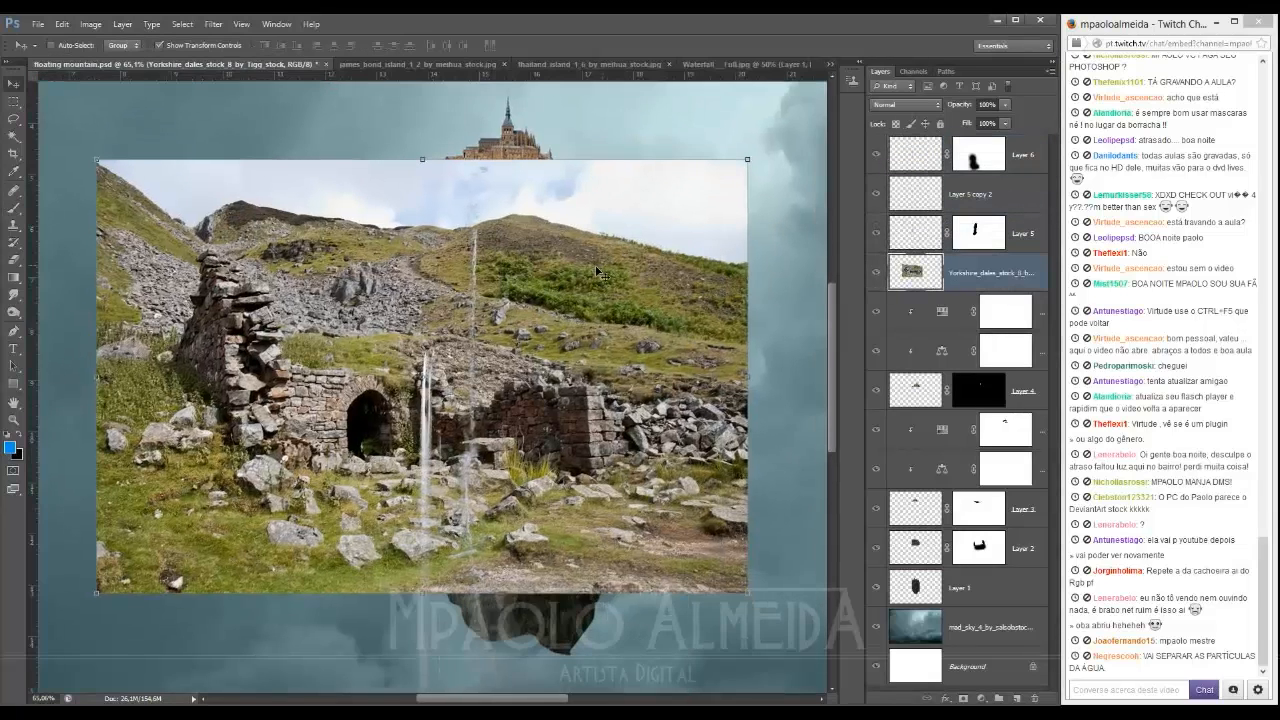
{"action": "right_click", "coordinate": [597, 279]}
{"action": "left_click", "coordinate": [643, 479]}
{"action": "key", "text": "Return"}
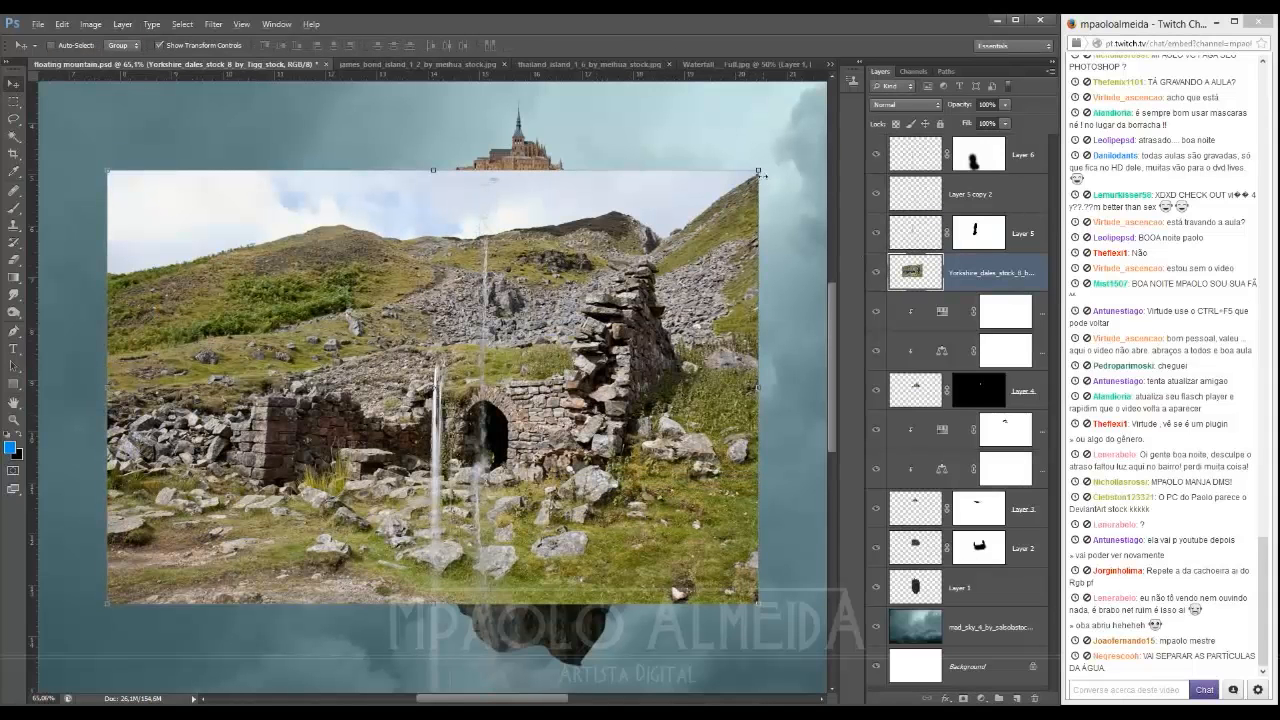
Step: Scale the Yorkshire dales photo down and nudge it so its stone arch sits at the top of the central waterfall
{"action": "left_click_drag", "start_coordinate": [760, 172], "coordinate": [514, 231]}
{"action": "key", "text": "Return"}
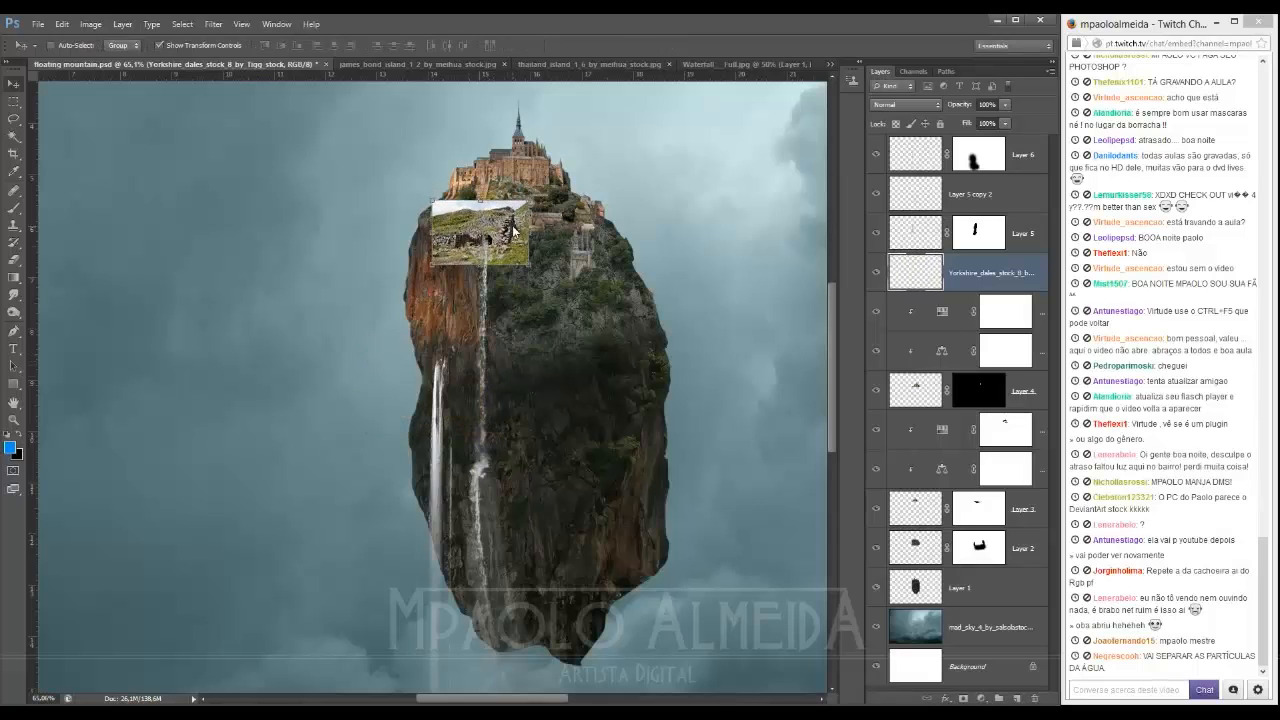
{"action": "key", "text": "Left"}
{"action": "key", "text": "Left"}
{"action": "key", "text": "Left"}
{"action": "key", "text": "Left"}
{"action": "key", "text": "Up"}
{"action": "key", "text": "Up"}
{"action": "key", "text": "Up"}
{"action": "key", "text": "Up"}
{"action": "key", "text": "Up"}
{"action": "key", "text": "Up"}
{"action": "key", "text": "Down"}
{"action": "key", "text": "Down"}
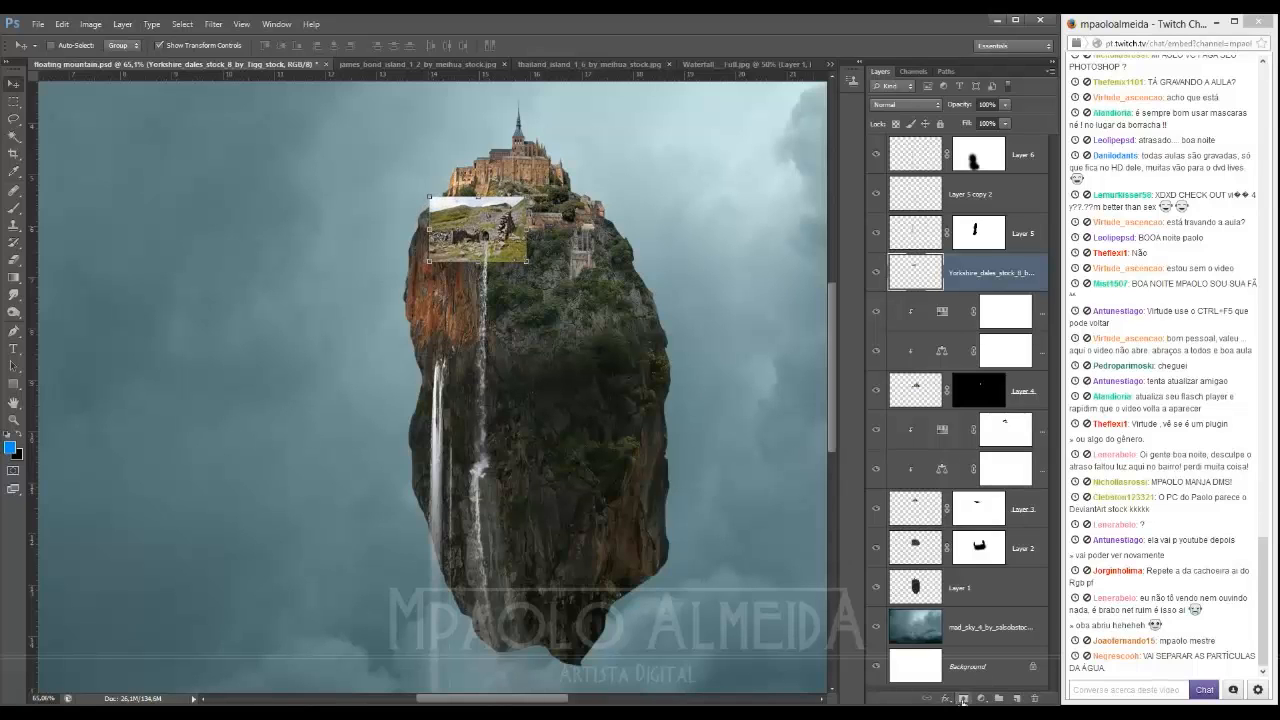
Step: Add a layer mask to the Yorkshire dales layer and paint out everything around the stone arch with a soft black brush
{"action": "left_click", "coordinate": [963, 700]}
{"action": "key", "text": "b"}
{"action": "scroll", "coordinate": [429, 190], "scroll_direction": "up", "scroll_amount": 5}
{"action": "mouse_move", "coordinate": [491, 261]}
{"action": "left_mouse_down"}
{"action": "mouse_move", "coordinate": [408, 269]}
{"action": "mouse_move", "coordinate": [489, 185]}
{"action": "mouse_move", "coordinate": [599, 245]}
{"action": "mouse_move", "coordinate": [584, 300]}
{"action": "mouse_move", "coordinate": [494, 362]}
{"action": "mouse_move", "coordinate": [424, 345]}
{"action": "mouse_move", "coordinate": [555, 357]}
{"action": "left_mouse_up"}
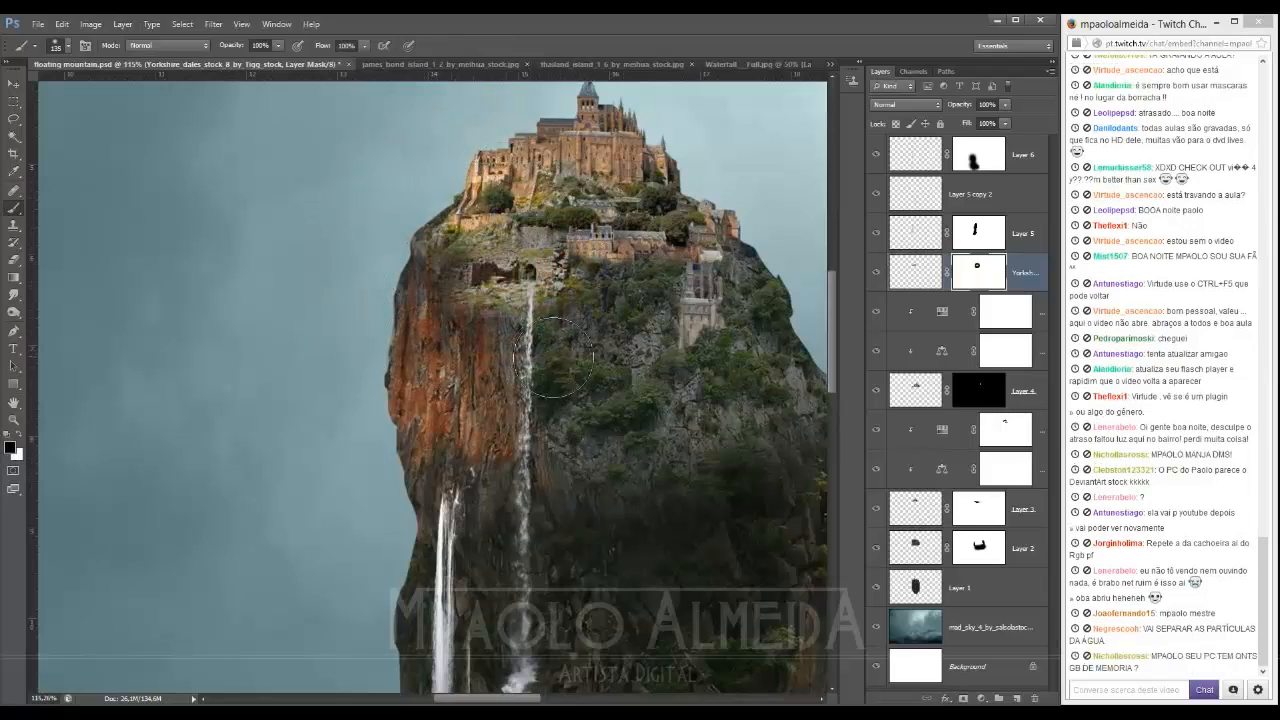
{"action": "scroll", "coordinate": [555, 357], "scroll_direction": "up", "scroll_amount": 3}
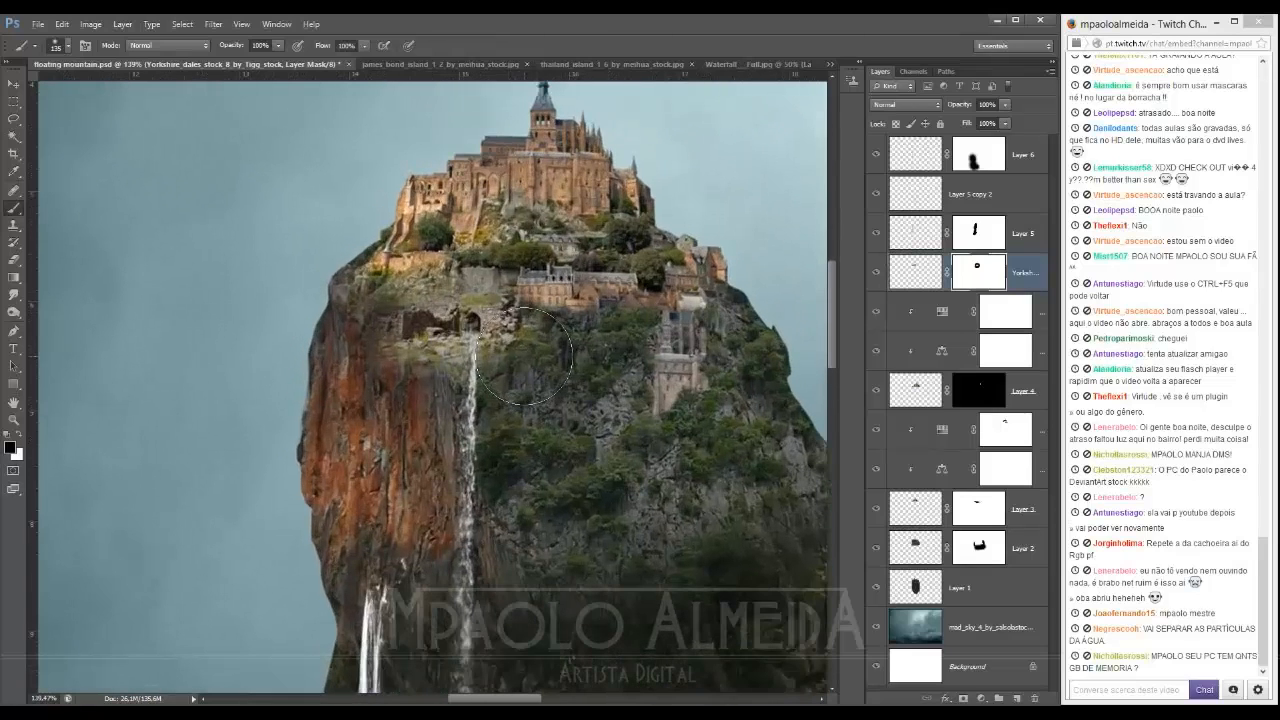
{"action": "mouse_move", "coordinate": [95, 697]}
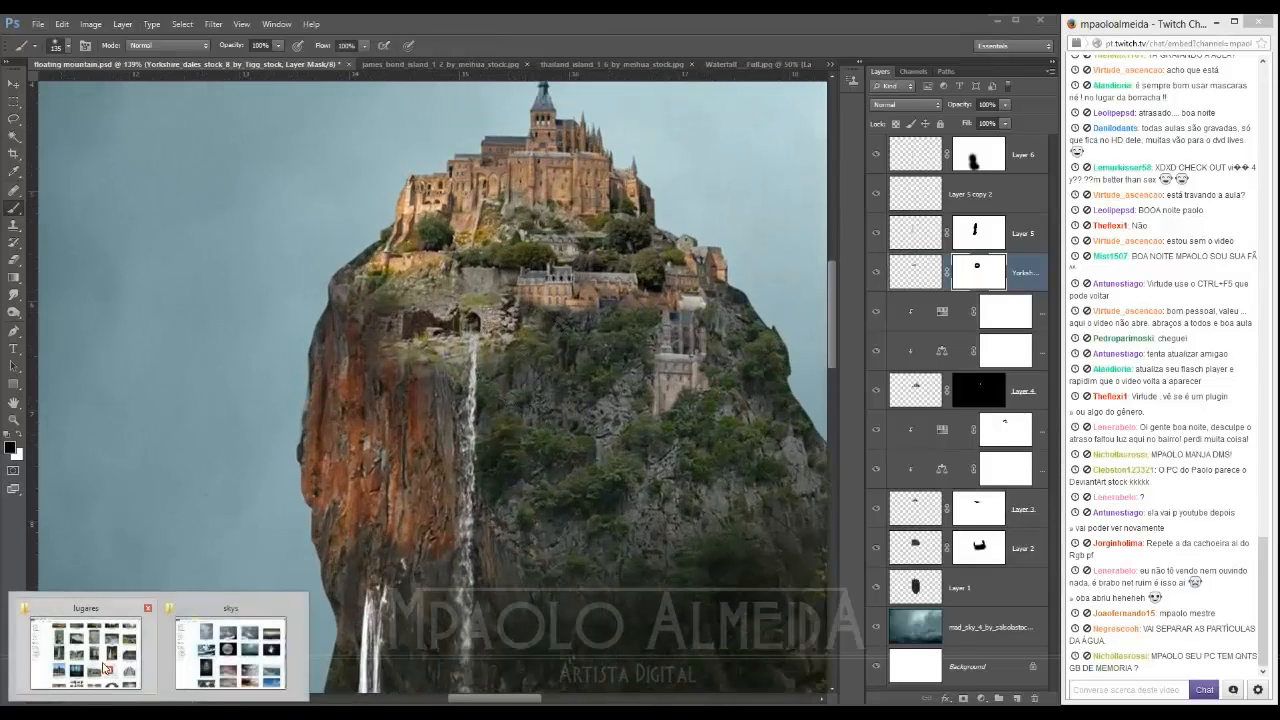
{"action": "left_click", "coordinate": [107, 668]}
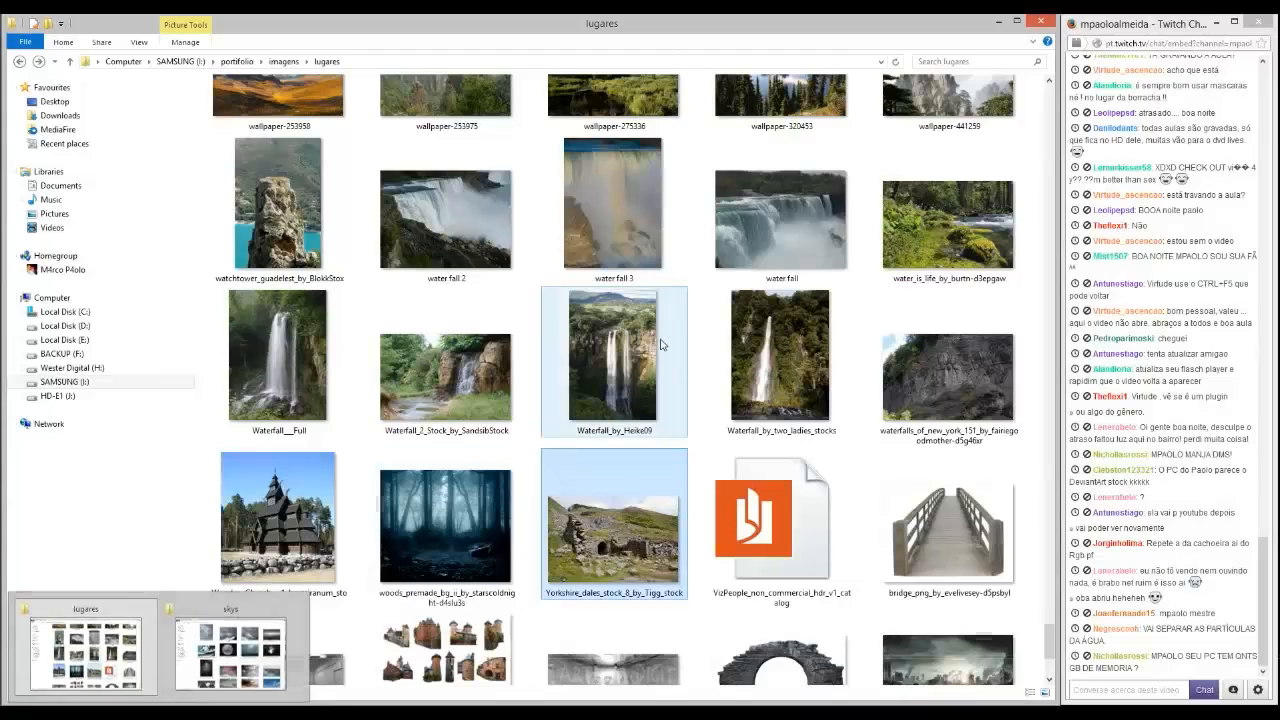
{"action": "left_click", "coordinate": [328, 702]}
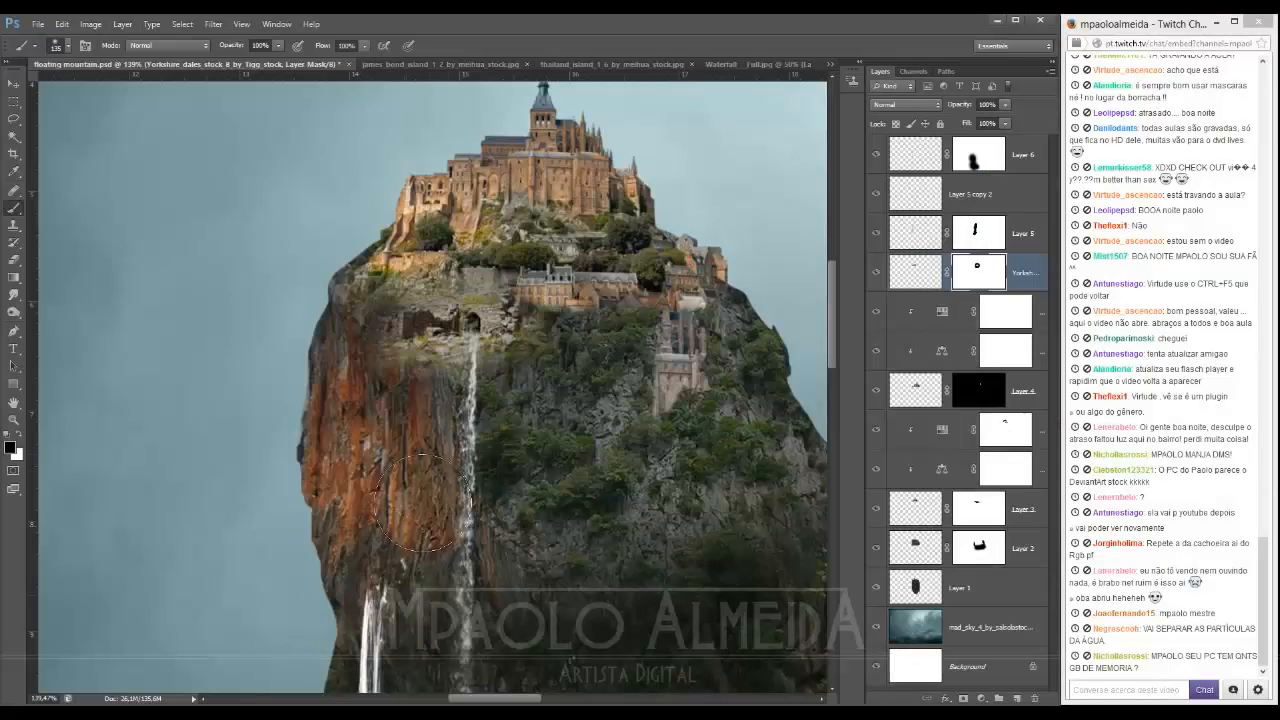
Step: Paint black on the Yorkshire dales layer mask to hide the leftover rock beside and below the stone arch
{"action": "left_click_drag", "start_coordinate": [497, 420], "coordinate": [477, 417]}
{"action": "mouse_move", "coordinate": [484, 342]}
{"action": "left_mouse_down"}
{"action": "mouse_move", "coordinate": [450, 335]}
{"action": "mouse_move", "coordinate": [499, 336]}
{"action": "left_mouse_up"}
{"action": "scroll", "coordinate": [463, 327], "scroll_direction": "up", "scroll_amount": 5}
{"action": "scroll", "coordinate": [573, 393], "scroll_direction": "down", "scroll_amount": 6}
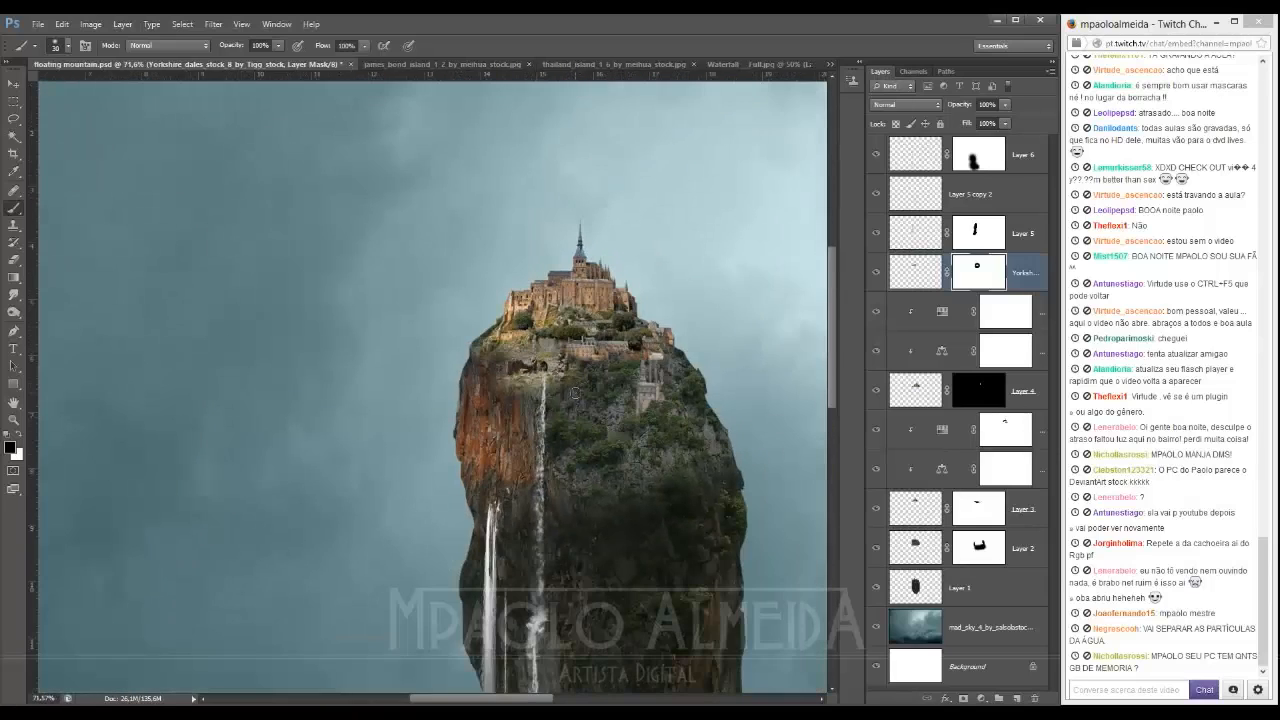
{"action": "scroll", "coordinate": [575, 393], "scroll_direction": "down", "scroll_amount": 3}
{"action": "scroll", "coordinate": [407, 303], "scroll_direction": "up", "scroll_amount": 4}
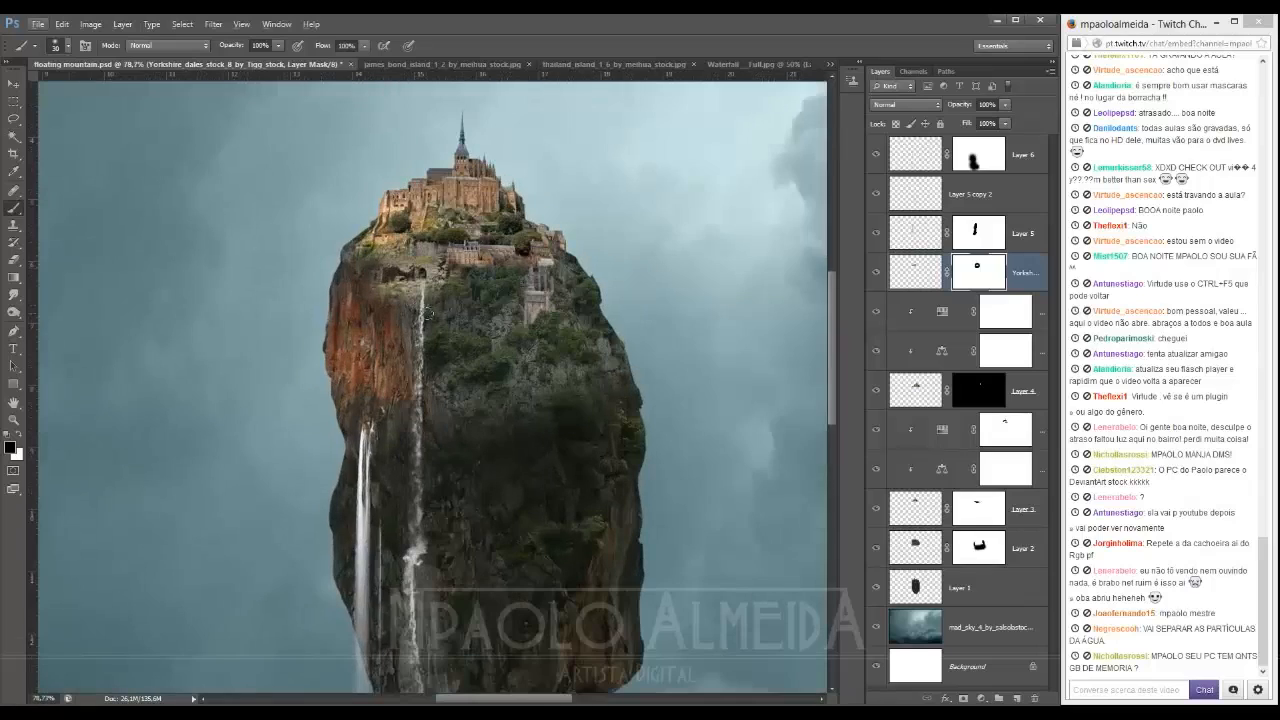
{"action": "key", "text": "ctrl+2"}
{"action": "key", "text": "v"}
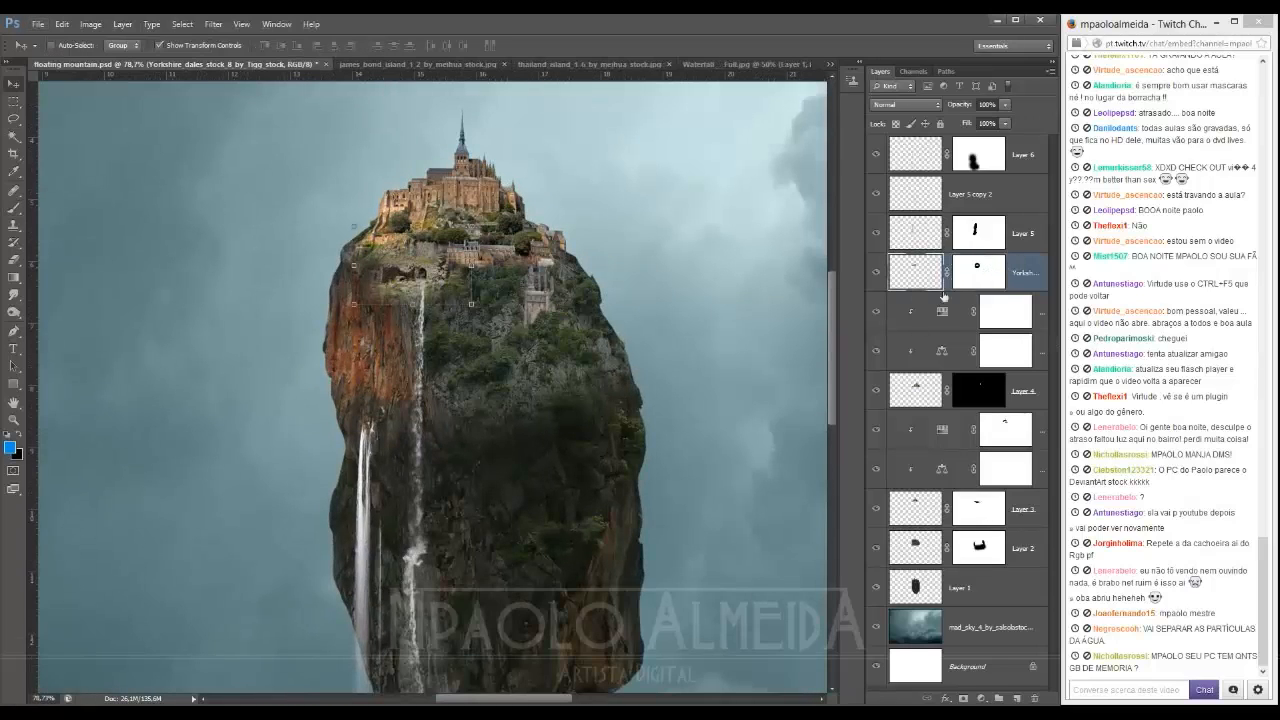
{"action": "key", "text": "ctrl+j"}
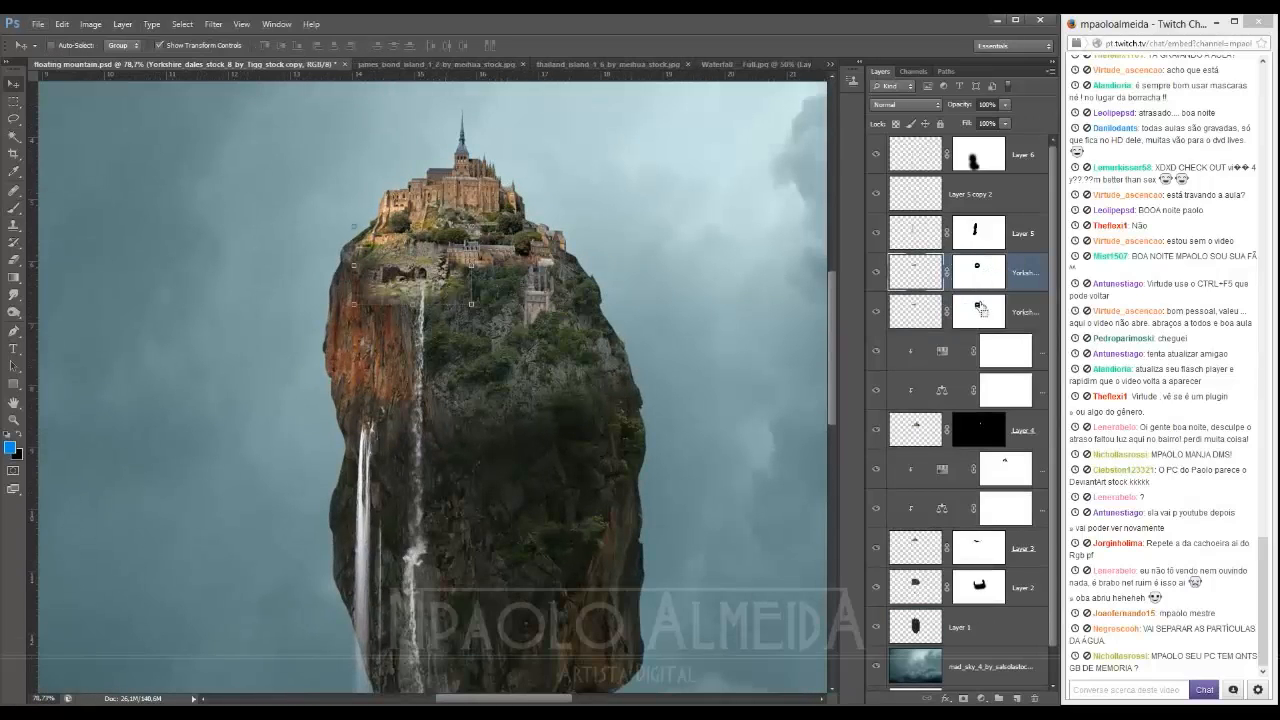
{"action": "key", "text": "ctrl+z"}
Step: Mask out the ruined wall left of the stone arch, and duplicate the Yorkshire dales layer onto the top of the left waterfall
{"action": "left_click", "coordinate": [968, 282]}
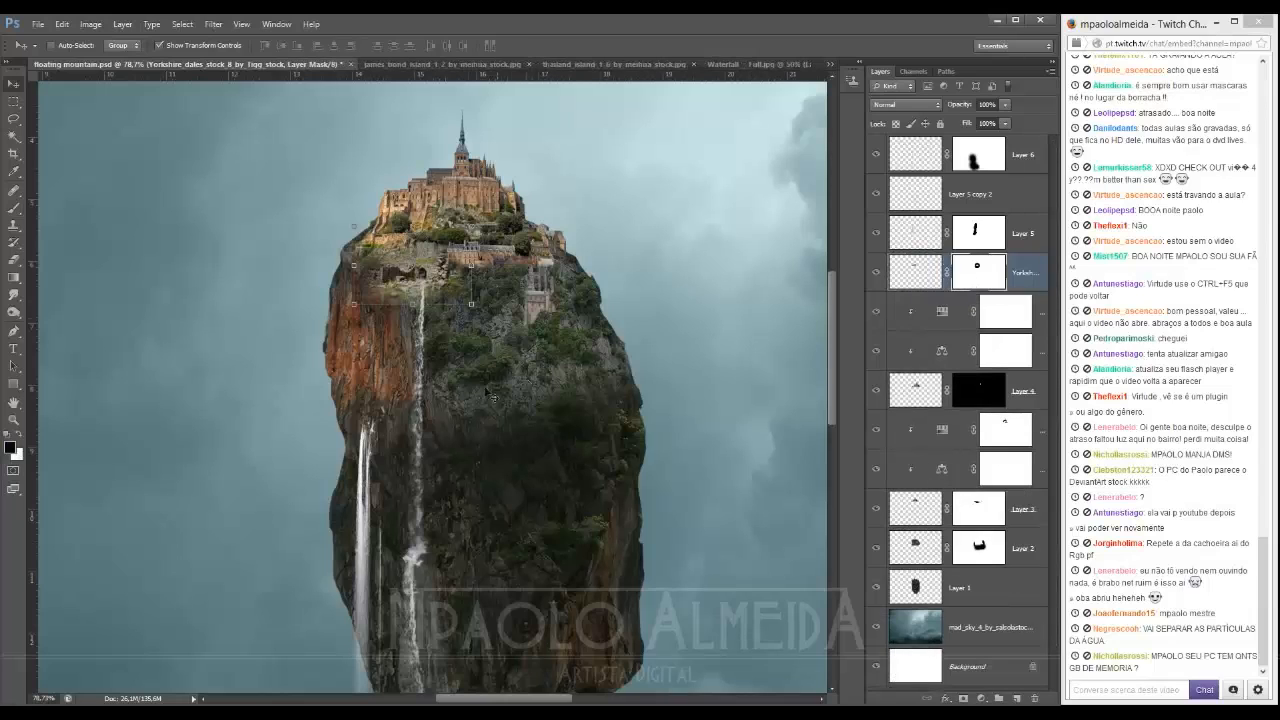
{"action": "key", "text": "b"}
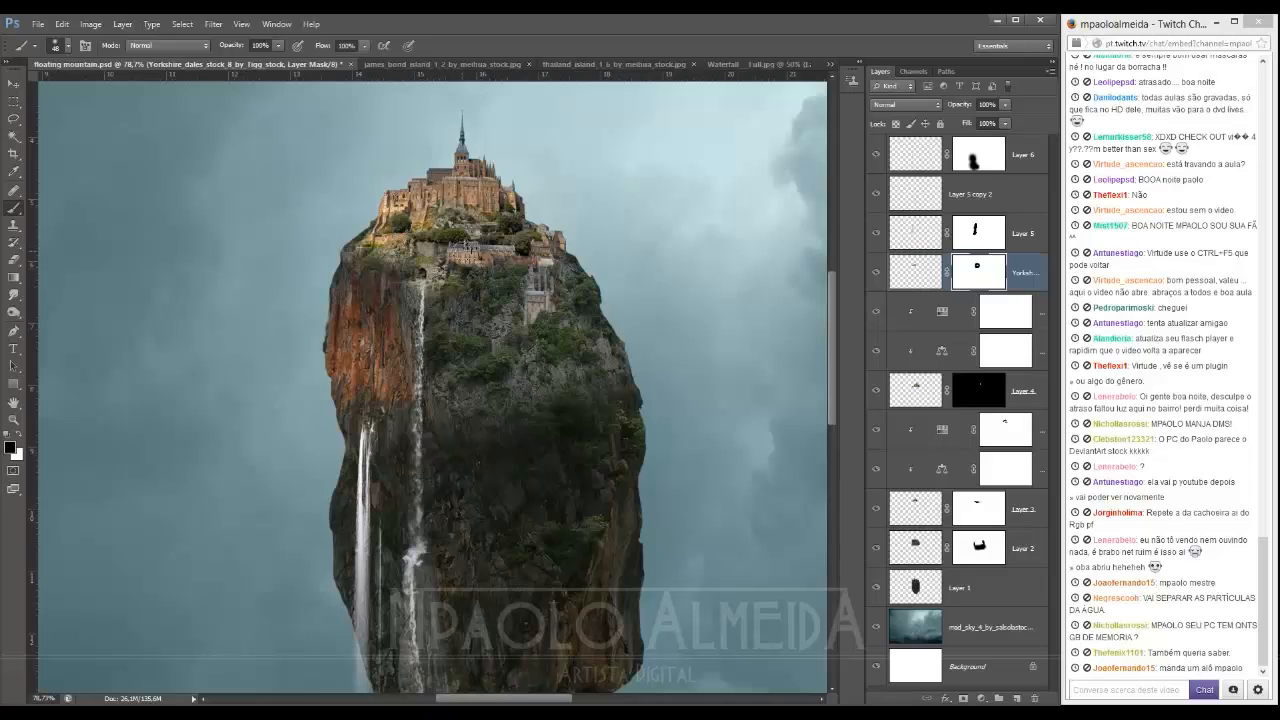
{"action": "key", "text": "v"}
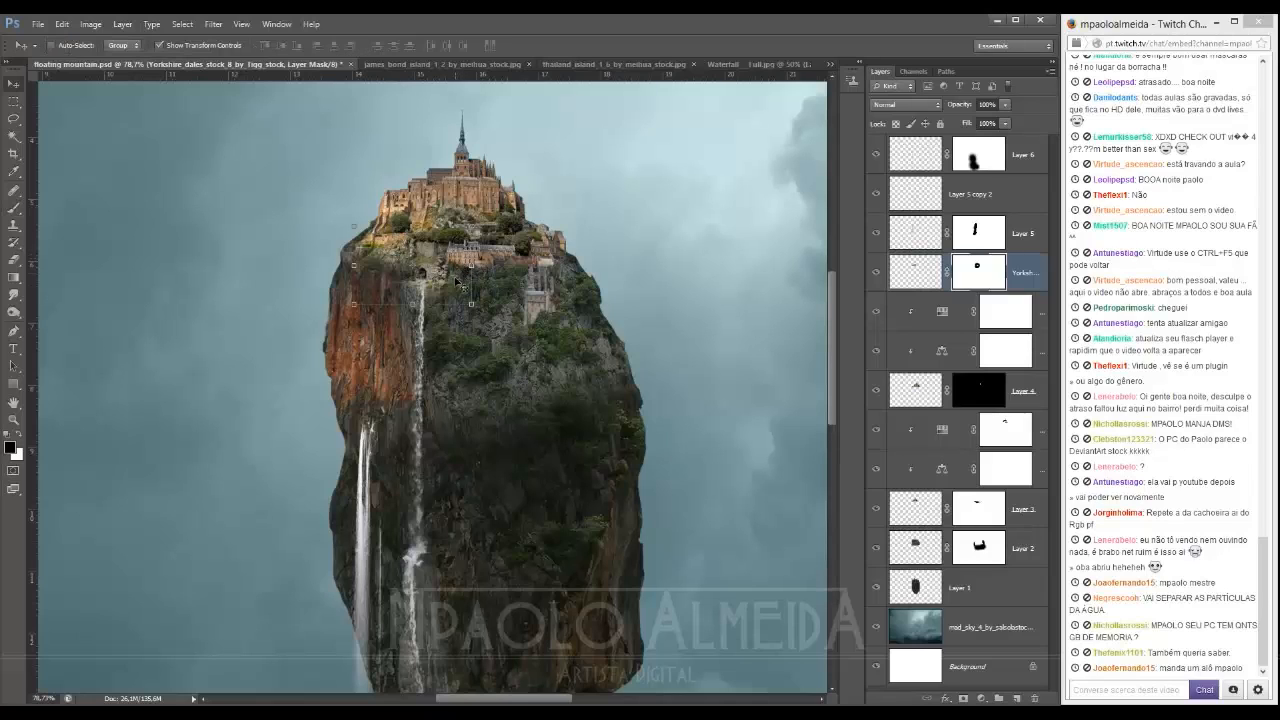
{"action": "left_click_drag", "start_coordinate": [447, 292], "coordinate": [399, 444]}
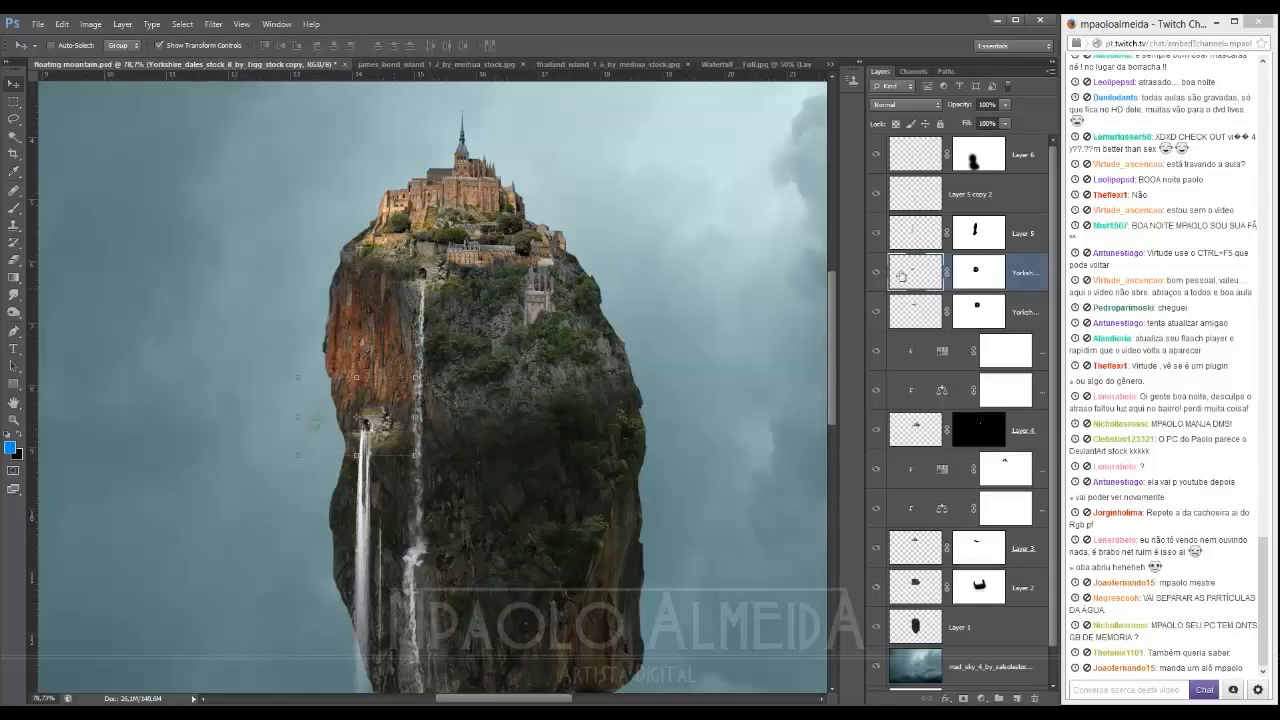
Step: Paint black on the copied arch layer's mask to hide the remnants over the sky and blend its edges into the cliff
{"action": "left_click", "coordinate": [980, 283]}
{"action": "key", "text": "d"}
{"action": "key", "text": "b"}
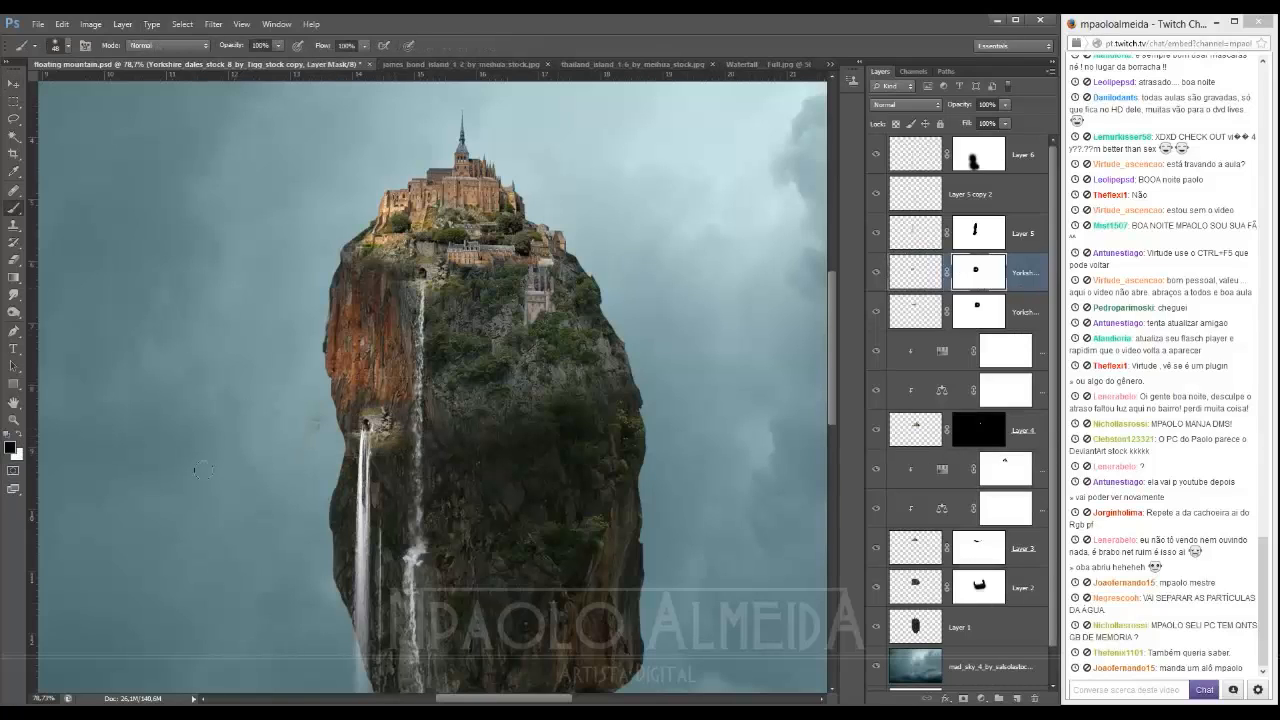
{"action": "left_click_drag", "start_coordinate": [315, 440], "coordinate": [298, 445]}
{"action": "scroll", "coordinate": [416, 424], "scroll_direction": "up", "scroll_amount": 5}
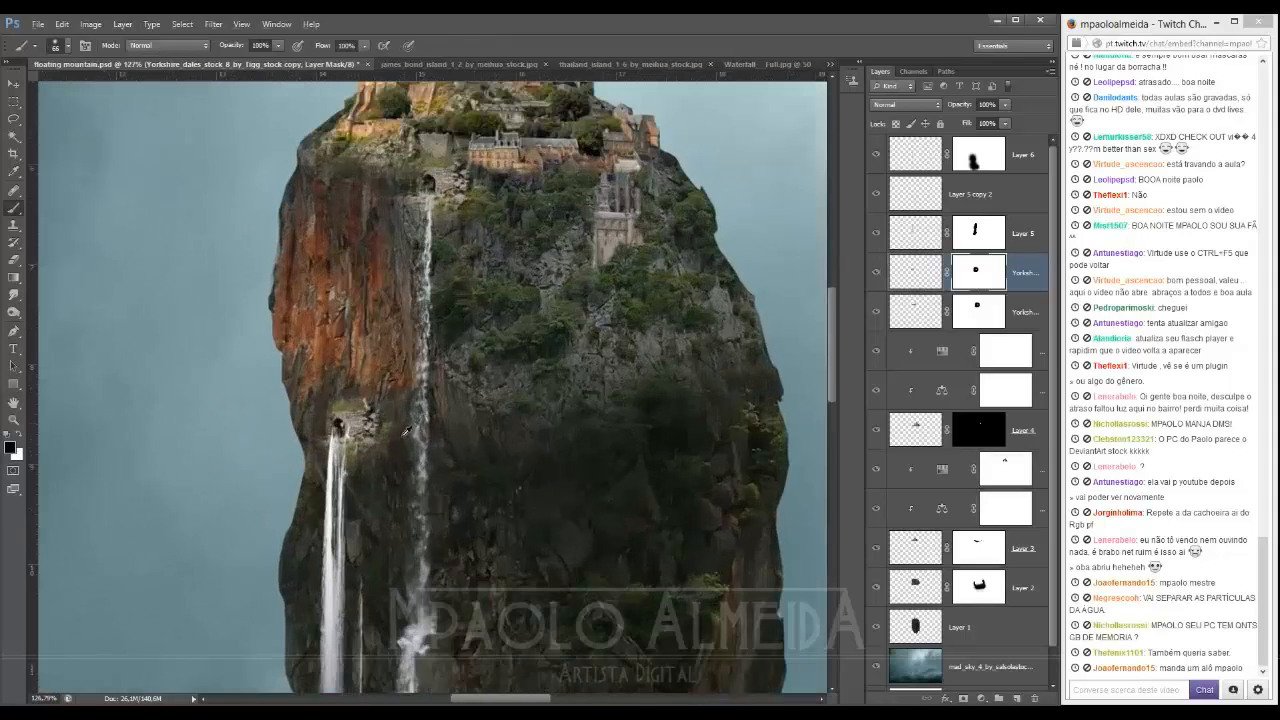
{"action": "left_click_drag", "start_coordinate": [393, 452], "coordinate": [381, 458]}
Step: Identify the left waterfall's layer by toggling layer visibility, and apply the layer mask of Layer 6
{"action": "left_click", "coordinate": [1018, 229]}
{"action": "left_click", "coordinate": [877, 232]}
{"action": "left_click", "coordinate": [877, 232]}
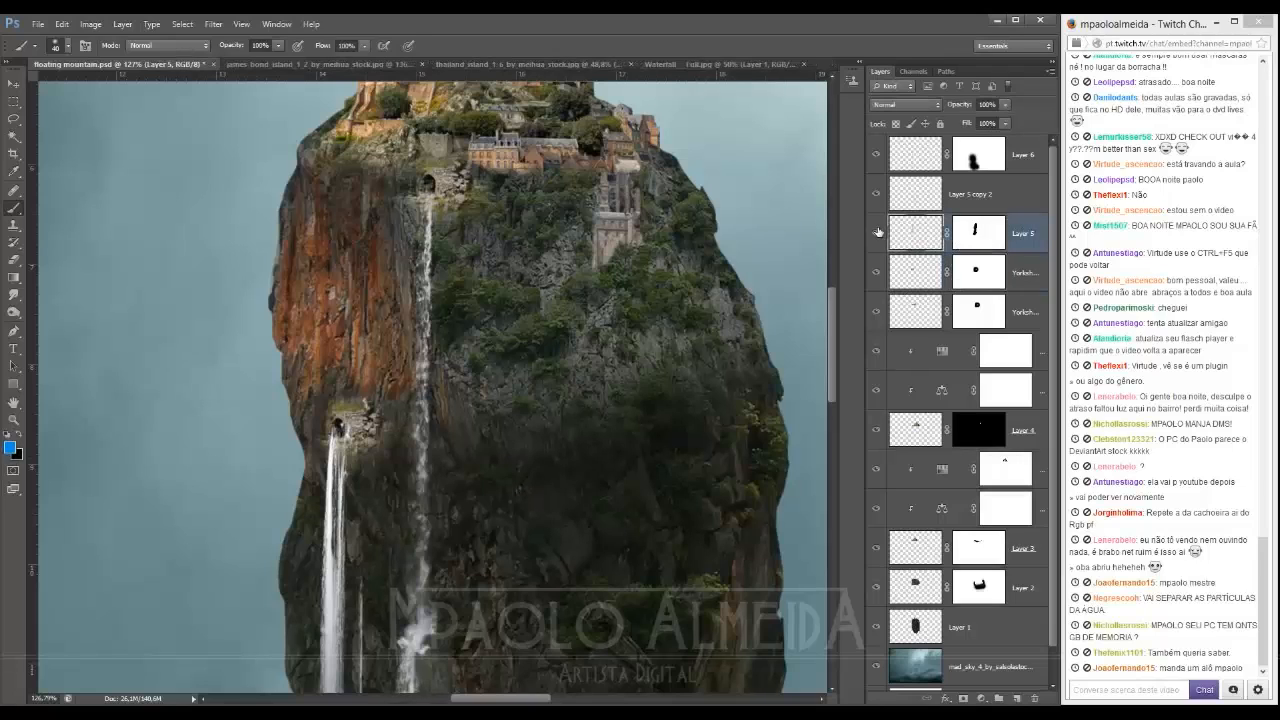
{"action": "left_click", "coordinate": [877, 150]}
{"action": "left_click", "coordinate": [877, 150]}
{"action": "left_click", "coordinate": [1012, 158]}
{"action": "right_click", "coordinate": [985, 158]}
{"action": "left_click", "coordinate": [1008, 199]}
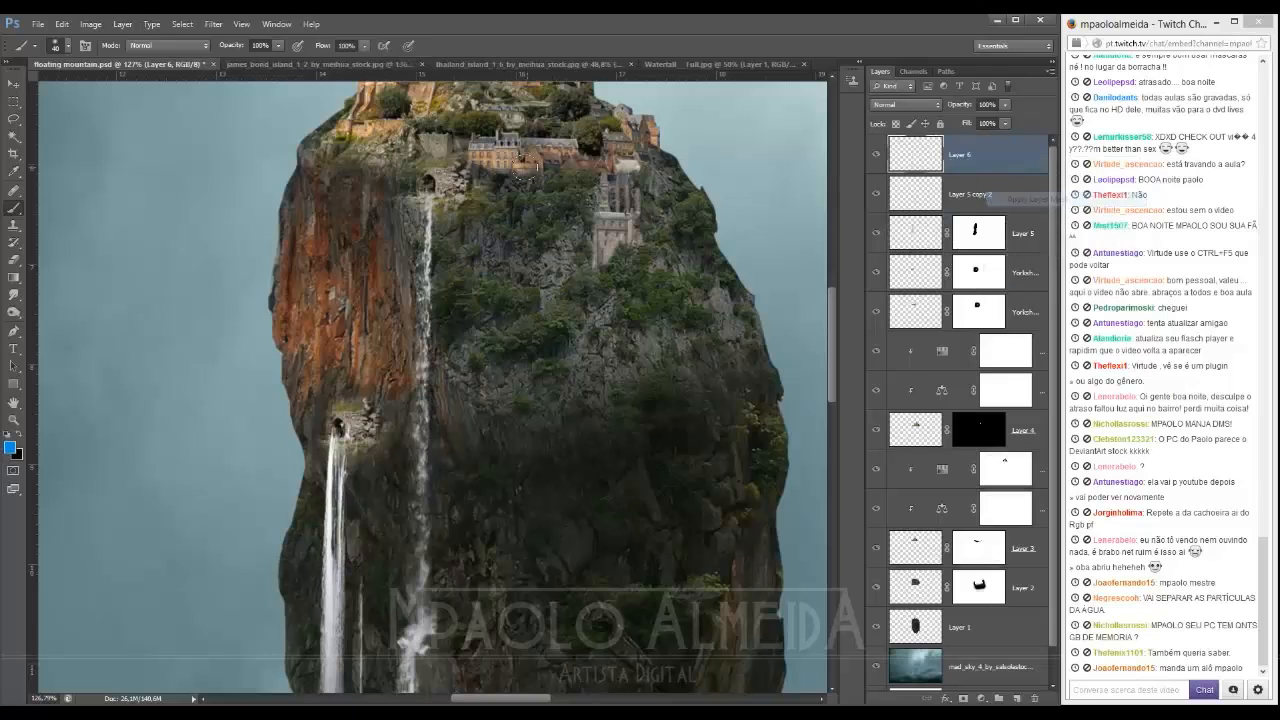
Step: Liquify Layer 6 with the backdrop shown, warping the left waterfall's top into the arch opening with the Forward Warp tool
{"action": "left_click", "coordinate": [213, 23]}
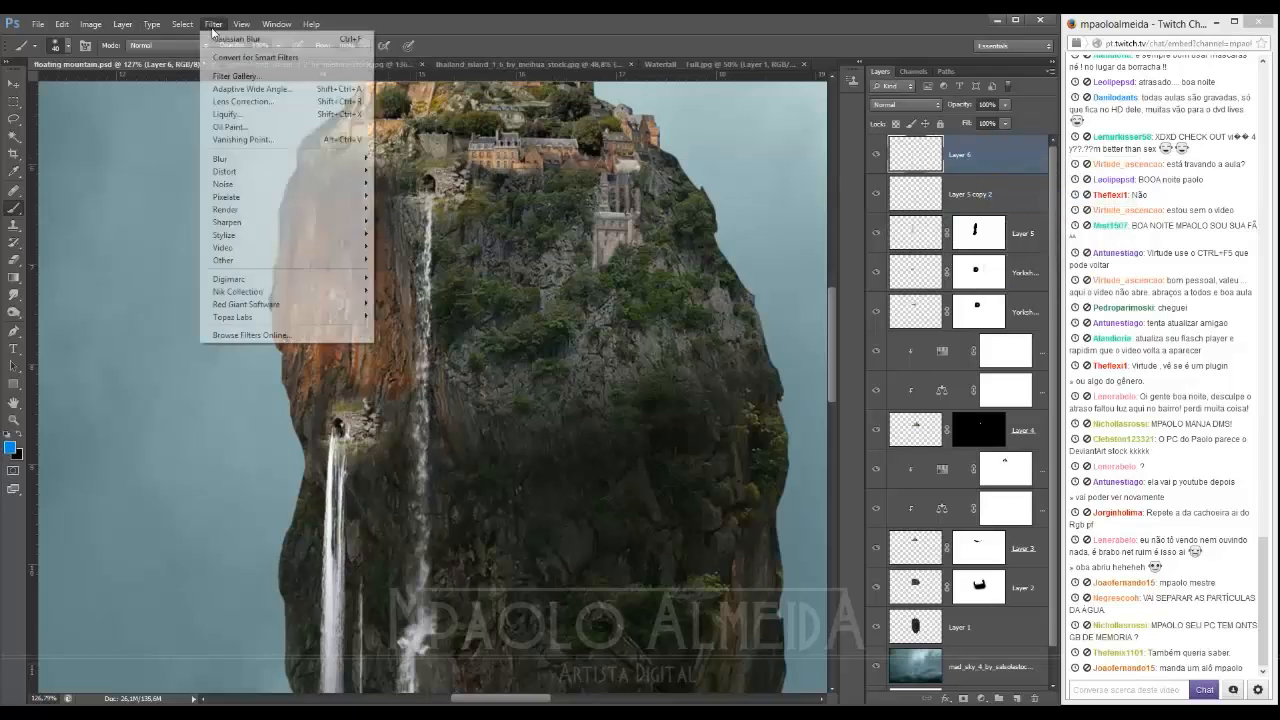
{"action": "left_click", "coordinate": [230, 114]}
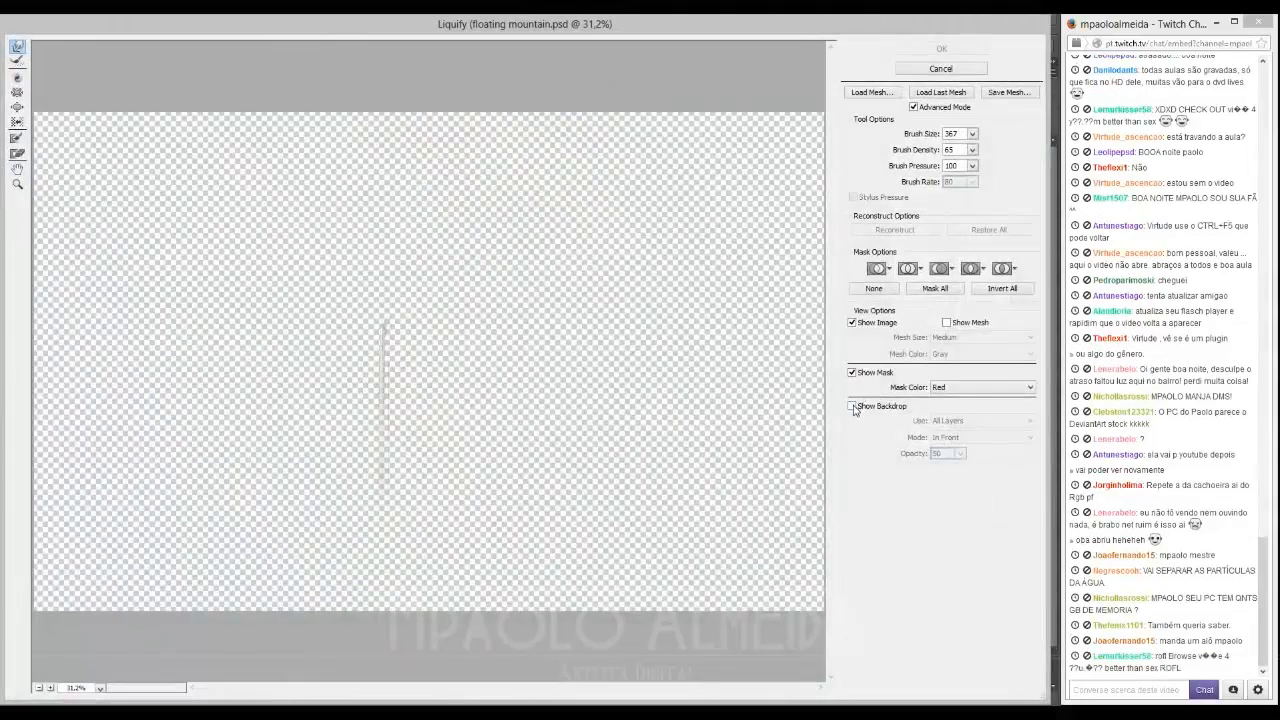
{"action": "left_click", "coordinate": [853, 406]}
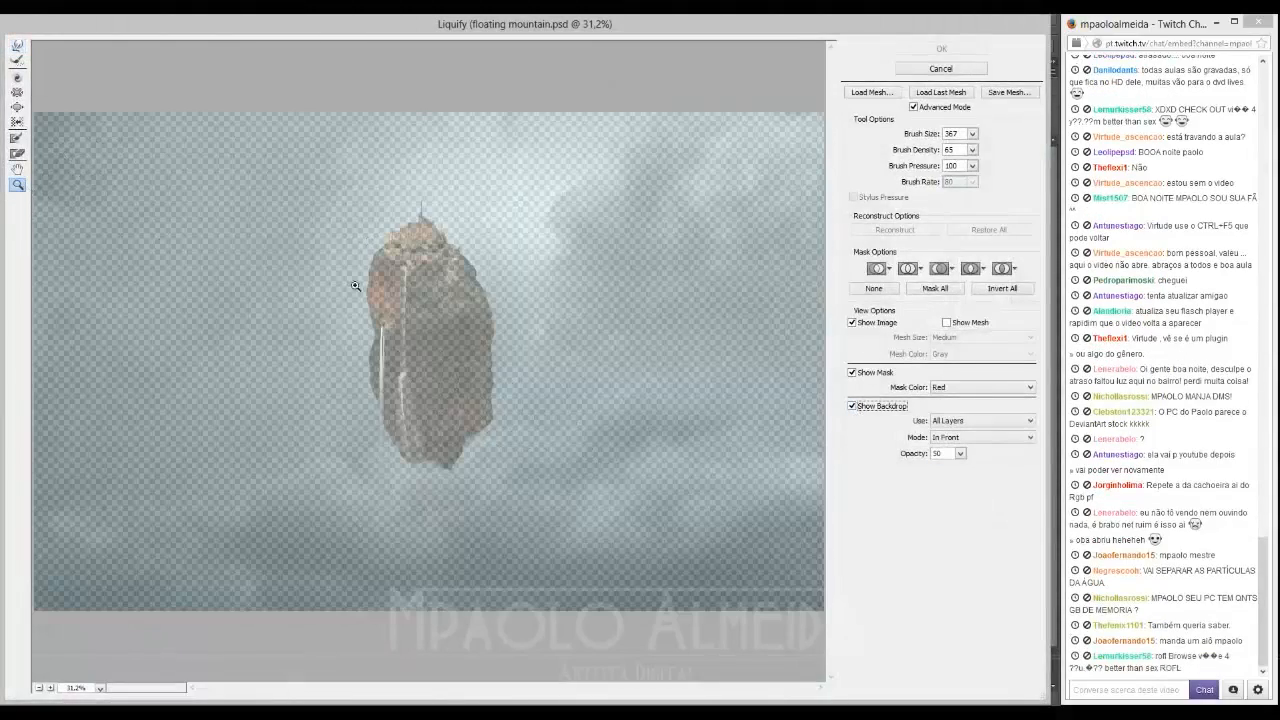
{"action": "mouse_move", "coordinate": [355, 286]}
{"action": "left_mouse_down"}
{"action": "mouse_move", "coordinate": [358, 326]}
{"action": "mouse_move", "coordinate": [422, 359]}
{"action": "left_mouse_up"}
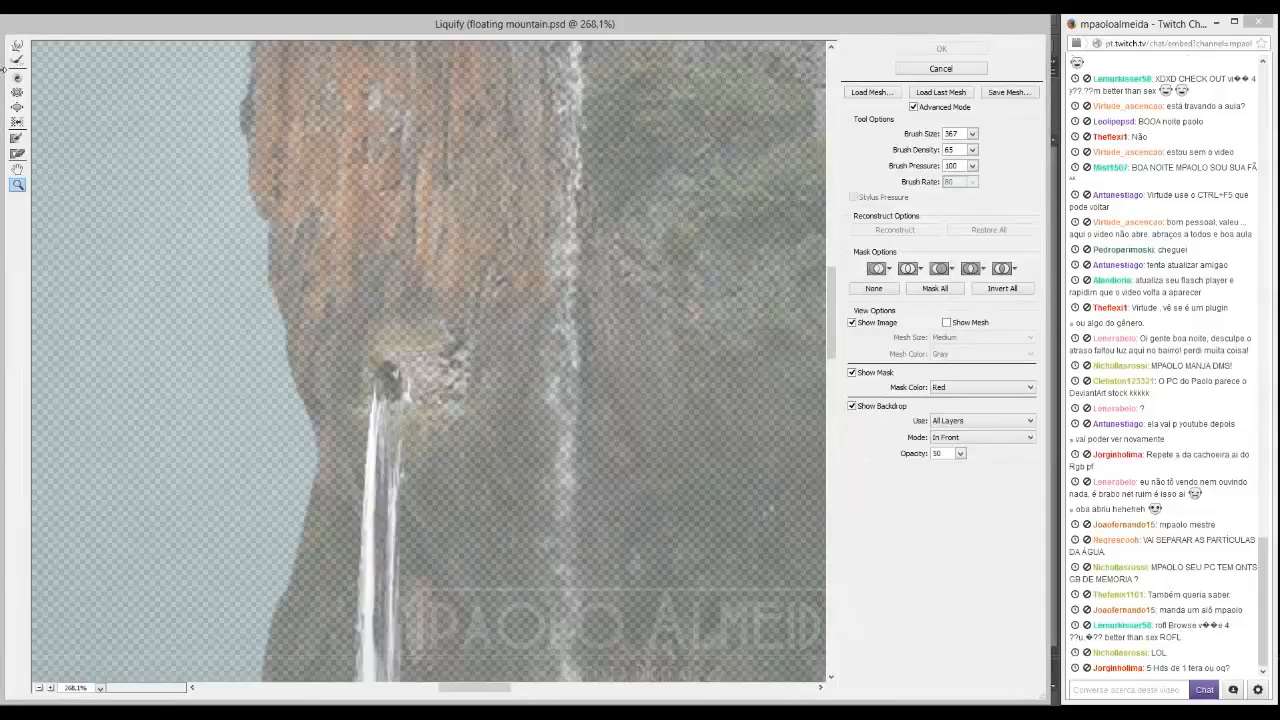
{"action": "left_click", "coordinate": [18, 50]}
{"action": "left_click_drag", "start_coordinate": [383, 300], "coordinate": [95, 297]}
{"action": "mouse_move", "coordinate": [221, 332]}
{"action": "left_mouse_down"}
{"action": "mouse_move", "coordinate": [252, 335]}
{"action": "mouse_move", "coordinate": [245, 348]}
{"action": "left_mouse_up"}
{"action": "mouse_move", "coordinate": [368, 364]}
{"action": "left_mouse_down"}
{"action": "mouse_move", "coordinate": [395, 336]}
{"action": "mouse_move", "coordinate": [383, 370]}
{"action": "mouse_move", "coordinate": [357, 366]}
{"action": "mouse_move", "coordinate": [377, 371]}
{"action": "mouse_move", "coordinate": [343, 423]}
{"action": "mouse_move", "coordinate": [423, 443]}
{"action": "mouse_move", "coordinate": [433, 490]}
{"action": "mouse_move", "coordinate": [420, 371]}
{"action": "mouse_move", "coordinate": [416, 404]}
{"action": "left_mouse_up"}
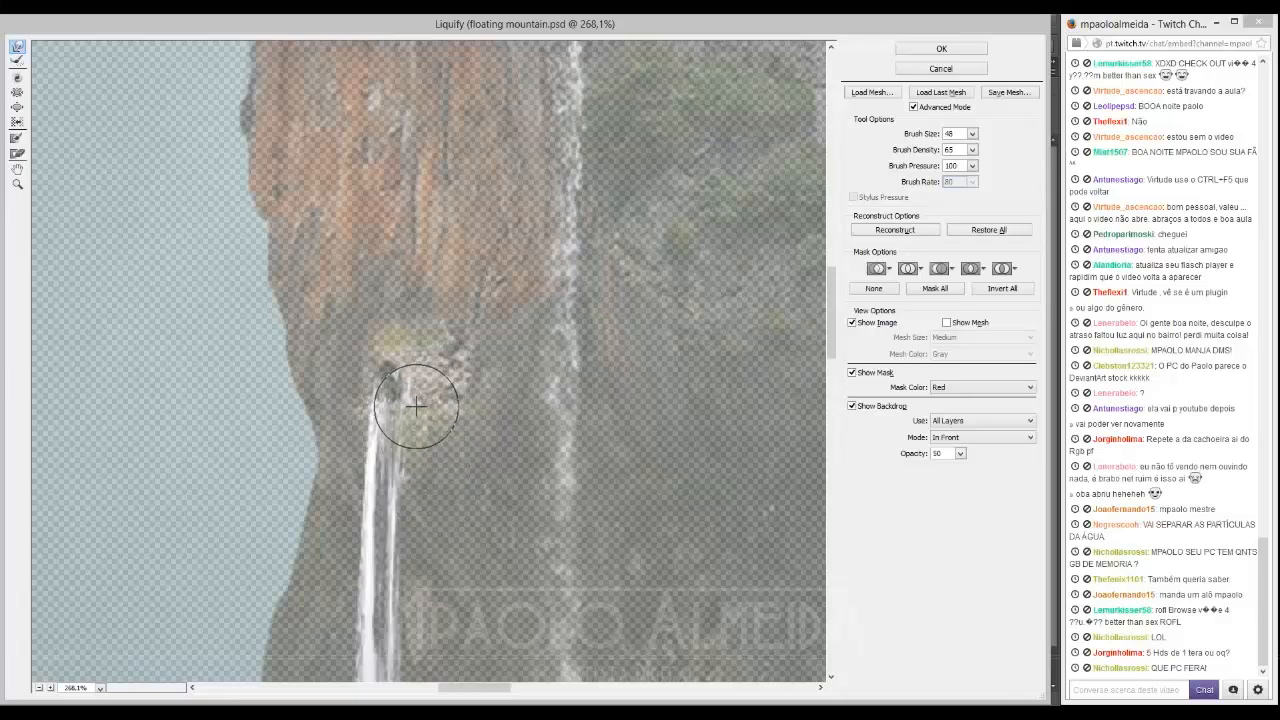
{"action": "left_click", "coordinate": [941, 48]}
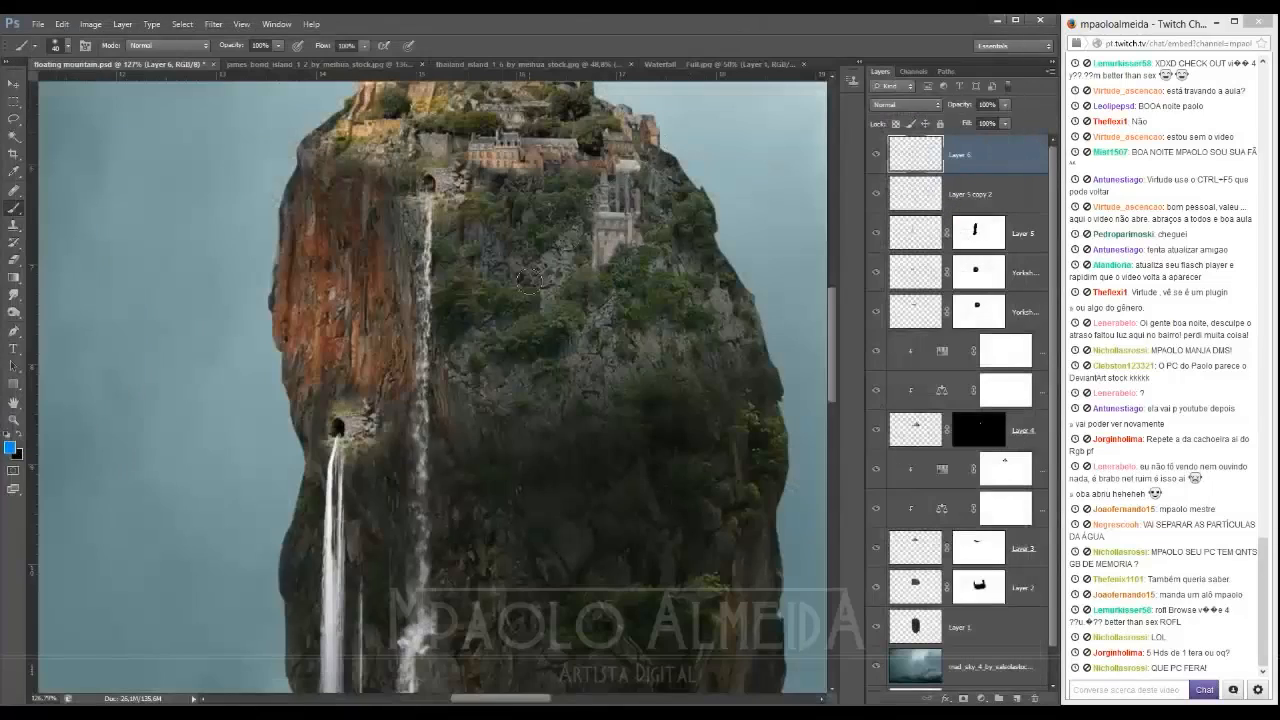
Step: Liquify Layer 6 again with the backdrop hidden, curving the top of the waterfall's main stream with a size 37 warp brush
{"action": "scroll", "coordinate": [356, 458], "scroll_direction": "up", "scroll_amount": 3}
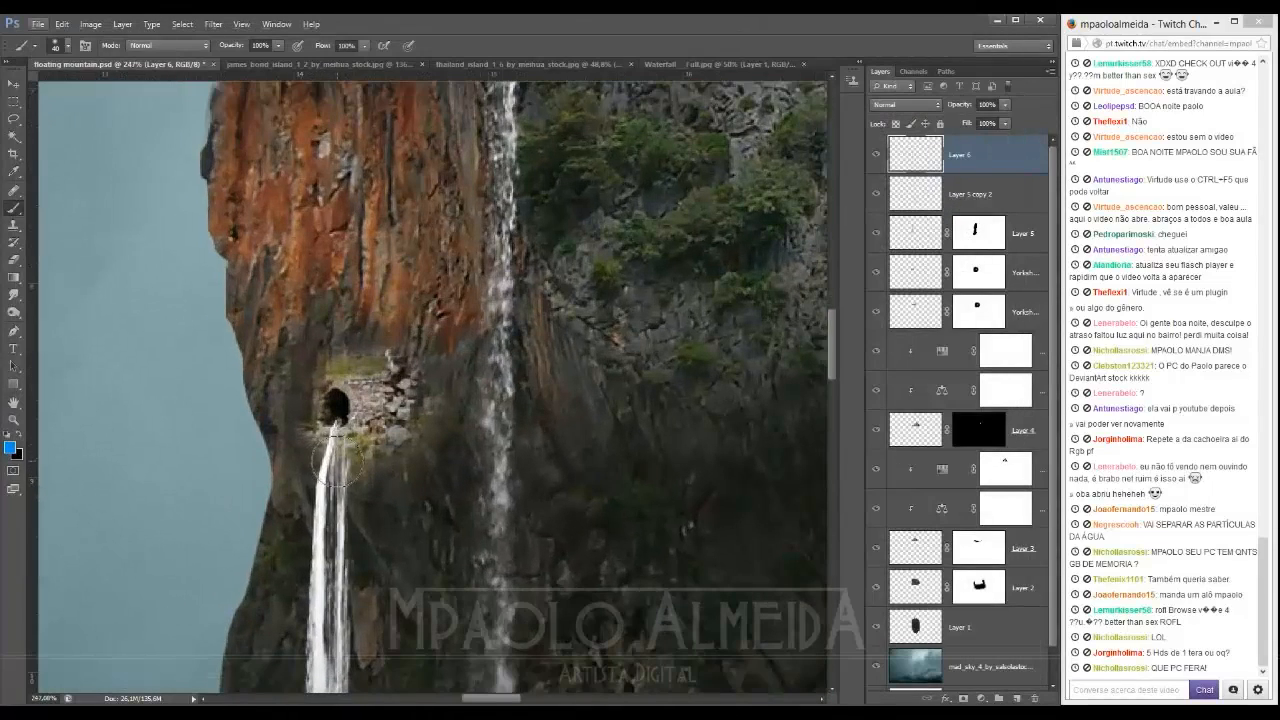
{"action": "left_click", "coordinate": [219, 24]}
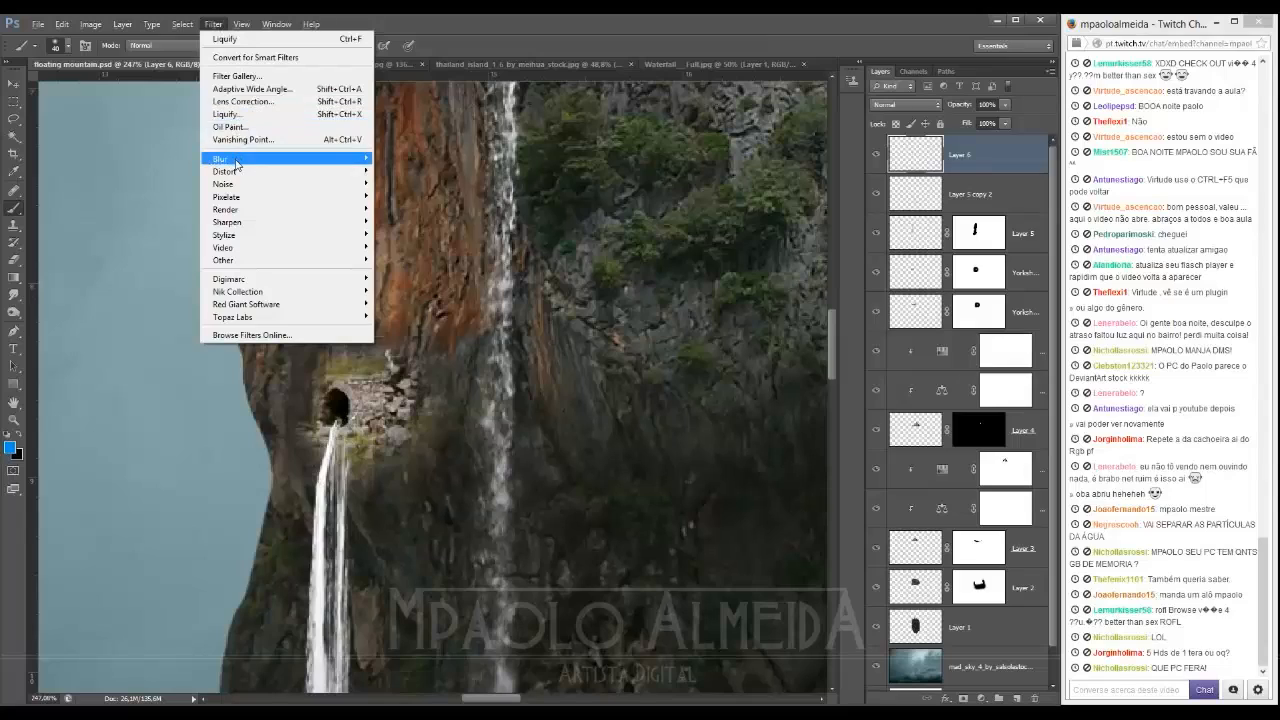
{"action": "left_click", "coordinate": [244, 113]}
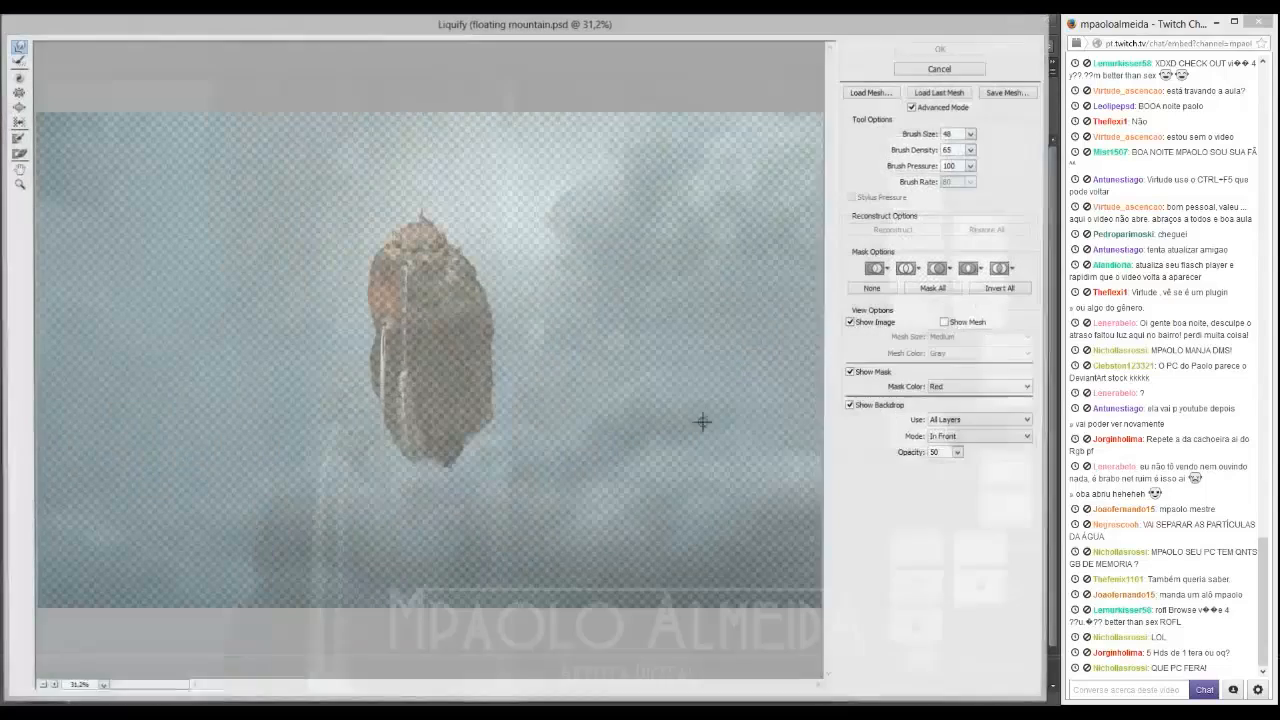
{"action": "left_click", "coordinate": [852, 406]}
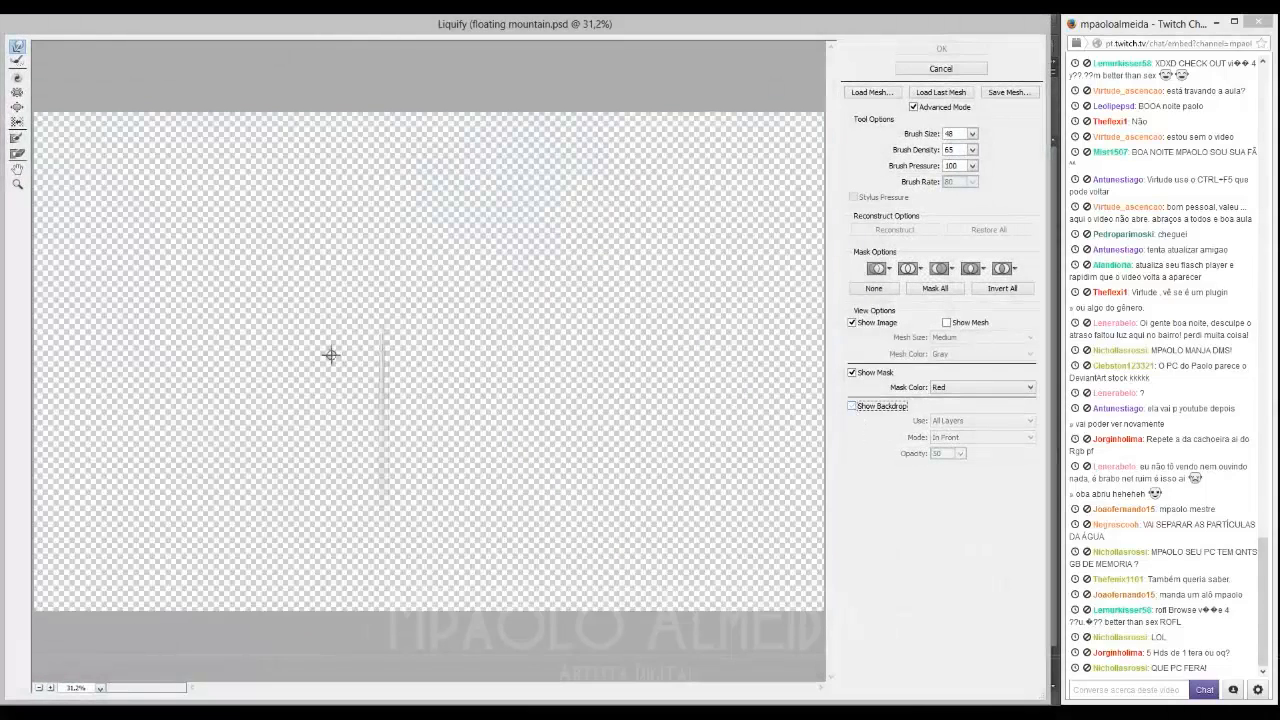
{"action": "left_click", "coordinate": [19, 186]}
{"action": "left_click_drag", "start_coordinate": [409, 362], "coordinate": [414, 300]}
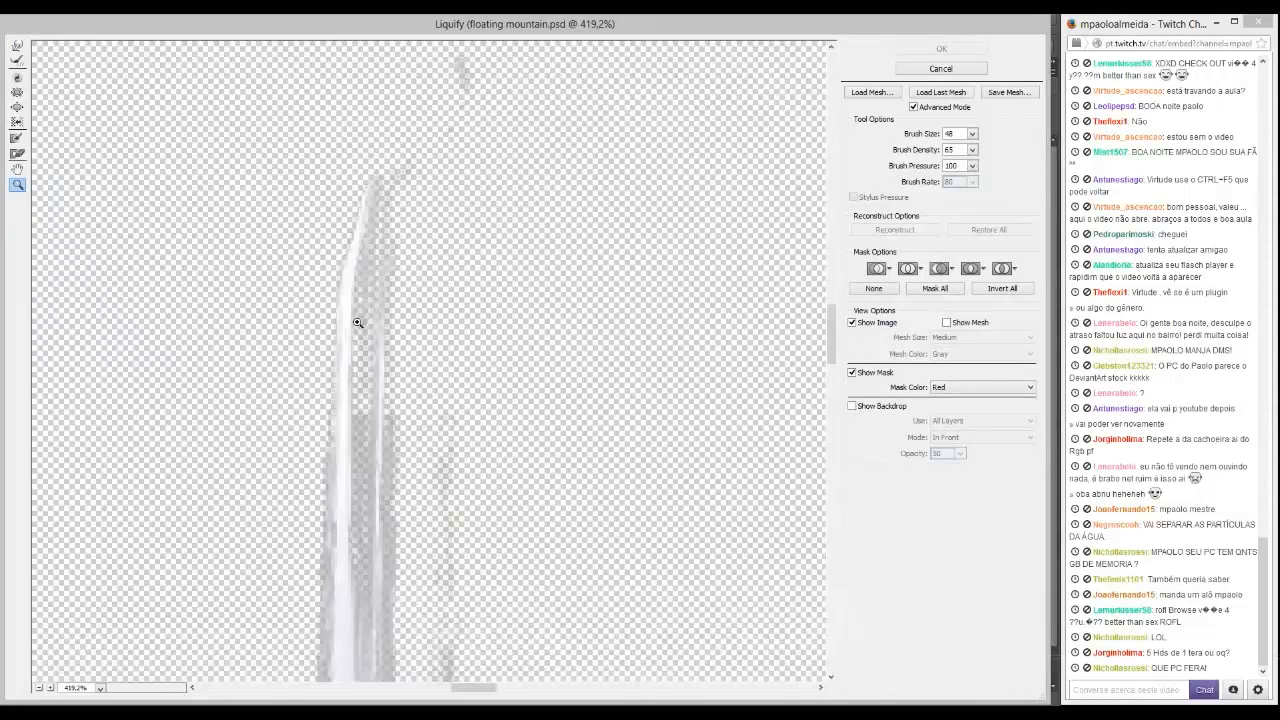
{"action": "left_click", "coordinate": [17, 46]}
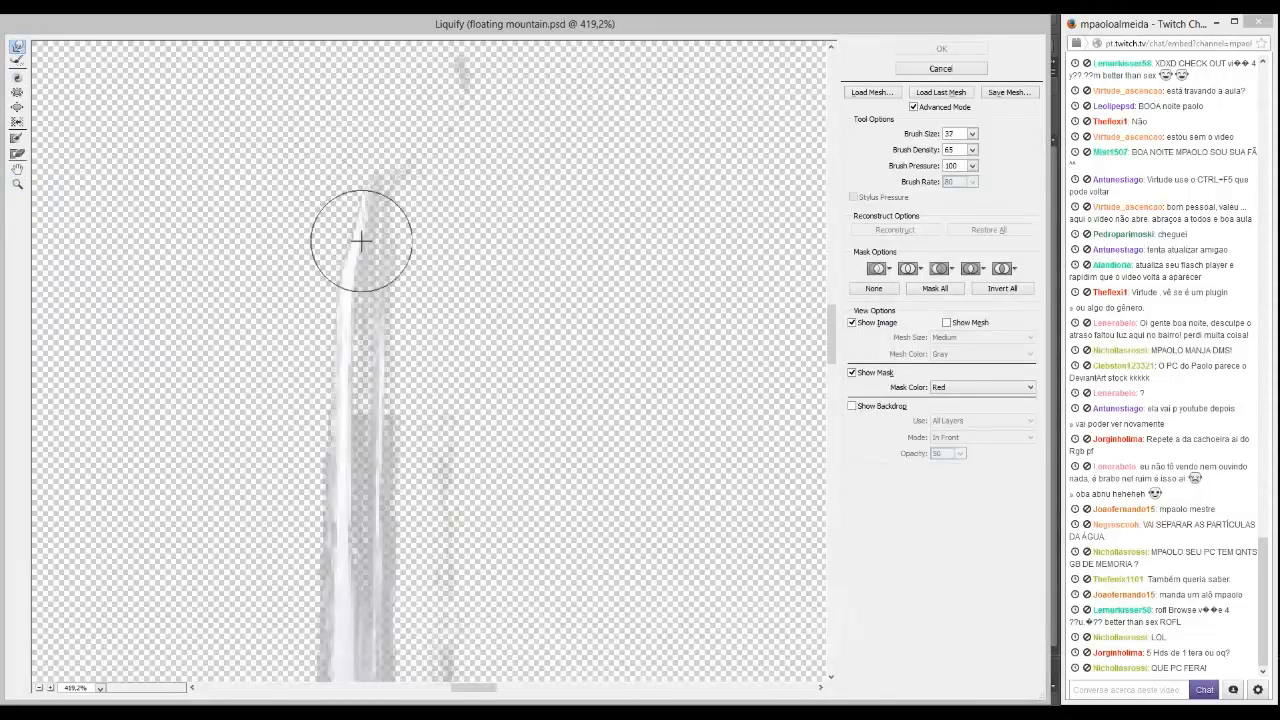
{"action": "mouse_move", "coordinate": [357, 234]}
{"action": "left_mouse_down"}
{"action": "mouse_move", "coordinate": [354, 183]}
{"action": "mouse_move", "coordinate": [374, 156]}
{"action": "mouse_move", "coordinate": [379, 170]}
{"action": "mouse_move", "coordinate": [318, 189]}
{"action": "mouse_move", "coordinate": [399, 151]}
{"action": "mouse_move", "coordinate": [405, 174]}
{"action": "mouse_move", "coordinate": [343, 160]}
{"action": "mouse_move", "coordinate": [352, 167]}
{"action": "mouse_move", "coordinate": [303, 200]}
{"action": "left_mouse_up"}
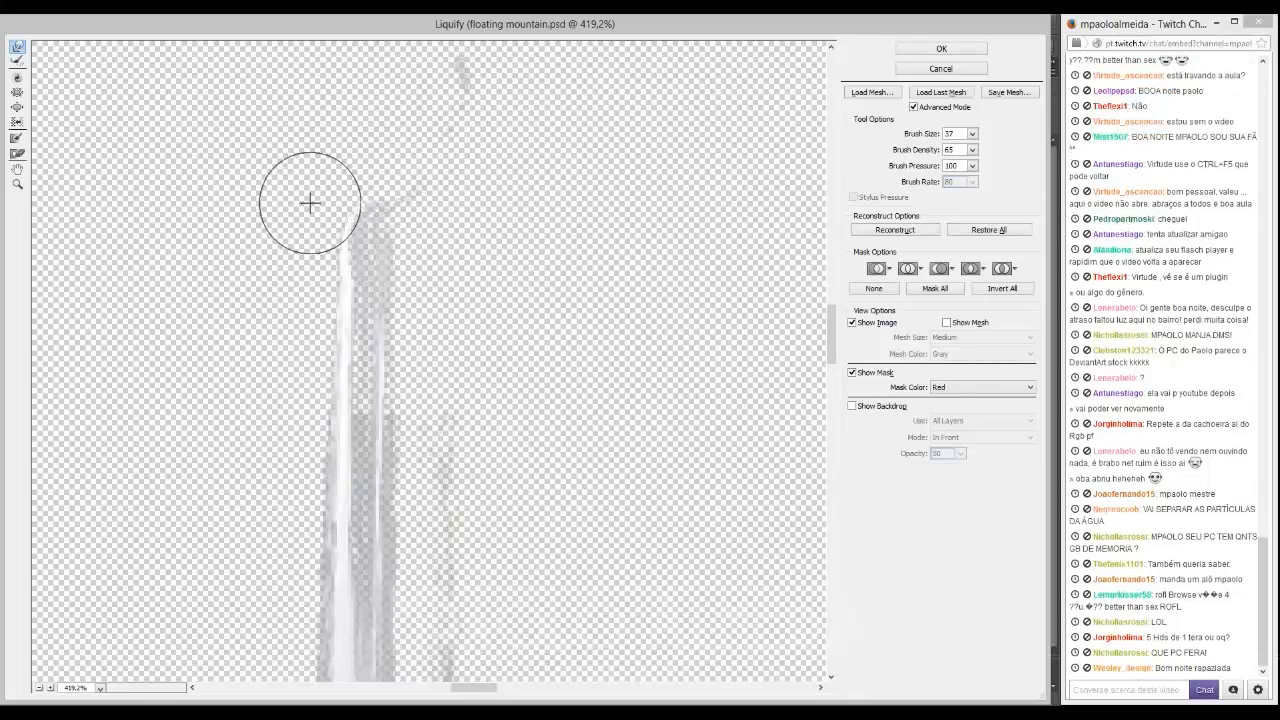
Step: Warp the waterfall's right-hand strands inward with a size 47 brush, refine the top at size 25, and apply the Liquify changes
{"action": "key", "text": "bracketright"}
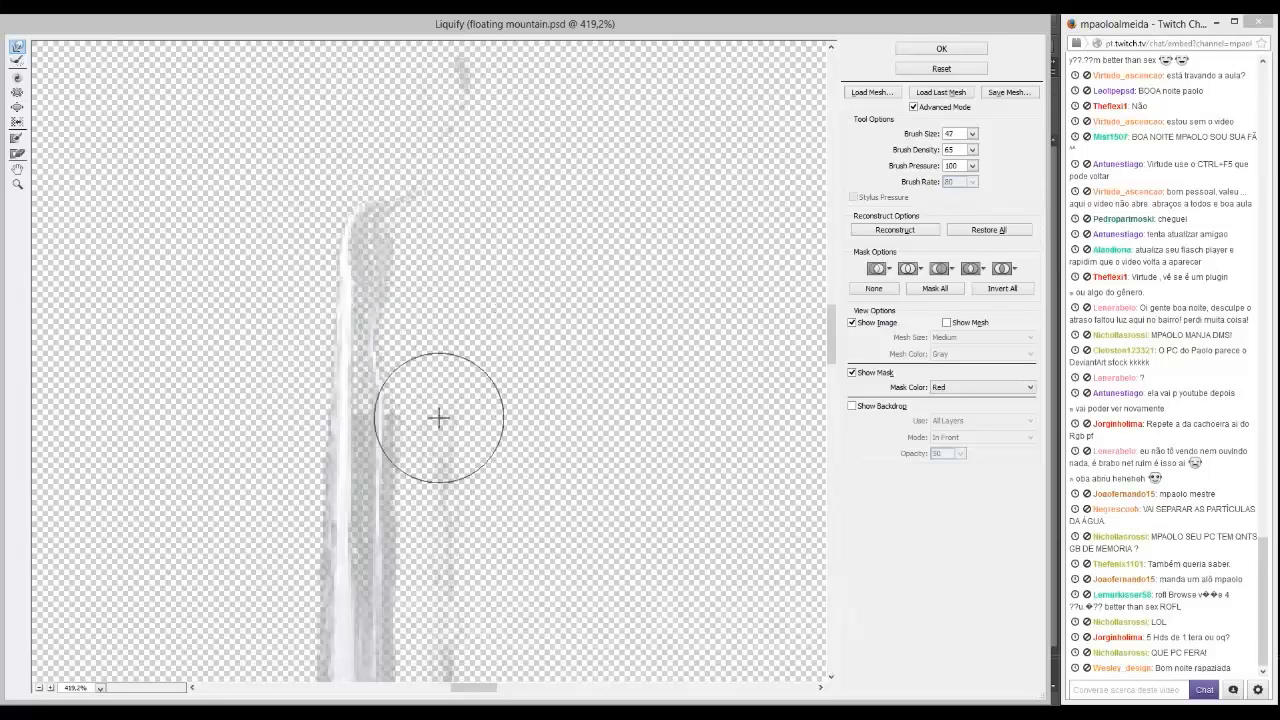
{"action": "mouse_move", "coordinate": [413, 420]}
{"action": "left_mouse_down"}
{"action": "mouse_move", "coordinate": [394, 331]}
{"action": "mouse_move", "coordinate": [397, 293]}
{"action": "mouse_move", "coordinate": [426, 292]}
{"action": "mouse_move", "coordinate": [420, 268]}
{"action": "left_mouse_up"}
{"action": "key", "text": "bracketleft"}
{"action": "key", "text": "bracketleft"}
{"action": "key", "text": "bracketleft"}
{"action": "key", "text": "bracketleft"}
{"action": "key", "text": "bracketleft"}
{"action": "key", "text": "bracketleft"}
{"action": "key", "text": "bracketleft"}
{"action": "key", "text": "bracketleft"}
{"action": "key", "text": "bracketleft"}
{"action": "key", "text": "bracketleft"}
{"action": "key", "text": "bracketleft"}
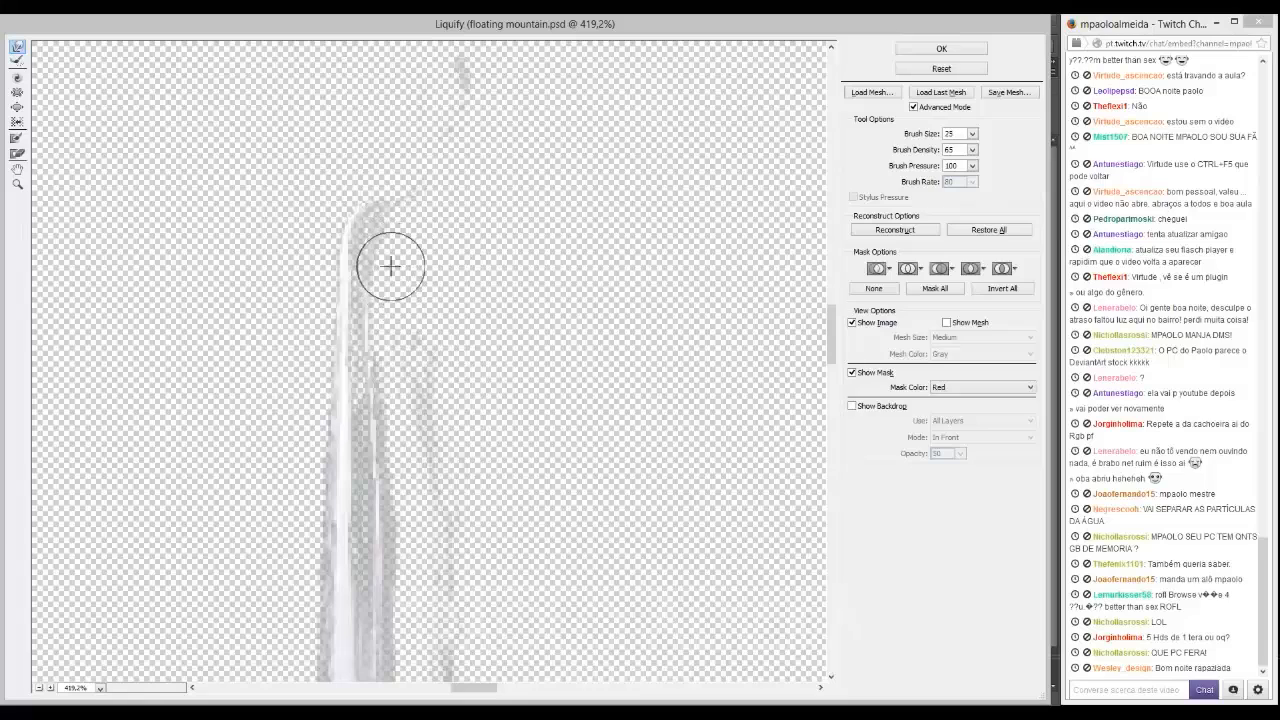
{"action": "left_click", "coordinate": [906, 49]}
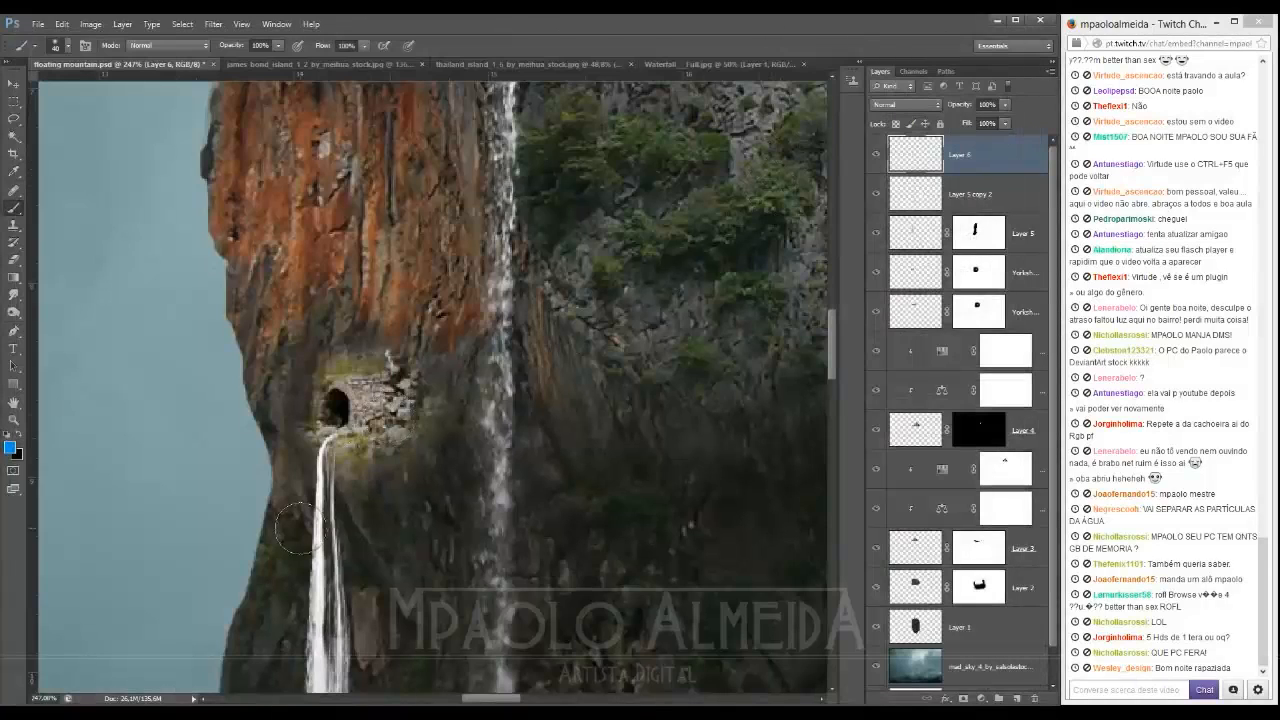
Step: Move the Layer 6 waterfall slightly up so its top meets the stone arch opening, and check the placement
{"action": "key", "text": "v"}
{"action": "left_click_drag", "start_coordinate": [320, 500], "coordinate": [323, 490]}
{"action": "key", "text": "ctrl+0"}
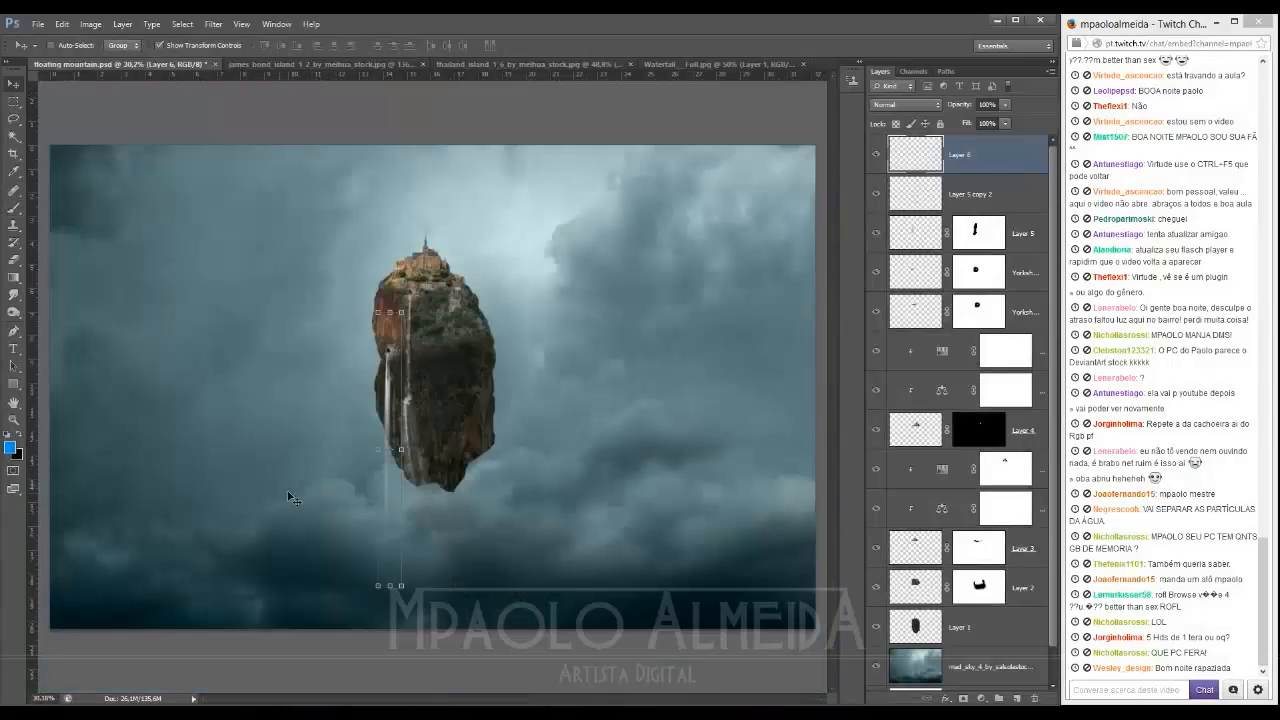
{"action": "scroll", "coordinate": [350, 405], "scroll_direction": "up", "scroll_amount": 12}
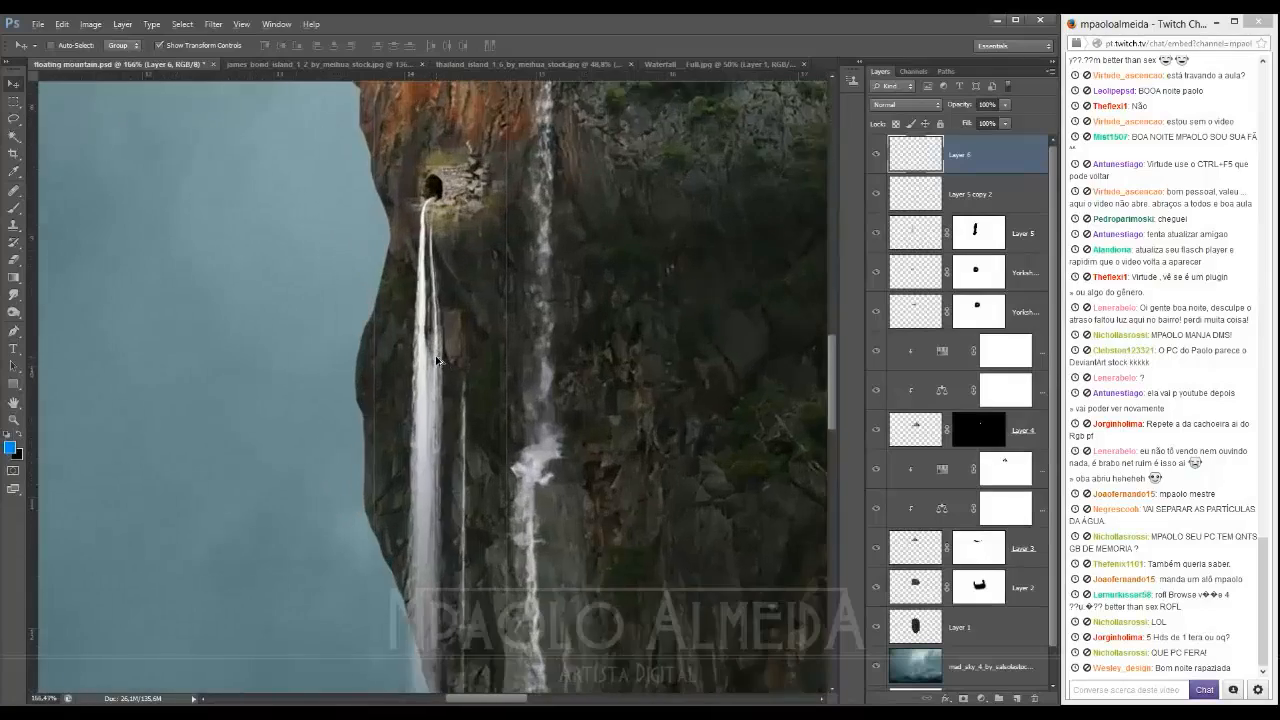
{"action": "scroll", "coordinate": [366, 194], "scroll_direction": "down", "scroll_amount": 12}
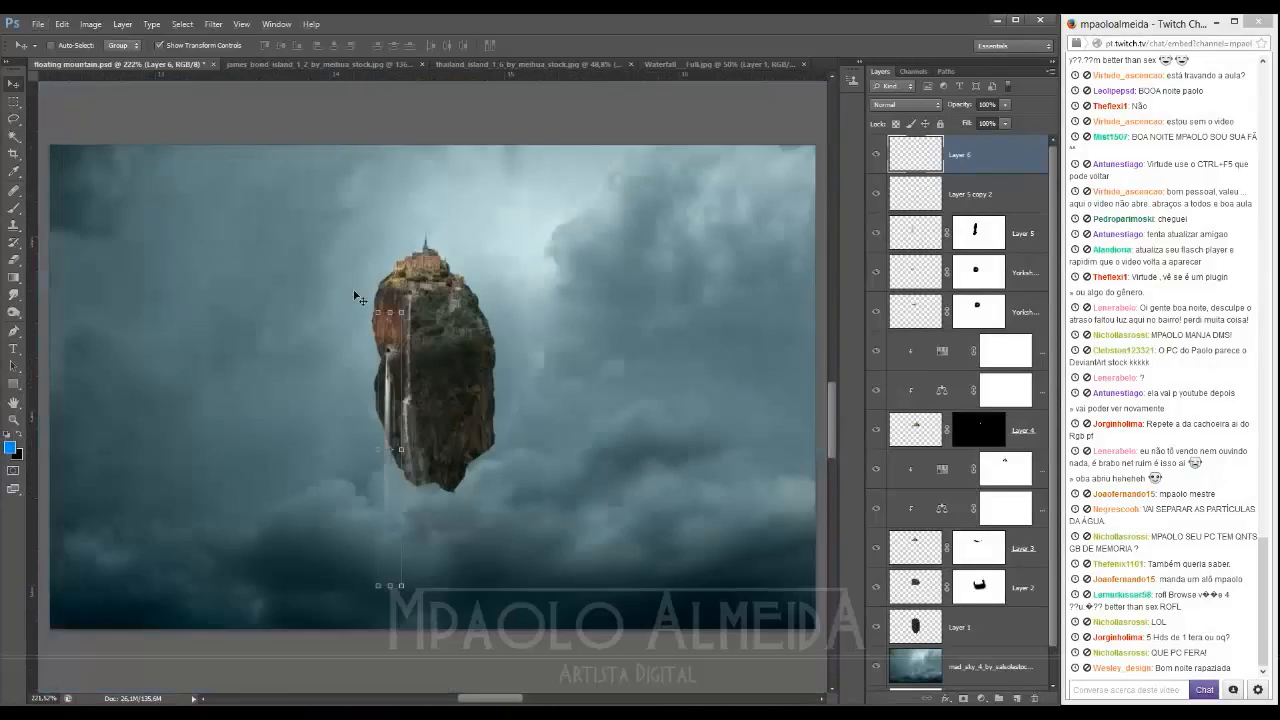
{"action": "scroll", "coordinate": [388, 357], "scroll_direction": "up", "scroll_amount": 10}
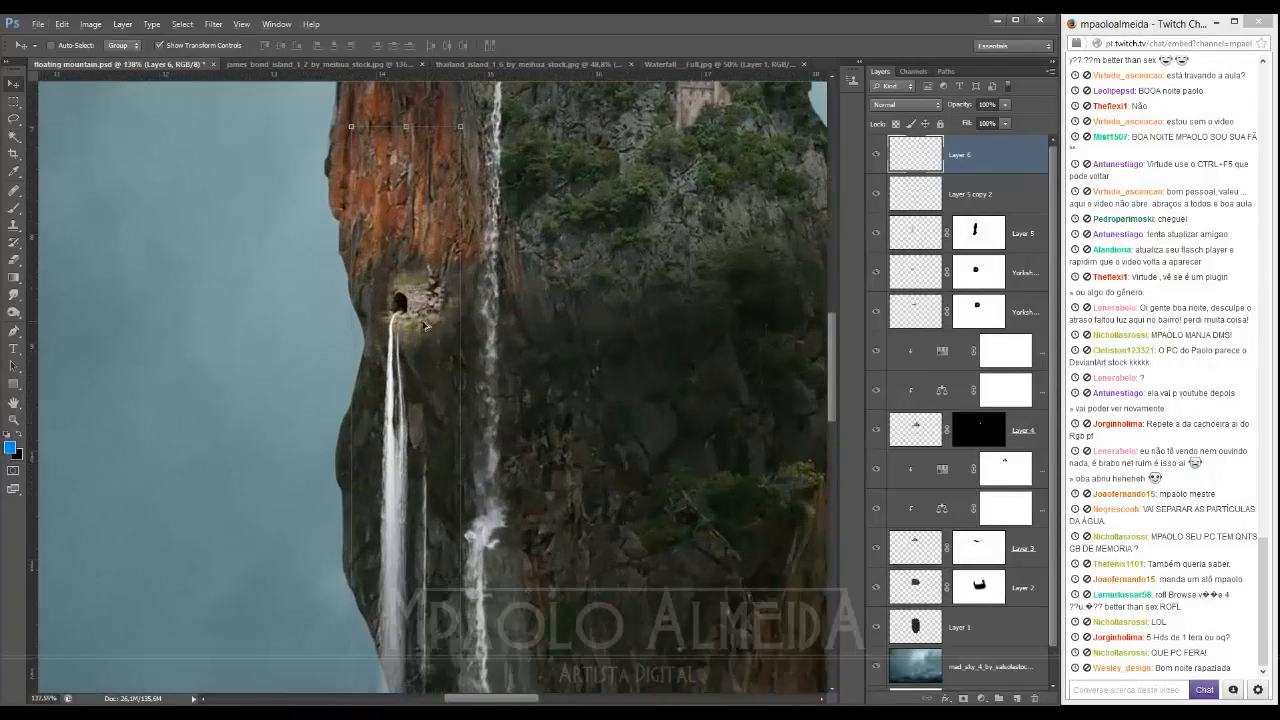
{"action": "scroll", "coordinate": [420, 328], "scroll_direction": "up", "scroll_amount": 2}
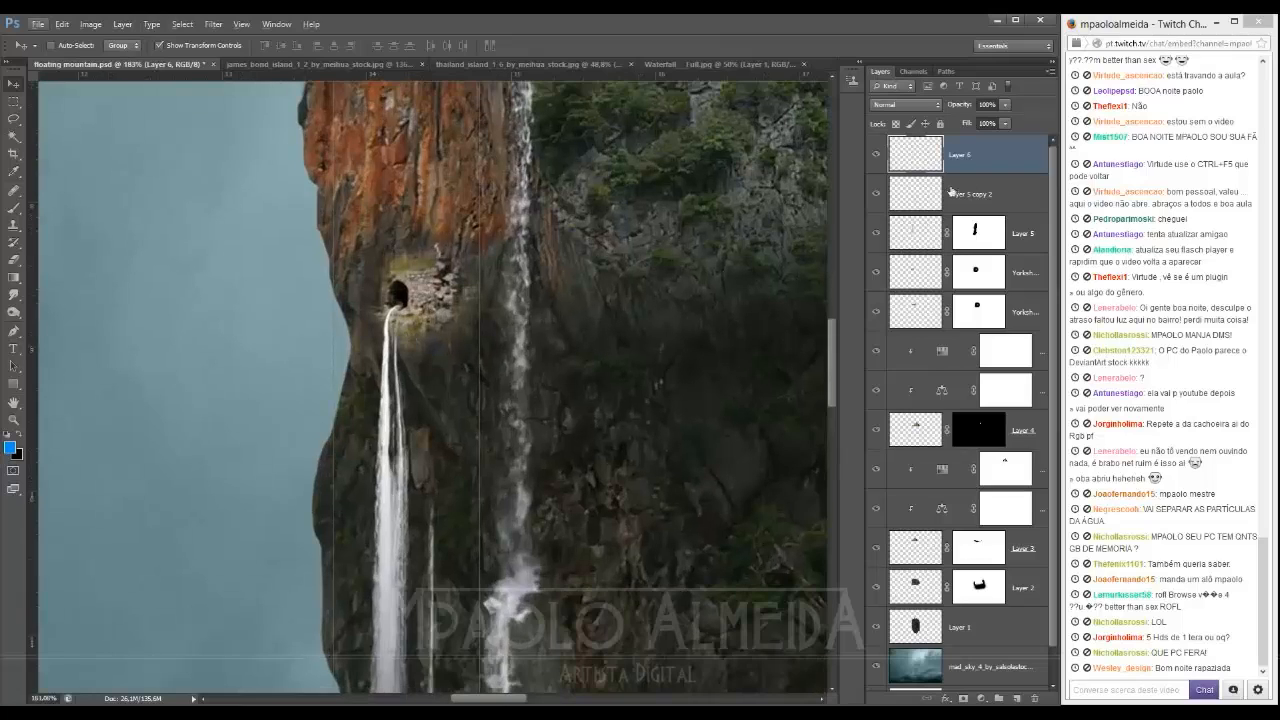
{"action": "left_click", "coordinate": [1015, 698]}
{"action": "key", "text": "b"}
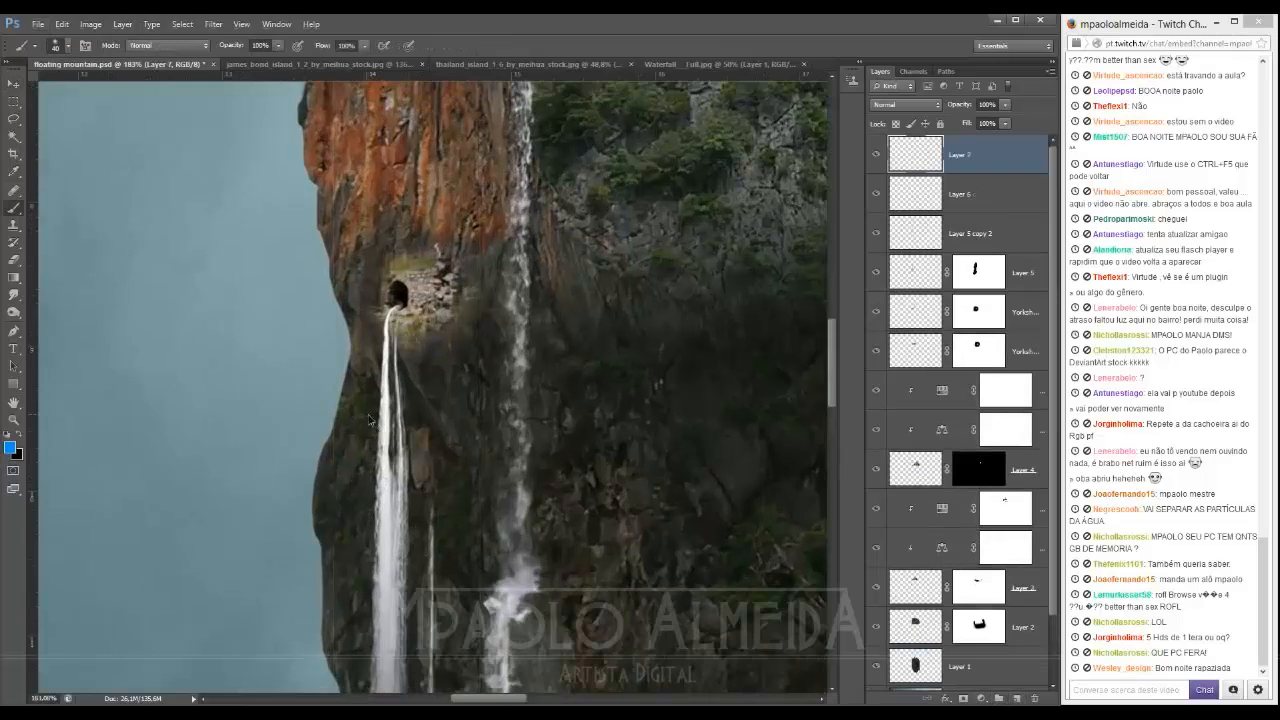
{"action": "key", "text": "ctrl+z"}
Step: Clone water over the gap in the waterfall just below the lower tunnel on Layer 6, using the Clone Stamp at 74% flow
{"action": "left_click", "coordinate": [14, 226]}
{"action": "left_click_drag", "start_coordinate": [408, 402], "coordinate": [383, 407]}
{"action": "left_click", "coordinate": [276, 46]}
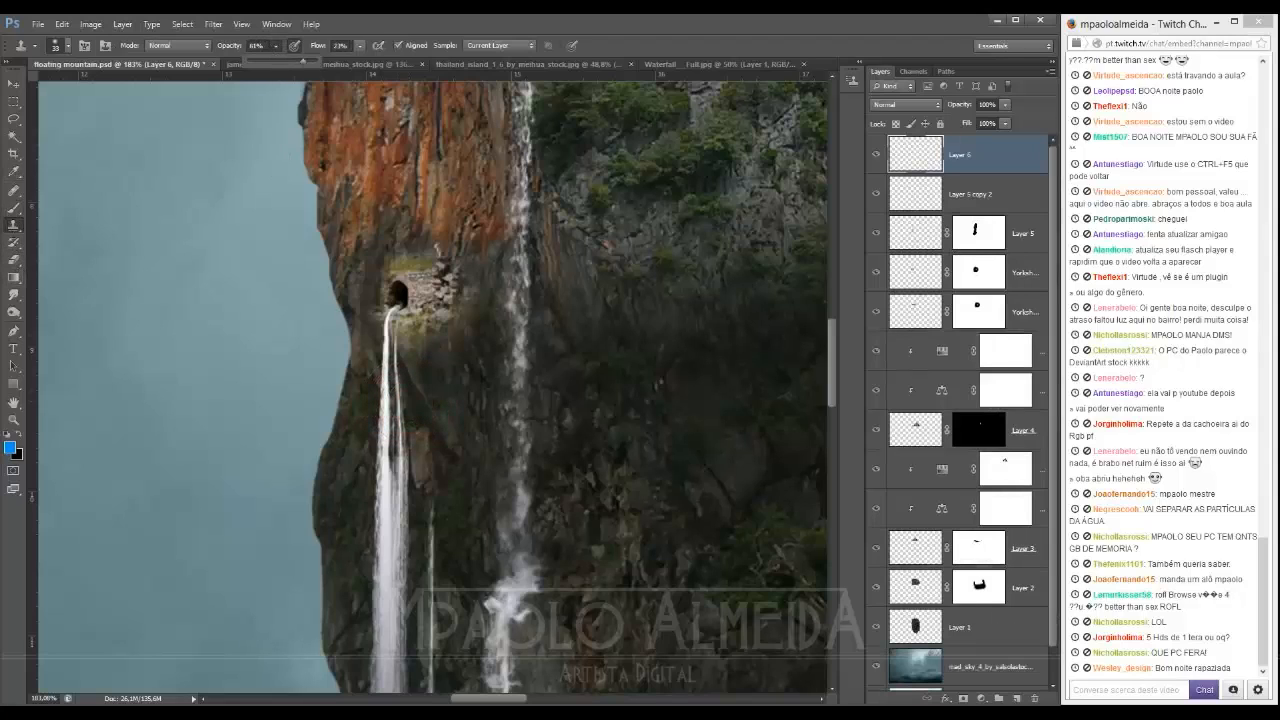
{"action": "left_click", "coordinate": [359, 46]}
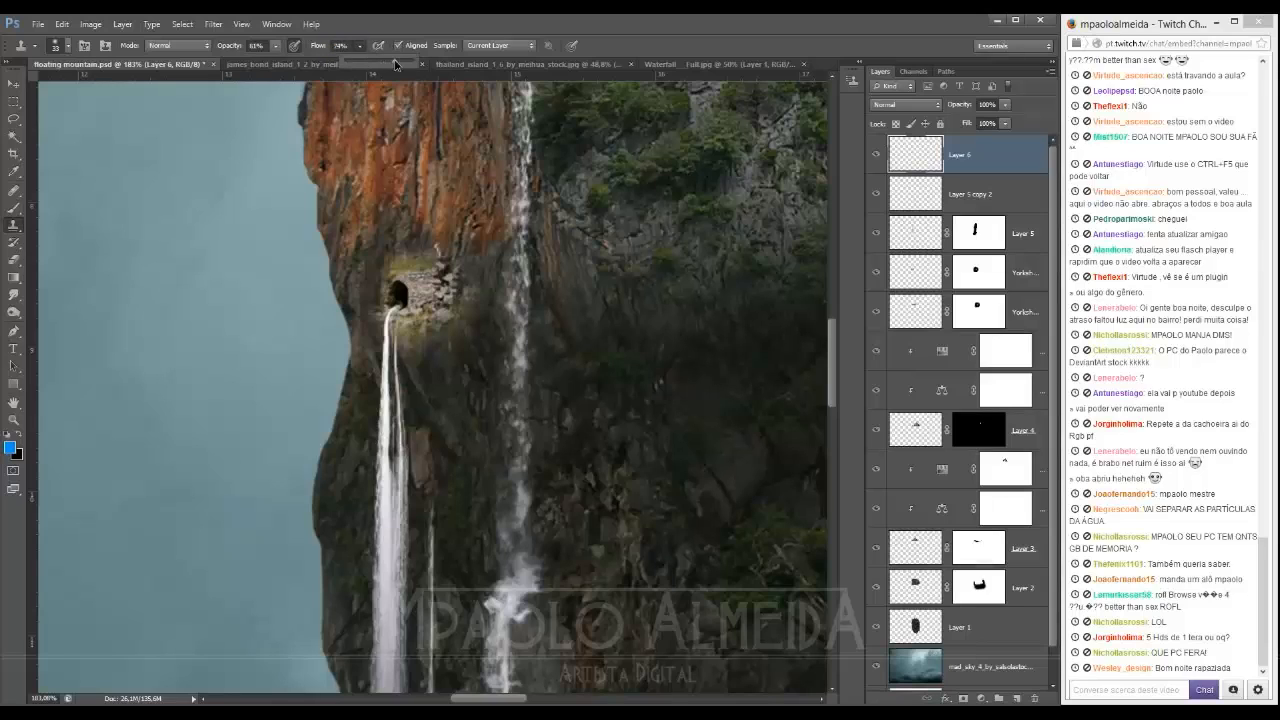
{"action": "right_click", "coordinate": [408, 442], "text": "alt"}
{"action": "left_click", "coordinate": [392, 508], "text": "alt"}
{"action": "left_click_drag", "start_coordinate": [396, 474], "coordinate": [395, 340]}
{"action": "left_click_drag", "start_coordinate": [411, 421], "coordinate": [401, 421]}
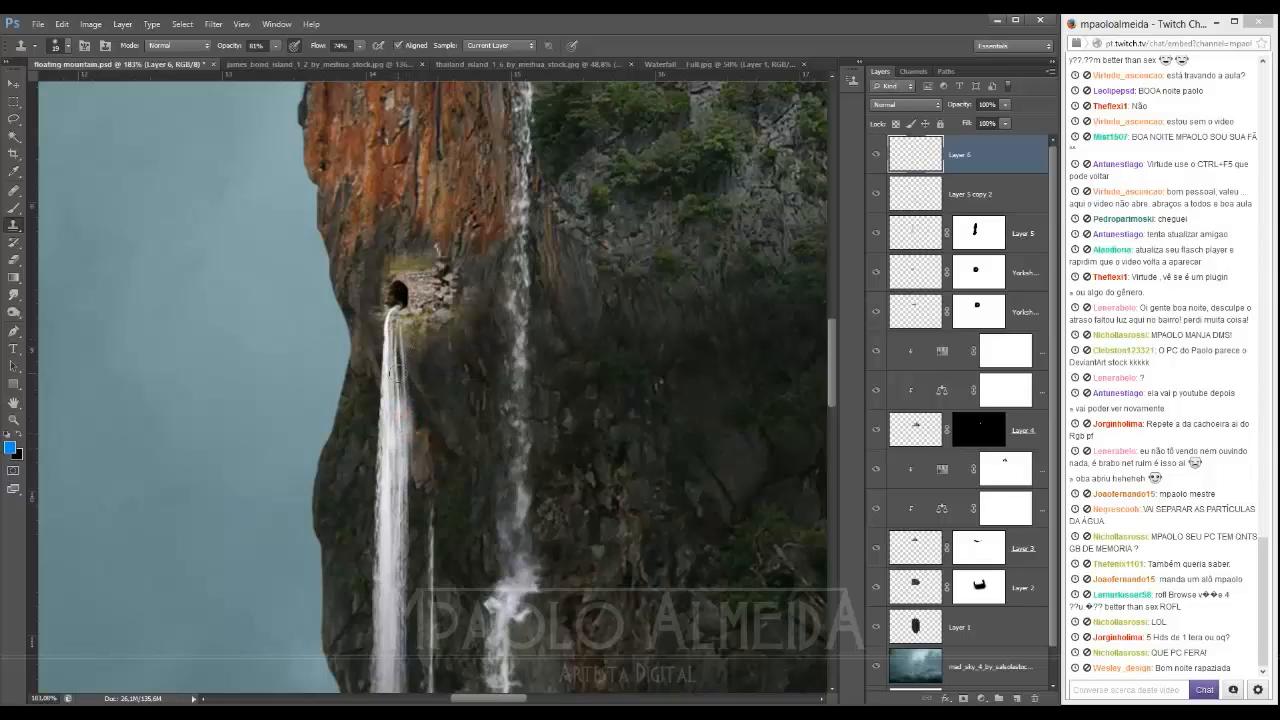
{"action": "left_click_drag", "start_coordinate": [396, 372], "coordinate": [396, 421]}
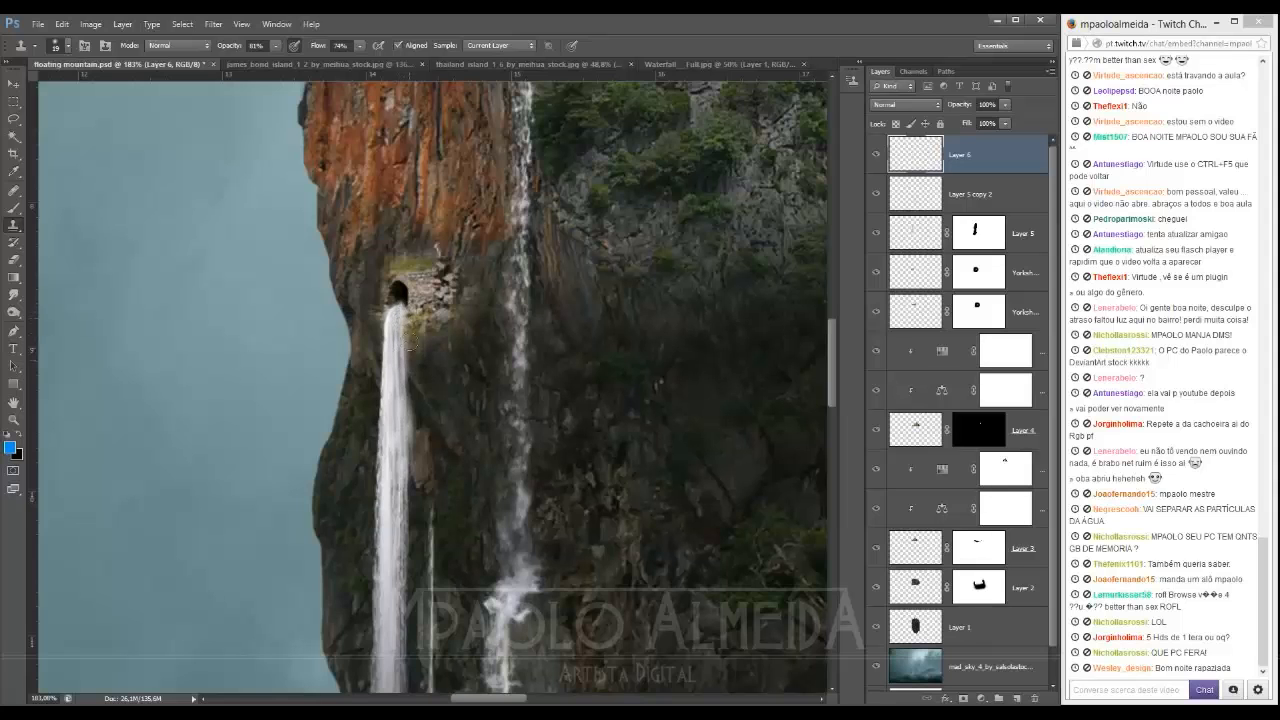
Step: Add a layer mask to the waterfall's Layer 6 and apply it permanently to the layer
{"action": "scroll", "coordinate": [443, 449], "scroll_direction": "down", "scroll_amount": 5}
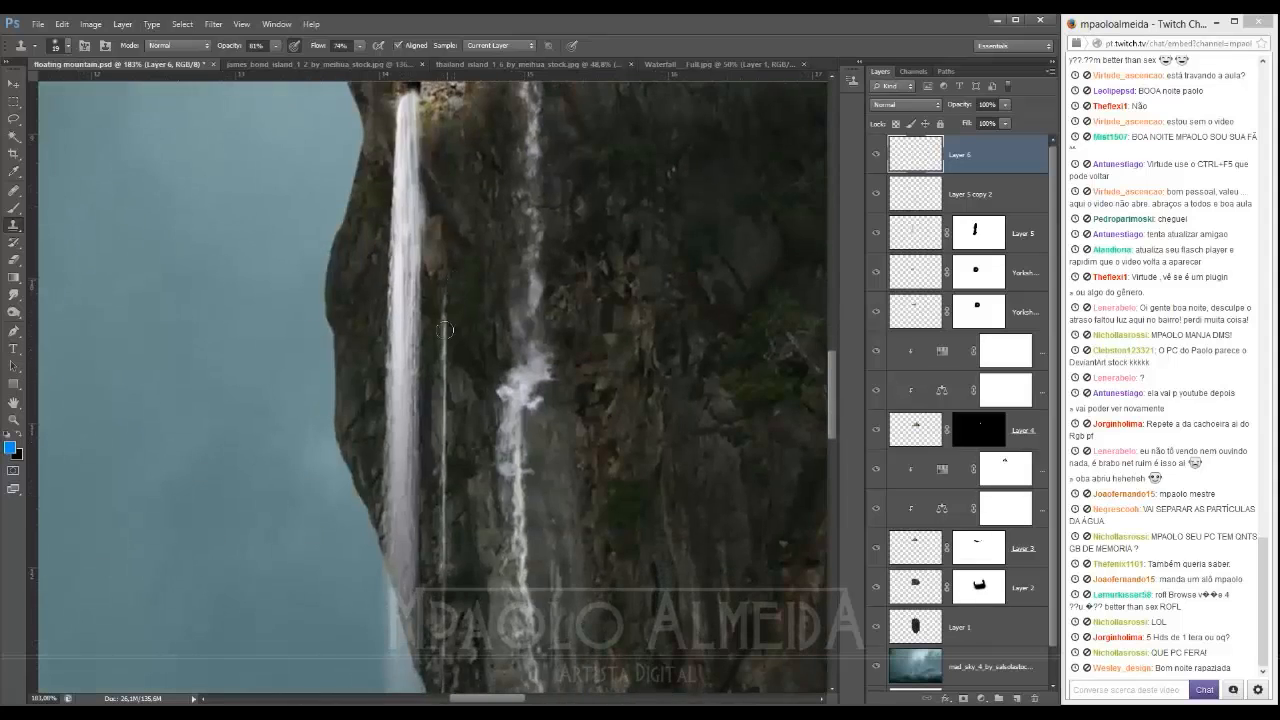
{"action": "scroll", "coordinate": [455, 484], "scroll_direction": "down", "scroll_amount": 2}
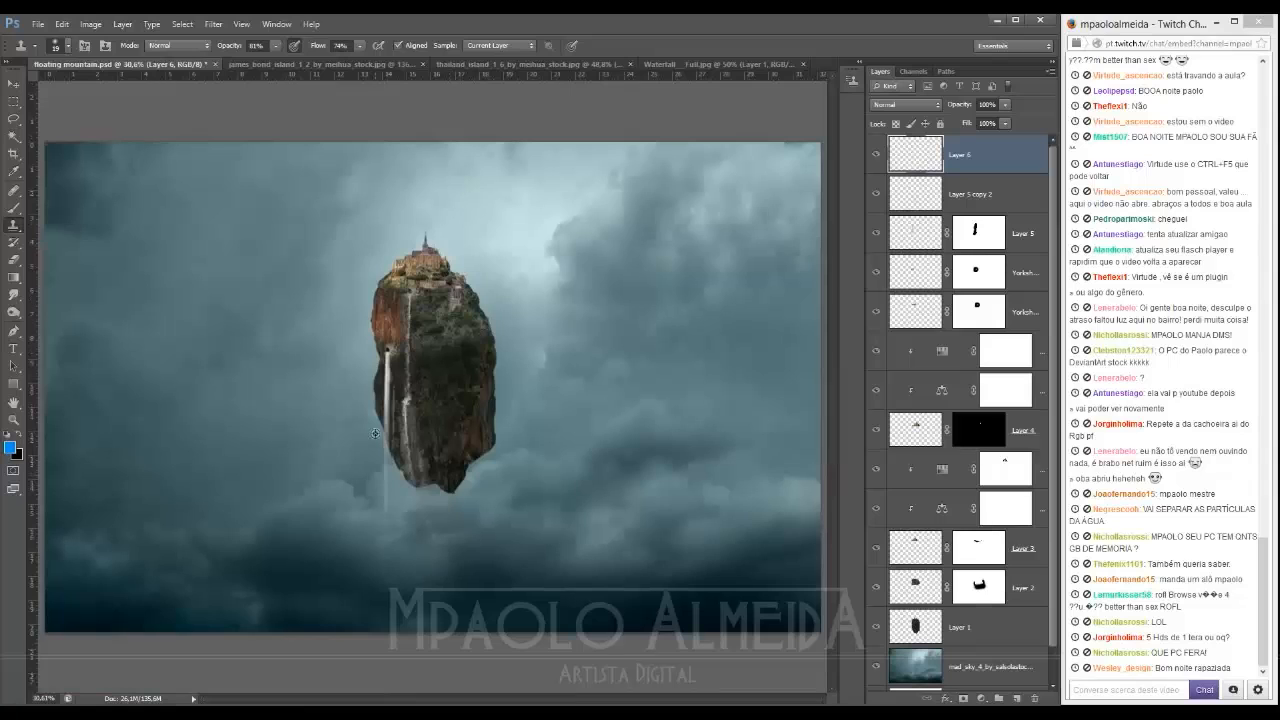
{"action": "scroll", "coordinate": [397, 360], "scroll_direction": "up", "scroll_amount": 5}
{"action": "scroll", "coordinate": [397, 360], "scroll_direction": "up", "scroll_amount": 1}
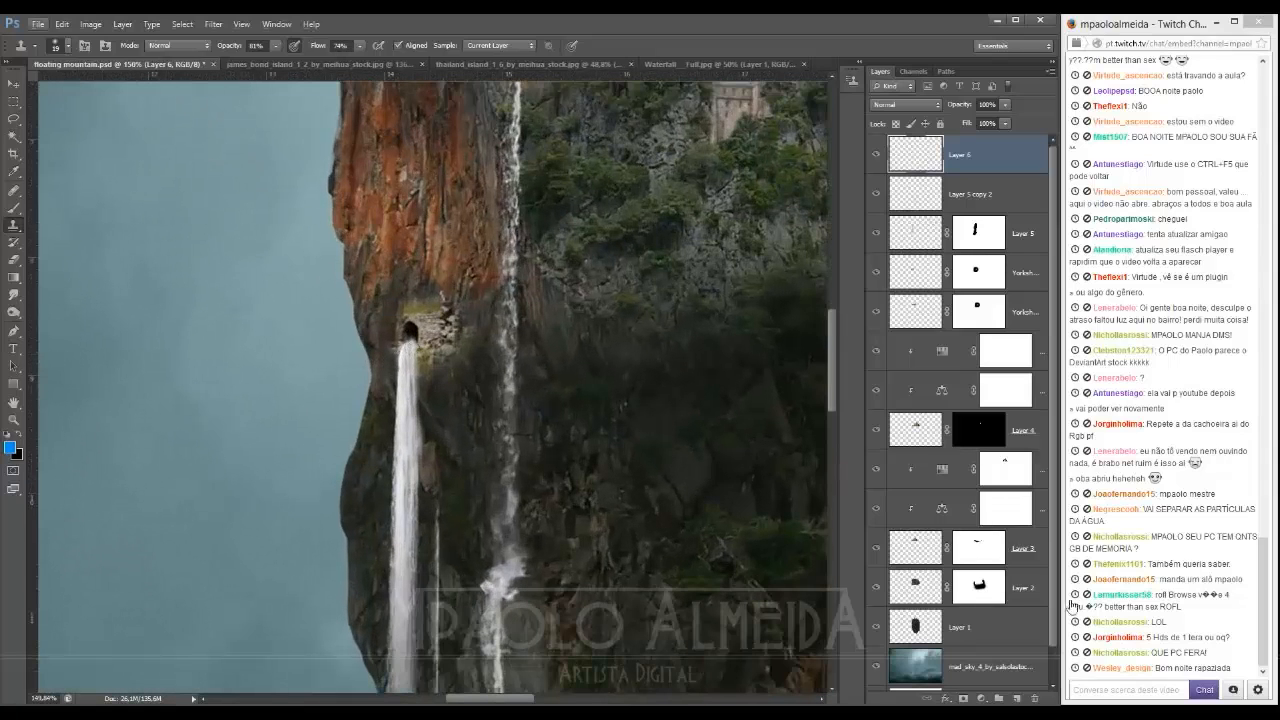
{"action": "left_click", "coordinate": [963, 698]}
{"action": "key", "text": "b"}
{"action": "key", "text": "d"}
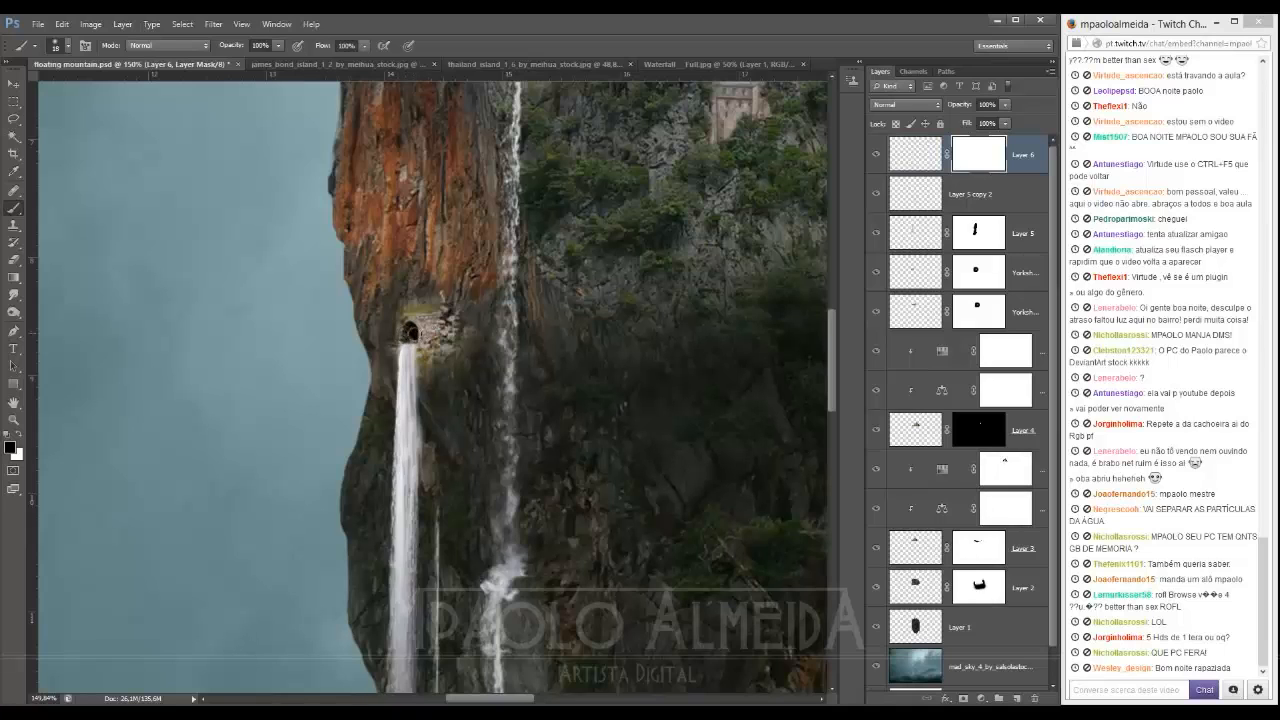
{"action": "scroll", "coordinate": [419, 331], "scroll_direction": "down", "scroll_amount": 5}
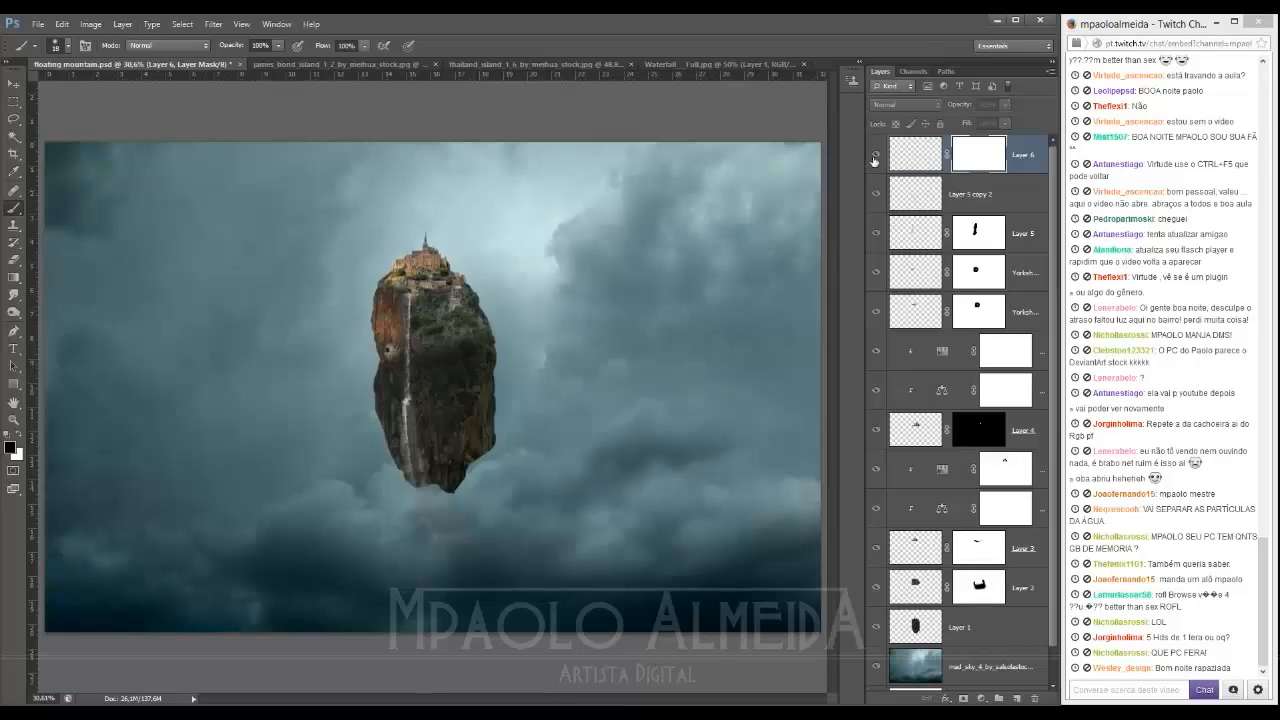
{"action": "right_click", "coordinate": [981, 159]}
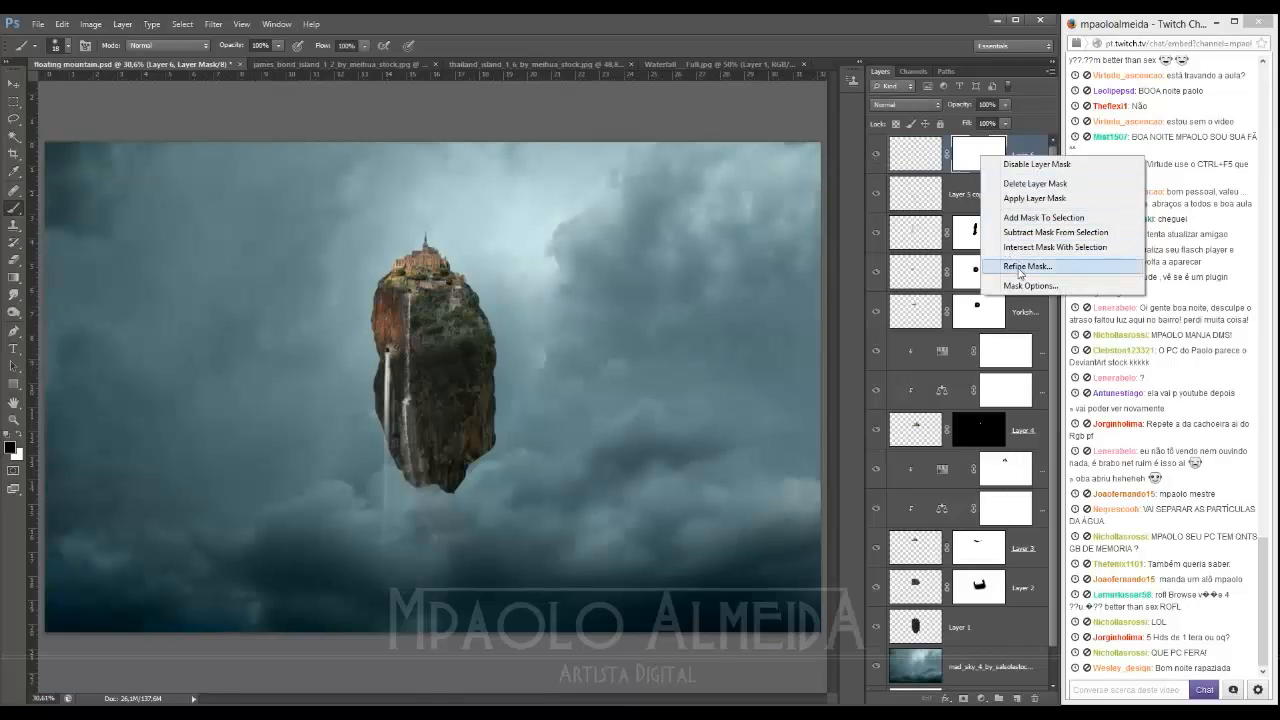
{"action": "left_click", "coordinate": [1010, 201]}
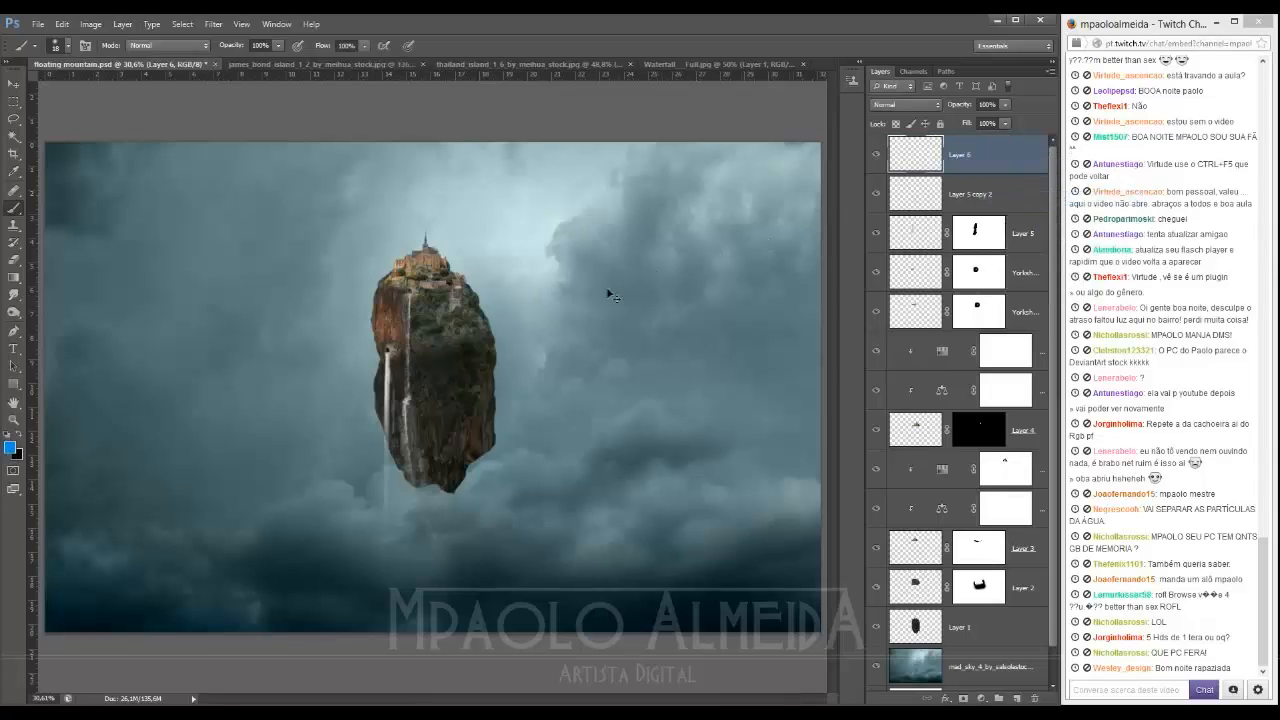
Step: Warp the Layer 6 waterfall so its lower part spreads outward and follows the cliff's edge
{"action": "key", "text": "ctrl+t"}
{"action": "right_click", "coordinate": [364, 328]}
{"action": "left_click", "coordinate": [430, 431]}
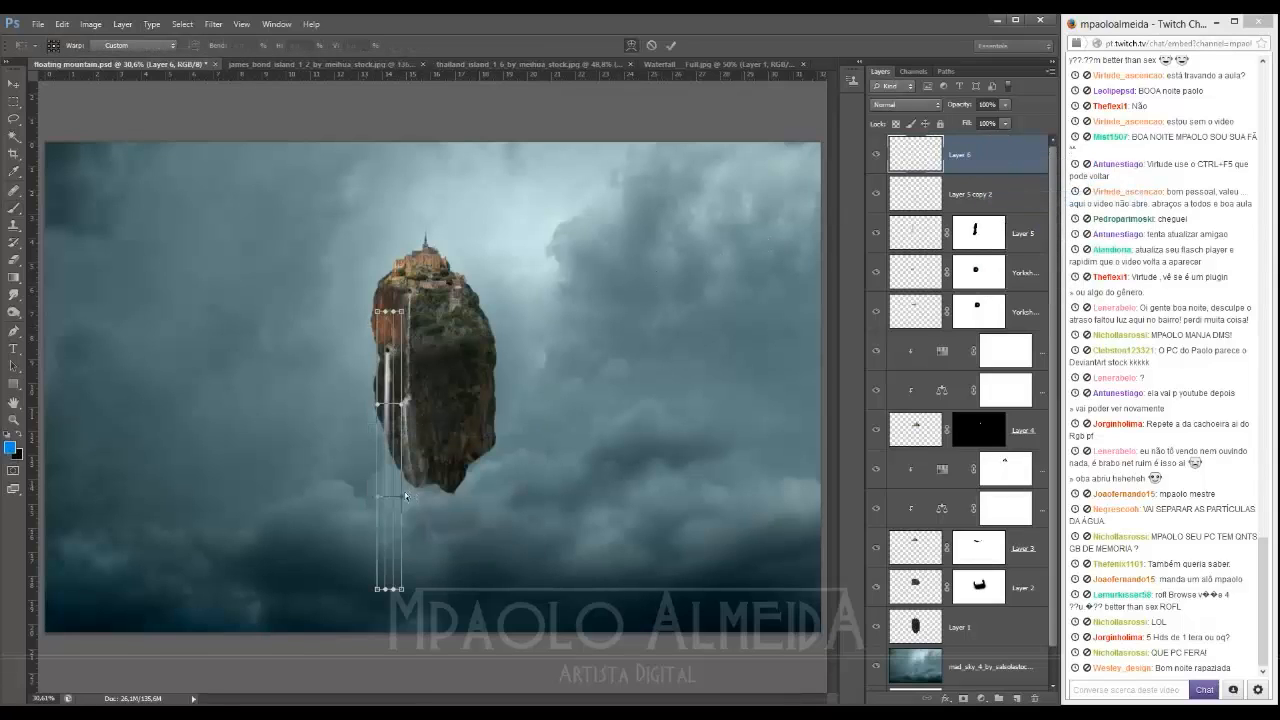
{"action": "left_click_drag", "start_coordinate": [400, 592], "coordinate": [830, 462]}
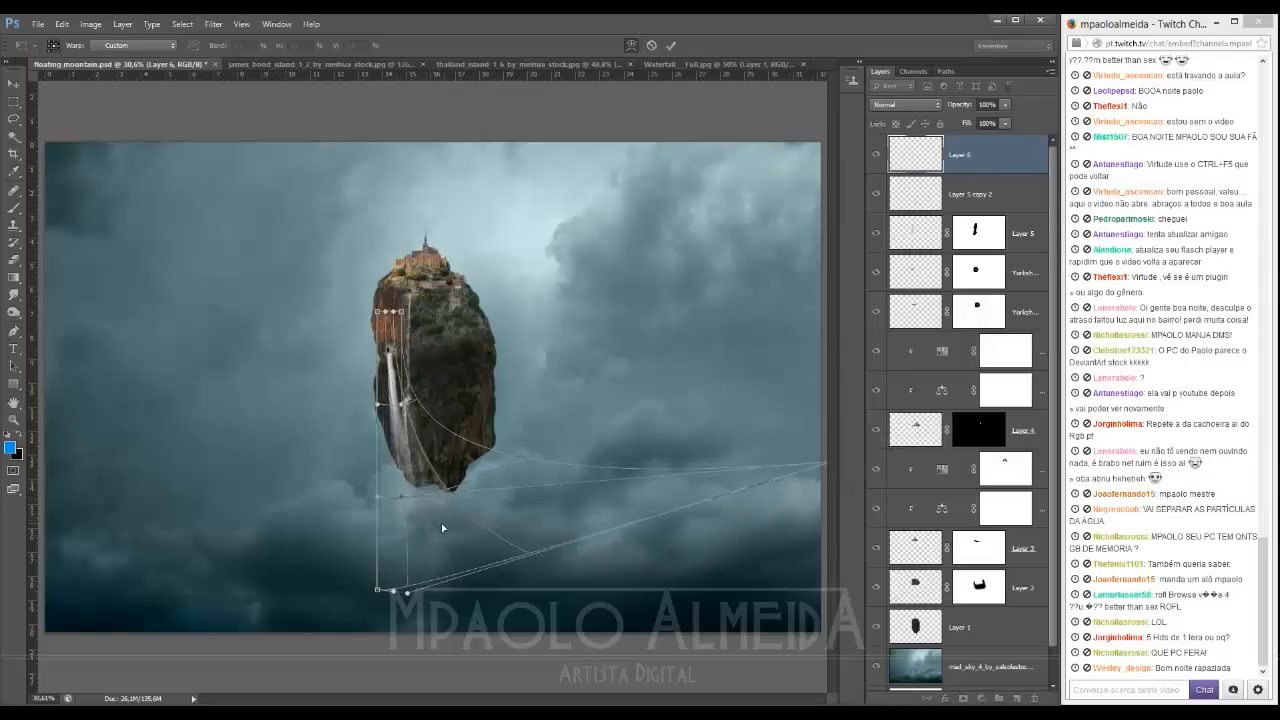
{"action": "left_click_drag", "start_coordinate": [385, 495], "coordinate": [349, 491]}
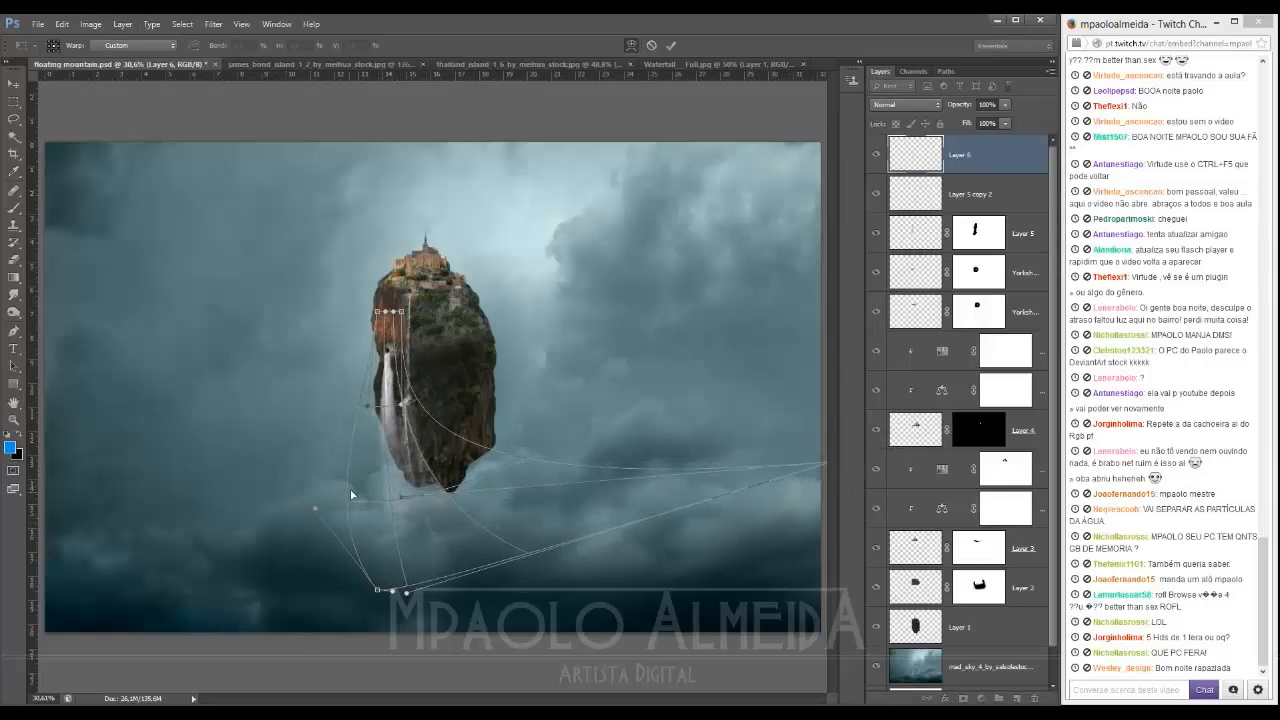
{"action": "left_click_drag", "start_coordinate": [456, 468], "coordinate": [455, 471]}
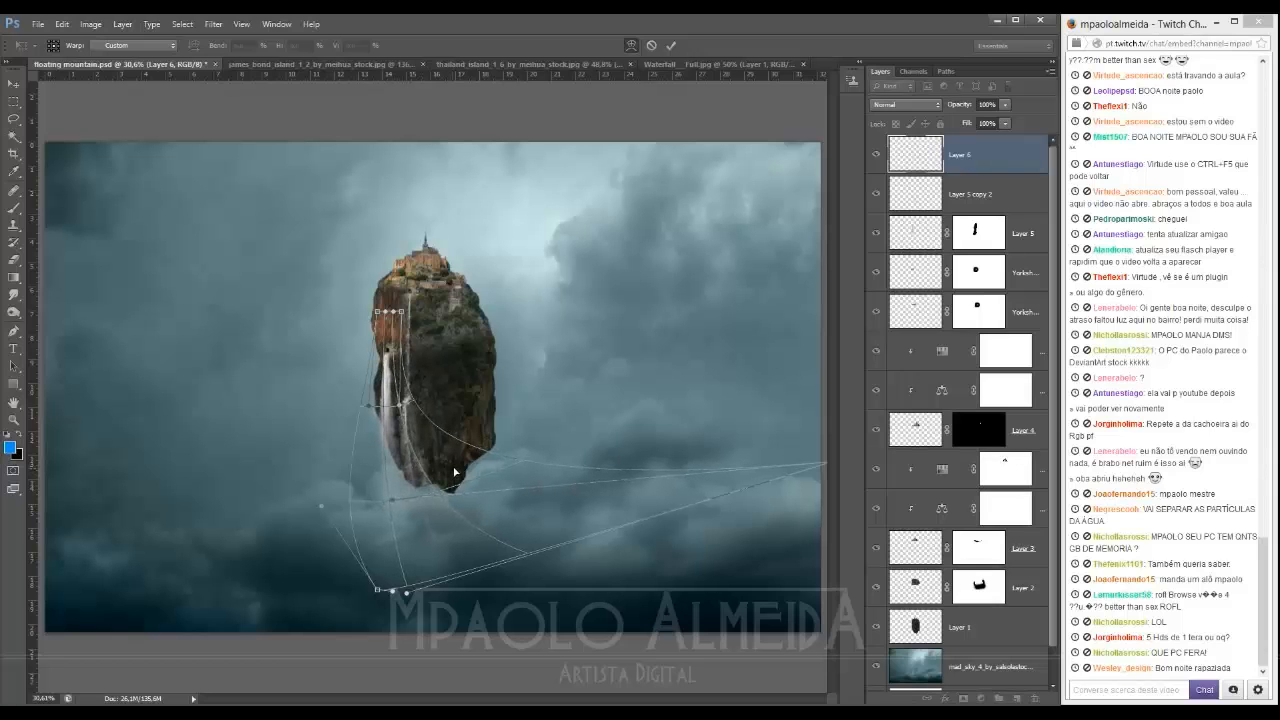
{"action": "key", "text": "Return"}
Step: Clip a Hue/Saturation adjustment to the lower tunnel's Yorkshire copy layer, with saturation -30 and lightness -38
{"action": "key", "text": "b"}
{"action": "scroll", "coordinate": [398, 386], "scroll_direction": "up", "scroll_amount": 5}
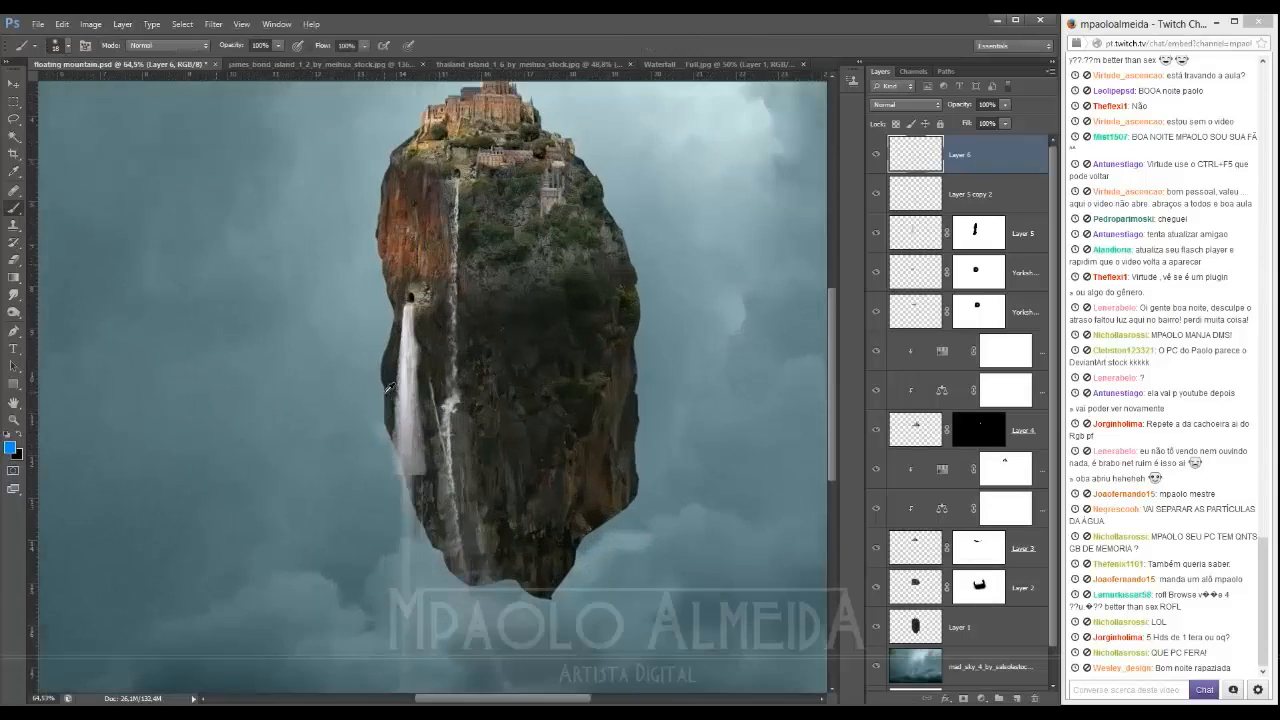
{"action": "scroll", "coordinate": [402, 384], "scroll_direction": "up", "scroll_amount": 1}
{"action": "left_click_drag", "start_coordinate": [475, 380], "coordinate": [415, 447]}
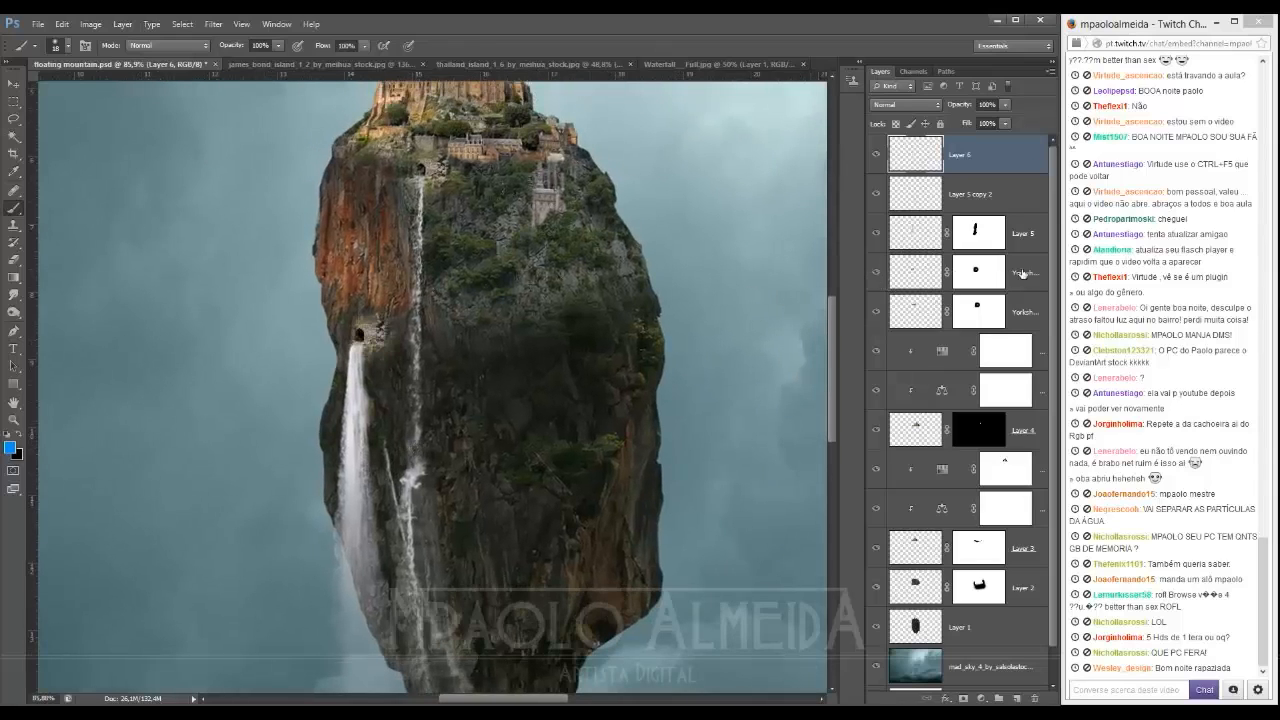
{"action": "left_click", "coordinate": [957, 277]}
{"action": "left_click", "coordinate": [981, 698]}
{"action": "left_click", "coordinate": [1024, 538]}
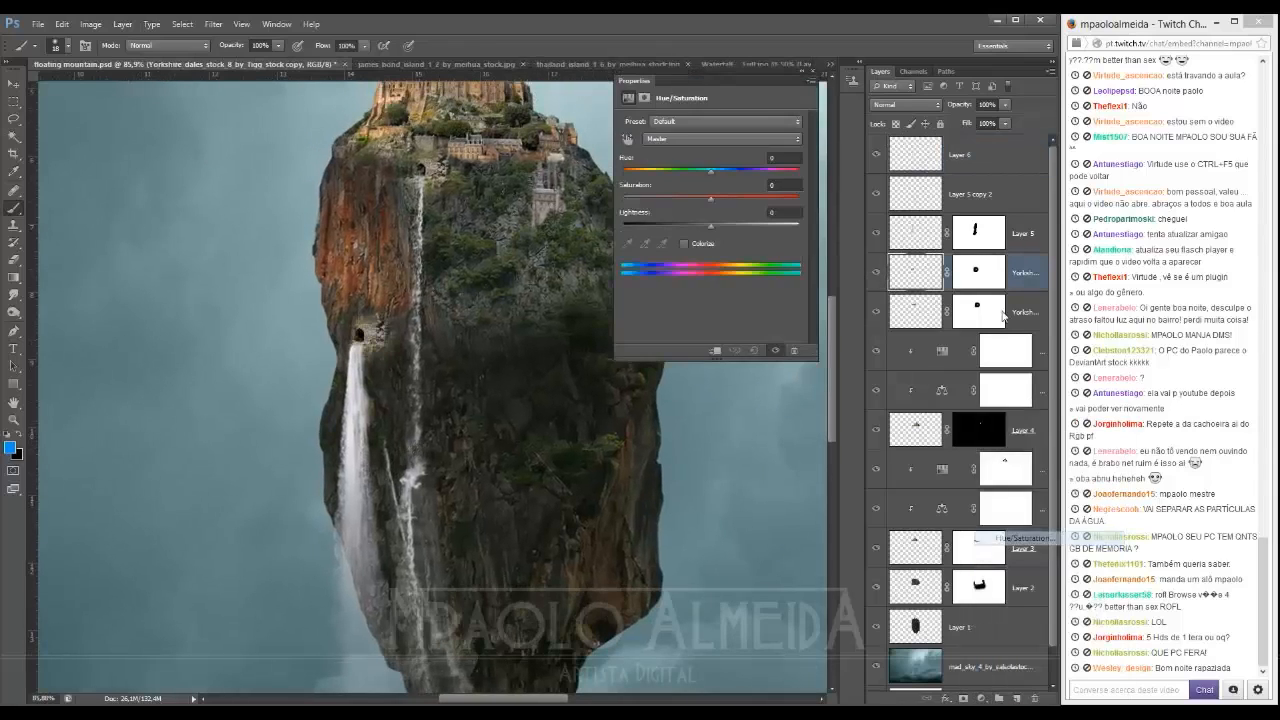
{"action": "left_click_drag", "start_coordinate": [700, 201], "coordinate": [699, 230]}
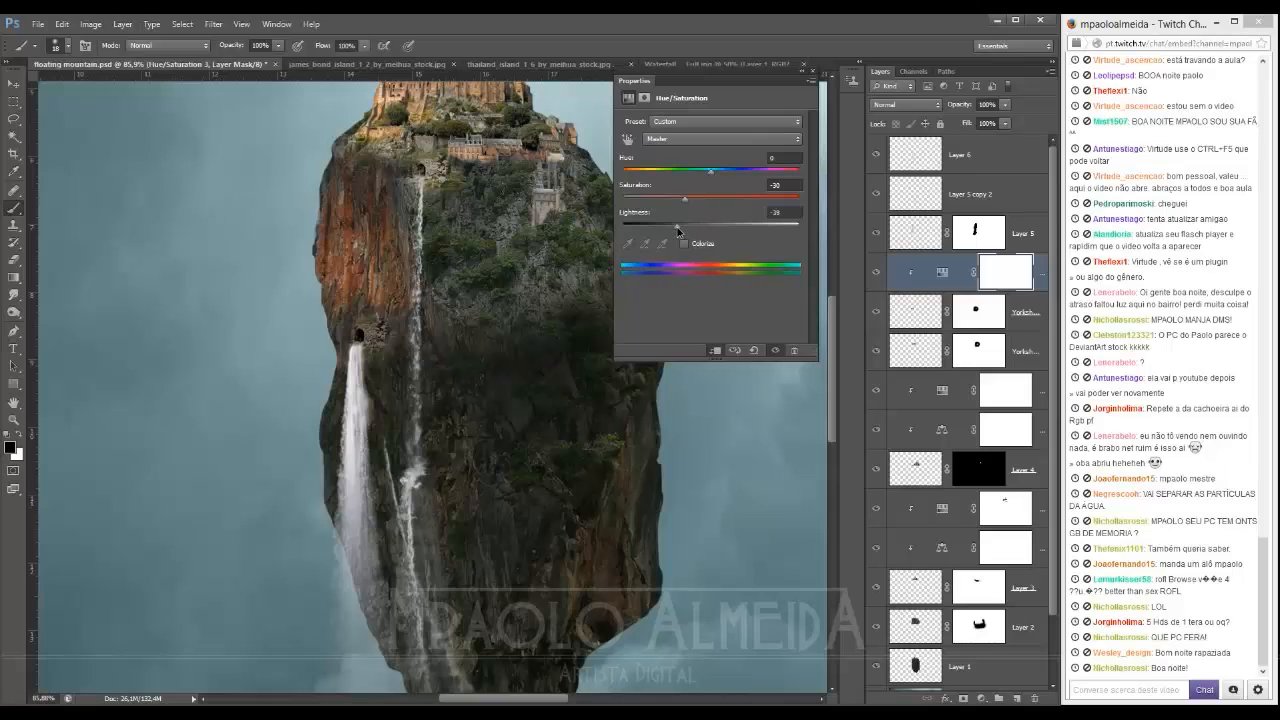
{"action": "left_click", "coordinate": [813, 73]}
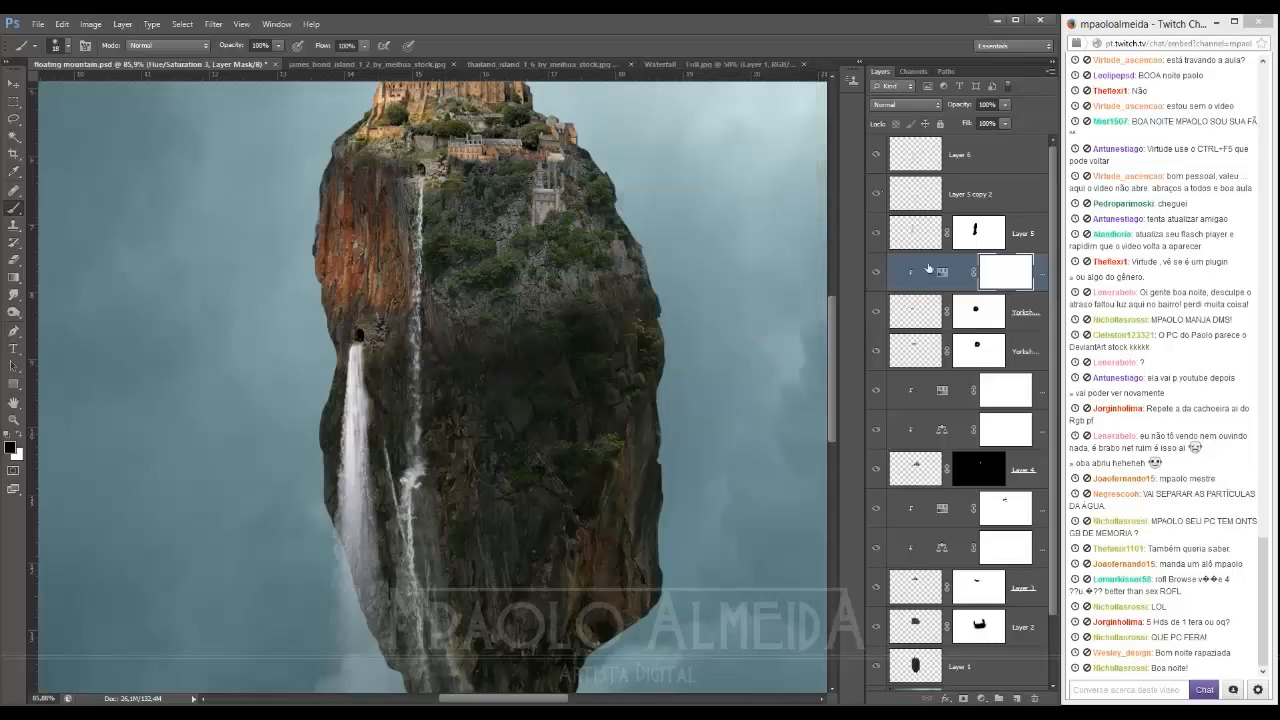
Step: Clip a Hue/Saturation adjustment to the upper tunnel's Yorkshire layer and shift its hue to -5
{"action": "left_click", "coordinate": [1015, 343]}
{"action": "left_click", "coordinate": [990, 698]}
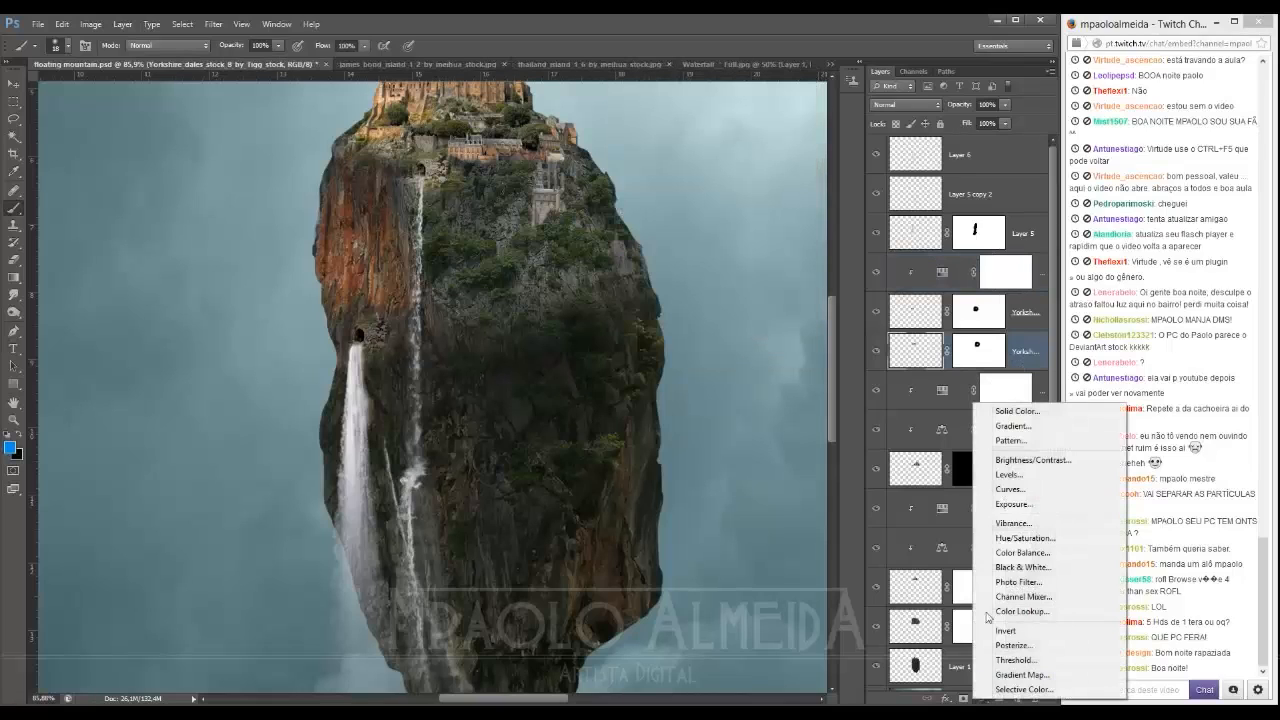
{"action": "left_click", "coordinate": [1005, 535]}
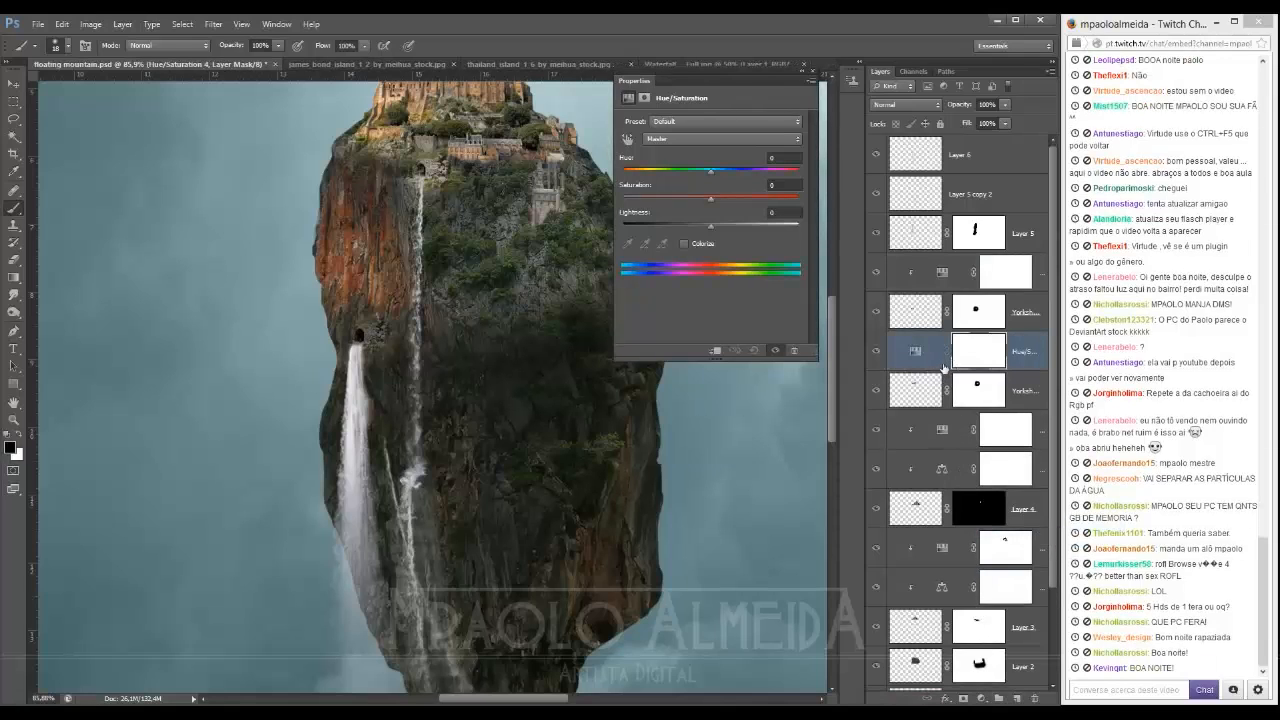
{"action": "left_click", "coordinate": [944, 370]}
{"action": "left_click", "coordinate": [946, 368], "text": "alt"}
{"action": "left_click", "coordinate": [941, 351]}
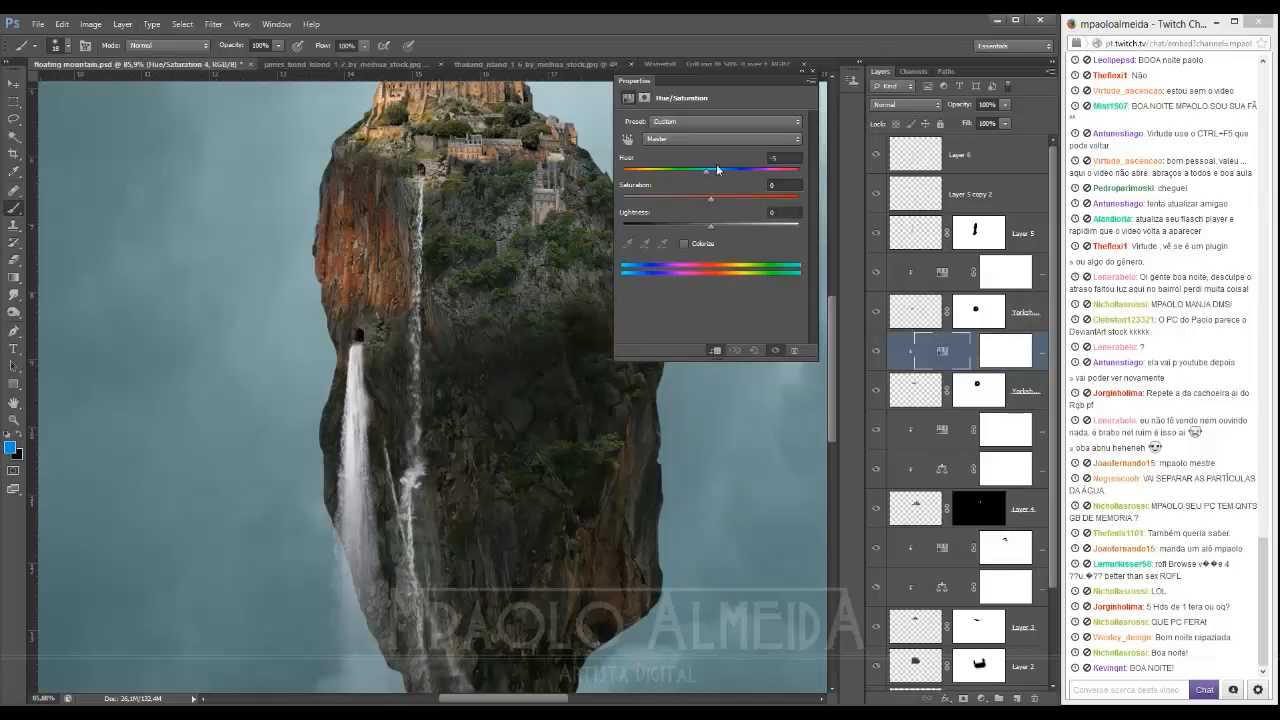
{"action": "left_click", "coordinate": [812, 74]}
Step: Examine the whole composition and the rock up close, toggling Layer 1's visibility to check its content
{"action": "key", "text": "ctrl+0"}
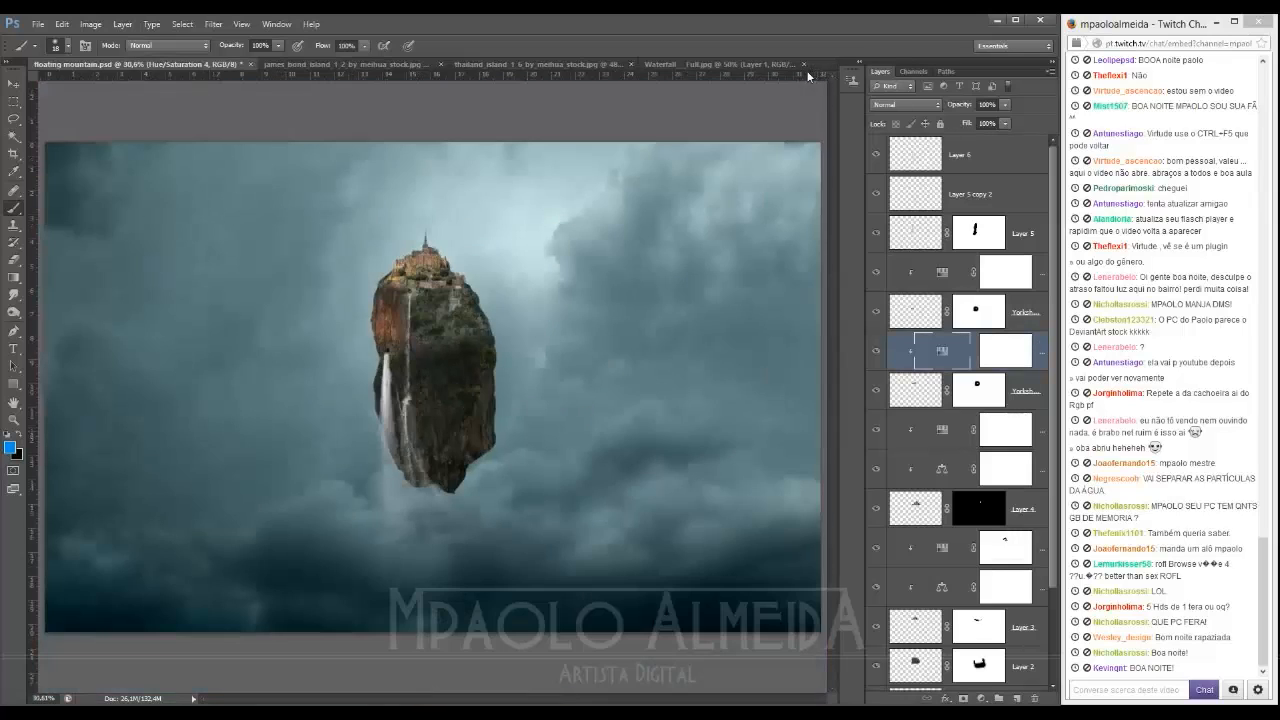
{"action": "scroll", "coordinate": [420, 308], "scroll_direction": "up", "scroll_amount": 6}
{"action": "scroll", "coordinate": [397, 406], "scroll_direction": "down", "scroll_amount": 5}
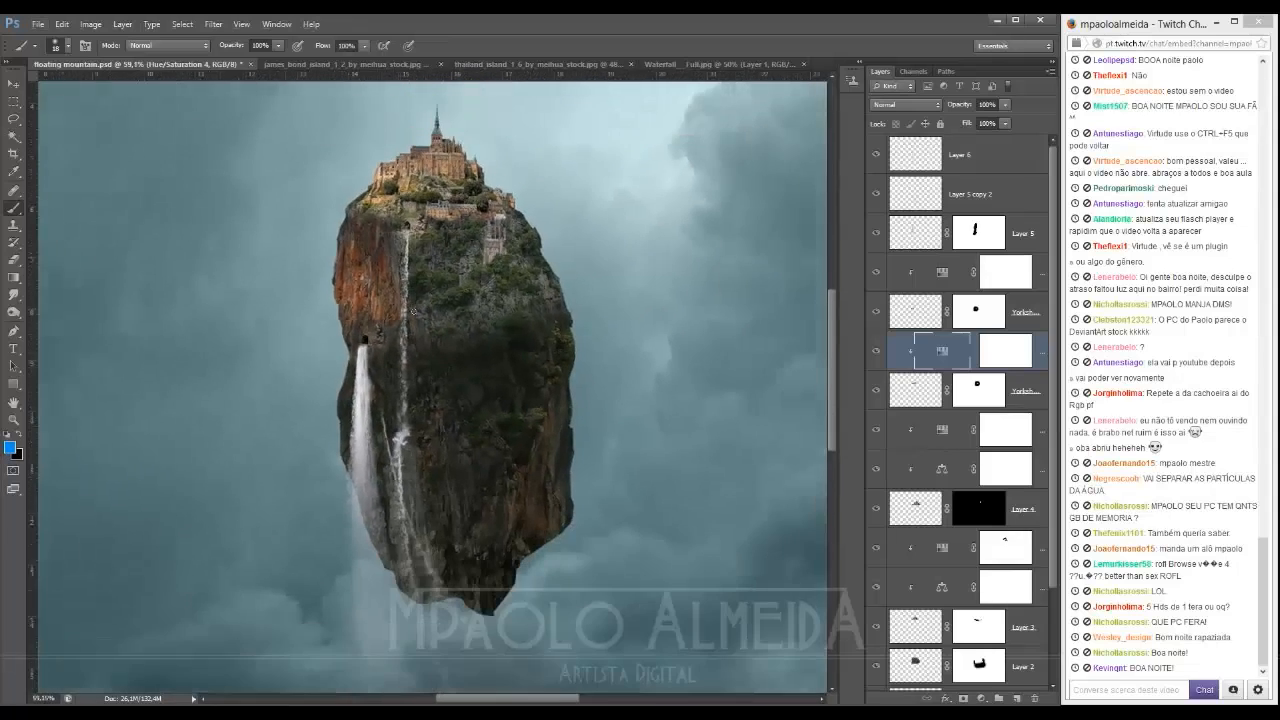
{"action": "scroll", "coordinate": [412, 364], "scroll_direction": "up", "scroll_amount": 6}
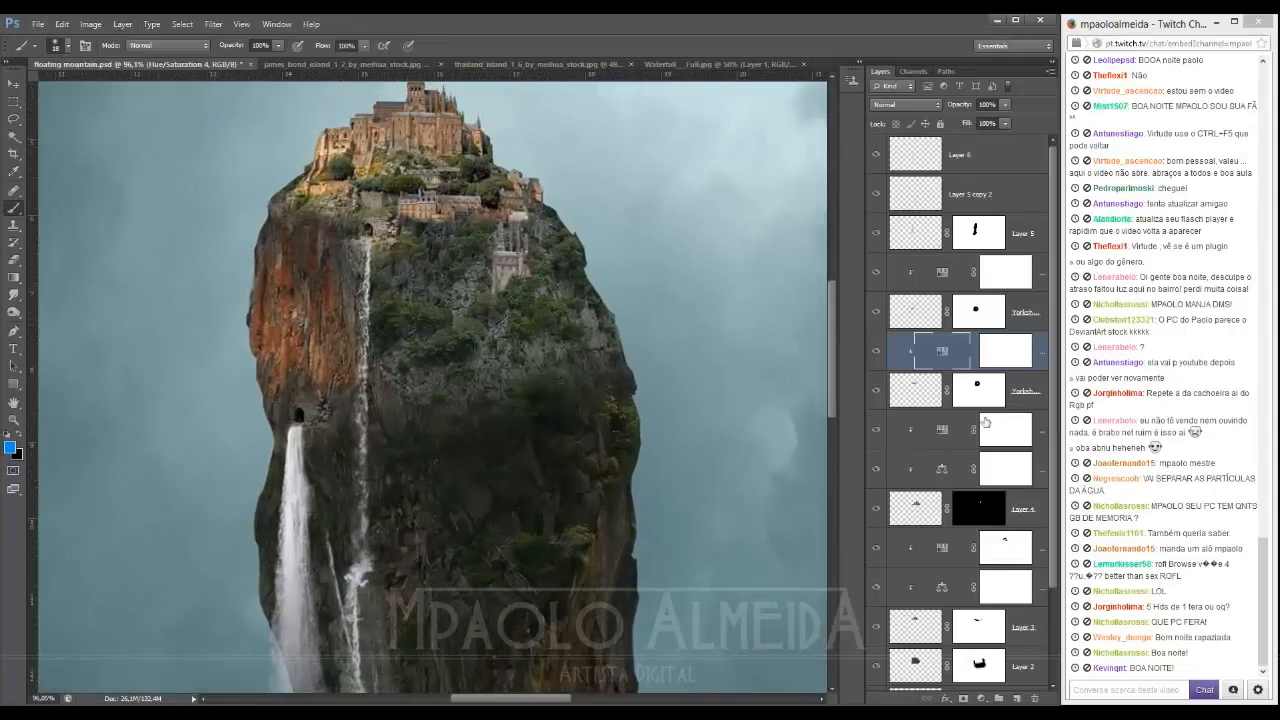
{"action": "scroll", "coordinate": [925, 443], "scroll_direction": "down", "scroll_amount": 3}
{"action": "left_click", "coordinate": [934, 594]}
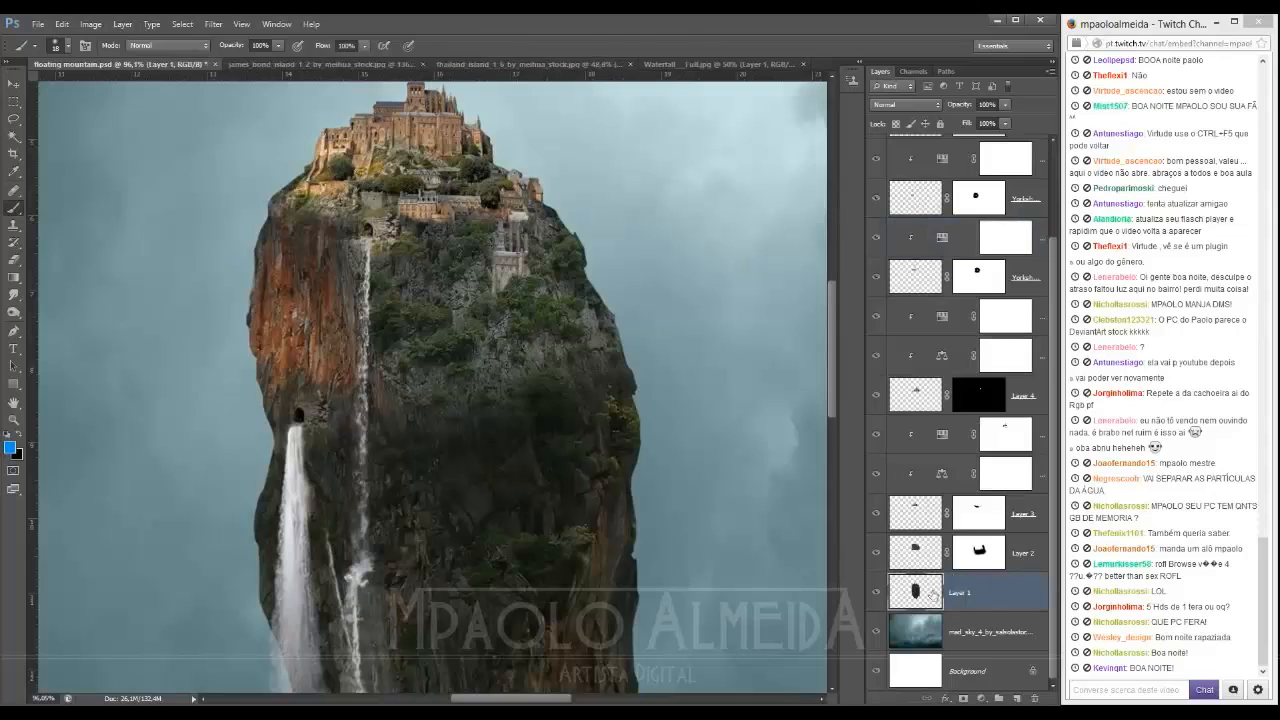
{"action": "left_click", "coordinate": [877, 595]}
{"action": "left_click", "coordinate": [877, 595]}
Step: Group Layer 1 and Layer 2, the two rock layers, together
{"action": "left_click", "coordinate": [1021, 558]}
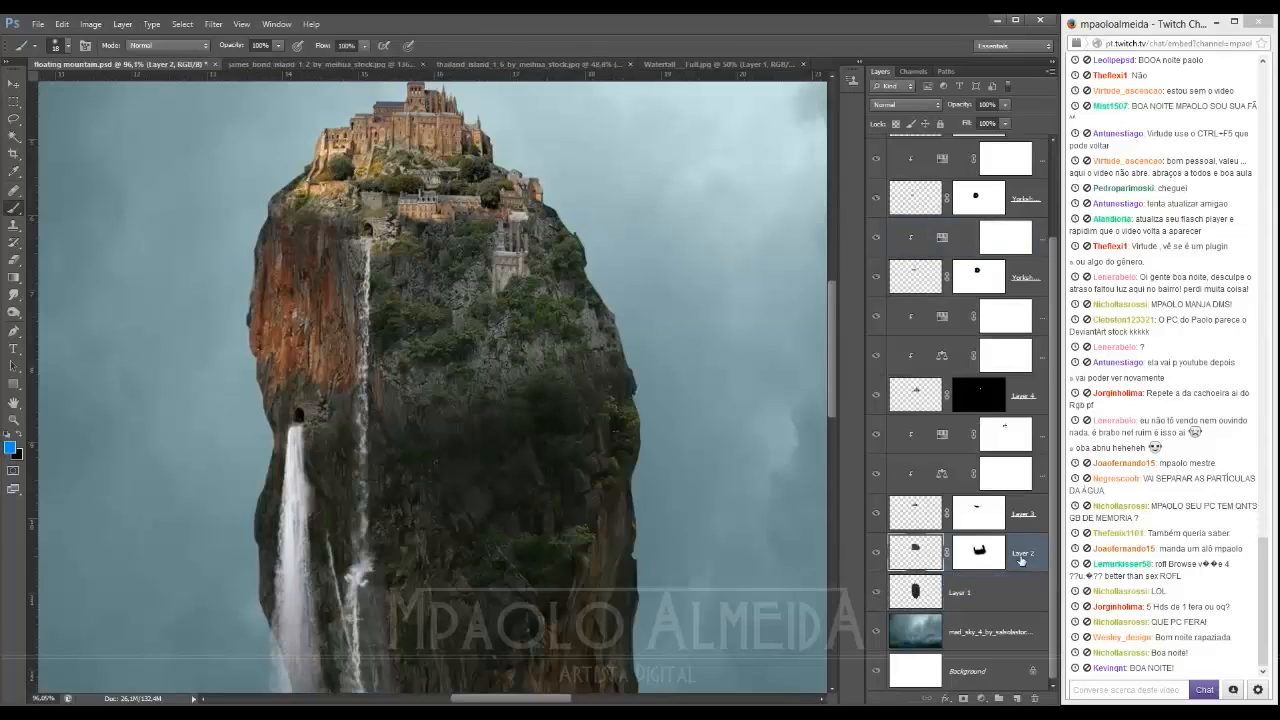
{"action": "left_click", "coordinate": [1003, 595], "text": "shift"}
{"action": "key", "text": "ctrl+g"}
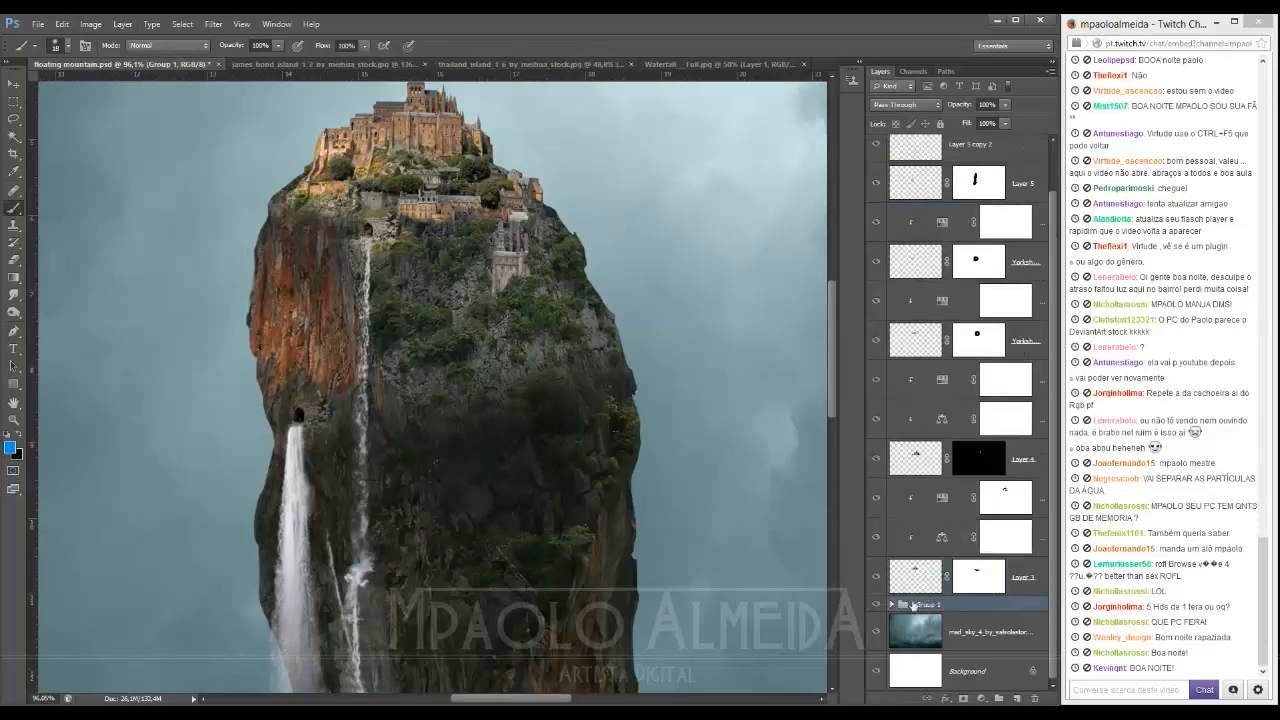
{"action": "key", "text": "ctrl+z"}
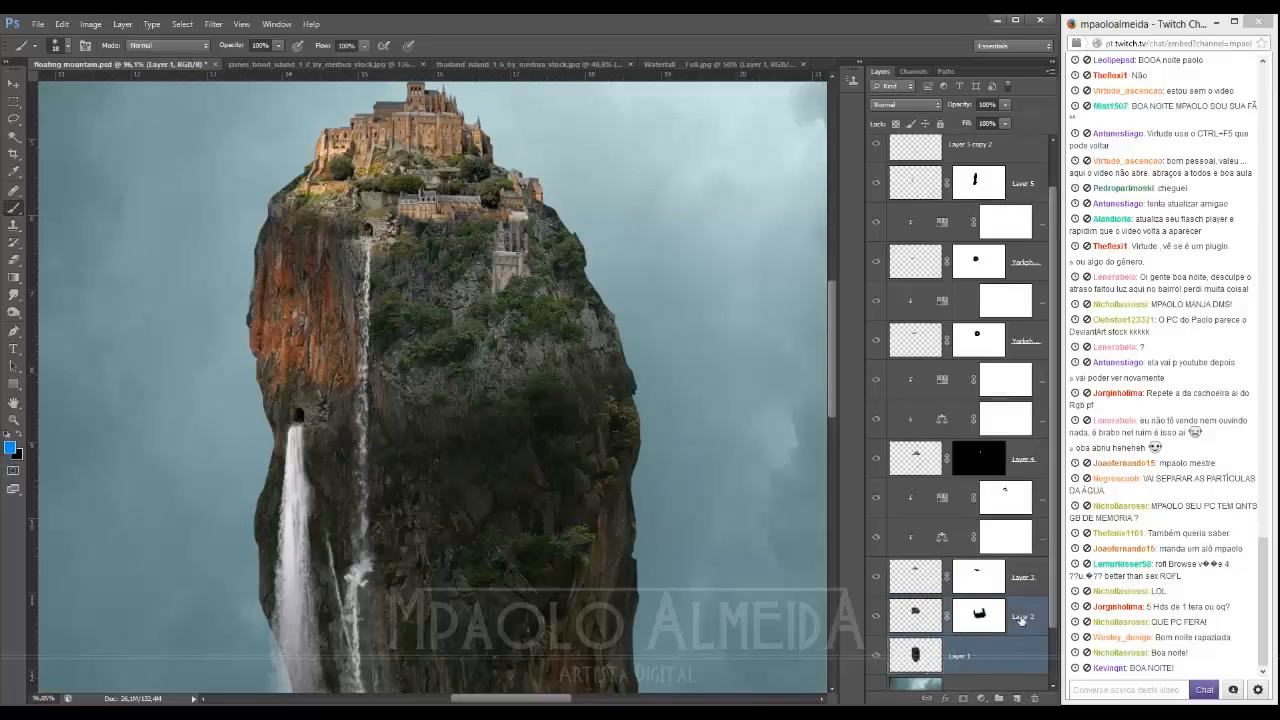
{"action": "key", "text": "ctrl+g"}
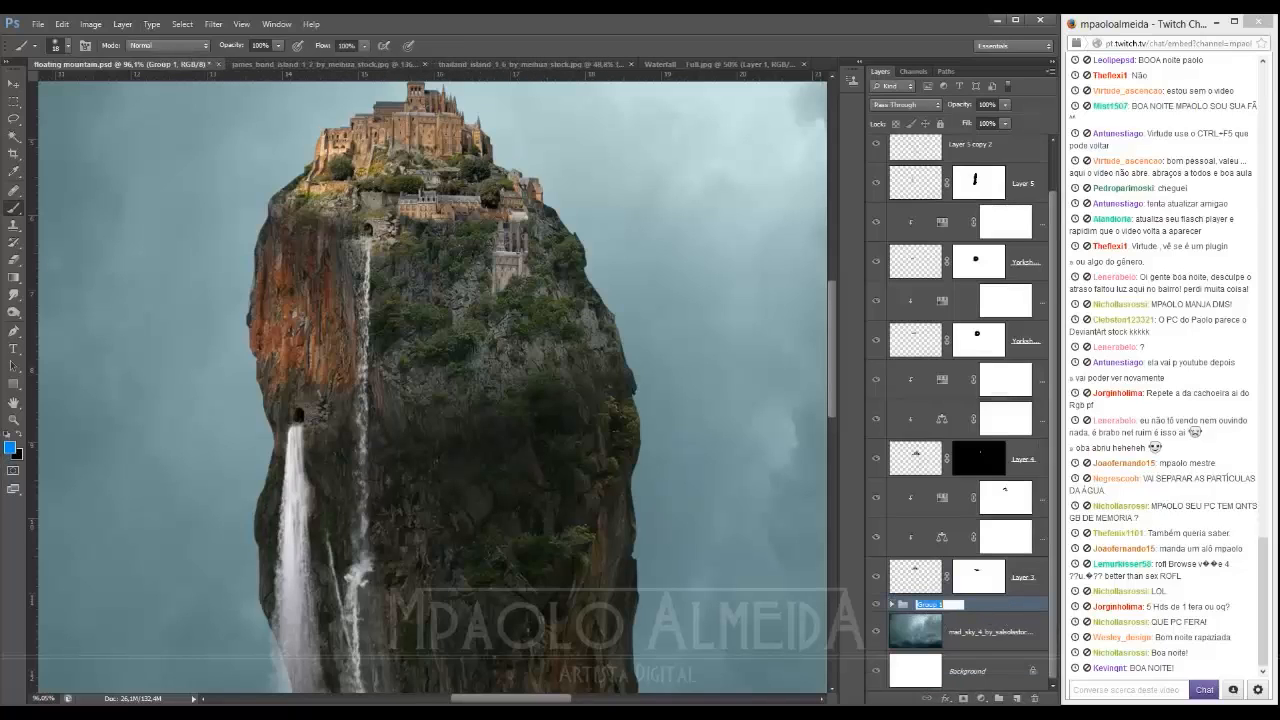
Step: Name the new group of rock layers "ilha"
{"action": "type", "text": "ilha"}
{"action": "key", "text": "Return"}
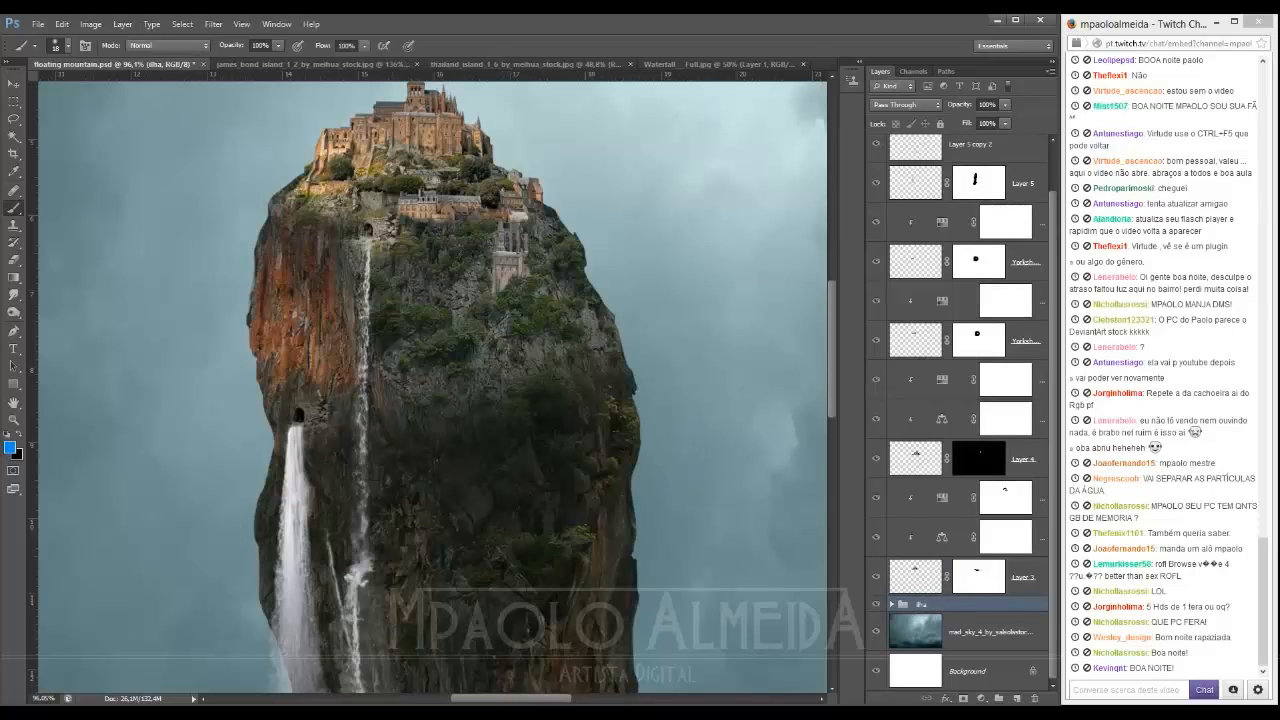
Step: Place the mossy_plaster_01 image from the imagens "plantas e troncos" folder directly above the ilha group
{"action": "left_click", "coordinate": [160, 713]}
{"action": "left_click", "coordinate": [119, 623]}
{"action": "left_click", "coordinate": [280, 62]}
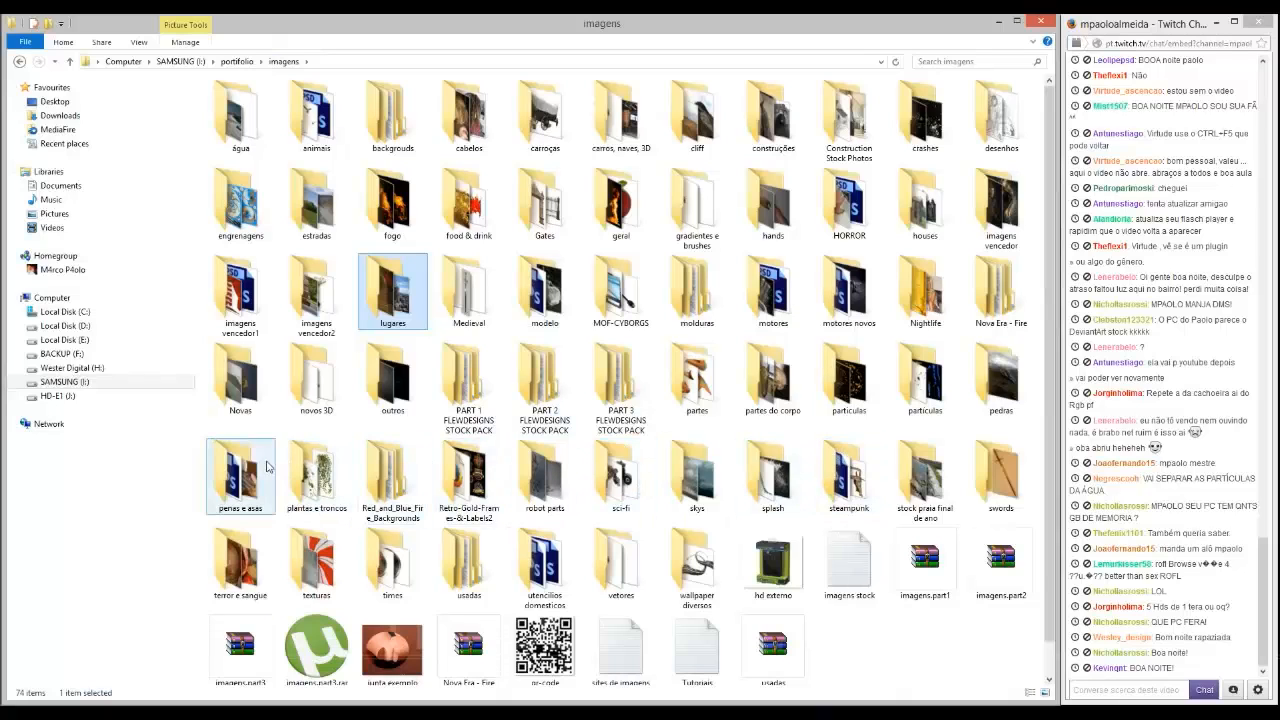
{"action": "double_click", "coordinate": [316, 482]}
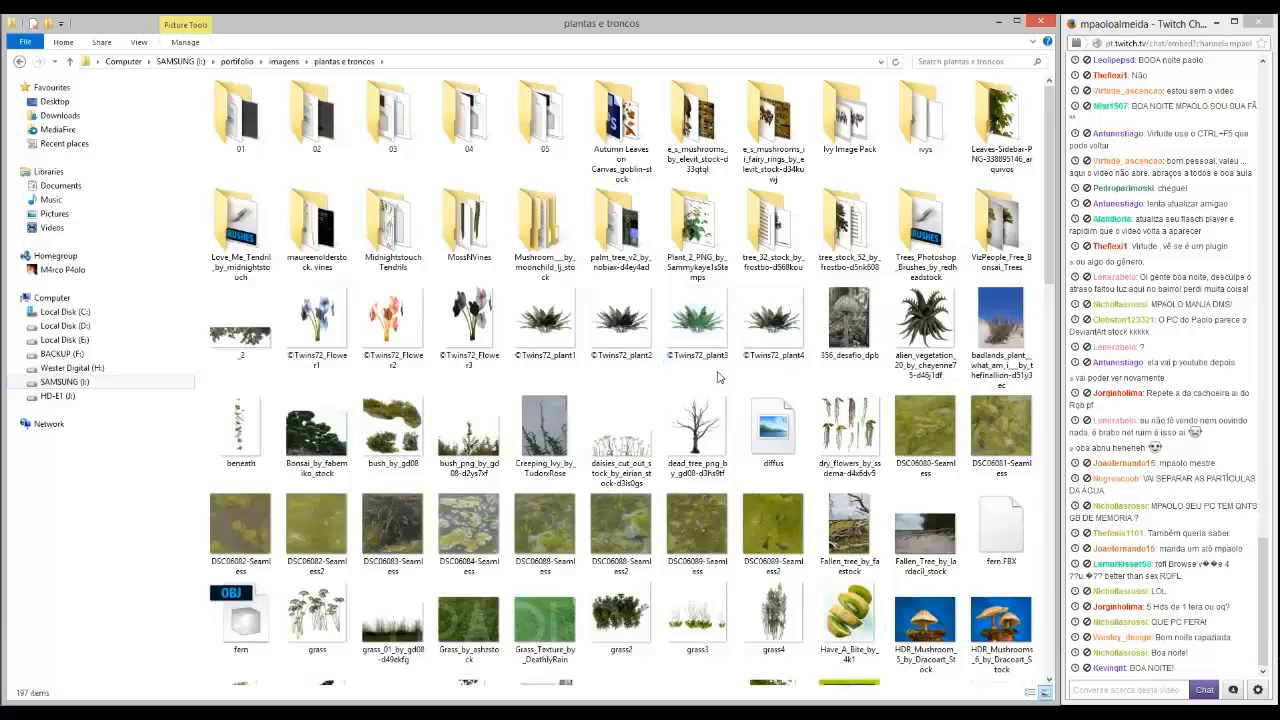
{"action": "scroll", "coordinate": [690, 370], "scroll_direction": "down", "scroll_amount": 5}
{"action": "mouse_move", "coordinate": [620, 365]}
{"action": "left_mouse_down"}
{"action": "mouse_move", "coordinate": [545, 395]}
{"action": "mouse_move", "coordinate": [246, 712]}
{"action": "mouse_move", "coordinate": [438, 425]}
{"action": "mouse_move", "coordinate": [544, 540]}
{"action": "left_mouse_up"}
{"action": "scroll", "coordinate": [444, 421], "scroll_direction": "down", "scroll_amount": 5}
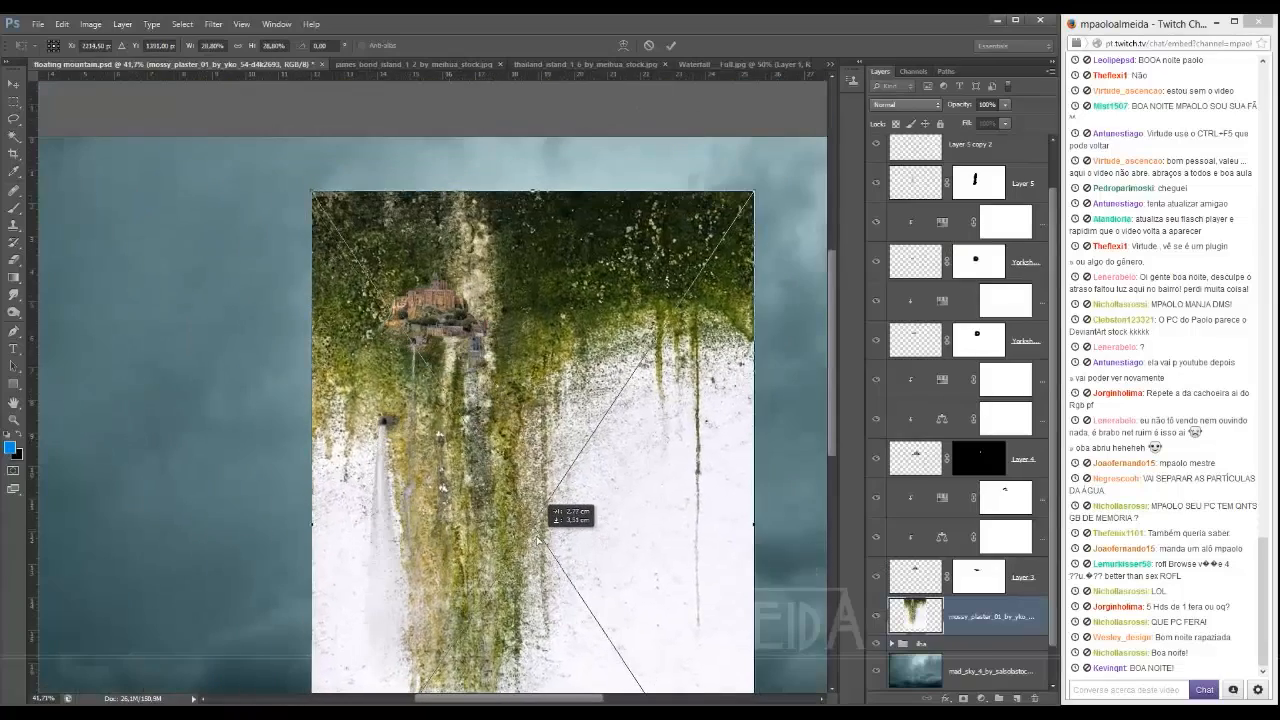
{"action": "key", "text": "Return"}
Step: Rasterize the mossy plaster layer, scale it to about 71% and position it over the whole rock
{"action": "key", "text": "b"}
{"action": "left_click", "coordinate": [692, 242]}
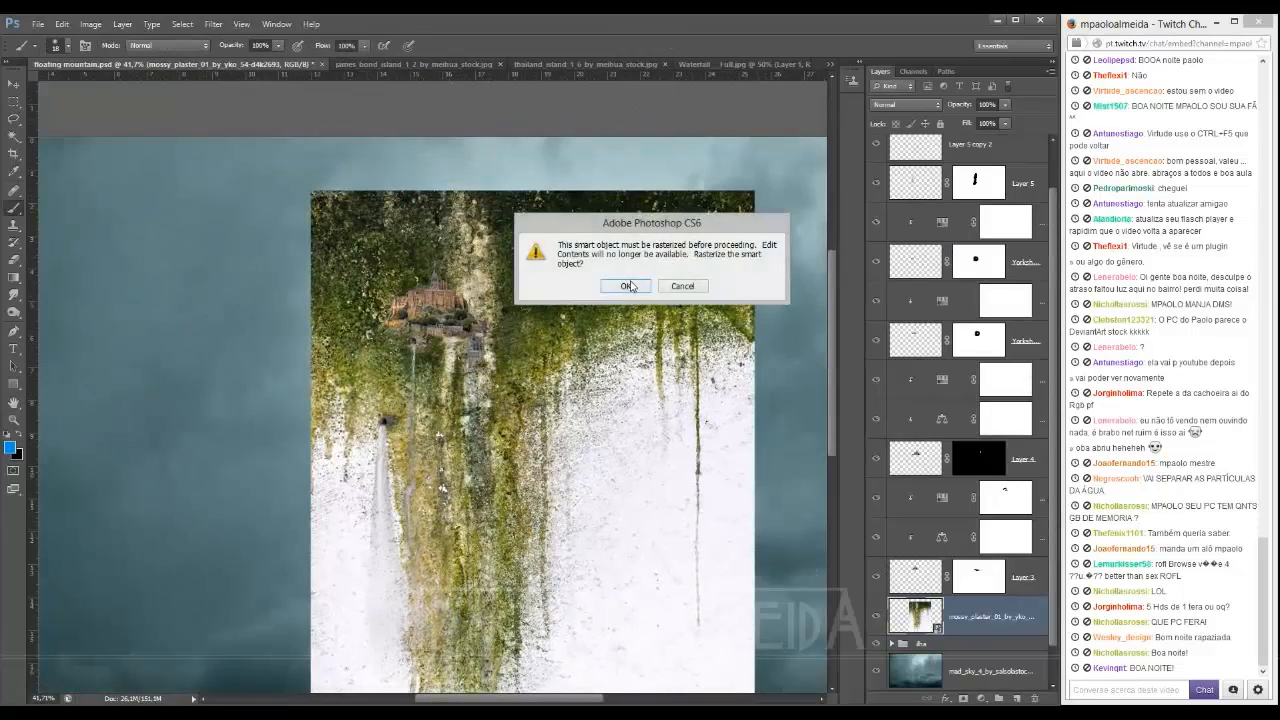
{"action": "left_click", "coordinate": [632, 285]}
{"action": "key", "text": "v"}
{"action": "left_click_drag", "start_coordinate": [754, 190], "coordinate": [655, 269]}
{"action": "left_click_drag", "start_coordinate": [633, 325], "coordinate": [590, 334]}
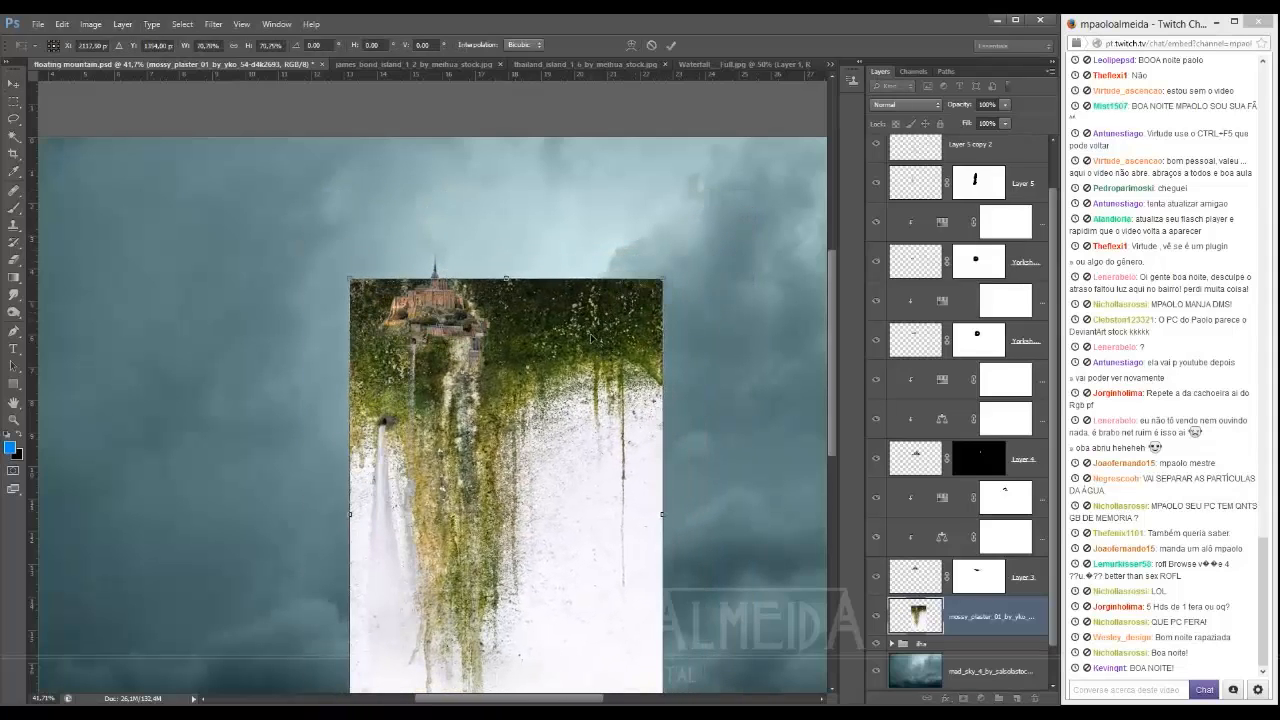
{"action": "key", "text": "Return"}
Step: Clip the mossy plaster layer to the ilha group with a clipping mask
{"action": "scroll", "coordinate": [871, 569], "scroll_direction": "down", "scroll_amount": 1}
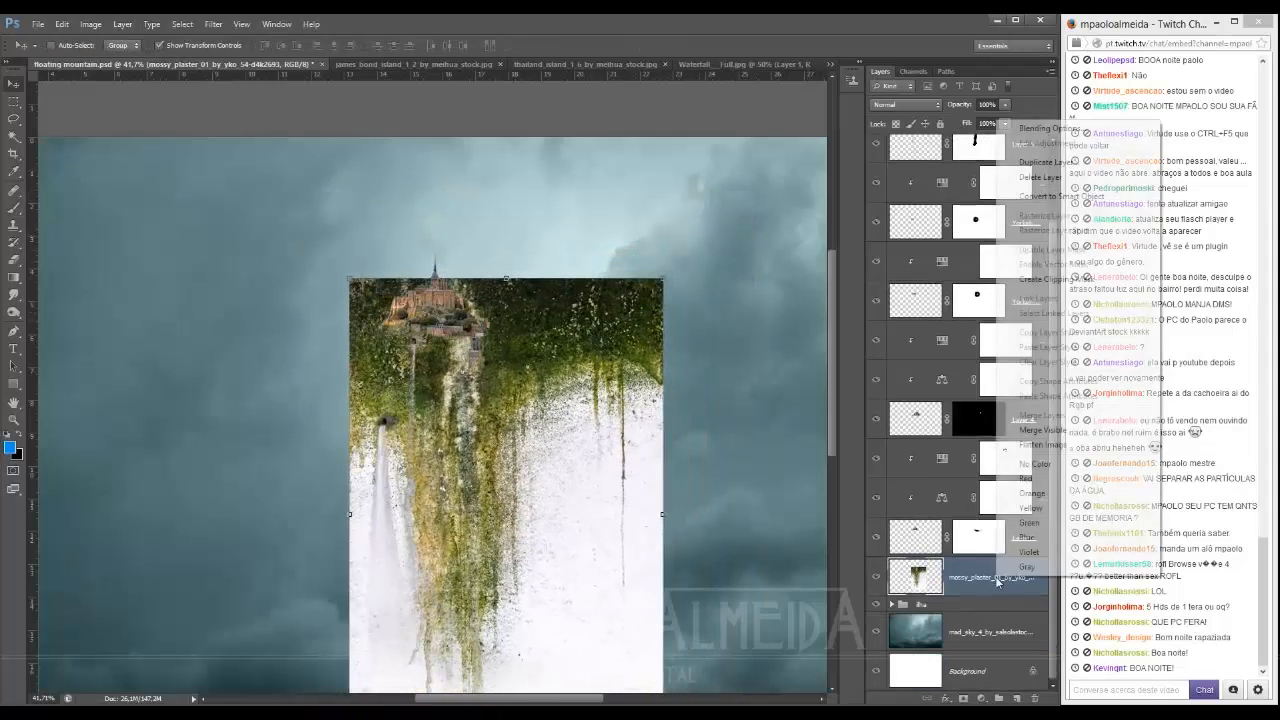
{"action": "right_click", "coordinate": [997, 580]}
{"action": "left_click", "coordinate": [1056, 279]}
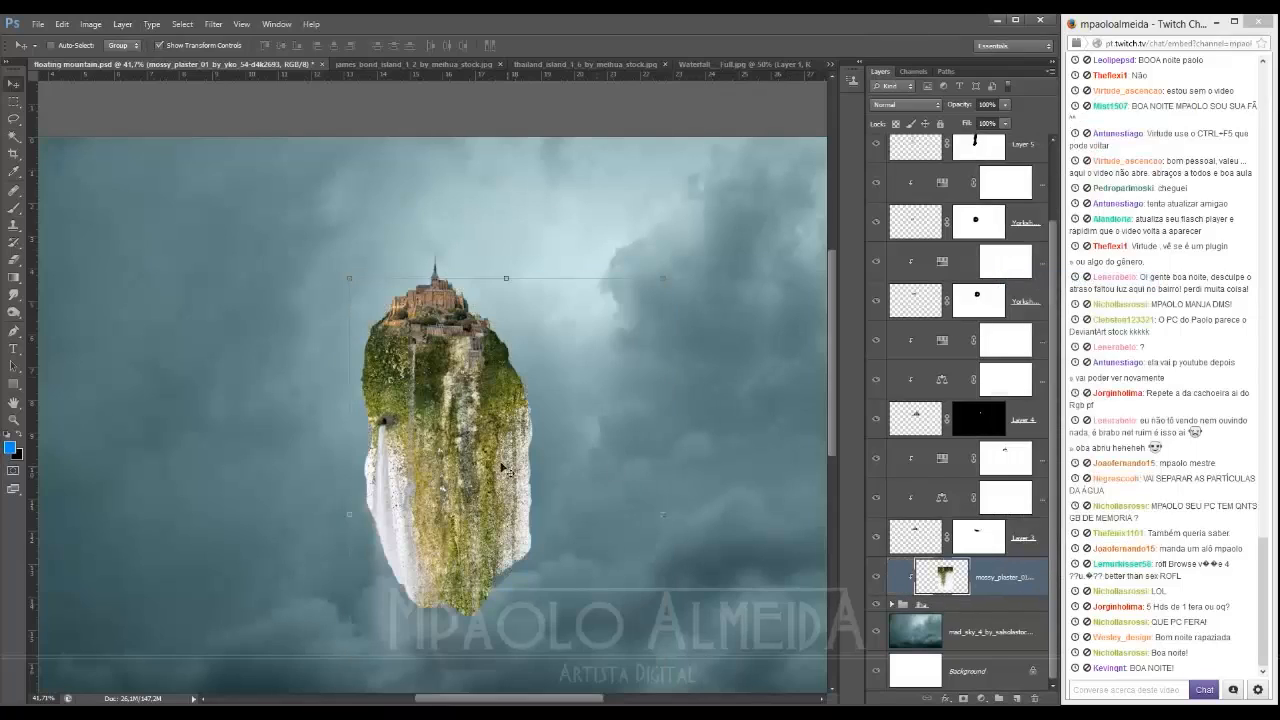
{"action": "scroll", "coordinate": [456, 372], "scroll_direction": "up", "scroll_amount": 5}
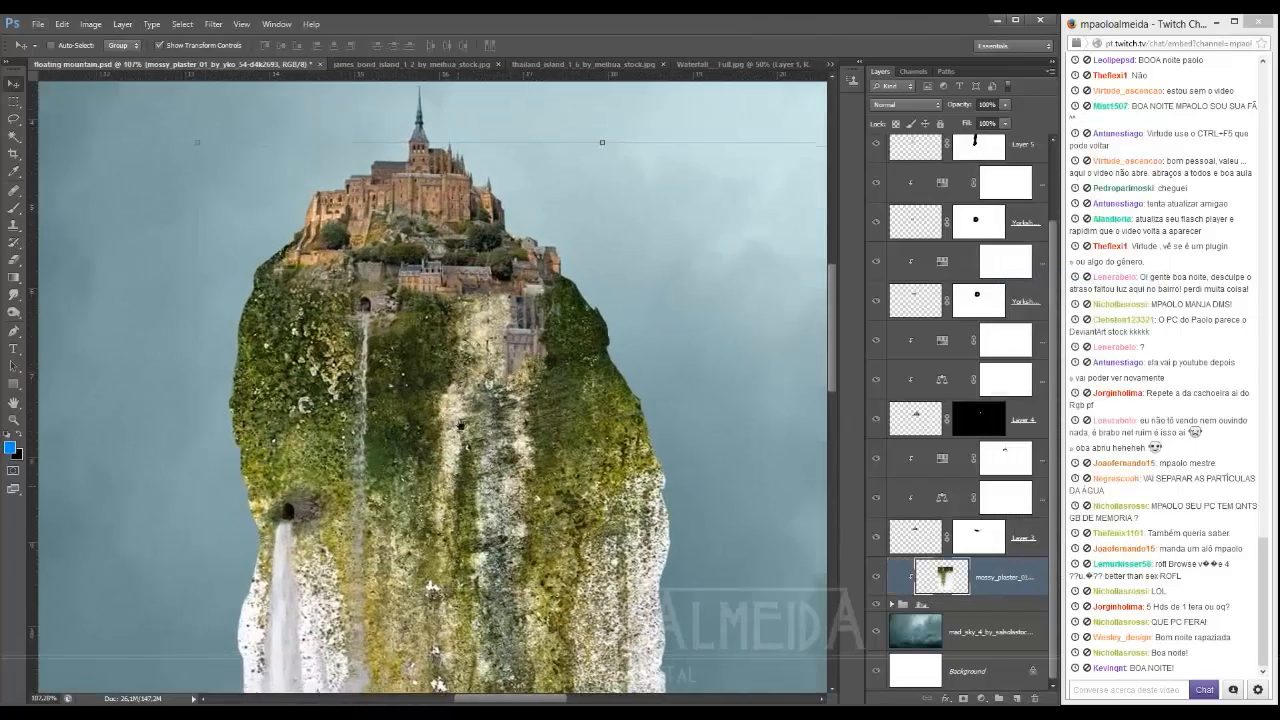
{"action": "left_click_drag", "start_coordinate": [458, 485], "coordinate": [476, 368]}
{"action": "scroll", "coordinate": [477, 372], "scroll_direction": "down", "scroll_amount": 2}
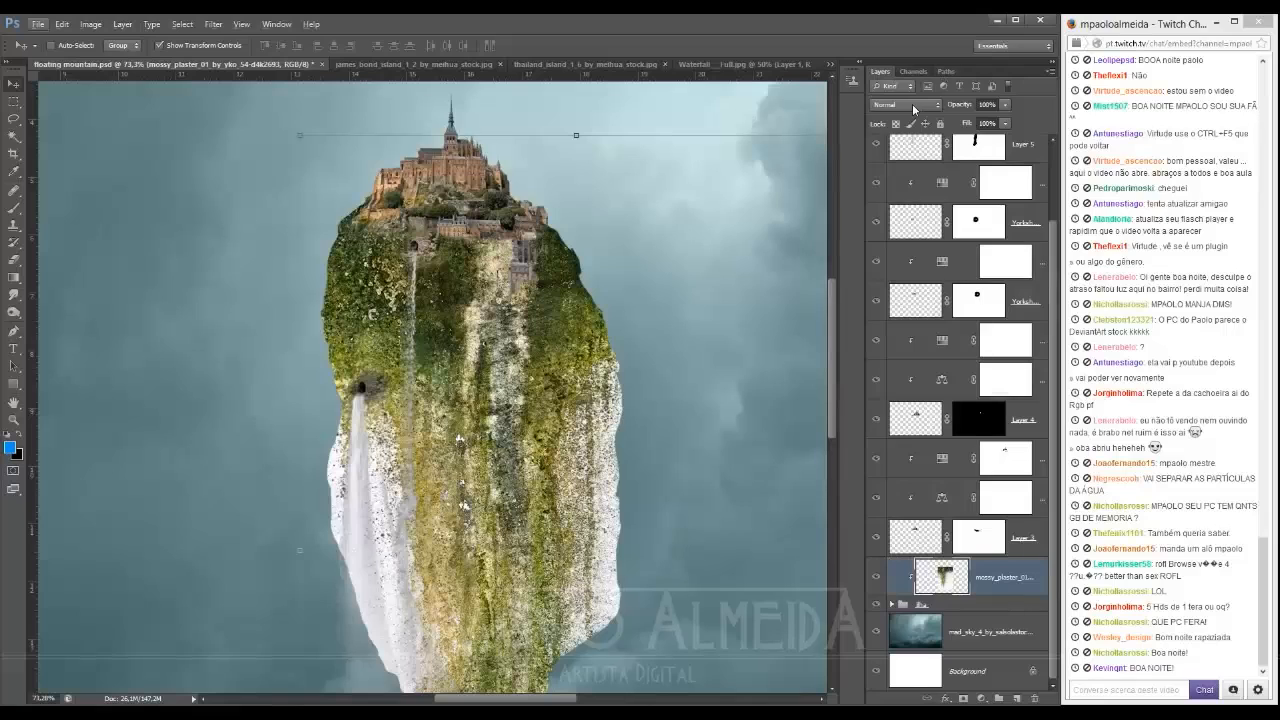
Step: Try Multiply on the mossy plaster layer, set its blend mode to Soft Light, and add a layer mask
{"action": "left_click", "coordinate": [912, 104]}
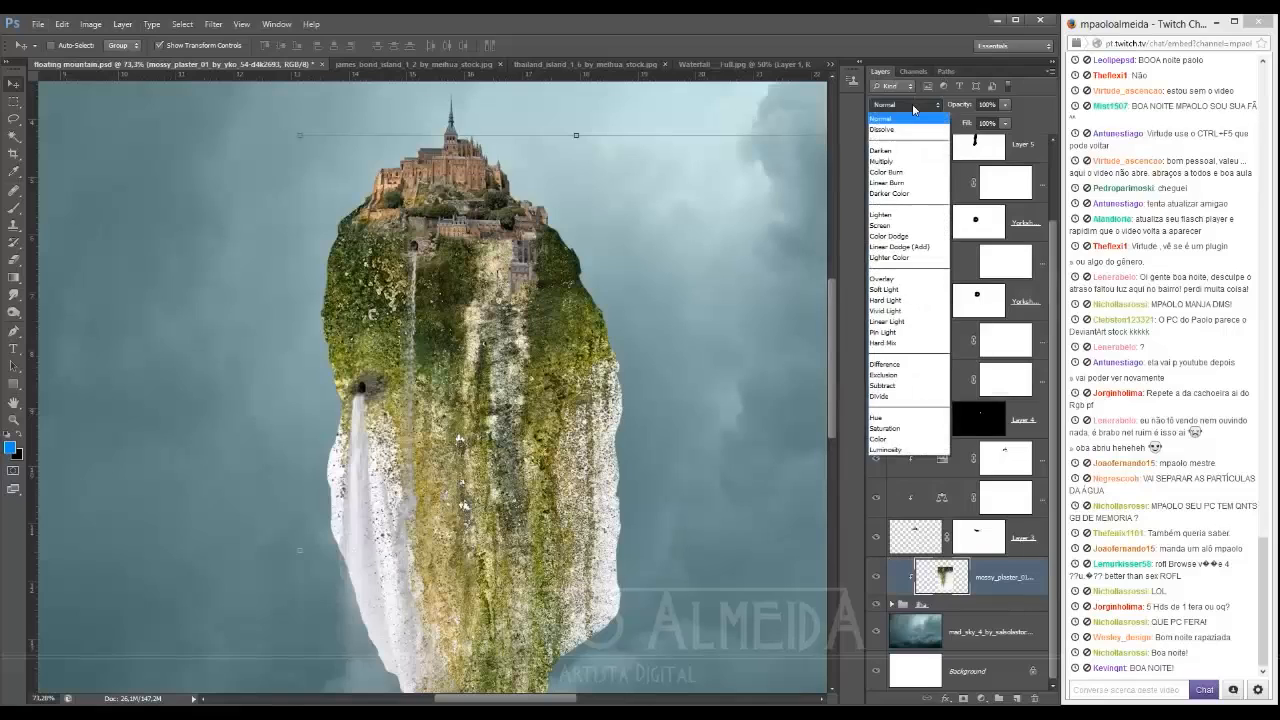
{"action": "left_click", "coordinate": [884, 161]}
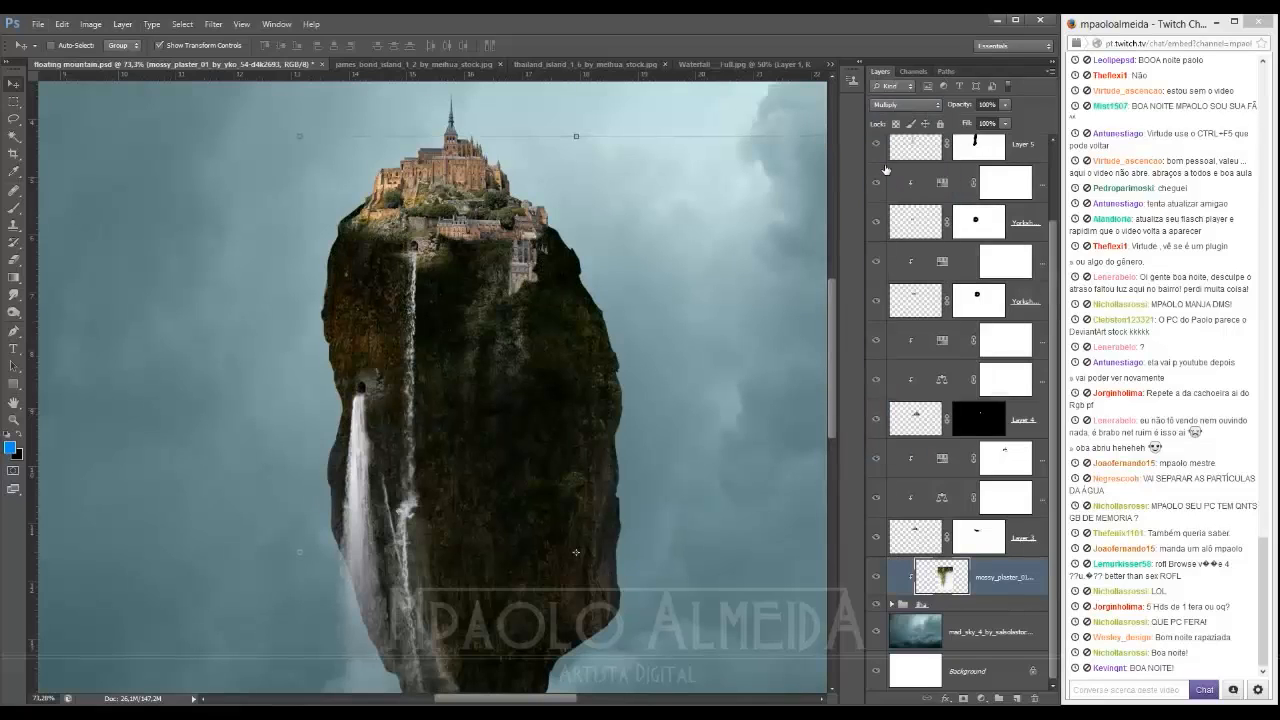
{"action": "left_click", "coordinate": [905, 106]}
{"action": "left_click", "coordinate": [900, 224]}
{"action": "scroll", "coordinate": [903, 107], "scroll_direction": "down", "scroll_amount": 6}
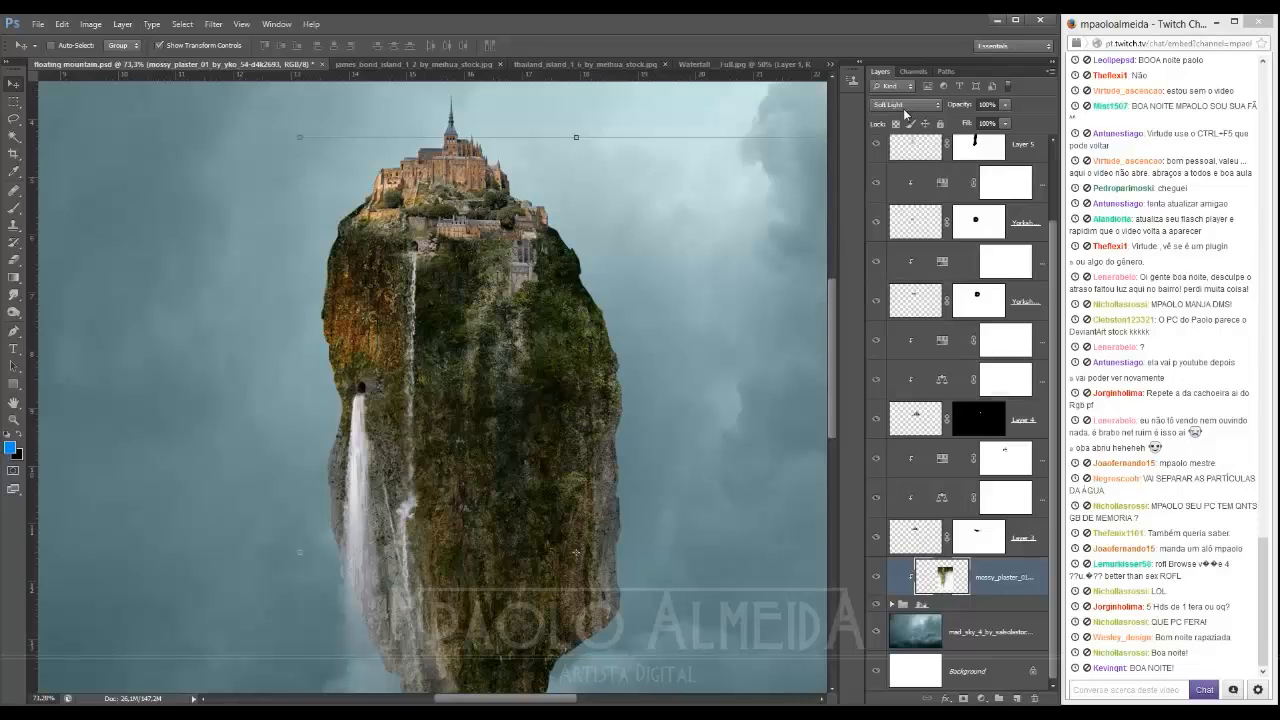
{"action": "left_click", "coordinate": [963, 698]}
{"action": "key", "text": "ctrl+i"}
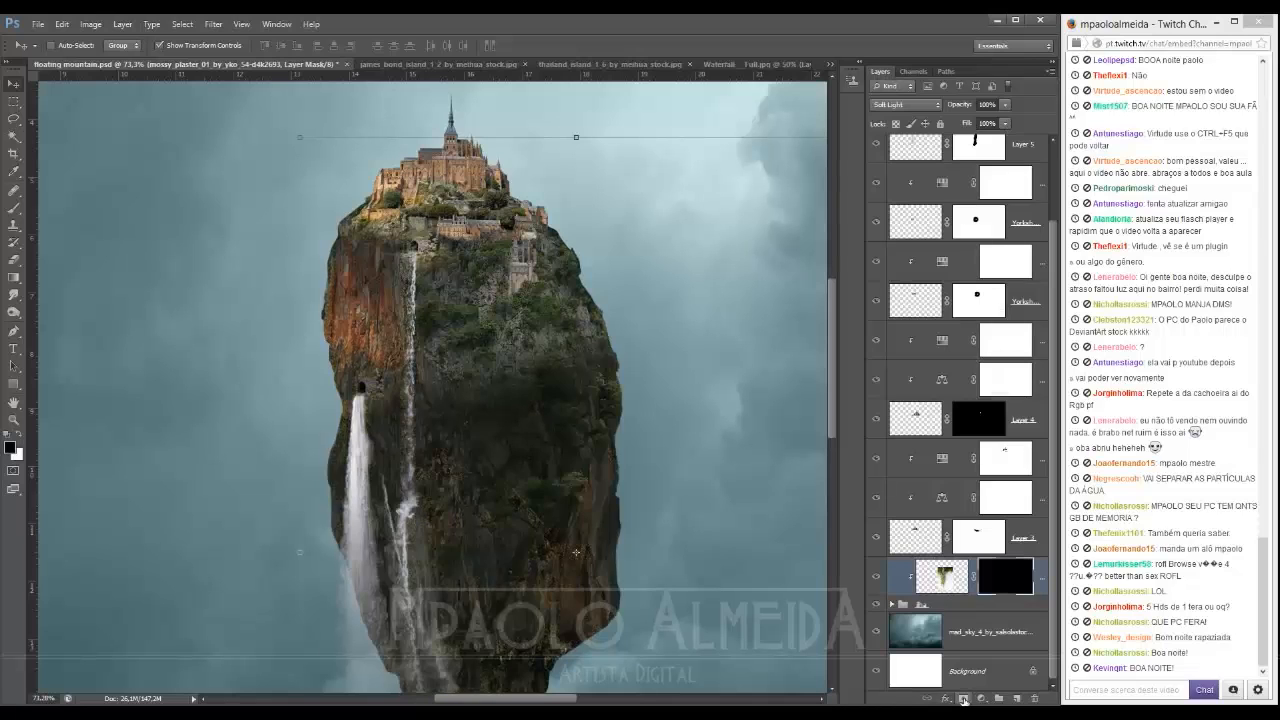
{"action": "key", "text": "ctrl+i"}
{"action": "left_click", "coordinate": [226, 31]}
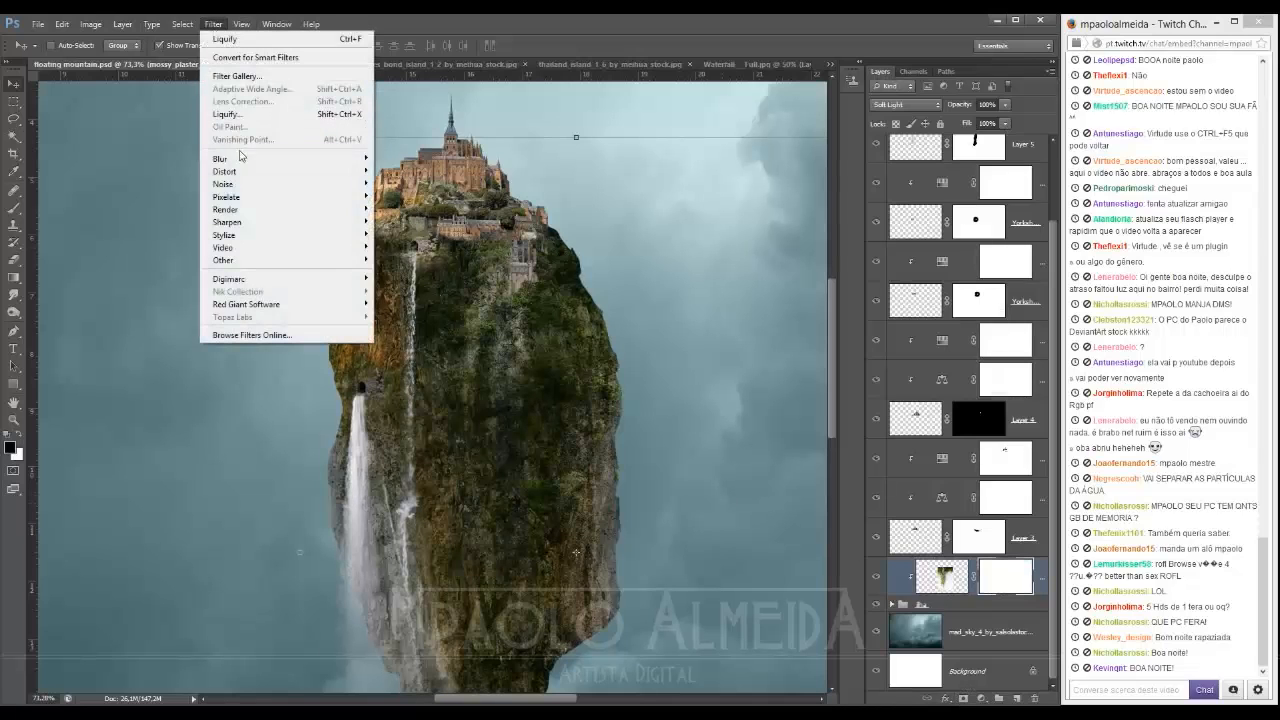
{"action": "mouse_move", "coordinate": [330, 158]}
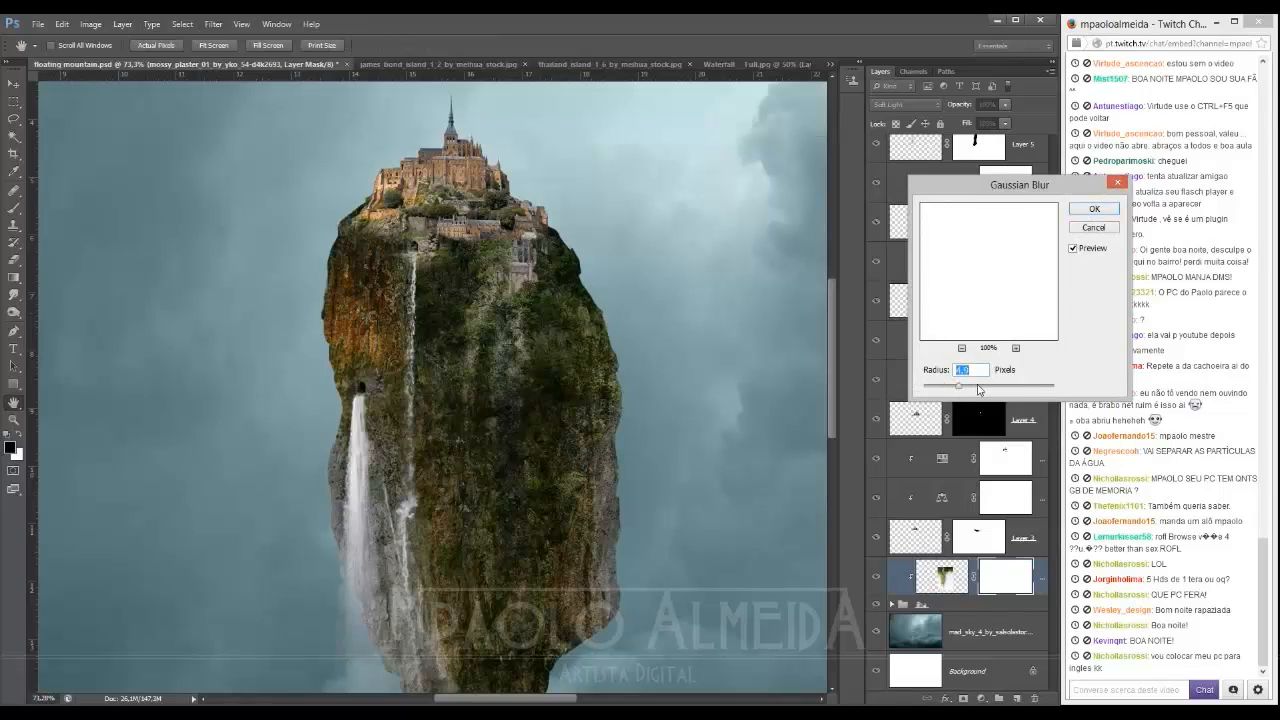
{"action": "left_click", "coordinate": [1084, 231]}
Step: Soften the mossy plaster image itself, not its mask, with a small-radius Gaussian Blur
{"action": "left_click", "coordinate": [943, 578]}
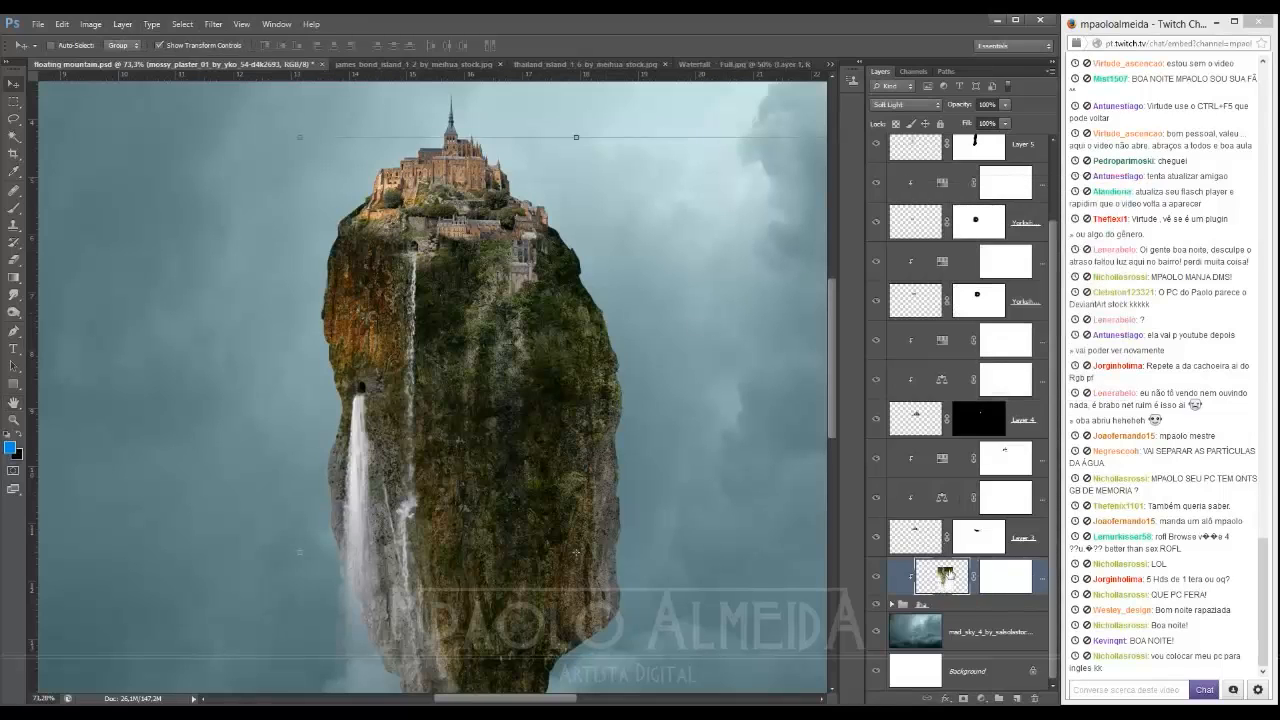
{"action": "left_click", "coordinate": [213, 24]}
{"action": "mouse_move", "coordinate": [240, 158]}
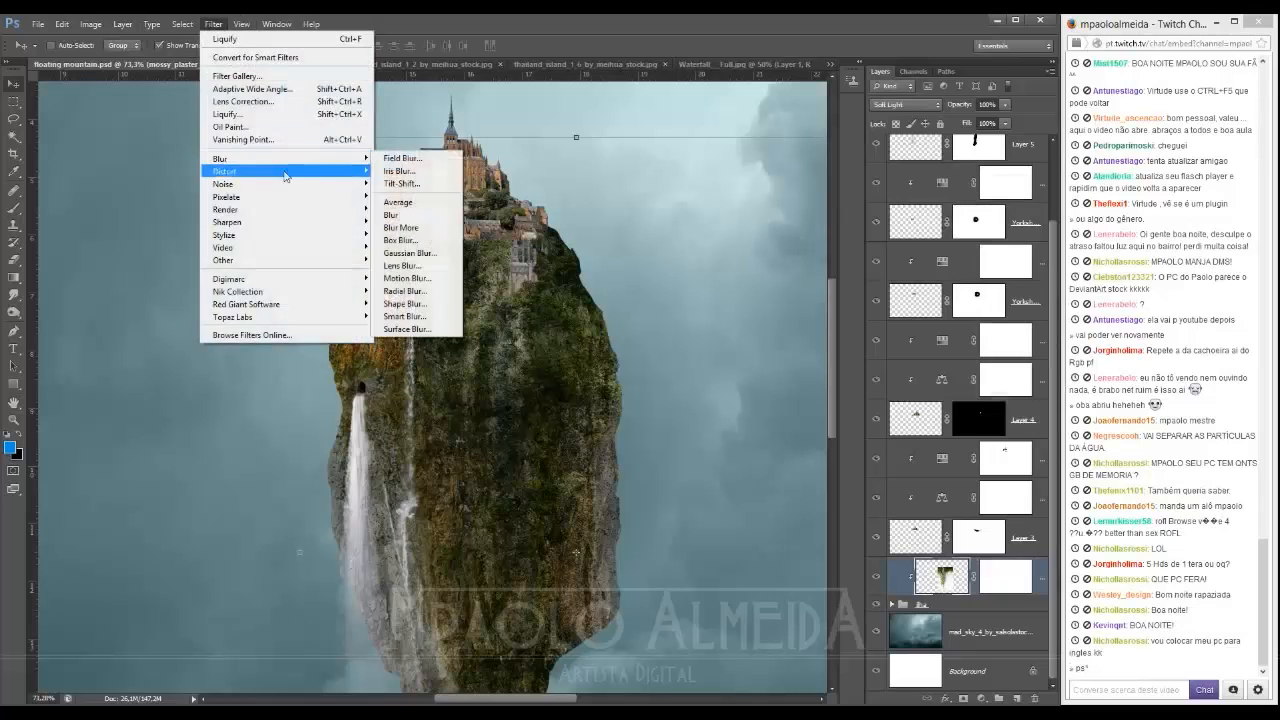
{"action": "left_click", "coordinate": [388, 256]}
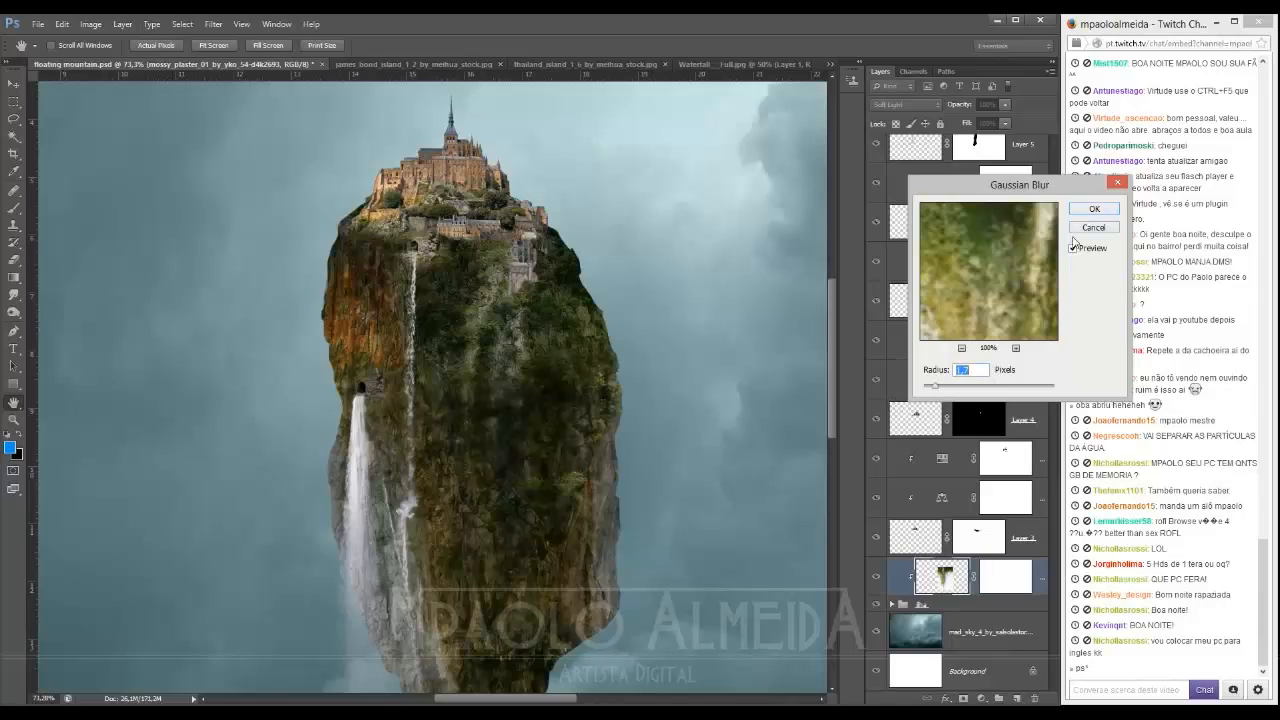
{"action": "left_click", "coordinate": [1093, 209]}
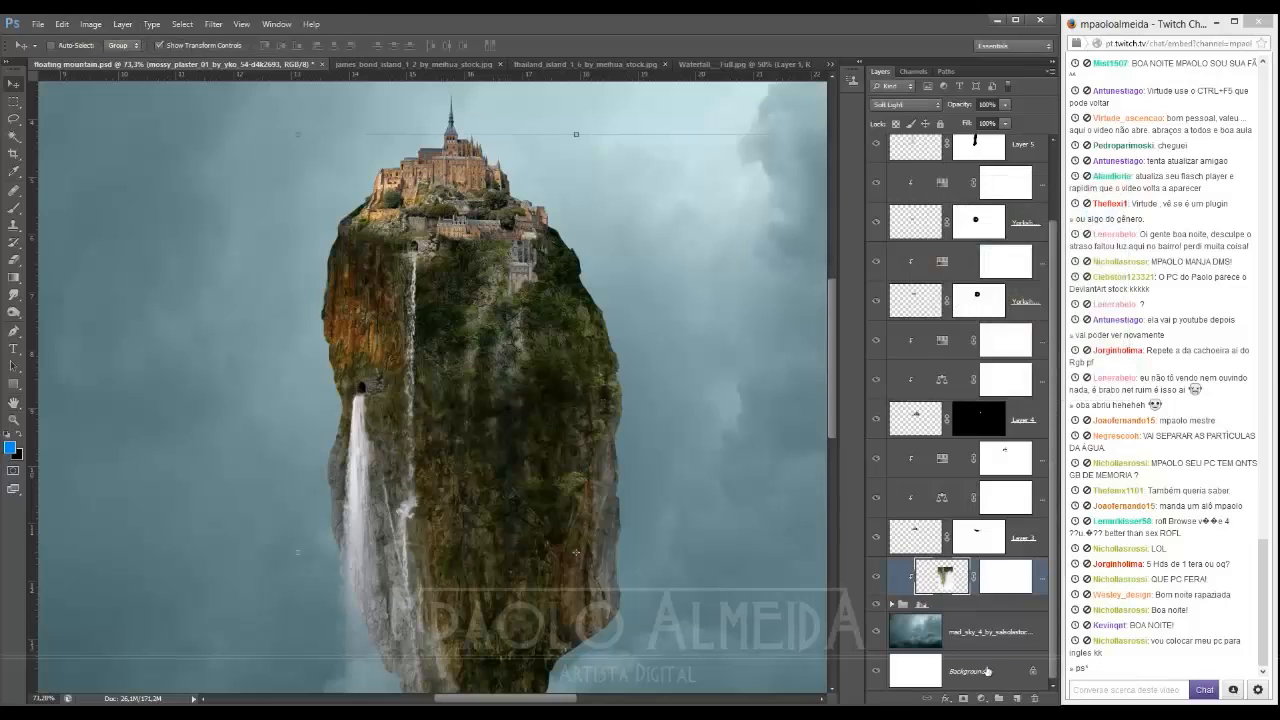
Step: Invert the mossy plaster mask to black and paint moss onto parts of the rock in white with a spatter brush
{"action": "left_click", "coordinate": [1001, 579]}
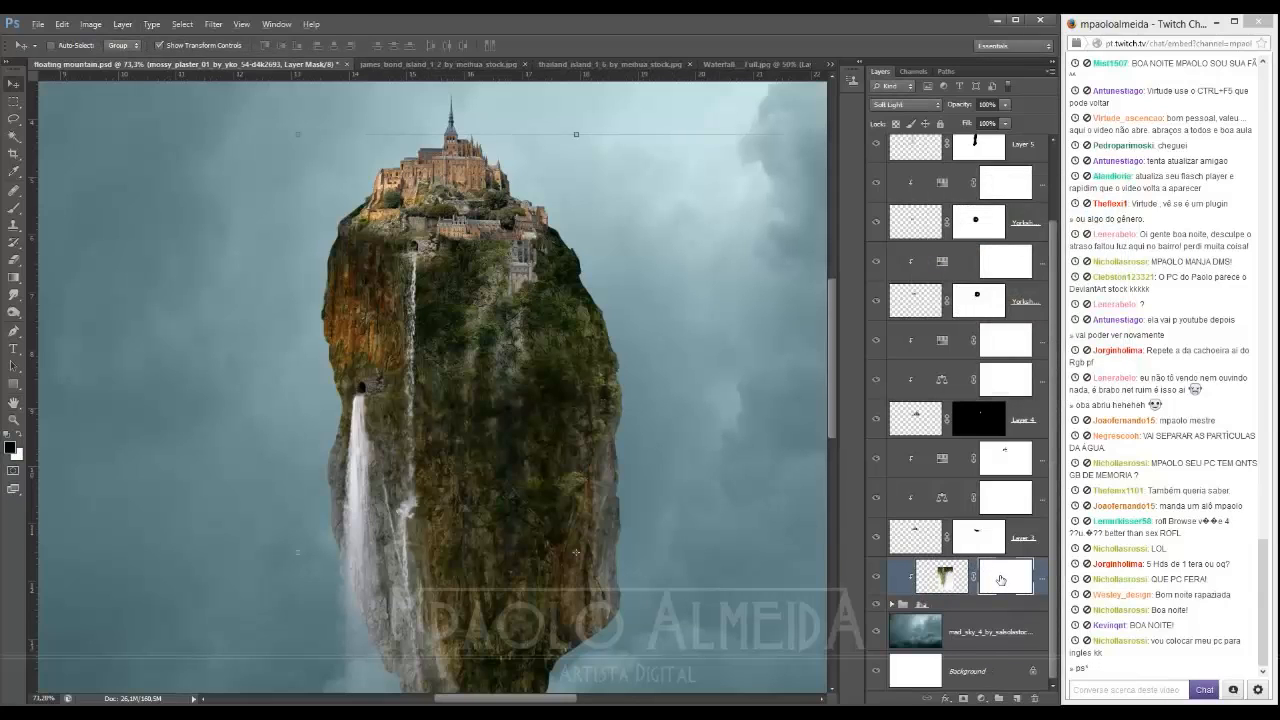
{"action": "key", "text": "ctrl+i"}
{"action": "key", "text": "b"}
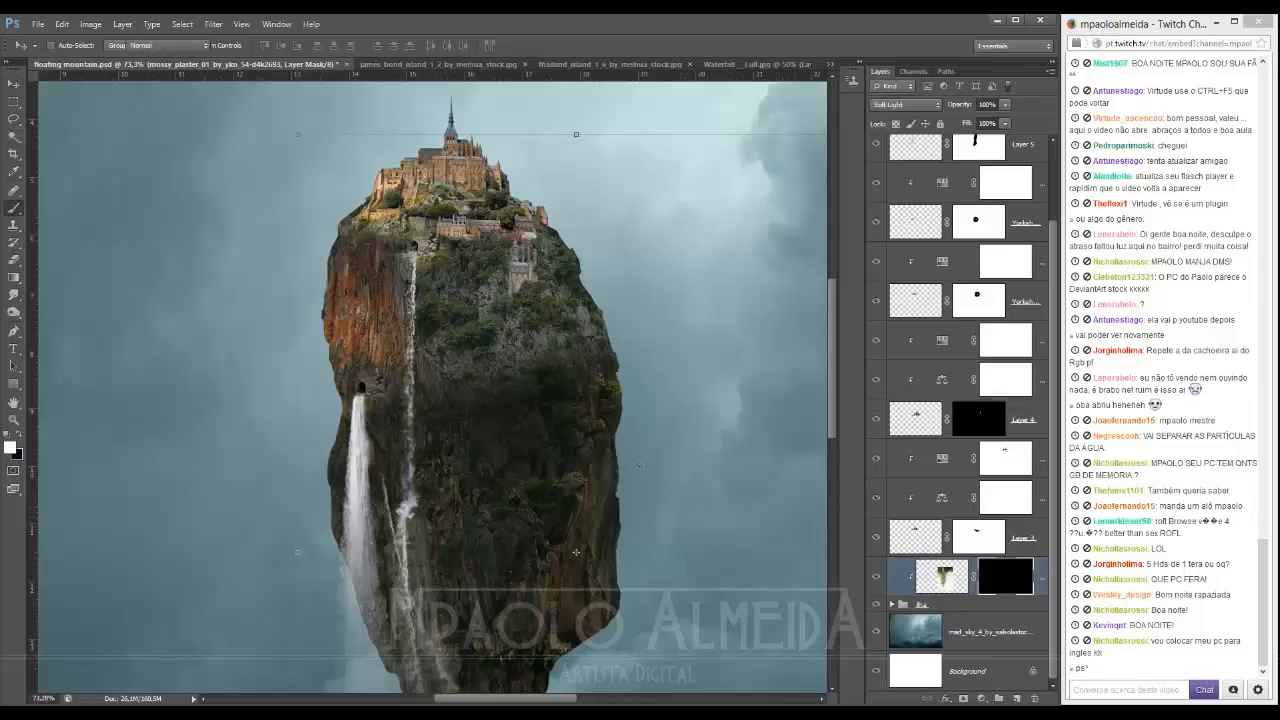
{"action": "right_click", "coordinate": [494, 372]}
{"action": "scroll", "coordinate": [726, 542], "scroll_direction": "down", "scroll_amount": 1}
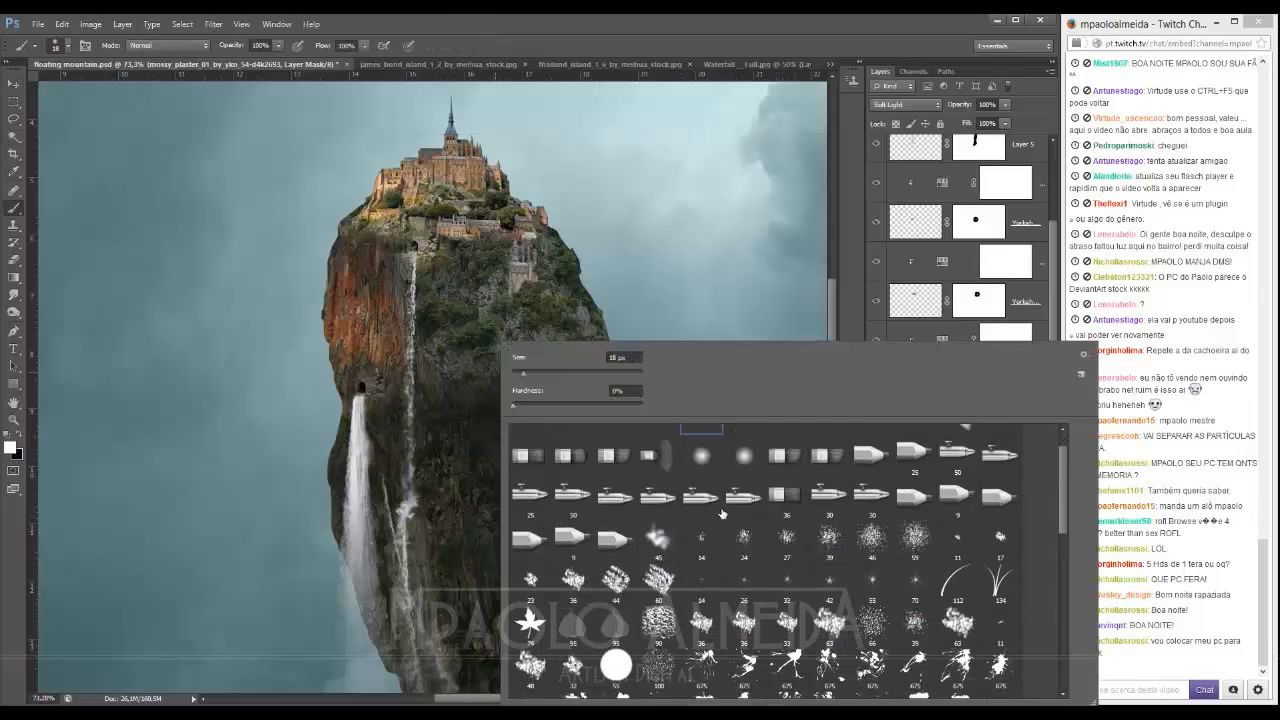
{"action": "left_click", "coordinate": [829, 540]}
{"action": "left_click", "coordinate": [624, 40]}
{"action": "left_click_drag", "start_coordinate": [476, 318], "coordinate": [494, 318]}
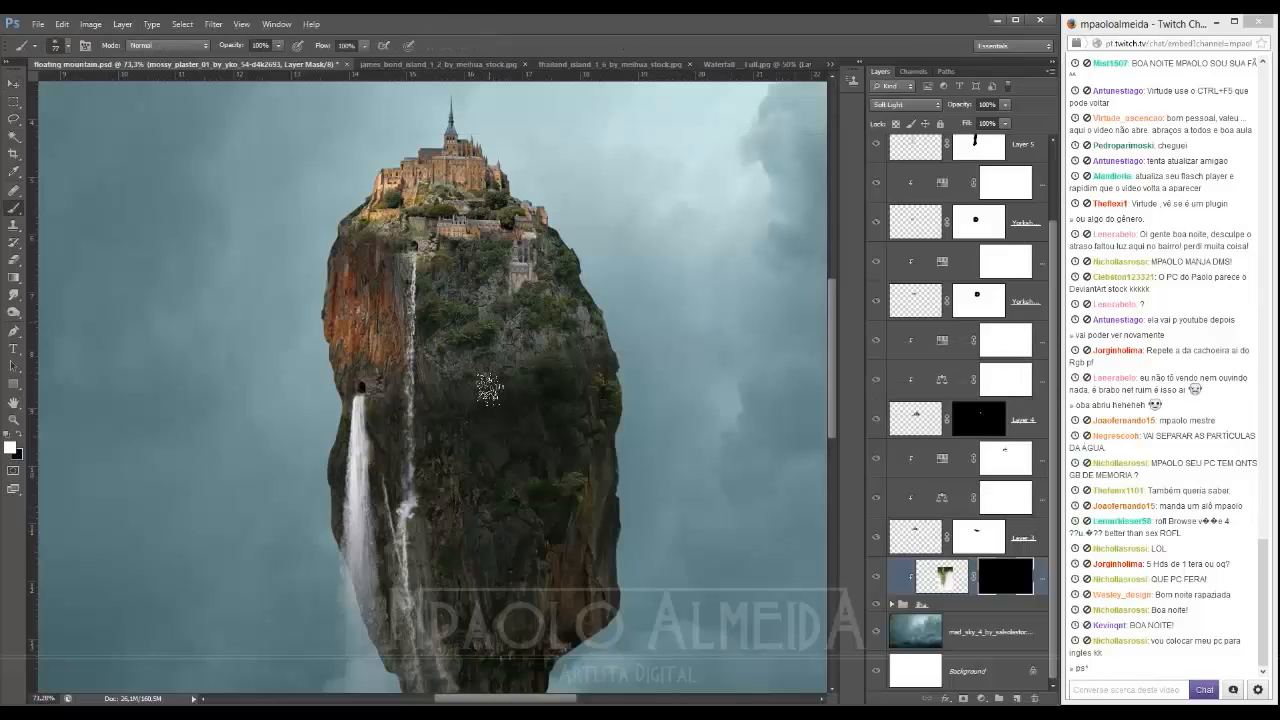
{"action": "scroll", "coordinate": [515, 350], "scroll_direction": "up", "scroll_amount": 3}
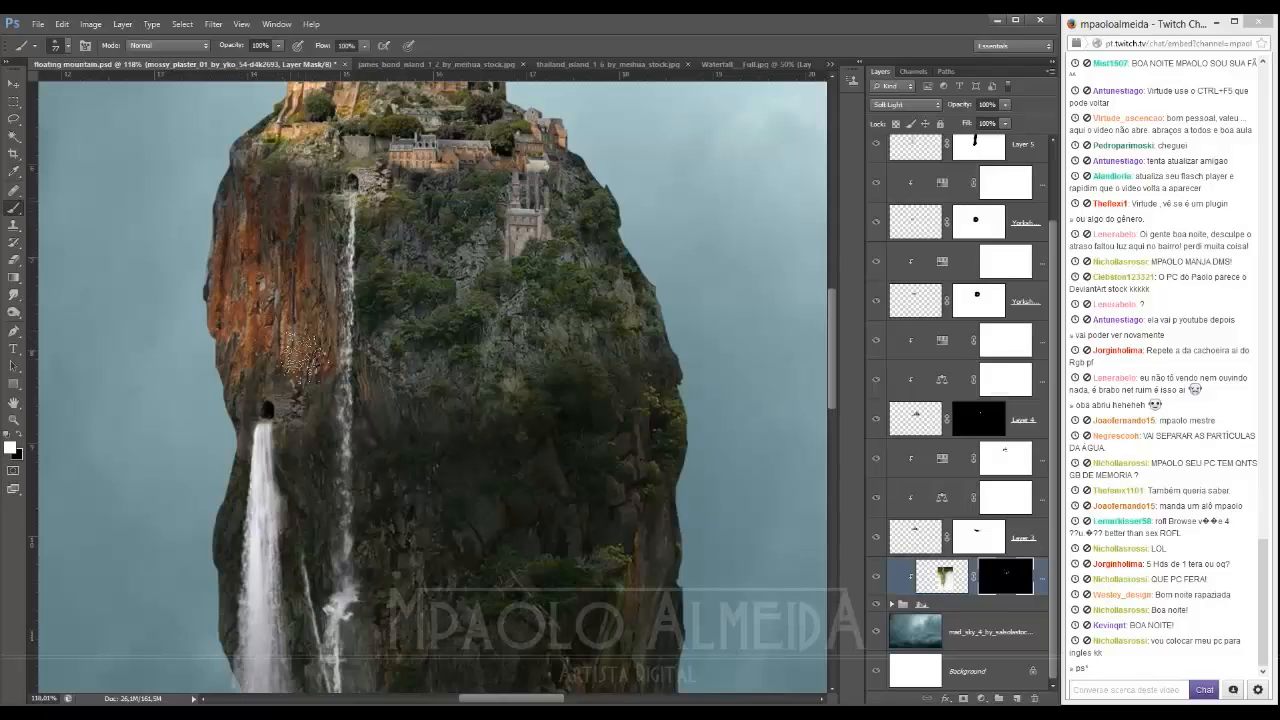
{"action": "mouse_move", "coordinate": [267, 410]}
{"action": "left_mouse_down"}
{"action": "mouse_move", "coordinate": [275, 432]}
{"action": "mouse_move", "coordinate": [292, 410]}
{"action": "mouse_move", "coordinate": [280, 395]}
{"action": "mouse_move", "coordinate": [266, 408]}
{"action": "left_mouse_up"}
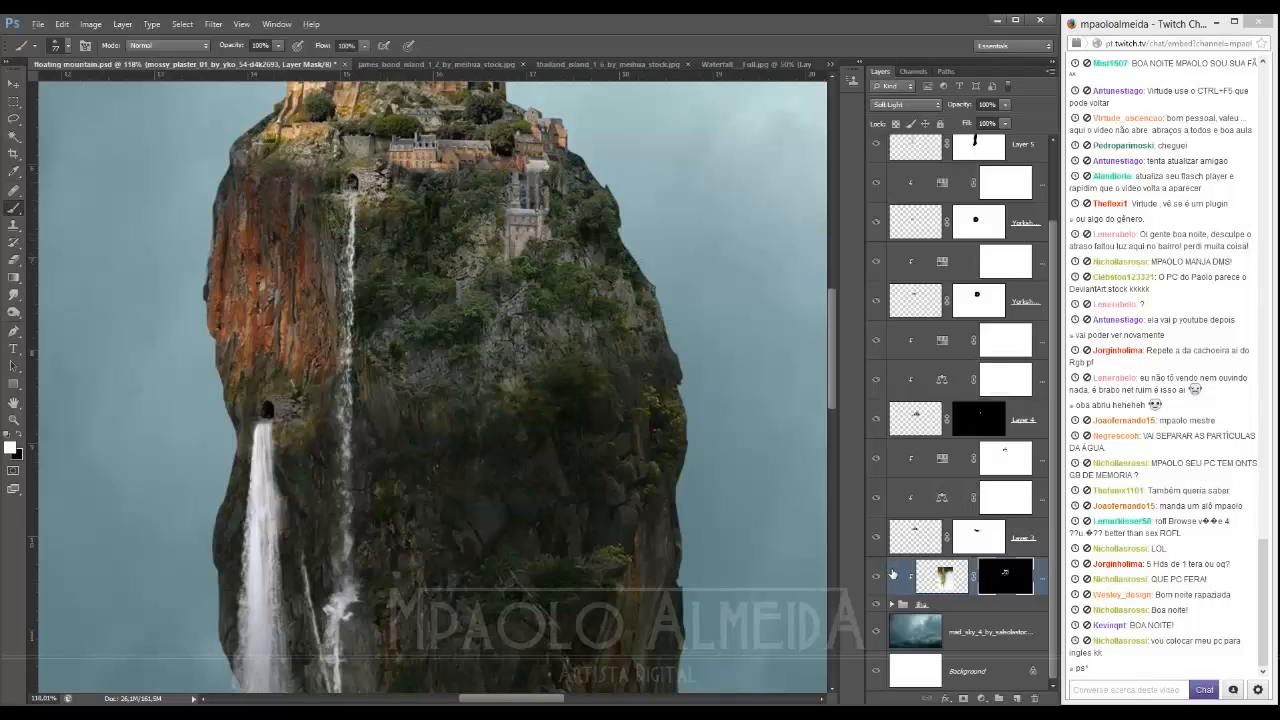
Step: Duplicate the masked mossy layer above the upper tunnel's Hue/Saturation adjustment, clip it there, and paint moss around the tunnel on its mask
{"action": "left_click_drag", "start_coordinate": [893, 574], "coordinate": [981, 348]}
{"action": "left_click", "coordinate": [960, 369], "text": "alt"}
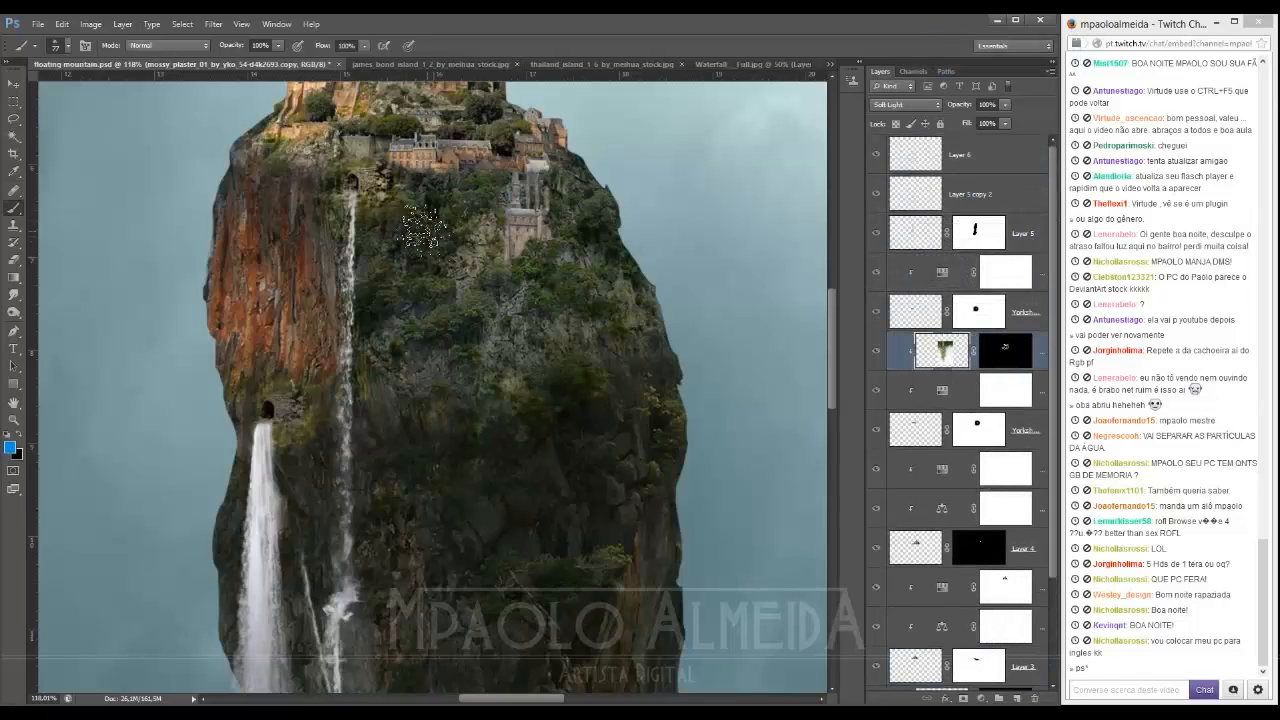
{"action": "left_click_drag", "start_coordinate": [376, 190], "coordinate": [371, 181]}
{"action": "left_click", "coordinate": [1005, 344]}
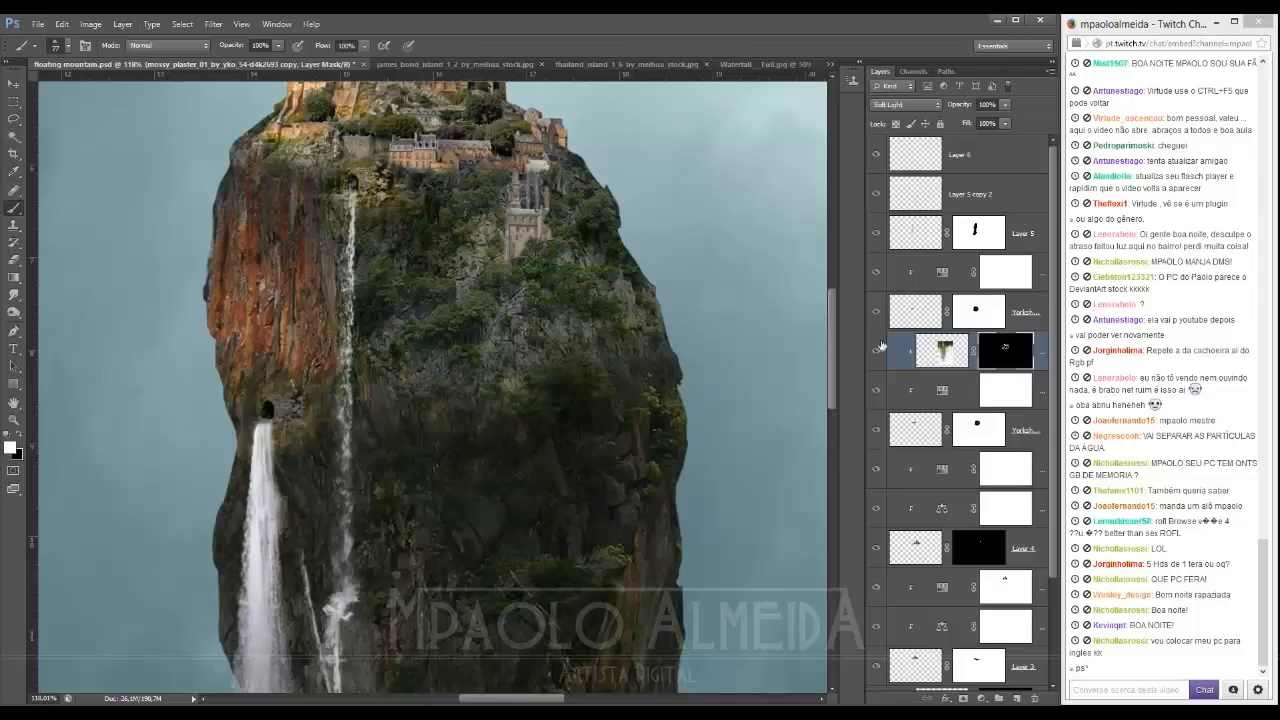
Step: Duplicate the mossy copy above Layer 4's adjustments, clip it there, and paint moss on the cliffside building through its mask
{"action": "left_click_drag", "start_coordinate": [895, 350], "coordinate": [932, 488]}
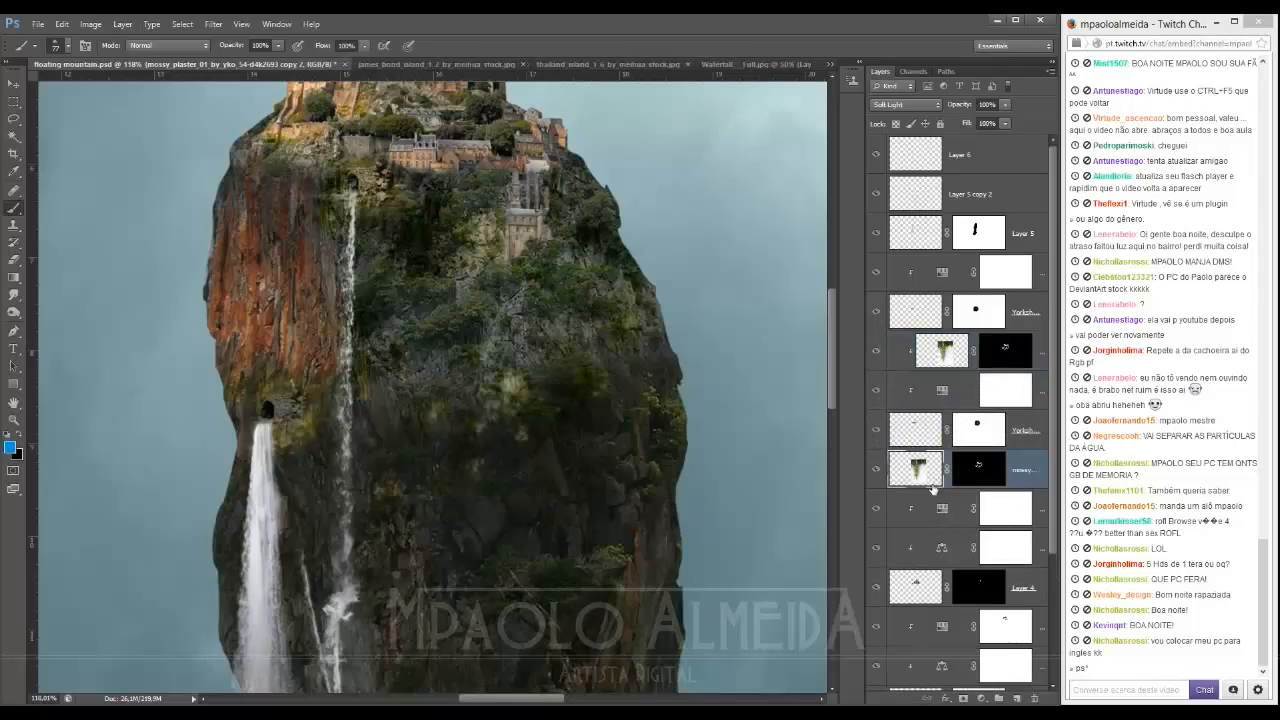
{"action": "left_click", "coordinate": [932, 488], "text": "alt"}
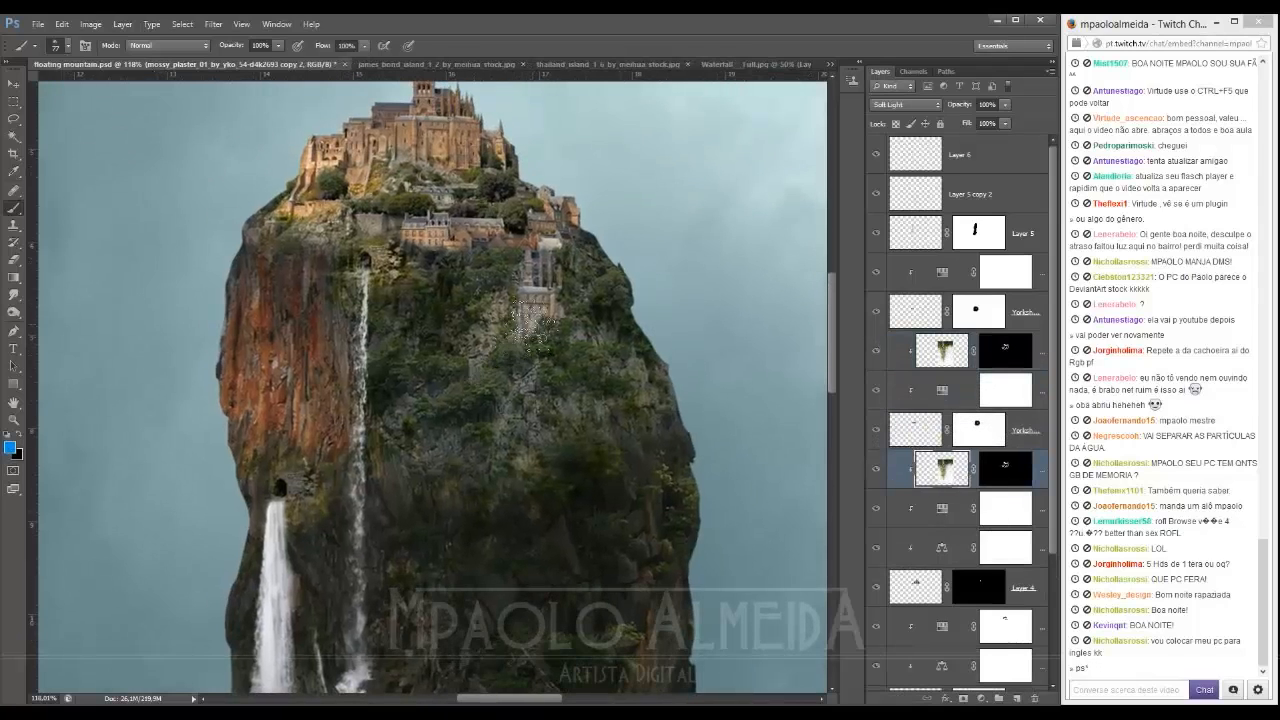
{"action": "left_click", "coordinate": [1005, 462]}
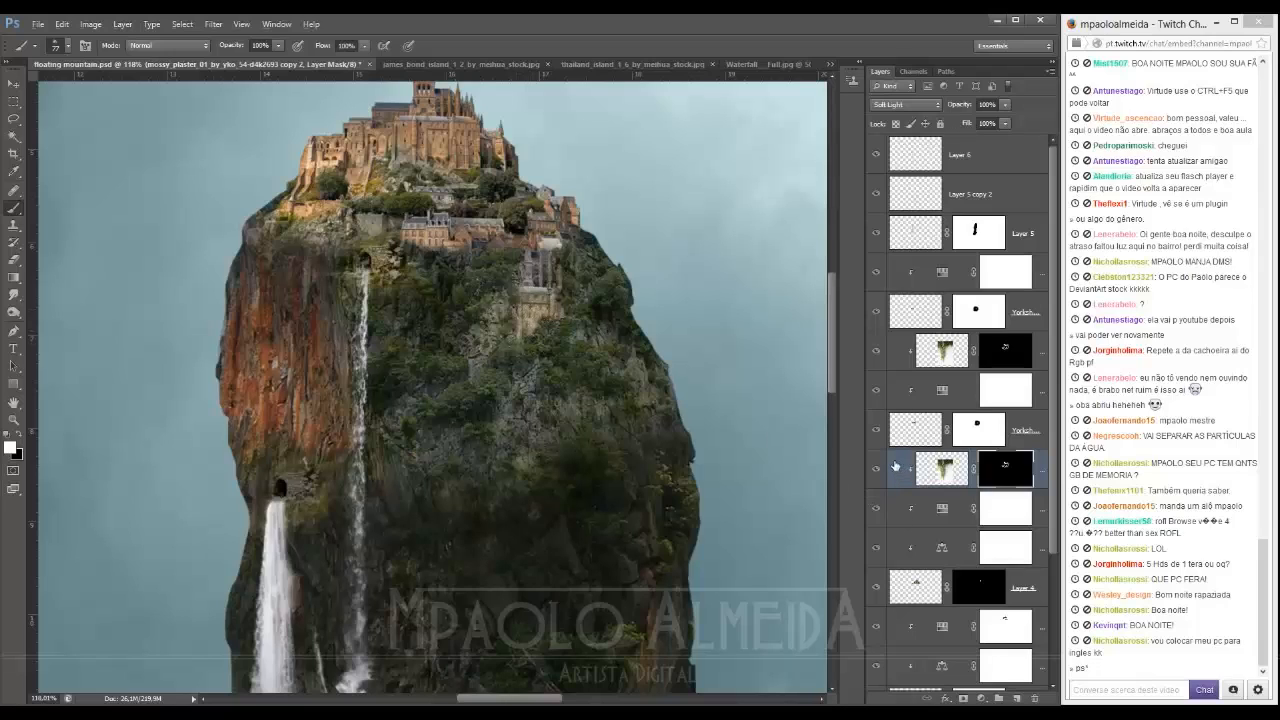
Step: Duplicate the mossy copy above Layer 3's adjustments, clip it there, and paint moss around the castle's base on its mask
{"action": "left_click_drag", "start_coordinate": [895, 465], "coordinate": [900, 567]}
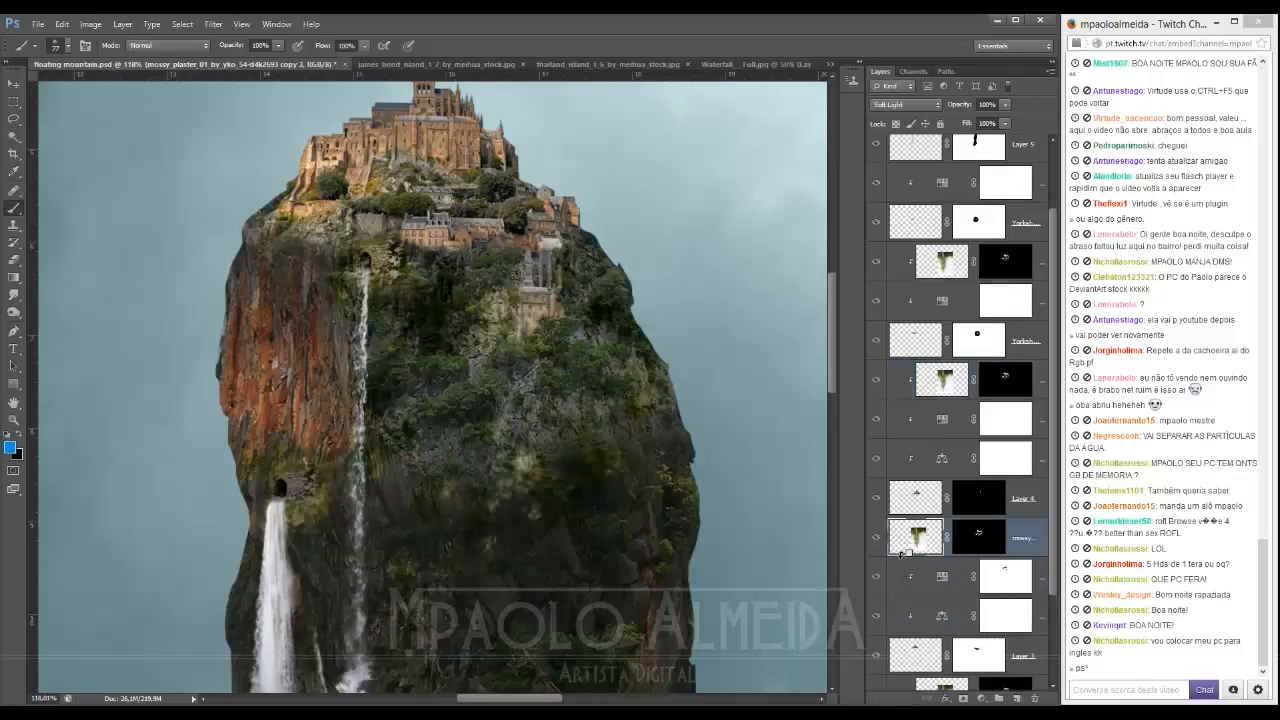
{"action": "left_click", "coordinate": [900, 553], "text": "alt"}
{"action": "left_click_drag", "start_coordinate": [447, 262], "coordinate": [480, 380]}
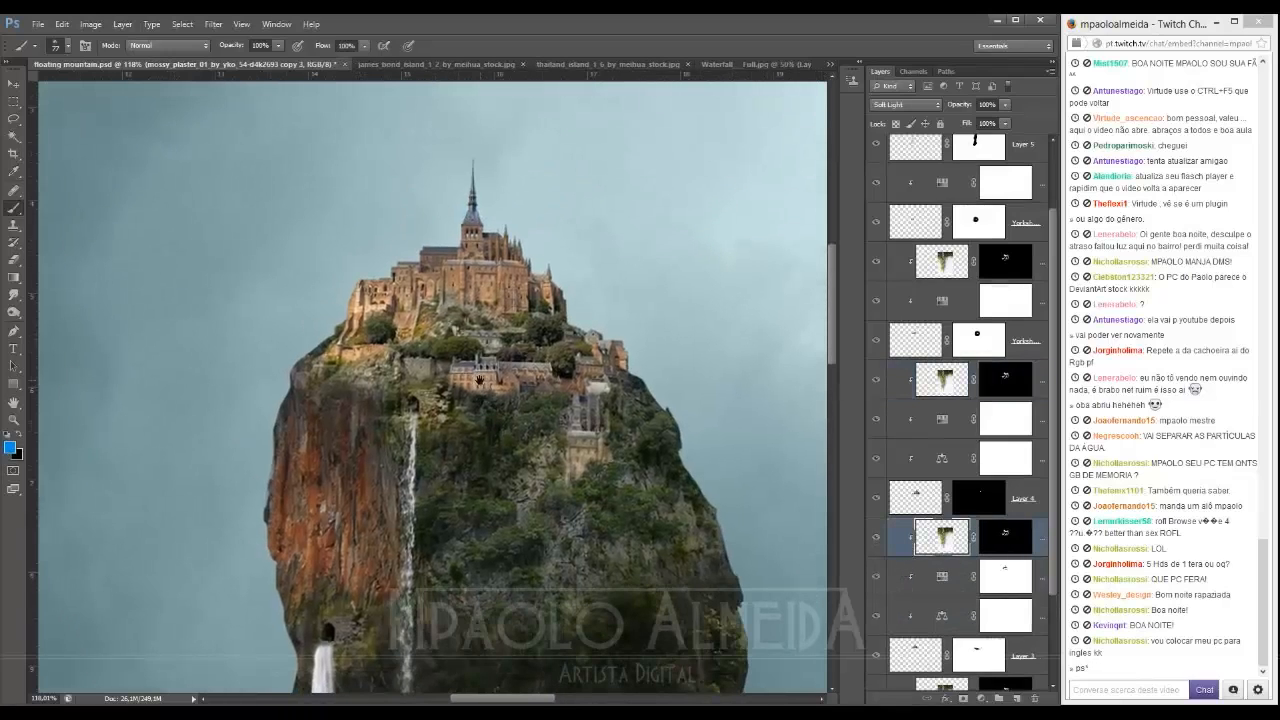
{"action": "left_click", "coordinate": [1006, 540]}
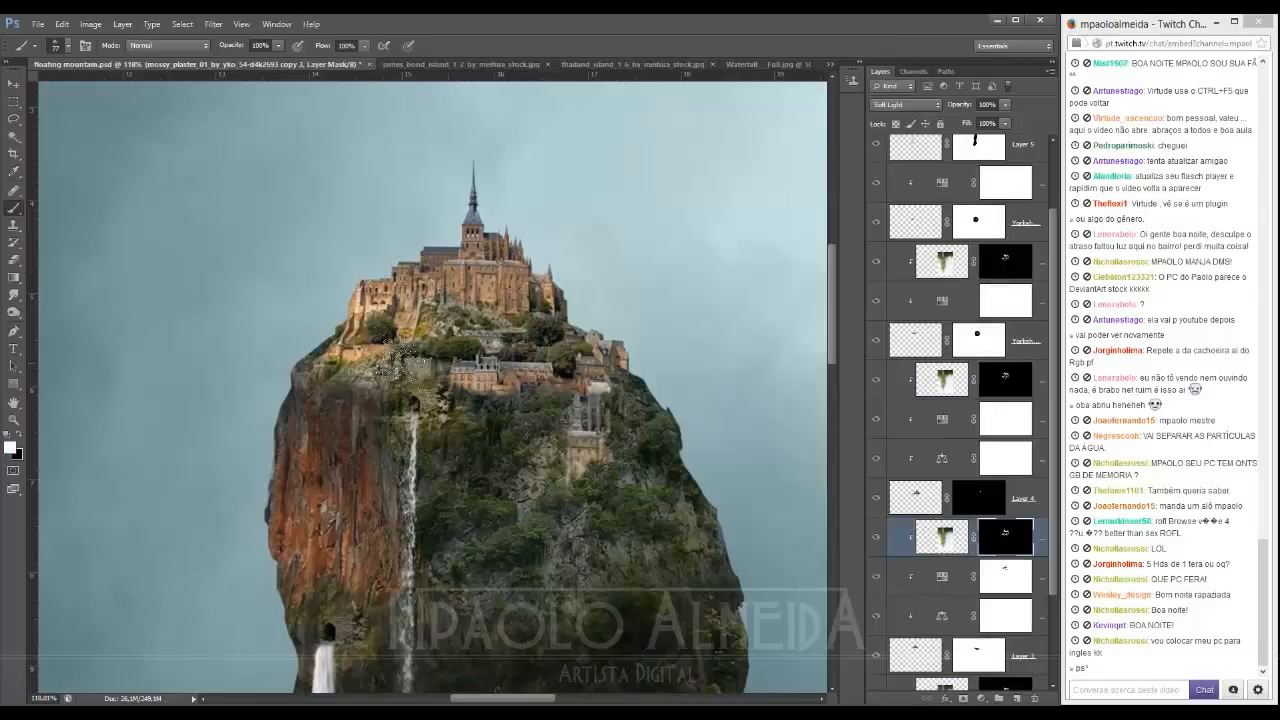
{"action": "mouse_move", "coordinate": [485, 300]}
{"action": "left_mouse_down"}
{"action": "mouse_move", "coordinate": [580, 321]}
{"action": "mouse_move", "coordinate": [570, 301]}
{"action": "mouse_move", "coordinate": [505, 326]}
{"action": "mouse_move", "coordinate": [477, 376]}
{"action": "mouse_move", "coordinate": [555, 403]}
{"action": "mouse_move", "coordinate": [527, 386]}
{"action": "mouse_move", "coordinate": [590, 392]}
{"action": "left_mouse_up"}
{"action": "scroll", "coordinate": [527, 382], "scroll_direction": "up", "scroll_amount": 8}
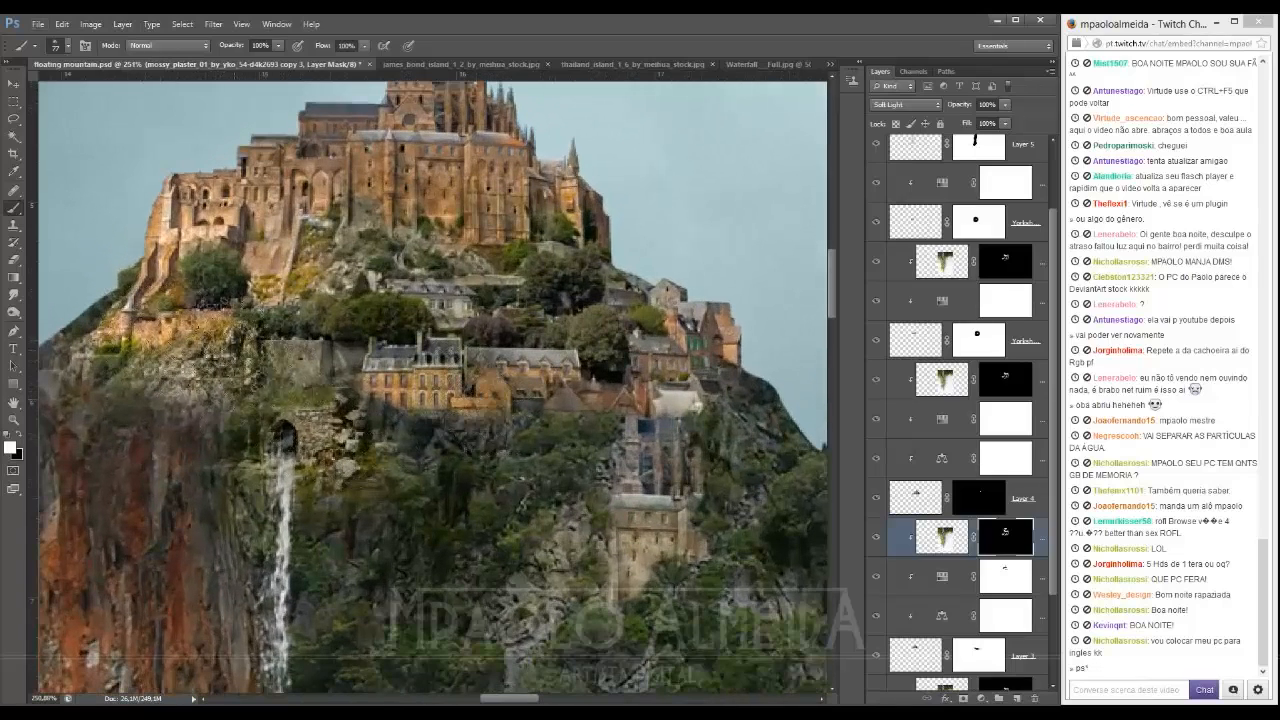
Step: Paint further moss around the castle's walls, slopes and lower buildings on the active mossy copy's mask
{"action": "left_click_drag", "start_coordinate": [197, 350], "coordinate": [254, 396]}
{"action": "mouse_move", "coordinate": [205, 262]}
{"action": "left_mouse_down"}
{"action": "mouse_move", "coordinate": [335, 305]}
{"action": "mouse_move", "coordinate": [335, 238]}
{"action": "mouse_move", "coordinate": [217, 185]}
{"action": "left_mouse_up"}
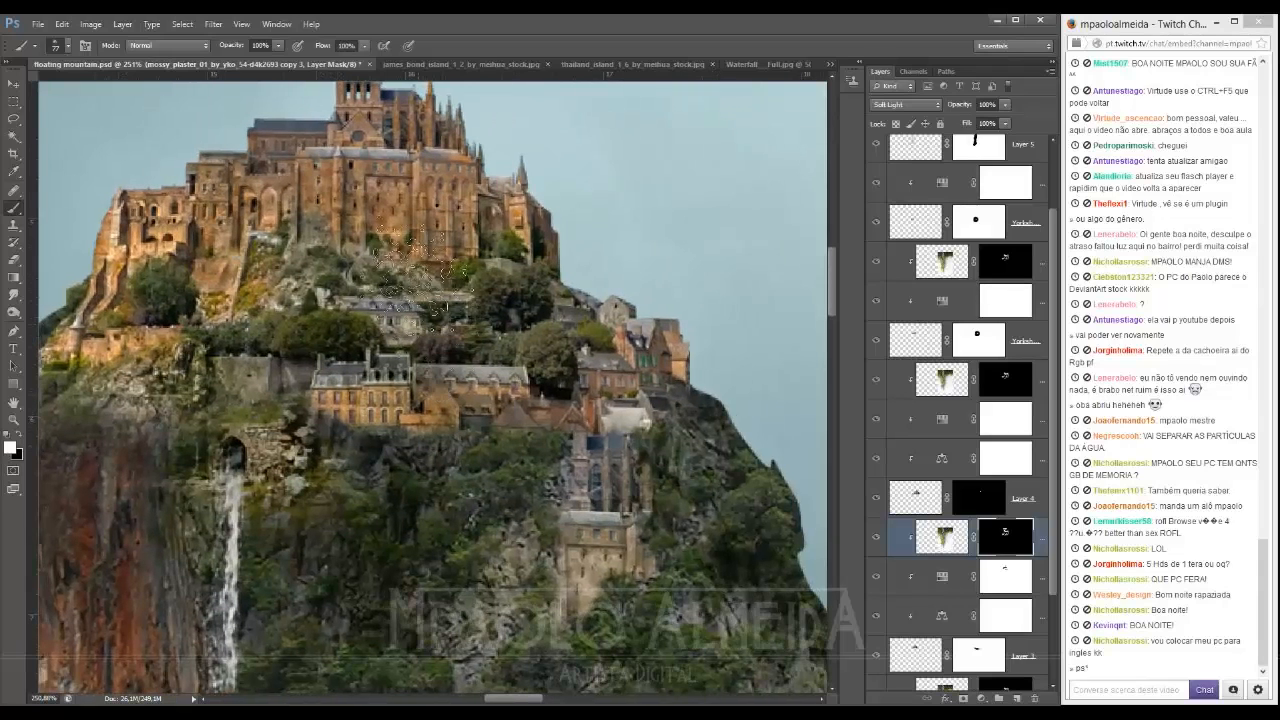
{"action": "left_click_drag", "start_coordinate": [606, 362], "coordinate": [654, 366]}
{"action": "left_click_drag", "start_coordinate": [545, 481], "coordinate": [608, 516]}
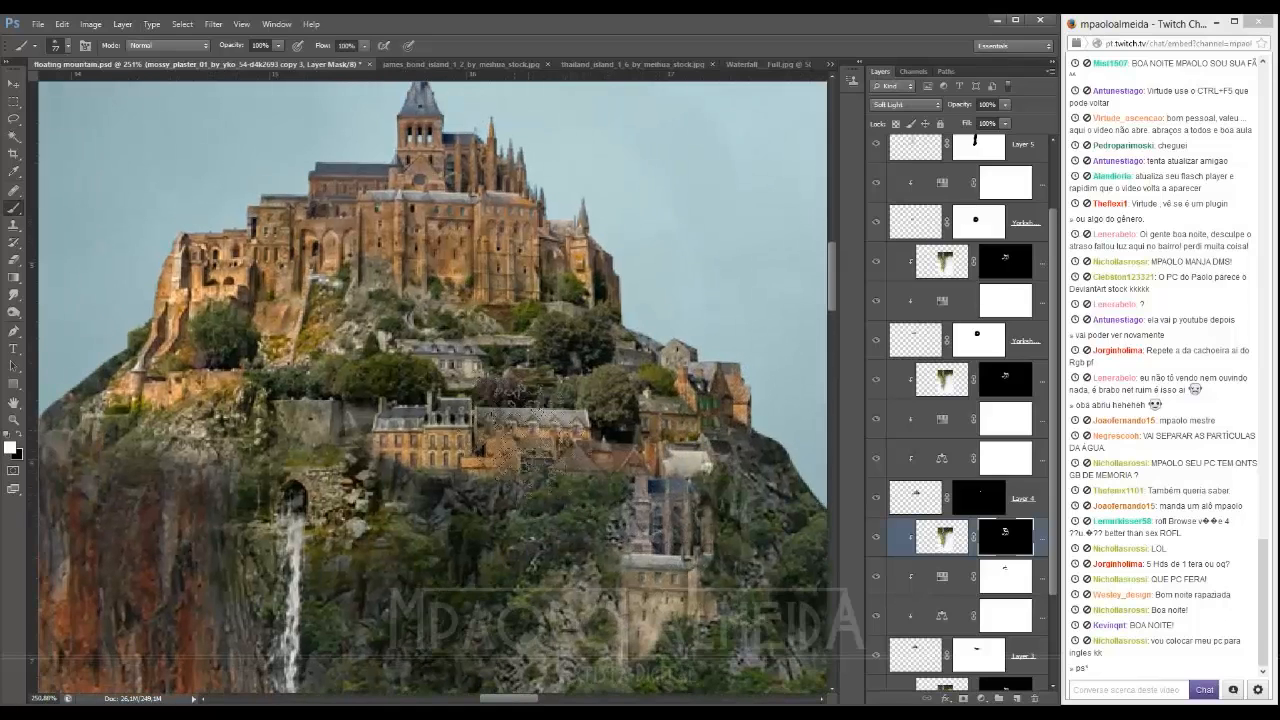
{"action": "left_click_drag", "start_coordinate": [290, 465], "coordinate": [395, 485]}
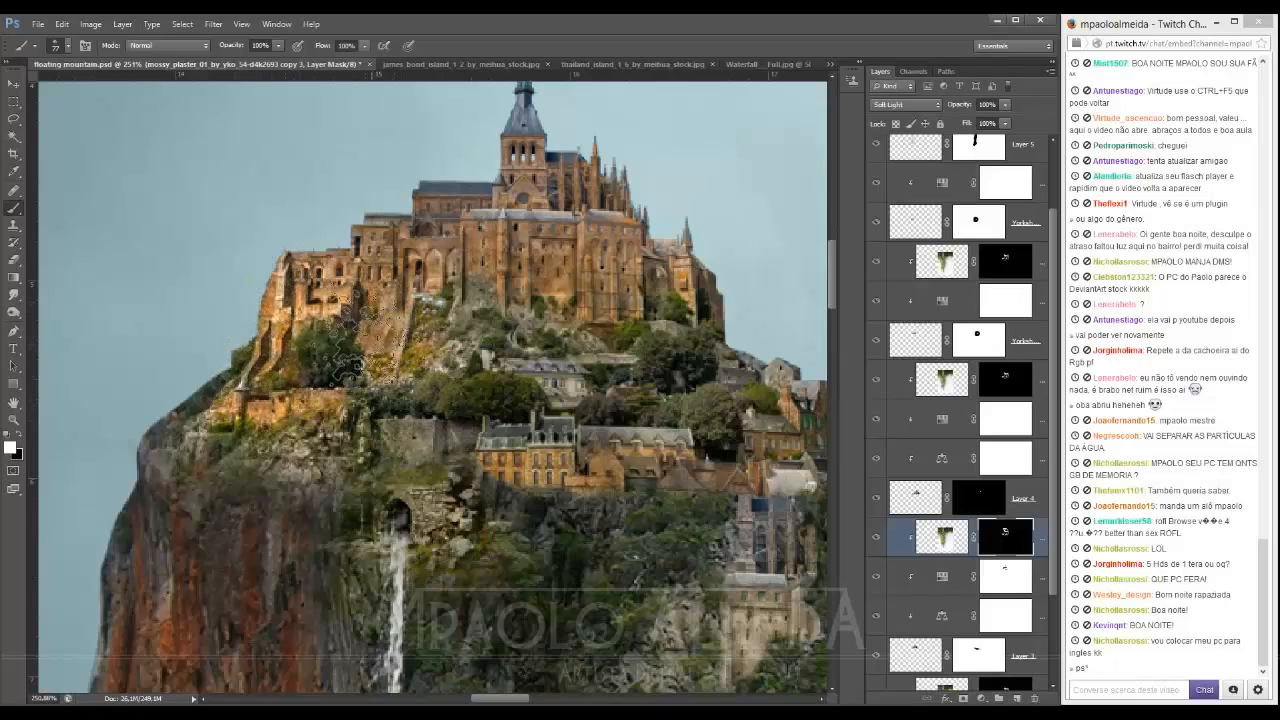
Step: Compare the castle and cliff with and without the active moss overlay by toggling its visibility, checking both close up and from afar
{"action": "key", "text": "ctrl+0"}
{"action": "scroll", "coordinate": [419, 270], "scroll_direction": "up", "scroll_amount": 5}
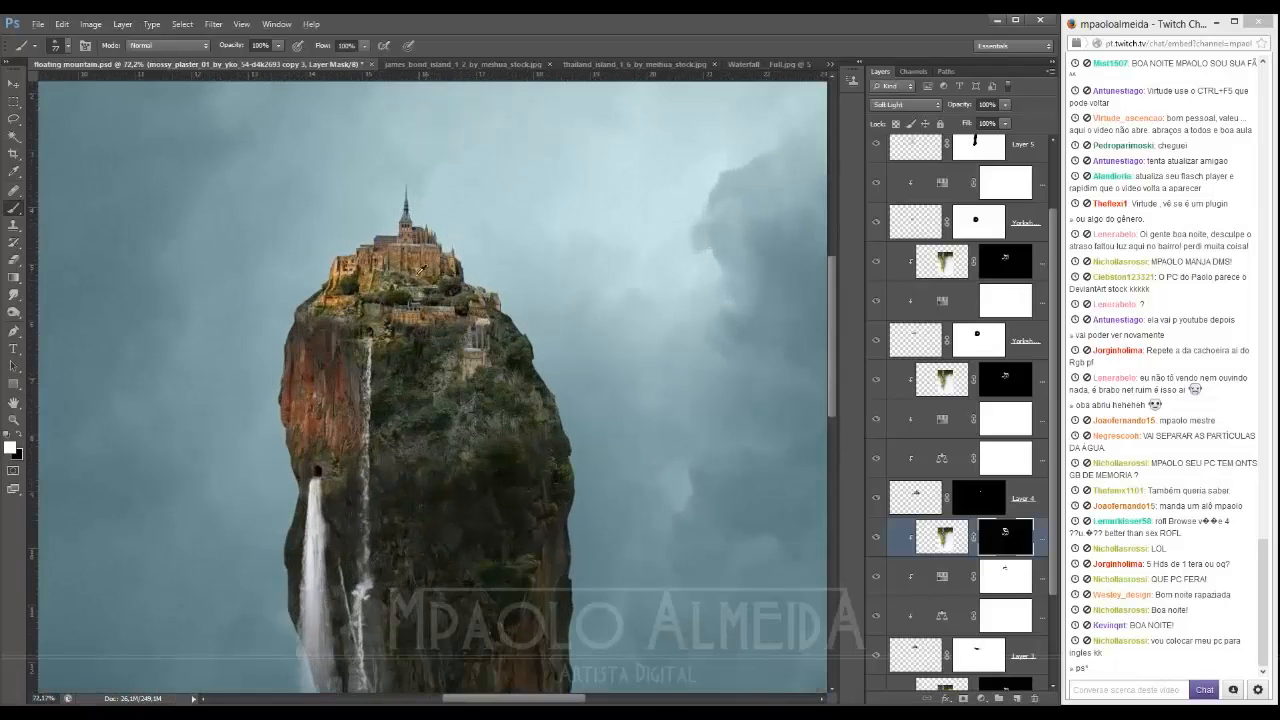
{"action": "scroll", "coordinate": [470, 278], "scroll_direction": "up", "scroll_amount": 3}
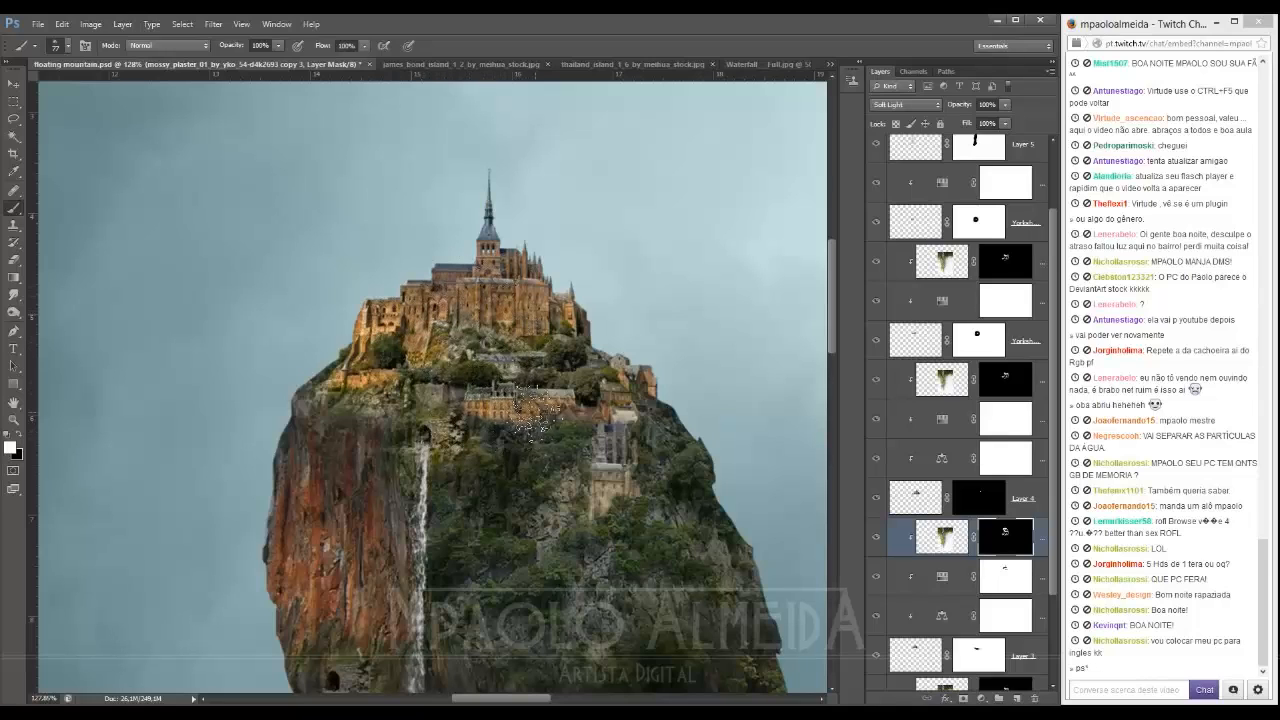
{"action": "scroll", "coordinate": [515, 428], "scroll_direction": "up", "scroll_amount": 3}
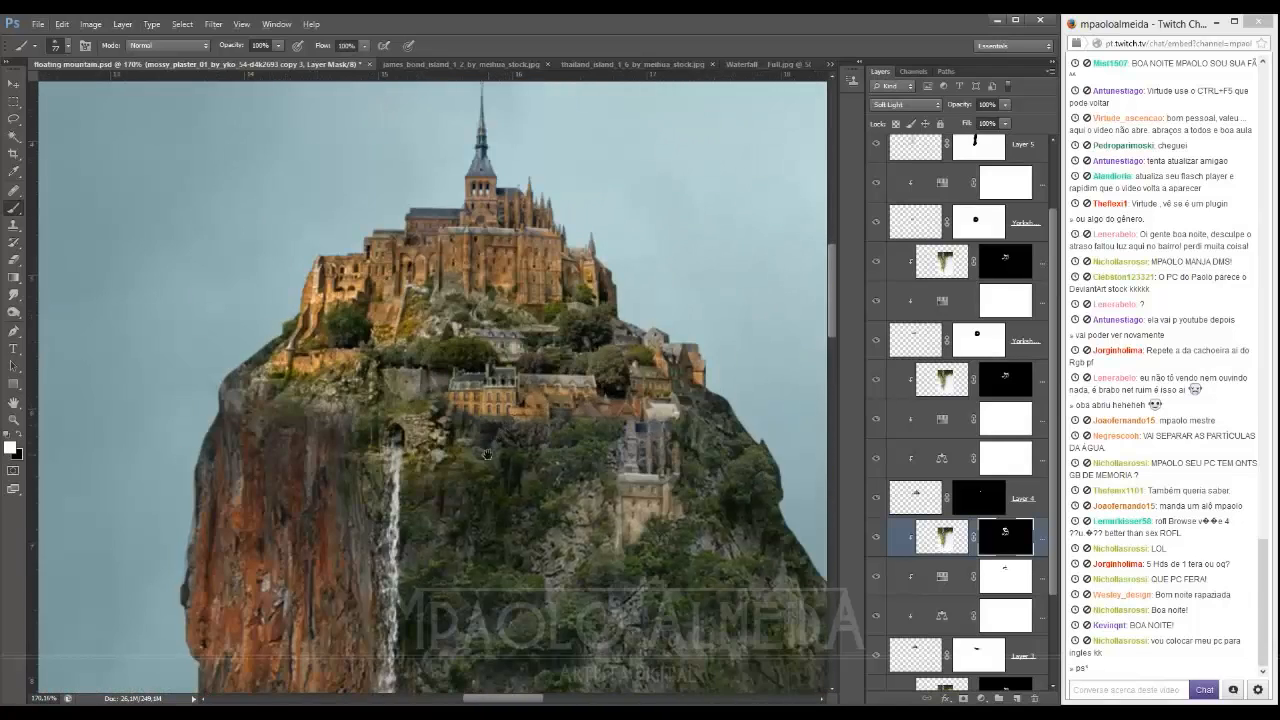
{"action": "scroll", "coordinate": [487, 455], "scroll_direction": "down", "scroll_amount": 1}
{"action": "left_click", "coordinate": [875, 540]}
{"action": "left_click", "coordinate": [875, 540]}
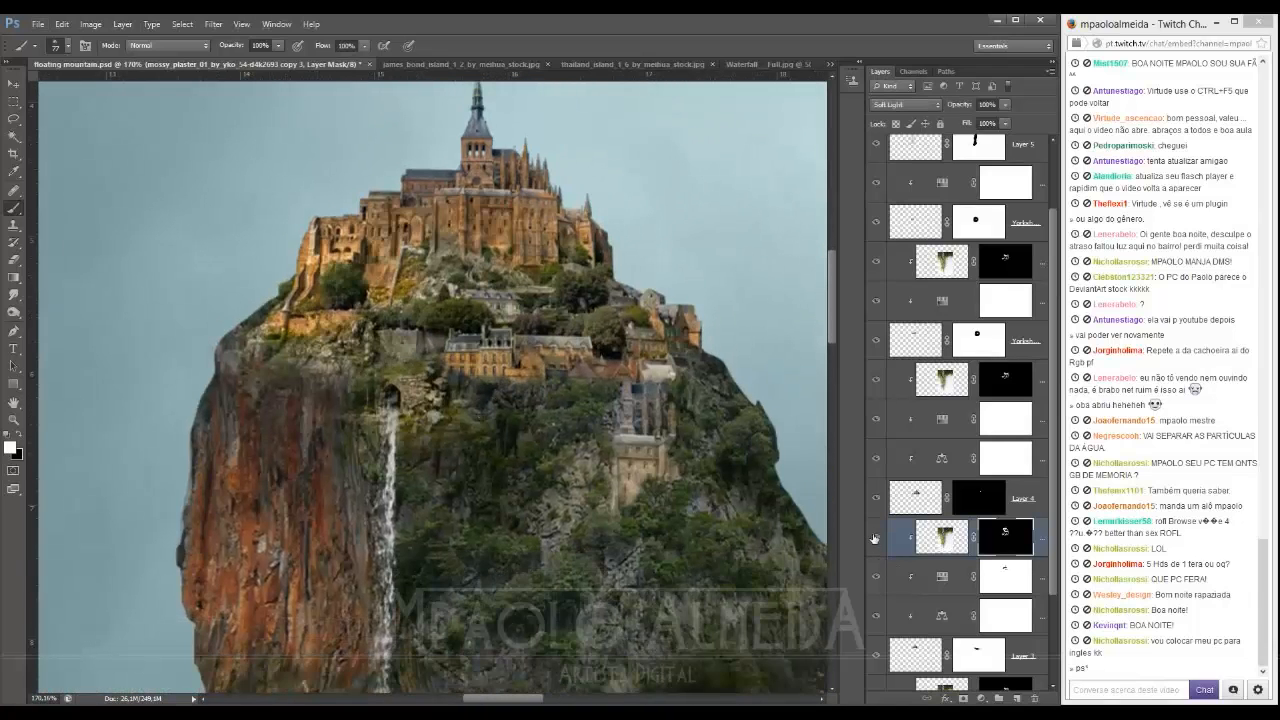
{"action": "left_click", "coordinate": [875, 540]}
{"action": "left_click", "coordinate": [875, 540]}
{"action": "left_click", "coordinate": [875, 540]}
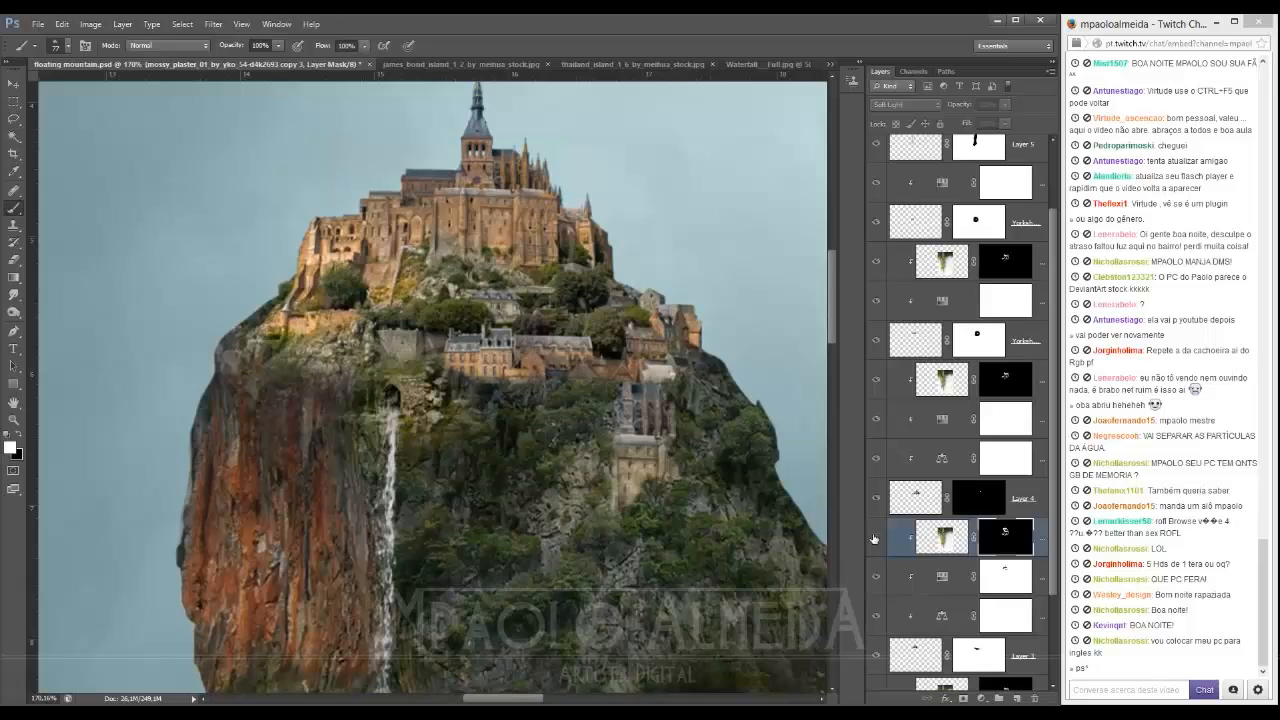
{"action": "left_click", "coordinate": [875, 540]}
{"action": "left_click", "coordinate": [875, 540]}
{"action": "left_click", "coordinate": [875, 540]}
{"action": "left_click", "coordinate": [875, 540]}
{"action": "left_click", "coordinate": [875, 540]}
{"action": "left_click", "coordinate": [935, 390]}
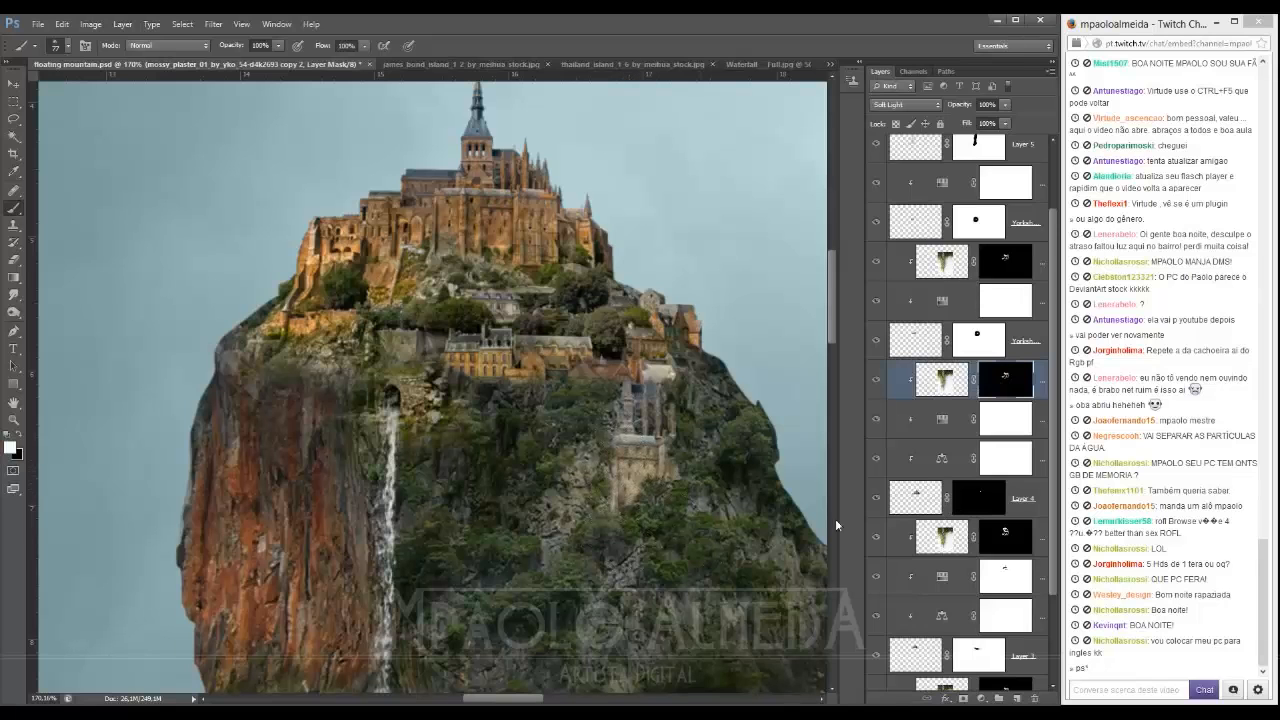
{"action": "key", "text": "ctrl+0"}
{"action": "scroll", "coordinate": [398, 420], "scroll_direction": "up", "scroll_amount": 10}
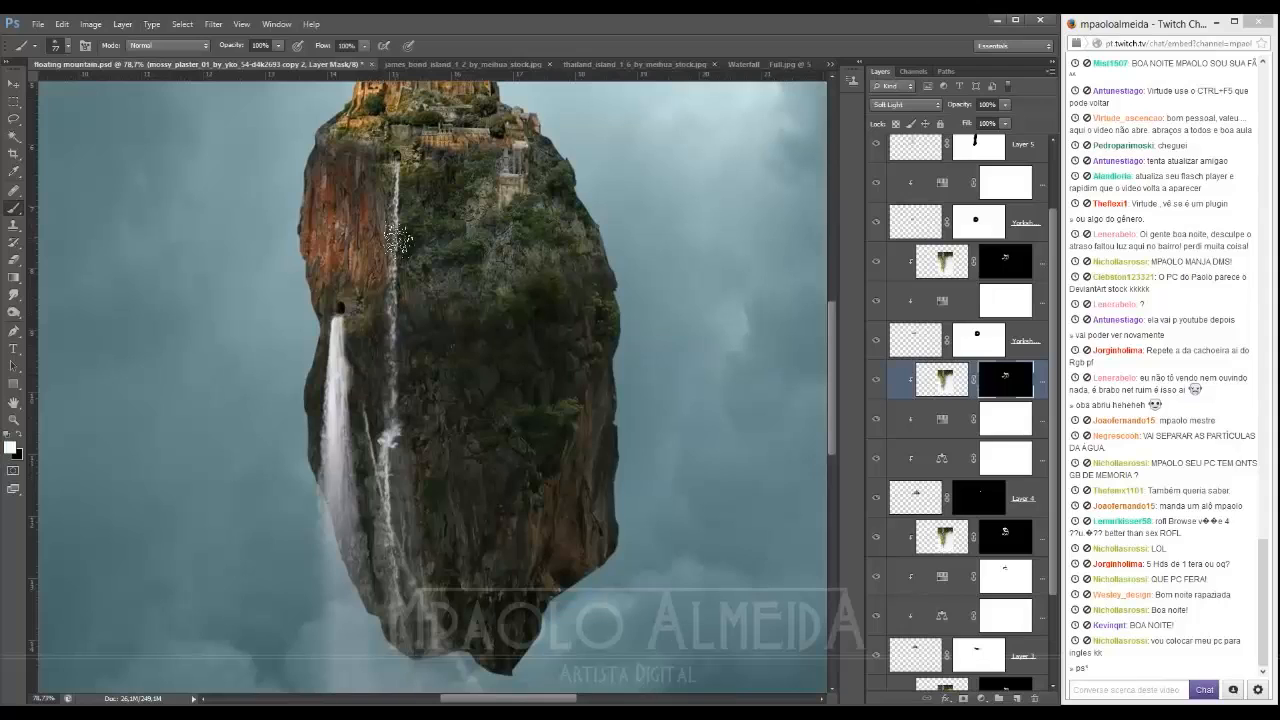
Step: Target Layer 5's mask and switch the brush to a soft round tip about 74 px wide
{"action": "scroll", "coordinate": [945, 280], "scroll_direction": "up", "scroll_amount": 2}
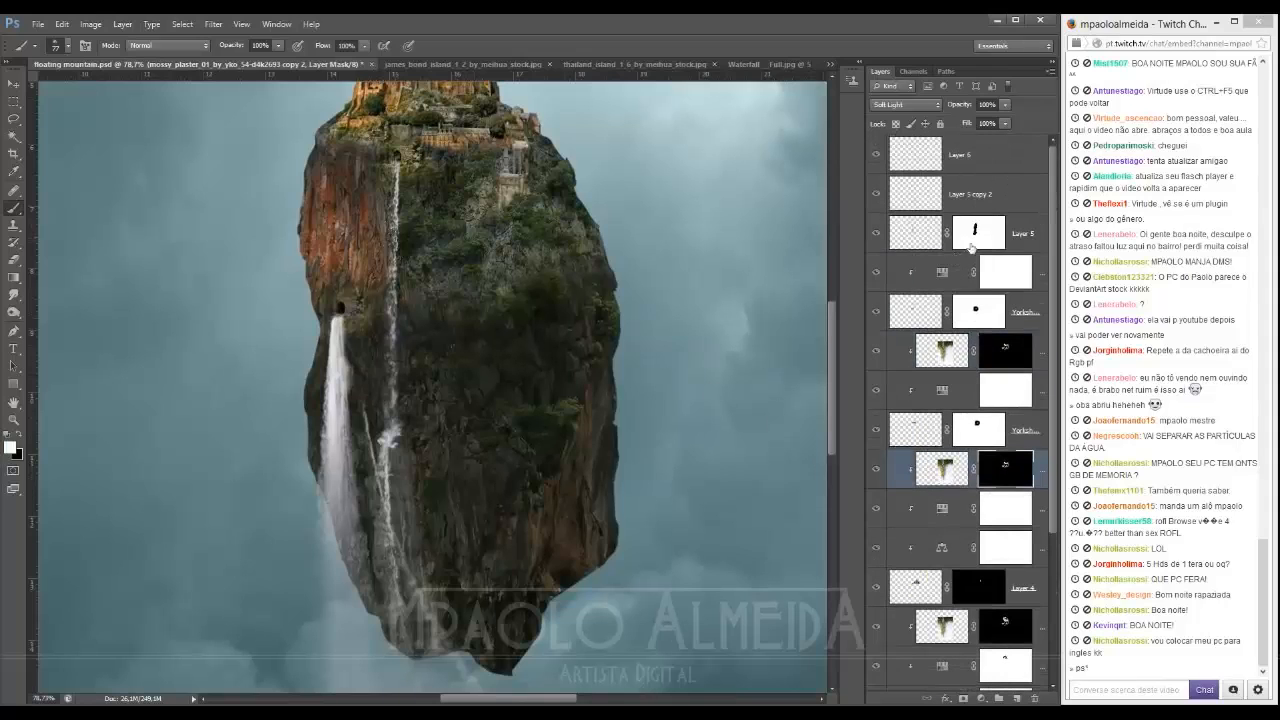
{"action": "left_click", "coordinate": [971, 245]}
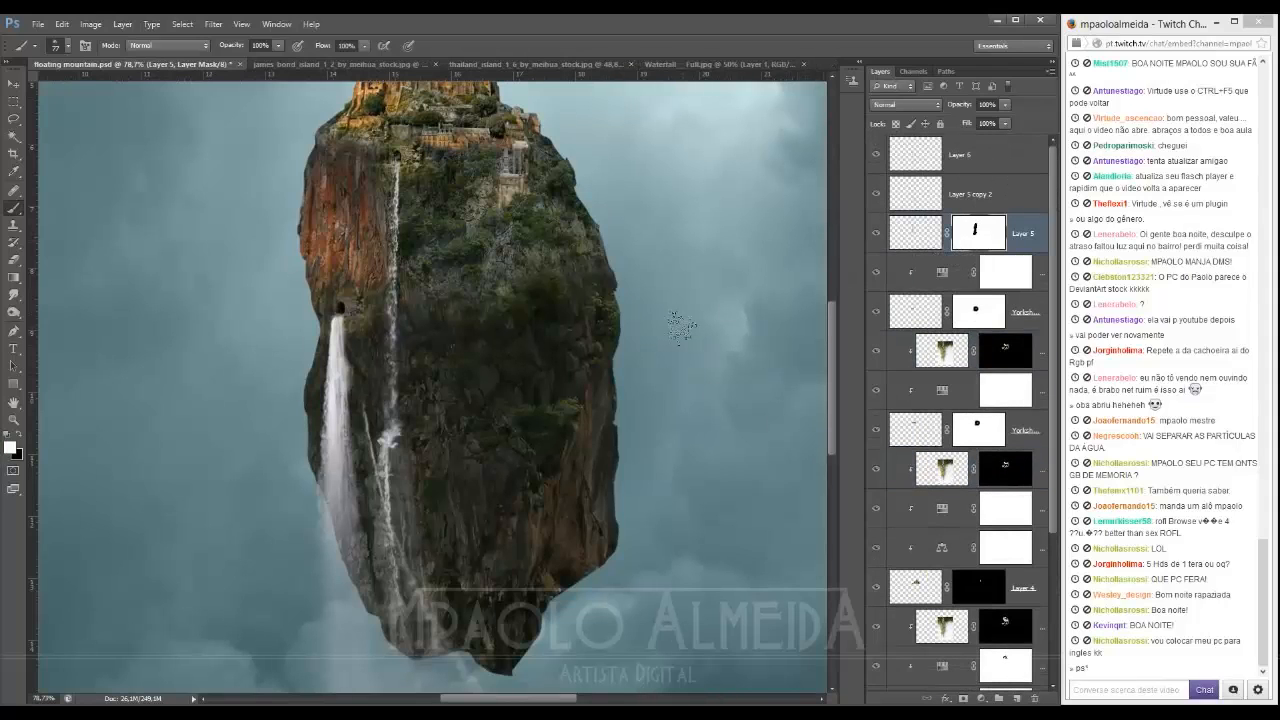
{"action": "right_click", "coordinate": [338, 428]}
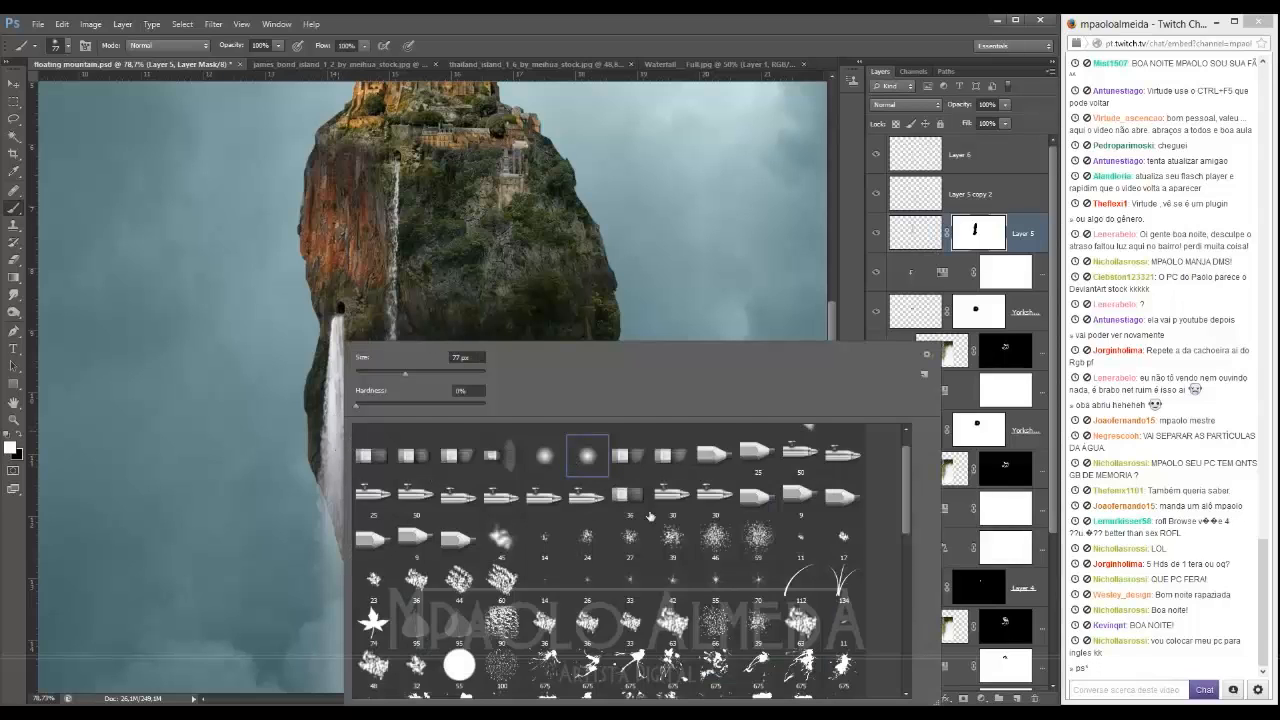
{"action": "scroll", "coordinate": [650, 516], "scroll_direction": "up", "scroll_amount": 1}
{"action": "left_click", "coordinate": [546, 447]}
{"action": "right_click", "coordinate": [258, 430], "text": "alt"}
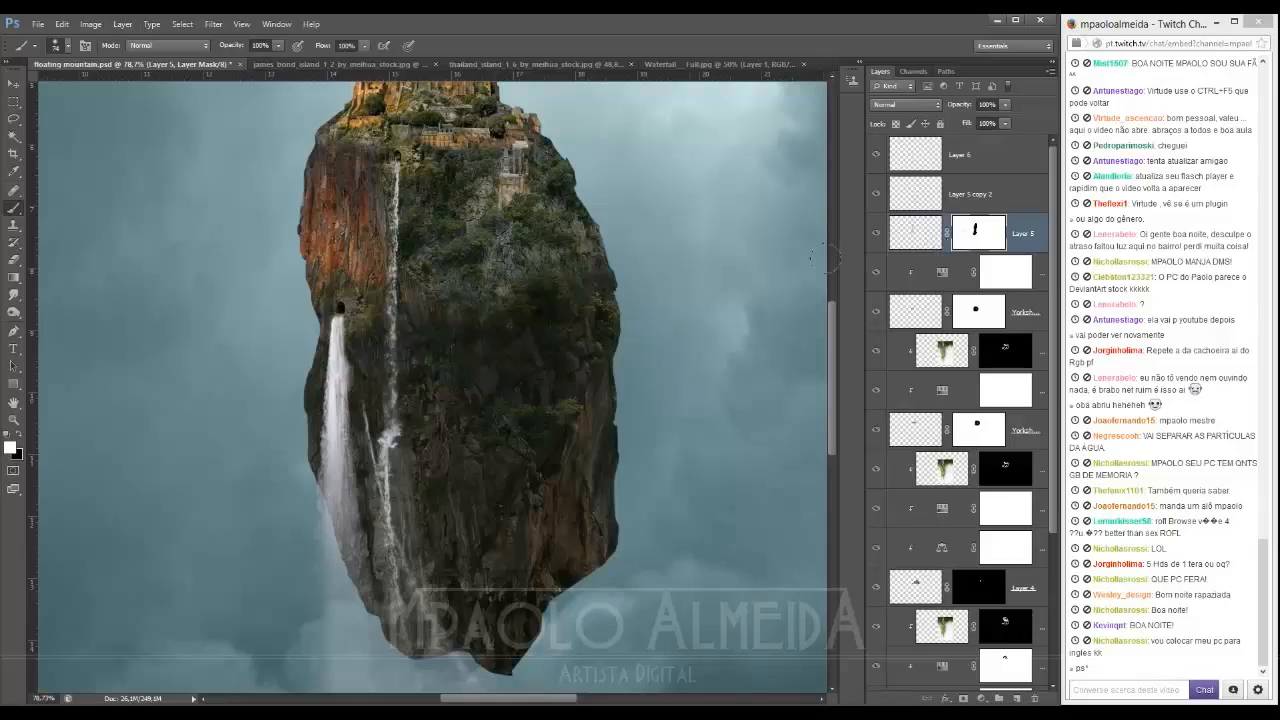
{"action": "left_click_drag", "start_coordinate": [307, 402], "coordinate": [309, 380]}
Step: Identify the lower waterfall's layer by toggling the top layers' visibility, and add a layer mask to Layer 6
{"action": "left_click", "coordinate": [873, 196]}
{"action": "left_click", "coordinate": [873, 196]}
{"action": "left_click", "coordinate": [876, 155]}
{"action": "left_click", "coordinate": [876, 155]}
{"action": "left_click", "coordinate": [958, 146]}
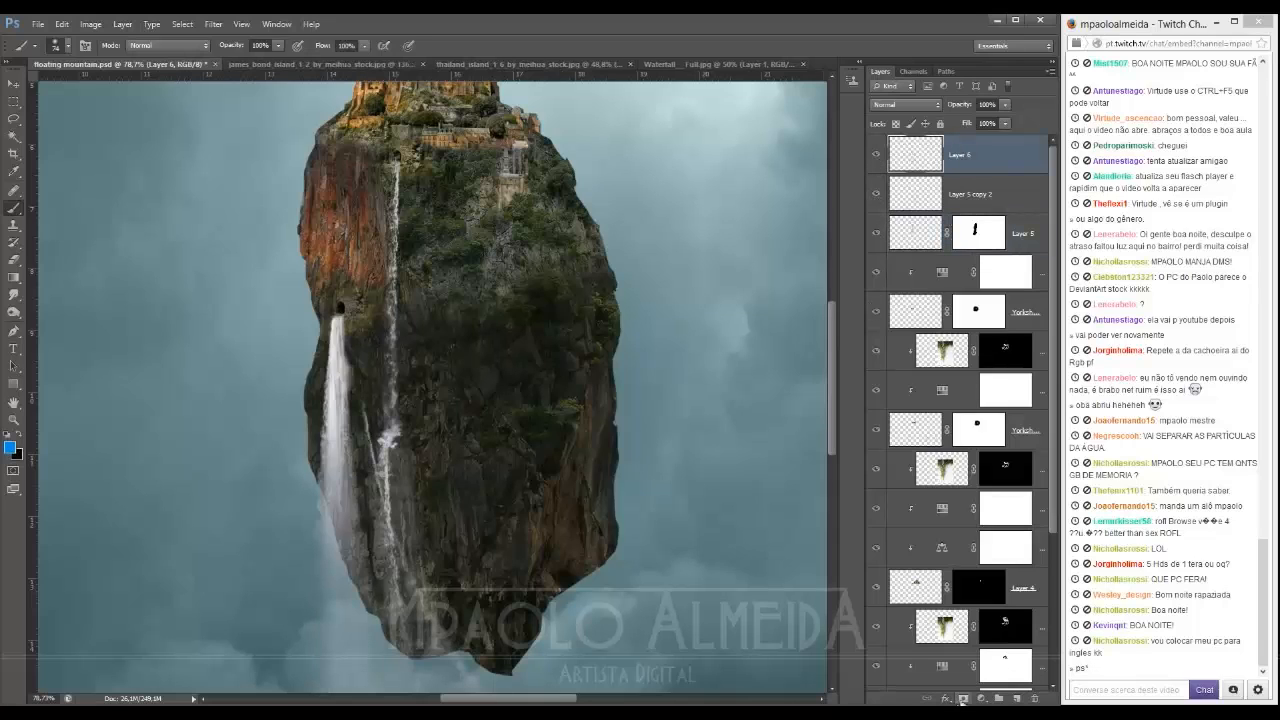
{"action": "left_click", "coordinate": [961, 699]}
Step: Paint black on Layer 6's mask with a soft brush to thin the lower tunnel's waterfall and remove its side streams
{"action": "left_click_drag", "start_coordinate": [392, 500], "coordinate": [457, 665]}
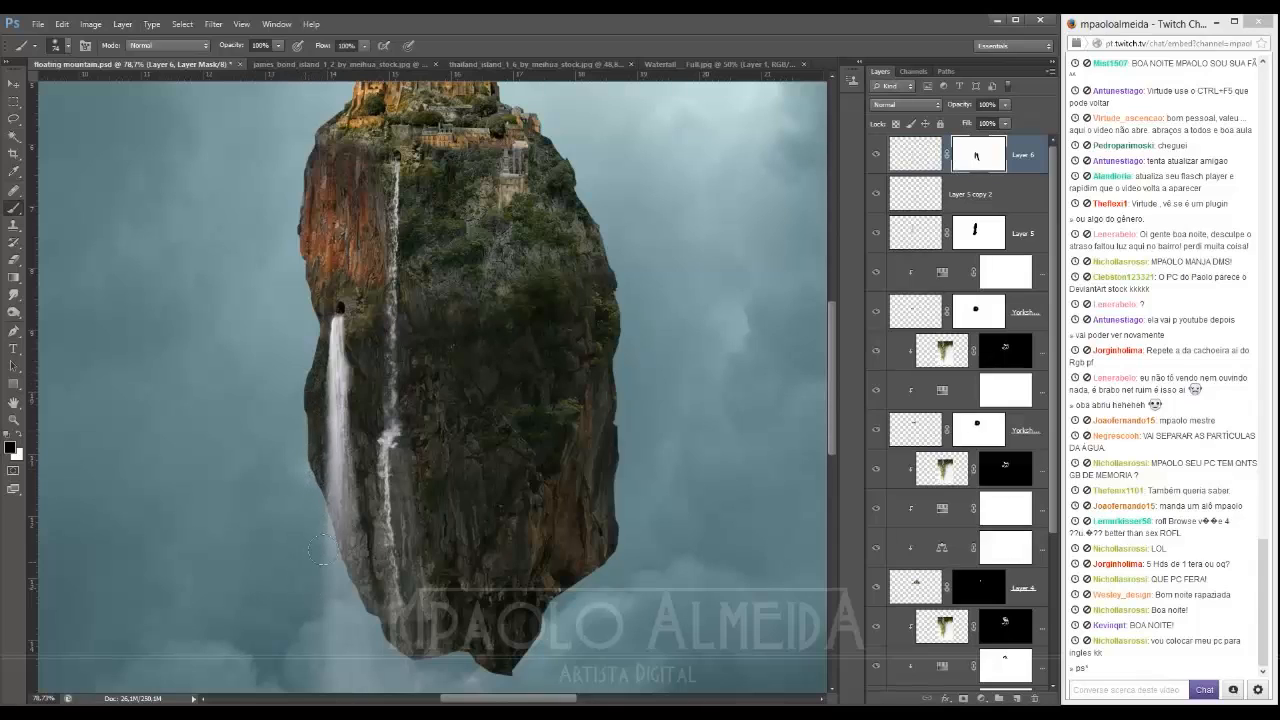
{"action": "left_click_drag", "start_coordinate": [375, 494], "coordinate": [389, 493]}
{"action": "mouse_move", "coordinate": [366, 394]}
{"action": "left_mouse_down"}
{"action": "mouse_move", "coordinate": [364, 354]}
{"action": "mouse_move", "coordinate": [371, 460]}
{"action": "left_mouse_up"}
{"action": "mouse_move", "coordinate": [362, 391]}
{"action": "left_mouse_down"}
{"action": "mouse_move", "coordinate": [368, 536]}
{"action": "mouse_move", "coordinate": [371, 498]}
{"action": "mouse_move", "coordinate": [388, 608]}
{"action": "left_mouse_up"}
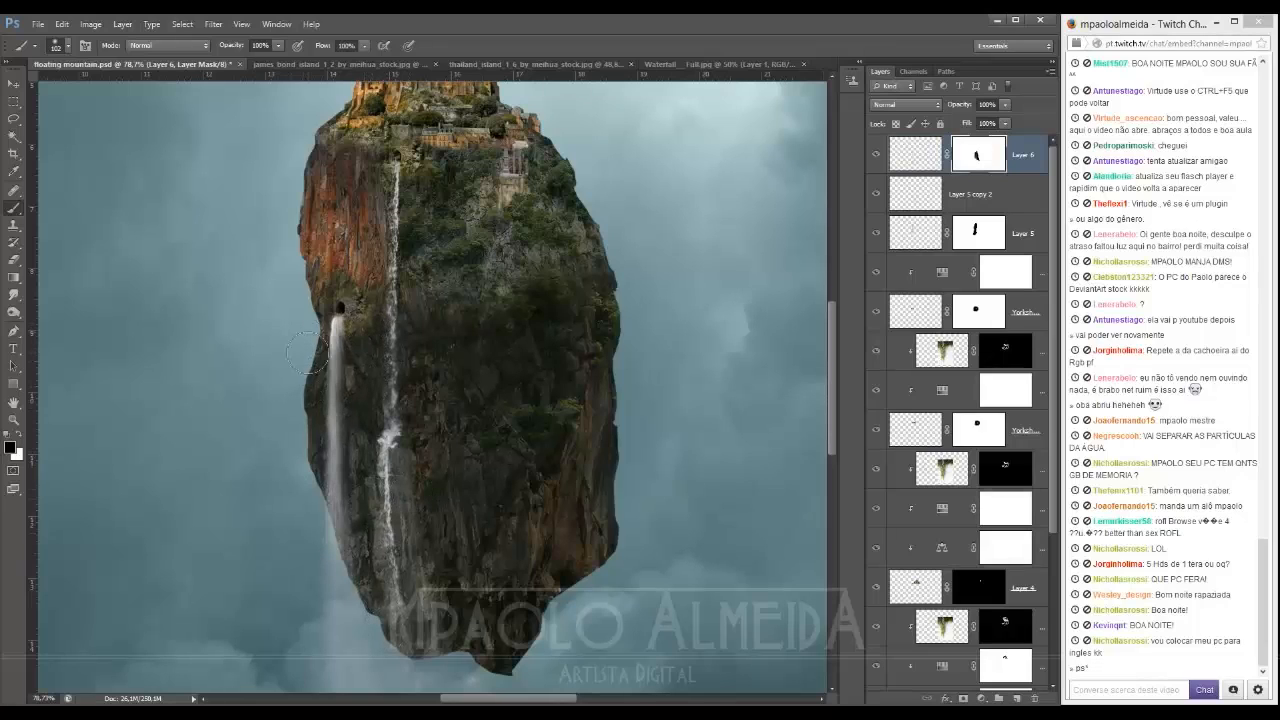
{"action": "mouse_move", "coordinate": [334, 307]}
{"action": "left_mouse_down"}
{"action": "mouse_move", "coordinate": [362, 428]}
{"action": "mouse_move", "coordinate": [357, 525]}
{"action": "mouse_move", "coordinate": [364, 504]}
{"action": "left_mouse_up"}
{"action": "mouse_move", "coordinate": [411, 448]}
{"action": "left_mouse_down"}
{"action": "mouse_move", "coordinate": [461, 446]}
{"action": "mouse_move", "coordinate": [407, 430]}
{"action": "left_mouse_up"}
Step: Refine the lower waterfall's edges on Layer 6's mask with a large and a small soft brush
{"action": "key", "text": "x"}
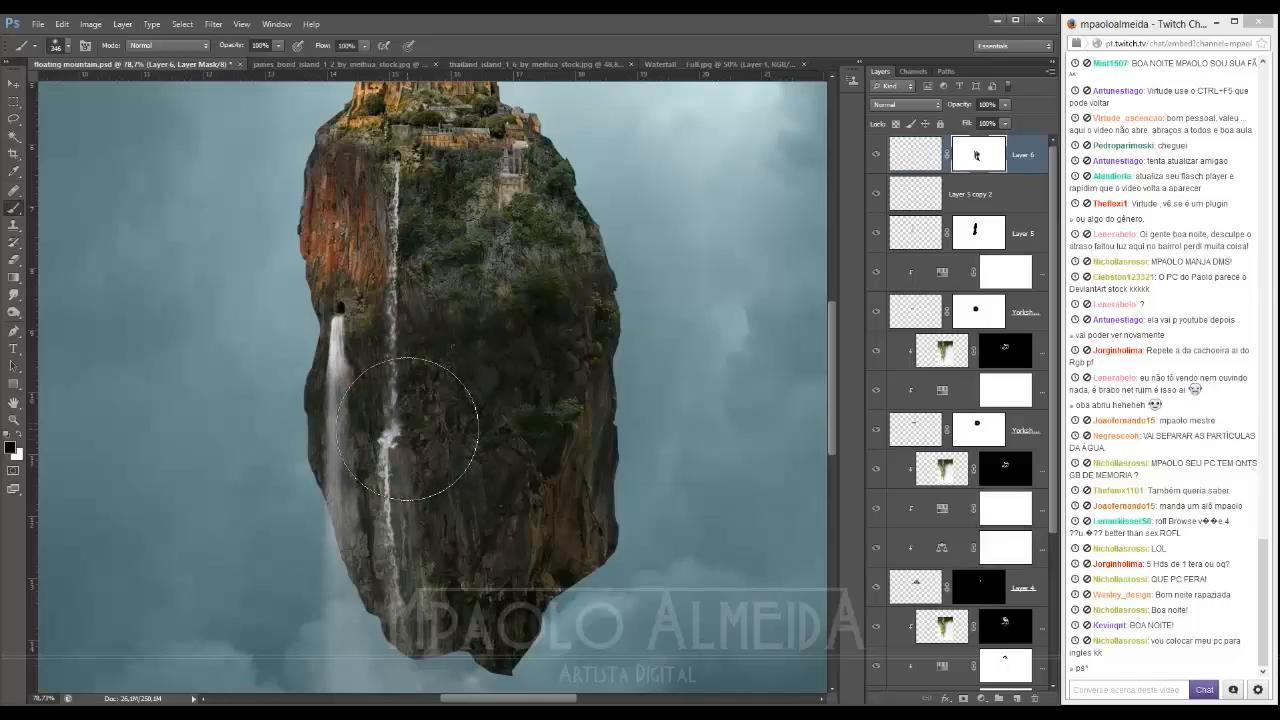
{"action": "left_click", "coordinate": [259, 464]}
{"action": "scroll", "coordinate": [203, 407], "scroll_direction": "down", "scroll_amount": 2}
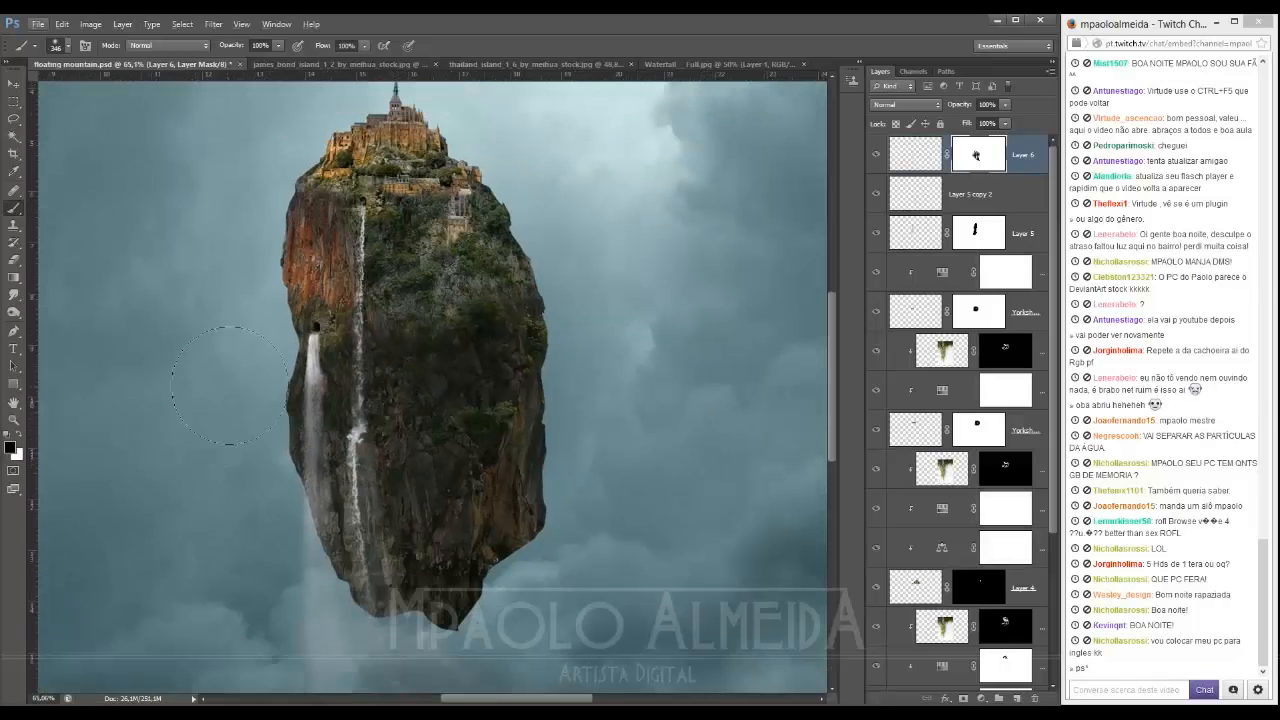
{"action": "left_click_drag", "start_coordinate": [251, 366], "coordinate": [234, 374]}
{"action": "scroll", "coordinate": [266, 346], "scroll_direction": "up", "scroll_amount": 4}
{"action": "mouse_move", "coordinate": [352, 368]}
{"action": "left_mouse_down"}
{"action": "mouse_move", "coordinate": [335, 373]}
{"action": "mouse_move", "coordinate": [361, 437]}
{"action": "left_mouse_up"}
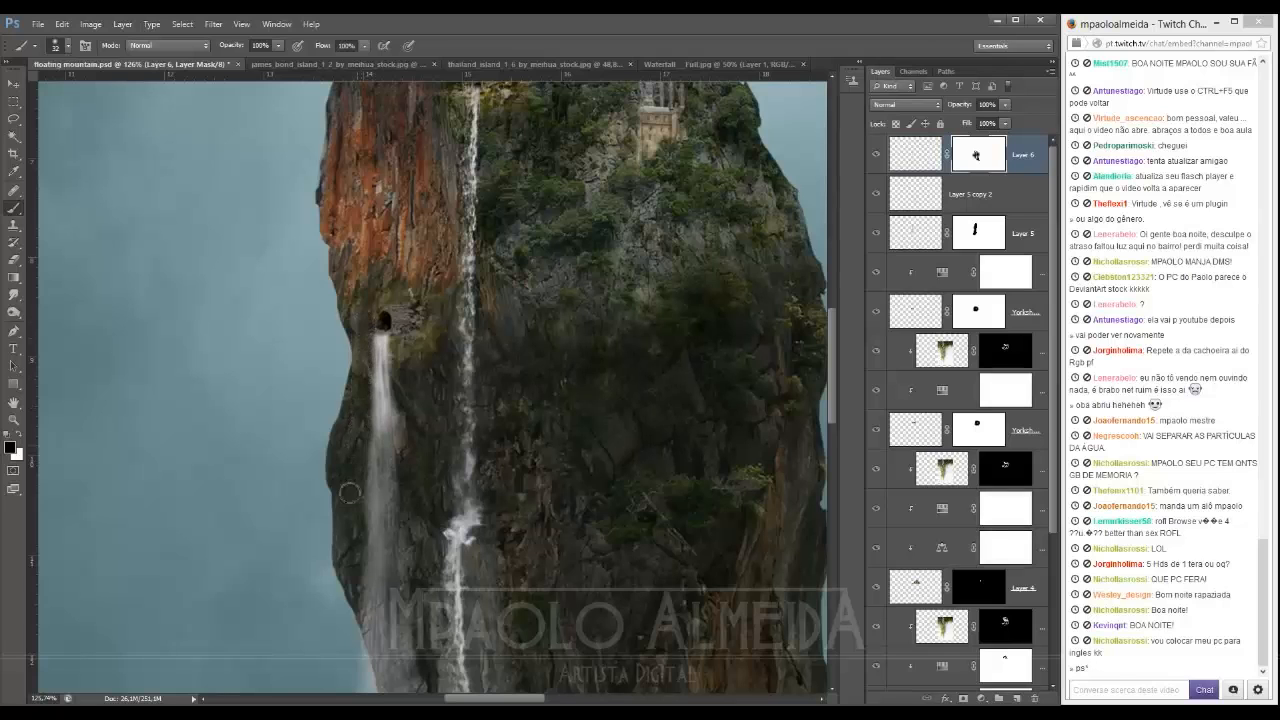
{"action": "scroll", "coordinate": [349, 492], "scroll_direction": "down", "scroll_amount": 5}
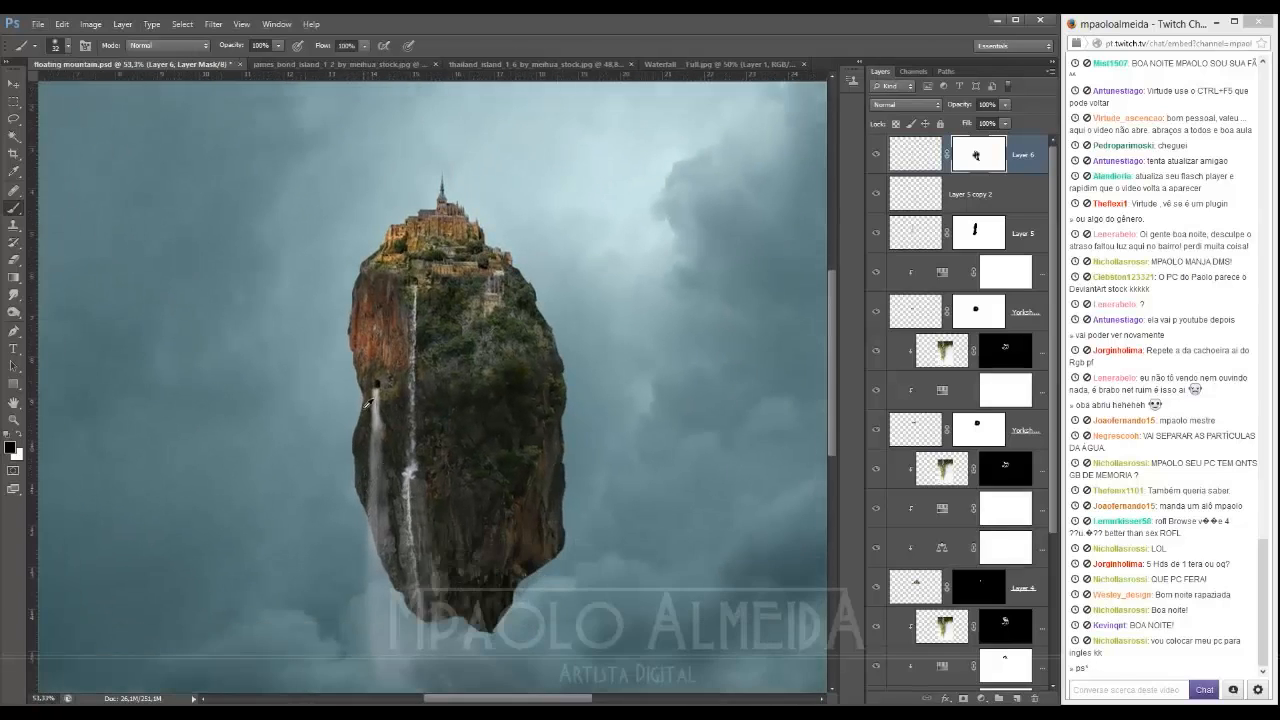
Step: Reshape the stream below the tunnel on Layer 6's mask, alternating white and black with soft brushes of different sizes
{"action": "scroll", "coordinate": [367, 402], "scroll_direction": "up", "scroll_amount": 3}
{"action": "key", "text": "x"}
{"action": "key", "text": "x"}
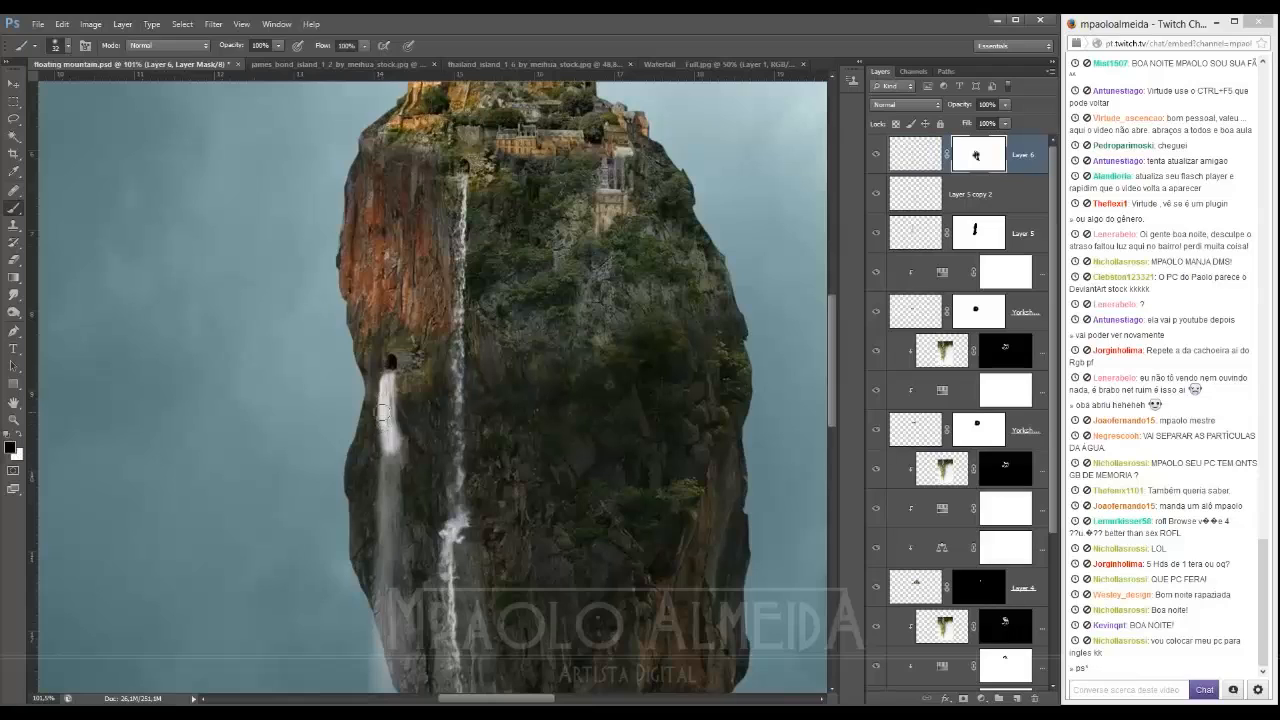
{"action": "mouse_move", "coordinate": [386, 408]}
{"action": "left_mouse_down"}
{"action": "mouse_move", "coordinate": [374, 521]}
{"action": "mouse_move", "coordinate": [372, 401]}
{"action": "mouse_move", "coordinate": [369, 586]}
{"action": "mouse_move", "coordinate": [382, 517]}
{"action": "mouse_move", "coordinate": [391, 577]}
{"action": "mouse_move", "coordinate": [395, 522]}
{"action": "mouse_move", "coordinate": [418, 597]}
{"action": "mouse_move", "coordinate": [502, 595]}
{"action": "mouse_move", "coordinate": [292, 543]}
{"action": "mouse_move", "coordinate": [281, 462]}
{"action": "mouse_move", "coordinate": [319, 427]}
{"action": "left_mouse_up"}
{"action": "key", "text": "x"}
{"action": "right_click", "coordinate": [371, 586], "text": "alt"}
{"action": "key", "text": "x"}
{"action": "right_click", "coordinate": [319, 427], "text": "alt"}
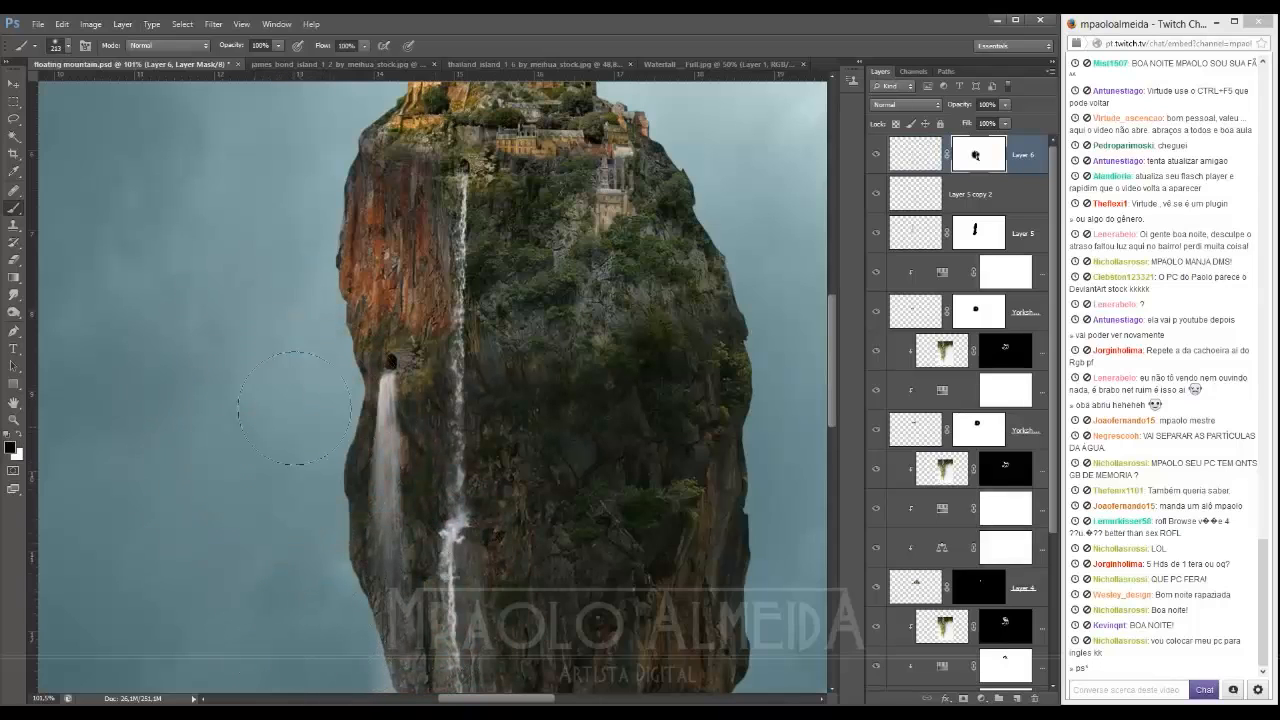
{"action": "key", "text": "x"}
Step: Examine the reshaped waterfall and the whole floating mountain at several magnifications
{"action": "scroll", "coordinate": [452, 335], "scroll_direction": "down", "scroll_amount": 2}
{"action": "scroll", "coordinate": [452, 335], "scroll_direction": "down", "scroll_amount": 4}
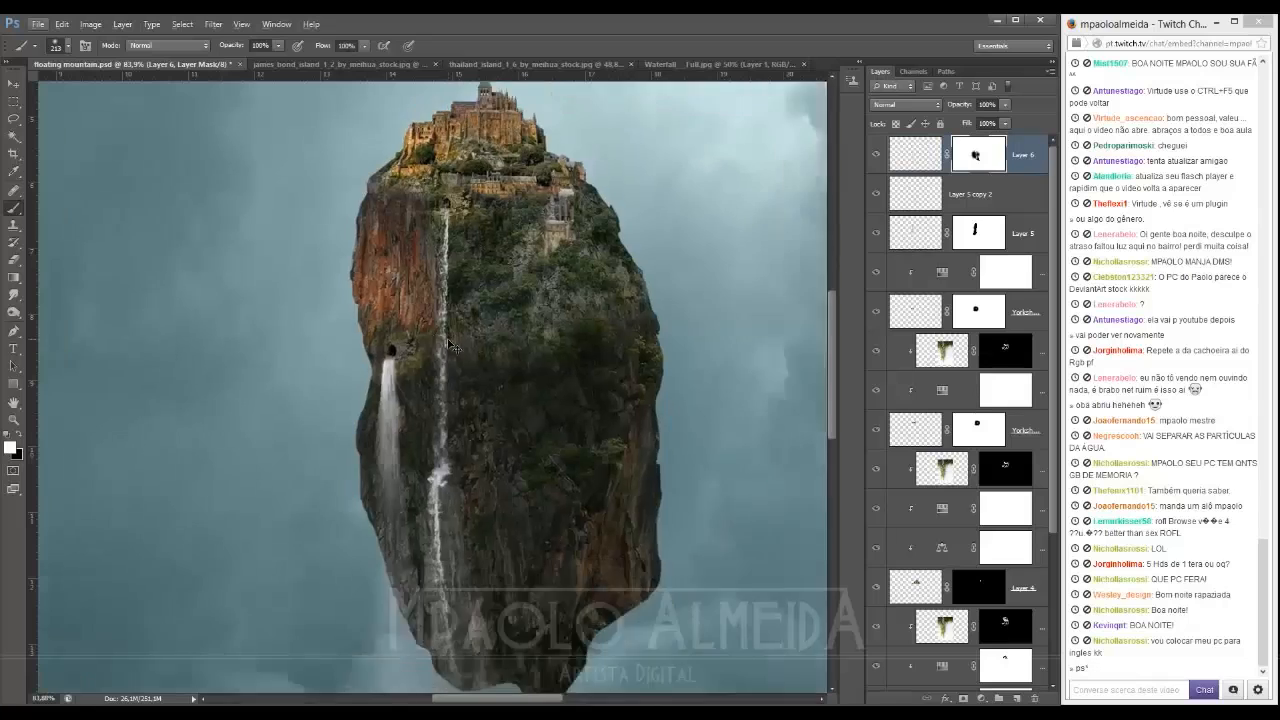
{"action": "scroll", "coordinate": [442, 380], "scroll_direction": "up", "scroll_amount": 4}
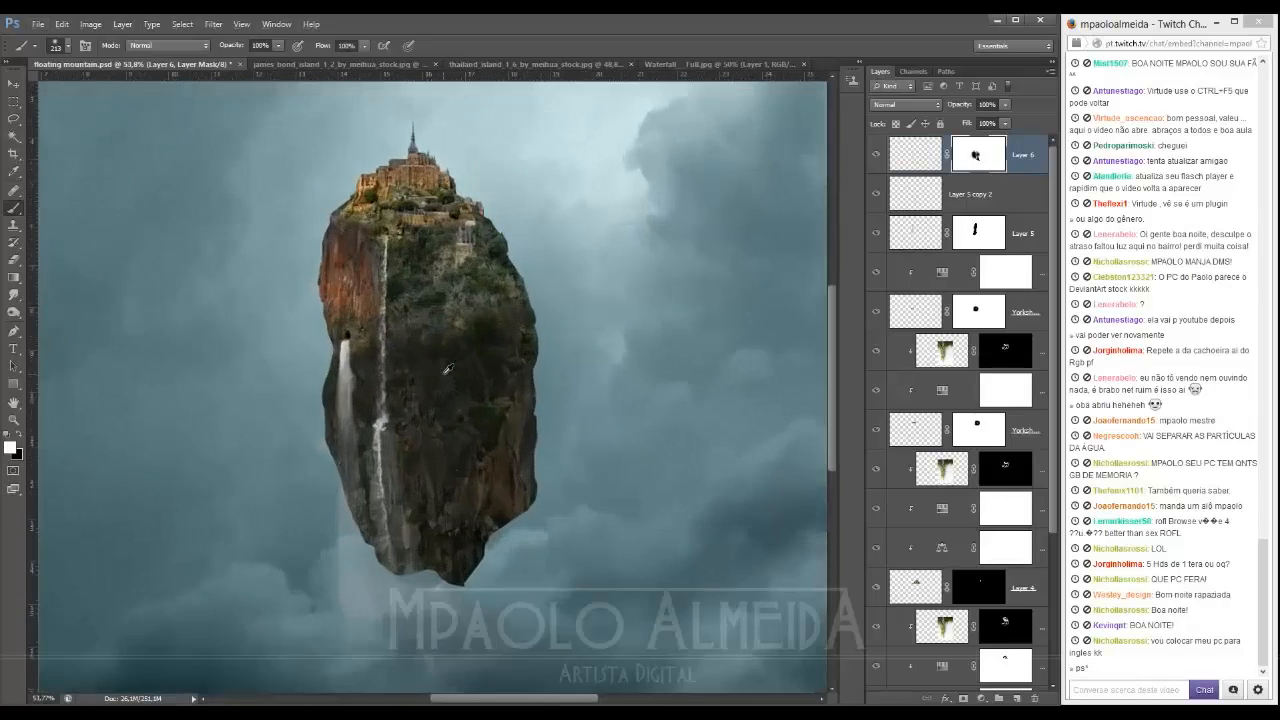
{"action": "scroll", "coordinate": [442, 380], "scroll_direction": "down", "scroll_amount": 2}
{"action": "left_click_drag", "start_coordinate": [411, 287], "coordinate": [507, 413]}
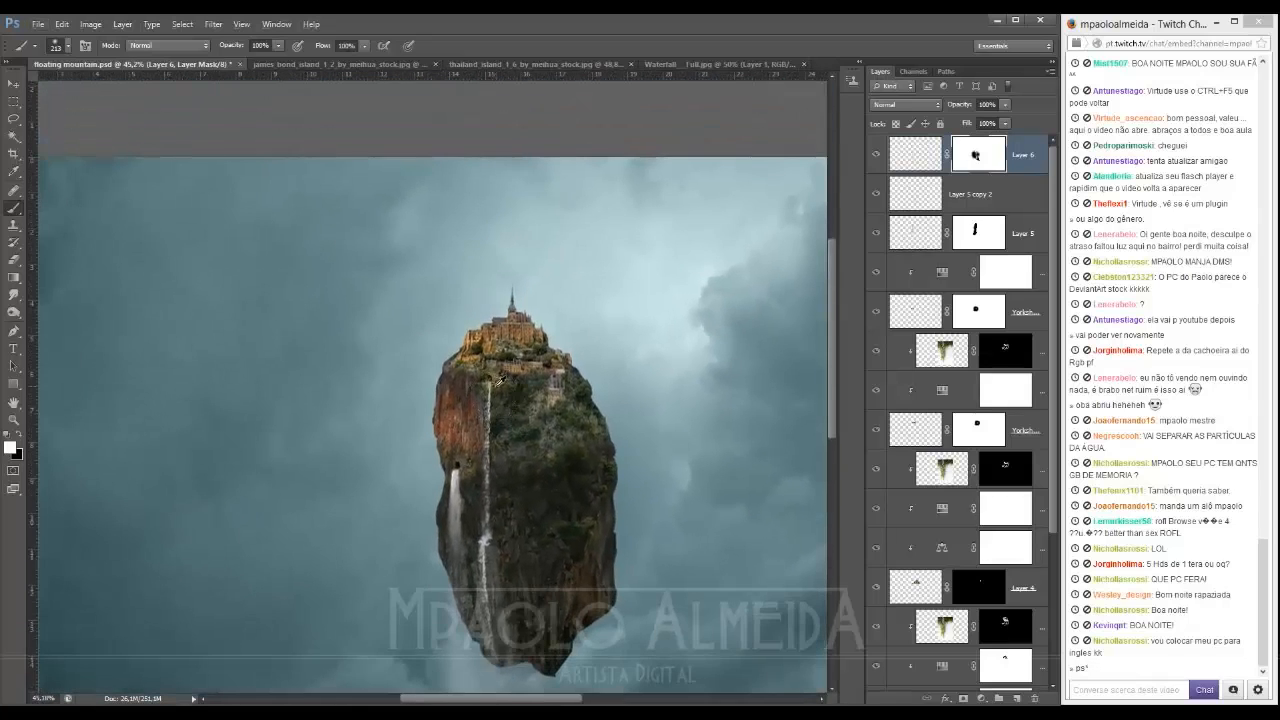
{"action": "scroll", "coordinate": [494, 381], "scroll_direction": "up", "scroll_amount": 5}
{"action": "scroll", "coordinate": [472, 430], "scroll_direction": "up", "scroll_amount": 2}
{"action": "left_click_drag", "start_coordinate": [476, 368], "coordinate": [457, 321]}
{"action": "scroll", "coordinate": [459, 325], "scroll_direction": "down", "scroll_amount": 4}
{"action": "key", "text": "alt"}
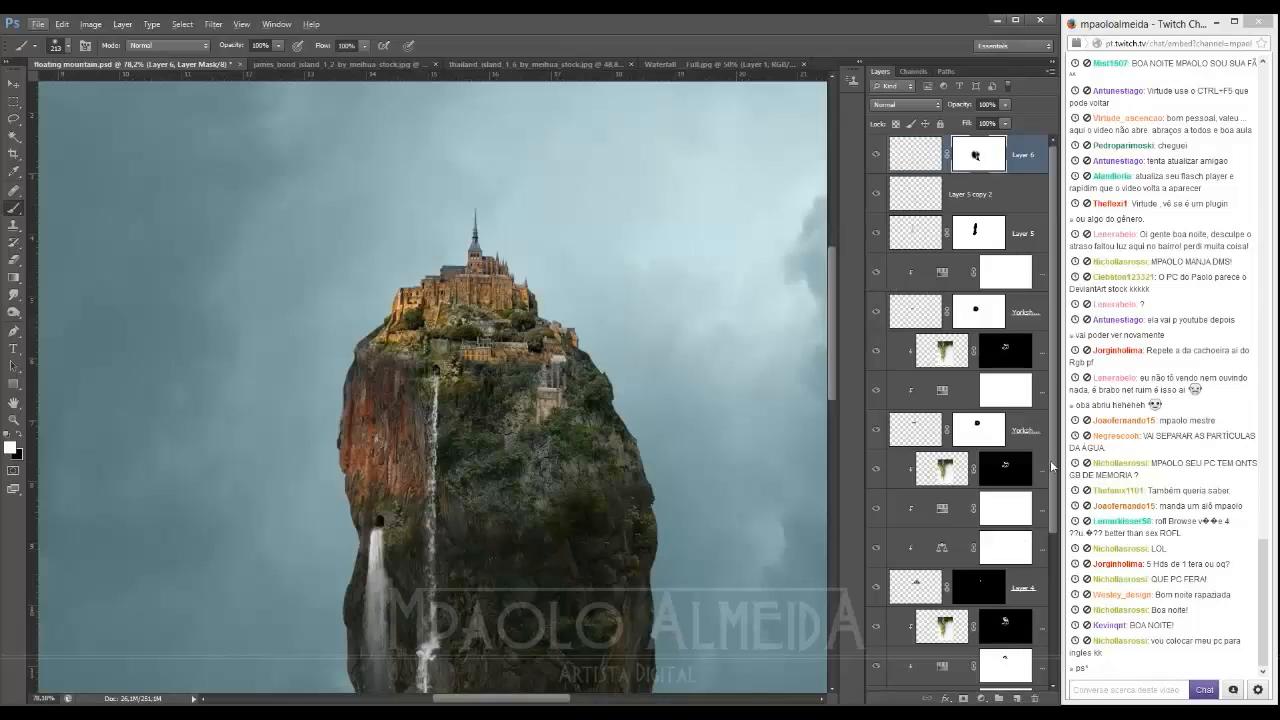
Step: Duplicate the mad_sky_4 layer and move the copy to the top of the layer stack
{"action": "scroll", "coordinate": [1051, 466], "scroll_direction": "down", "scroll_amount": 5}
{"action": "left_click", "coordinate": [973, 634]}
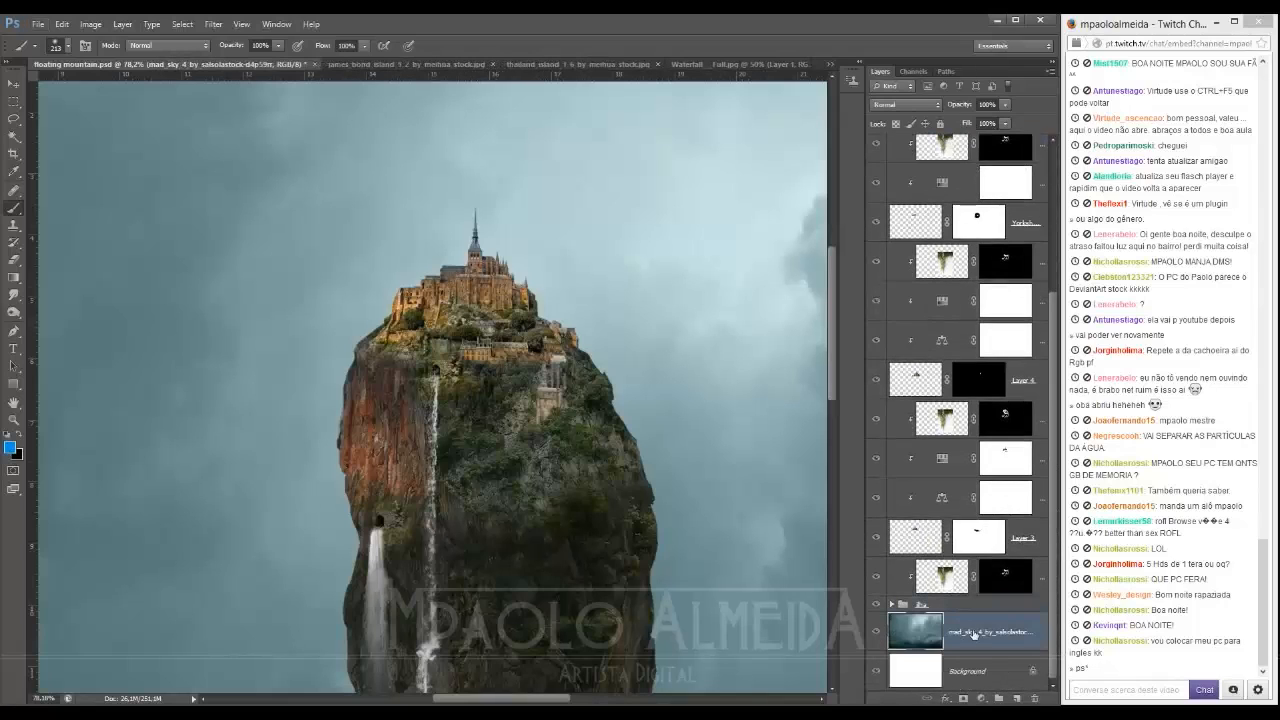
{"action": "key", "text": "ctrl+j"}
{"action": "left_click_drag", "start_coordinate": [971, 634], "coordinate": [966, 145]}
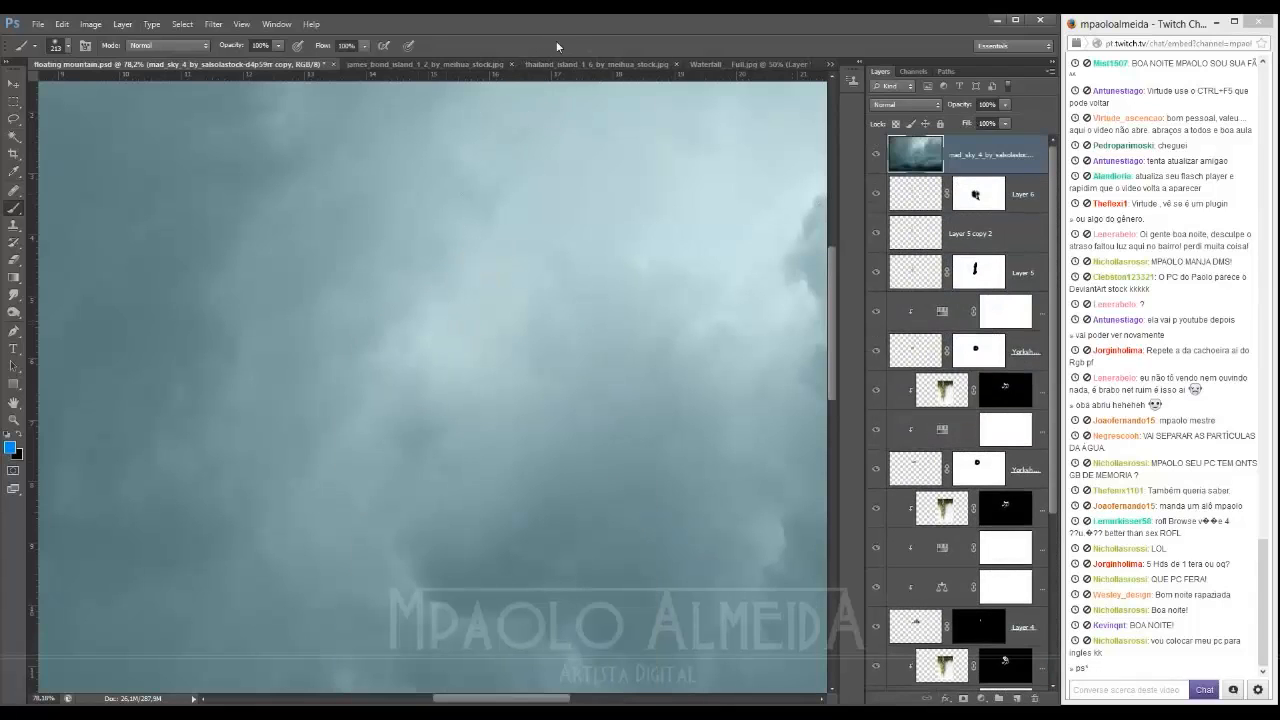
{"action": "key", "text": "ctrl+0"}
{"action": "scroll", "coordinate": [499, 283], "scroll_direction": "up", "scroll_amount": 4}
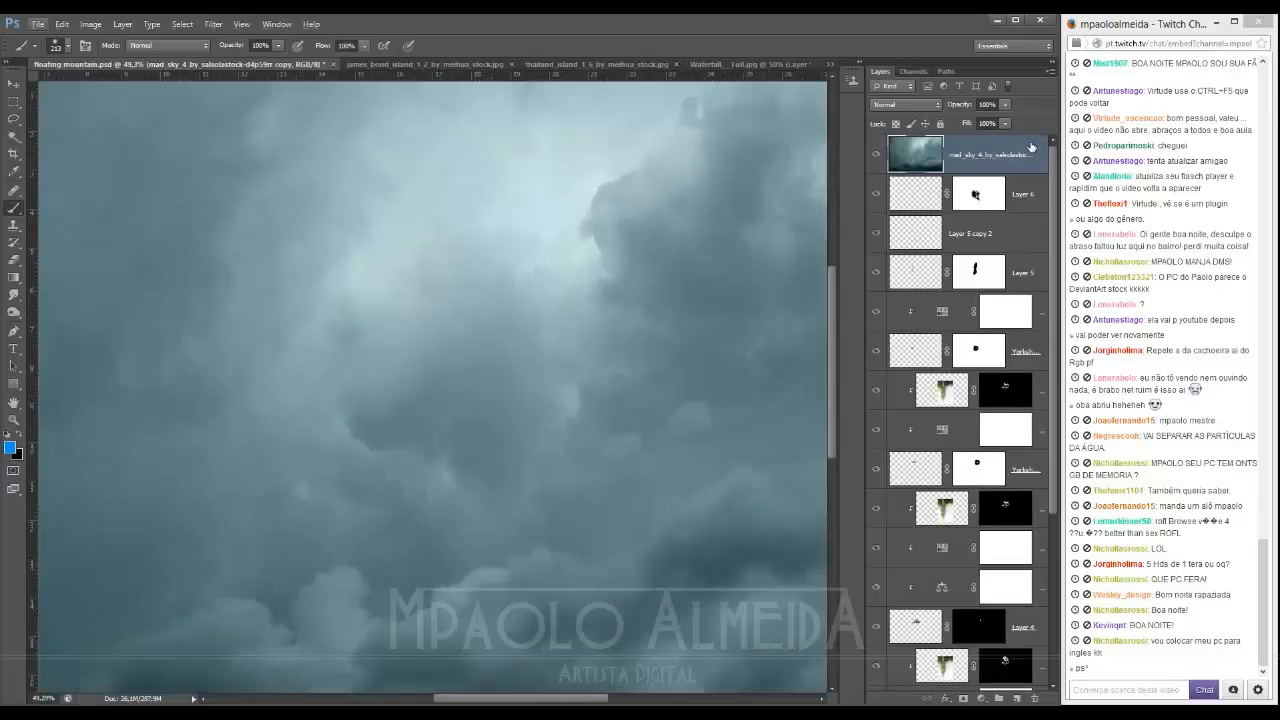
{"action": "right_click", "coordinate": [1037, 147]}
{"action": "left_click", "coordinate": [1045, 150]}
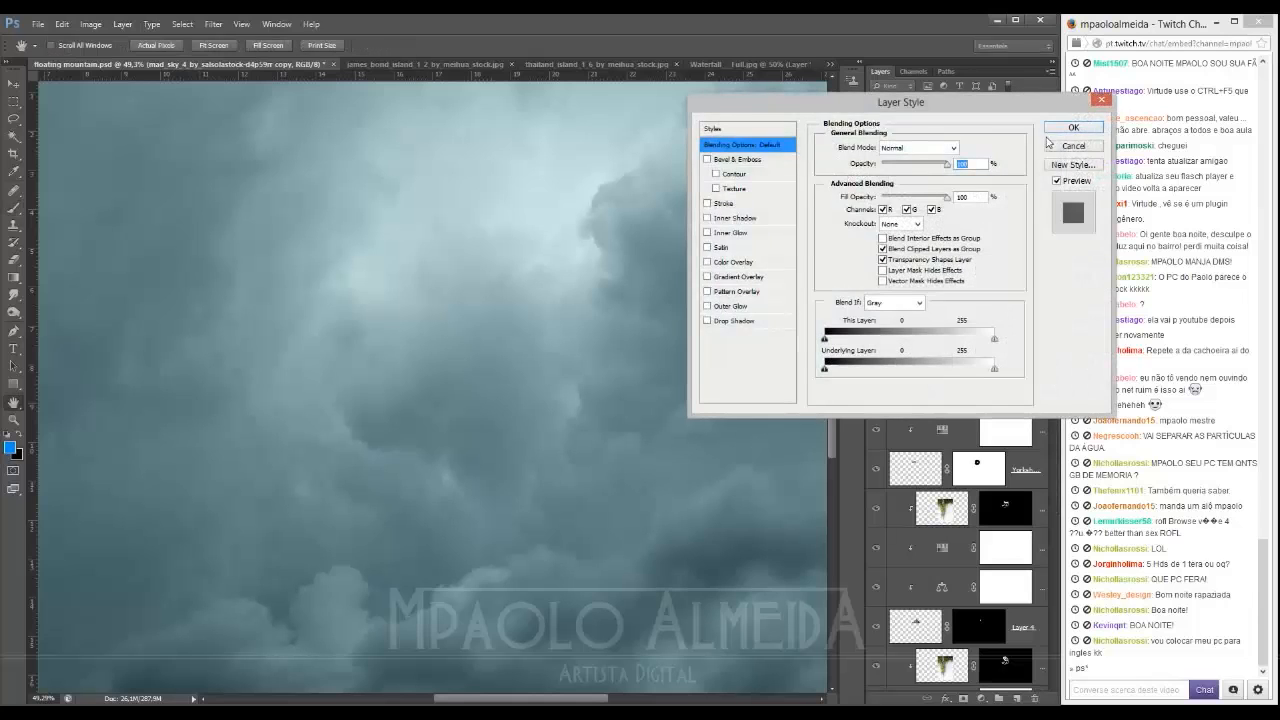
{"action": "left_click", "coordinate": [1056, 146]}
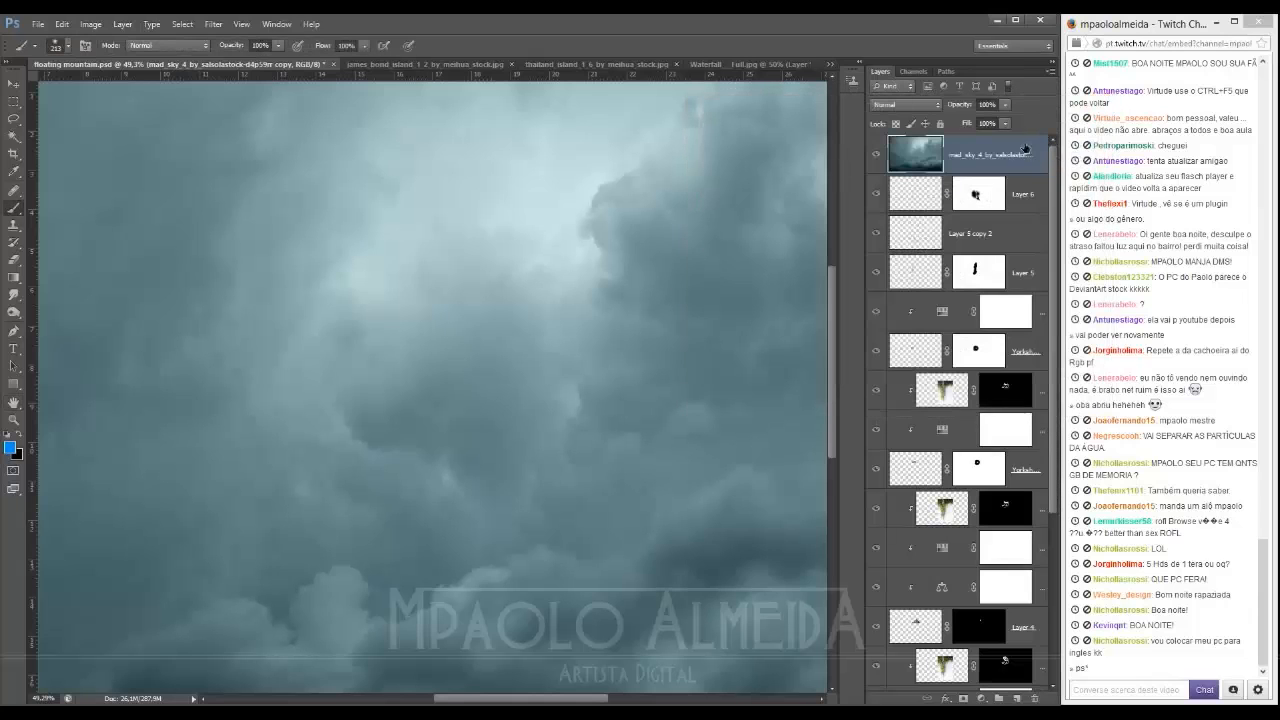
{"action": "right_click", "coordinate": [1024, 148]}
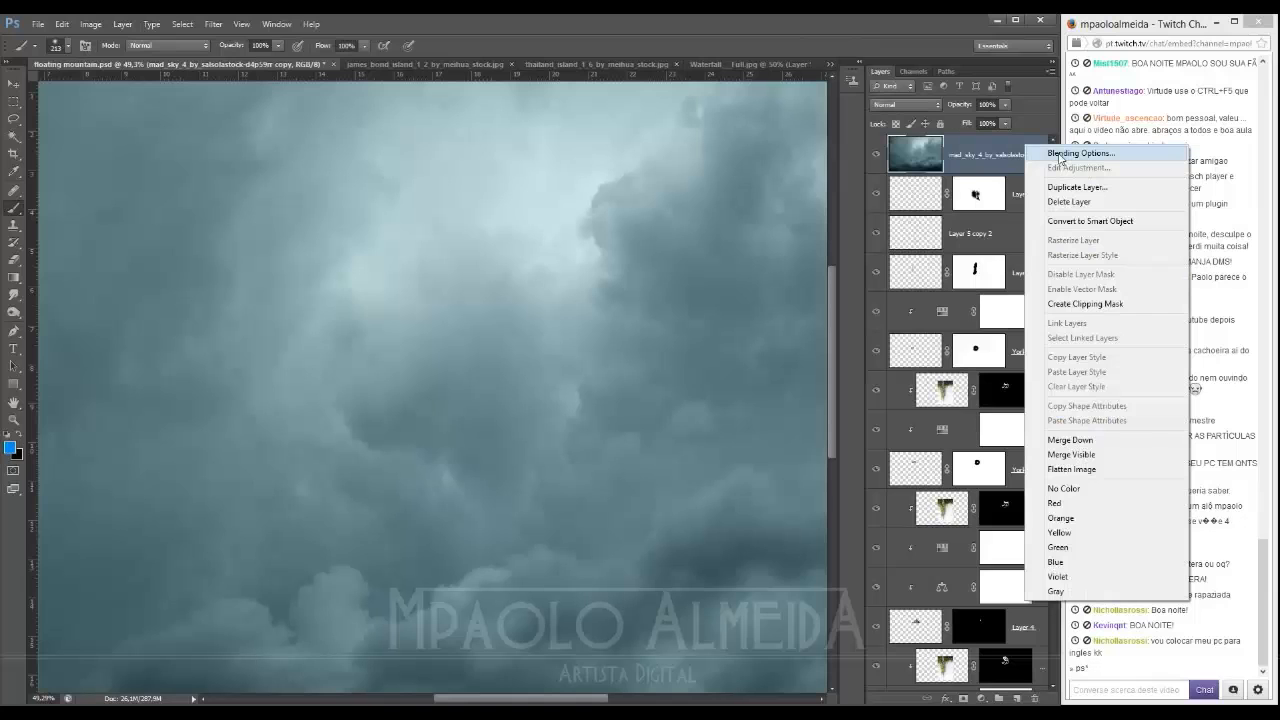
{"action": "left_click", "coordinate": [1059, 154]}
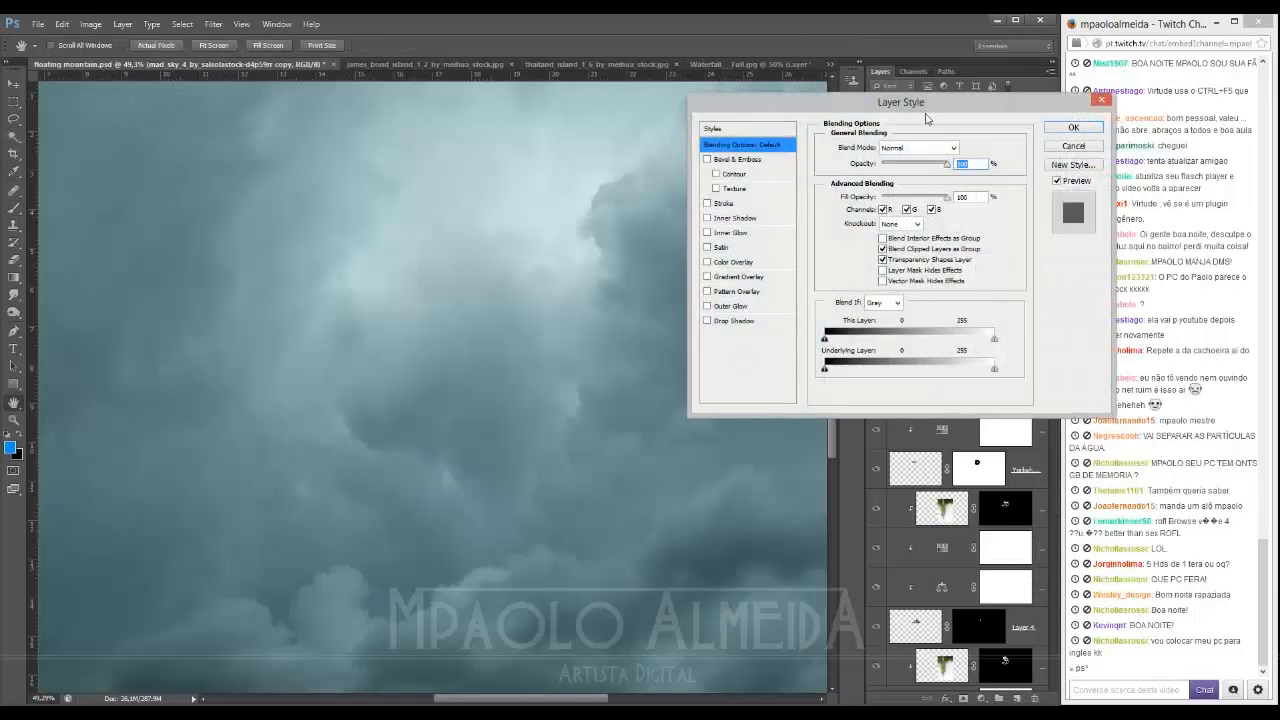
{"action": "left_click_drag", "start_coordinate": [926, 113], "coordinate": [857, 40]}
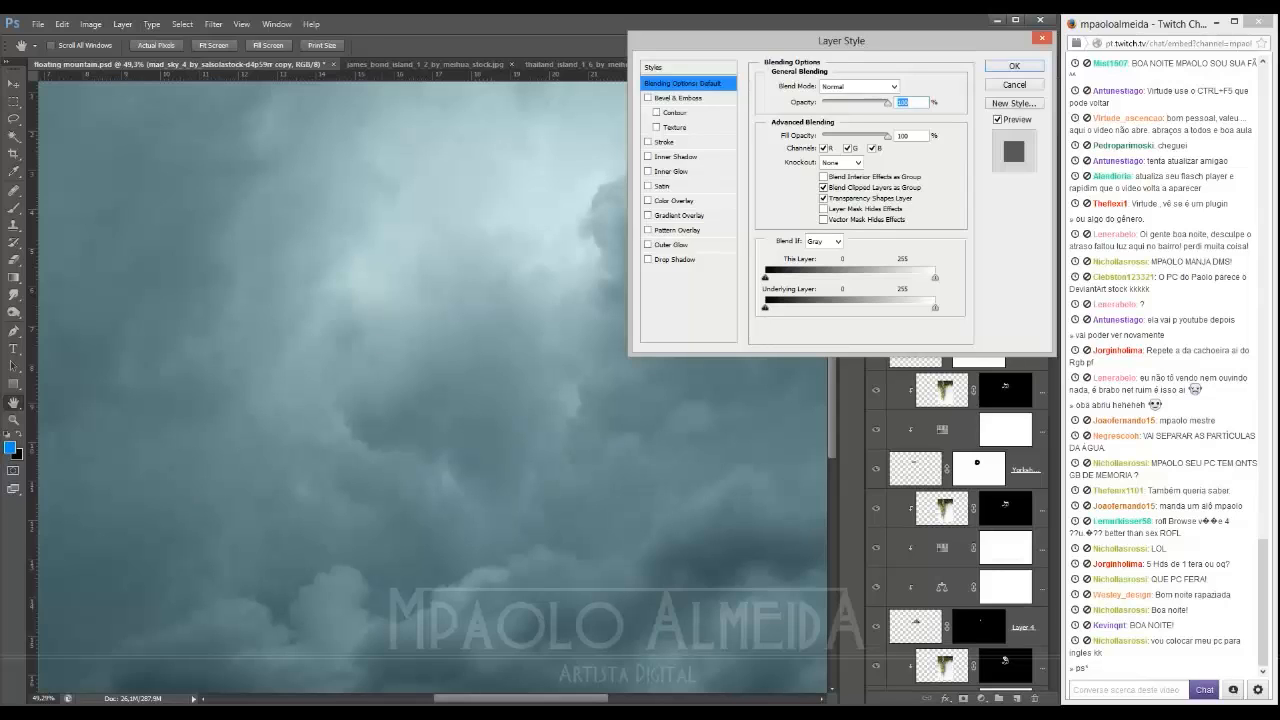
Step: Switch to Firefox, load facebook.com in a blank tab and look over the Twitch channel page
{"action": "left_click", "coordinate": [160, 712]}
{"action": "left_click", "coordinate": [84, 648]}
{"action": "left_click", "coordinate": [349, 57]}
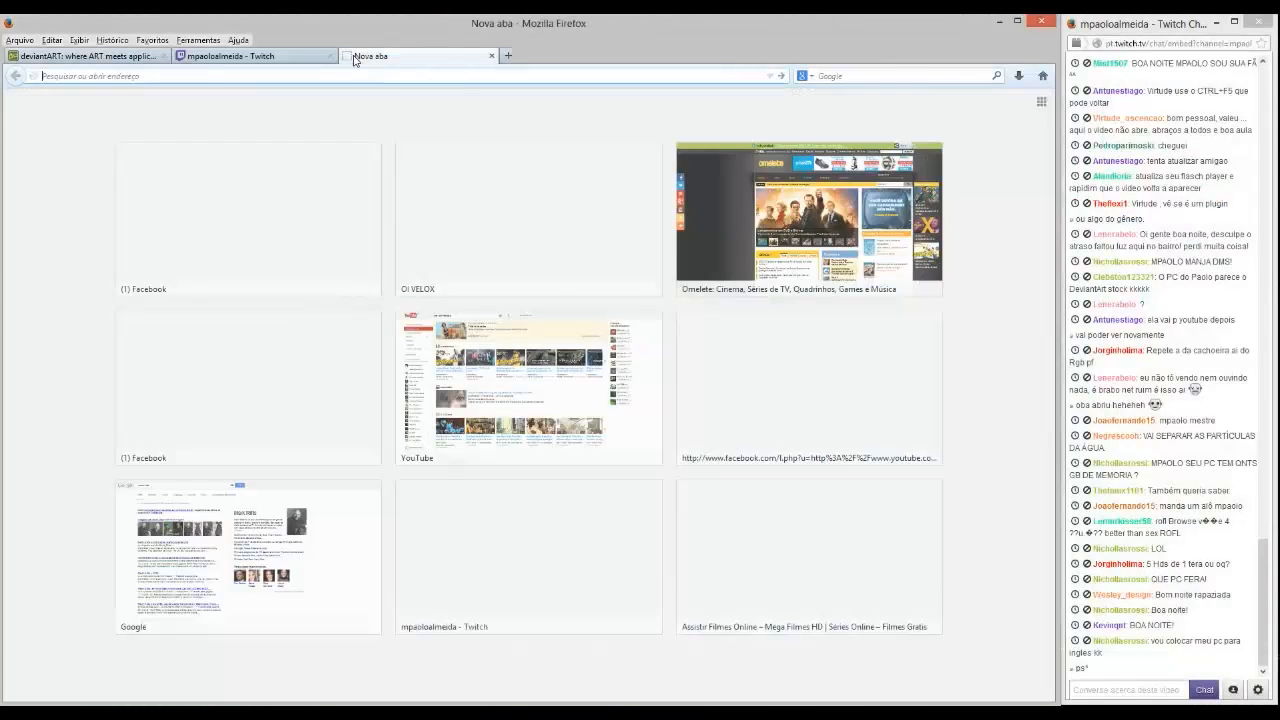
{"action": "type", "text": "facebook.com"}
{"action": "key", "text": "Return"}
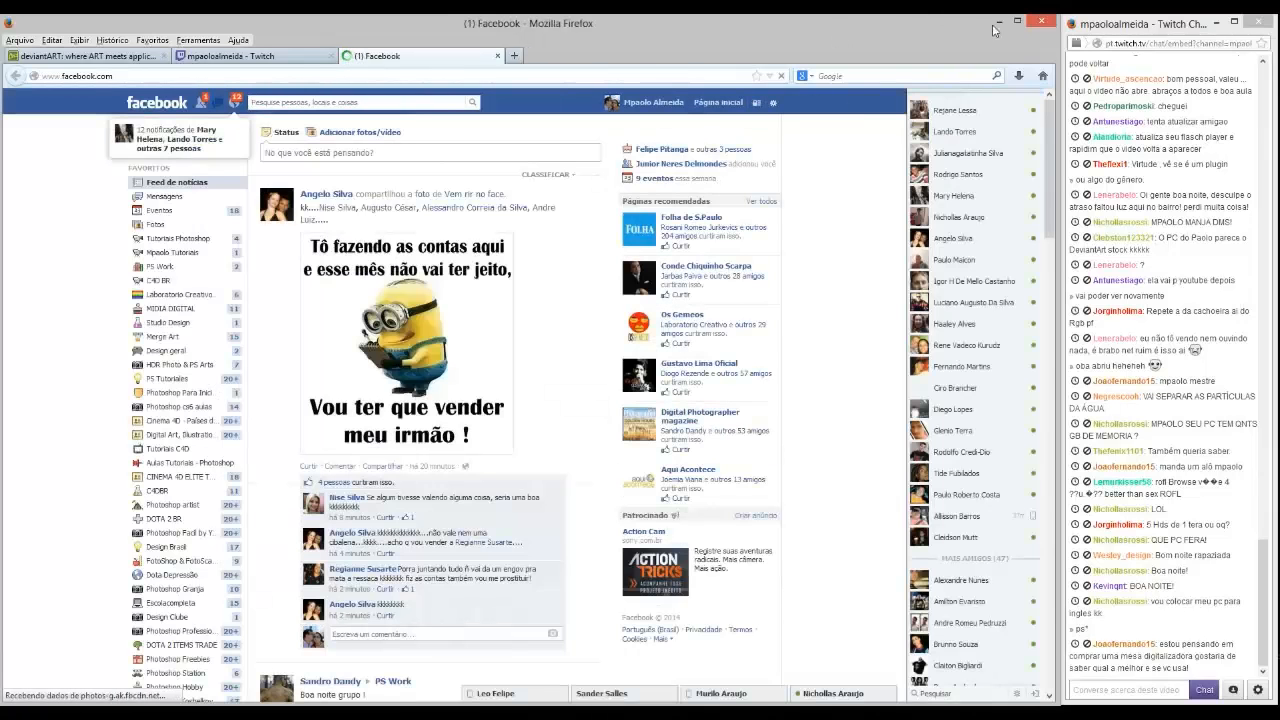
{"action": "left_click", "coordinate": [304, 61]}
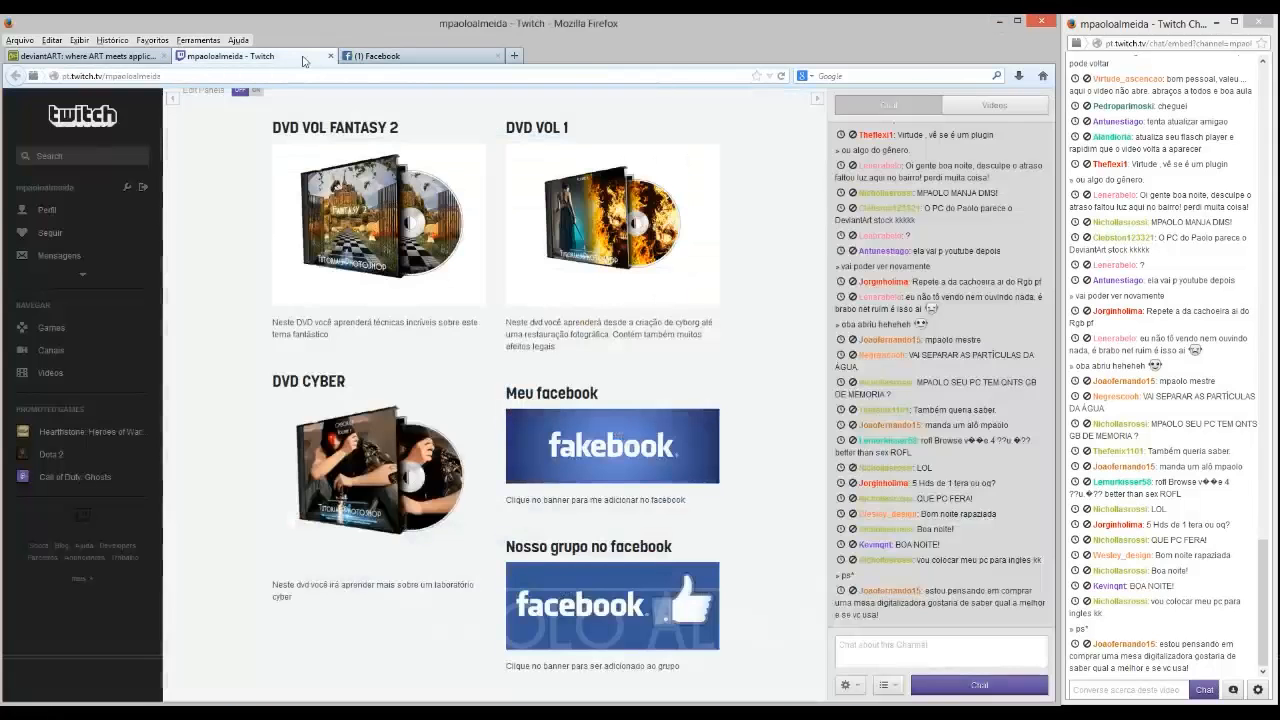
{"action": "scroll", "coordinate": [443, 223], "scroll_direction": "up", "scroll_amount": 6}
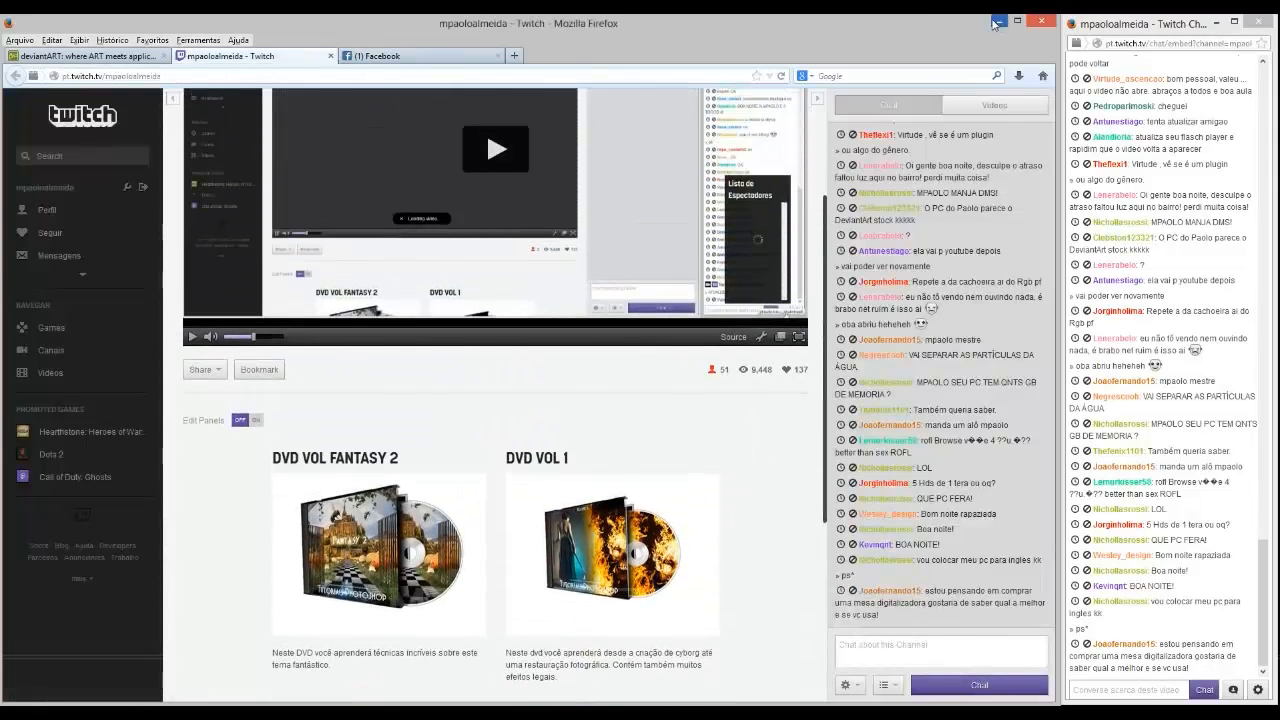
{"action": "left_click", "coordinate": [997, 21]}
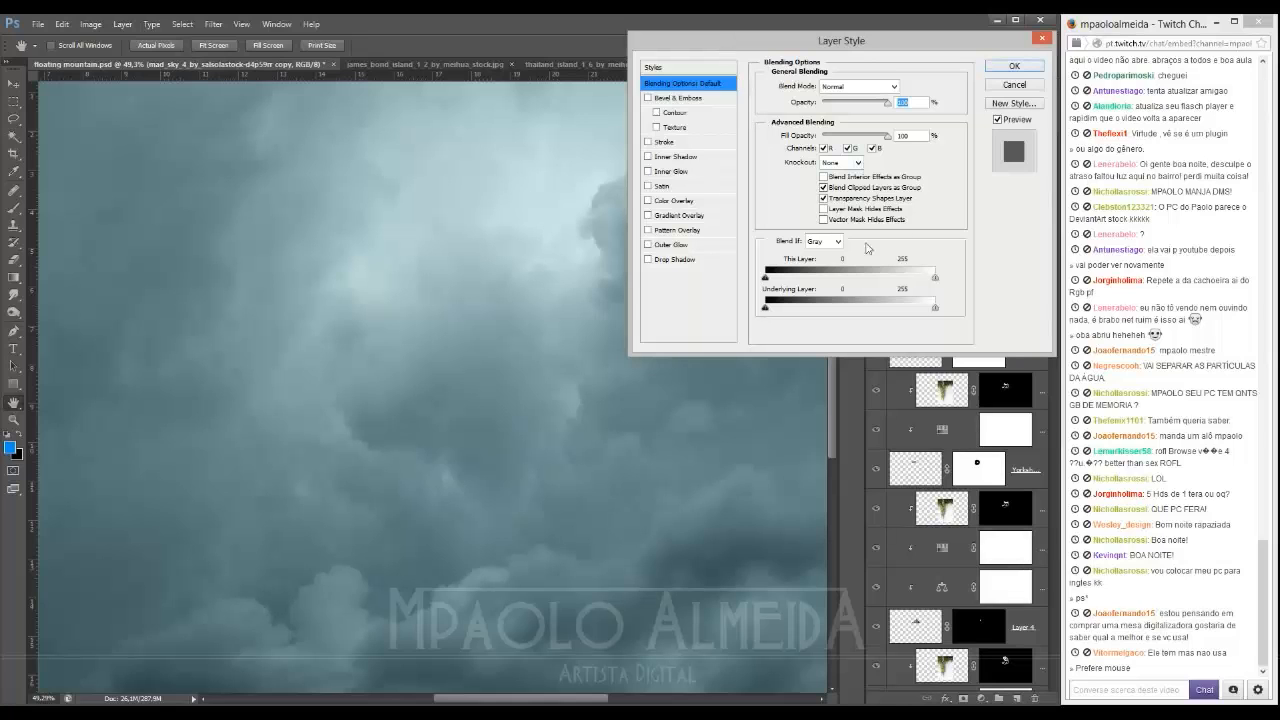
Step: Split the white This Layer Blend If slider of the top sky copy to 112 / 255 in its blending options
{"action": "left_click", "coordinate": [1016, 86]}
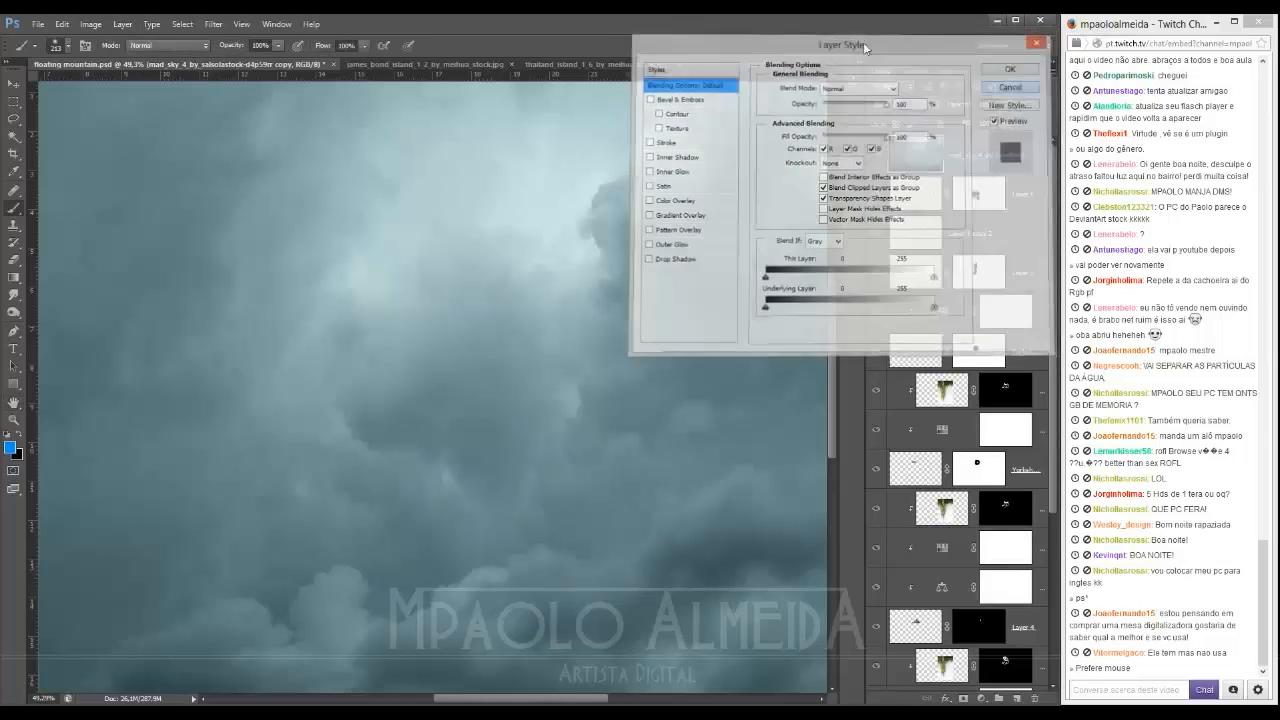
{"action": "key", "text": "ctrl+0"}
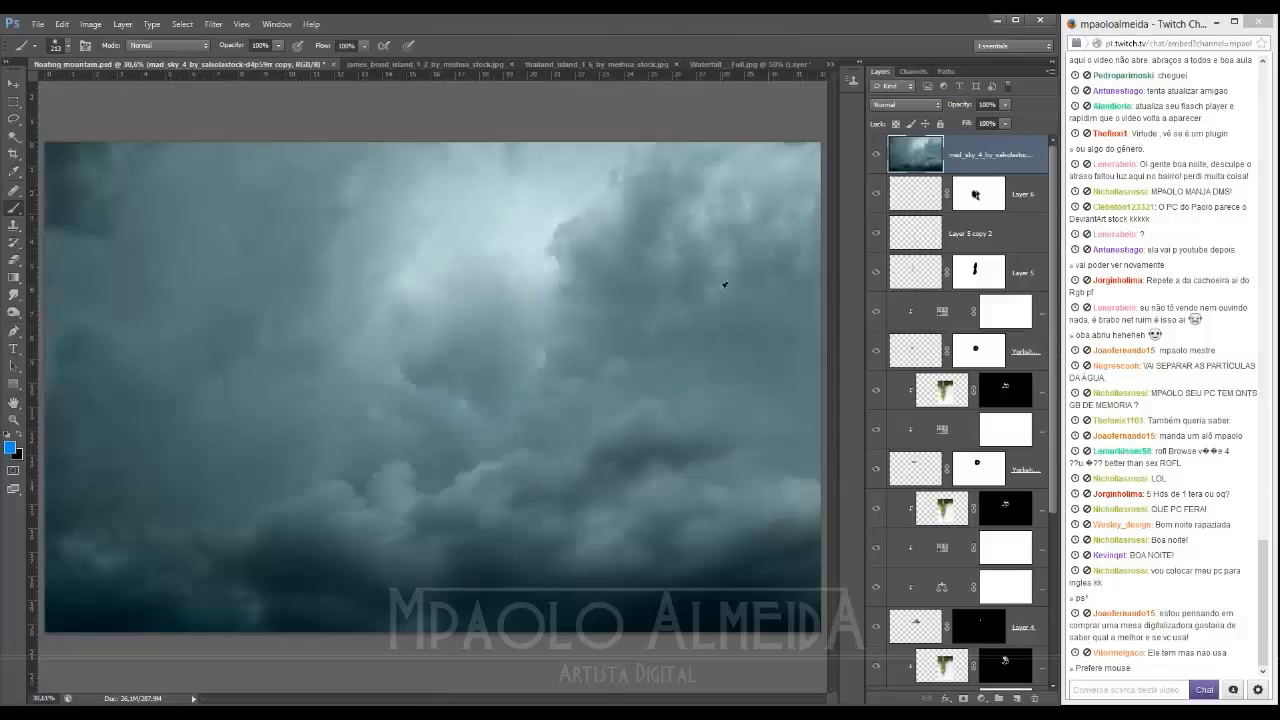
{"action": "scroll", "coordinate": [440, 383], "scroll_direction": "down", "scroll_amount": 1}
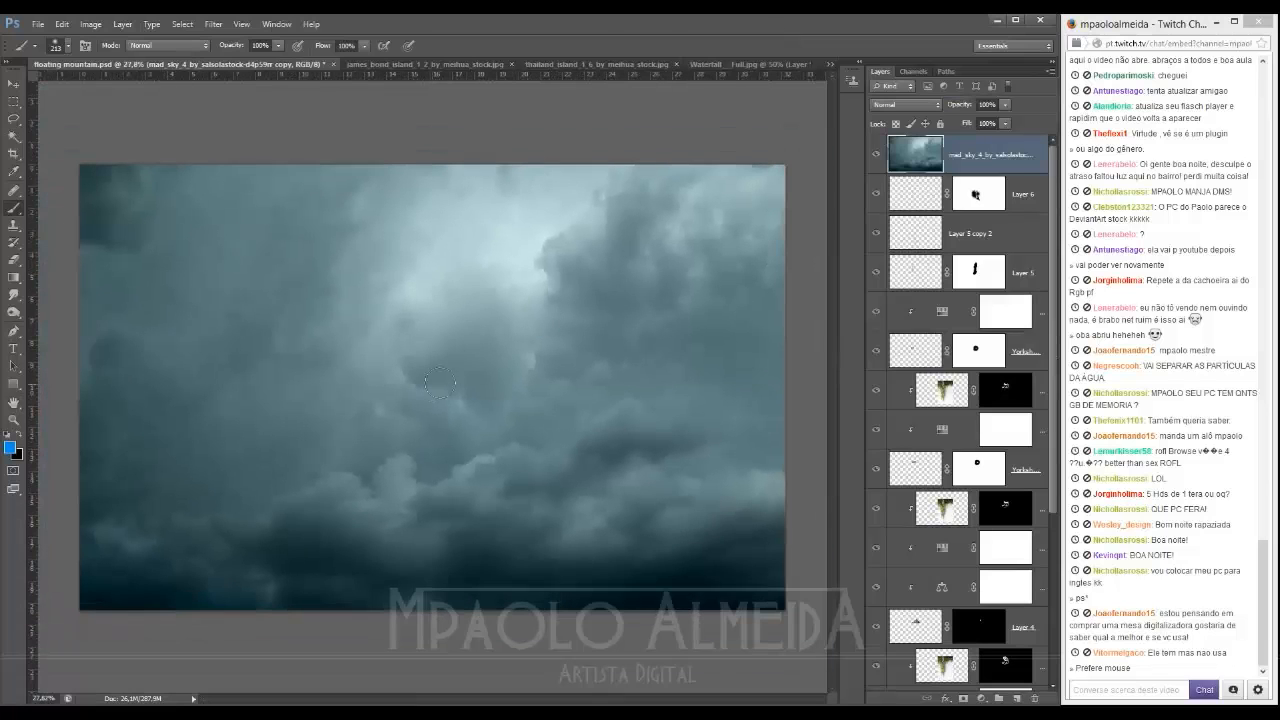
{"action": "right_click", "coordinate": [1010, 150]}
{"action": "left_click", "coordinate": [1030, 156]}
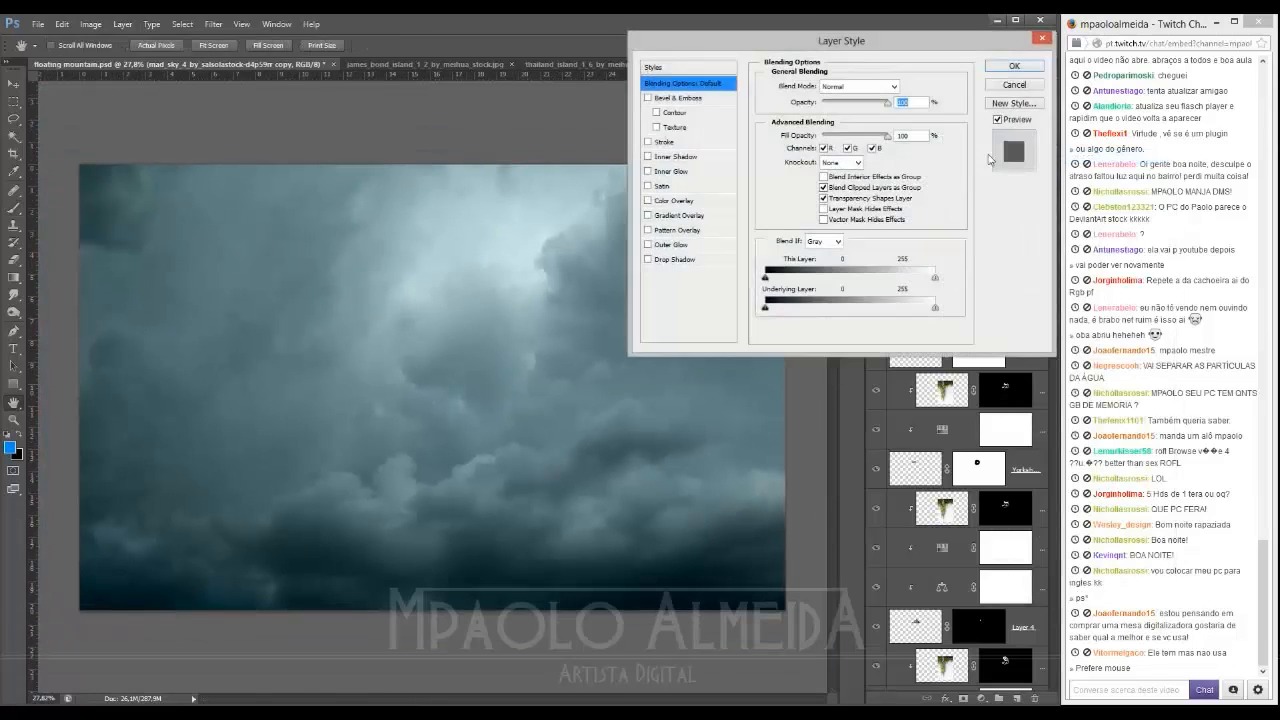
{"action": "key", "text": "alt"}
{"action": "left_click_drag", "start_coordinate": [774, 41], "coordinate": [800, 41]}
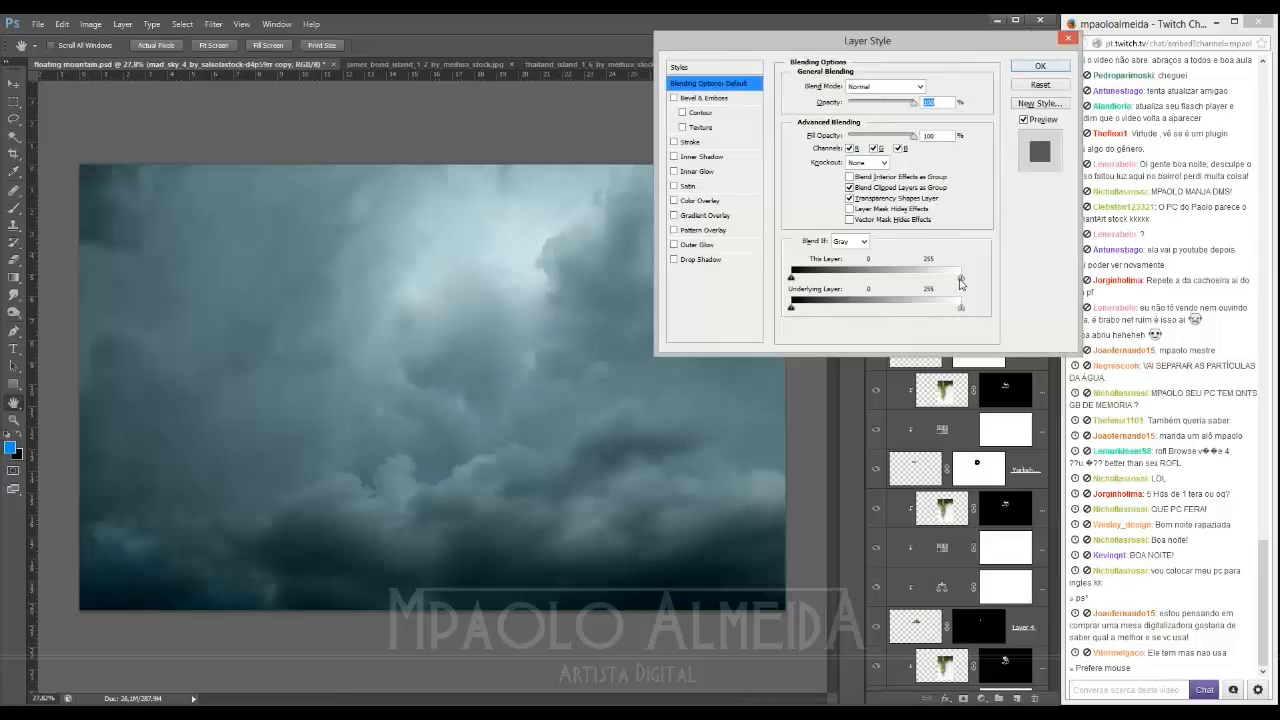
{"action": "left_click_drag", "start_coordinate": [961, 282], "coordinate": [866, 280]}
{"action": "key", "text": "alt"}
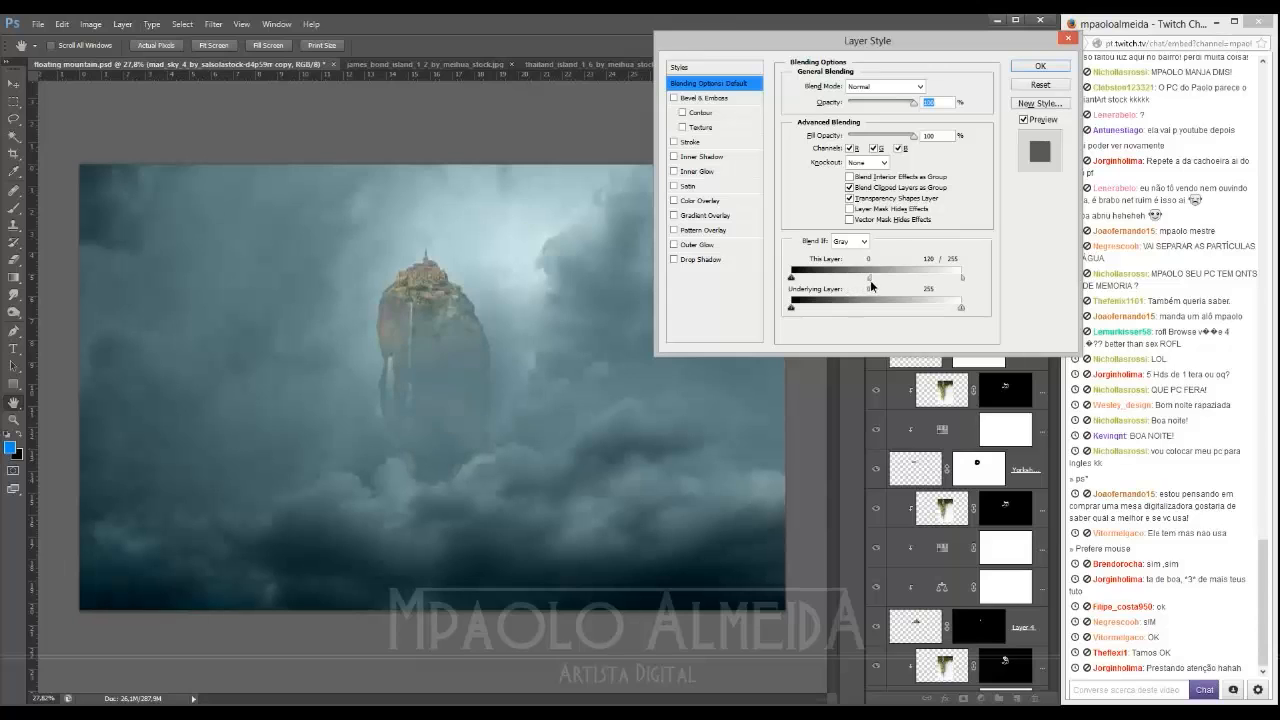
{"action": "left_click", "coordinate": [1035, 68]}
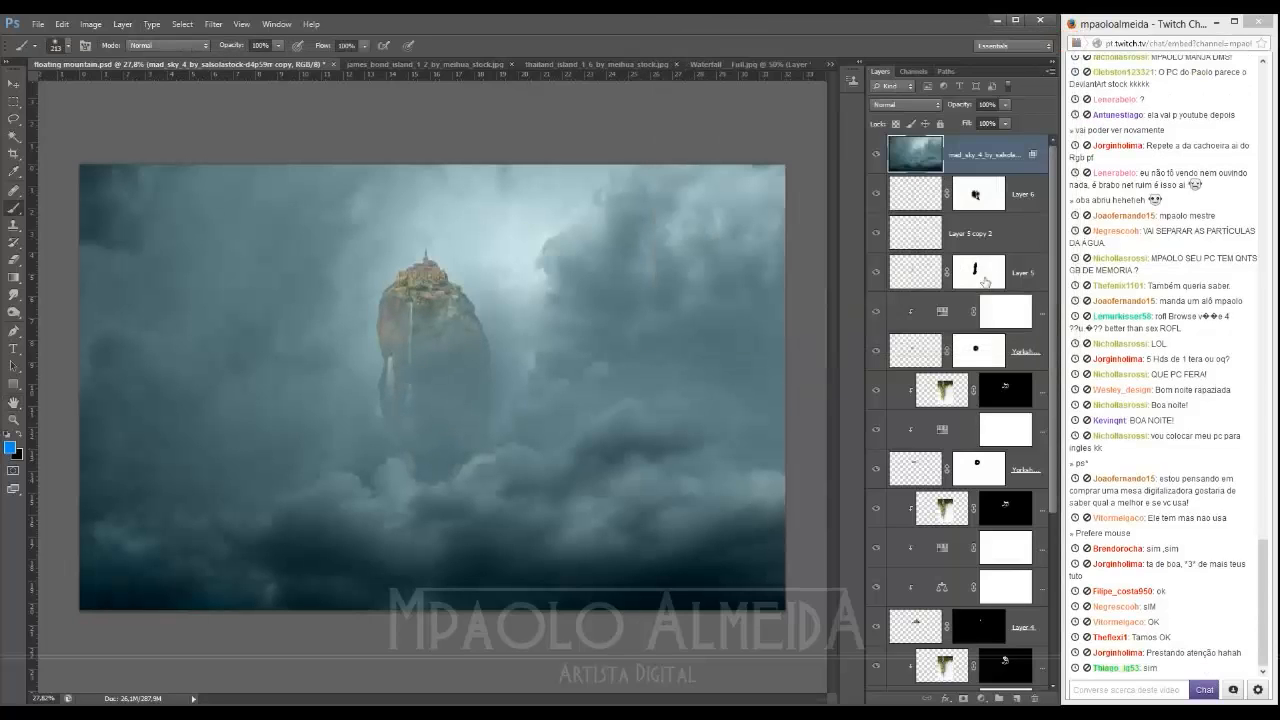
Step: Try to group all mountain layers from Layer 6 down to the folder above the lower sky layer
{"action": "scroll", "coordinate": [1012, 233], "scroll_direction": "down", "scroll_amount": 5}
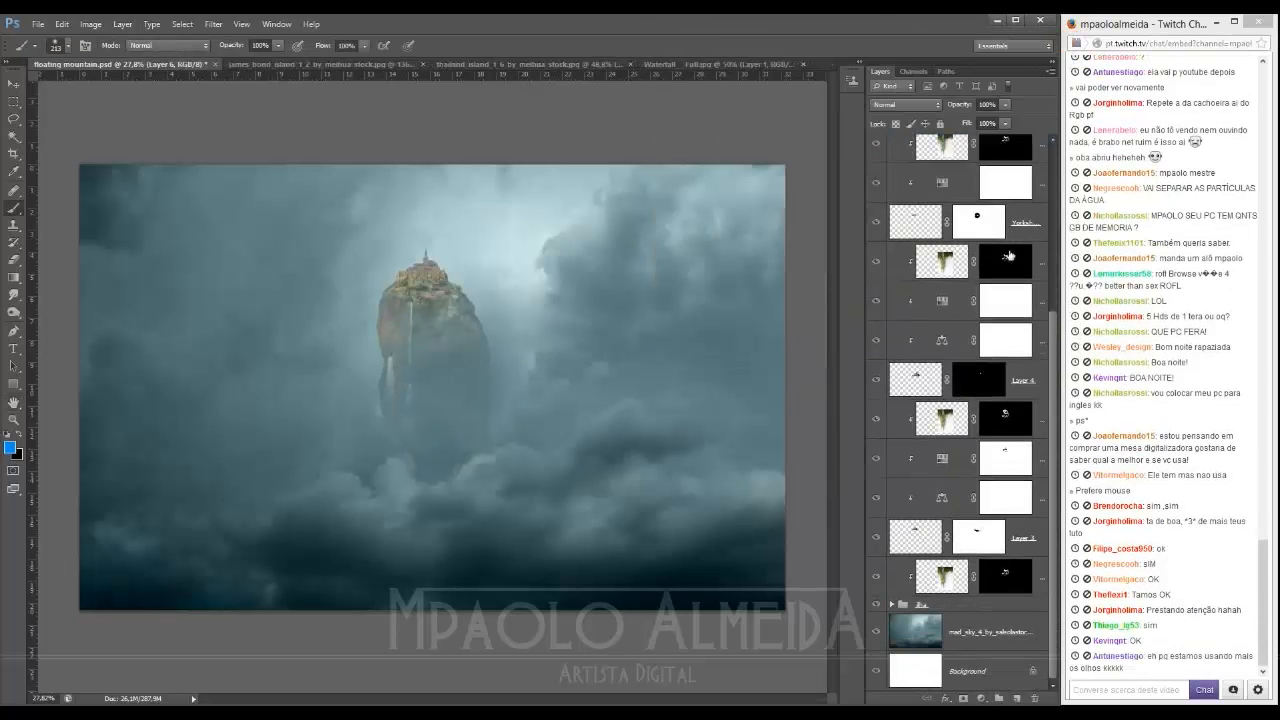
{"action": "left_click", "coordinate": [1007, 612], "text": "shift"}
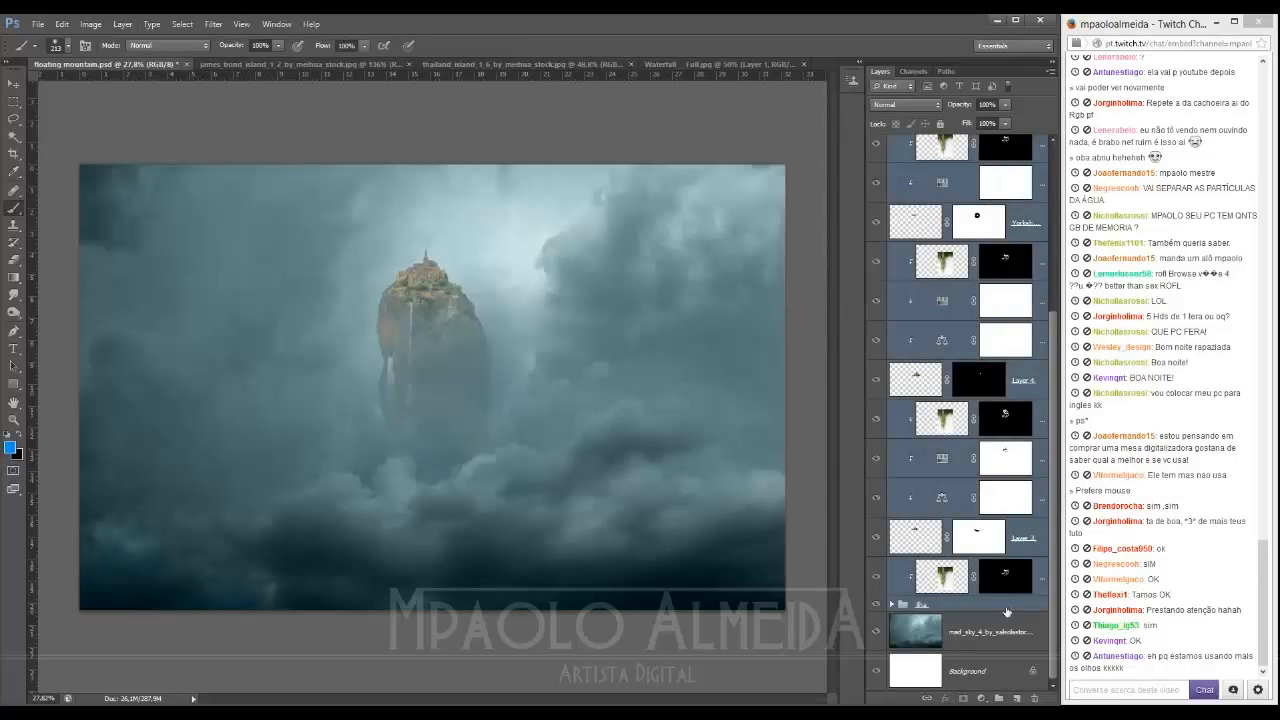
{"action": "key", "text": "ctrl+g"}
{"action": "key", "text": "z"}
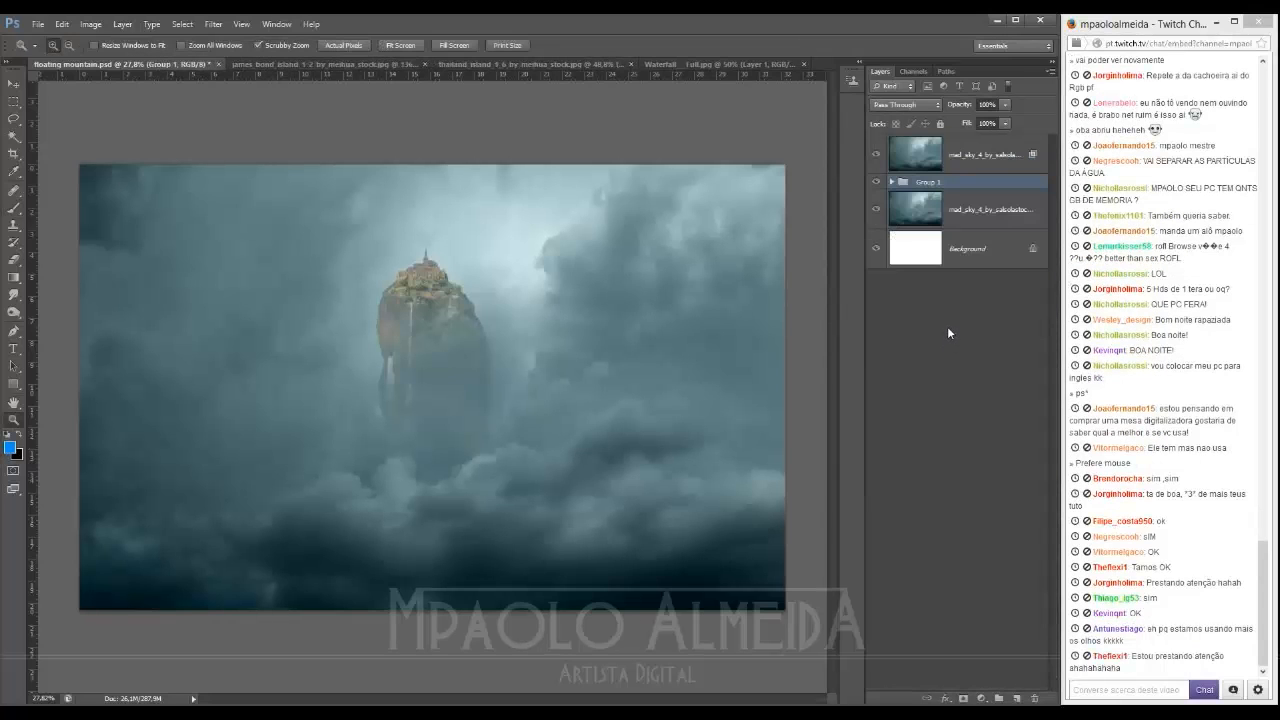
{"action": "key", "text": "ctrl+z"}
Step: Group the mountain layers from Layer 6 down to the folder above the lower sky, naming the group "ilha"
{"action": "left_click", "coordinate": [963, 195]}
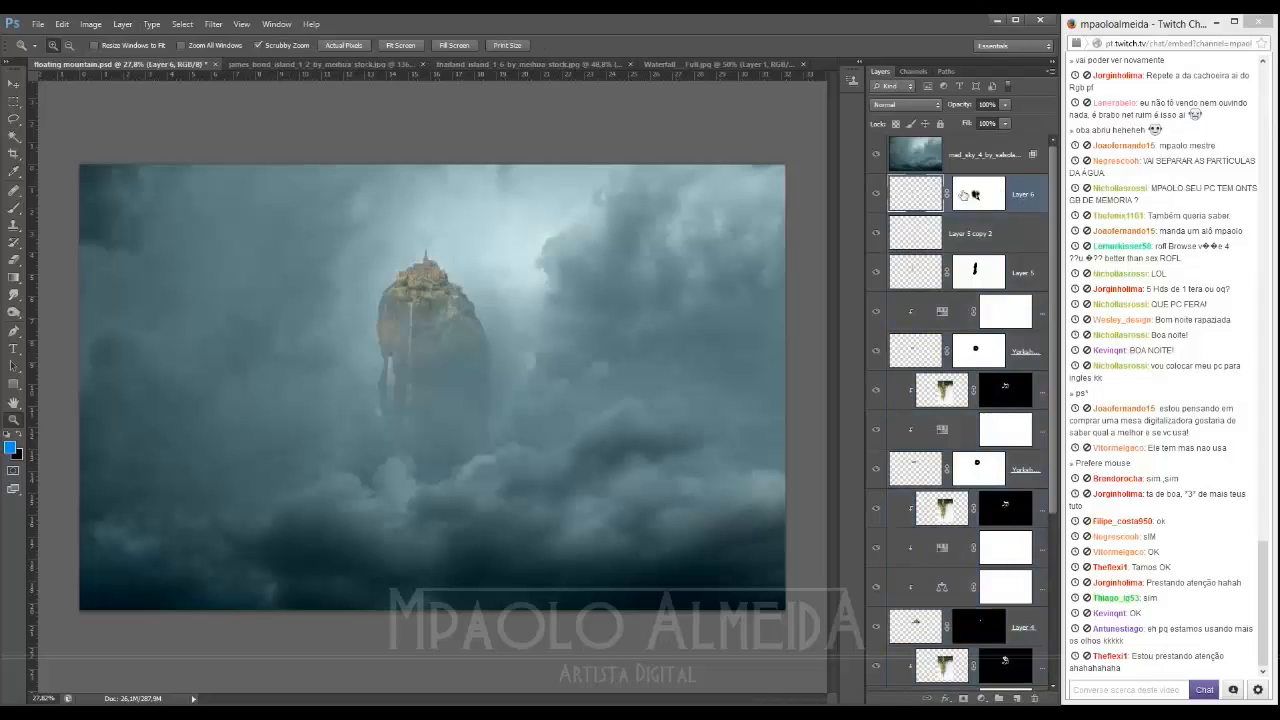
{"action": "scroll", "coordinate": [947, 194], "scroll_direction": "down", "scroll_amount": 5}
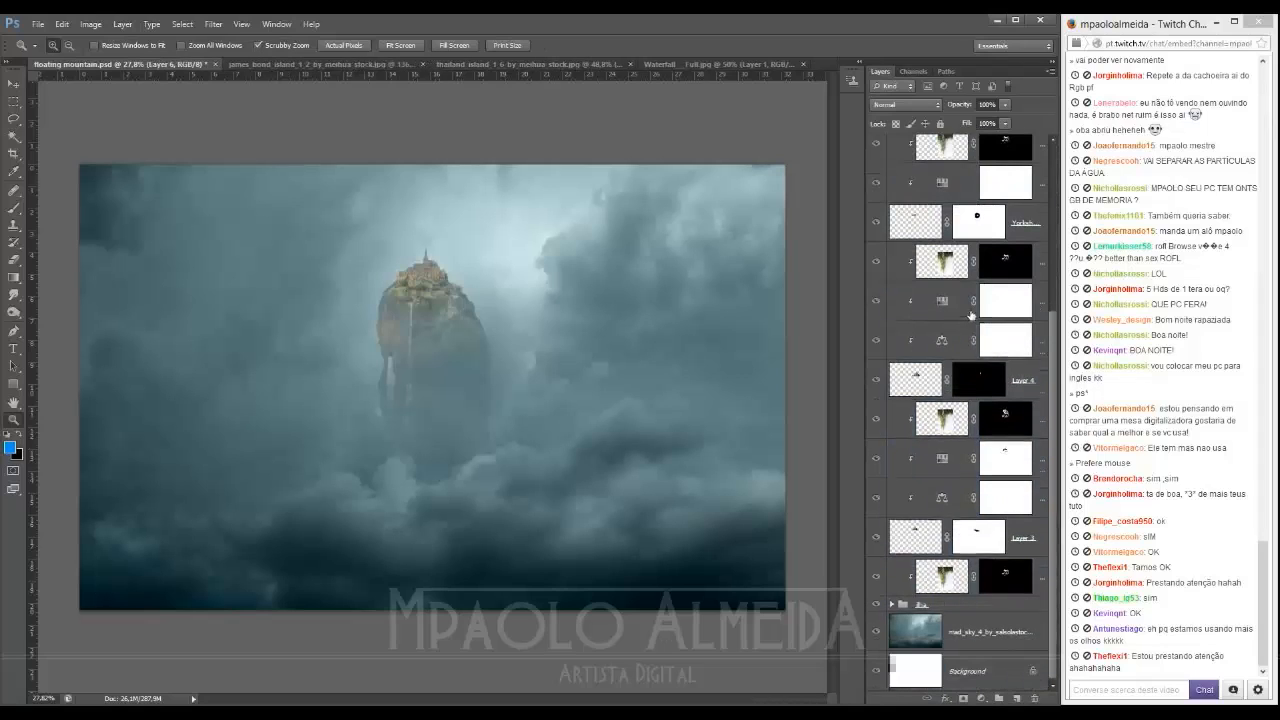
{"action": "left_click", "coordinate": [997, 610], "text": "shift"}
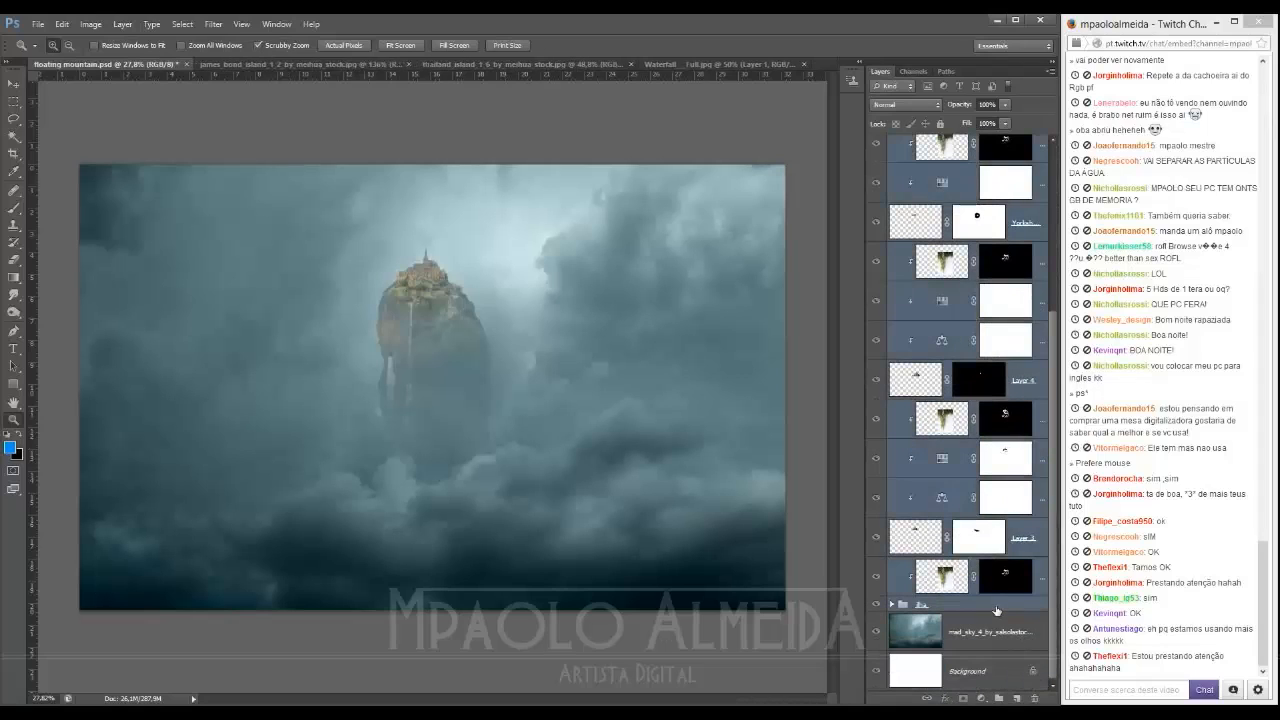
{"action": "key", "text": "ctrl+g"}
{"action": "key", "text": "b"}
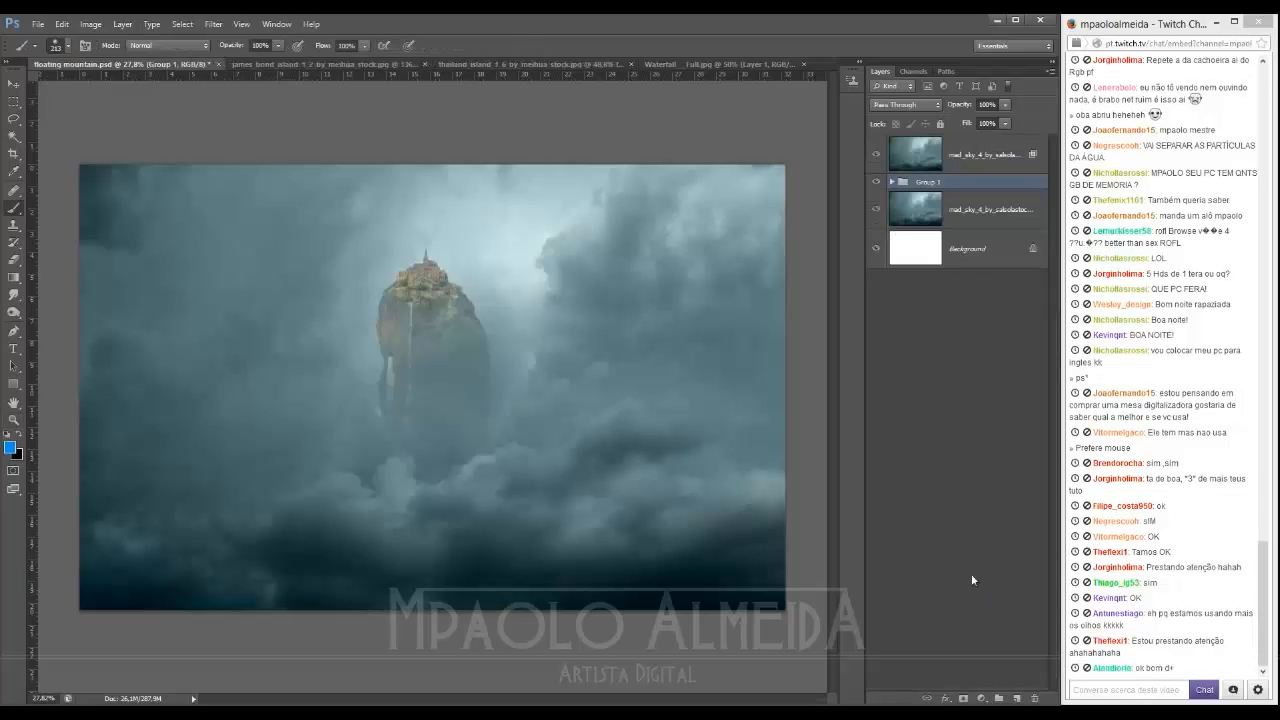
{"action": "double_click", "coordinate": [929, 183]}
{"action": "type", "text": "ilha"}
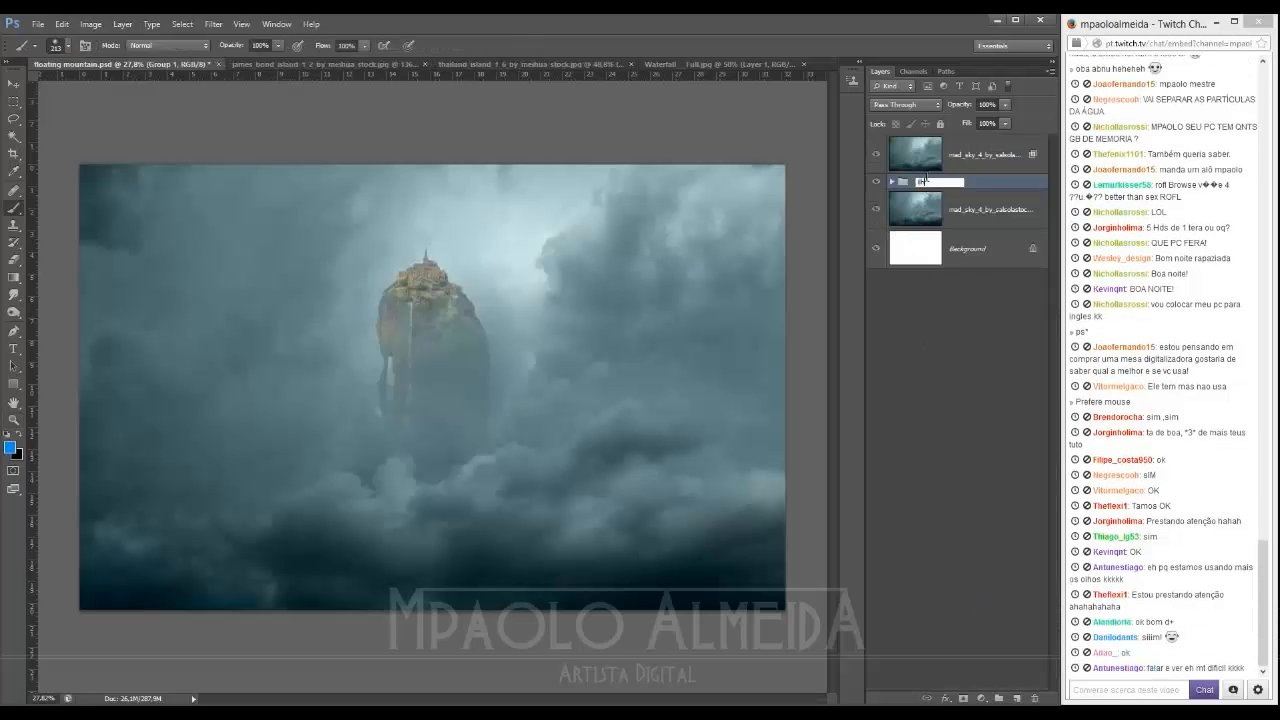
{"action": "key", "text": "Return"}
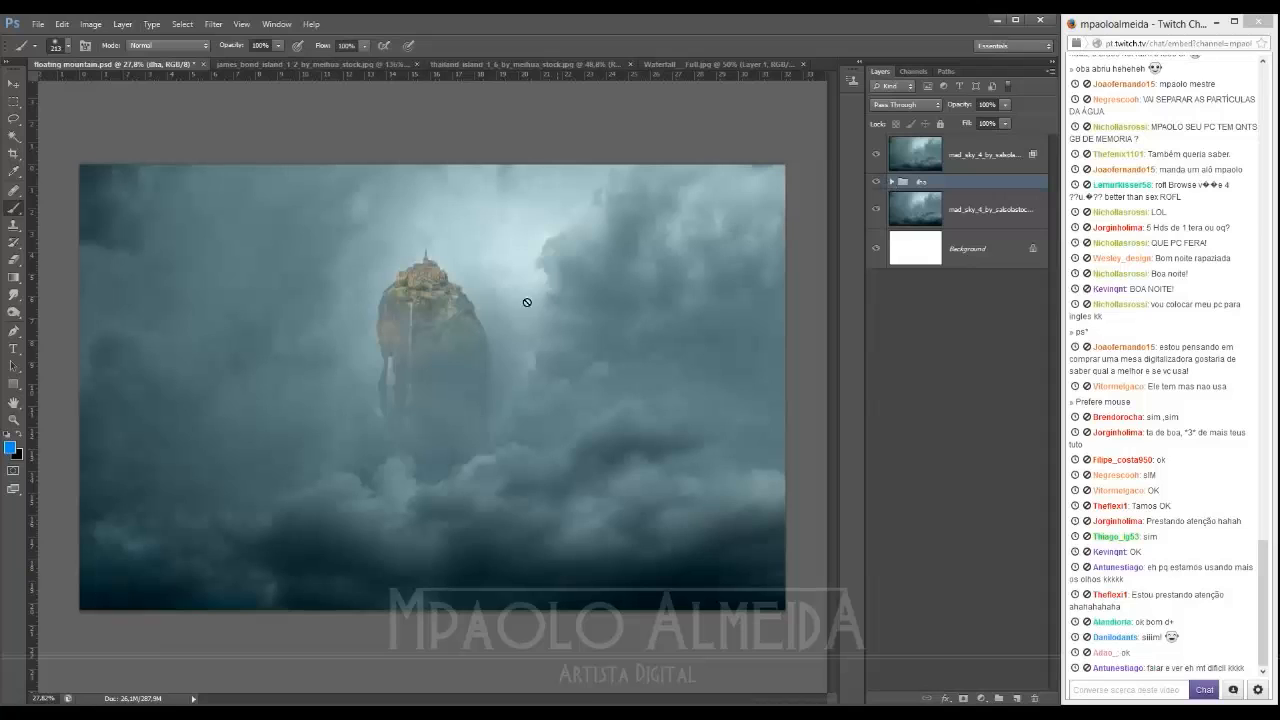
Step: Move the ilha group slightly down and to the right among the clouds, and expand the group
{"action": "key", "text": "v"}
{"action": "left_click_drag", "start_coordinate": [462, 342], "coordinate": [478, 363]}
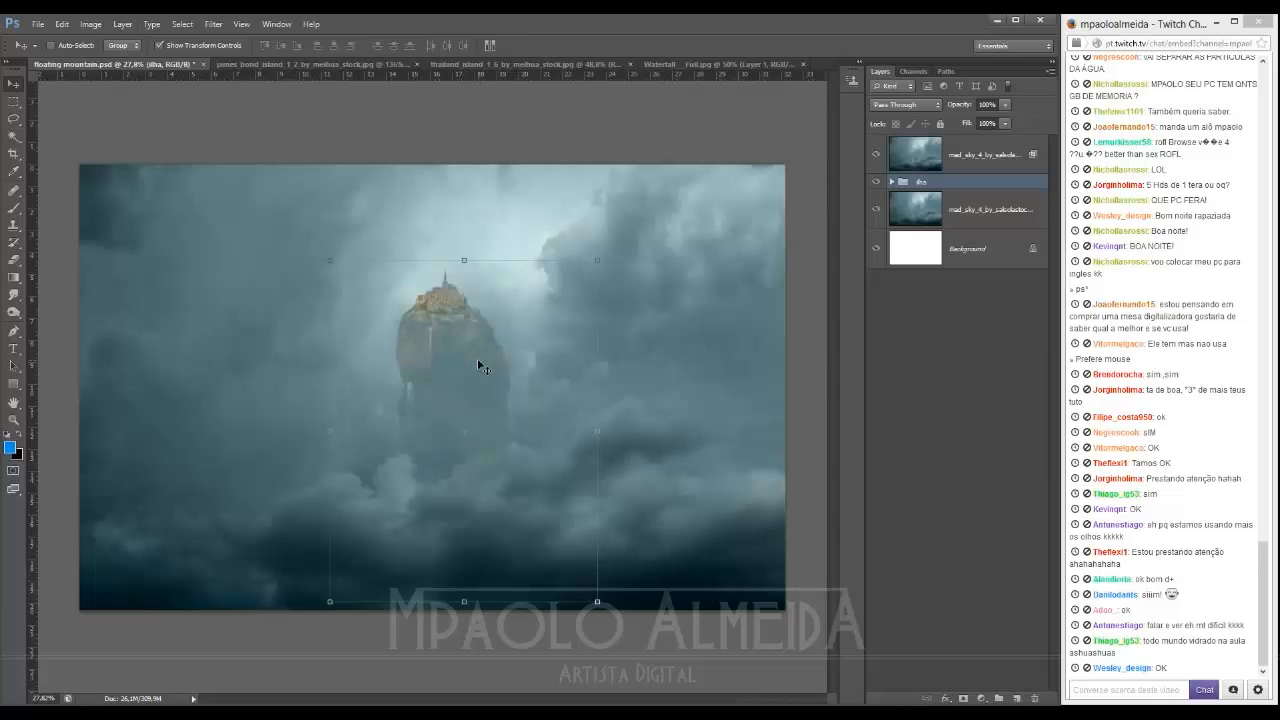
{"action": "scroll", "coordinate": [477, 358], "scroll_direction": "up", "scroll_amount": 2}
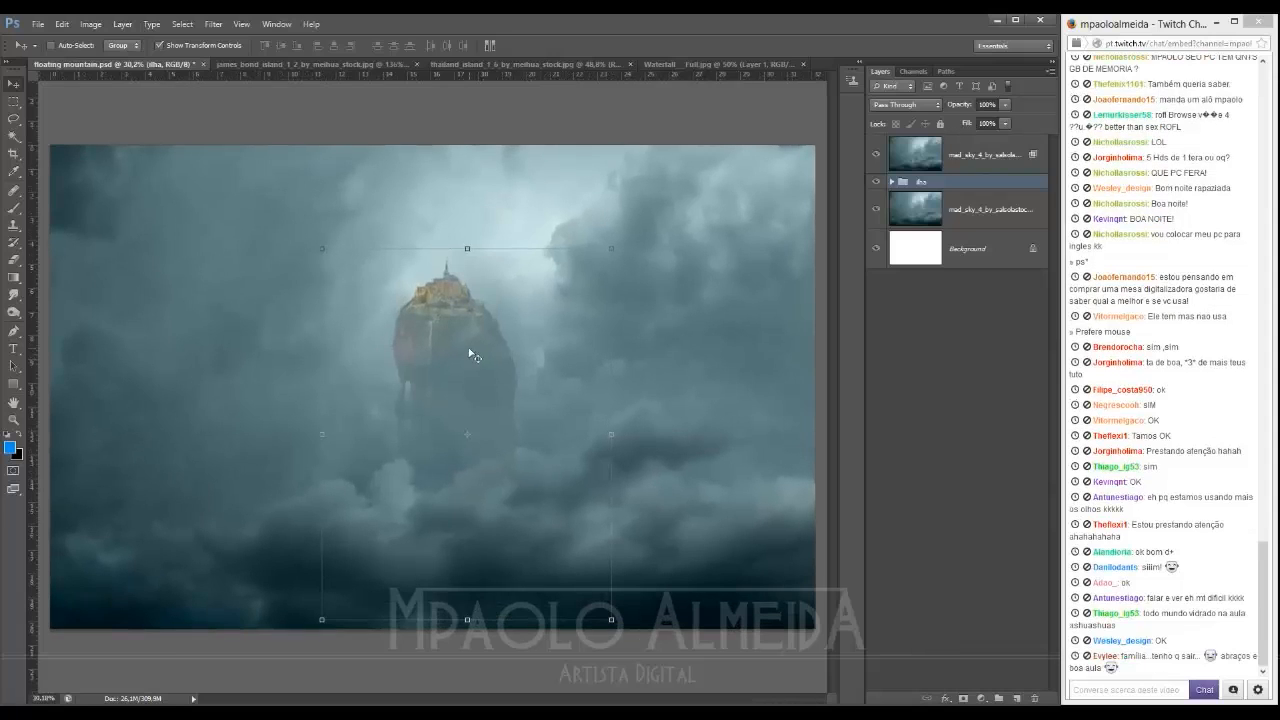
{"action": "left_click_drag", "start_coordinate": [477, 358], "coordinate": [475, 356]}
{"action": "left_click", "coordinate": [892, 181]}
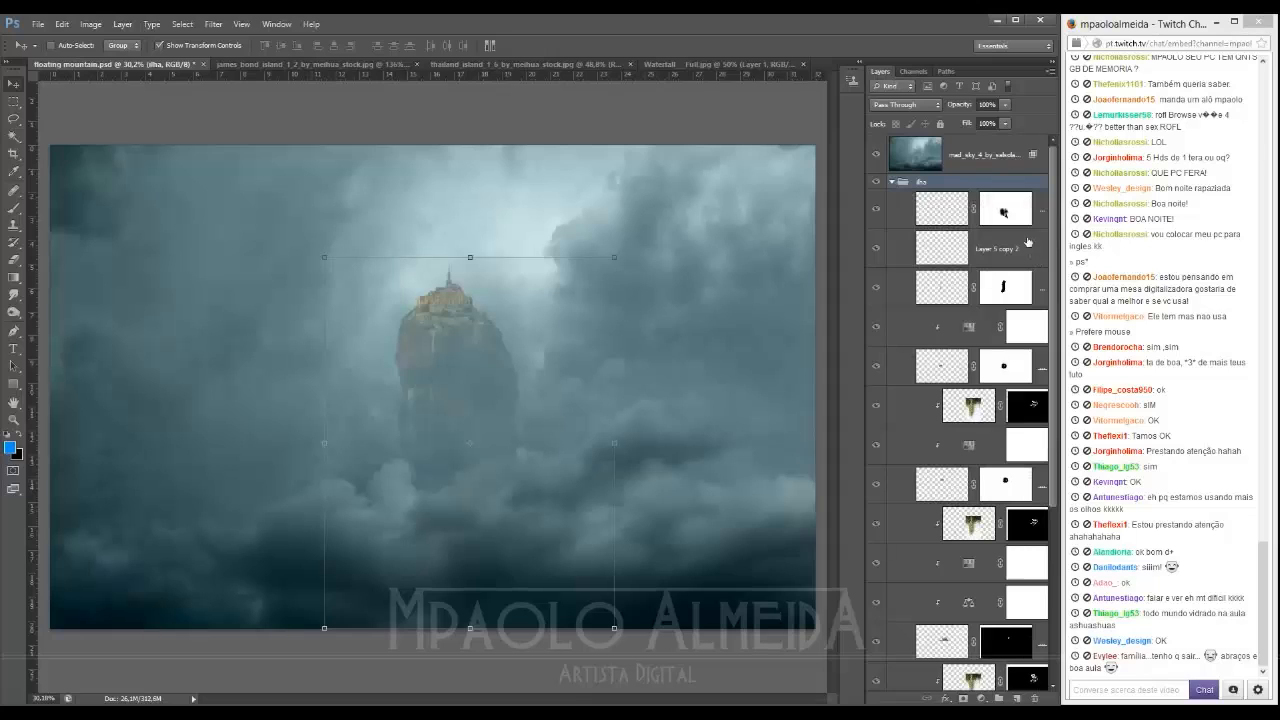
Step: Raise the split white This Layer Blend If value of the top sky copy so the clouds cover more of the mountain
{"action": "double_click", "coordinate": [1034, 156]}
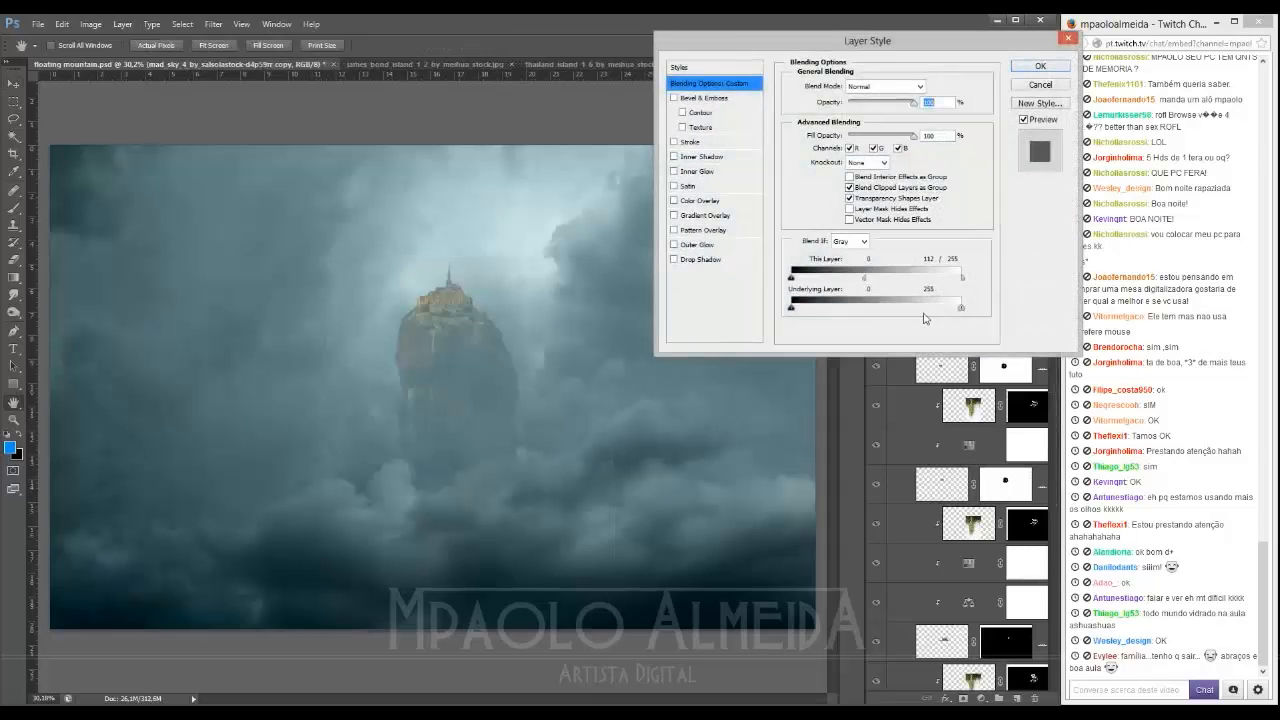
{"action": "left_click_drag", "start_coordinate": [865, 283], "coordinate": [884, 283]}
{"action": "left_click", "coordinate": [1025, 66]}
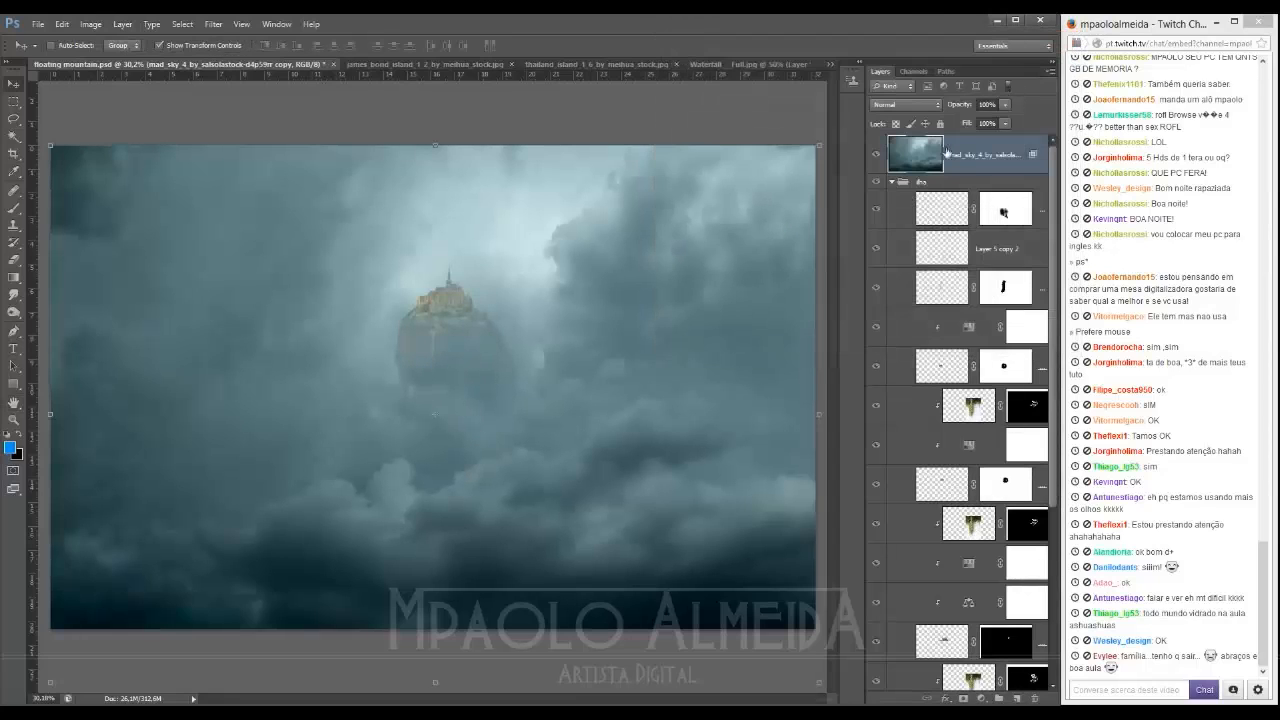
Step: Add a layer mask to the top sky copy and paint it black over the castle and upper mountain with a large soft brush
{"action": "left_click", "coordinate": [963, 699]}
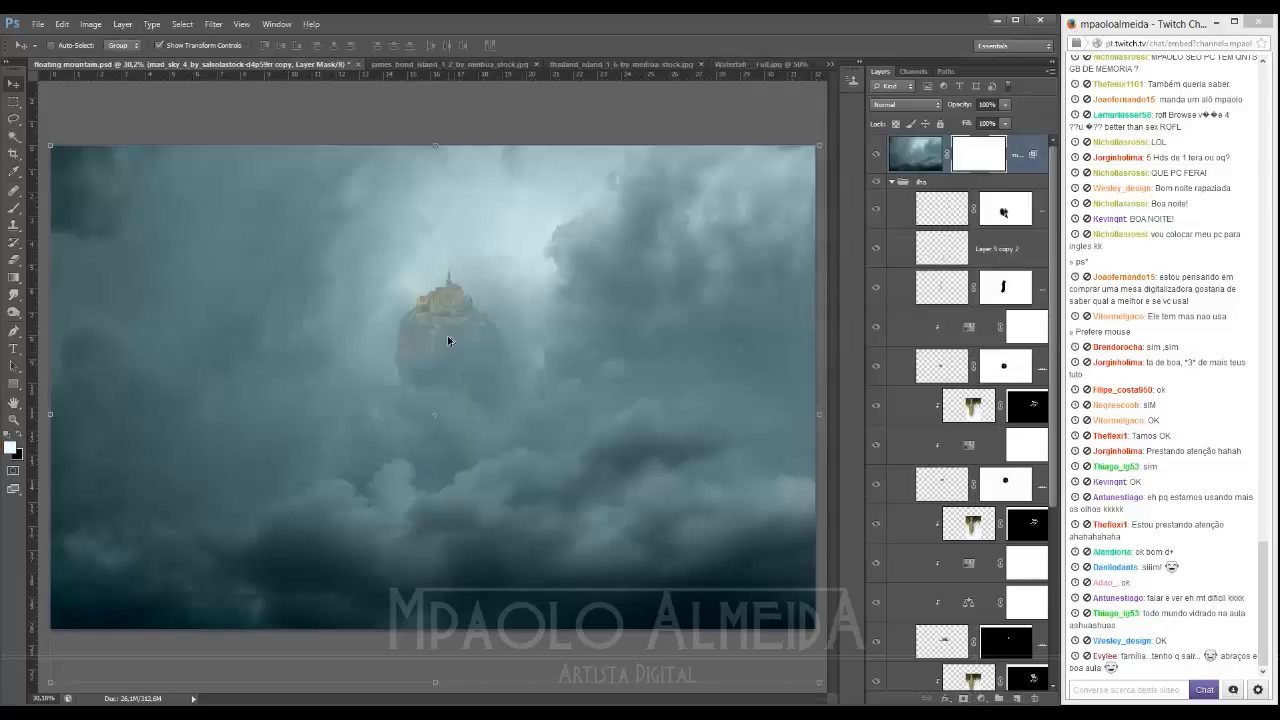
{"action": "scroll", "coordinate": [447, 335], "scroll_direction": "up", "scroll_amount": 5}
{"action": "scroll", "coordinate": [447, 335], "scroll_direction": "up", "scroll_amount": 2}
{"action": "key", "text": "alt"}
{"action": "key", "text": "v"}
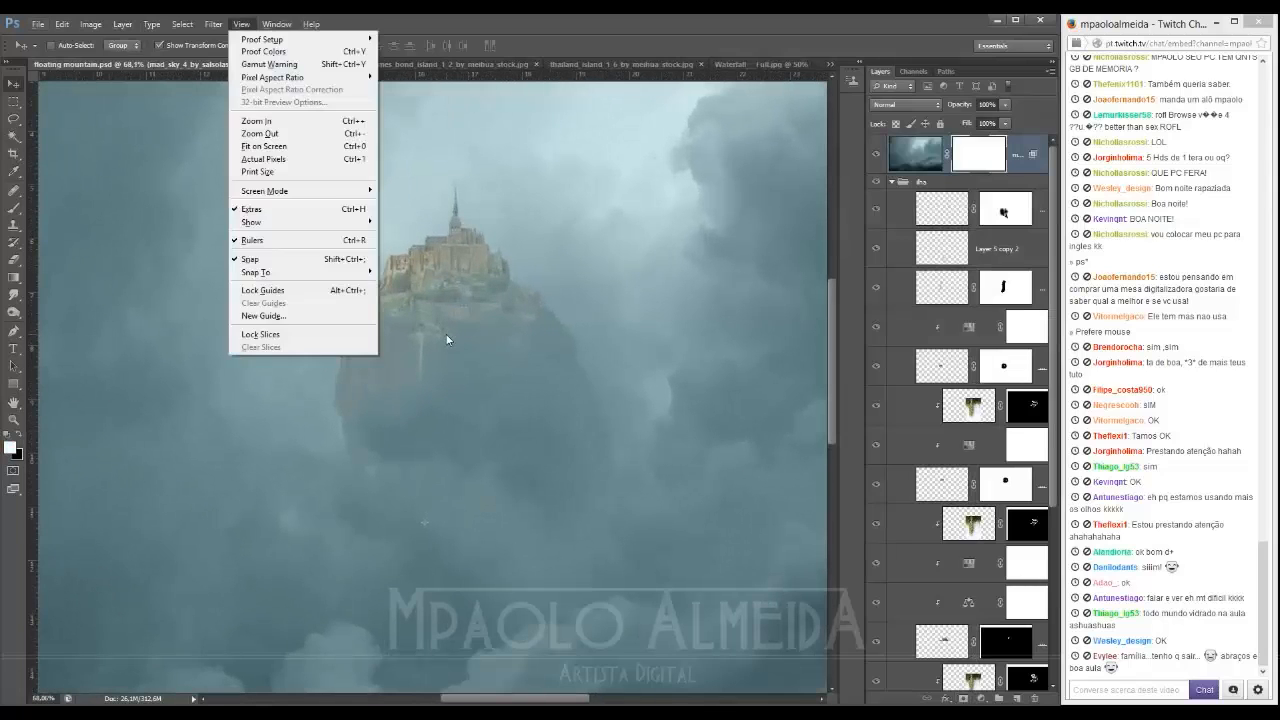
{"action": "key", "text": "Escape"}
{"action": "key", "text": "b"}
{"action": "mouse_move", "coordinate": [452, 330]}
{"action": "left_mouse_down"}
{"action": "mouse_move", "coordinate": [602, 360]}
{"action": "mouse_move", "coordinate": [537, 287]}
{"action": "mouse_move", "coordinate": [462, 246]}
{"action": "mouse_move", "coordinate": [516, 249]}
{"action": "mouse_move", "coordinate": [449, 276]}
{"action": "mouse_move", "coordinate": [505, 319]}
{"action": "mouse_move", "coordinate": [476, 370]}
{"action": "left_mouse_up"}
Step: Refine the sky copy's mask around the mountain's sides and castle, alternating black and white with the large soft brush
{"action": "scroll", "coordinate": [587, 360], "scroll_direction": "down", "scroll_amount": 2}
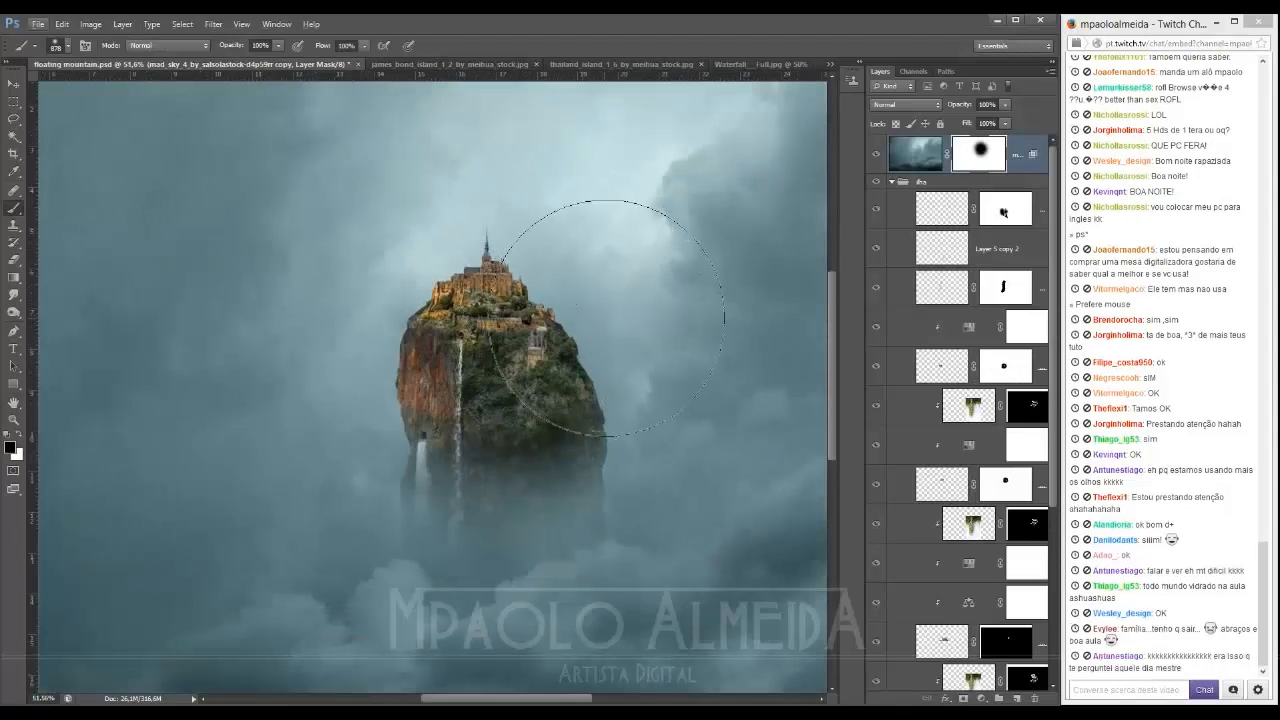
{"action": "left_click", "coordinate": [616, 357]}
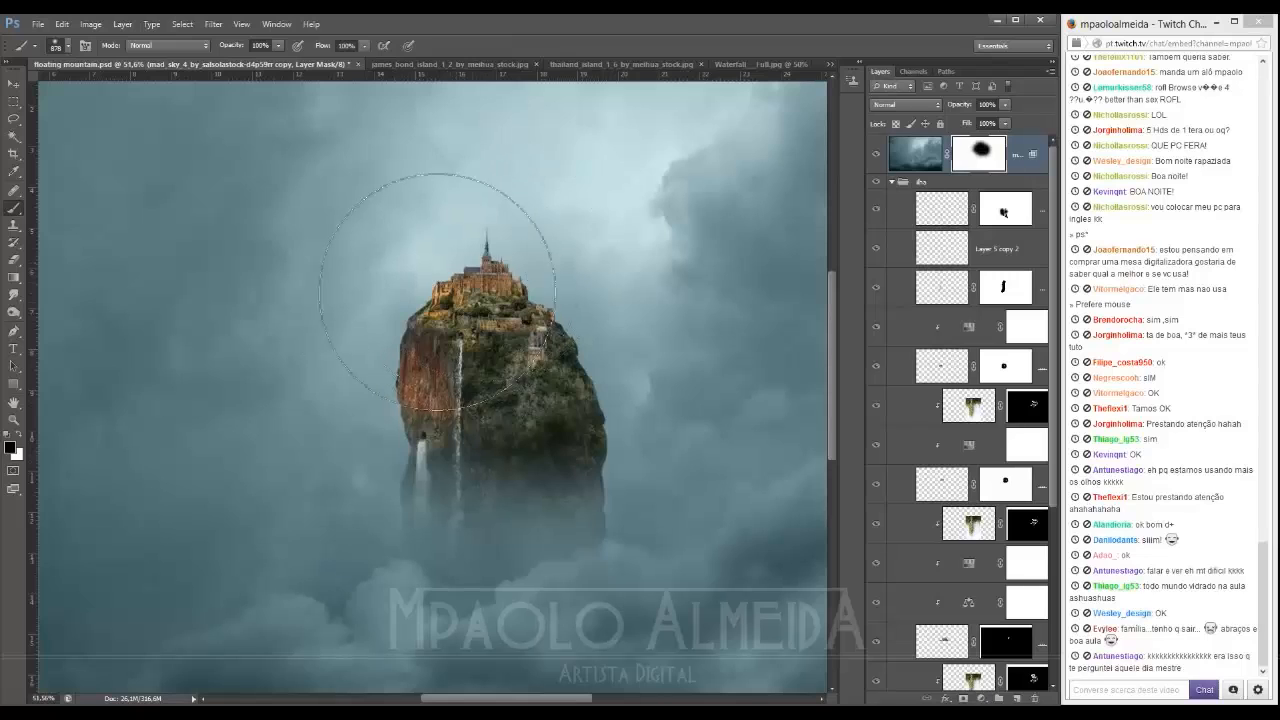
{"action": "key", "text": "x"}
{"action": "left_click", "coordinate": [355, 373]}
{"action": "left_click", "coordinate": [364, 423]}
{"action": "key", "text": "x"}
{"action": "left_click", "coordinate": [472, 293]}
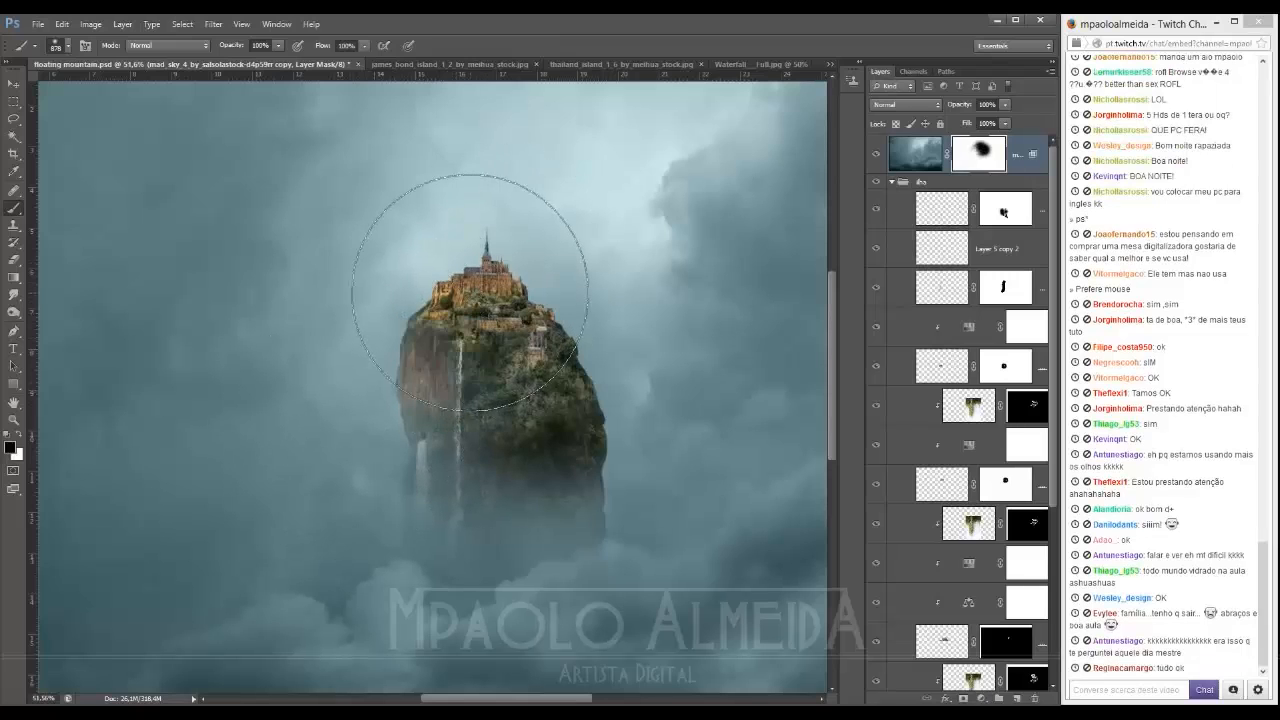
{"action": "key", "text": "x"}
{"action": "left_click", "coordinate": [373, 378]}
{"action": "key", "text": "x"}
{"action": "left_click", "coordinate": [465, 393]}
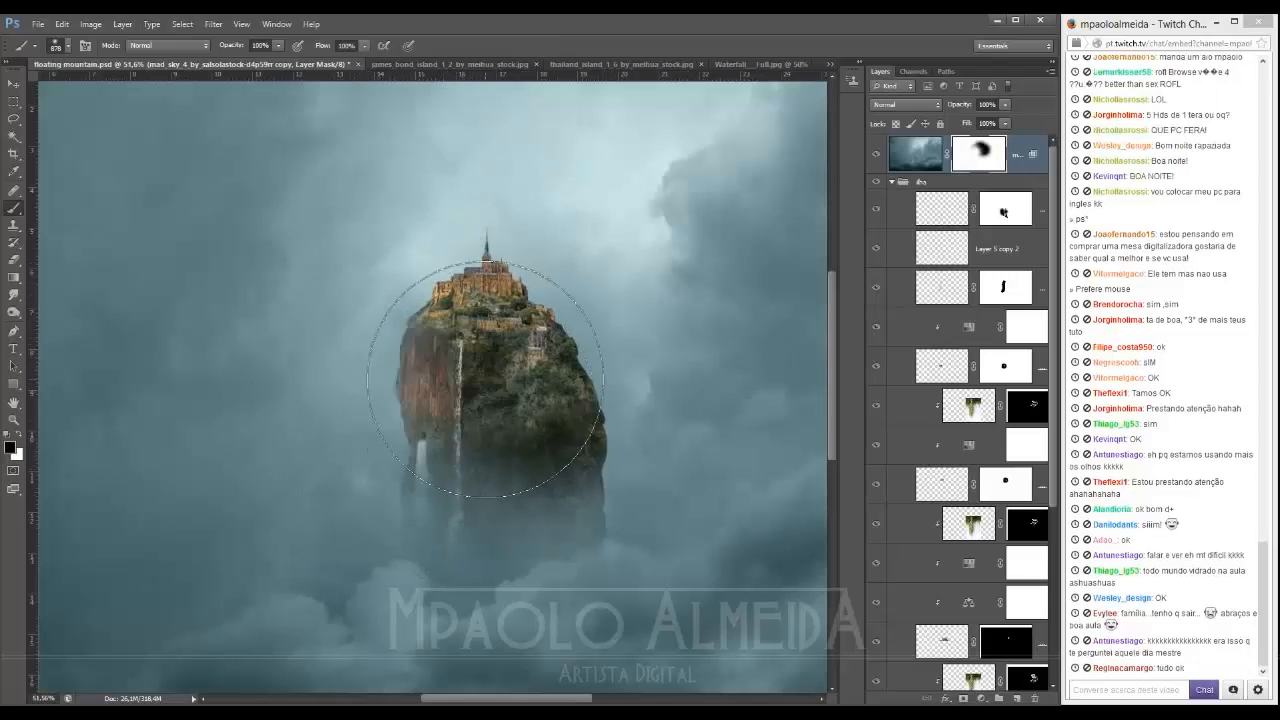
Step: Refine the top sky copy's mask, painting black over the mountain face and white to bring clouds back along its shaded side
{"action": "left_click", "coordinate": [505, 428]}
{"action": "key", "text": "x"}
{"action": "left_click", "coordinate": [597, 405]}
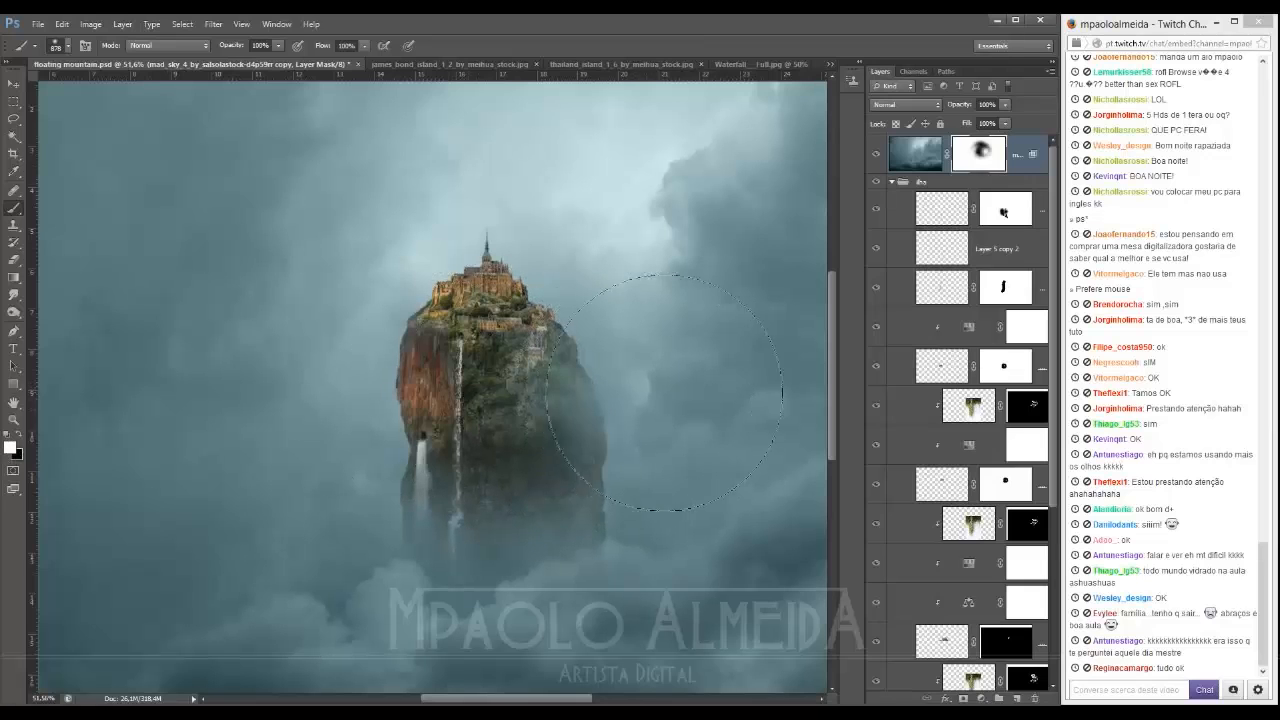
{"action": "left_click", "coordinate": [646, 475]}
{"action": "scroll", "coordinate": [608, 332], "scroll_direction": "up", "scroll_amount": 3}
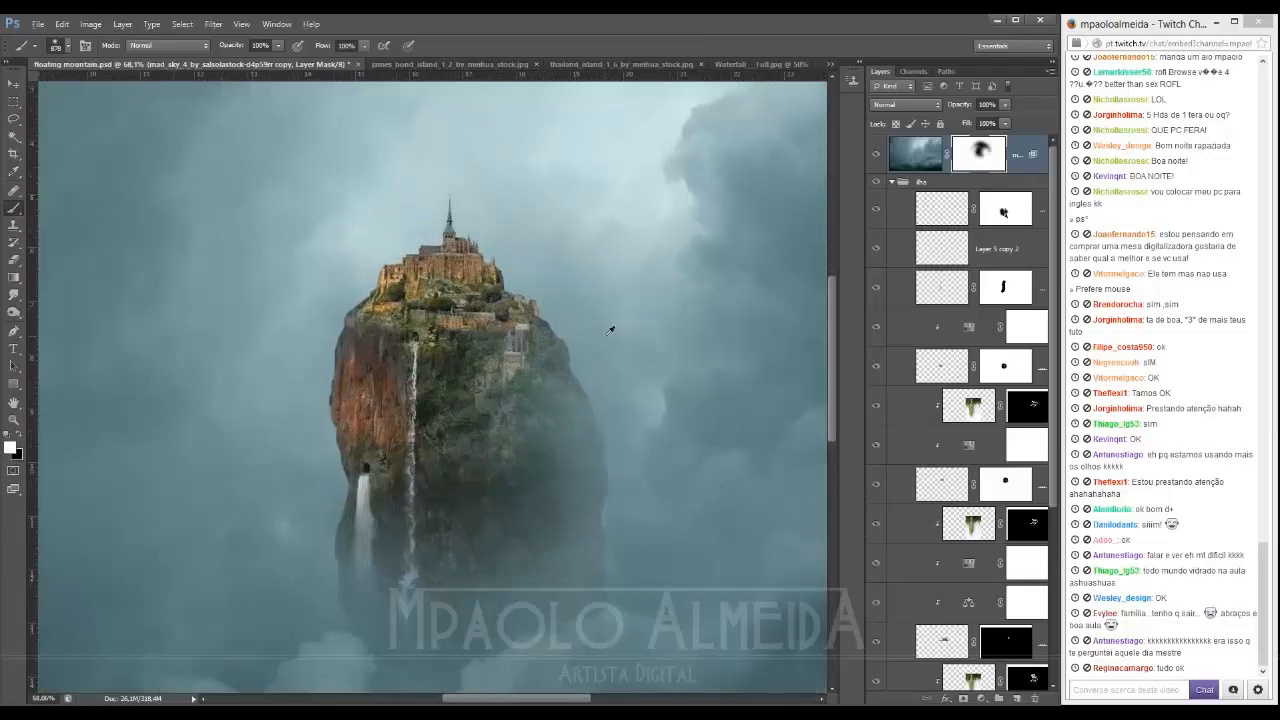
{"action": "scroll", "coordinate": [607, 333], "scroll_direction": "down", "scroll_amount": 2}
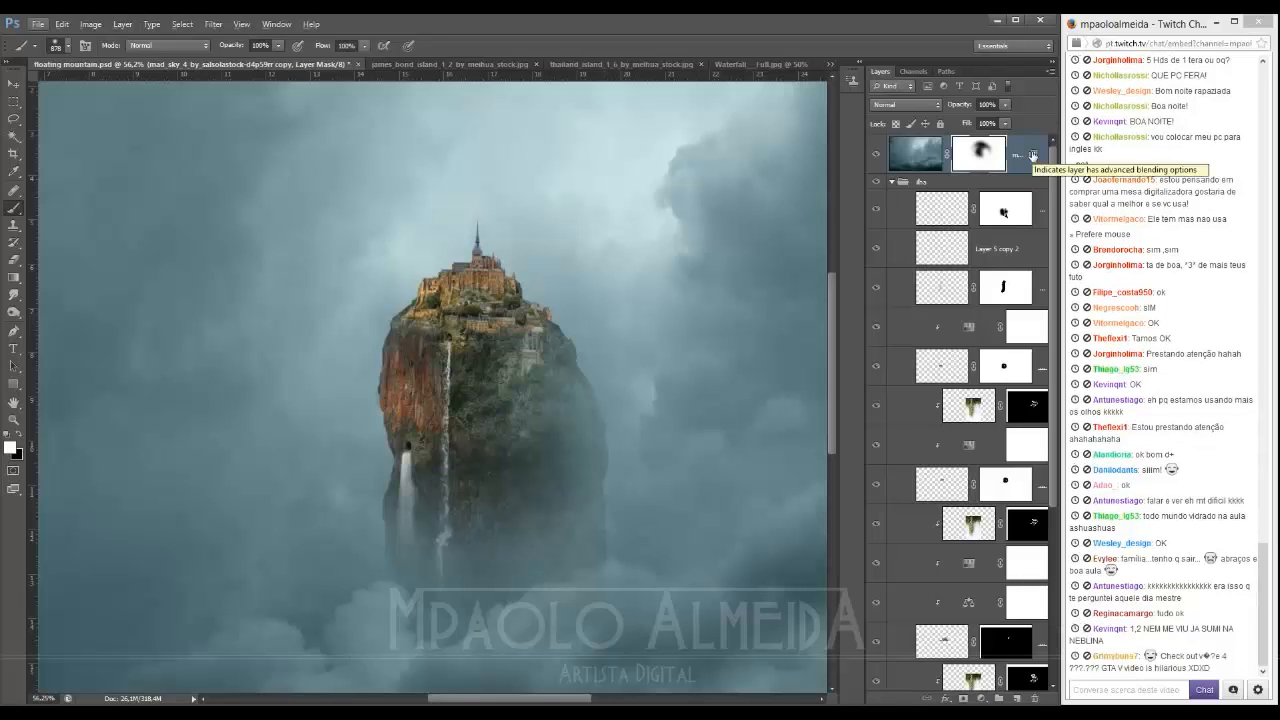
Step: Open the top sky copy's blending options to review the Blend If ranges, and cancel without changing anything
{"action": "double_click", "coordinate": [1033, 155]}
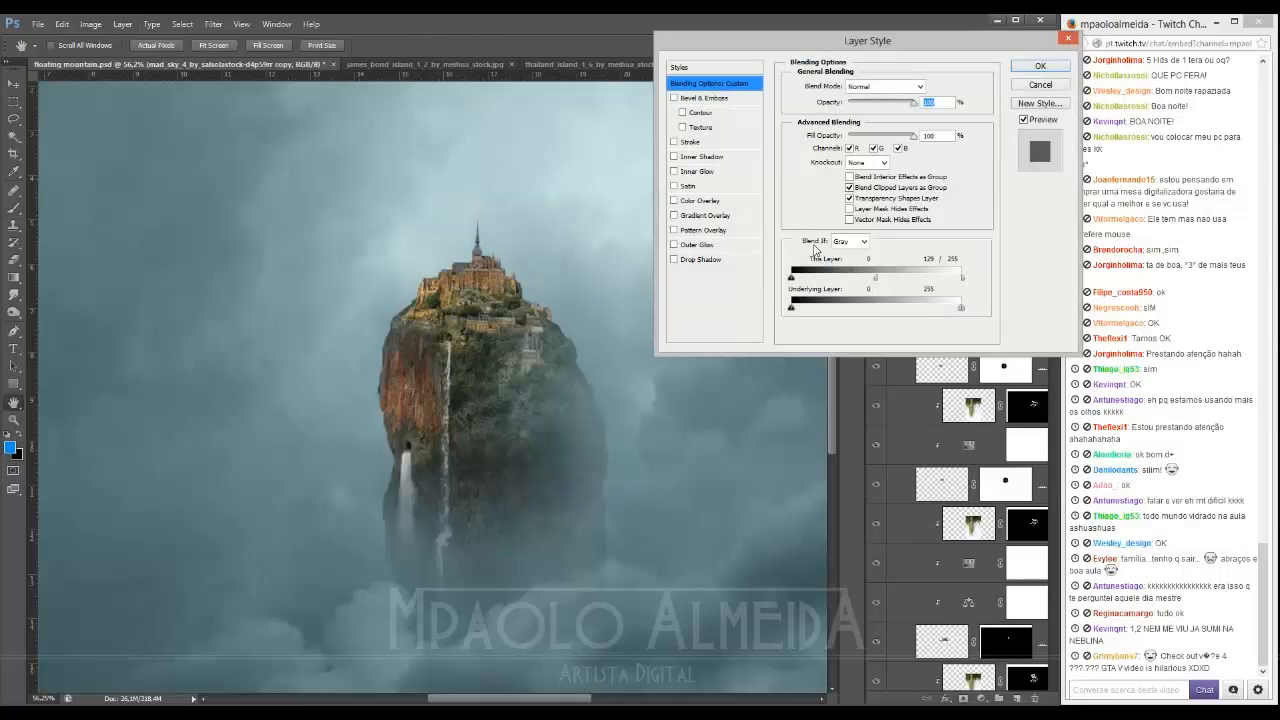
{"action": "left_click", "coordinate": [1049, 72]}
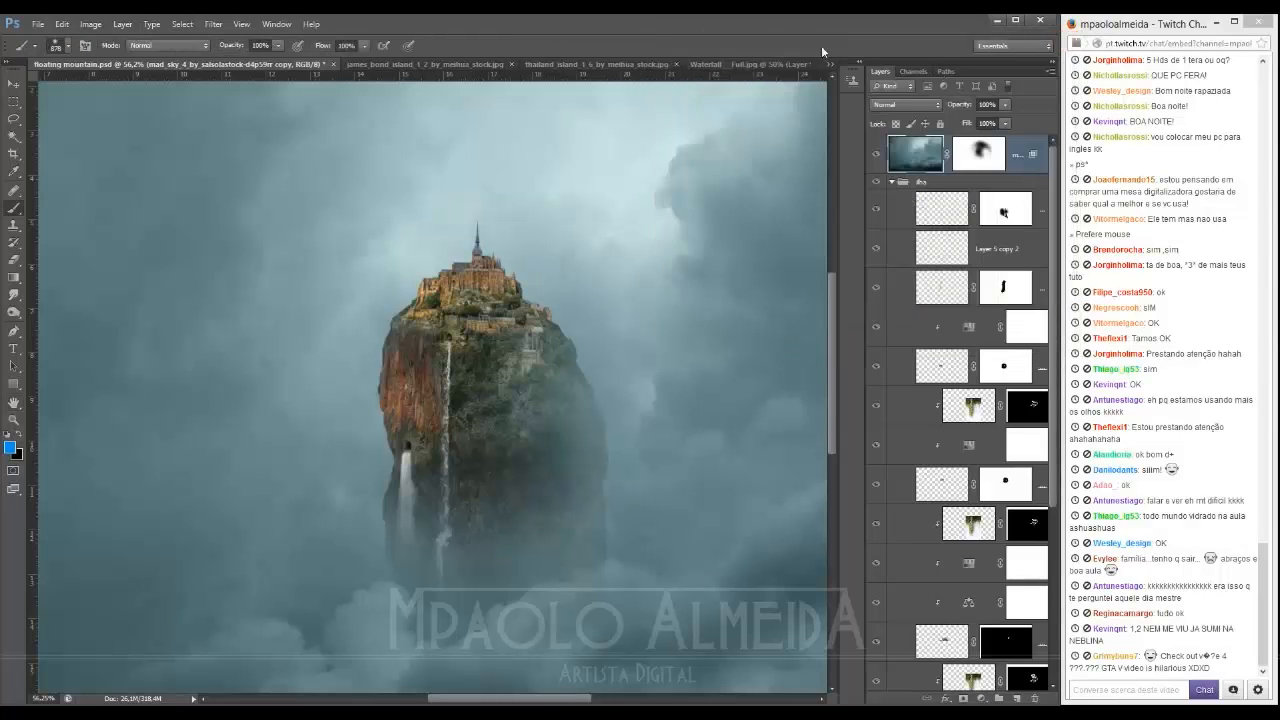
{"action": "scroll", "coordinate": [811, 52], "scroll_direction": "down", "scroll_amount": 2}
{"action": "scroll", "coordinate": [474, 327], "scroll_direction": "up", "scroll_amount": 1}
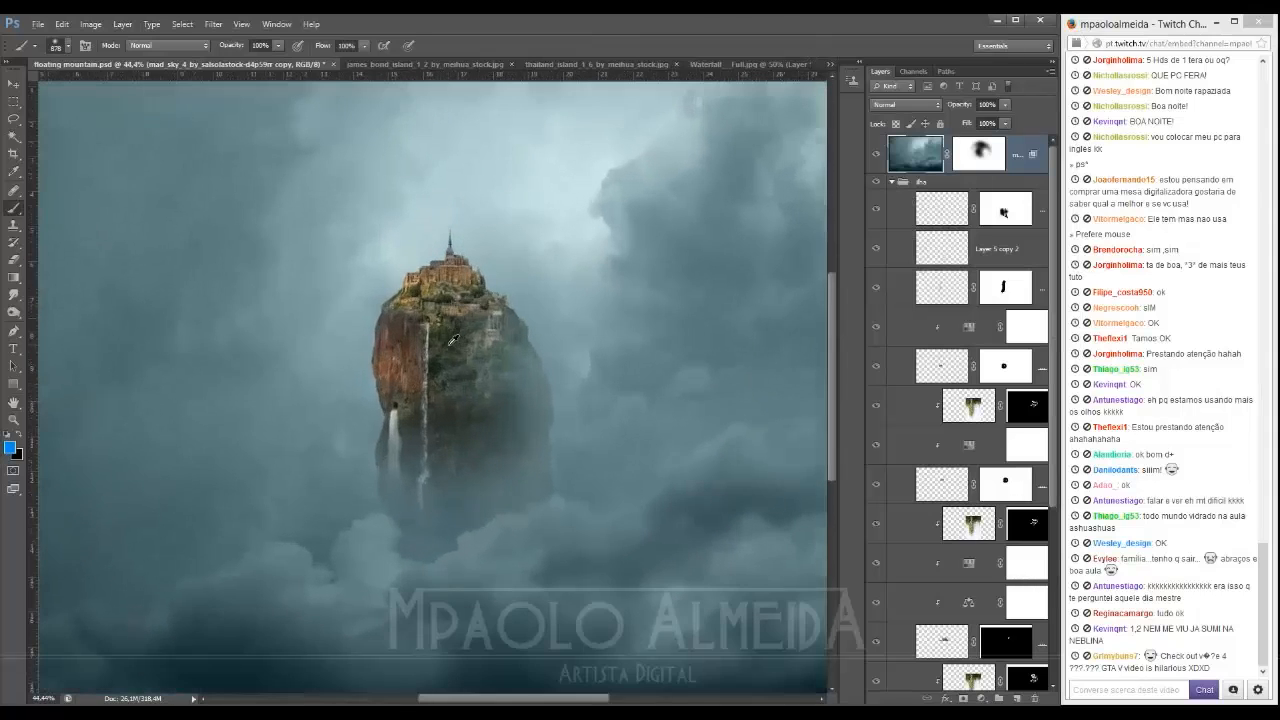
Step: Add a new layer above the sky copy and choose the distant bird-flock brush
{"action": "scroll", "coordinate": [474, 327], "scroll_direction": "up", "scroll_amount": 5}
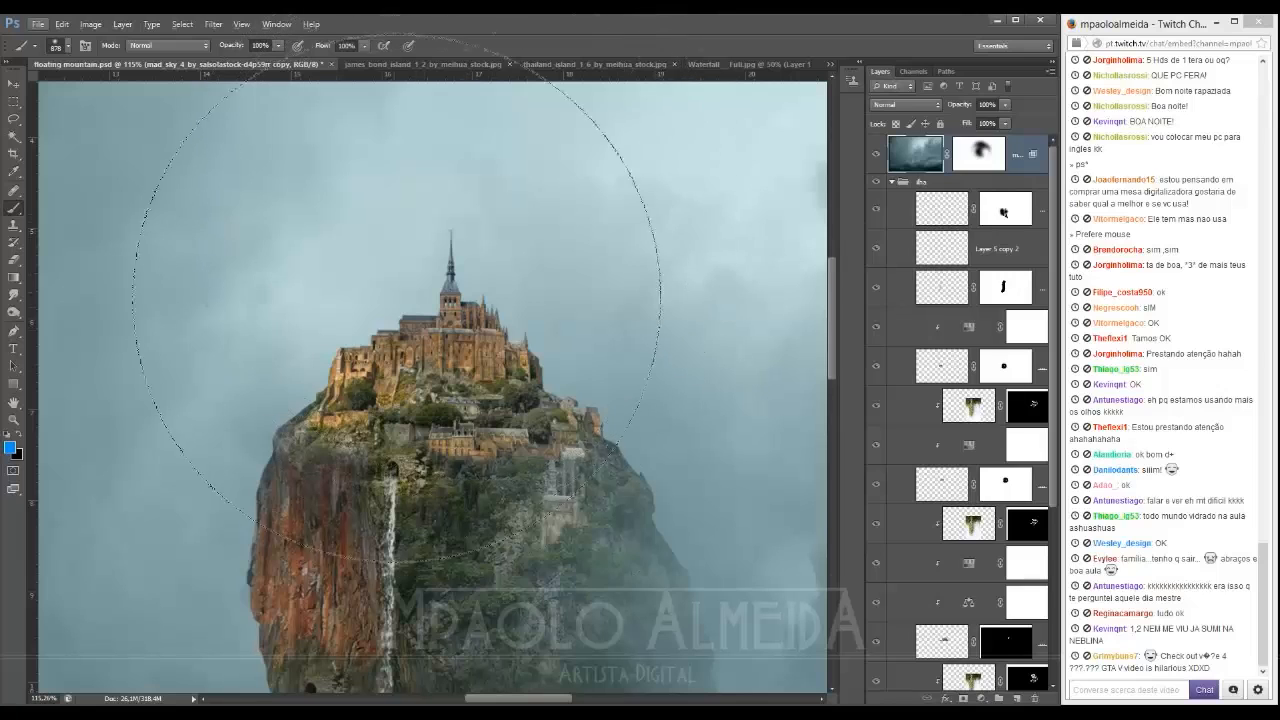
{"action": "left_click", "coordinate": [1016, 698]}
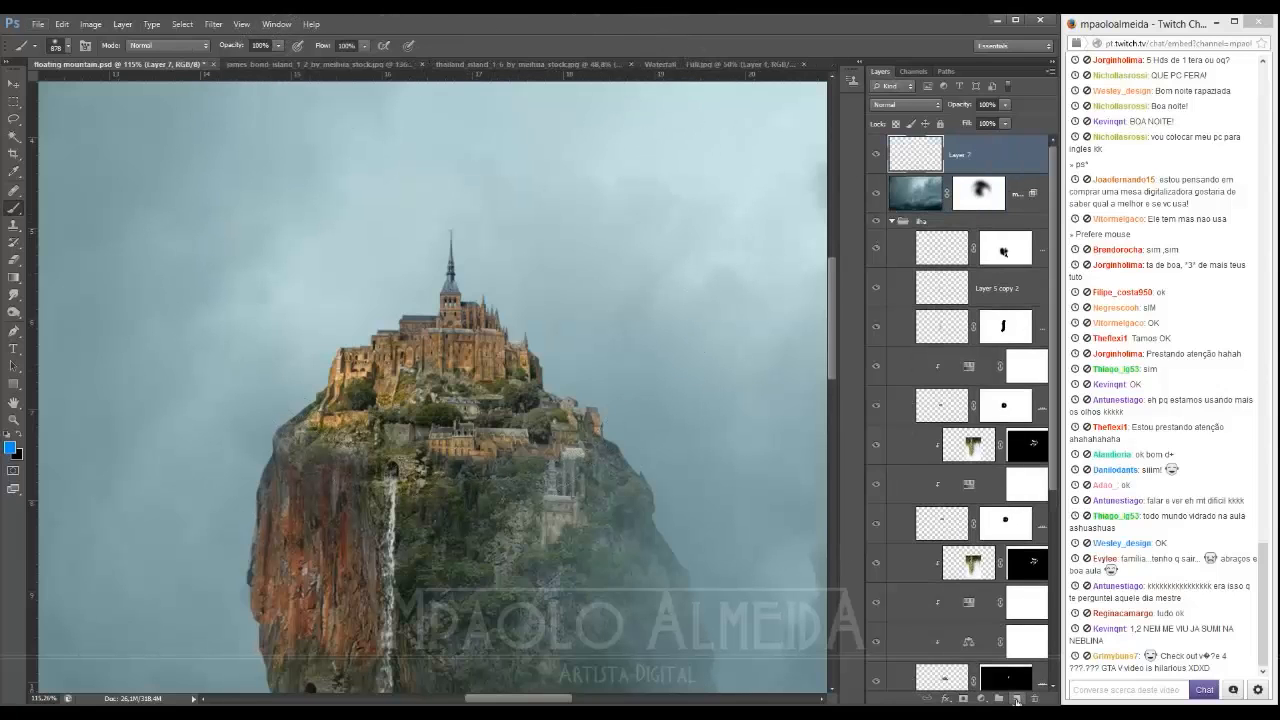
{"action": "right_click", "coordinate": [372, 465]}
{"action": "left_click_drag", "start_coordinate": [950, 476], "coordinate": [947, 646]}
{"action": "scroll", "coordinate": [806, 629], "scroll_direction": "up", "scroll_amount": 3}
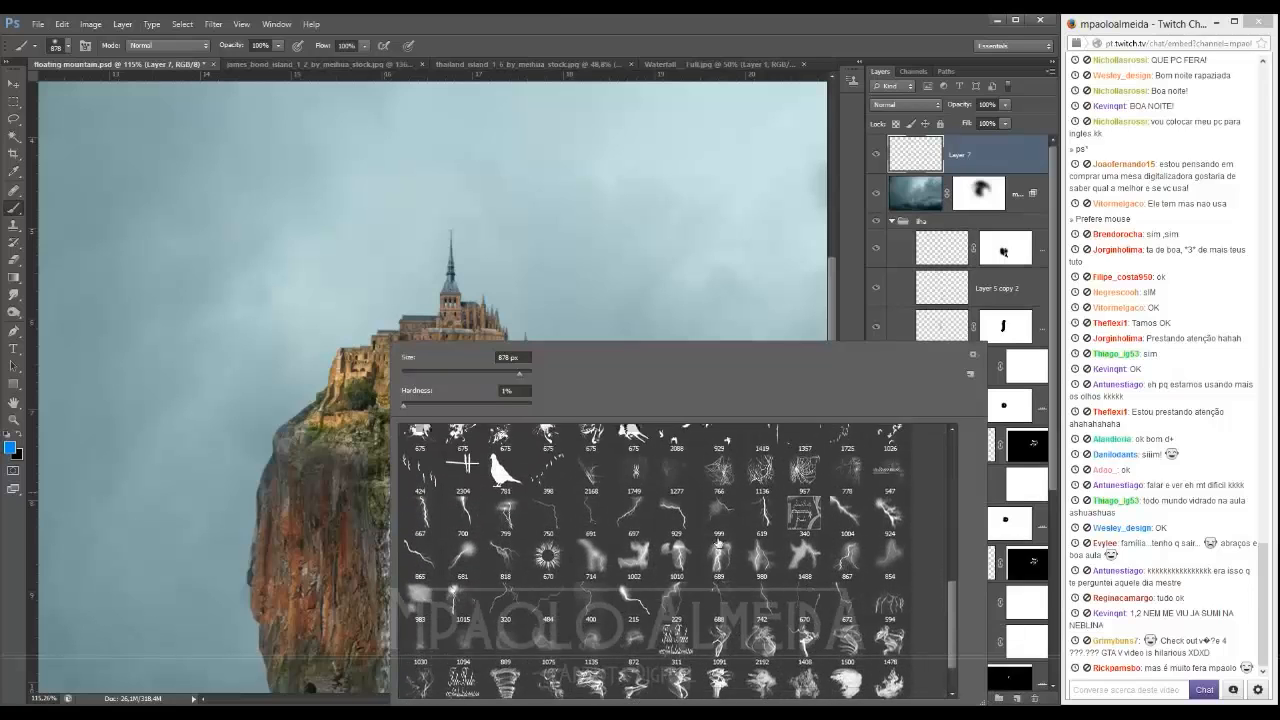
{"action": "left_click", "coordinate": [847, 485]}
Step: Reduce the flock brush to 84 px and stamp a small black flock of birds in the sky just right of the castle spire
{"action": "left_click_drag", "start_coordinate": [567, 240], "coordinate": [402, 248]}
{"action": "left_click_drag", "start_coordinate": [478, 290], "coordinate": [171, 292]}
{"action": "left_click_drag", "start_coordinate": [291, 301], "coordinate": [239, 282]}
{"action": "key", "text": "x"}
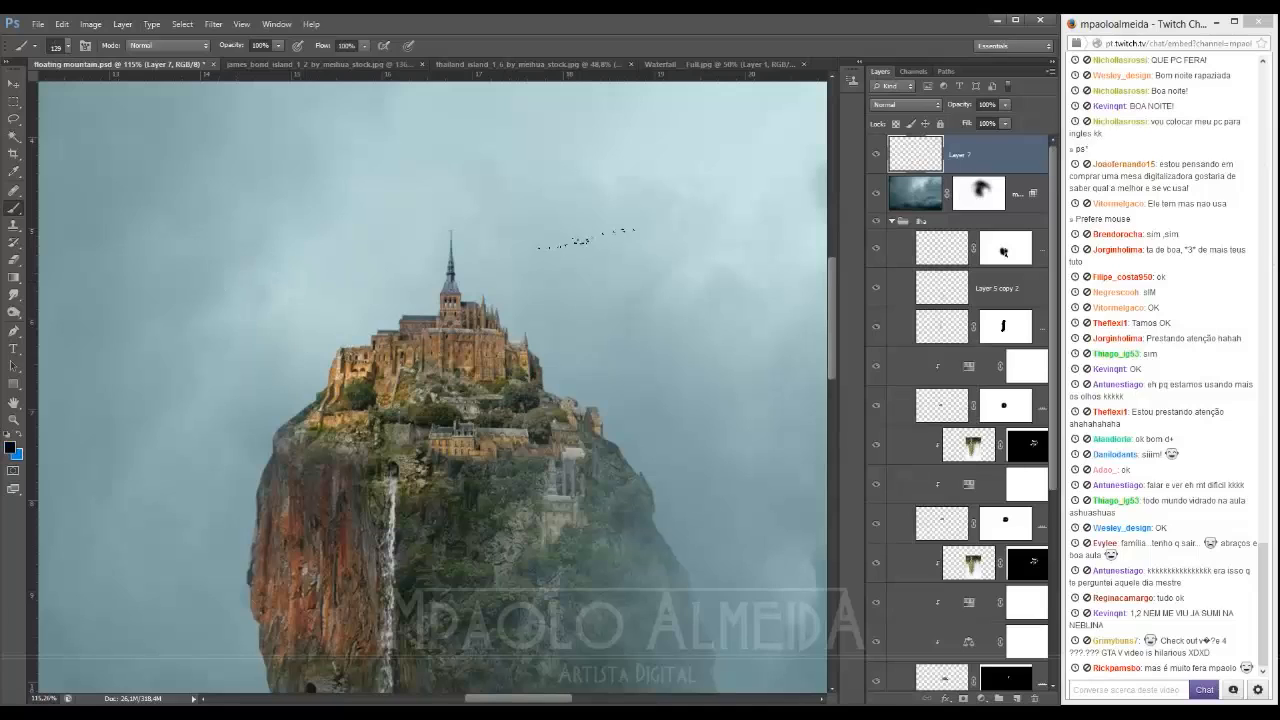
{"action": "left_click_drag", "start_coordinate": [586, 238], "coordinate": [568, 241]}
{"action": "left_click", "coordinate": [511, 259]}
{"action": "key", "text": "ctrl+z"}
{"action": "right_click", "coordinate": [517, 256], "text": "alt"}
{"action": "key", "text": "d"}
Step: Choose the flying-birds brush, reduce it to 15 px and stamp a tiny black group of birds left of the castle spire
{"action": "right_click", "coordinate": [456, 340]}
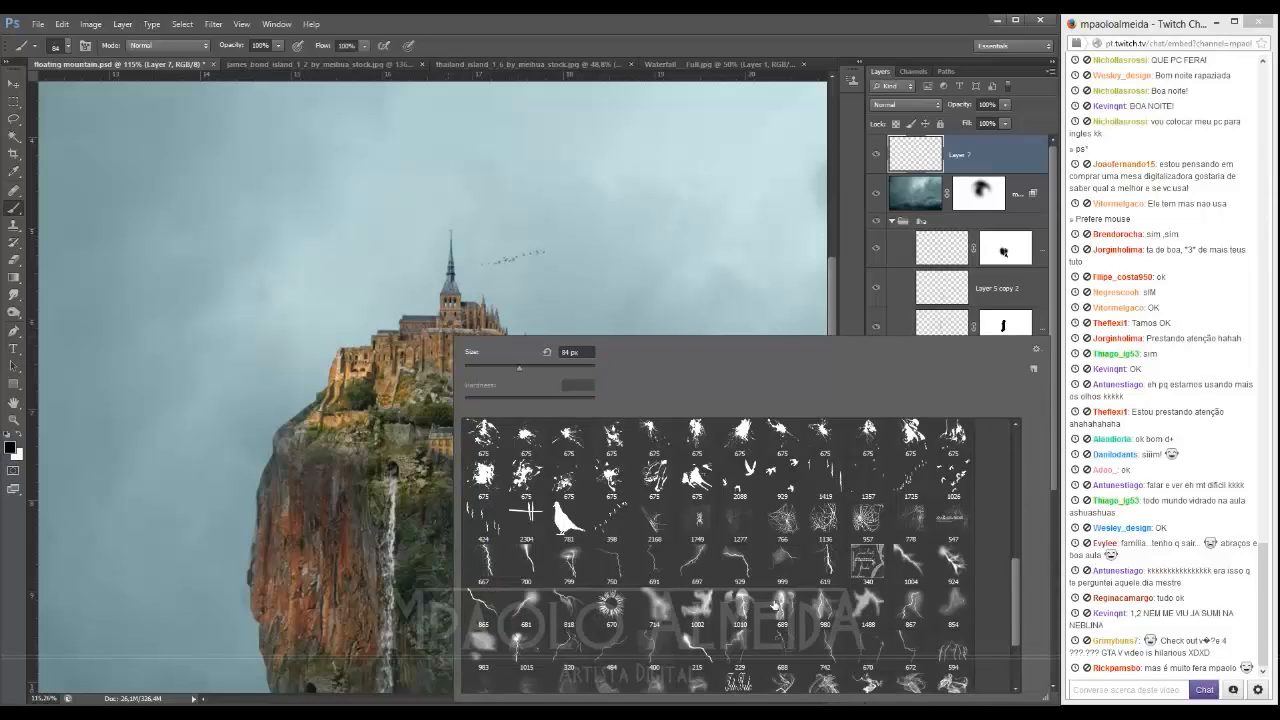
{"action": "left_click", "coordinate": [783, 481]}
{"action": "left_click_drag", "start_coordinate": [341, 314], "coordinate": [308, 318]}
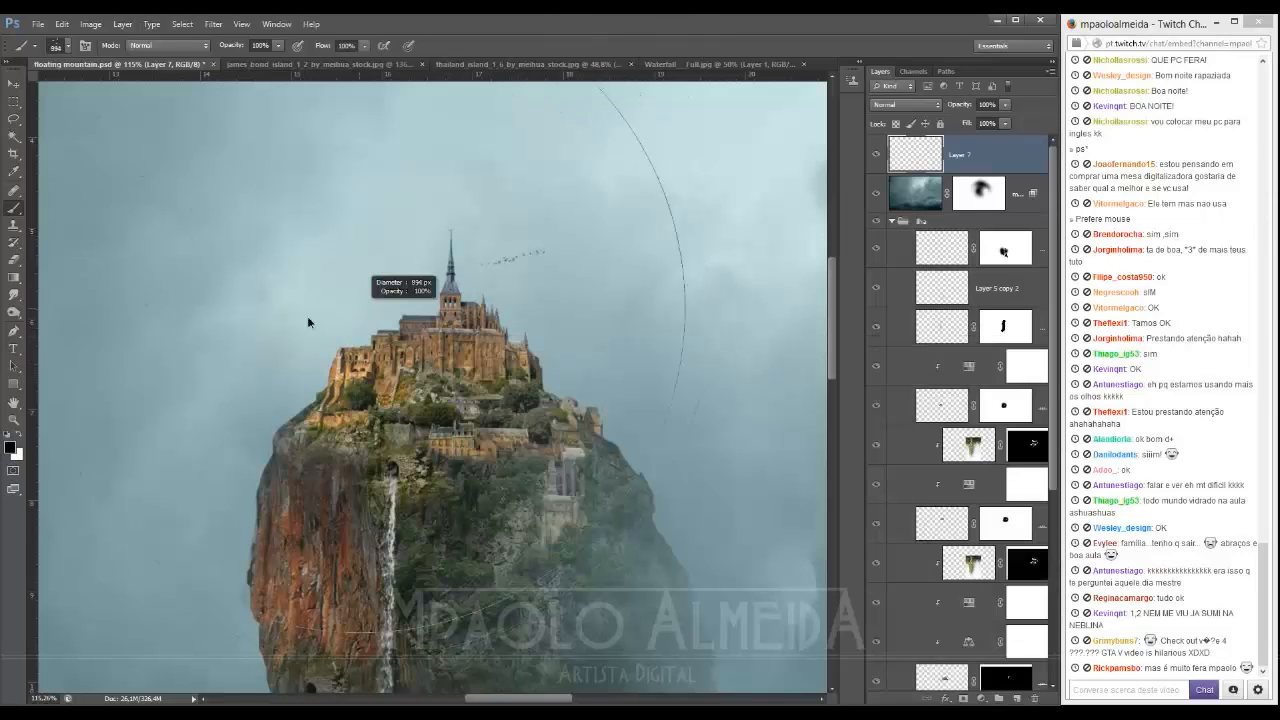
{"action": "right_click", "coordinate": [421, 336], "text": "alt"}
{"action": "left_click", "coordinate": [352, 287]}
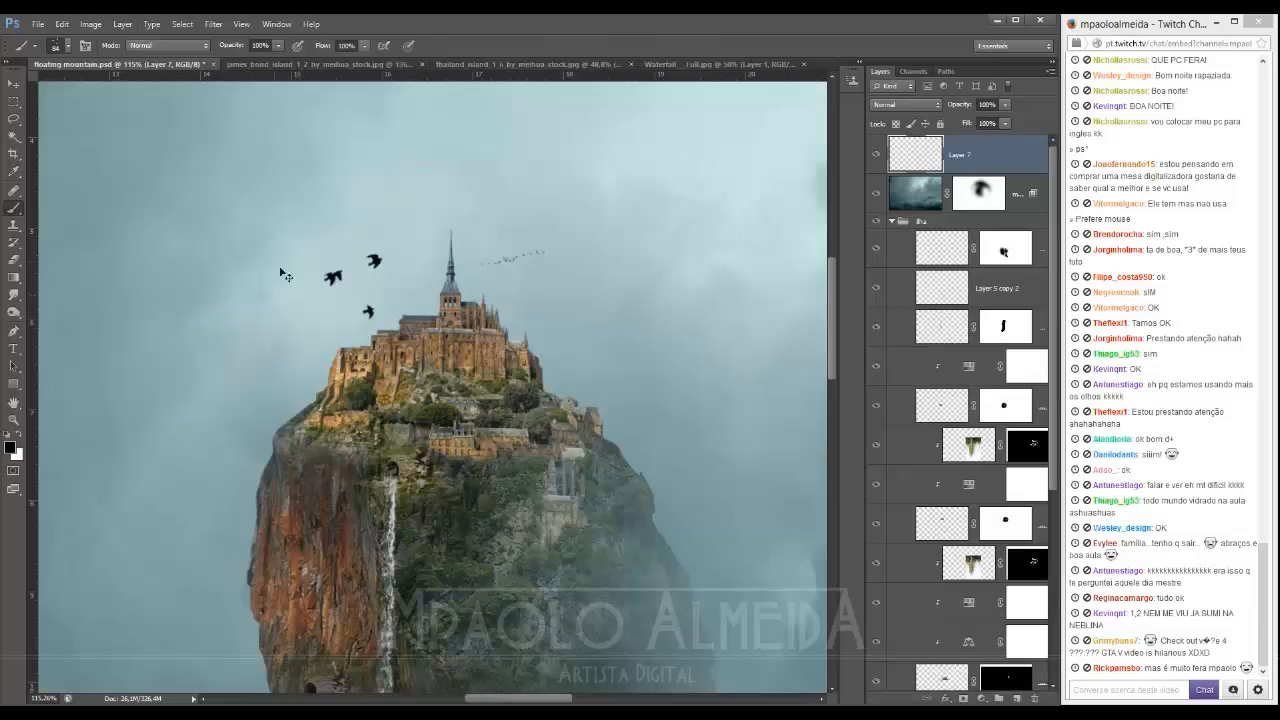
{"action": "key", "text": "ctrl+z"}
{"action": "right_click", "coordinate": [341, 265], "text": "alt"}
{"action": "scroll", "coordinate": [414, 305], "scroll_direction": "down", "scroll_amount": 5}
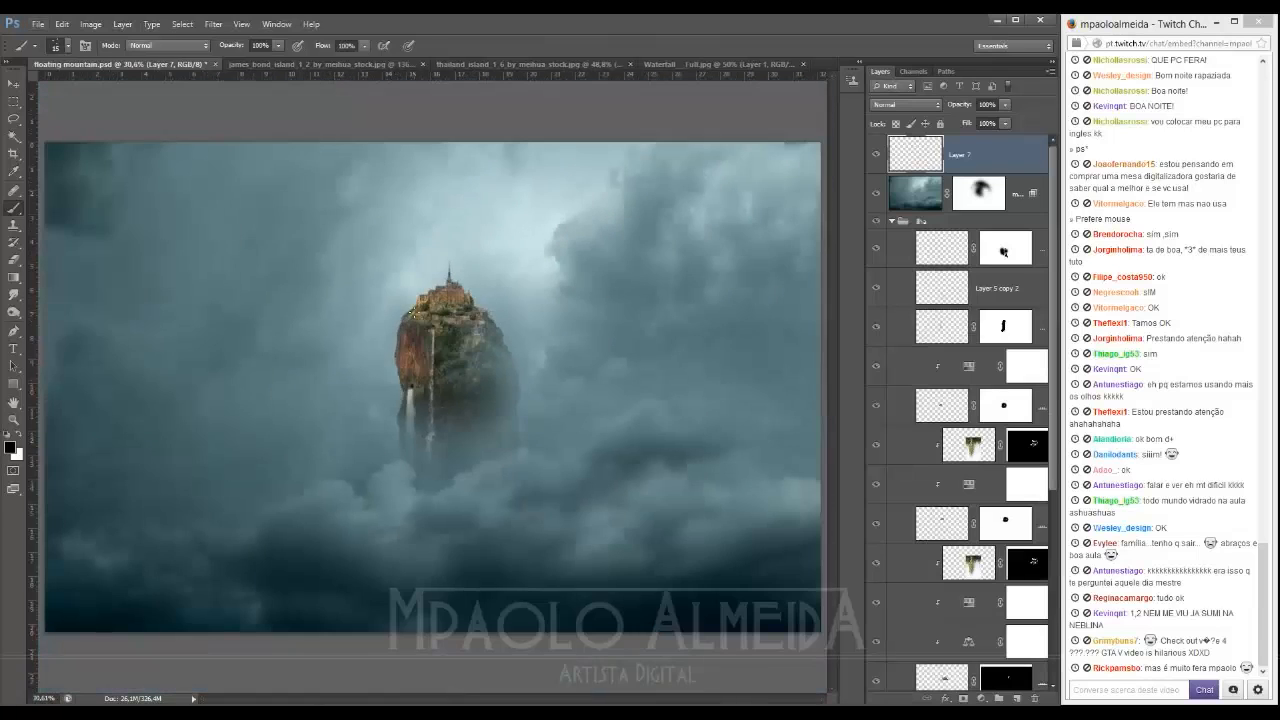
{"action": "scroll", "coordinate": [410, 313], "scroll_direction": "up", "scroll_amount": 2}
Step: Switch to the file browser, look through the imagens stock folder and close the window
{"action": "left_click", "coordinate": [159, 714]}
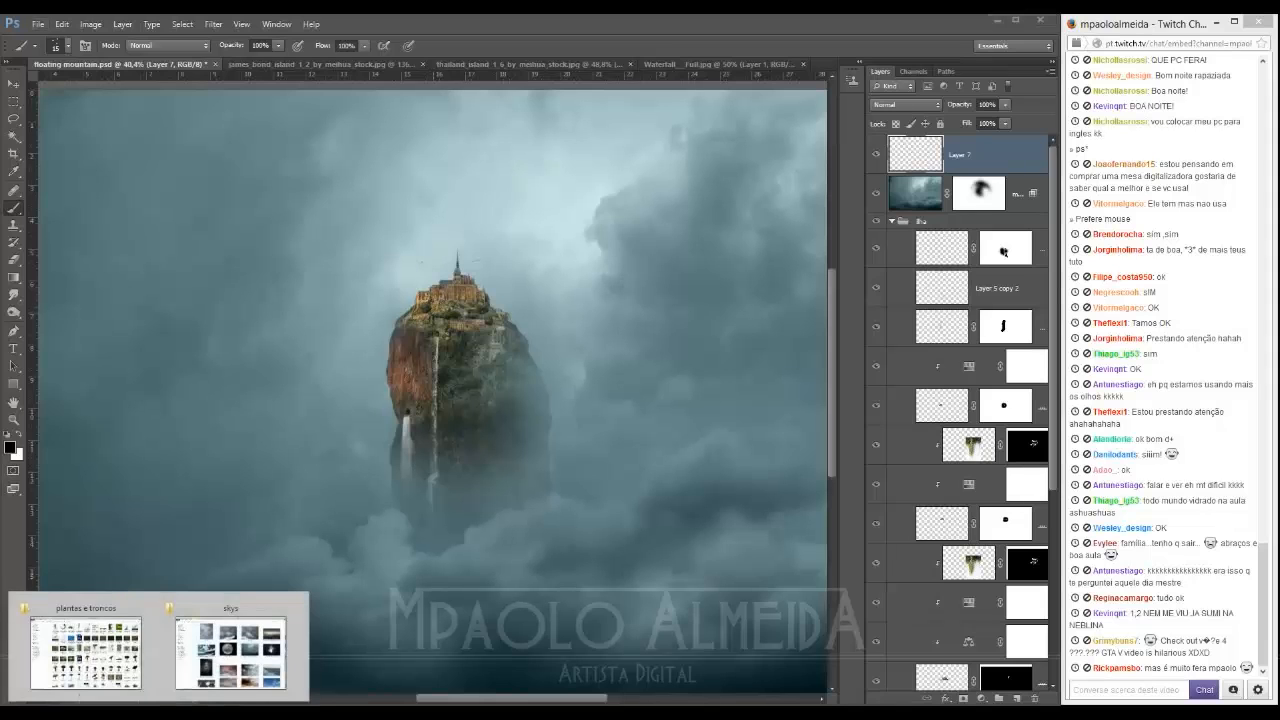
{"action": "left_click", "coordinate": [134, 651]}
{"action": "left_click", "coordinate": [281, 61]}
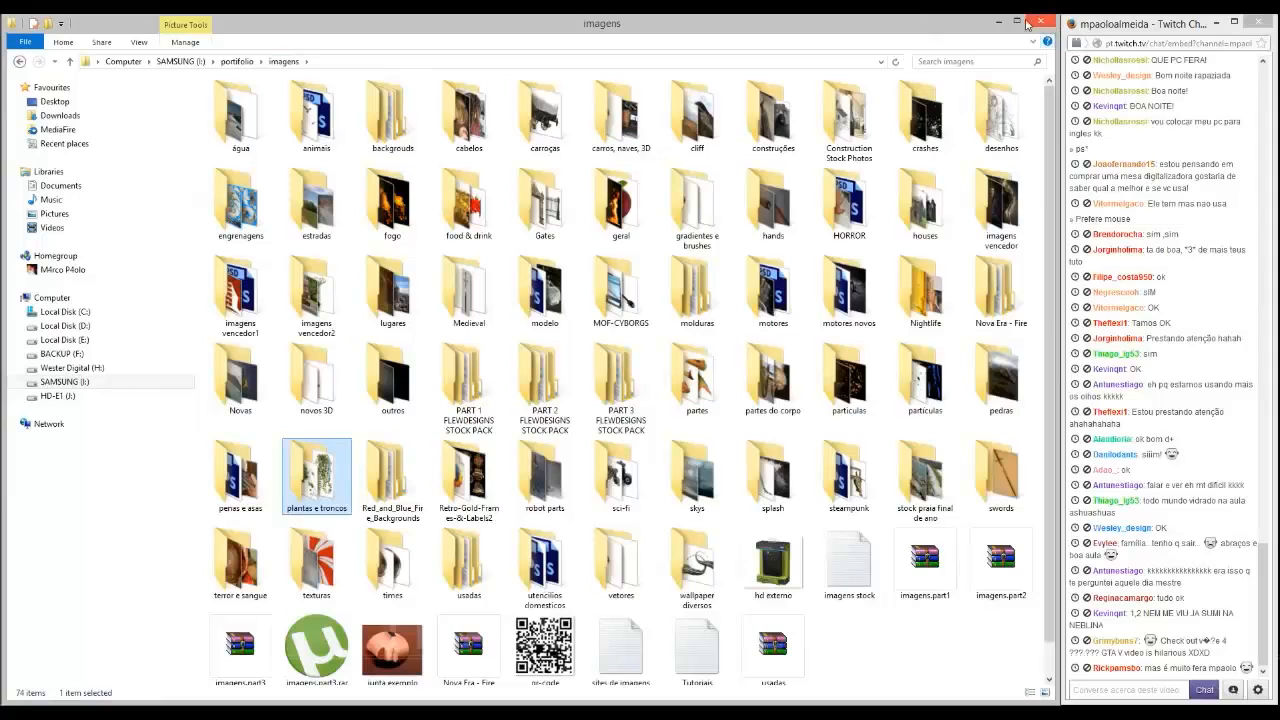
{"action": "left_click", "coordinate": [1042, 21]}
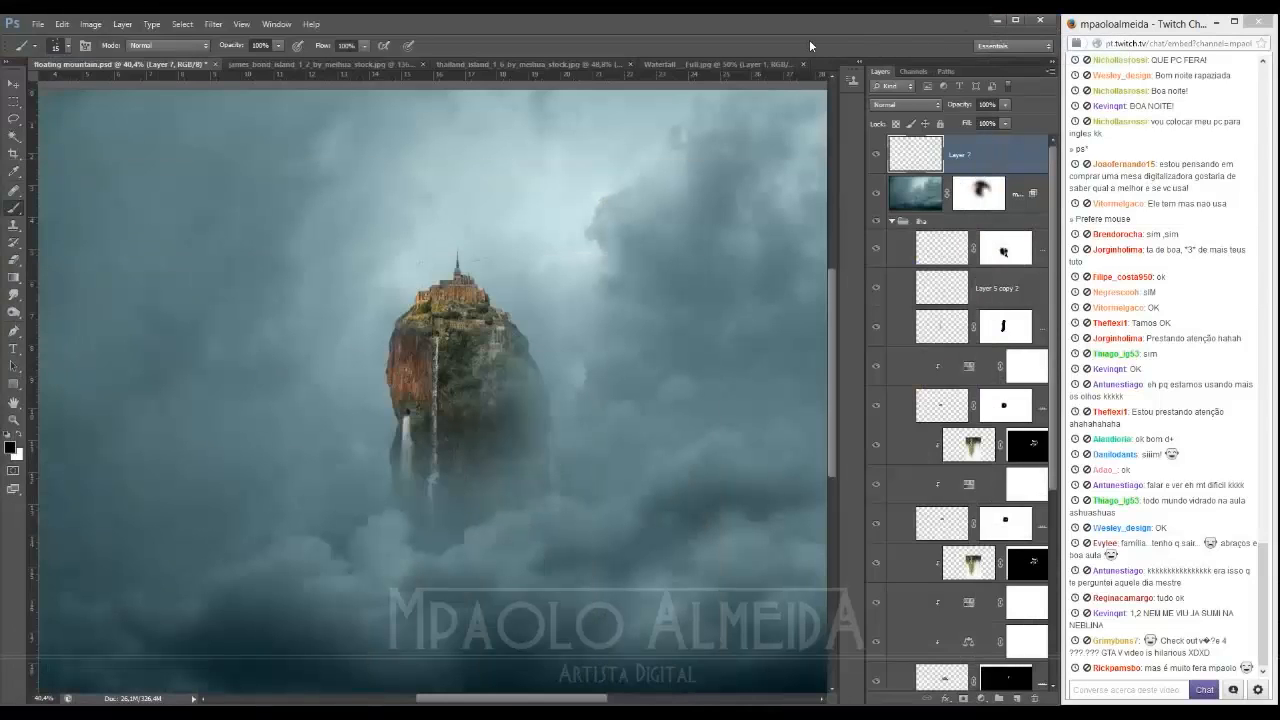
Step: In the ilha group, select the original Yorkshire dales stock layer of the upper waterfall's opening together with the two layers clipped to it
{"action": "scroll", "coordinate": [476, 357], "scroll_direction": "up", "scroll_amount": 5}
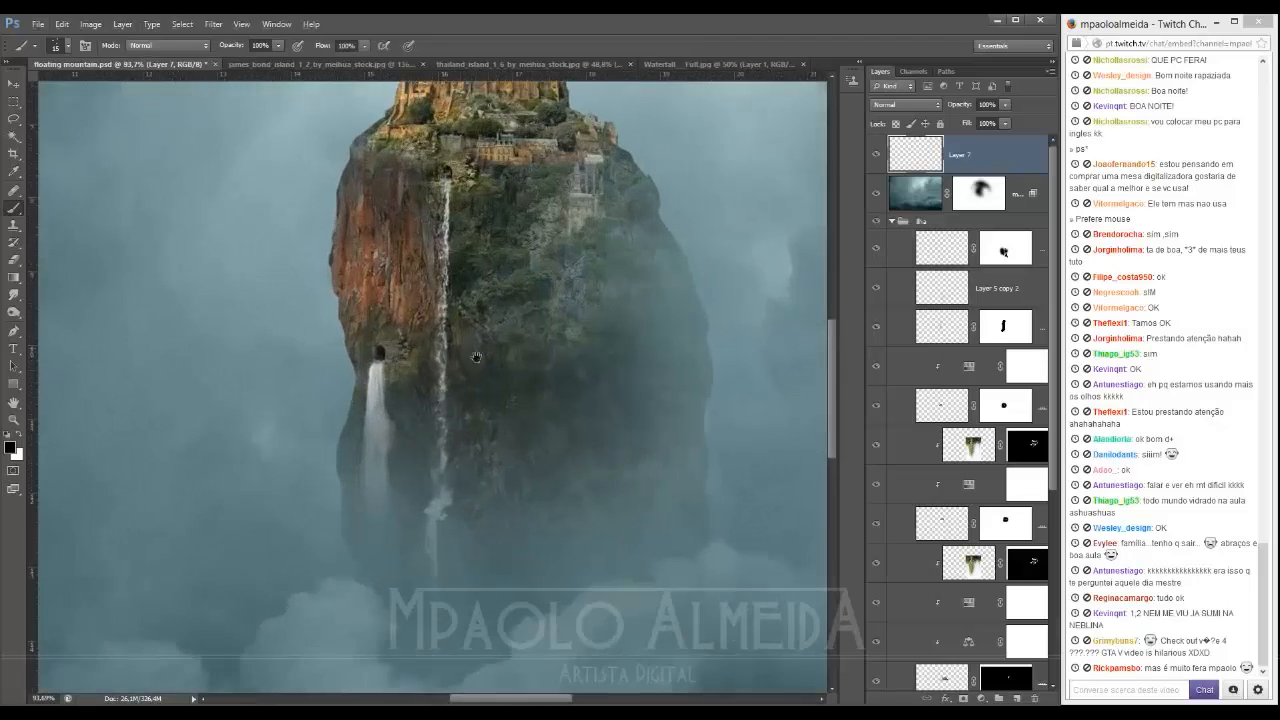
{"action": "left_click_drag", "start_coordinate": [476, 357], "coordinate": [384, 440]}
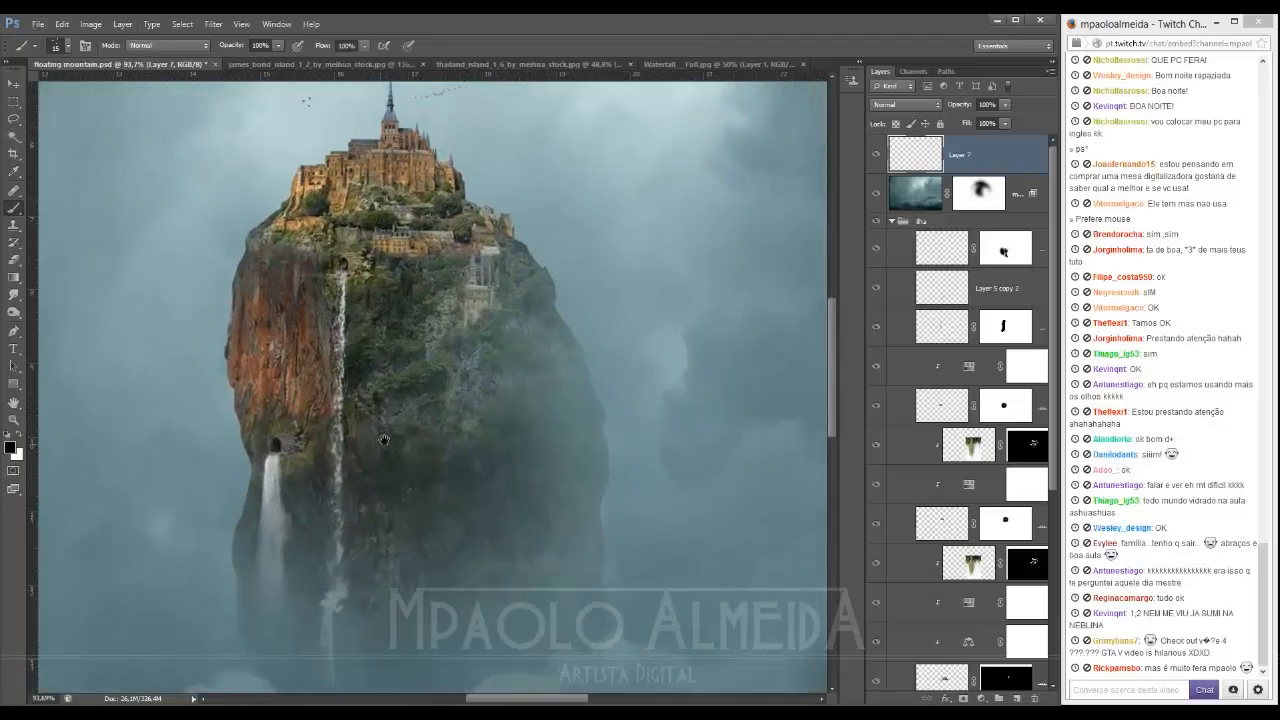
{"action": "left_click_drag", "start_coordinate": [411, 334], "coordinate": [435, 397]}
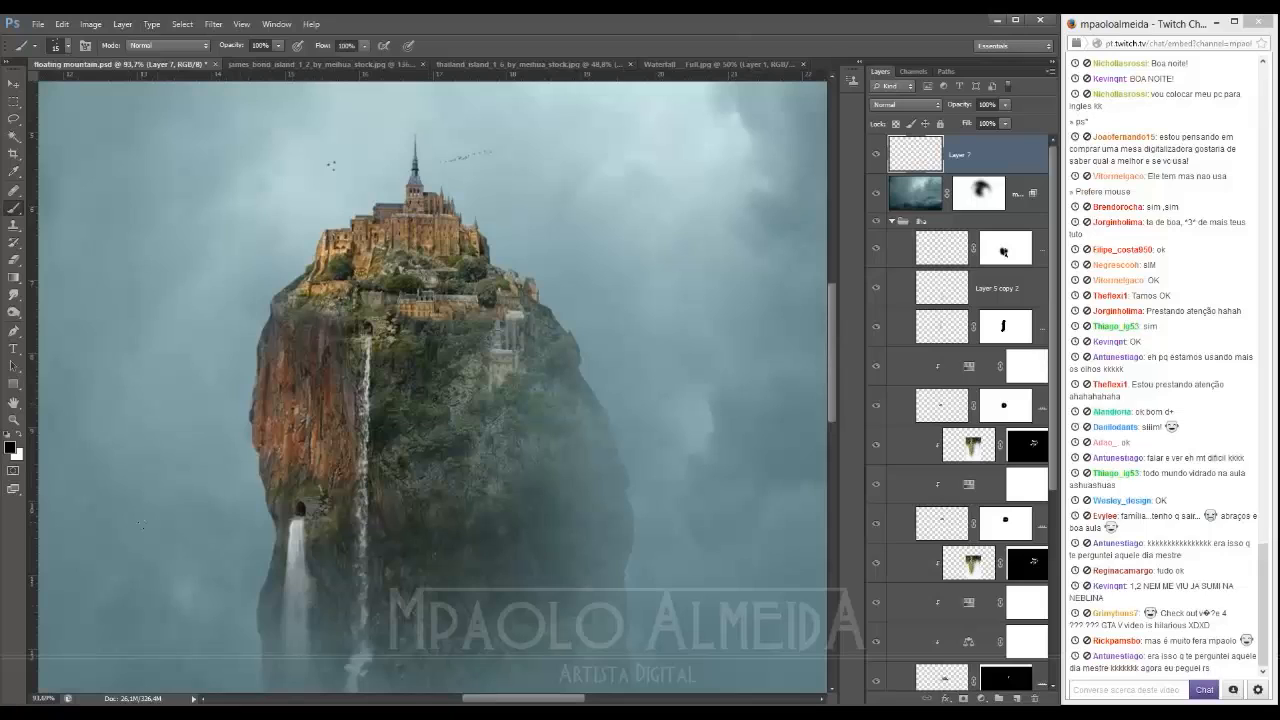
{"action": "scroll", "coordinate": [388, 400], "scroll_direction": "down", "scroll_amount": 1}
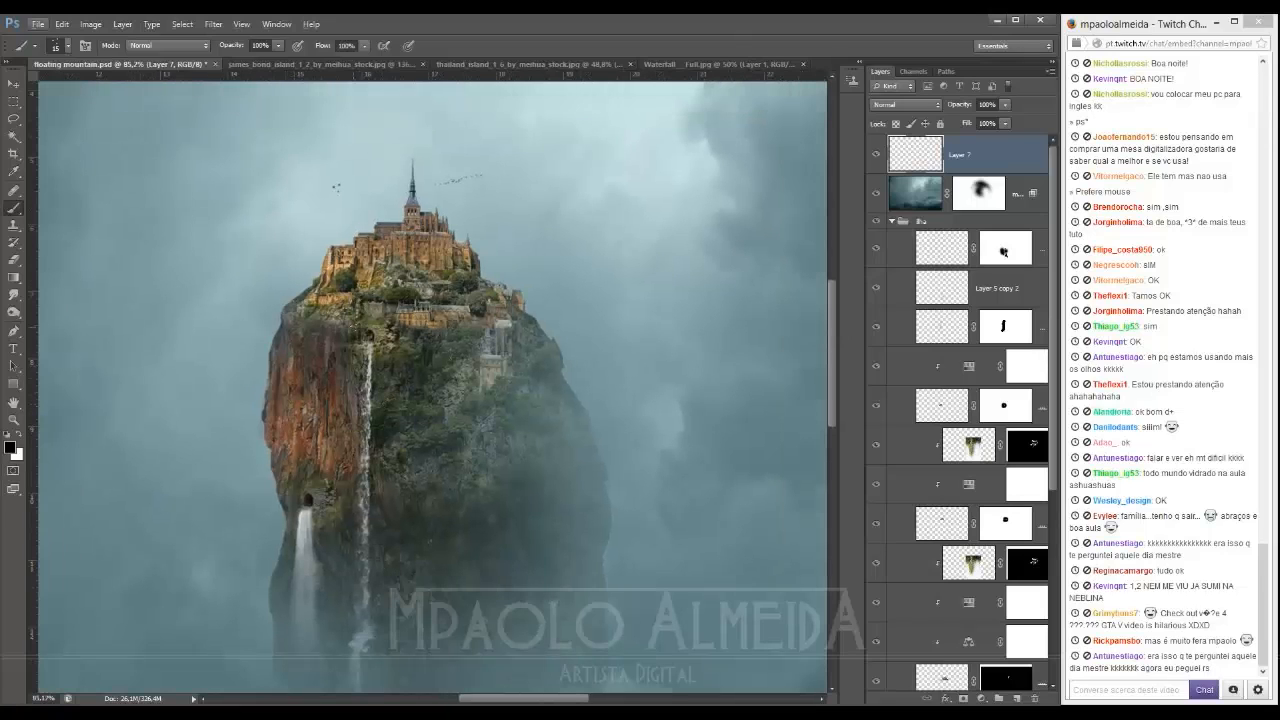
{"action": "scroll", "coordinate": [978, 245], "scroll_direction": "down", "scroll_amount": 2}
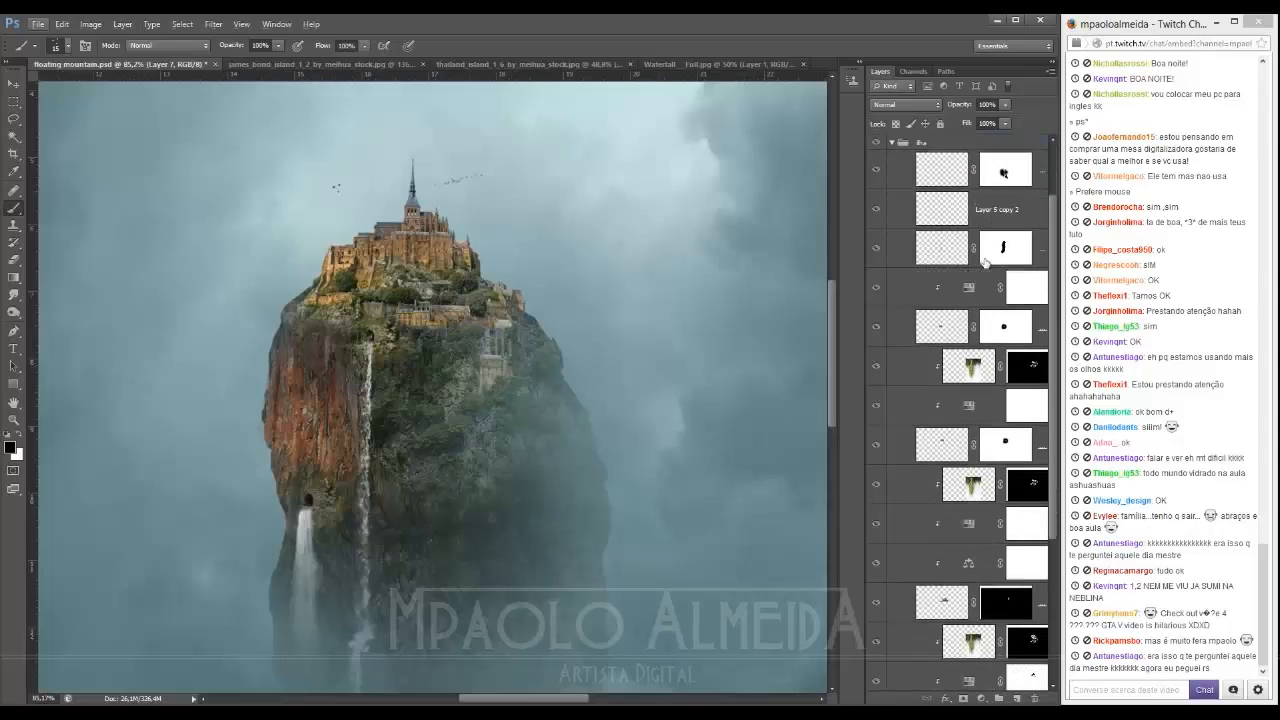
{"action": "left_click", "coordinate": [895, 328]}
{"action": "left_click", "coordinate": [14, 84]}
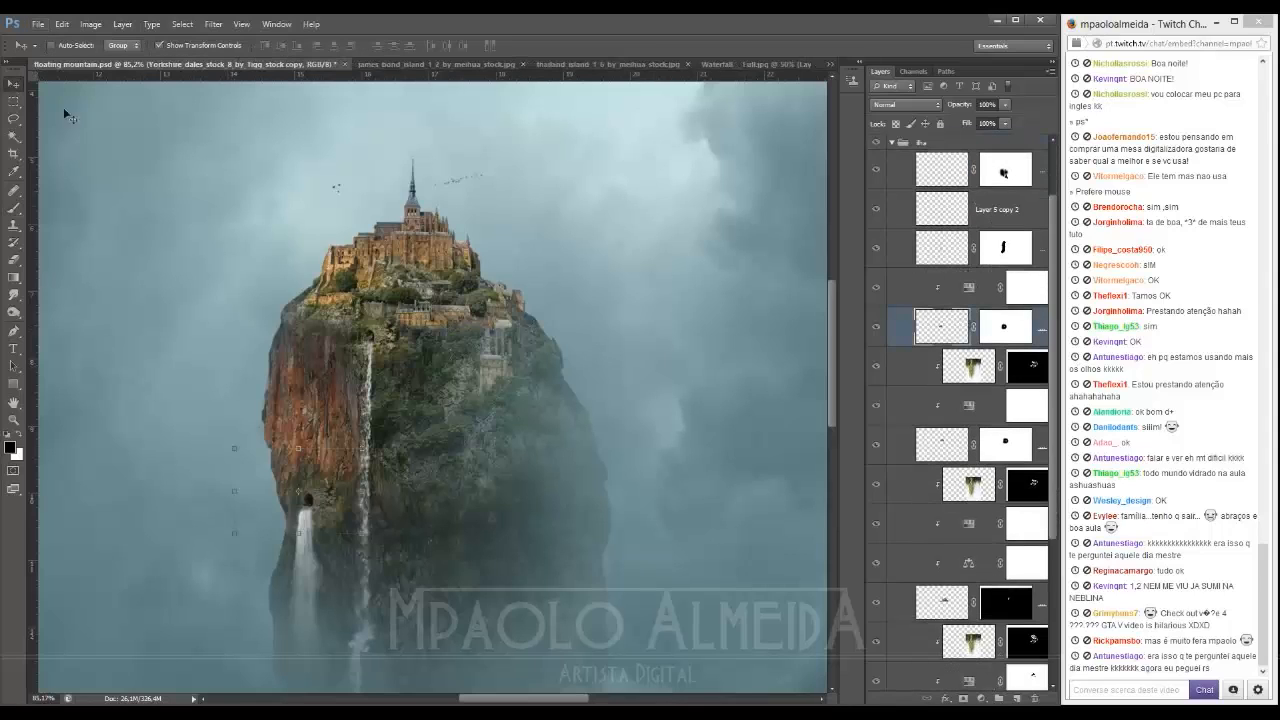
{"action": "left_click", "coordinate": [916, 438]}
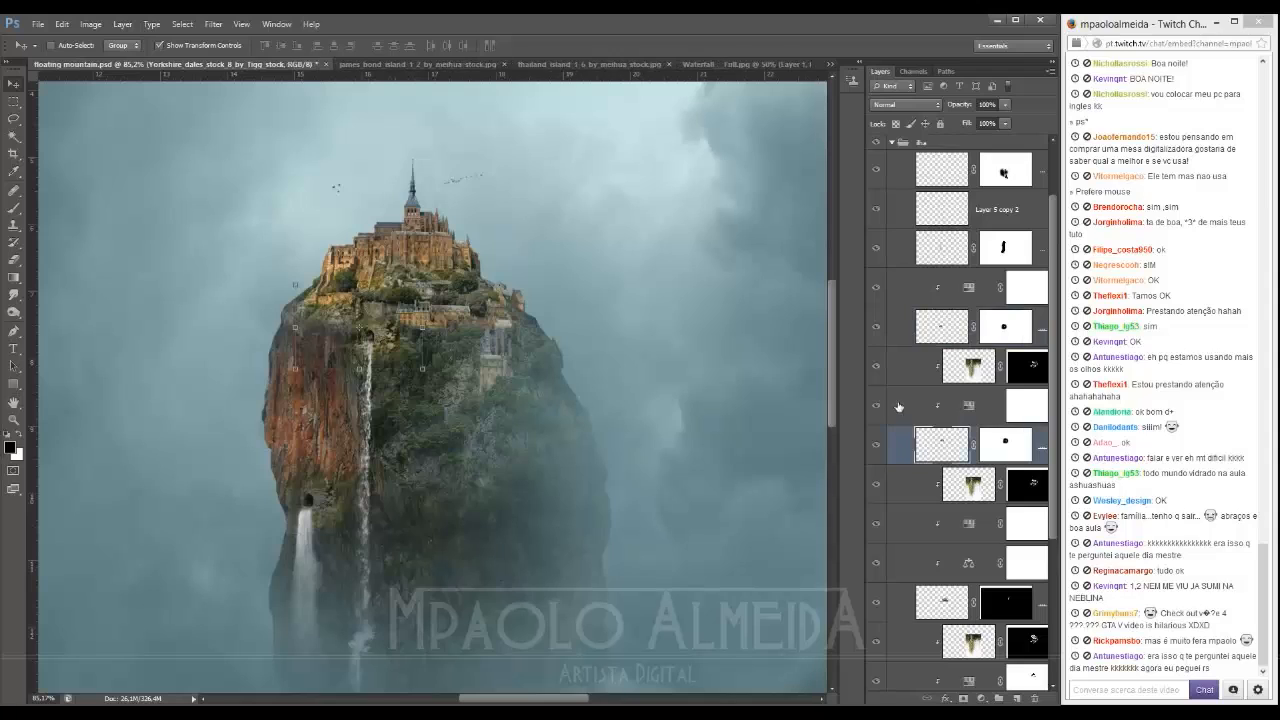
{"action": "left_click", "coordinate": [899, 408], "text": "shift"}
{"action": "left_click", "coordinate": [899, 380], "text": "shift"}
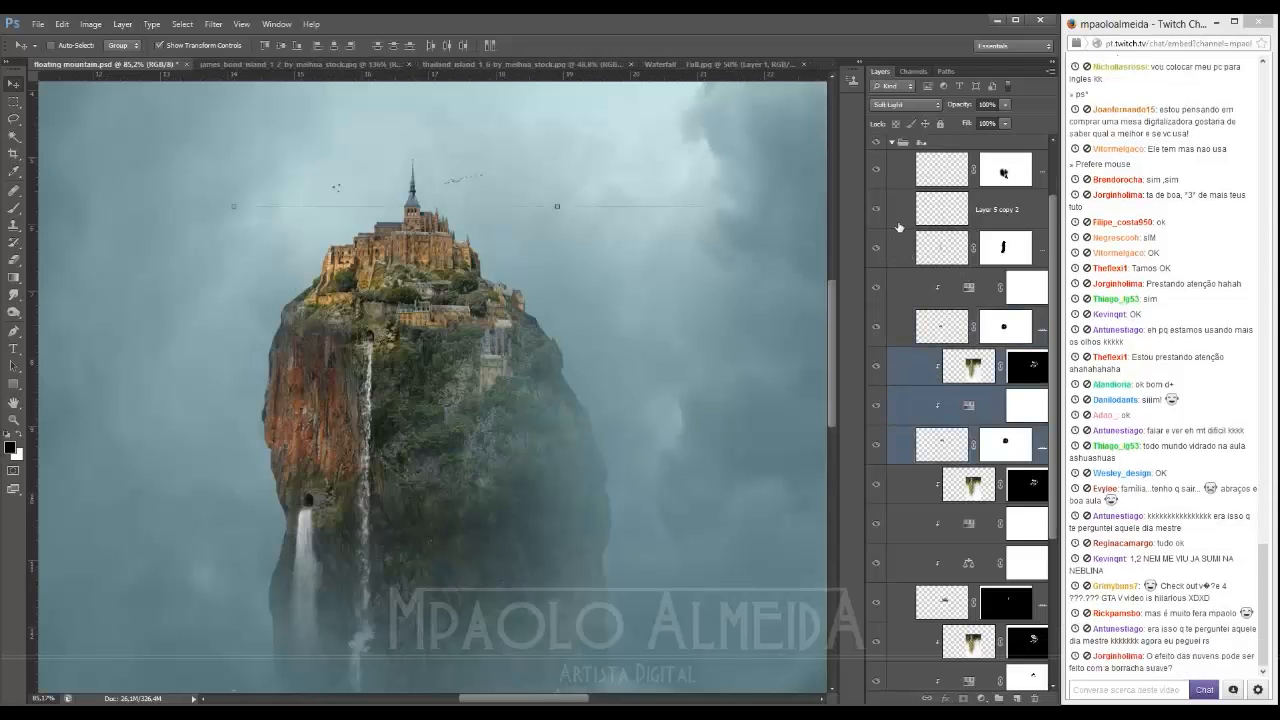
Step: Duplicate the selected opening layers with Layer 5 copy 2 and the masked waterfall below it onto the mountain's lower right, and merge the copies
{"action": "scroll", "coordinate": [899, 228], "scroll_direction": "up", "scroll_amount": 2}
{"action": "left_click", "coordinate": [877, 327]}
{"action": "left_click", "coordinate": [877, 330]}
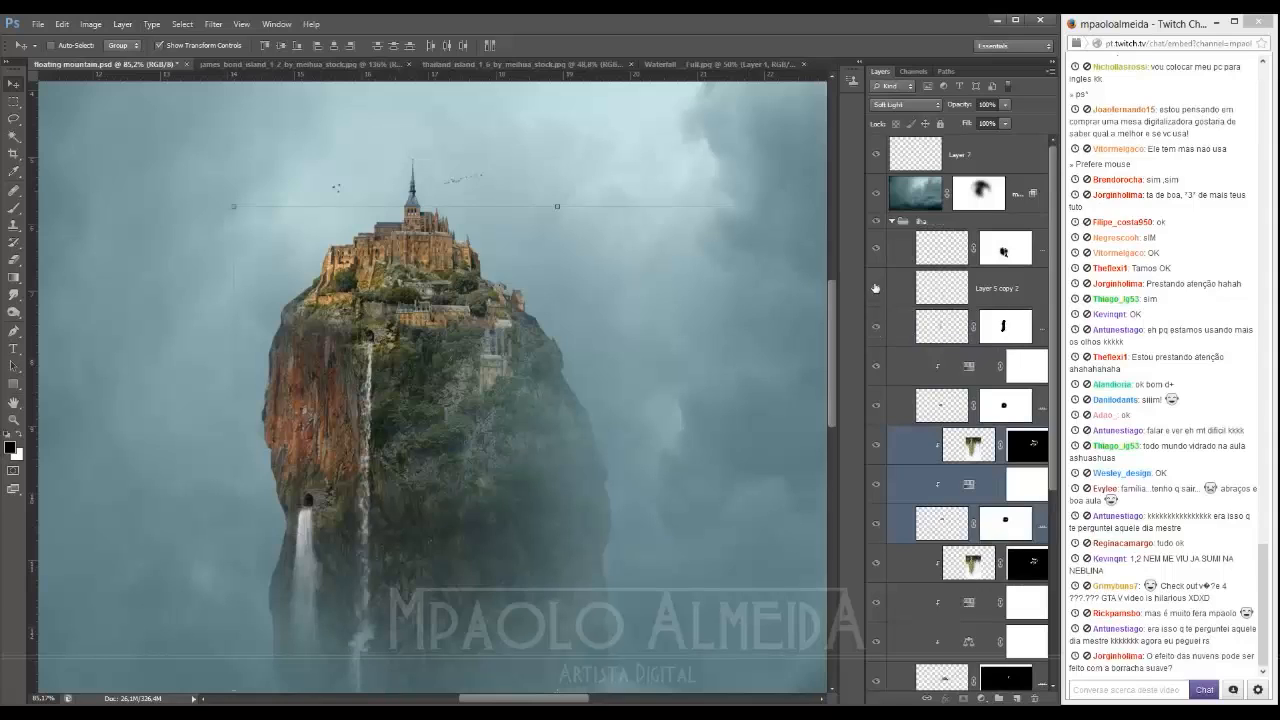
{"action": "left_click", "coordinate": [875, 288]}
{"action": "left_click", "coordinate": [875, 288]}
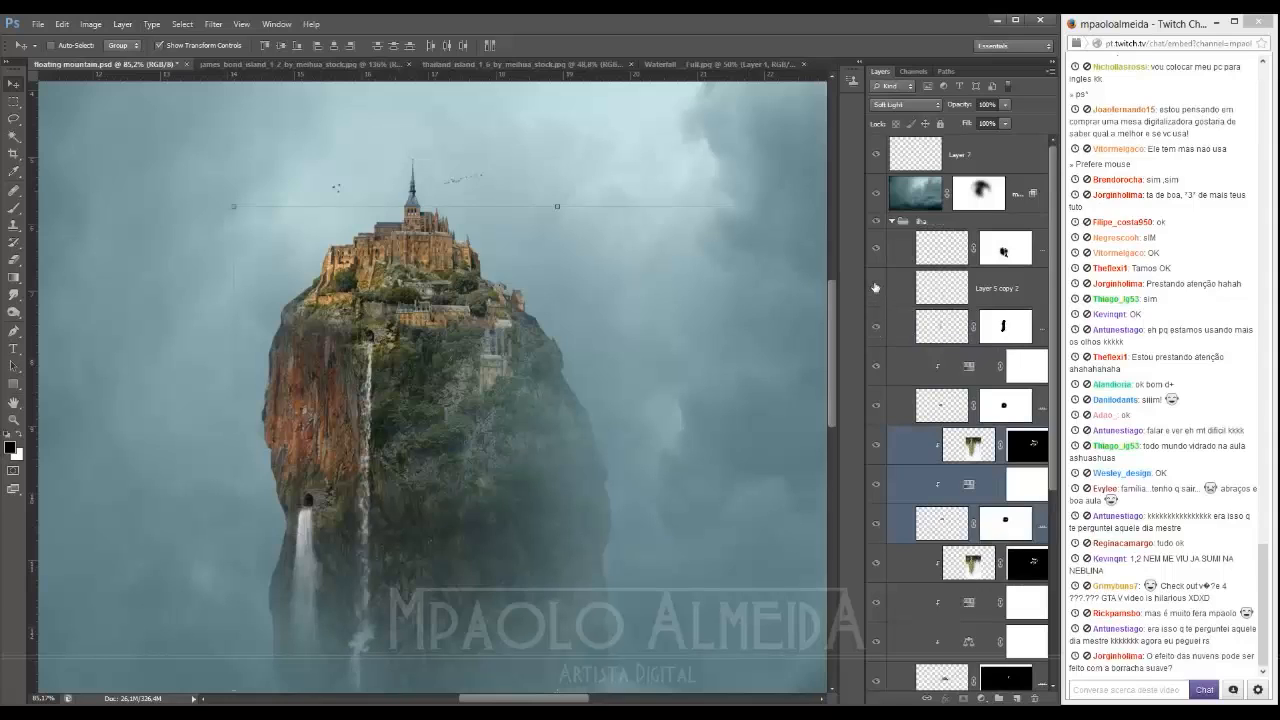
{"action": "left_click", "coordinate": [1006, 299], "text": "ctrl"}
{"action": "left_click", "coordinate": [906, 328], "text": "ctrl"}
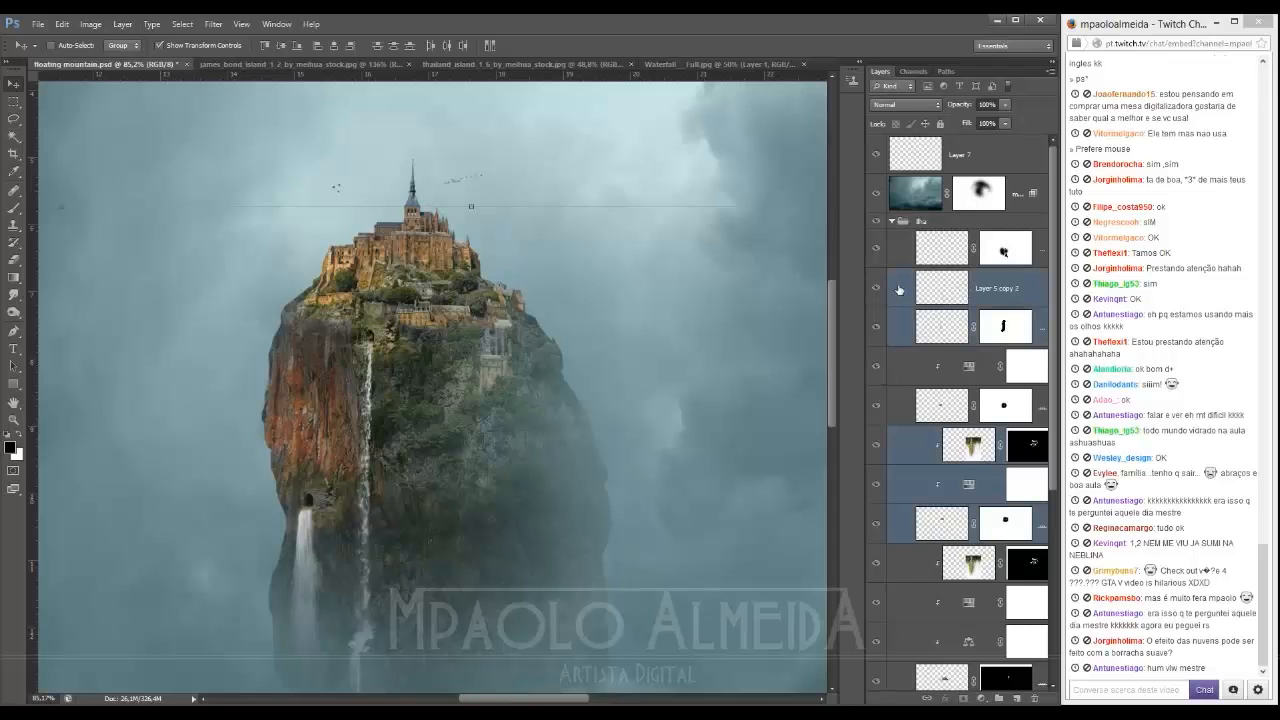
{"action": "left_click_drag", "start_coordinate": [443, 394], "coordinate": [589, 581]}
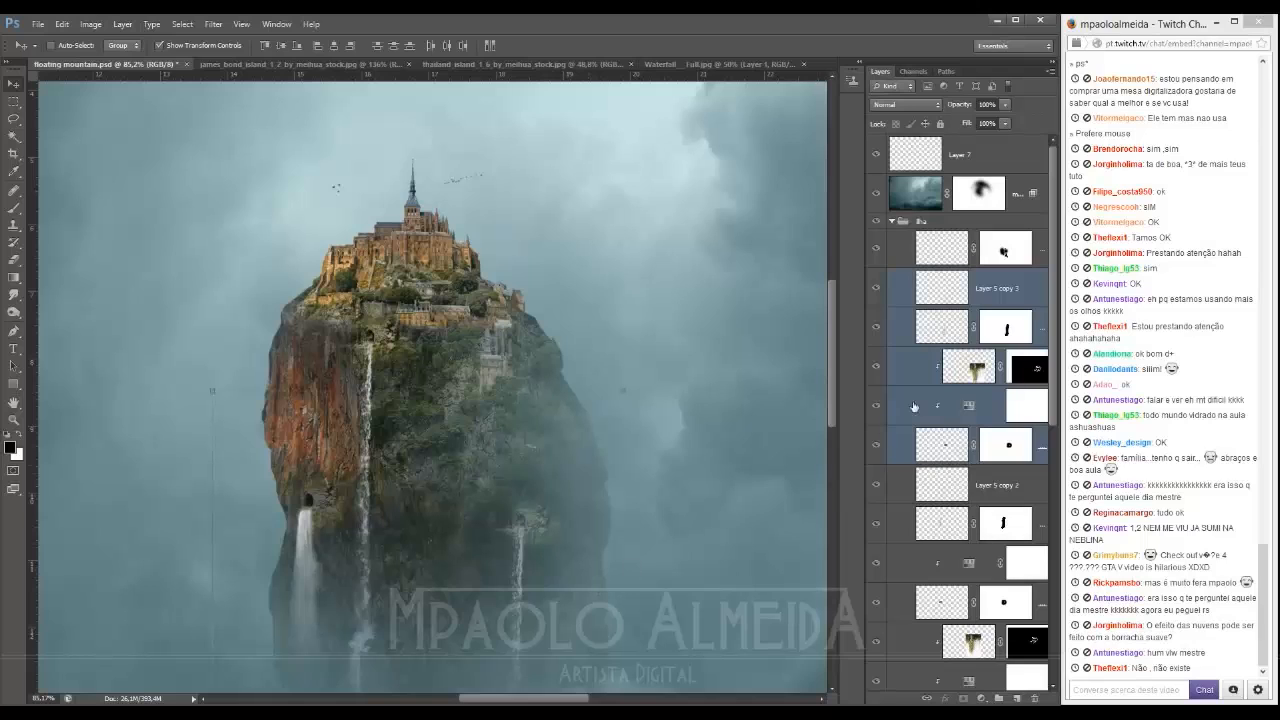
{"action": "key", "text": "ctrl+e"}
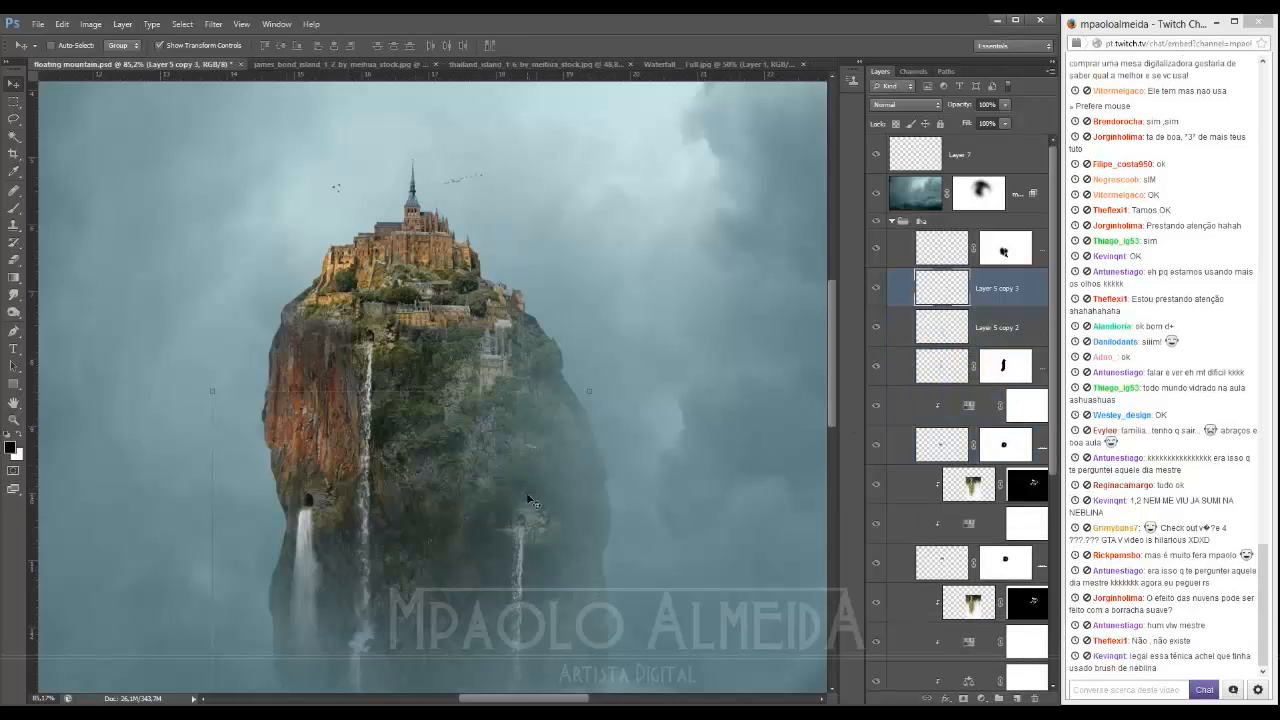
Step: Flip the merged waterfall copy horizontally and reposition it on the mountain's lower right side
{"action": "key", "text": "ctrl+t"}
{"action": "right_click", "coordinate": [480, 434]}
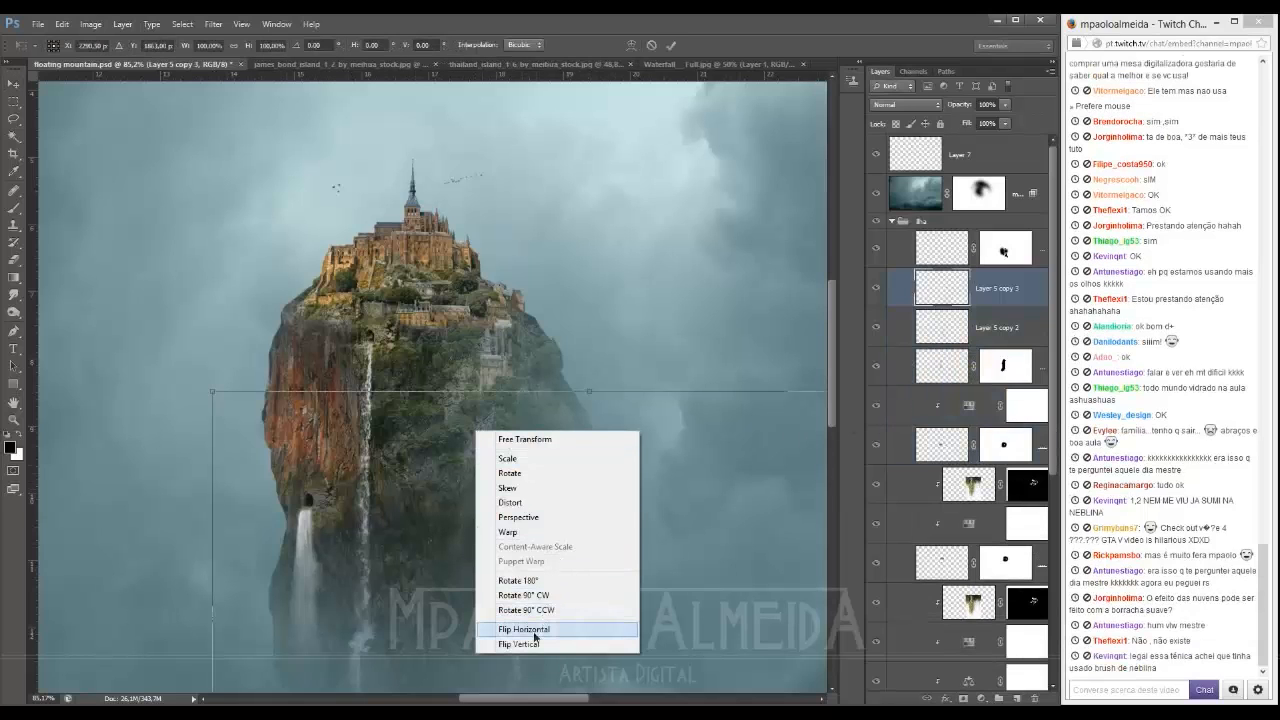
{"action": "left_click", "coordinate": [534, 631]}
{"action": "left_click_drag", "start_coordinate": [659, 552], "coordinate": [531, 543]}
{"action": "key", "text": "Return"}
{"action": "left_click_drag", "start_coordinate": [520, 597], "coordinate": [536, 604]}
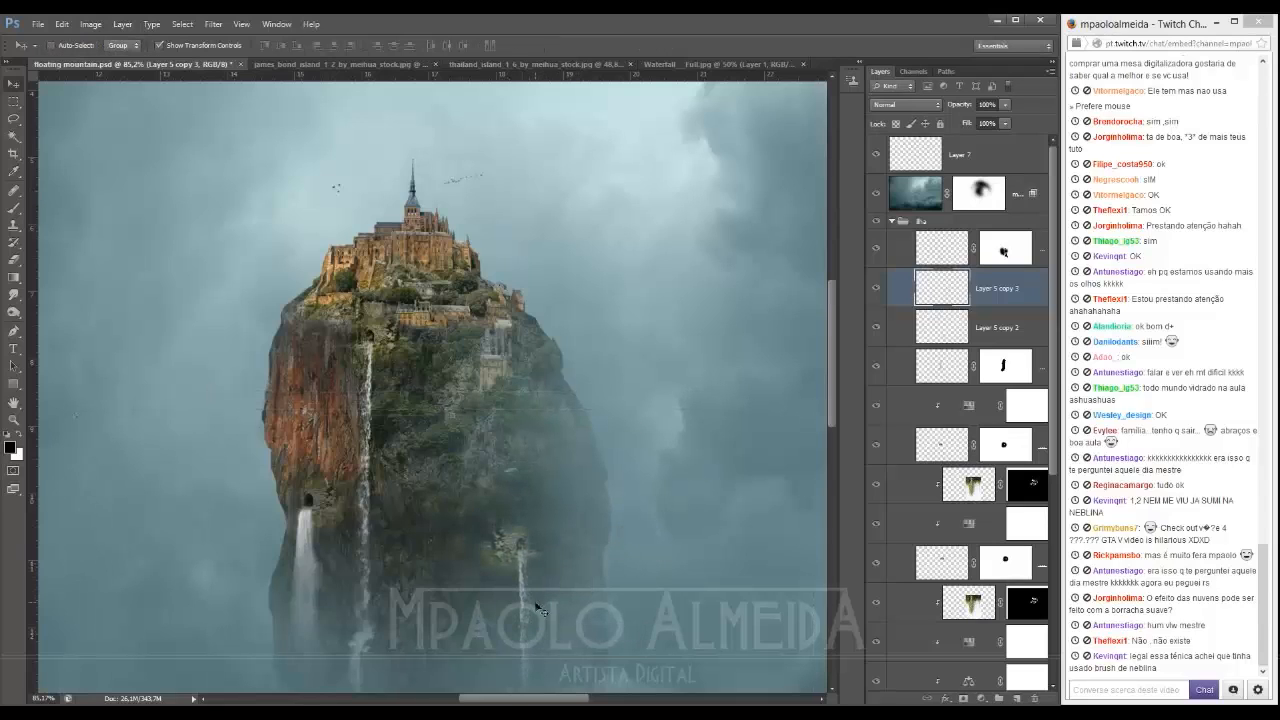
Step: Darken the merged waterfall copy, Layer 5 copy 3, with an Exposure adjustment clipped to it and set to -2.22
{"action": "left_click", "coordinate": [979, 698]}
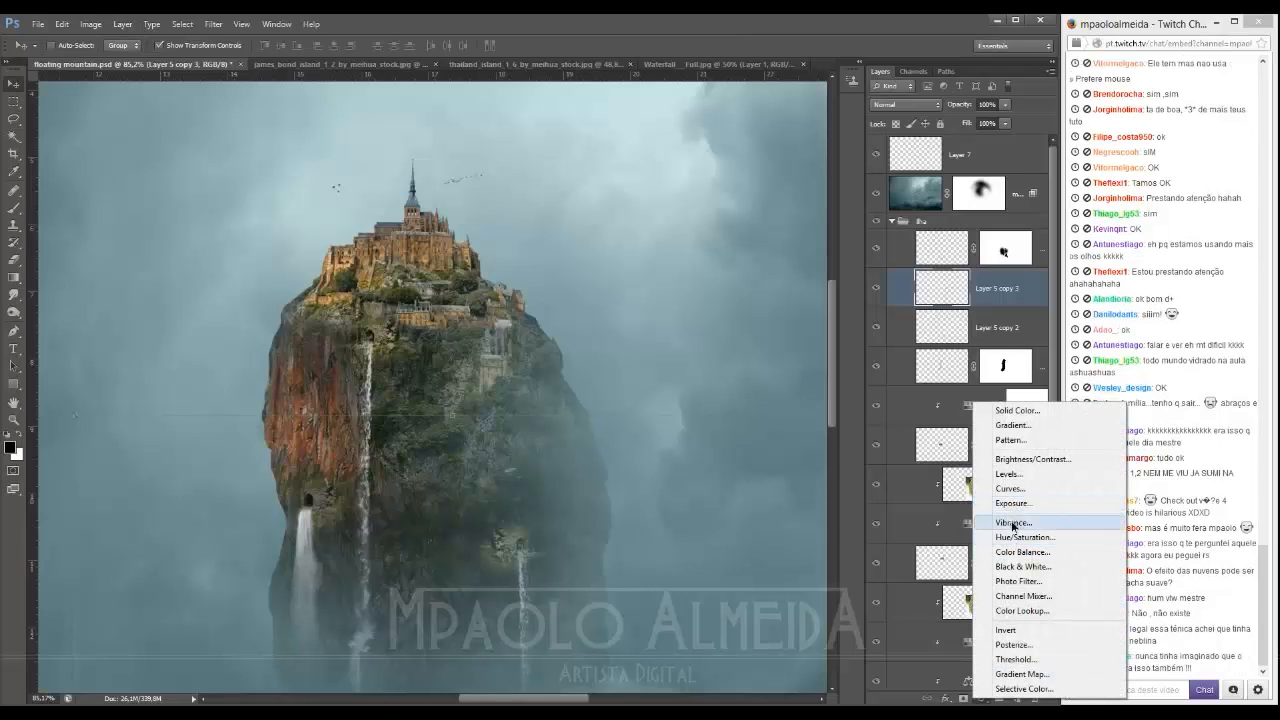
{"action": "left_click", "coordinate": [1012, 503]}
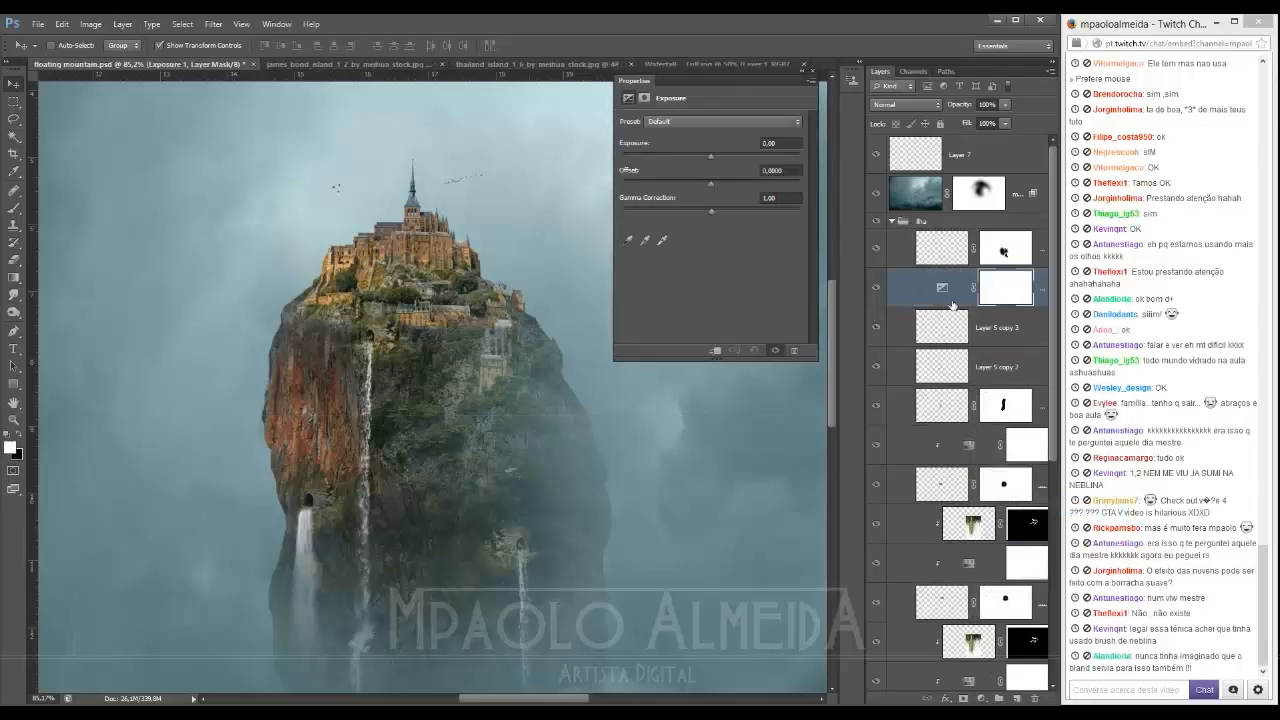
{"action": "right_click", "coordinate": [916, 287]}
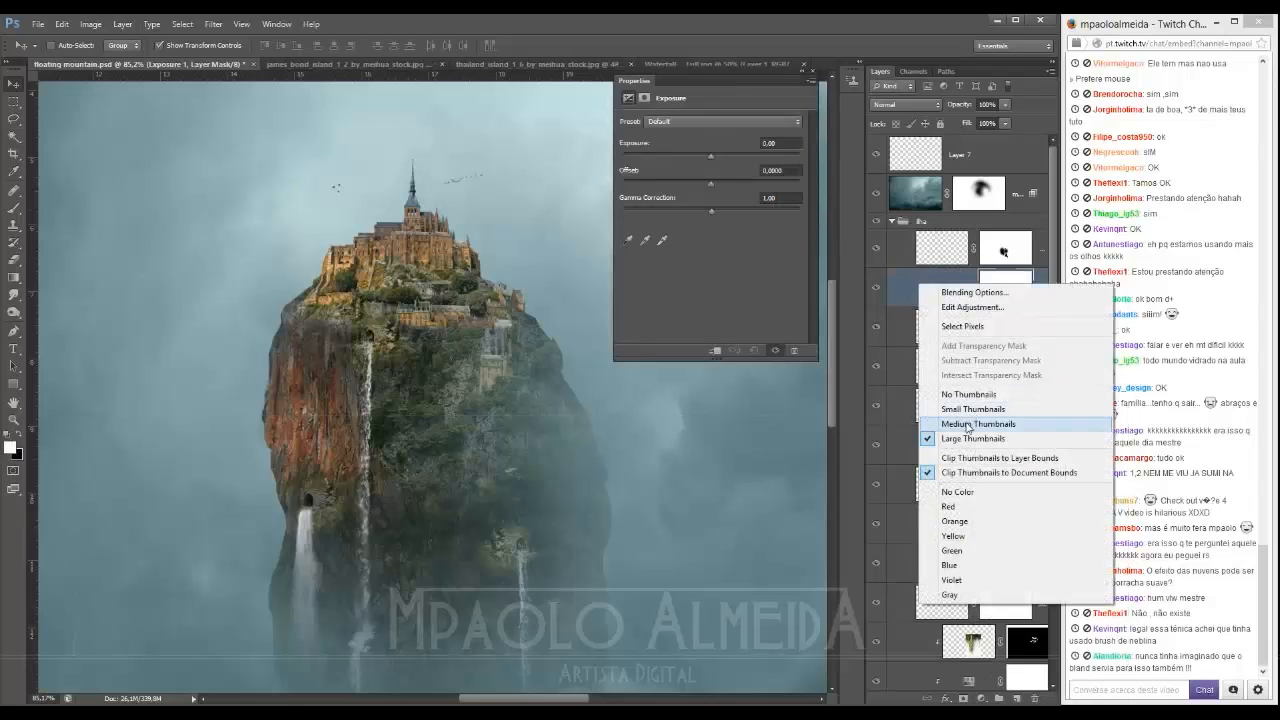
{"action": "right_click", "coordinate": [1040, 280]}
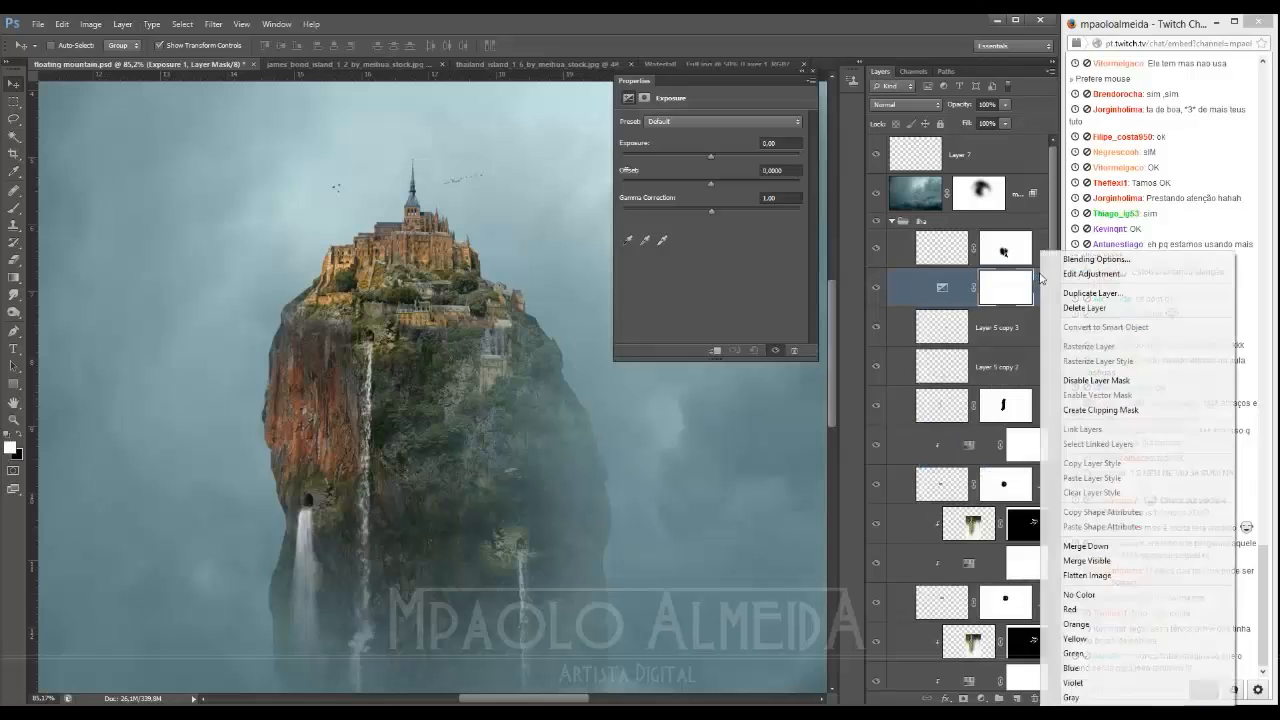
{"action": "left_click", "coordinate": [1070, 408]}
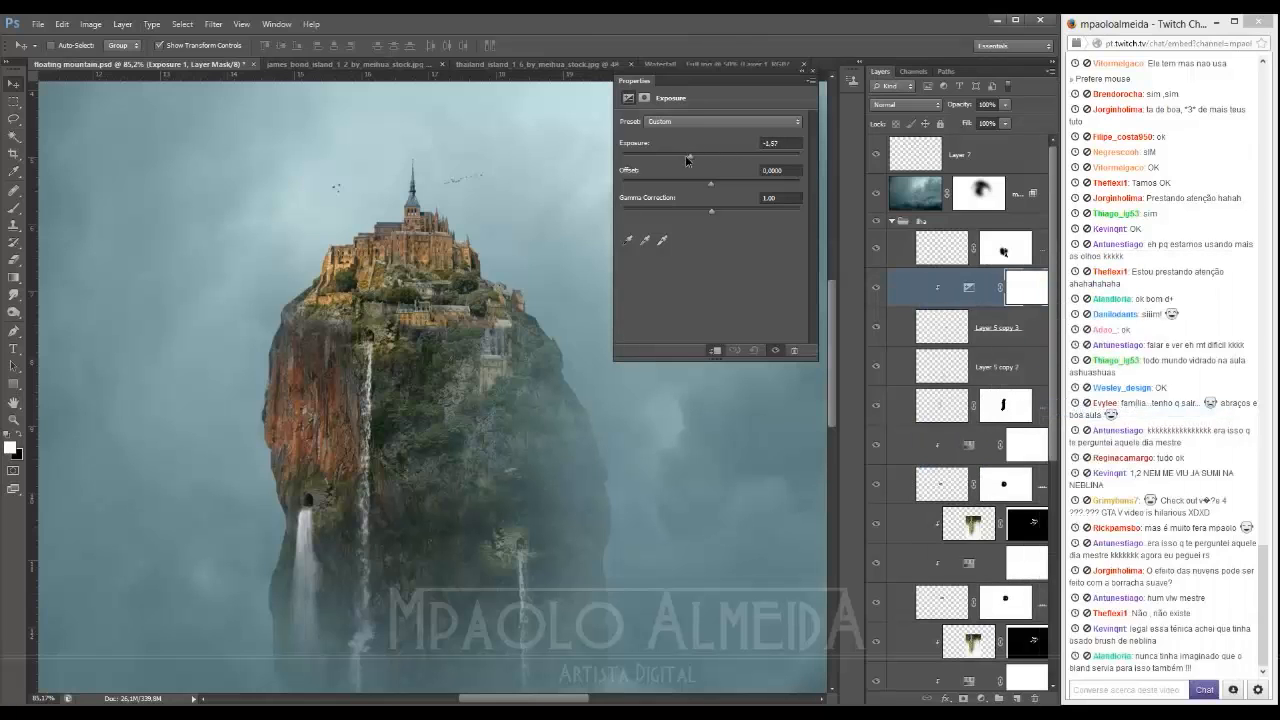
{"action": "left_click_drag", "start_coordinate": [686, 155], "coordinate": [681, 158]}
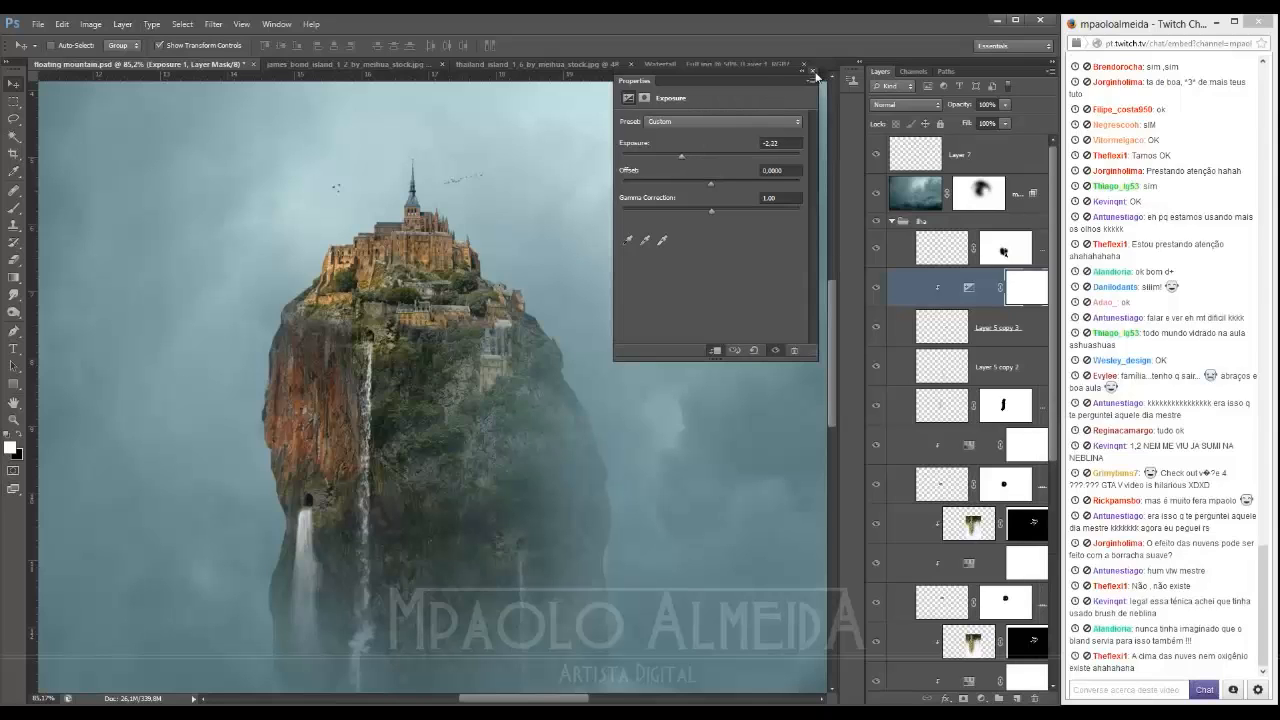
{"action": "left_click", "coordinate": [813, 72]}
Step: Choose a soft round brush with 0% hardness for painting on the Exposure adjustment's mask
{"action": "key", "text": "b"}
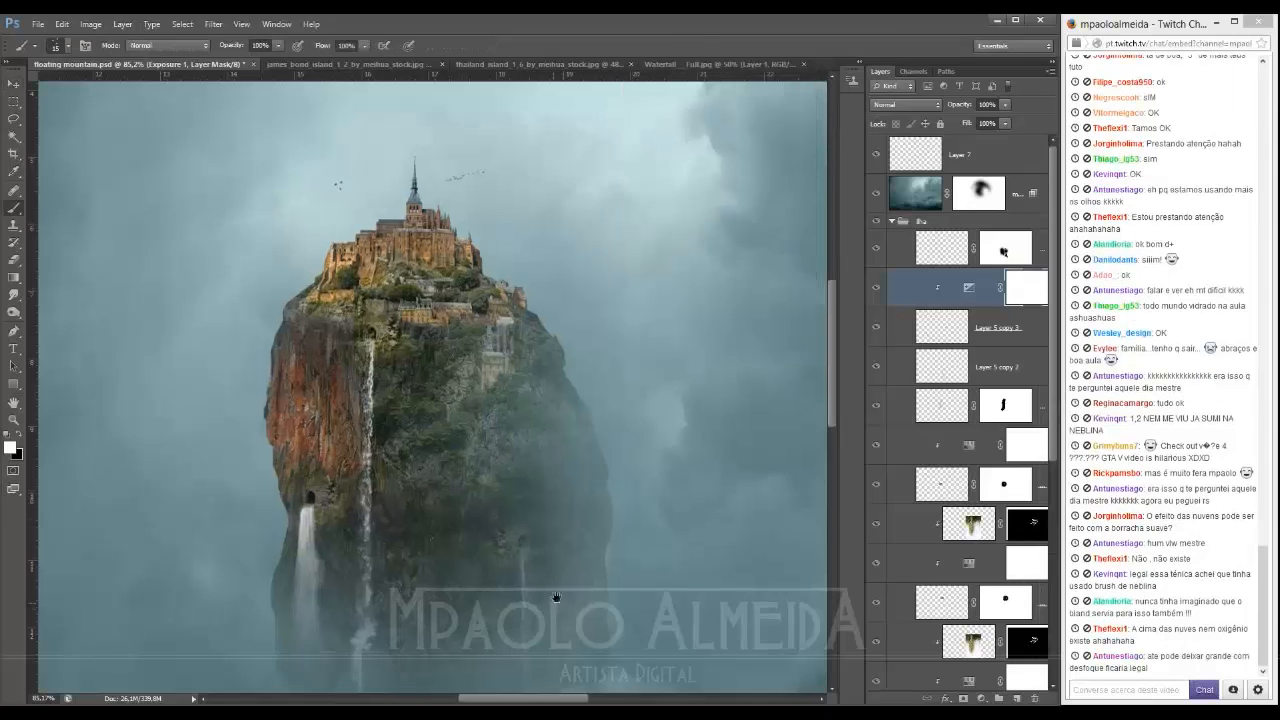
{"action": "left_click_drag", "start_coordinate": [556, 597], "coordinate": [497, 394]}
{"action": "right_click", "coordinate": [474, 428]}
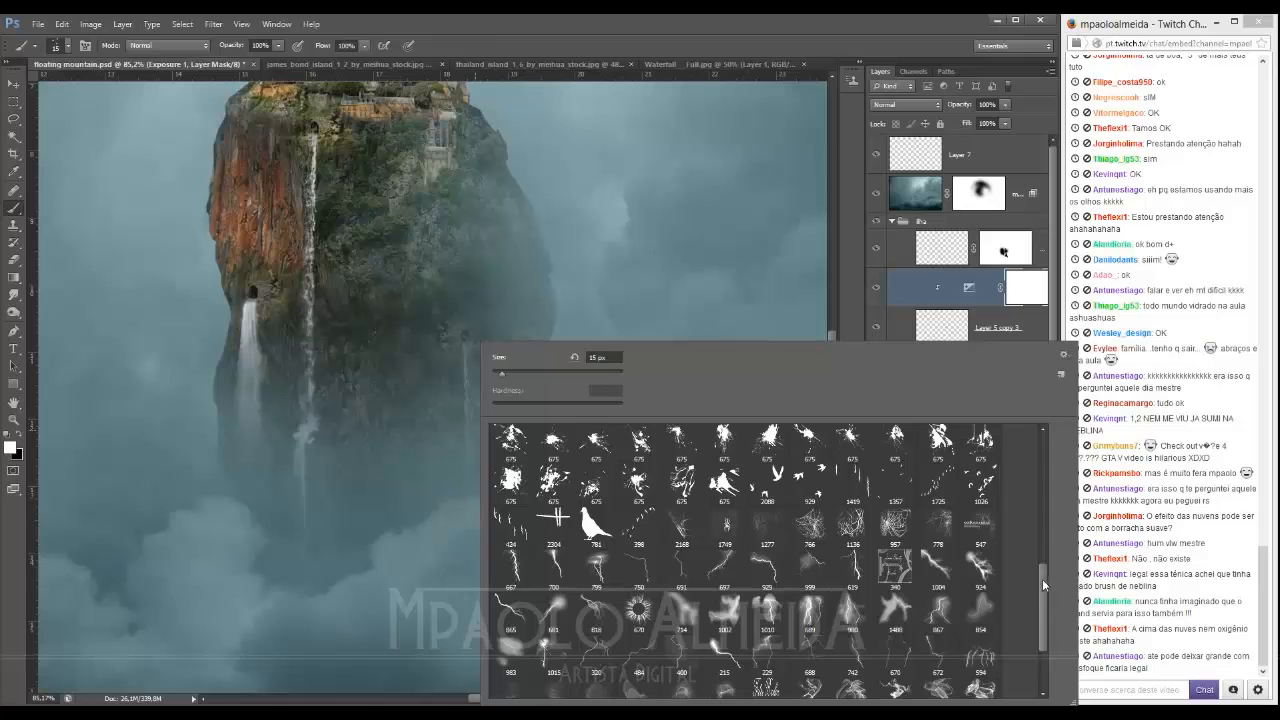
{"action": "scroll", "coordinate": [1040, 580], "scroll_direction": "up", "scroll_amount": 5}
{"action": "left_click", "coordinate": [682, 449]}
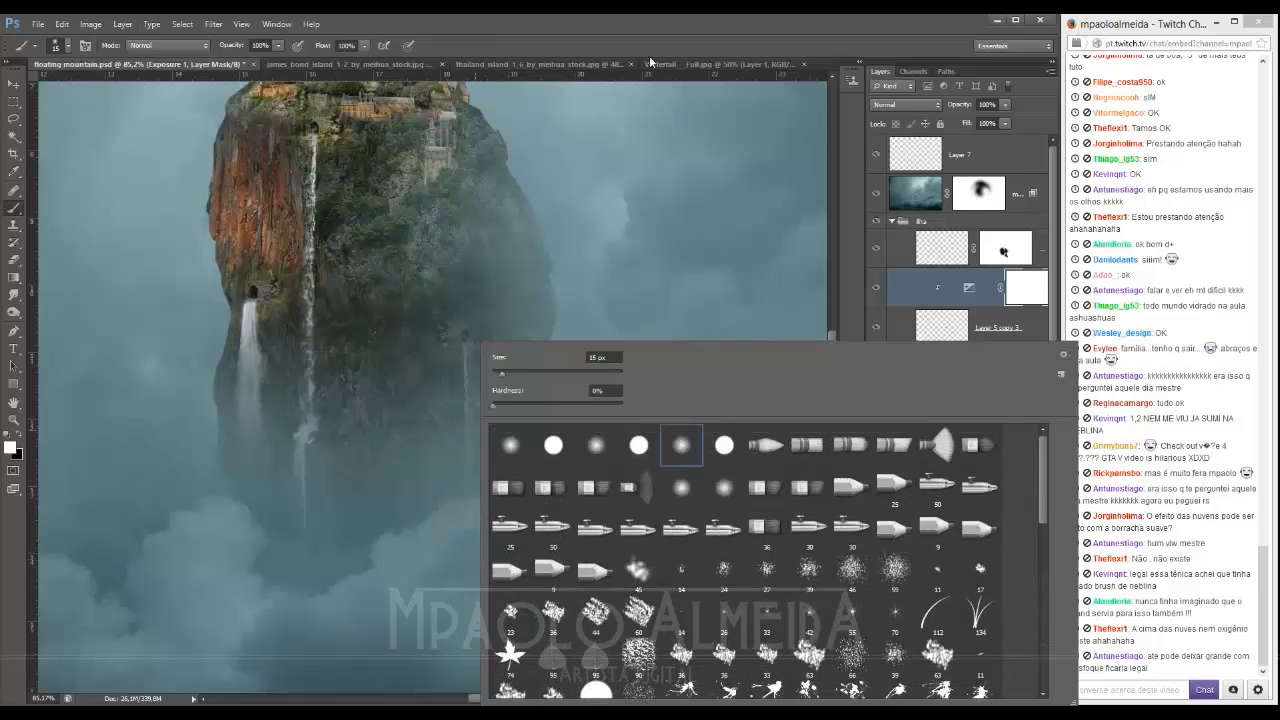
{"action": "left_click", "coordinate": [611, 34]}
Step: Mask the Exposure adjustment along the mountain's lower right waterfall, checking the painted area against the waterfall layer's outline
{"action": "left_click_drag", "start_coordinate": [514, 449], "coordinate": [539, 449]}
{"action": "key", "text": "x"}
{"action": "mouse_move", "coordinate": [479, 495]}
{"action": "left_mouse_down"}
{"action": "mouse_move", "coordinate": [492, 432]}
{"action": "mouse_move", "coordinate": [516, 512]}
{"action": "mouse_move", "coordinate": [476, 530]}
{"action": "mouse_move", "coordinate": [481, 548]}
{"action": "mouse_move", "coordinate": [503, 402]}
{"action": "left_mouse_up"}
{"action": "key", "text": "x"}
{"action": "scroll", "coordinate": [450, 310], "scroll_direction": "up", "scroll_amount": 6}
{"action": "left_click_drag", "start_coordinate": [517, 327], "coordinate": [503, 327]}
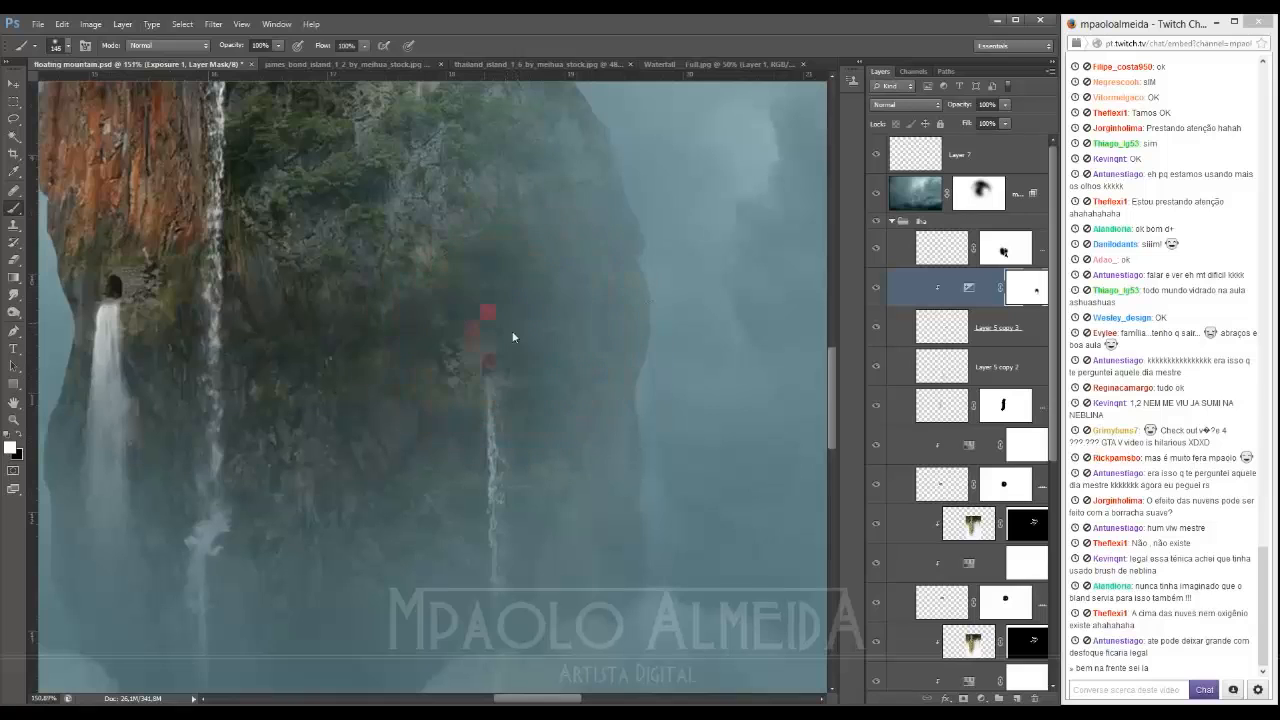
{"action": "left_click", "coordinate": [946, 333], "text": "ctrl"}
{"action": "scroll", "coordinate": [498, 381], "scroll_direction": "down", "scroll_amount": 3}
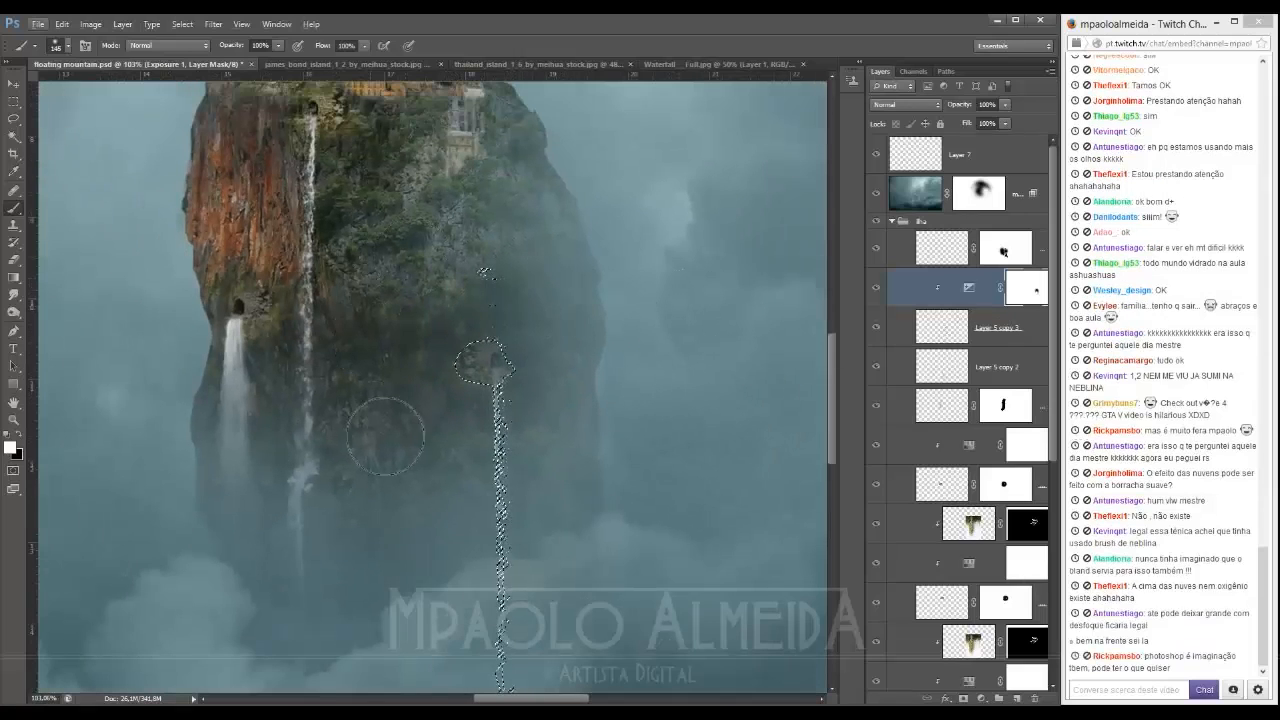
{"action": "key", "text": "ctrl+d"}
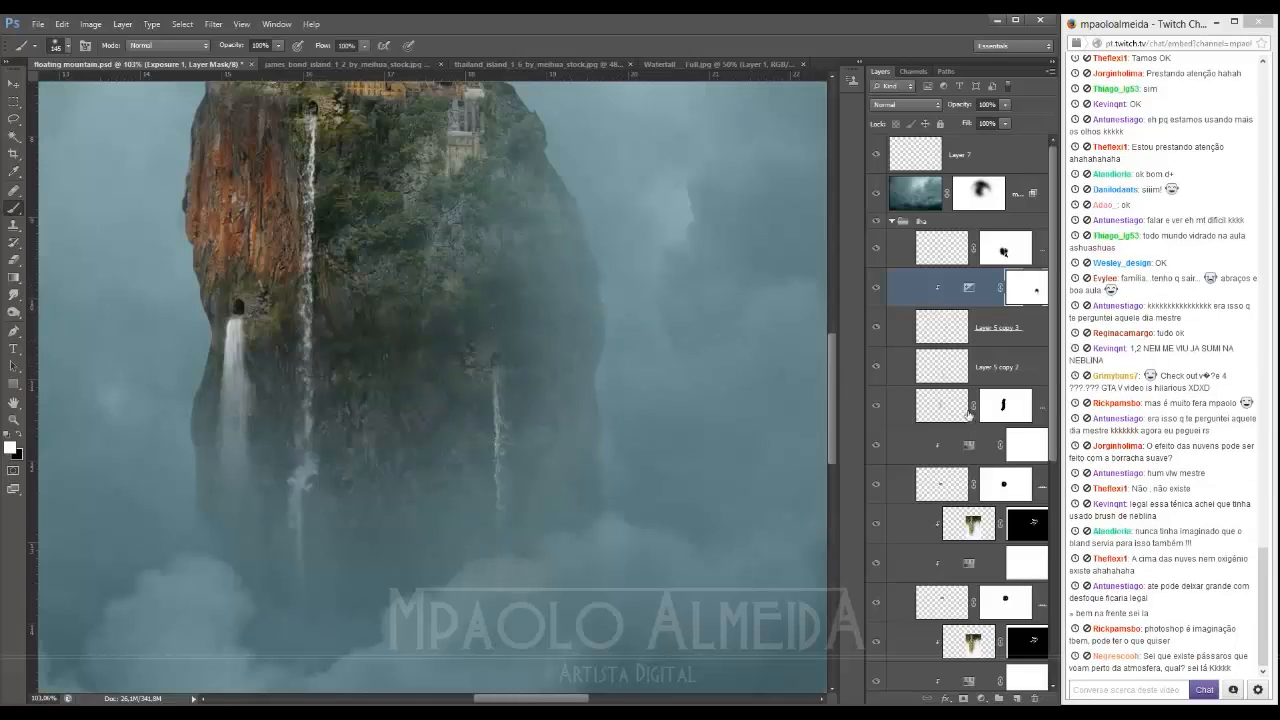
Step: Reduce the brush to 79 px and paint black on the Yorkshire dales stock copy's mask to blend the left waterfall's opening
{"action": "left_click", "coordinate": [1005, 486]}
{"action": "left_click_drag", "start_coordinate": [277, 217], "coordinate": [311, 334]}
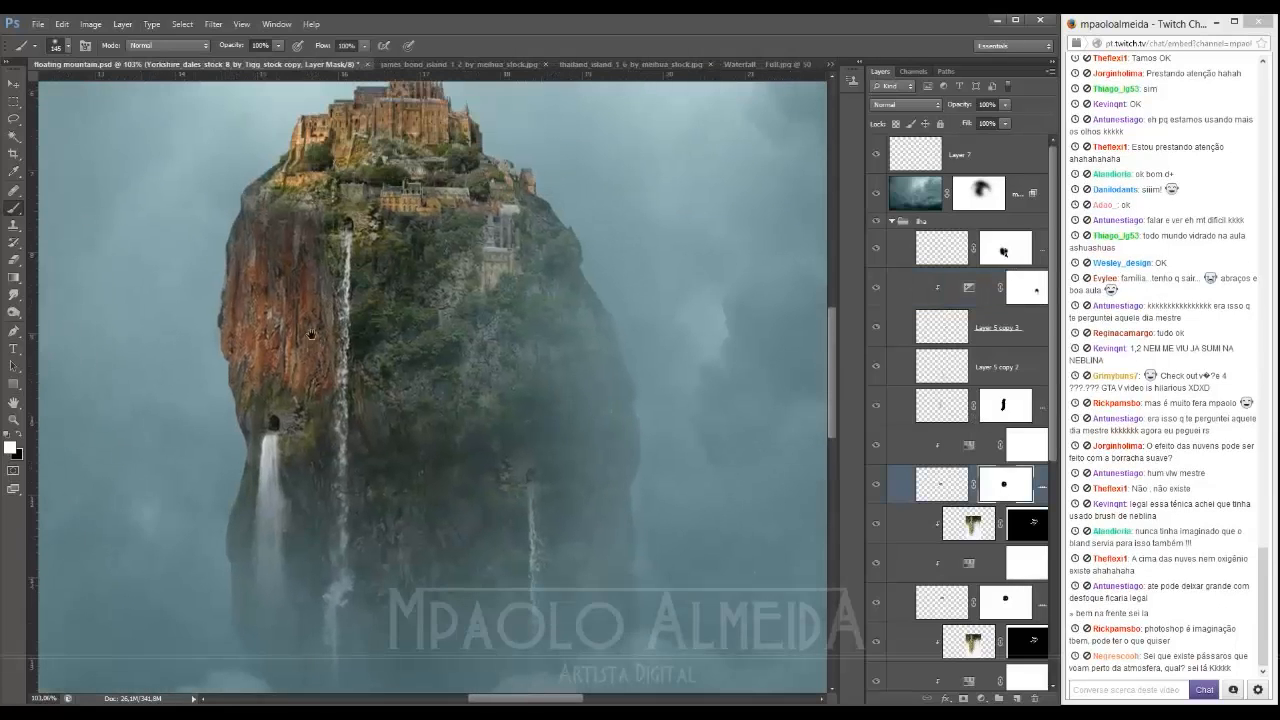
{"action": "left_click_drag", "start_coordinate": [343, 409], "coordinate": [313, 415], "text": "alt"}
{"action": "key", "text": "x"}
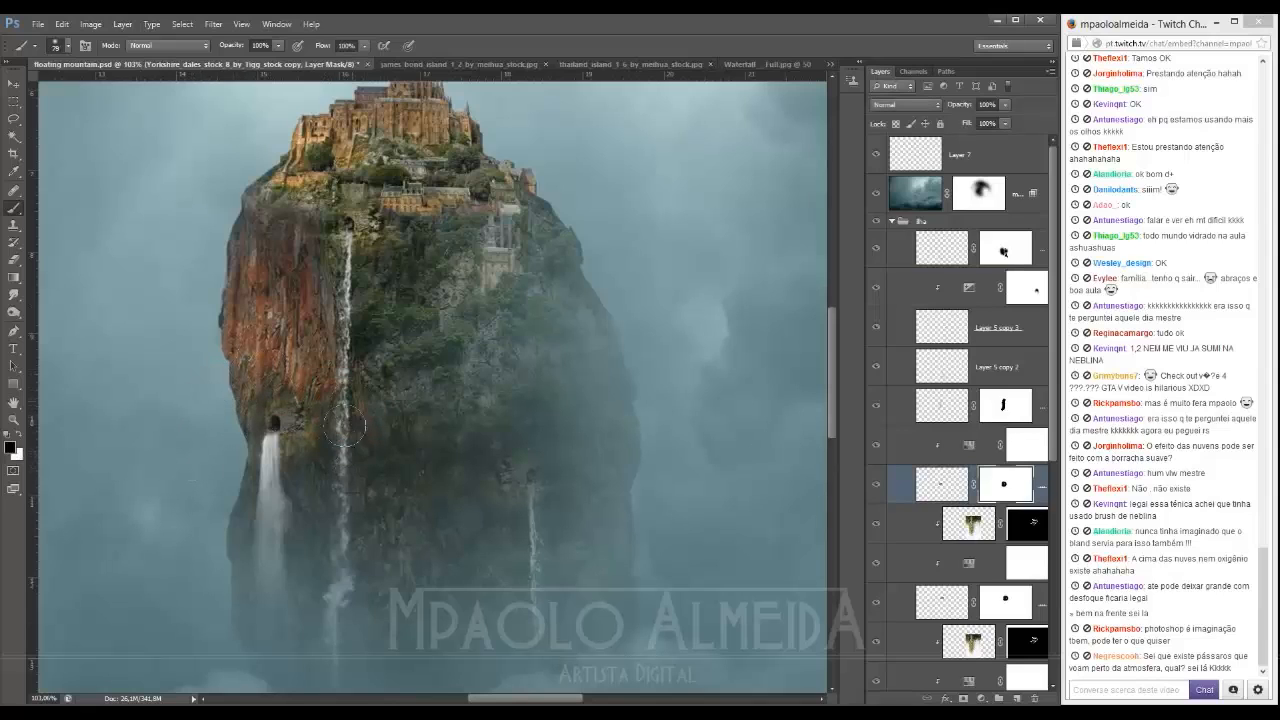
Step: Paint black on Layer 6's mask over the cliff below the castle, toggling the original Yorkshire dales stock layer to compare
{"action": "left_click", "coordinate": [1022, 408]}
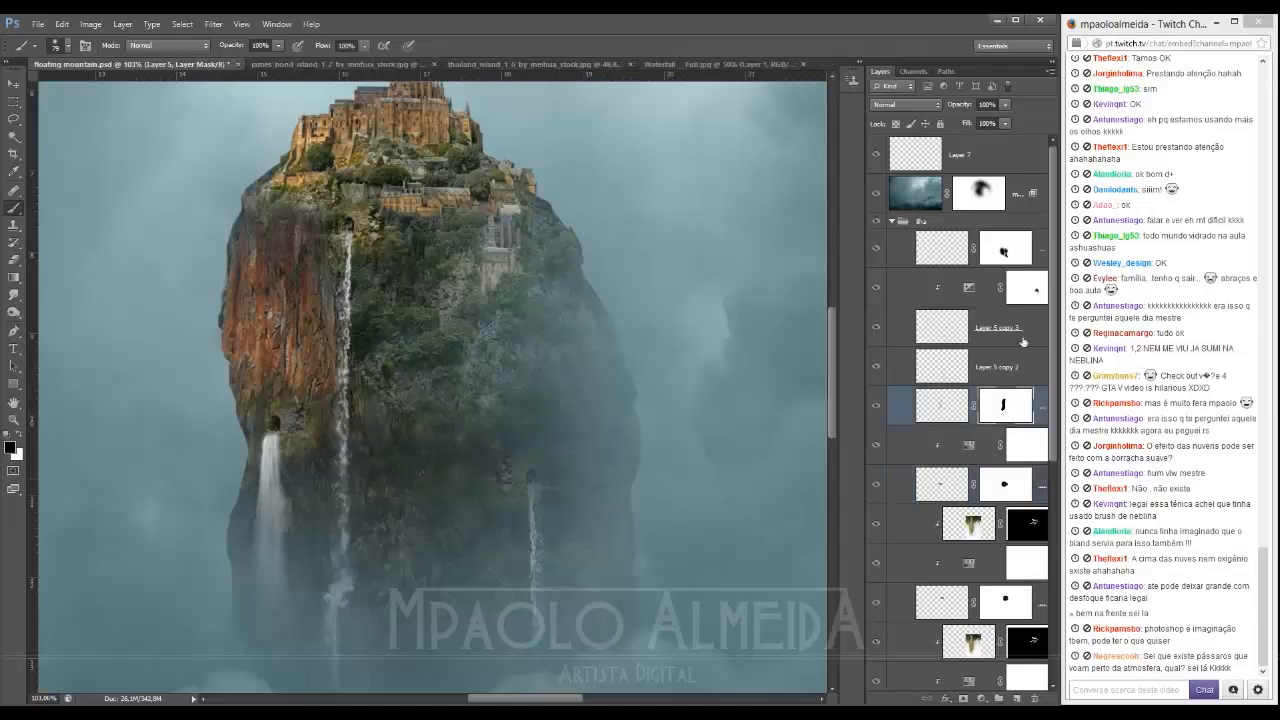
{"action": "left_click", "coordinate": [1006, 252]}
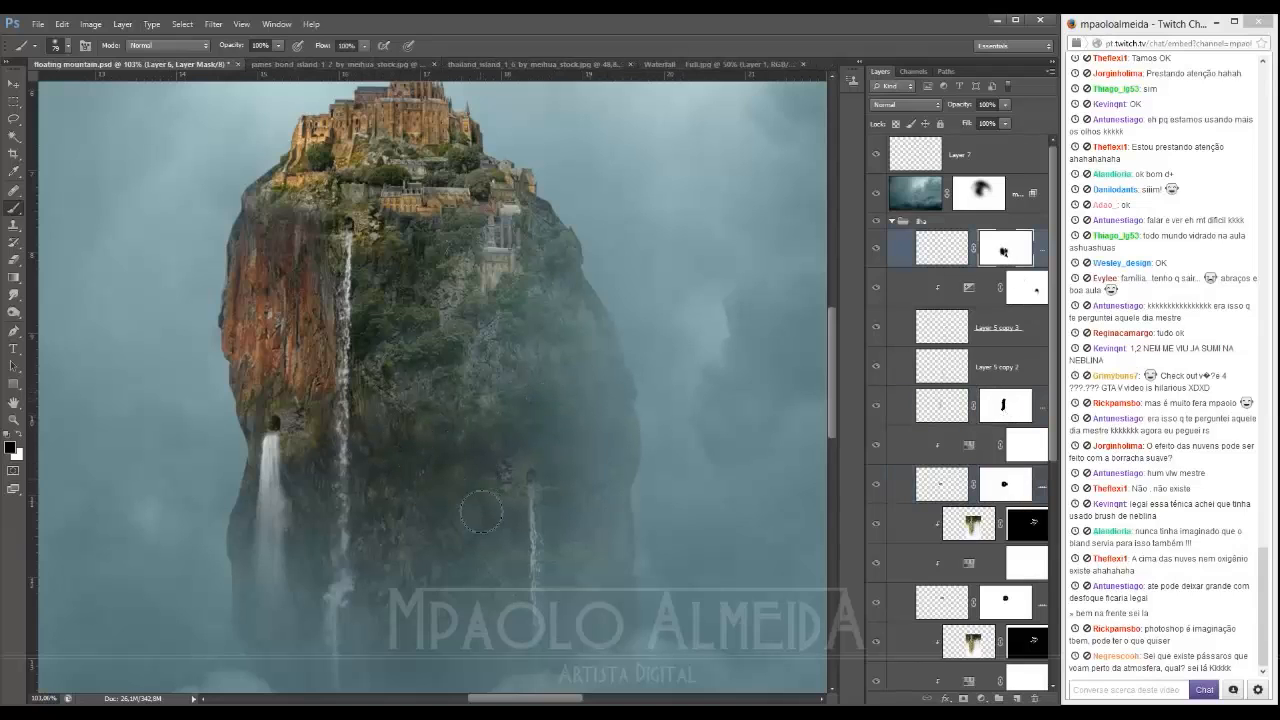
{"action": "scroll", "coordinate": [995, 440], "scroll_direction": "down", "scroll_amount": 4}
{"action": "left_click", "coordinate": [877, 447]}
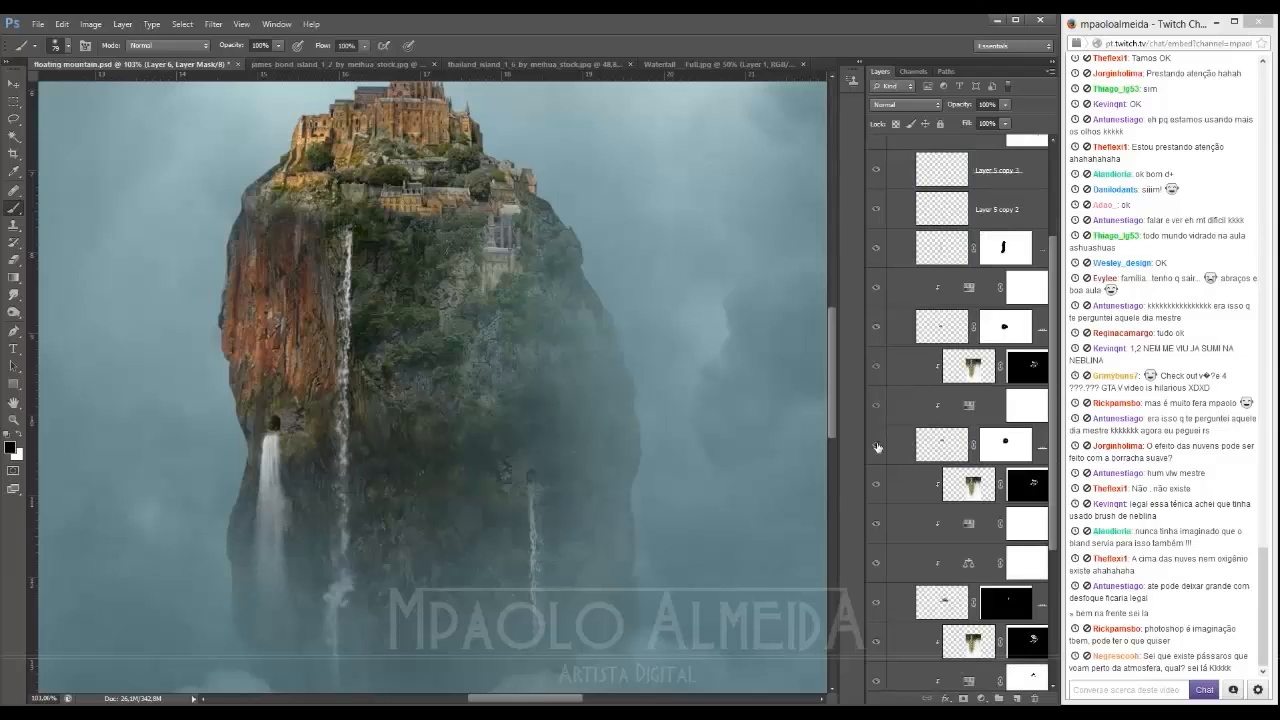
{"action": "left_click", "coordinate": [877, 447]}
{"action": "mouse_move", "coordinate": [285, 218]}
{"action": "left_mouse_down"}
{"action": "mouse_move", "coordinate": [266, 242]}
{"action": "mouse_move", "coordinate": [270, 228]}
{"action": "left_mouse_up"}
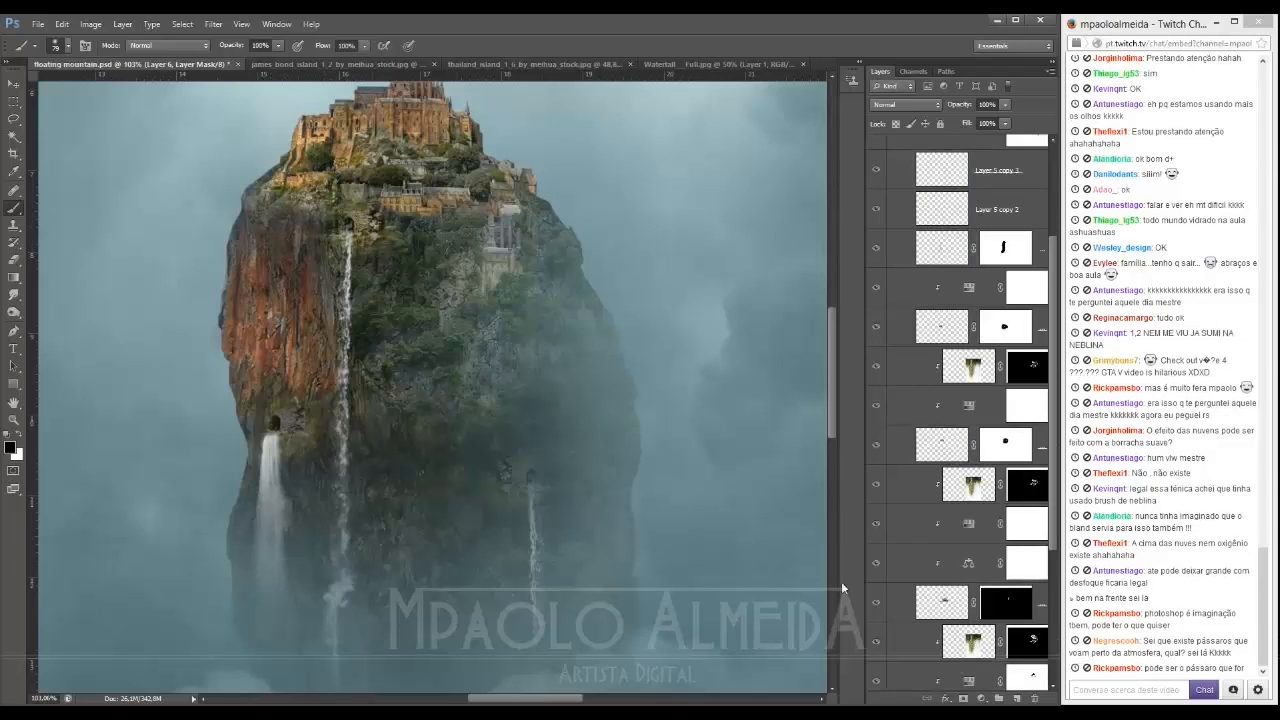
Step: Compare the image with the original Yorkshire dales stock layer hidden and shown, and select that layer's mask
{"action": "left_click", "coordinate": [878, 444]}
{"action": "left_click", "coordinate": [878, 444]}
{"action": "left_click", "coordinate": [1005, 444]}
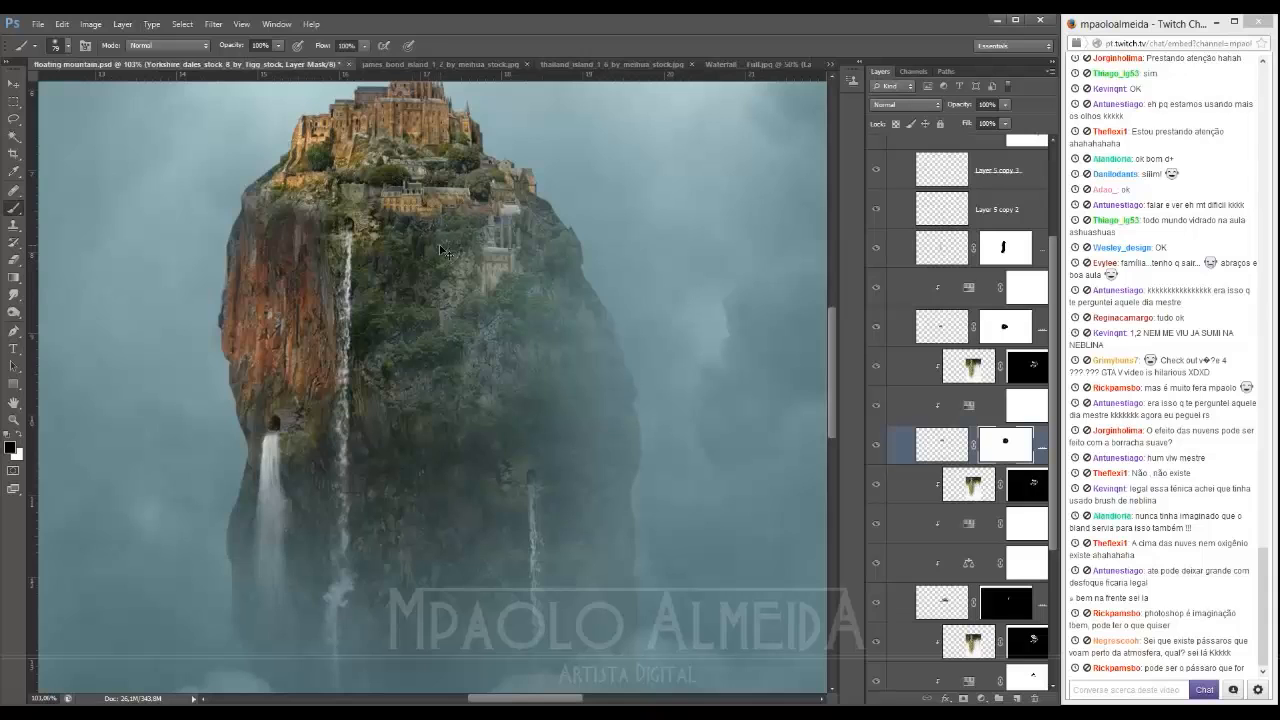
Step: Save the floating mountain document with the whole composite in view
{"action": "scroll", "coordinate": [440, 252], "scroll_direction": "down", "scroll_amount": 5}
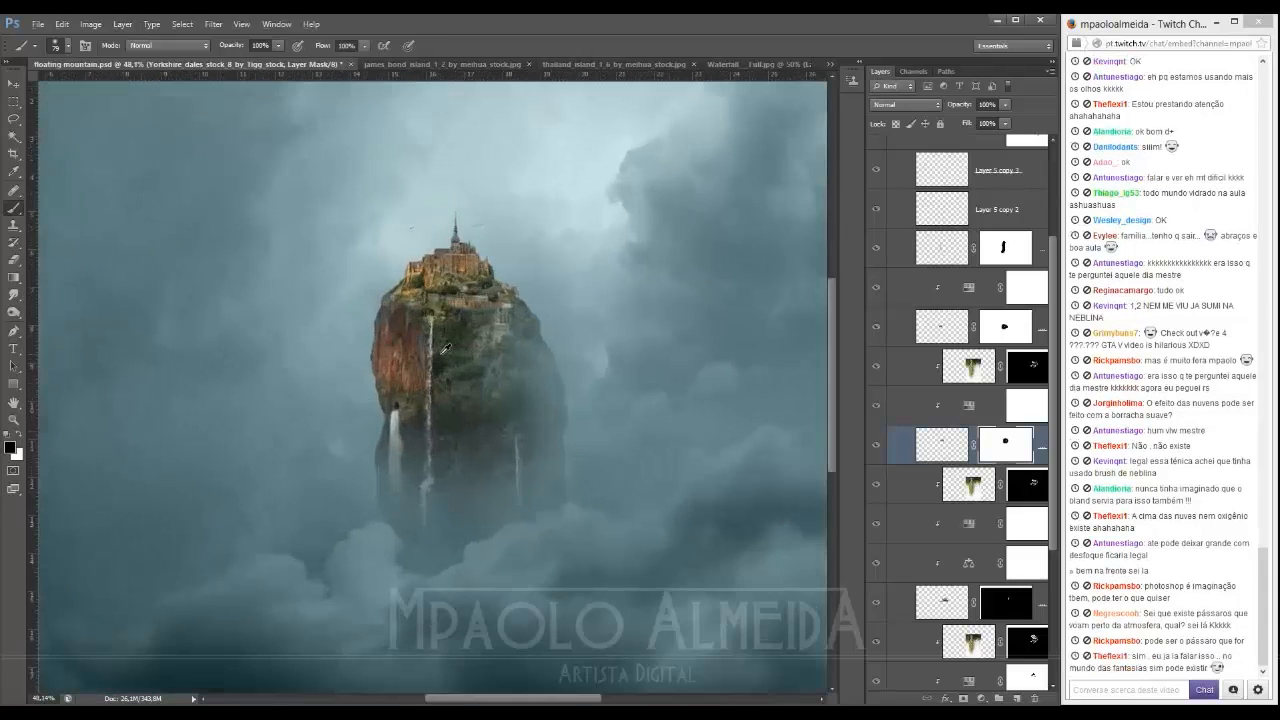
{"action": "left_click_drag", "start_coordinate": [499, 295], "coordinate": [475, 332]}
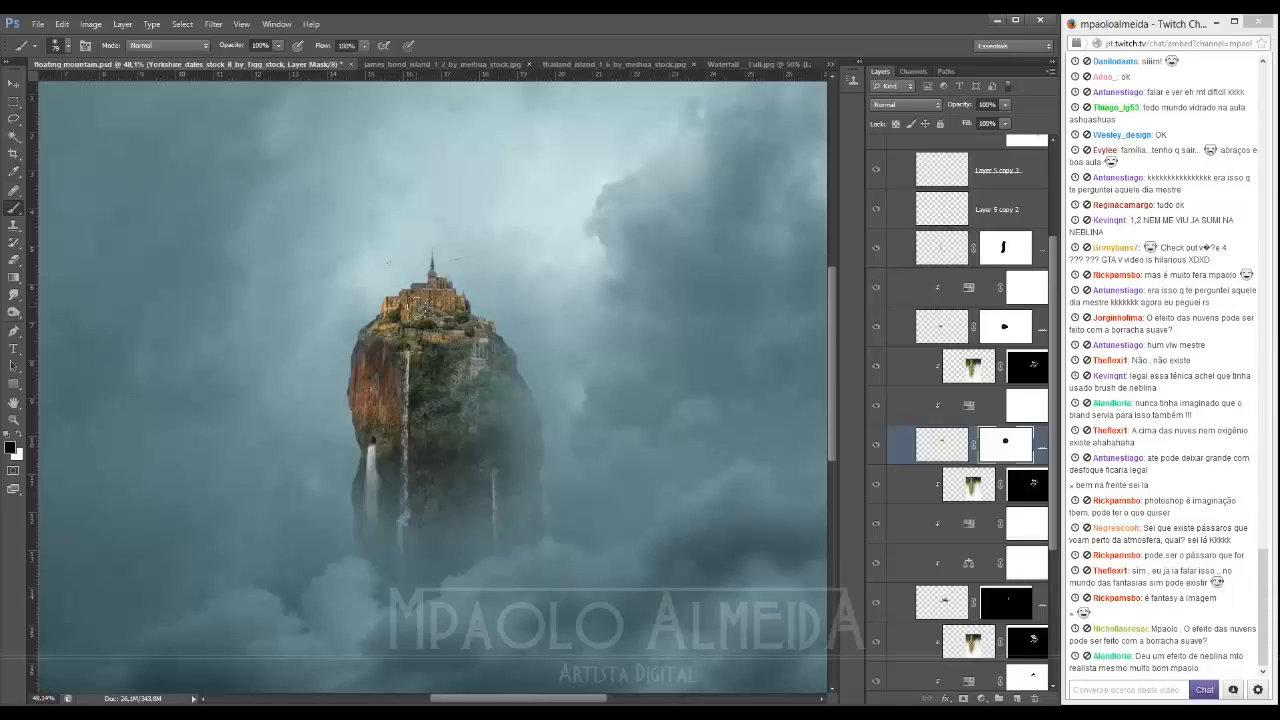
{"action": "key", "text": "ctrl+0"}
{"action": "key", "text": "ctrl+s"}
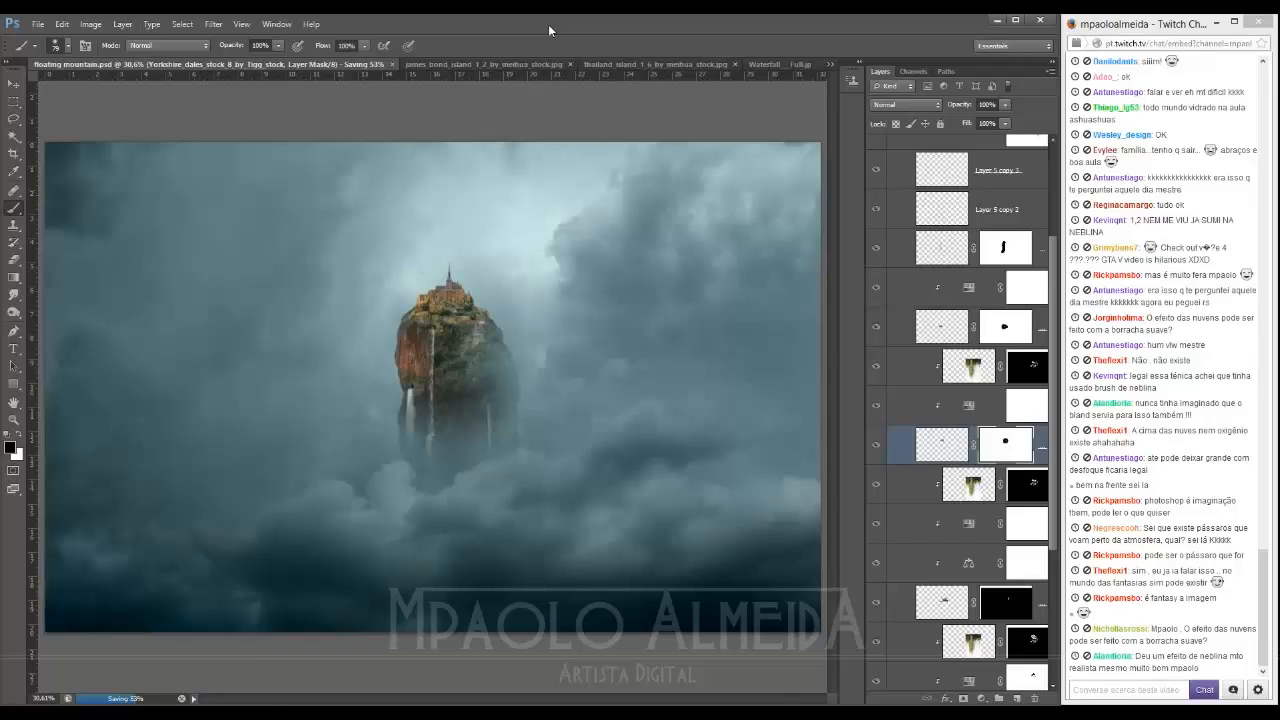
Step: Try enlarging the bird flocks on Layer 7 around the castle spire, and delete that layer
{"action": "scroll", "coordinate": [419, 291], "scroll_direction": "up", "scroll_amount": 6}
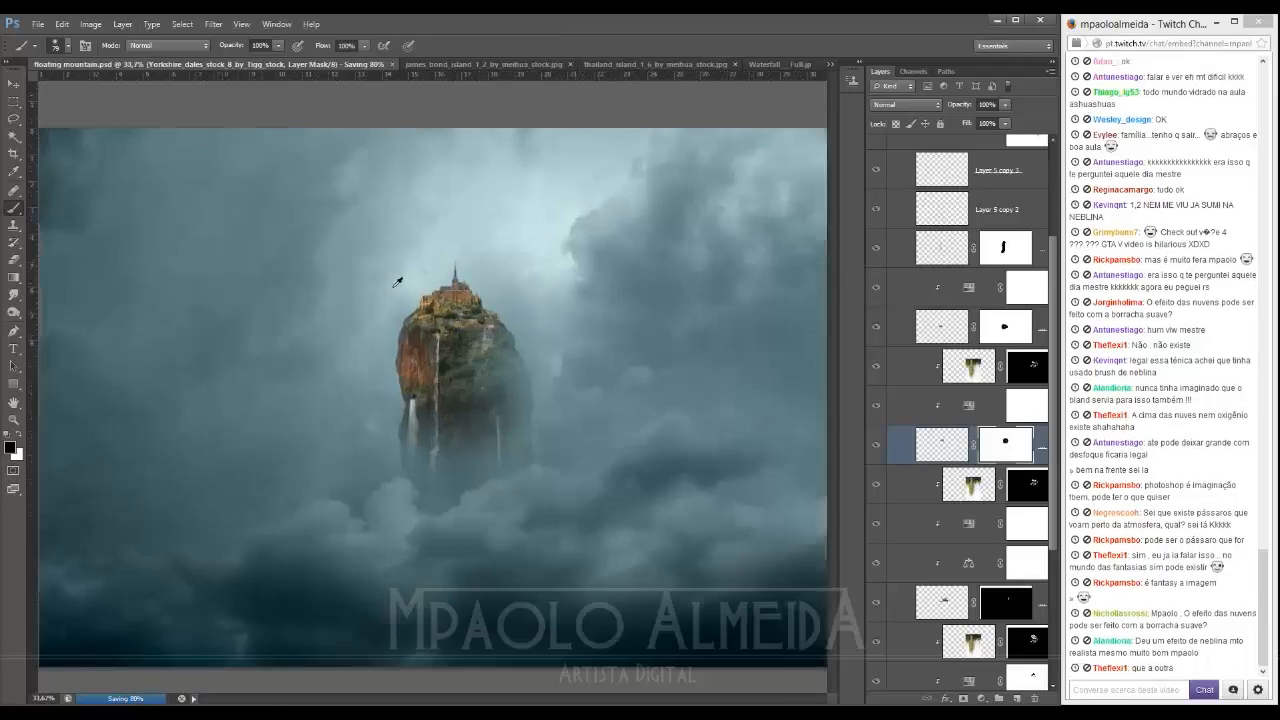
{"action": "scroll", "coordinate": [938, 219], "scroll_direction": "up", "scroll_amount": 5}
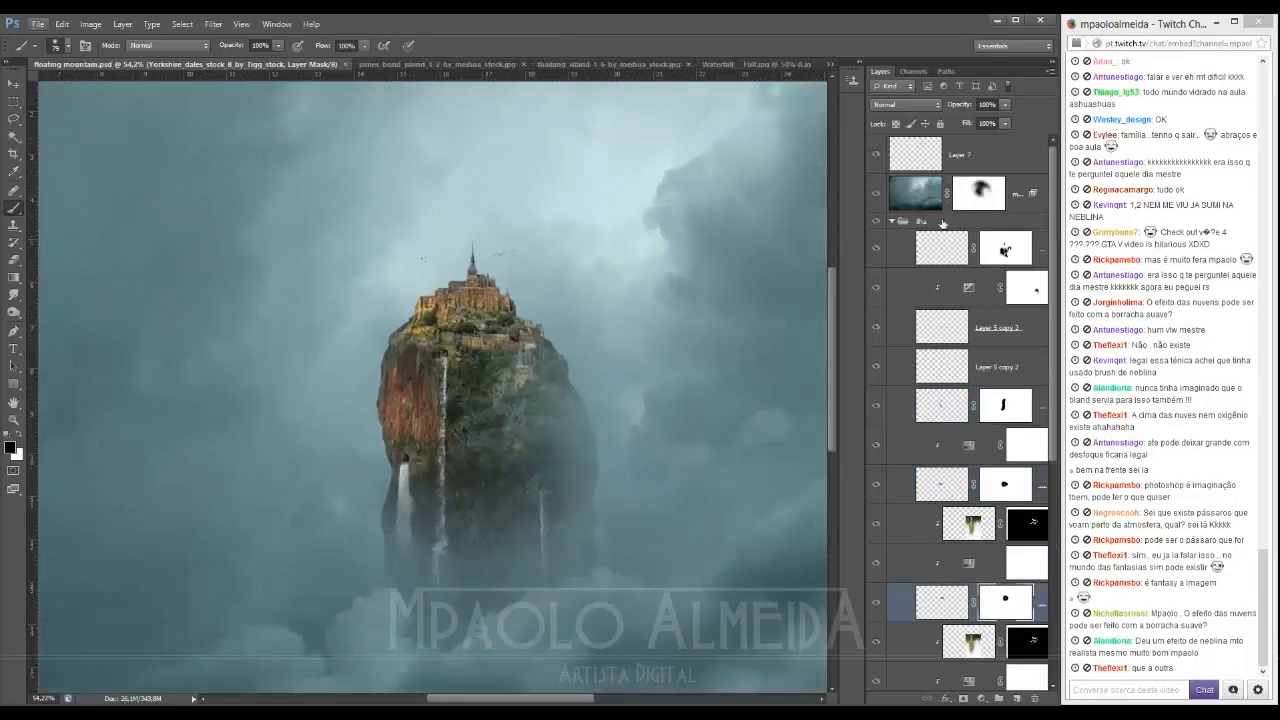
{"action": "left_click", "coordinate": [964, 162]}
{"action": "key", "text": "v"}
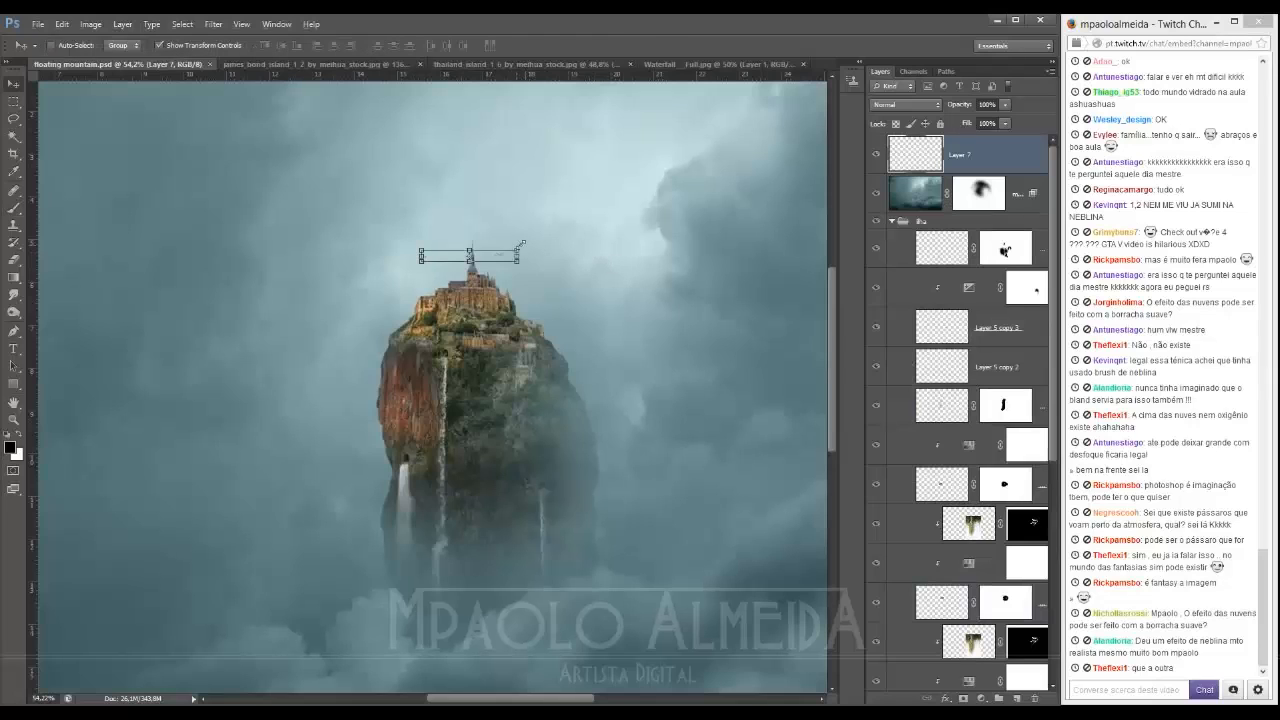
{"action": "left_click_drag", "start_coordinate": [517, 250], "coordinate": [552, 240]}
{"action": "key", "text": "Return"}
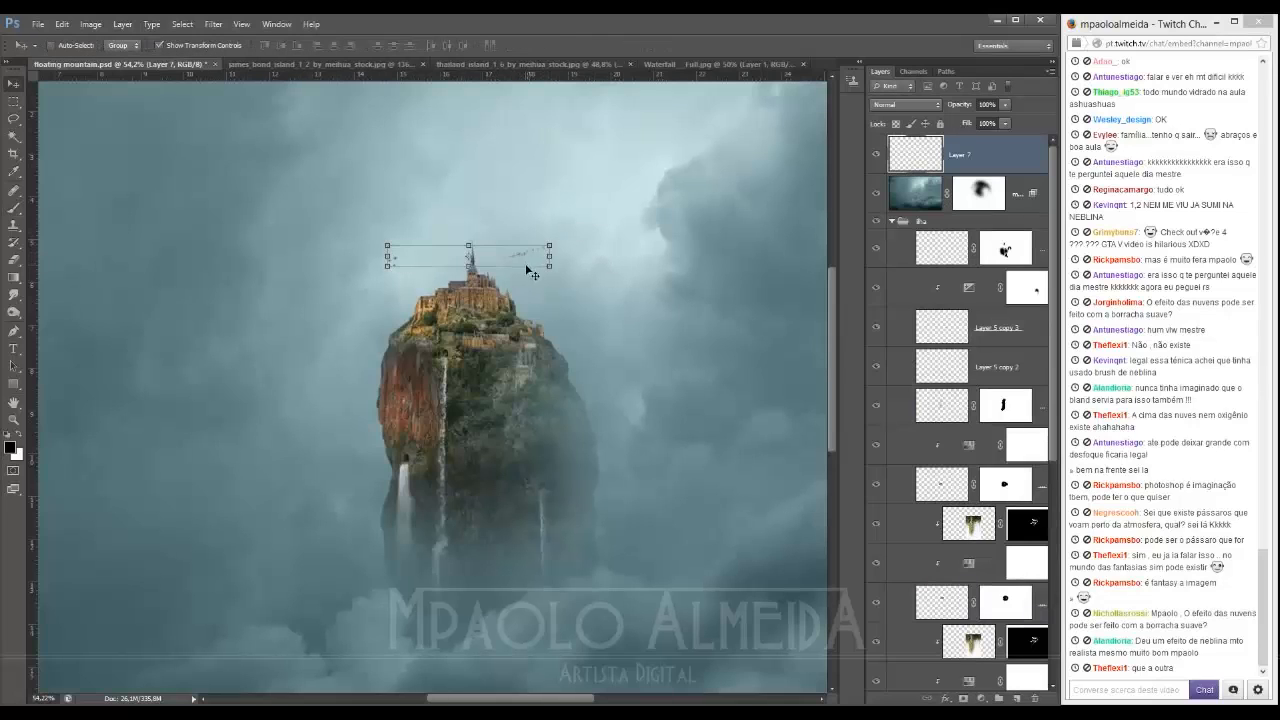
{"action": "key", "text": "Delete"}
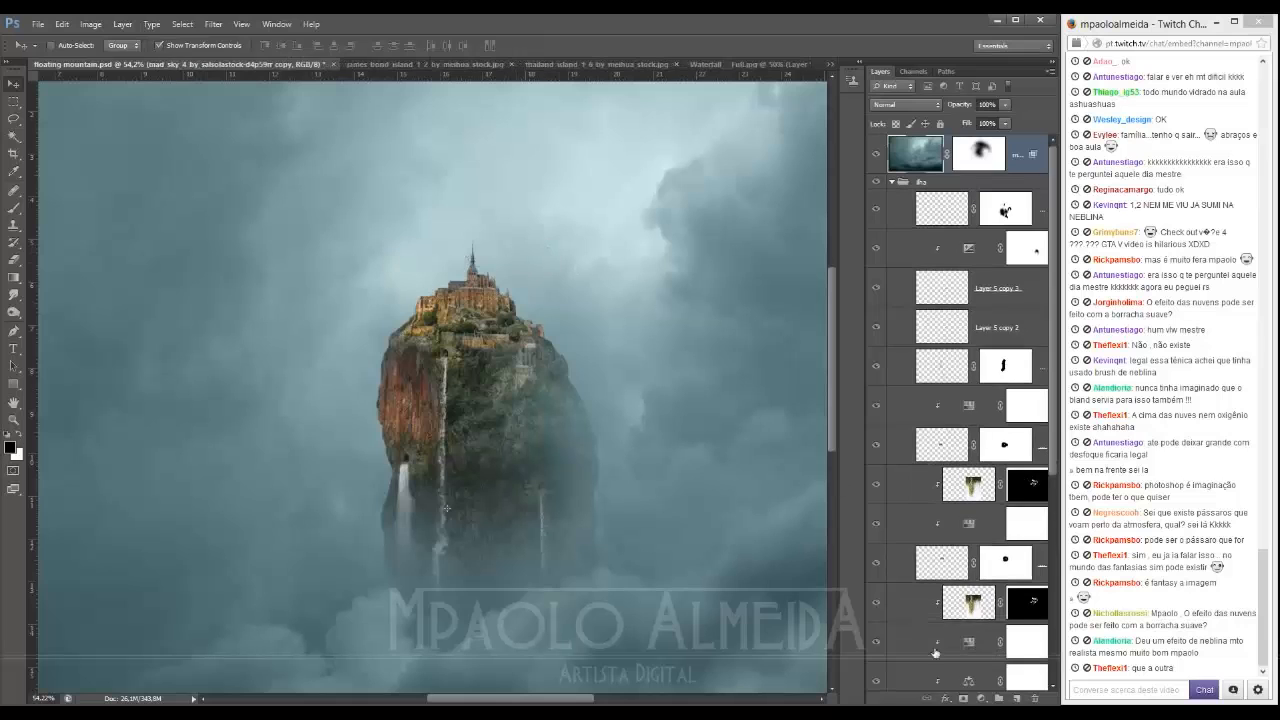
Step: Add a new empty layer at the top of the stack and choose a bird flock brush for it
{"action": "left_click", "coordinate": [1016, 699]}
{"action": "key", "text": "b"}
{"action": "right_click", "coordinate": [540, 400]}
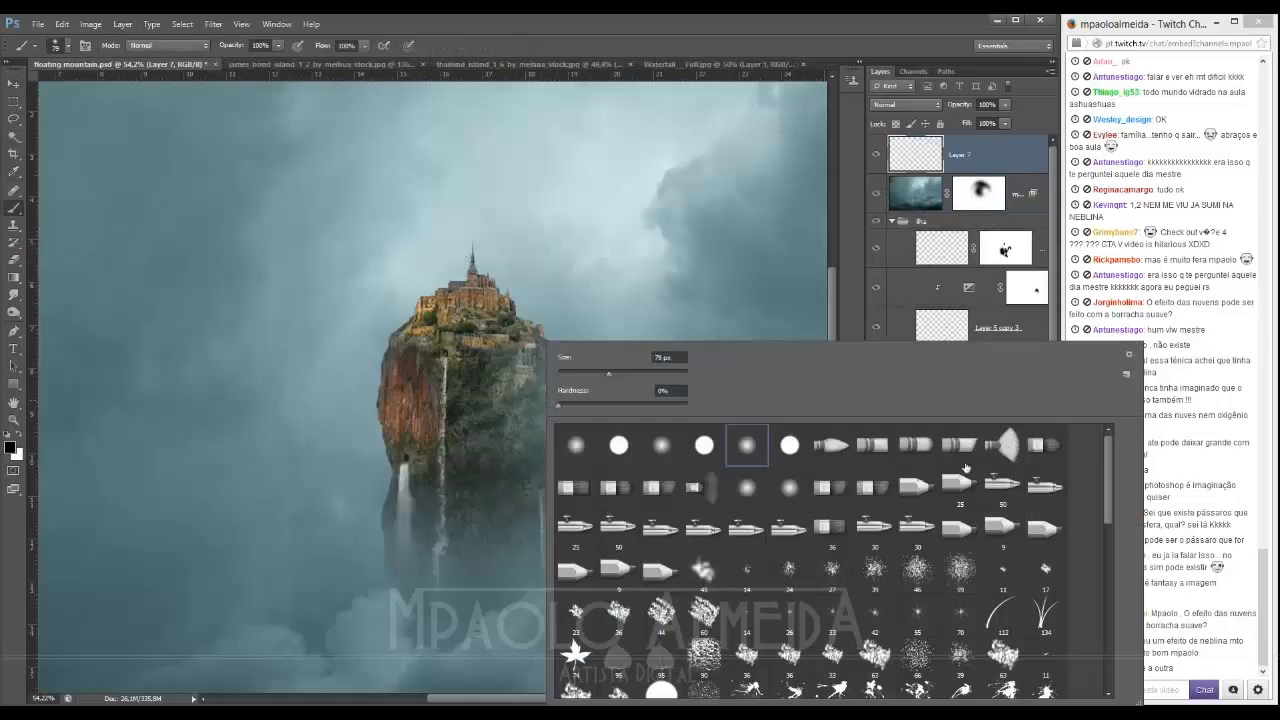
{"action": "left_click_drag", "start_coordinate": [1110, 472], "coordinate": [1115, 663]}
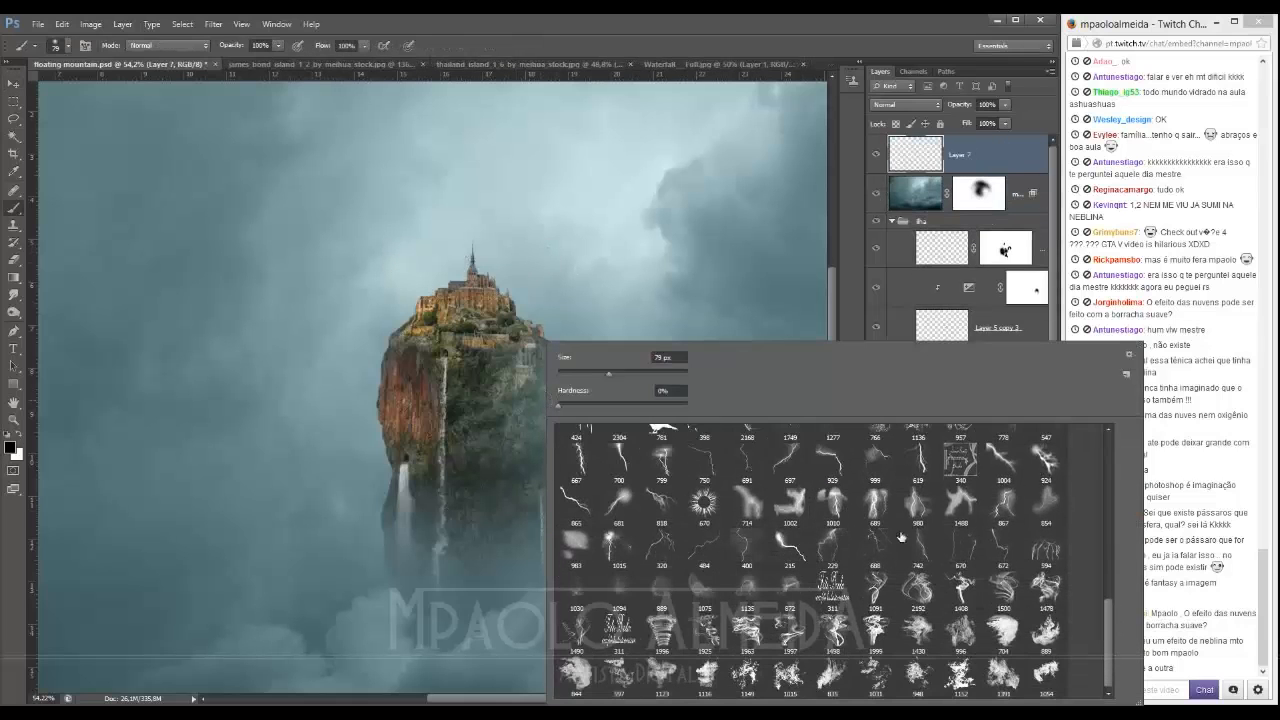
{"action": "scroll", "coordinate": [901, 538], "scroll_direction": "up", "scroll_amount": 5}
{"action": "left_click", "coordinate": [998, 522]}
Step: Reduce the bird brush to about 370 px, stamp one black flock above the castle spire and check it in the whole composition
{"action": "right_click", "coordinate": [490, 254], "text": "alt"}
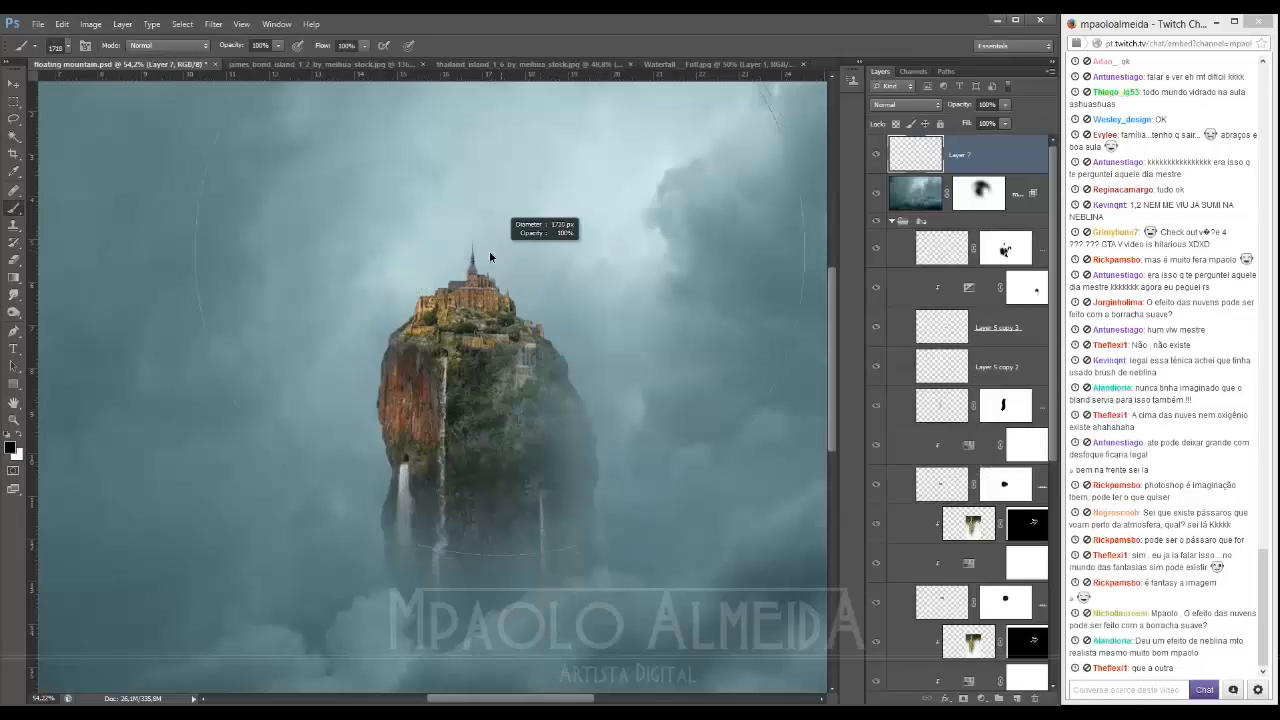
{"action": "left_click_drag", "start_coordinate": [490, 257], "coordinate": [256, 257]}
{"action": "left_click", "coordinate": [514, 219]}
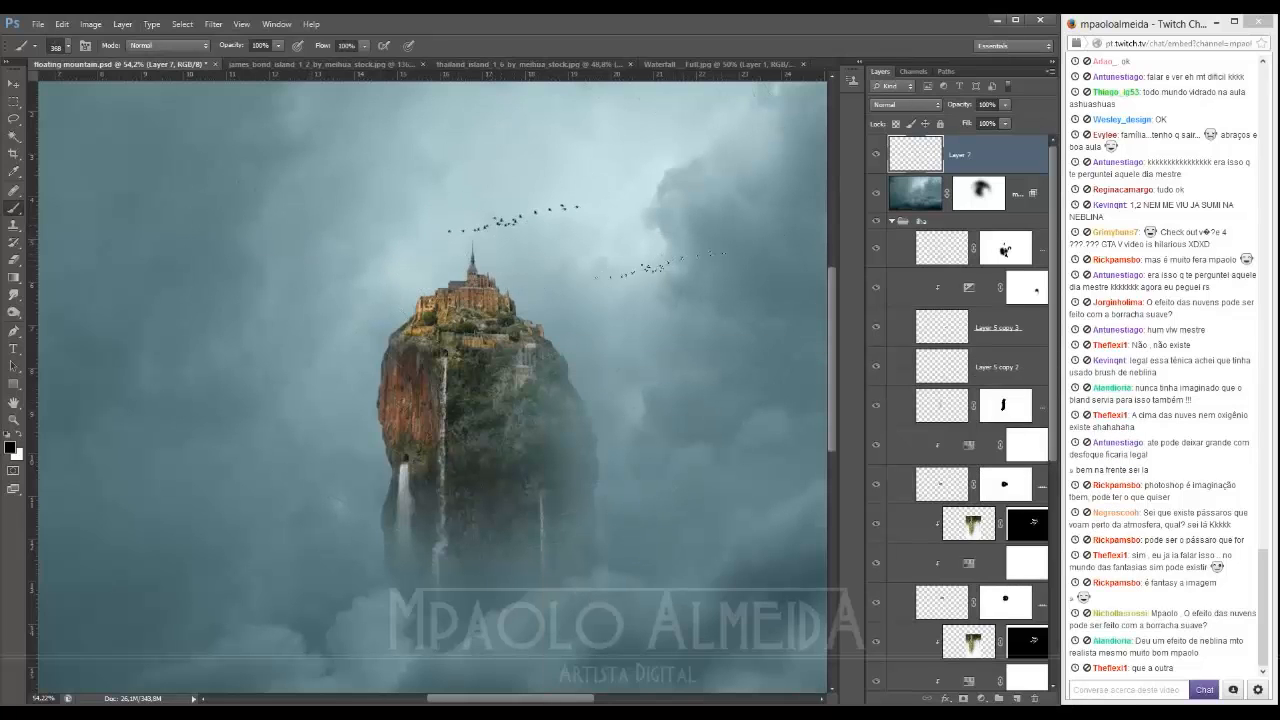
{"action": "scroll", "coordinate": [490, 312], "scroll_direction": "down", "scroll_amount": 1}
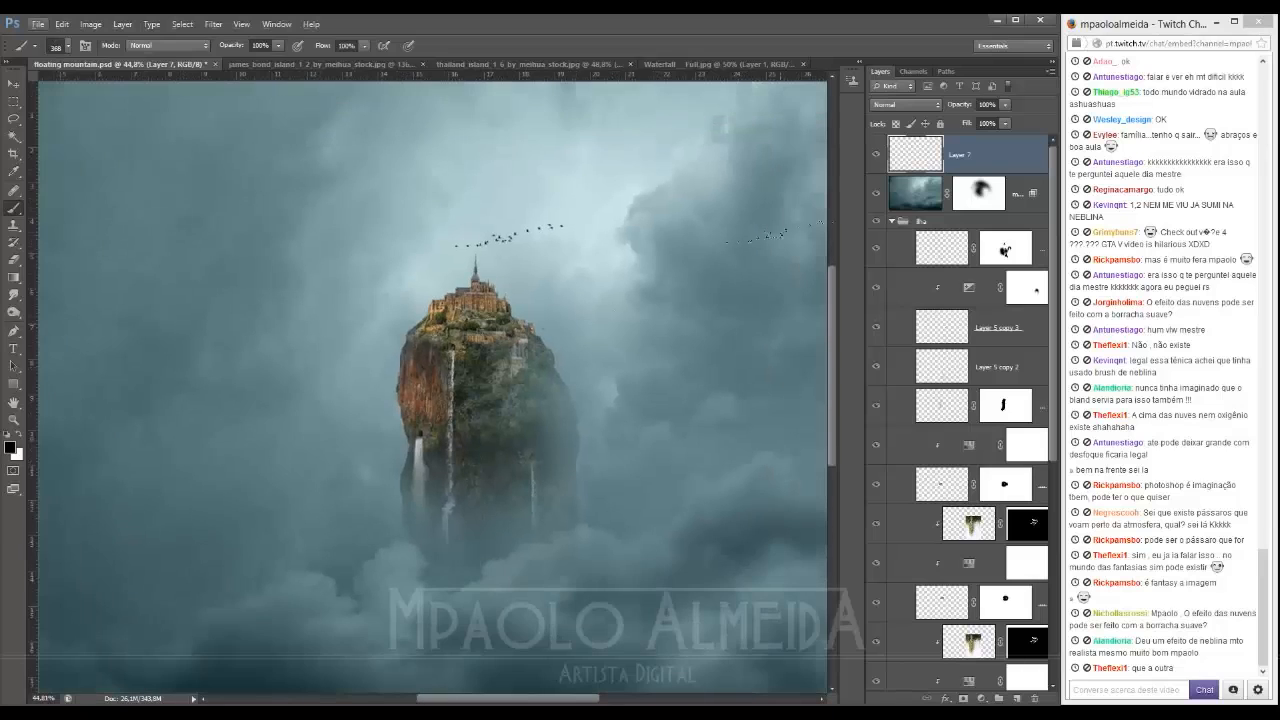
{"action": "scroll", "coordinate": [619, 306], "scroll_direction": "down", "scroll_amount": 2}
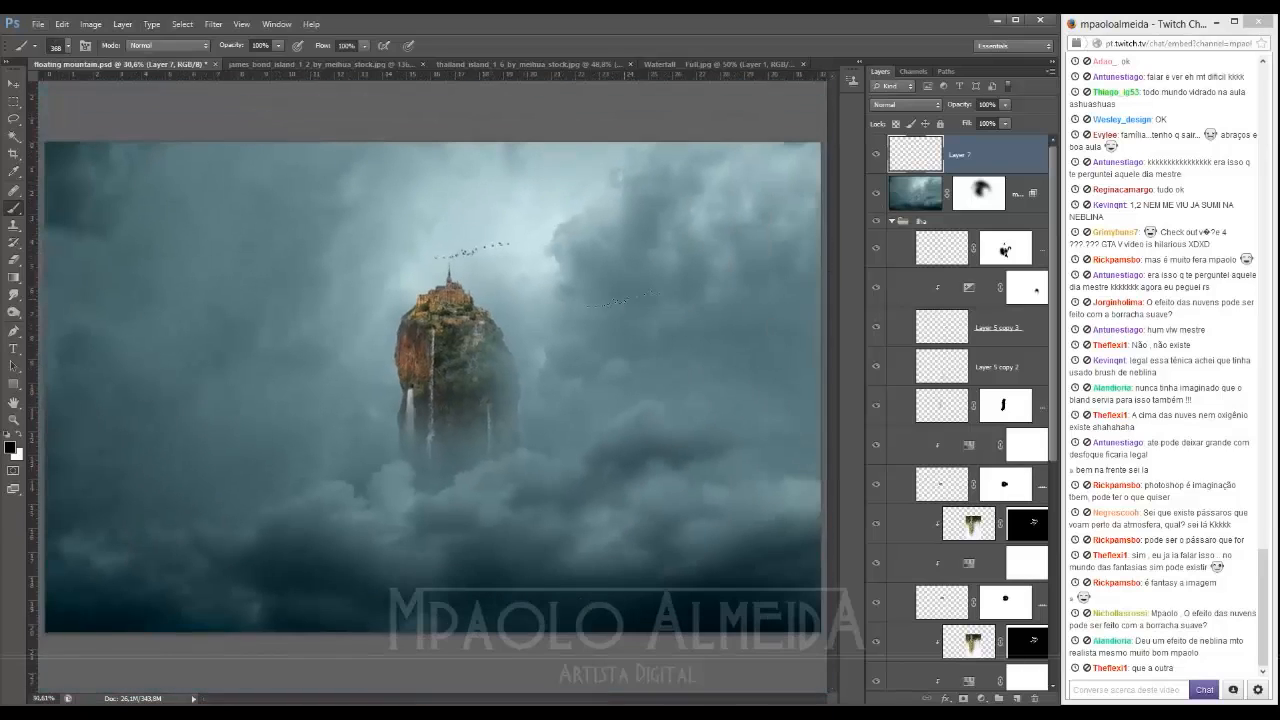
{"action": "scroll", "coordinate": [506, 297], "scroll_direction": "up", "scroll_amount": 2}
{"action": "scroll", "coordinate": [475, 304], "scroll_direction": "up", "scroll_amount": 4}
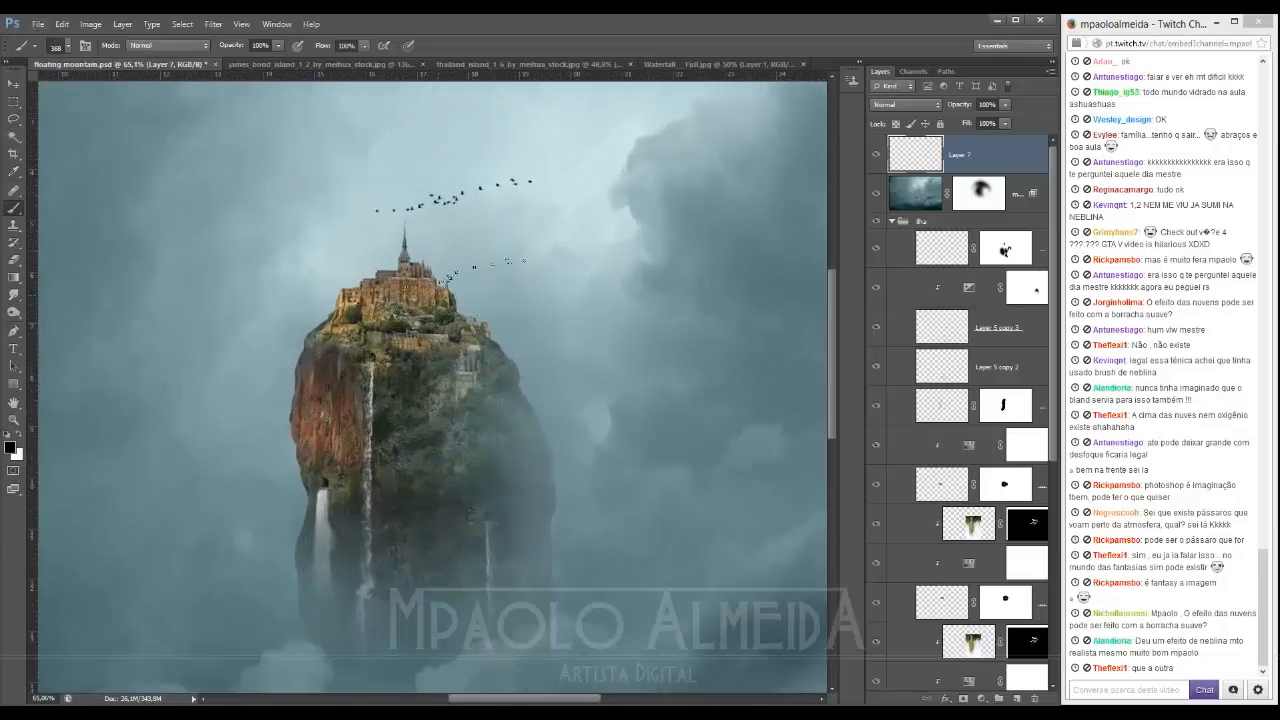
{"action": "scroll", "coordinate": [460, 290], "scroll_direction": "down", "scroll_amount": 1}
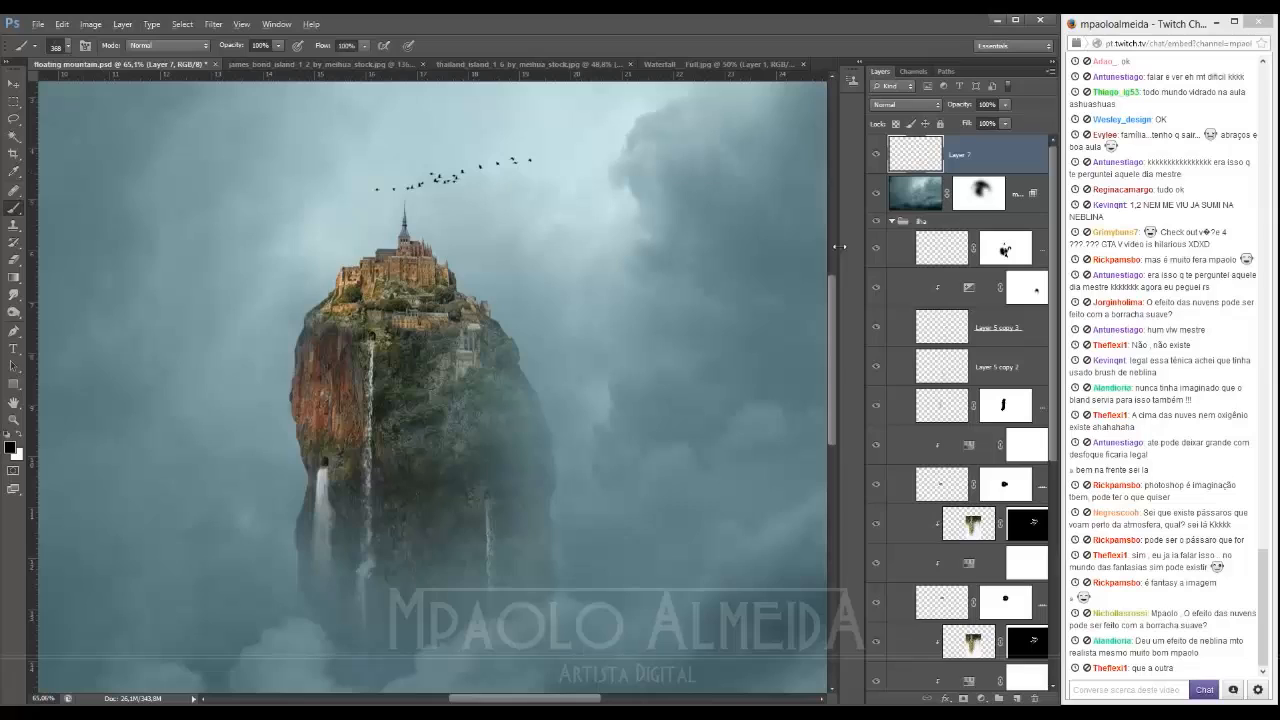
Step: Add a Curves adjustment layer above the bird layer and shape its RGB curve into a slight S with deeper shadows and brighter highlights
{"action": "left_click", "coordinate": [981, 698]}
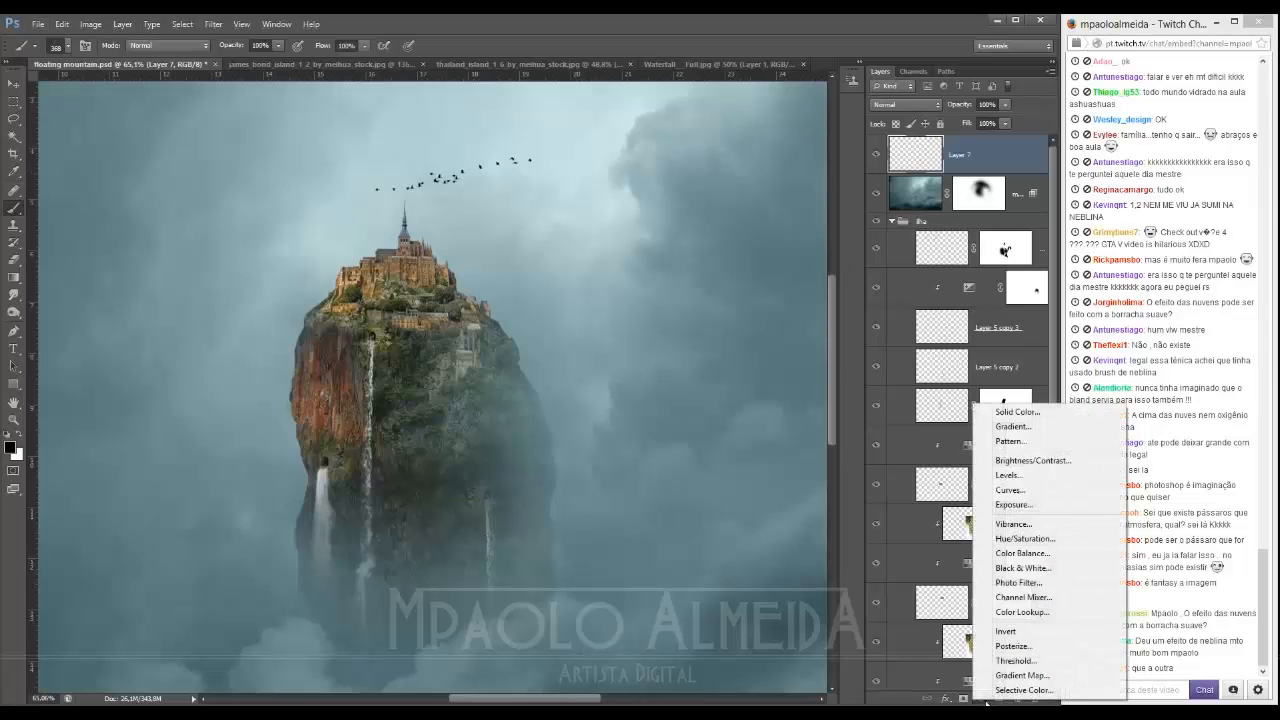
{"action": "left_click", "coordinate": [1033, 494]}
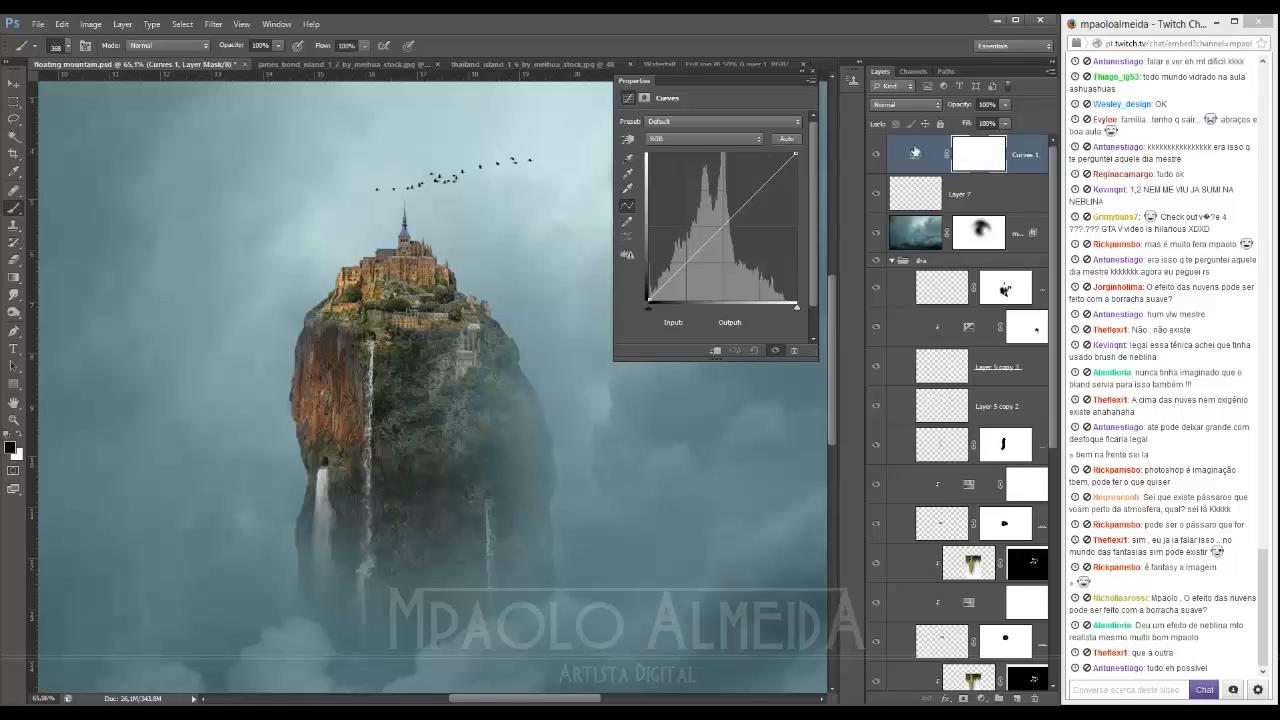
{"action": "left_click", "coordinate": [694, 258]}
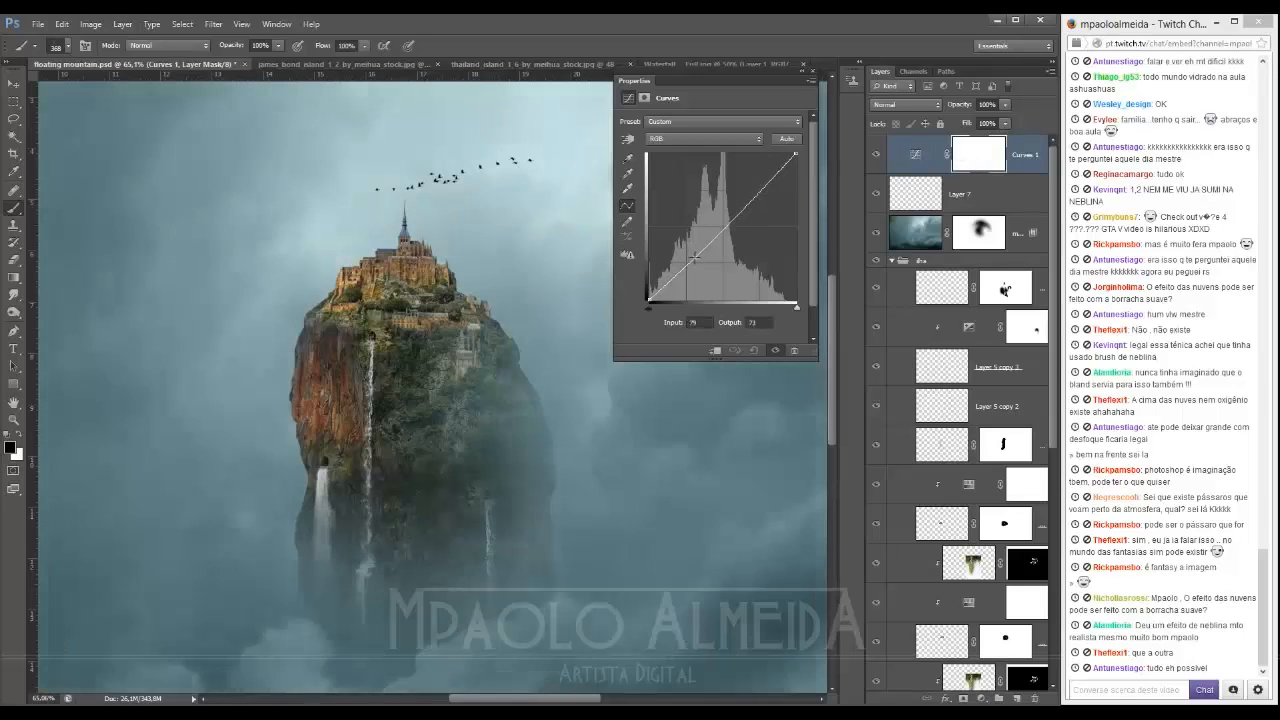
{"action": "left_click", "coordinate": [749, 198]}
{"action": "left_click_drag", "start_coordinate": [696, 260], "coordinate": [694, 259]}
{"action": "left_click_drag", "start_coordinate": [748, 196], "coordinate": [749, 192]}
Step: Bend the Red channel curve into a gentle S, lowering the shadows to about input 66, output 58 and raising the highlights
{"action": "left_click", "coordinate": [688, 139]}
{"action": "left_click", "coordinate": [657, 169]}
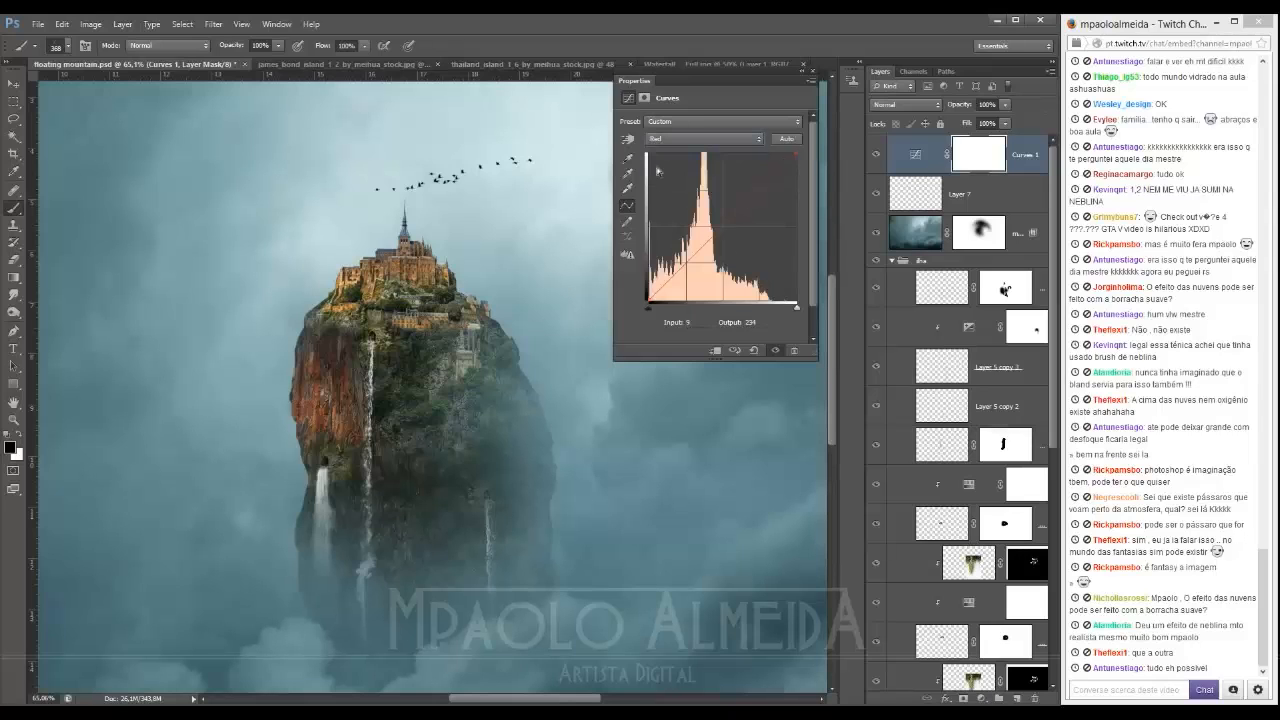
{"action": "left_click_drag", "start_coordinate": [688, 261], "coordinate": [689, 267]}
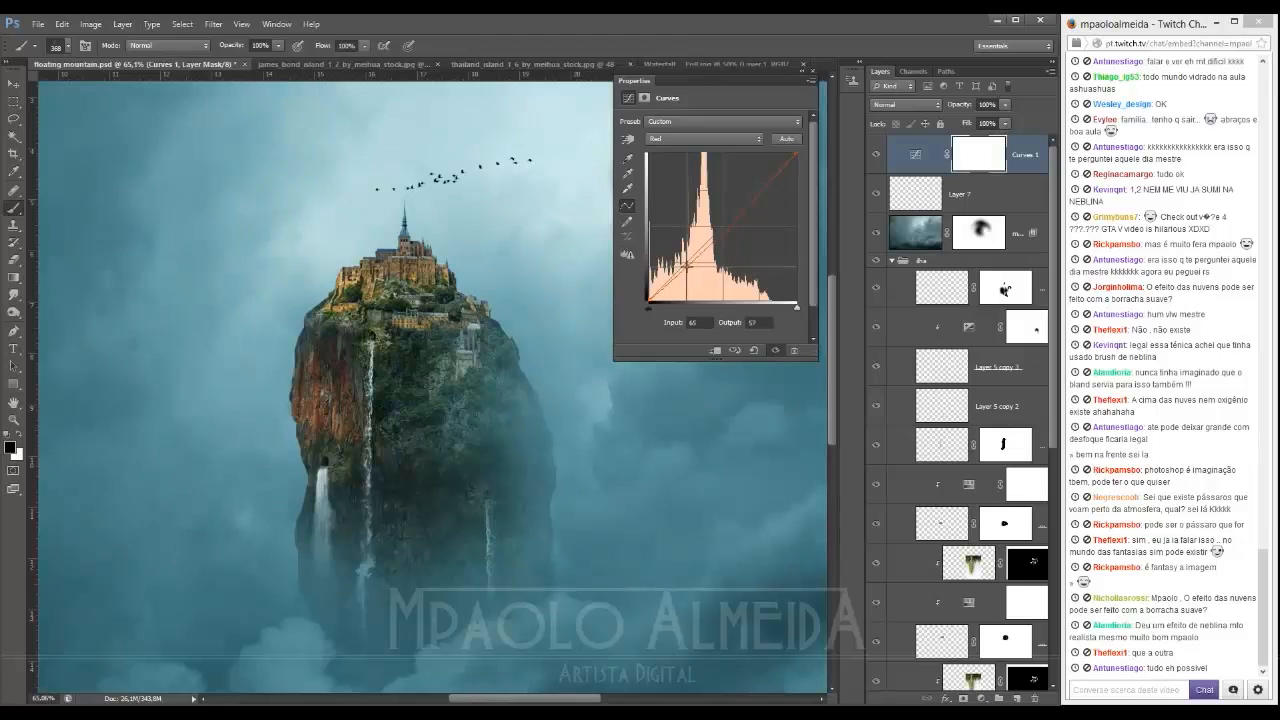
{"action": "left_click_drag", "start_coordinate": [748, 202], "coordinate": [750, 192]}
{"action": "left_click", "coordinate": [688, 266]}
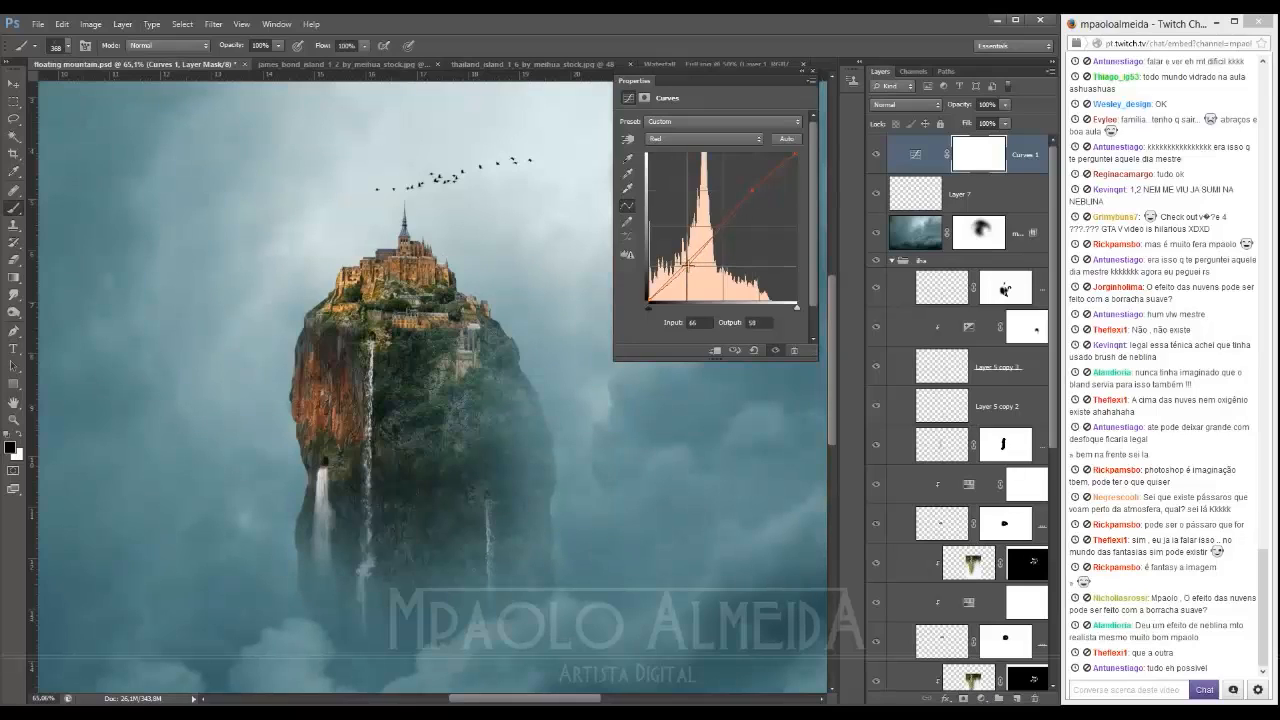
{"action": "left_click_drag", "start_coordinate": [688, 266], "coordinate": [687, 266]}
Step: Adjust the shadows of the Blue channel curve for a greener teal tone and close the curve settings
{"action": "left_click", "coordinate": [700, 139]}
{"action": "left_click", "coordinate": [690, 185]}
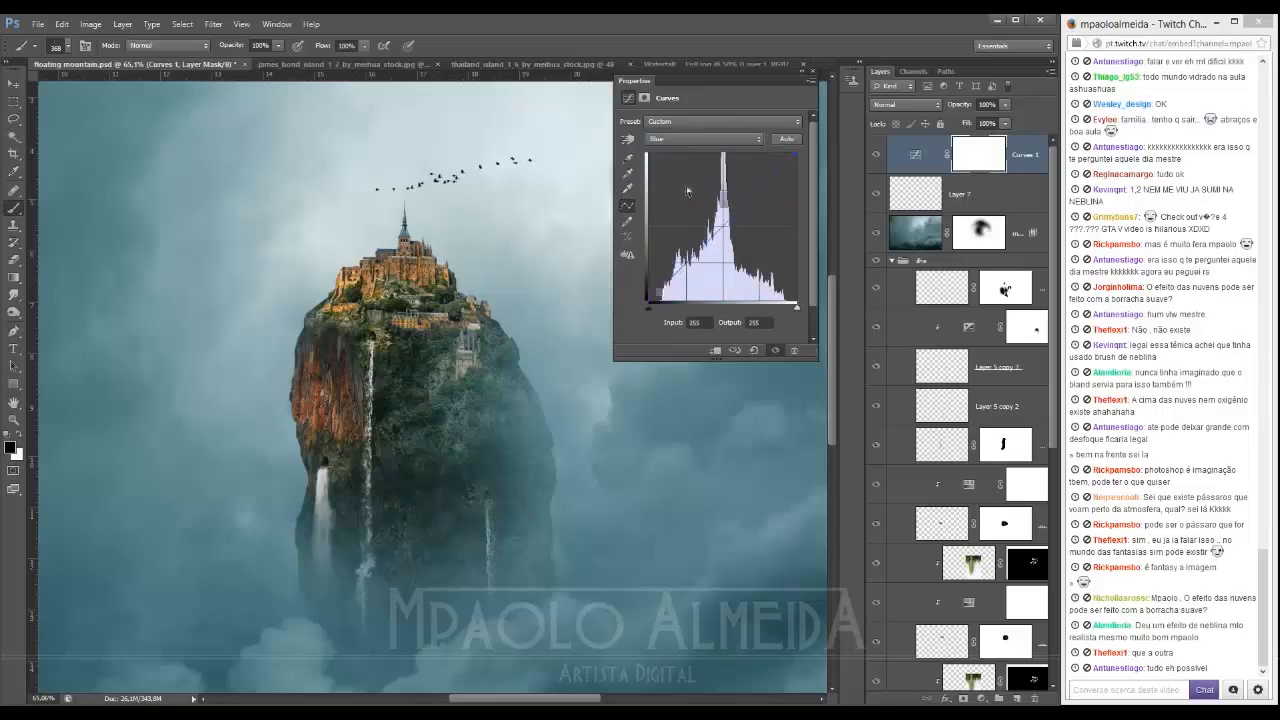
{"action": "left_click_drag", "start_coordinate": [687, 266], "coordinate": [682, 269]}
{"action": "left_click", "coordinate": [908, 153]}
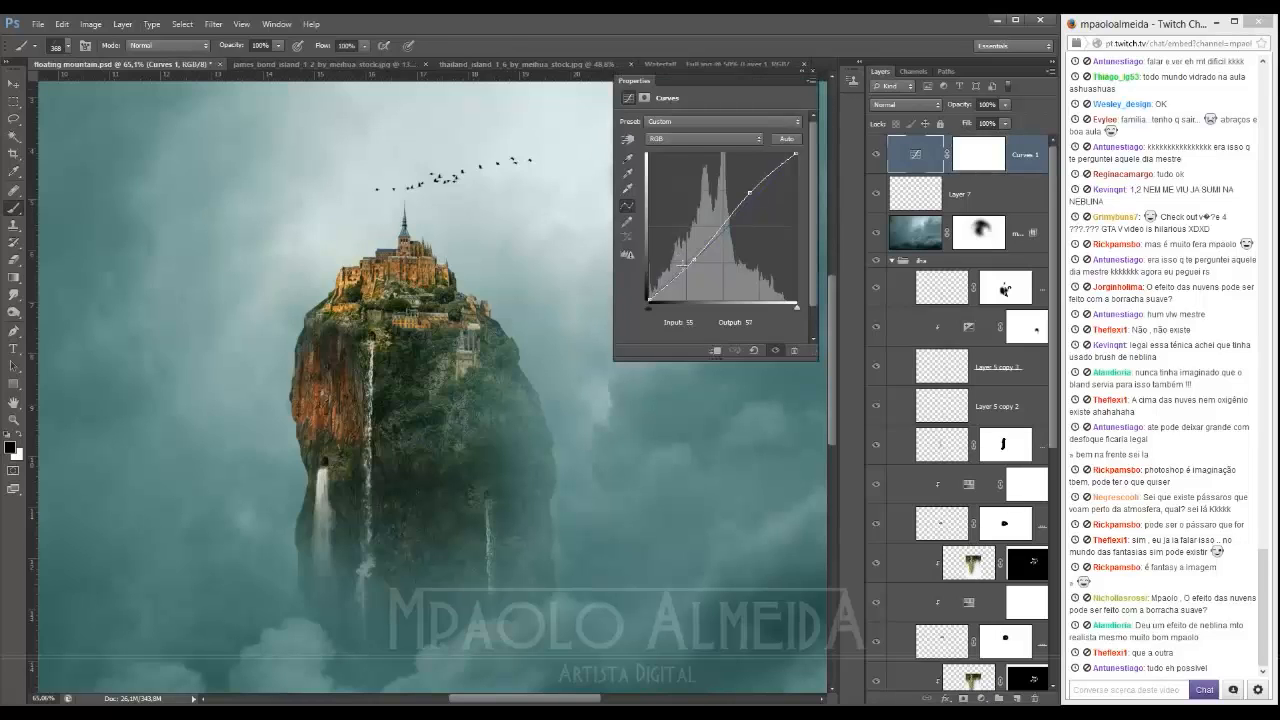
{"action": "left_click", "coordinate": [813, 73]}
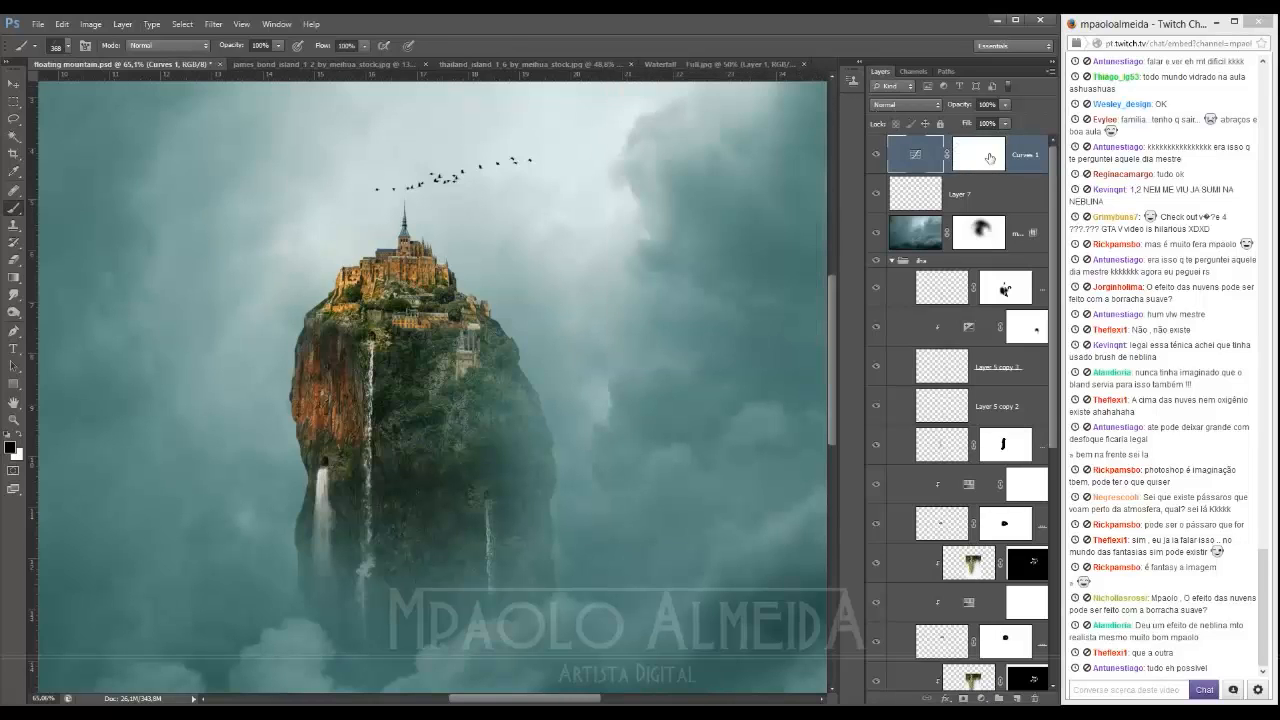
Step: Compare the whole composition with and without the Curves adjustment
{"action": "key", "text": "ctrl+0"}
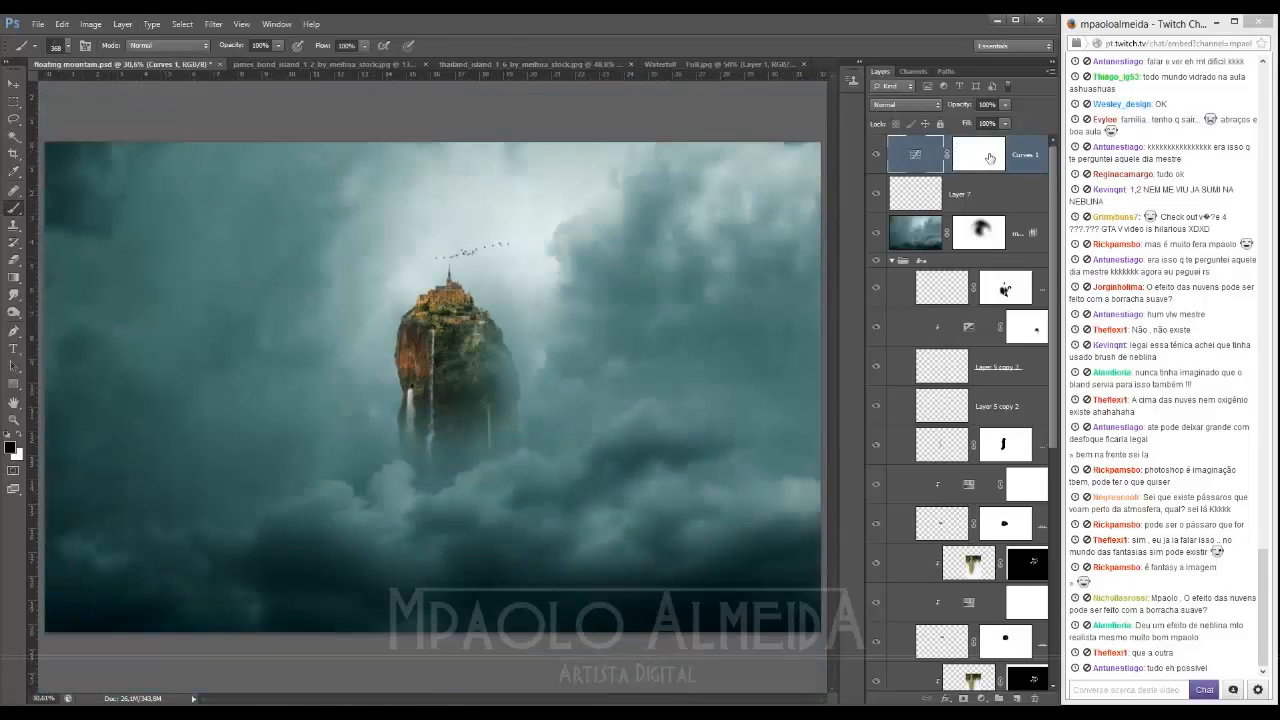
{"action": "left_click", "coordinate": [876, 156]}
{"action": "left_click", "coordinate": [876, 156]}
{"action": "left_click", "coordinate": [876, 156]}
{"action": "left_click", "coordinate": [876, 156]}
Step: Stamp all visible layers into a new merged layer at the top and open it in the Nik Collection's Color Efex Pro 4
{"action": "scroll", "coordinate": [440, 360], "scroll_direction": "up", "scroll_amount": 2}
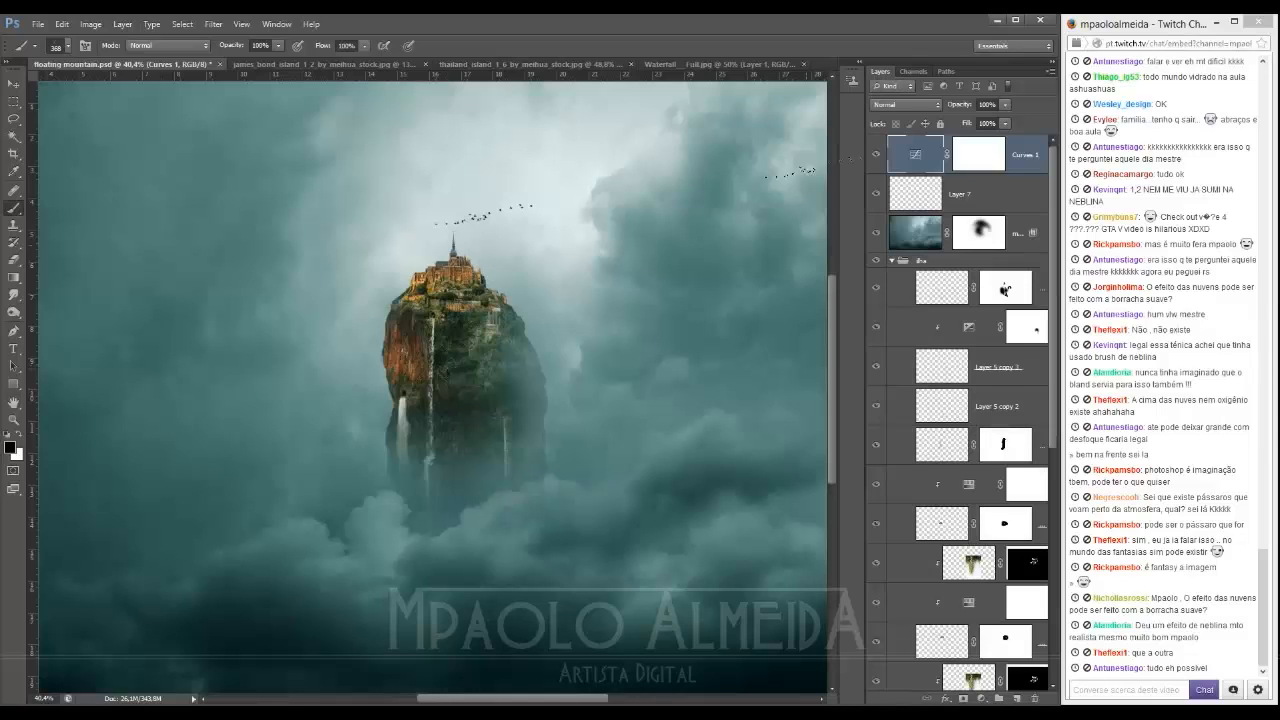
{"action": "key", "text": "ctrl+alt+shift+e"}
{"action": "key", "text": "ctrl+z"}
{"action": "key", "text": "ctrl+alt+shift+e"}
{"action": "left_click", "coordinate": [213, 24]}
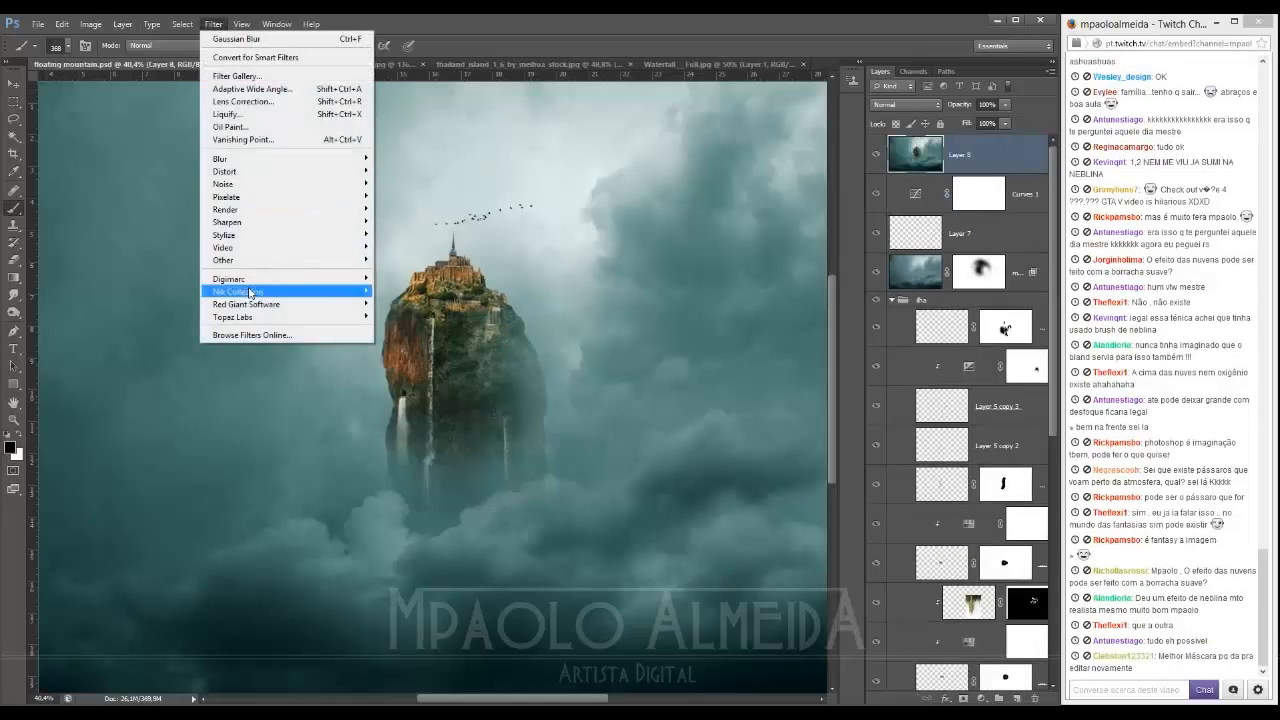
{"action": "mouse_move", "coordinate": [257, 292]}
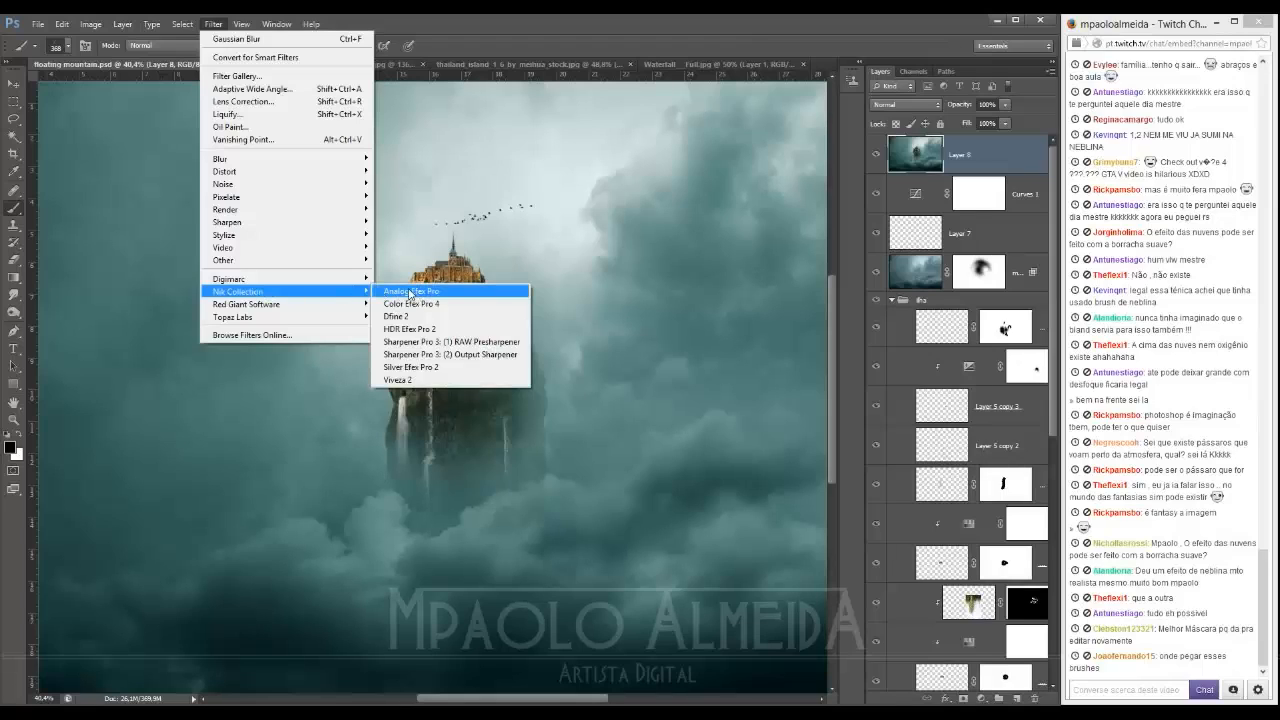
{"action": "left_click", "coordinate": [405, 303]}
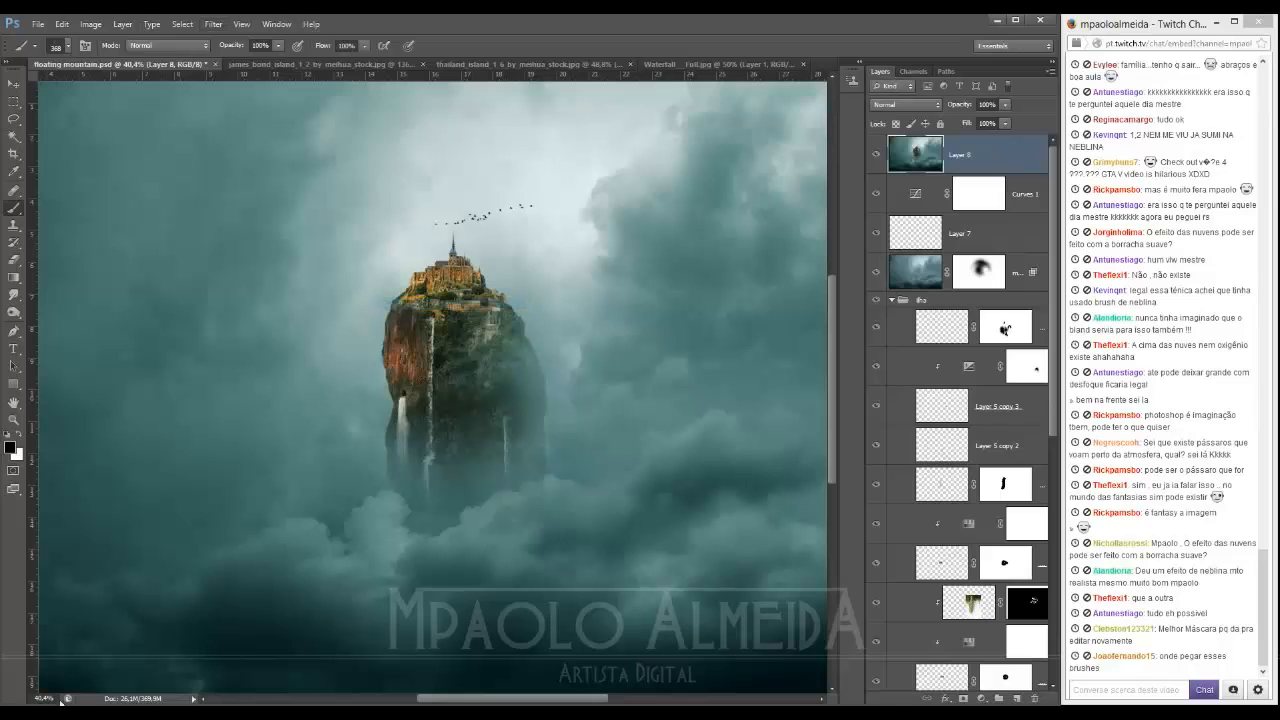
Step: Switch to Firefox and look over the Facebook friend requests and the DVD and Facebook group panels on the Twitch channel page
{"action": "left_click", "coordinate": [57, 655]}
{"action": "left_click", "coordinate": [408, 56]}
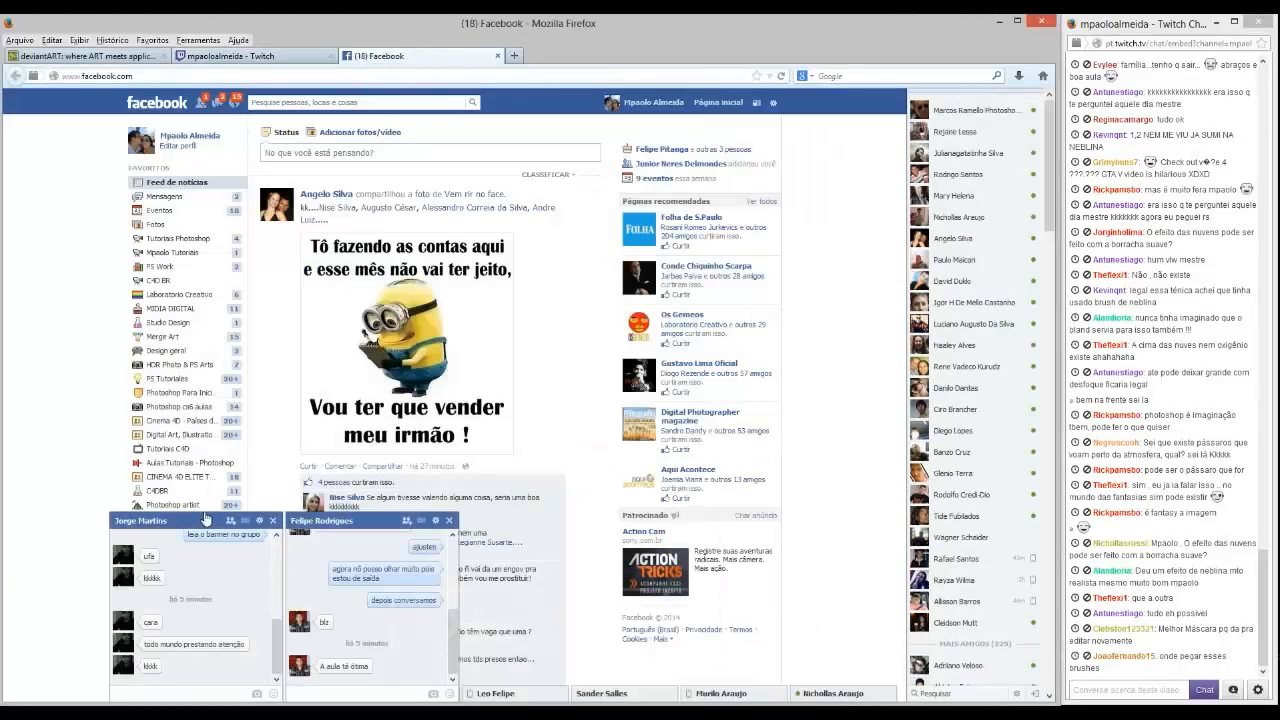
{"action": "left_click", "coordinate": [204, 518]}
{"action": "left_click", "coordinate": [340, 520]}
{"action": "left_click", "coordinate": [160, 102]}
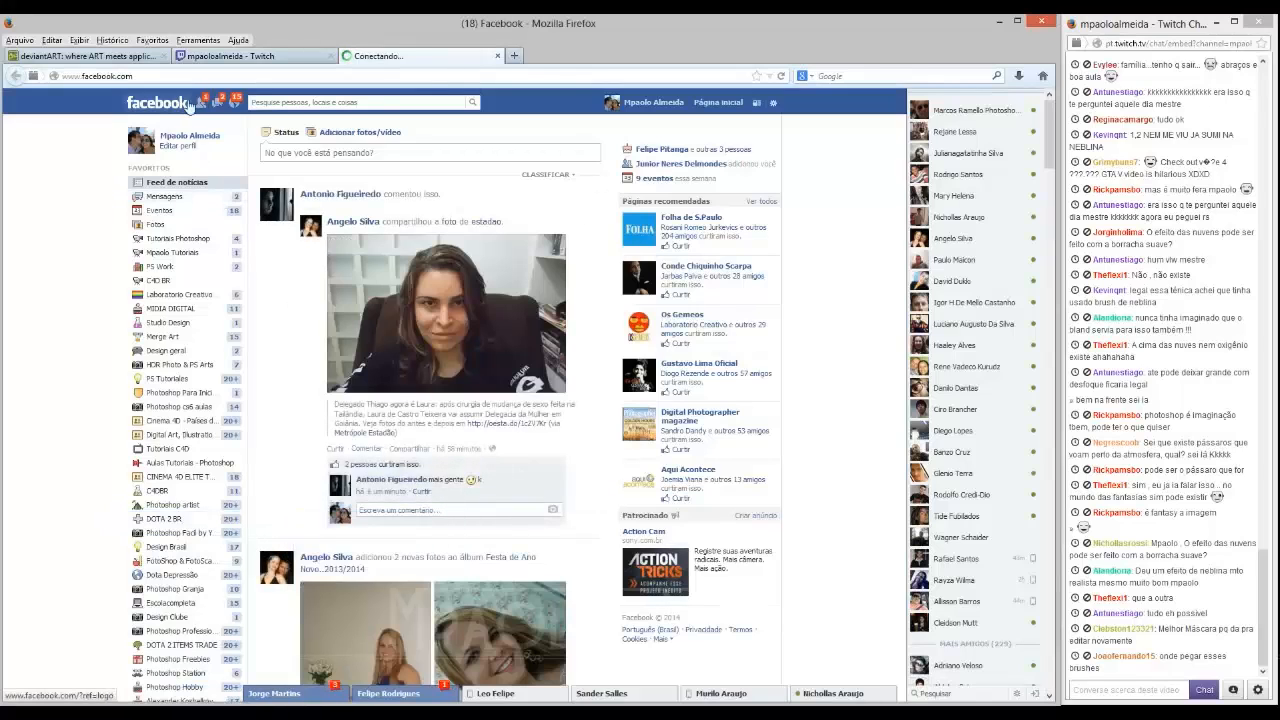
{"action": "left_click", "coordinate": [200, 102]}
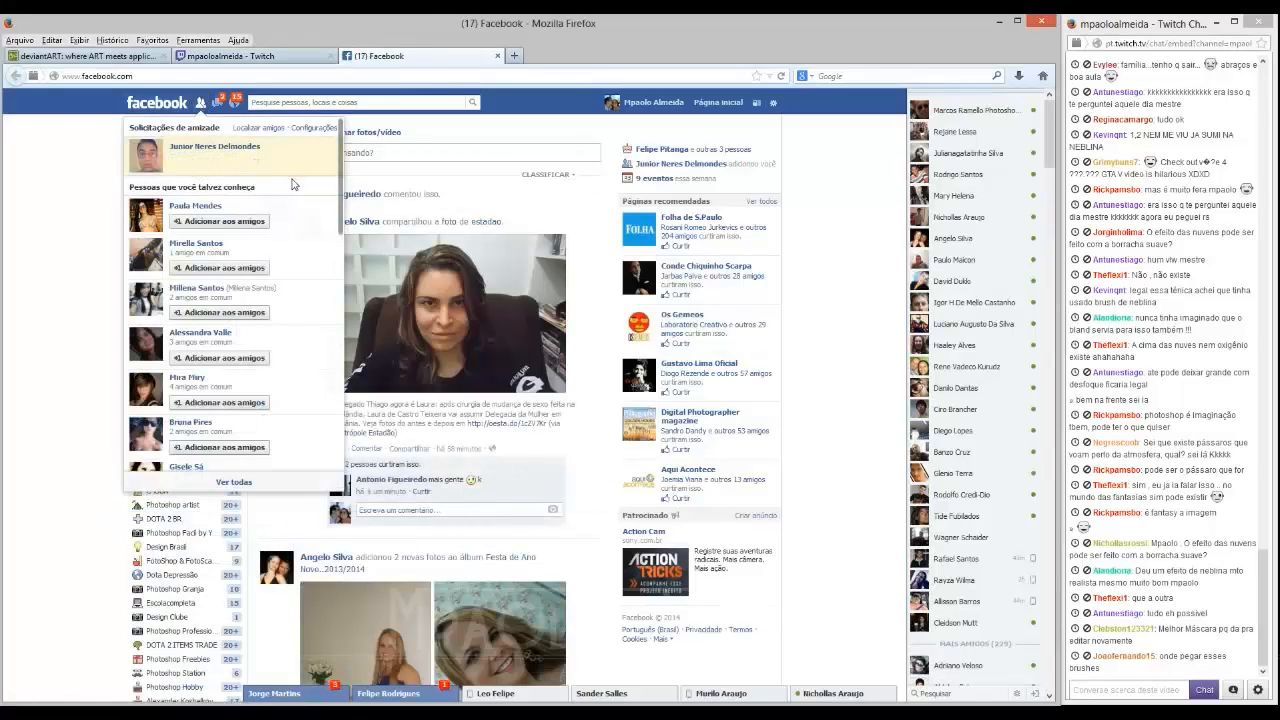
{"action": "left_click", "coordinate": [238, 57]}
{"action": "scroll", "coordinate": [436, 395], "scroll_direction": "down", "scroll_amount": 5}
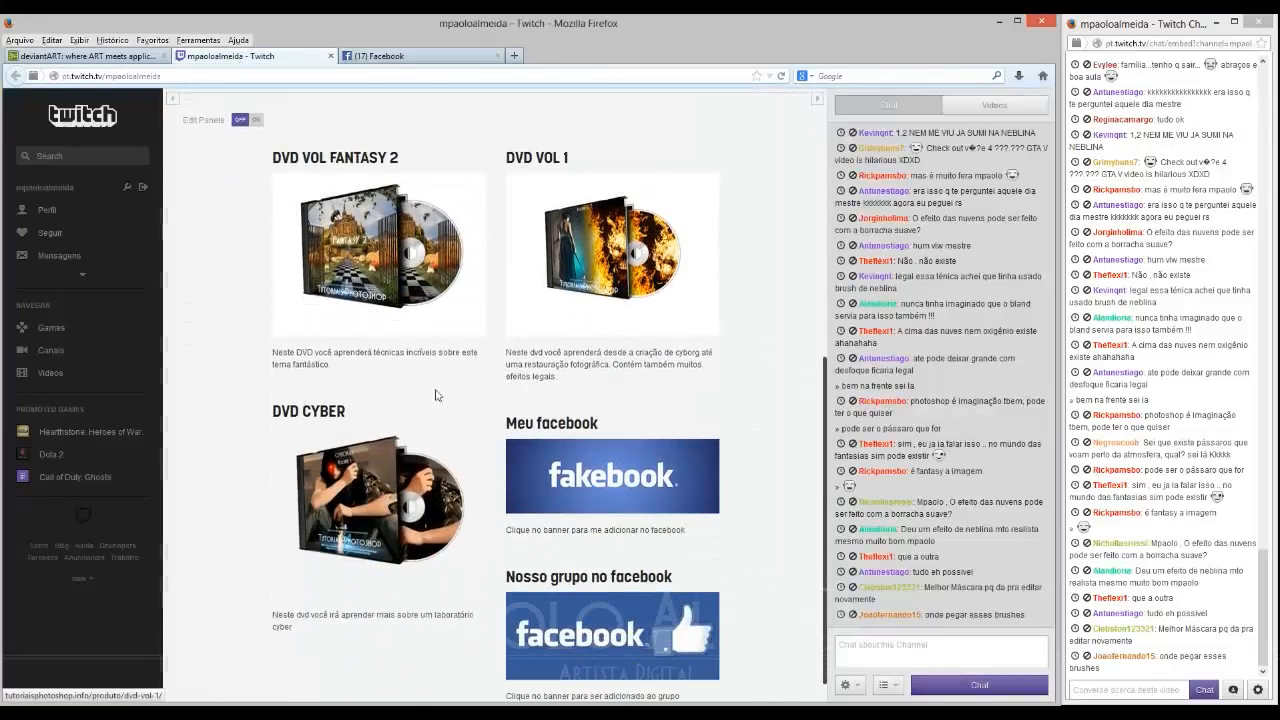
{"action": "scroll", "coordinate": [436, 395], "scroll_direction": "down", "scroll_amount": 1}
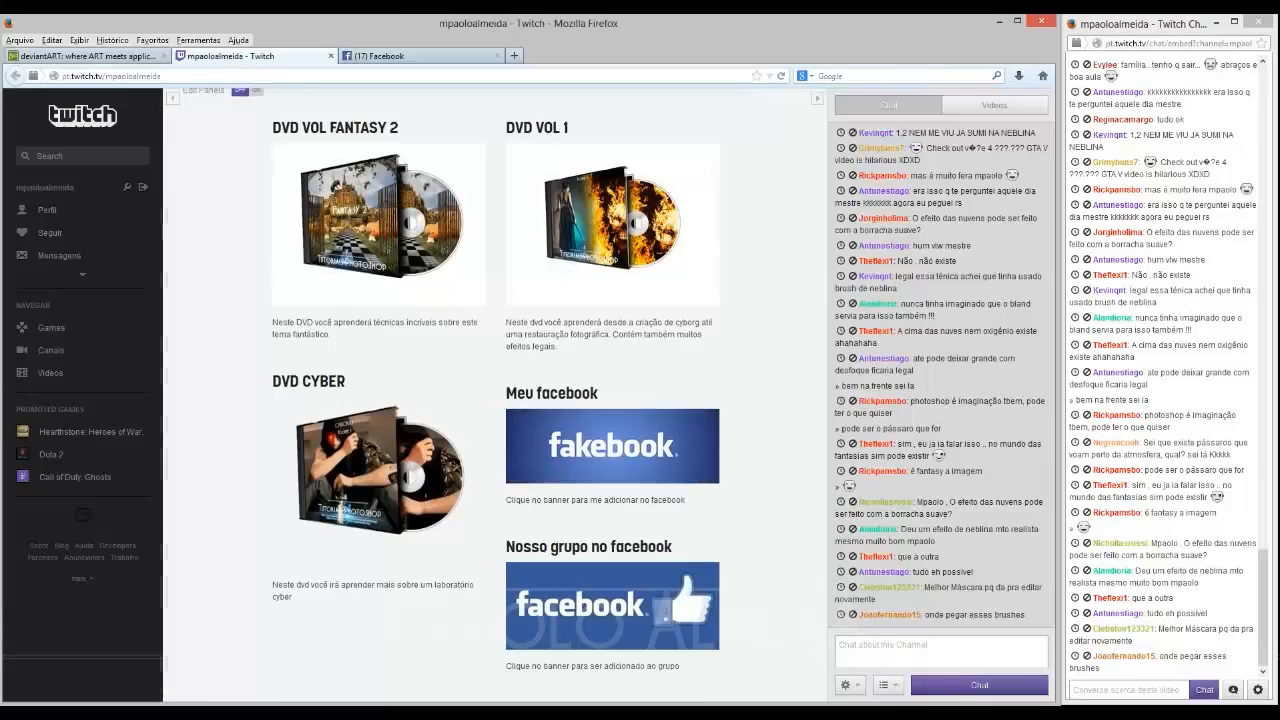
{"action": "left_click", "coordinate": [262, 713]}
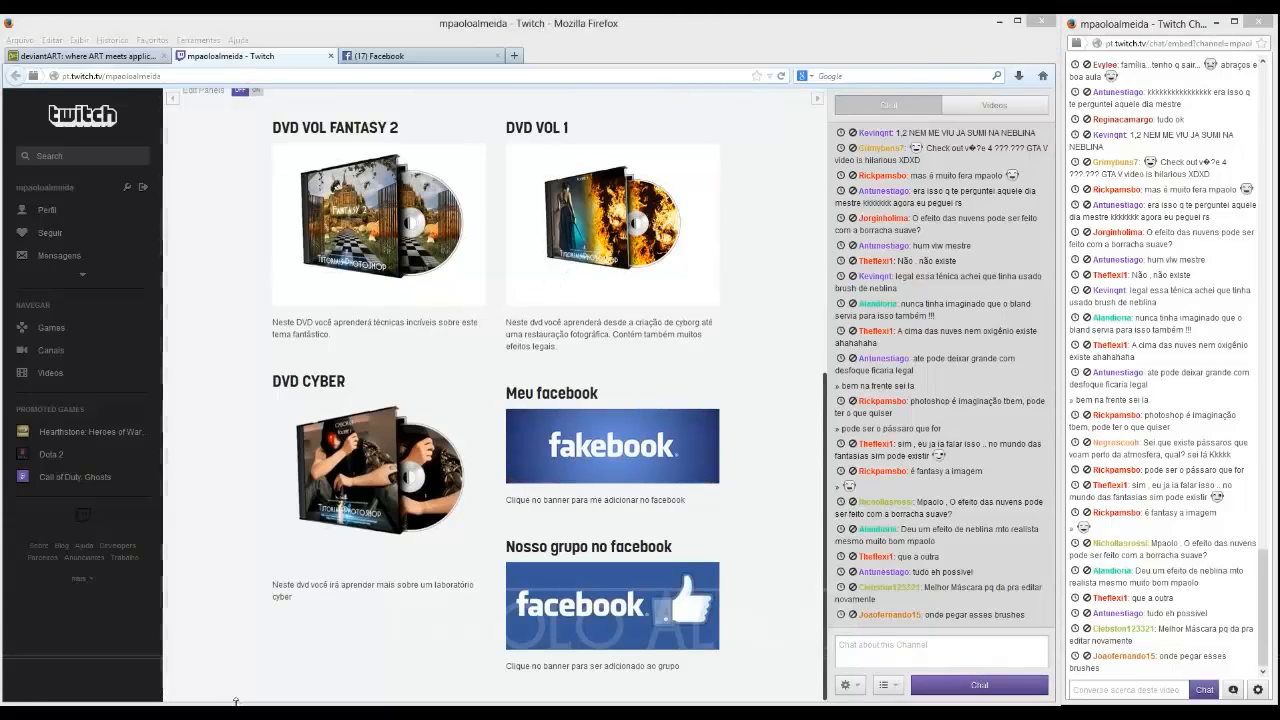
Step: Return to Color Efex Pro 4 and set the Brilliance/Warmth filter to 2% saturation and 40% warmth
{"action": "left_click", "coordinate": [1018, 21]}
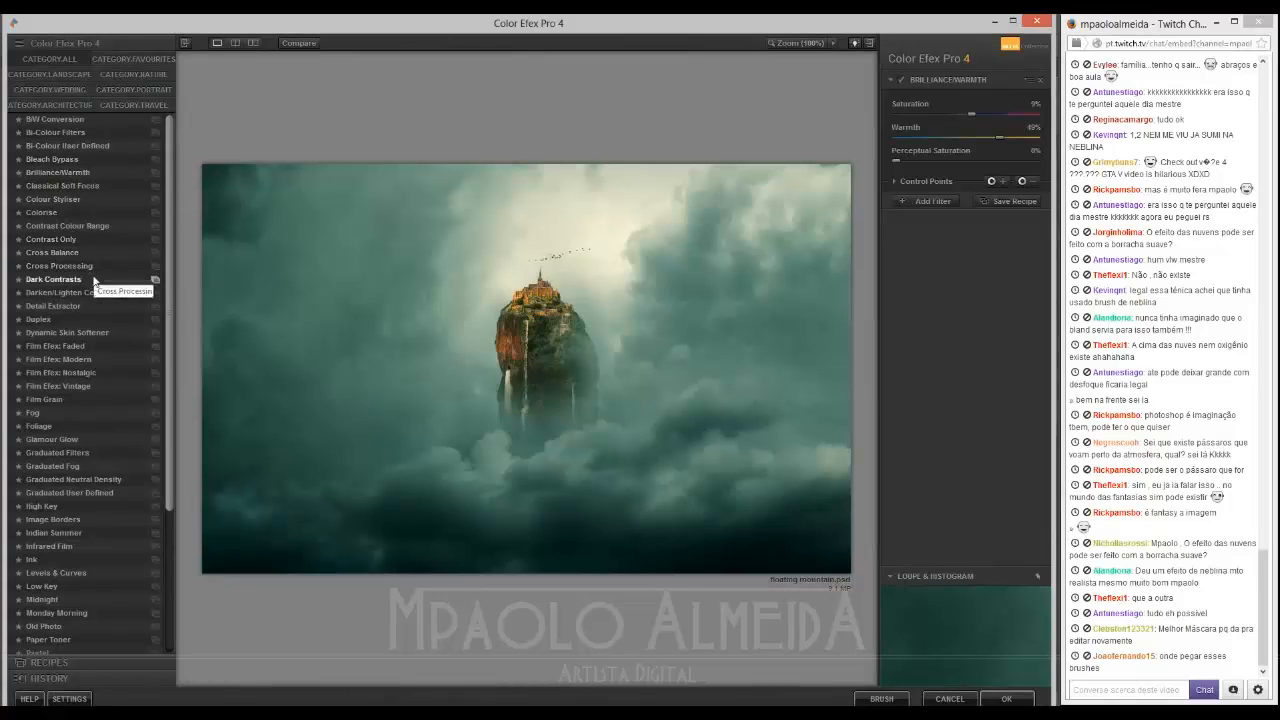
{"action": "left_click", "coordinate": [60, 172]}
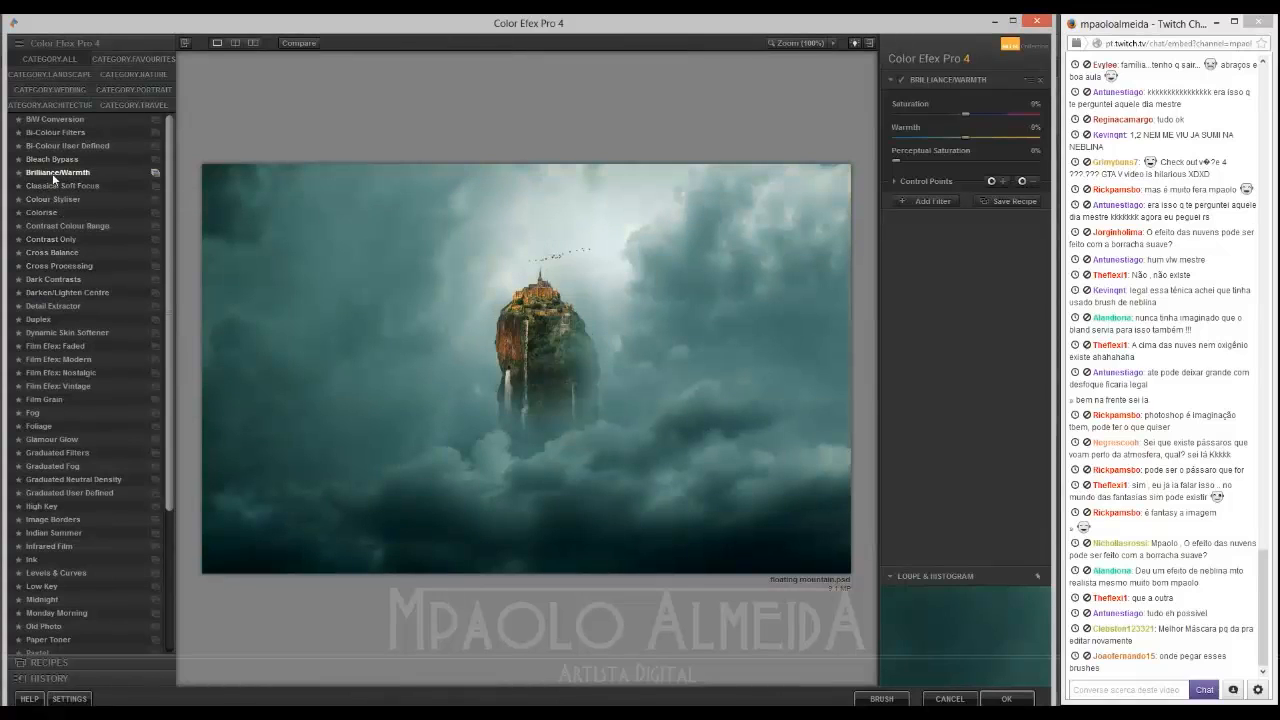
{"action": "left_click_drag", "start_coordinate": [965, 118], "coordinate": [993, 137]}
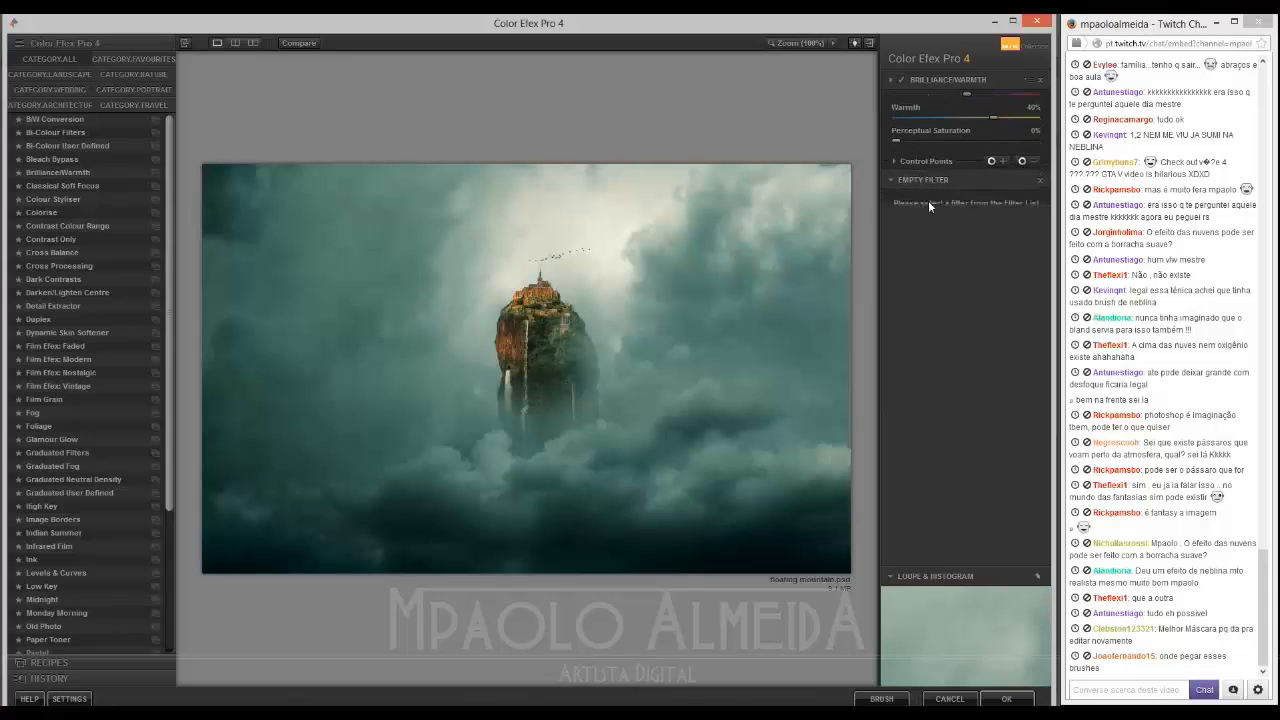
Step: Try Cross Processing and Classical Soft Focus as a second filter on top of Brilliance/Warmth, and remove that filter
{"action": "left_click", "coordinate": [929, 202]}
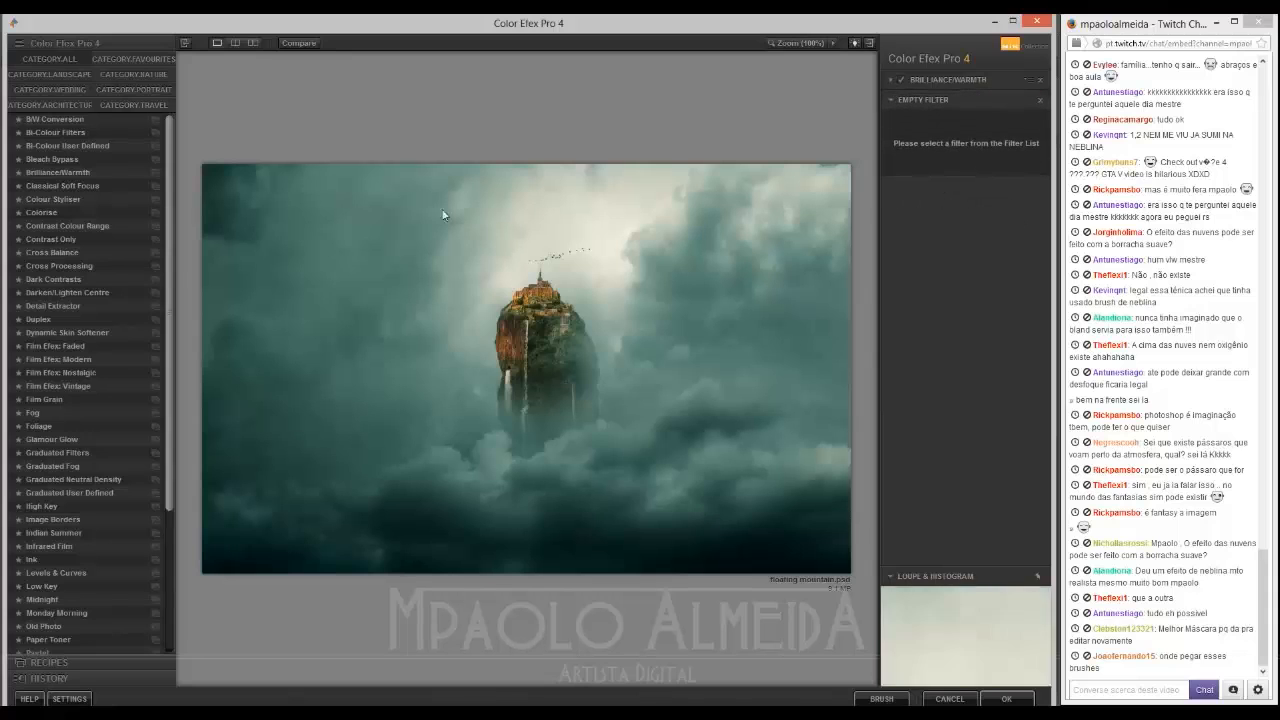
{"action": "left_click", "coordinate": [57, 266]}
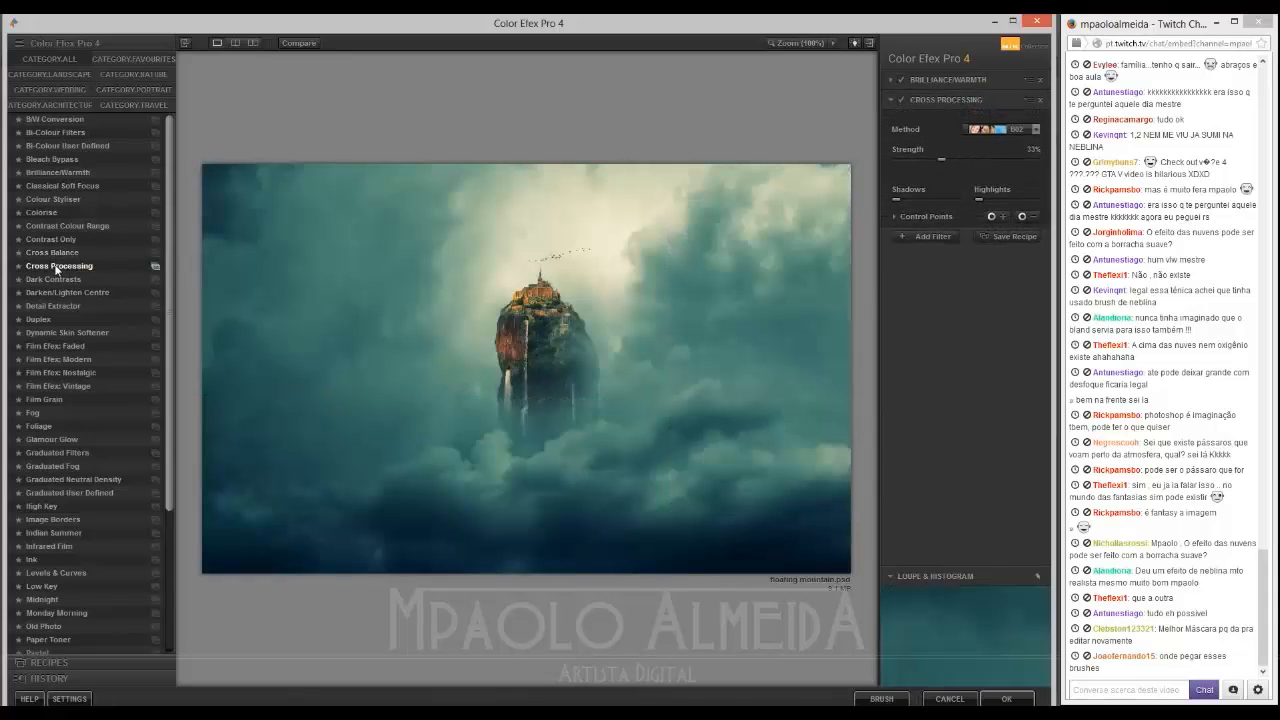
{"action": "left_click", "coordinate": [53, 185]}
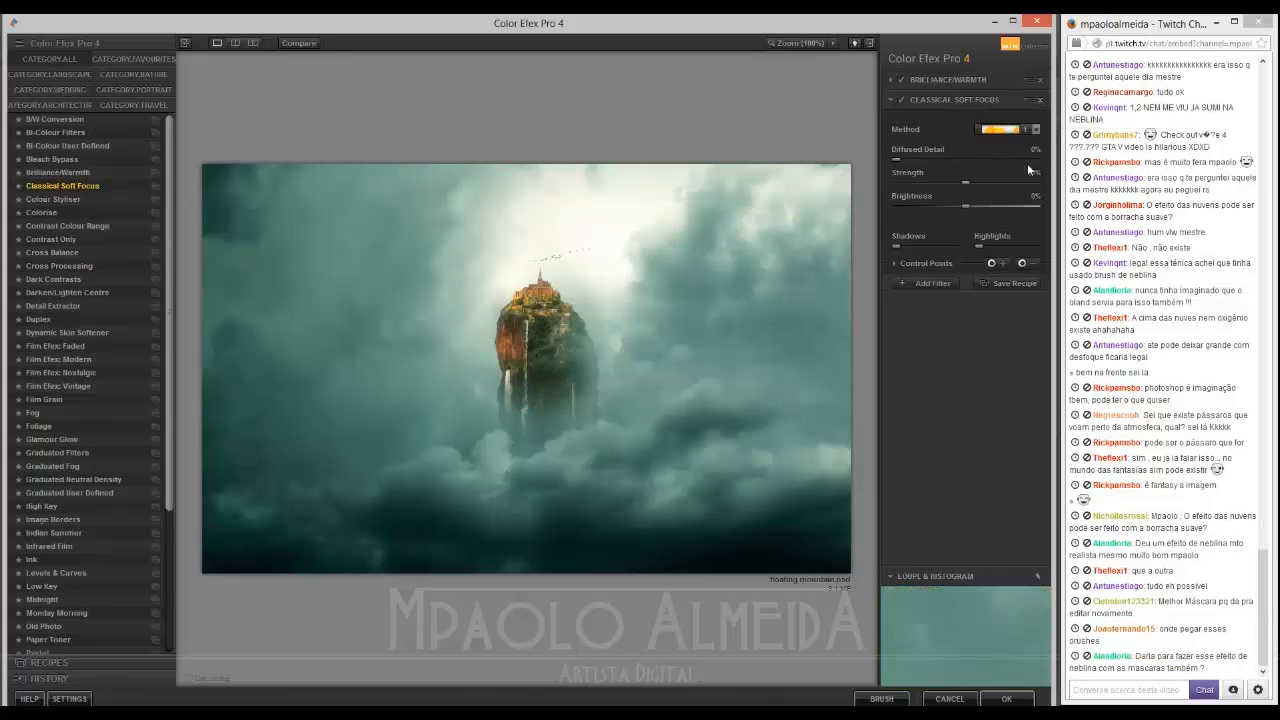
{"action": "left_click", "coordinate": [1040, 100]}
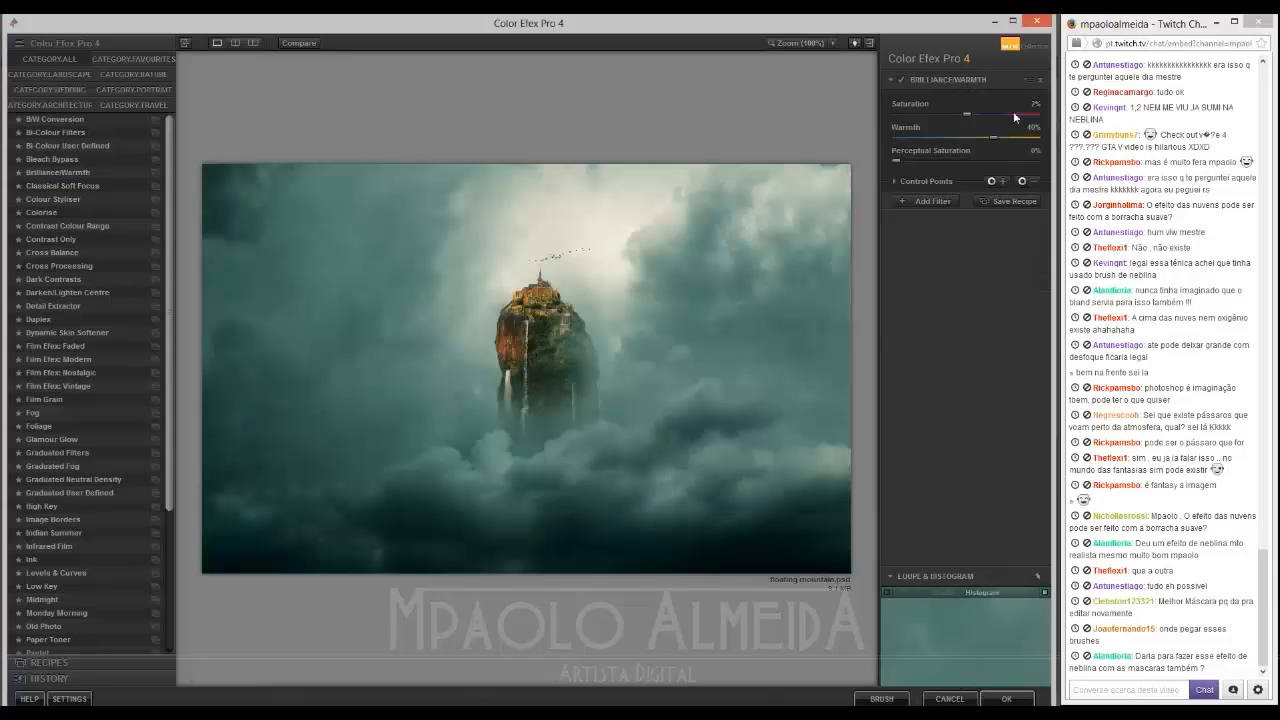
Step: Apply the Brilliance/Warmth filter to the composite and duplicate the resulting layer
{"action": "left_click", "coordinate": [1018, 704]}
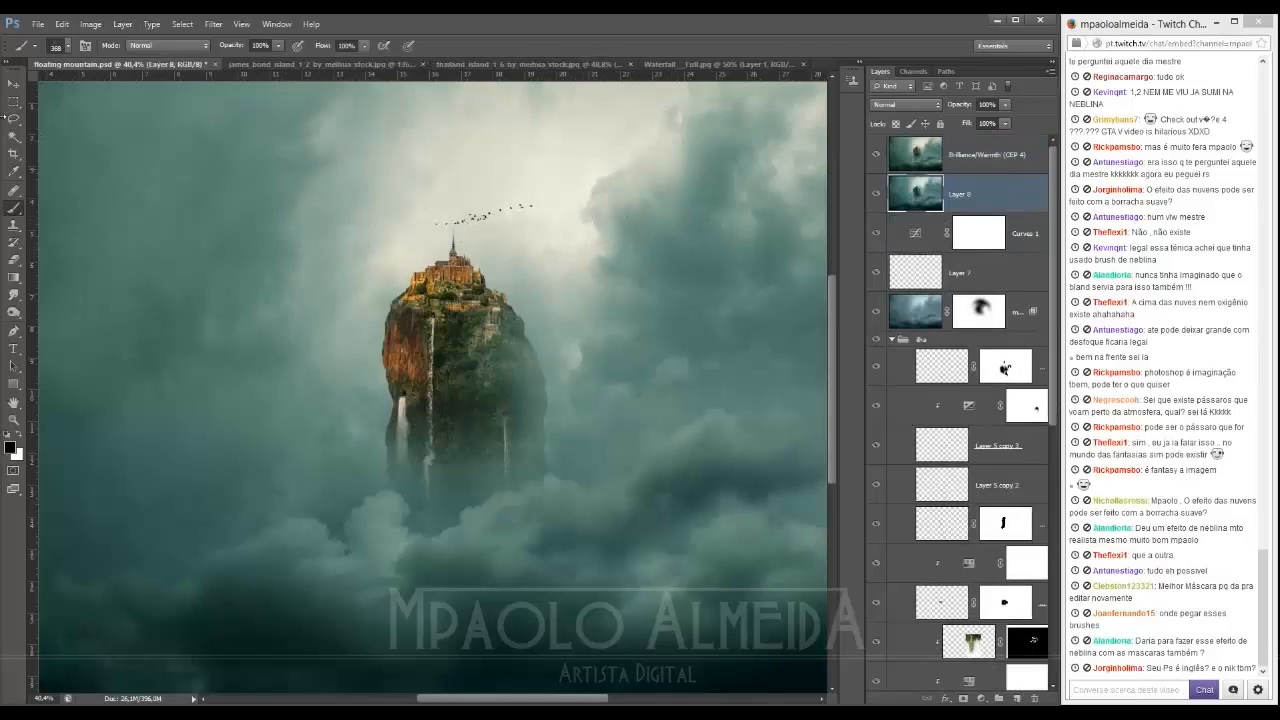
{"action": "left_click", "coordinate": [14, 86]}
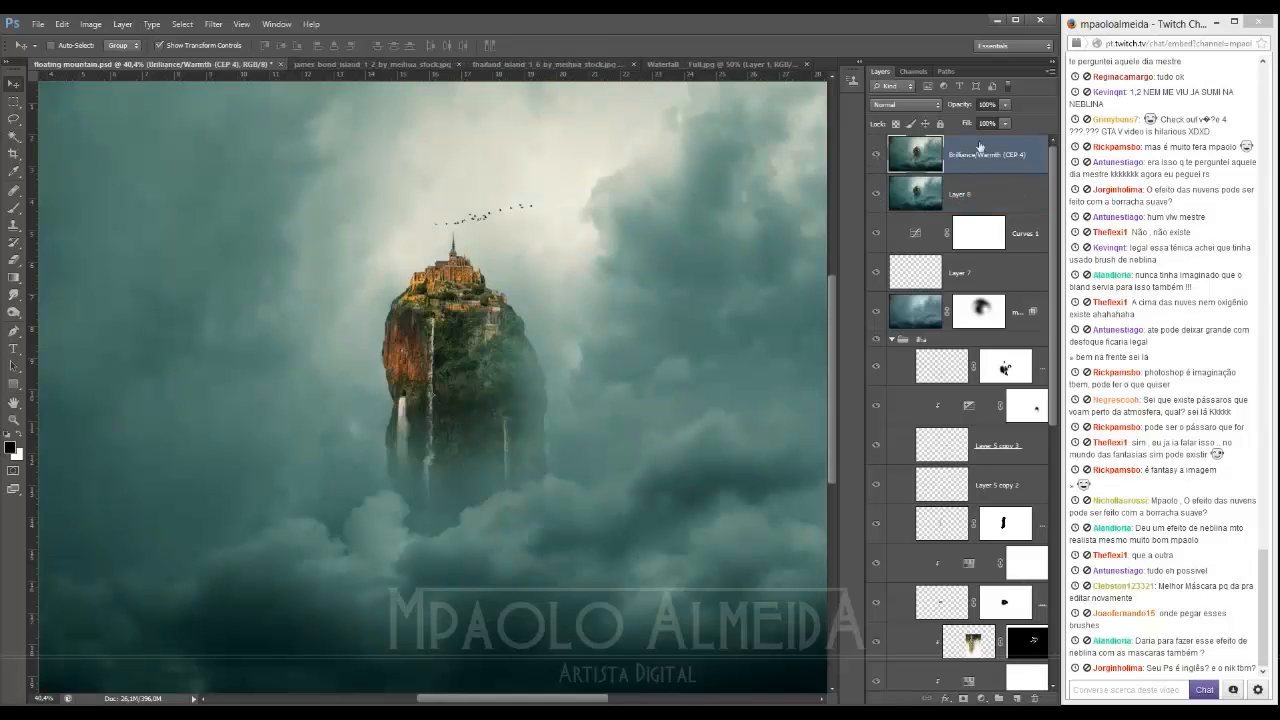
{"action": "left_click", "coordinate": [958, 156]}
{"action": "key", "text": "ctrl+j"}
Step: Apply Color Efex Pro 4's Classical Soft Focus to the duplicate layer with 48% strength and 22% brightness
{"action": "left_click", "coordinate": [213, 23]}
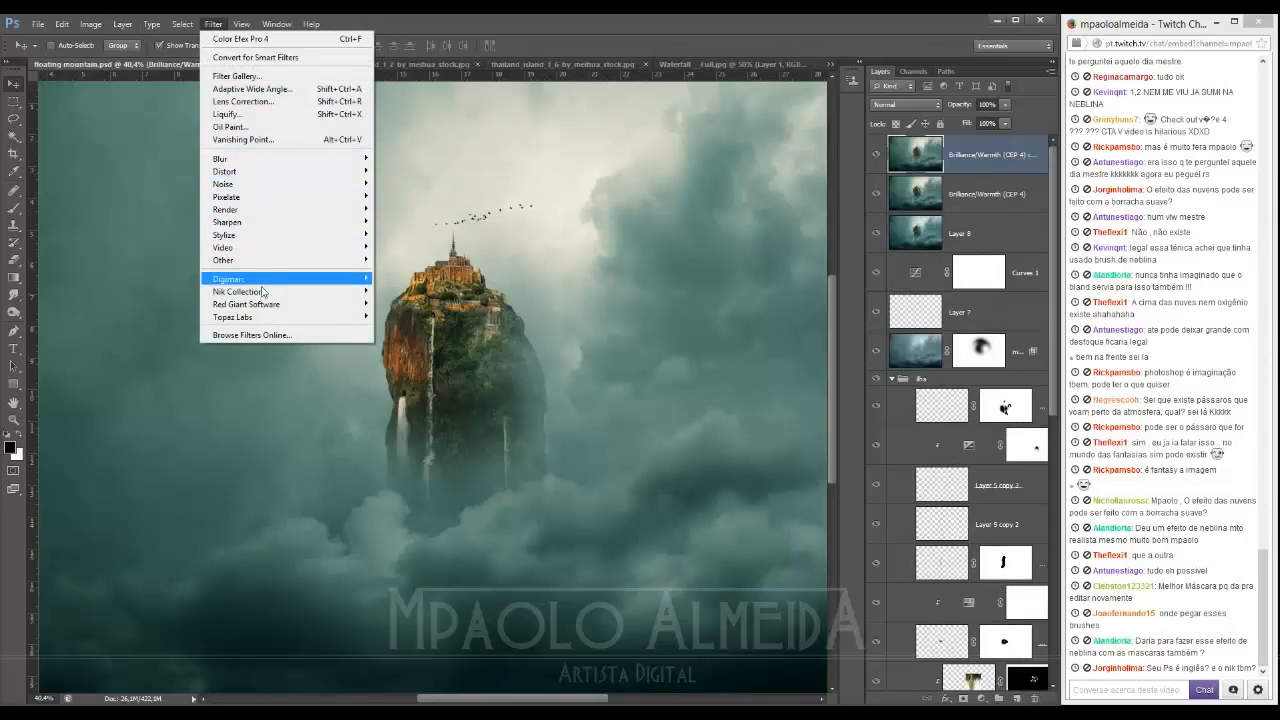
{"action": "mouse_move", "coordinate": [263, 291]}
{"action": "left_click", "coordinate": [402, 303]}
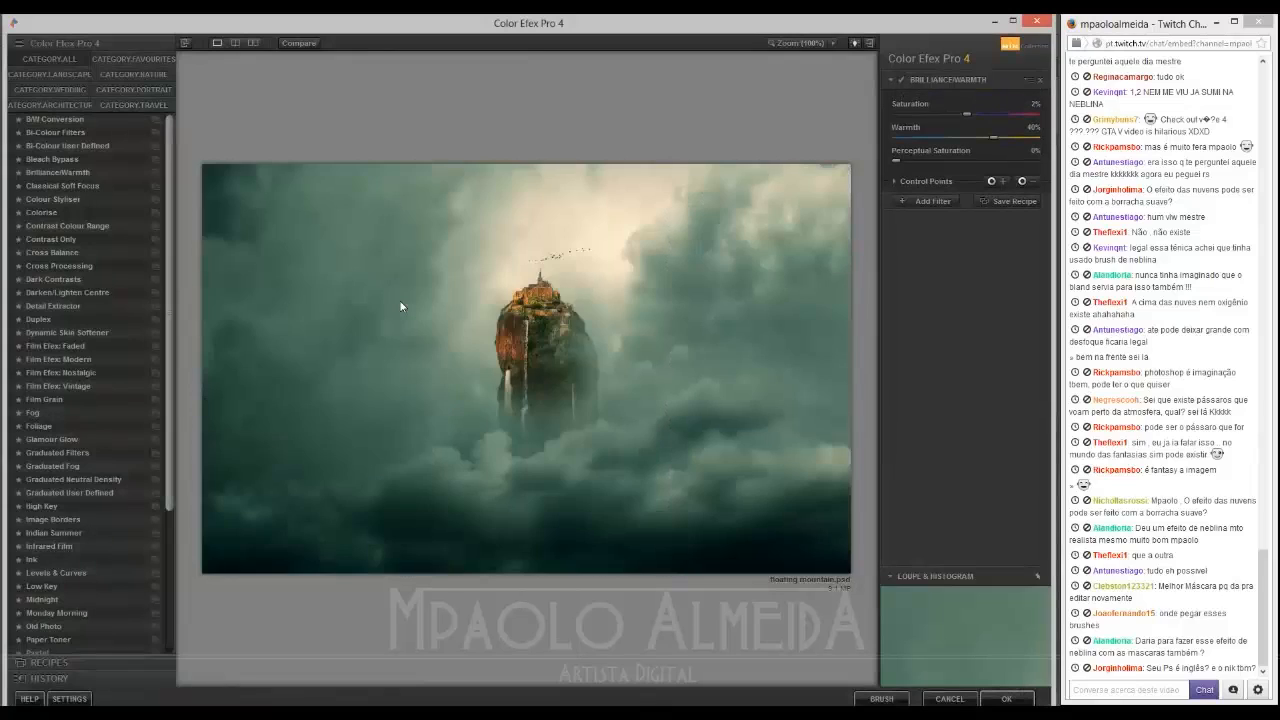
{"action": "left_click", "coordinate": [62, 186]}
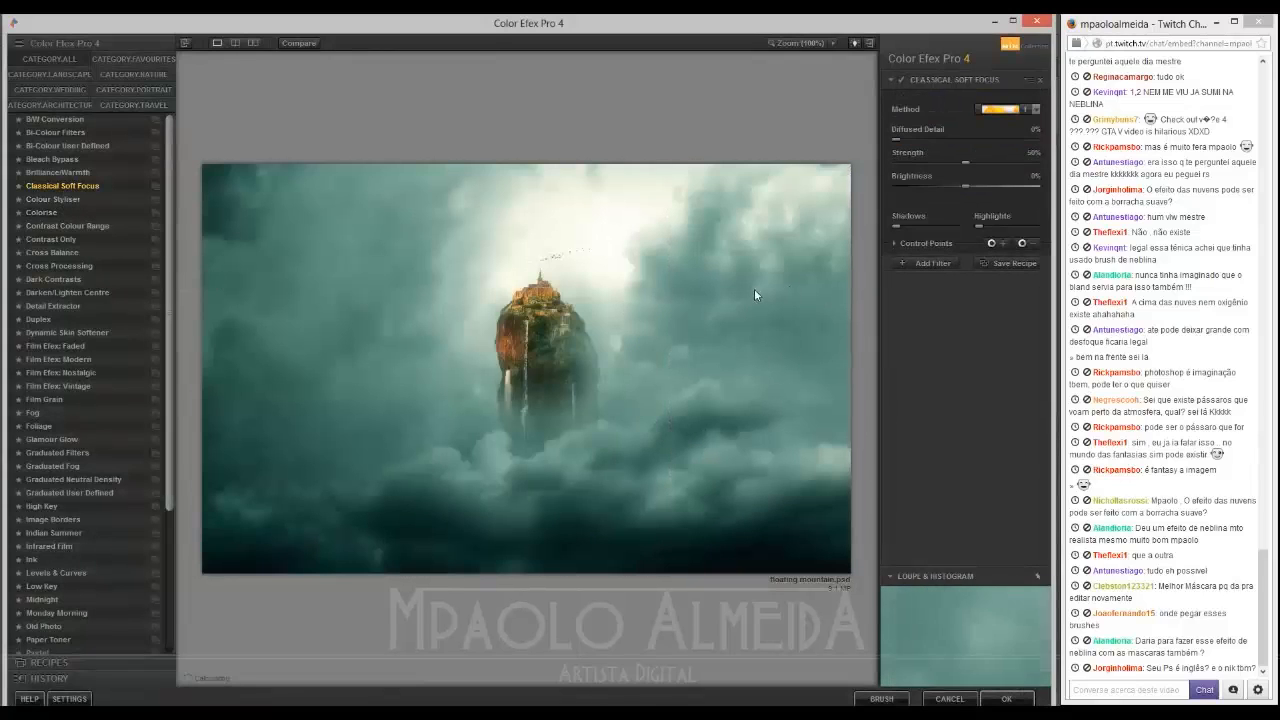
{"action": "left_click_drag", "start_coordinate": [965, 162], "coordinate": [953, 162]}
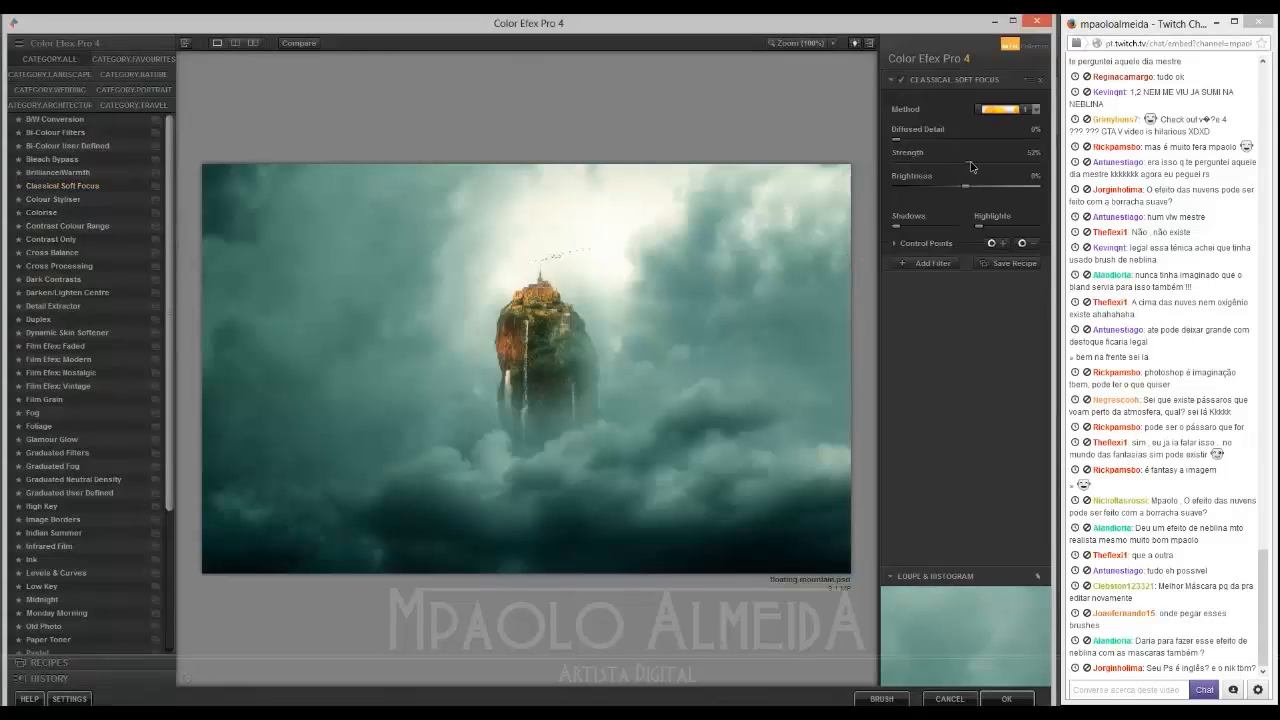
{"action": "left_click", "coordinate": [962, 164]}
{"action": "left_click_drag", "start_coordinate": [965, 187], "coordinate": [981, 189]}
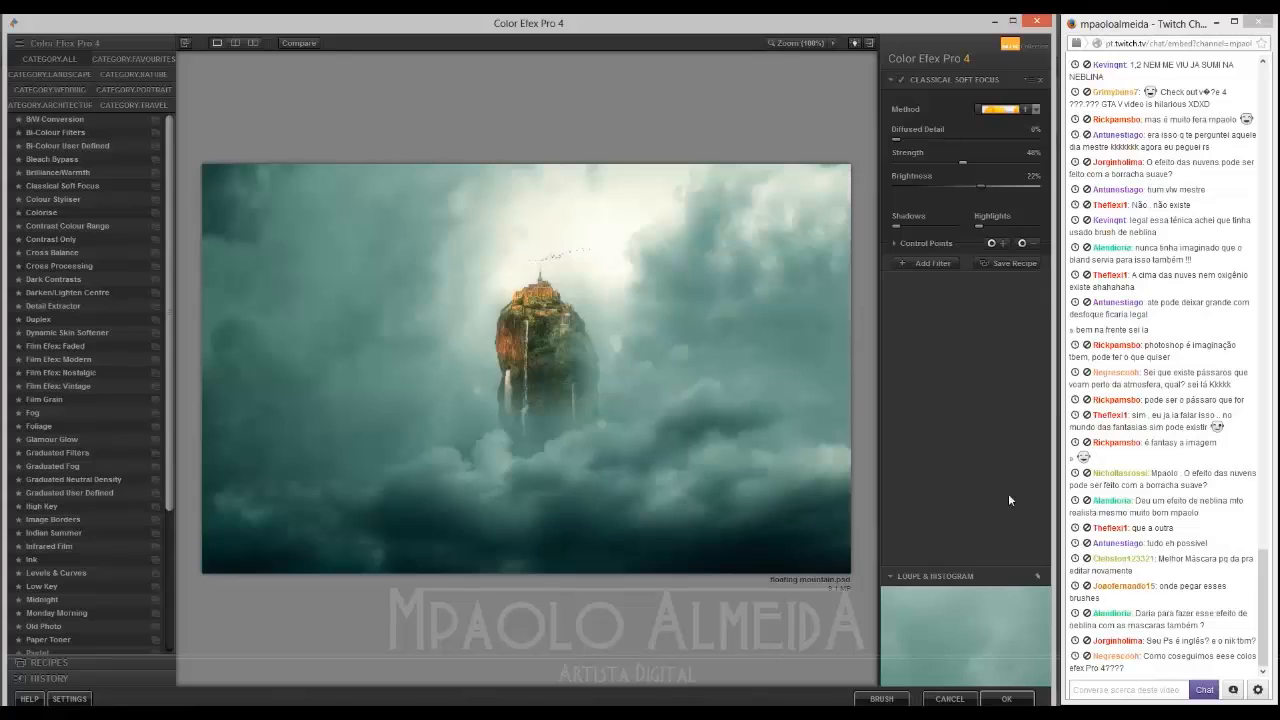
{"action": "left_click", "coordinate": [1004, 699]}
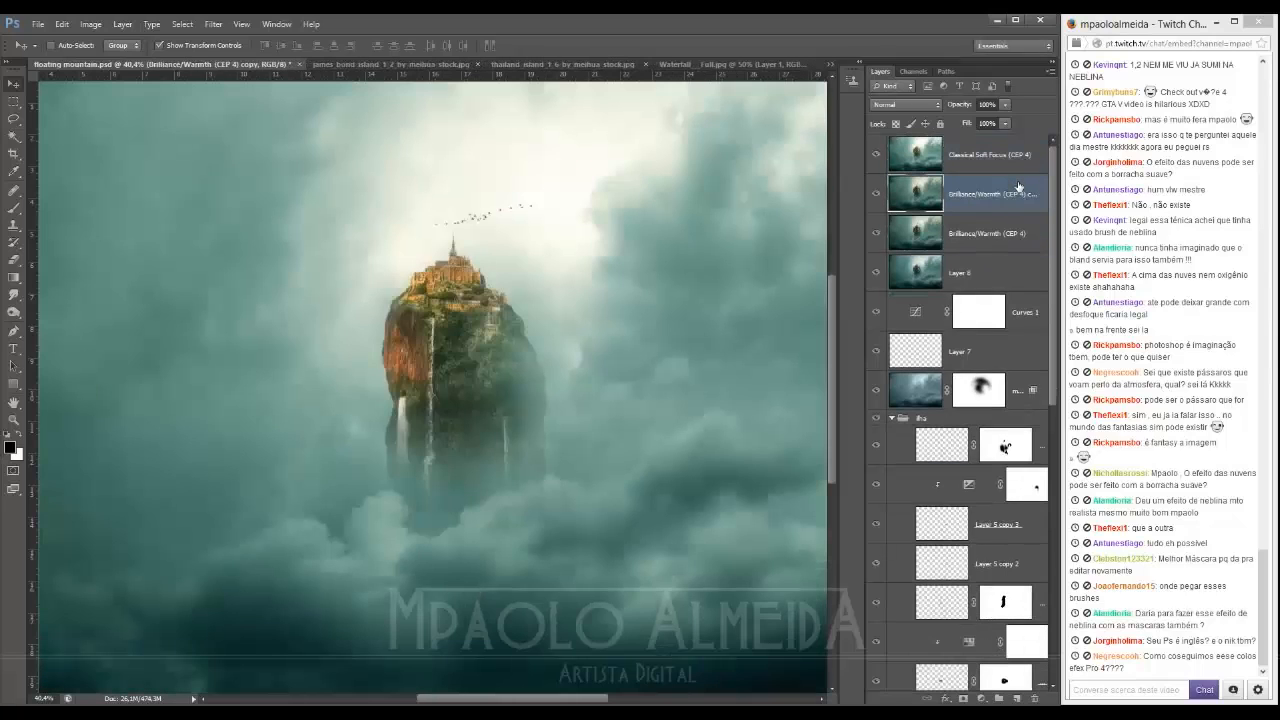
Step: Lower the Classical Soft Focus layer's opacity to 67% and give it a fully black layer mask
{"action": "left_click", "coordinate": [984, 160]}
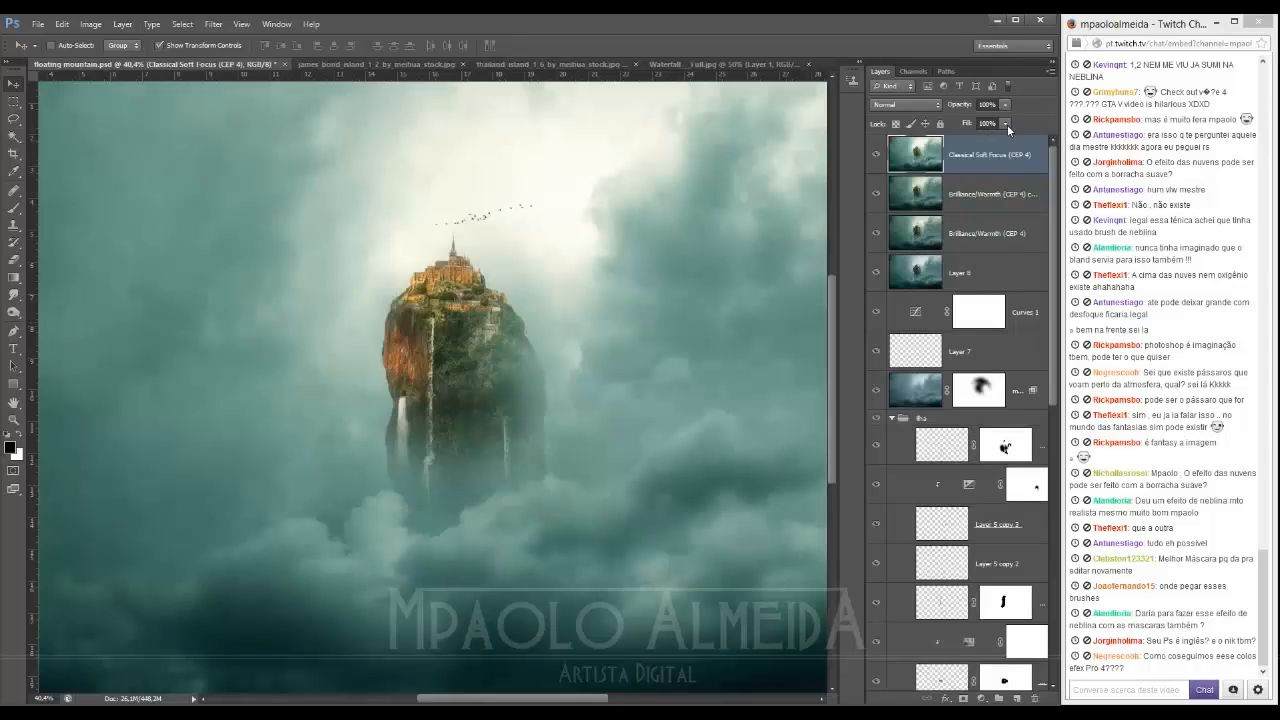
{"action": "left_click_drag", "start_coordinate": [1005, 104], "coordinate": [982, 120]}
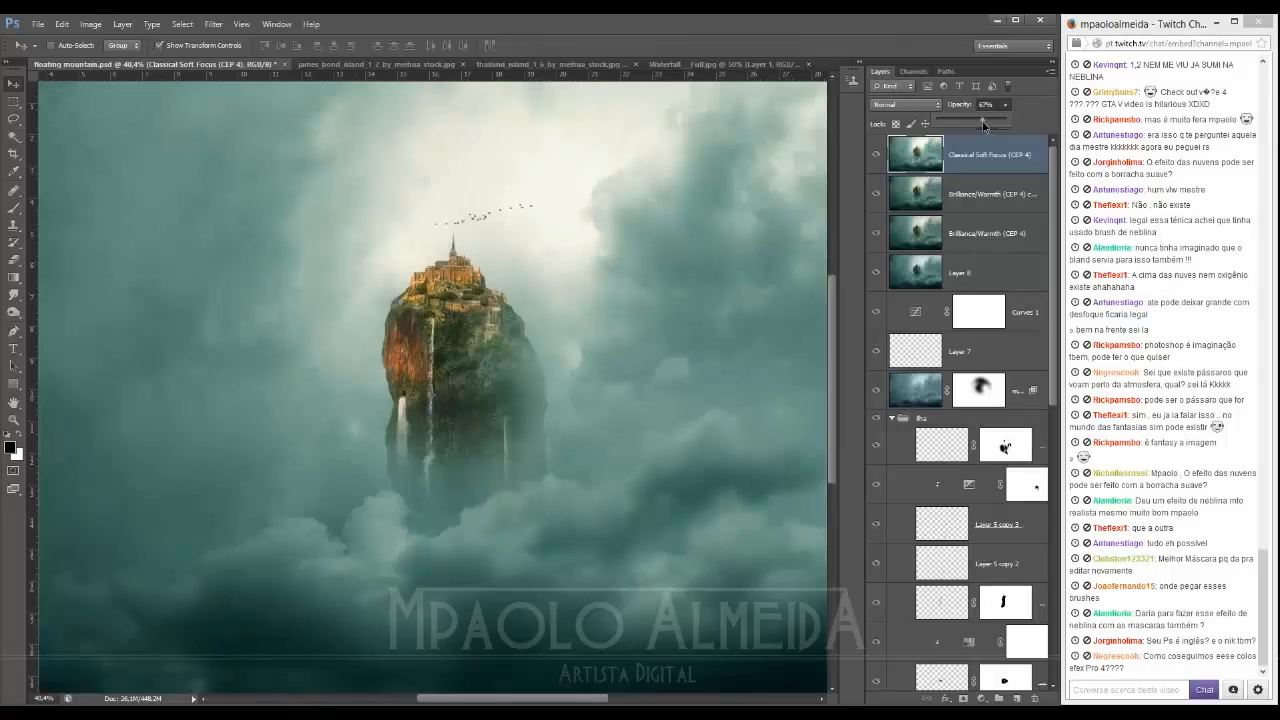
{"action": "left_click", "coordinate": [963, 699]}
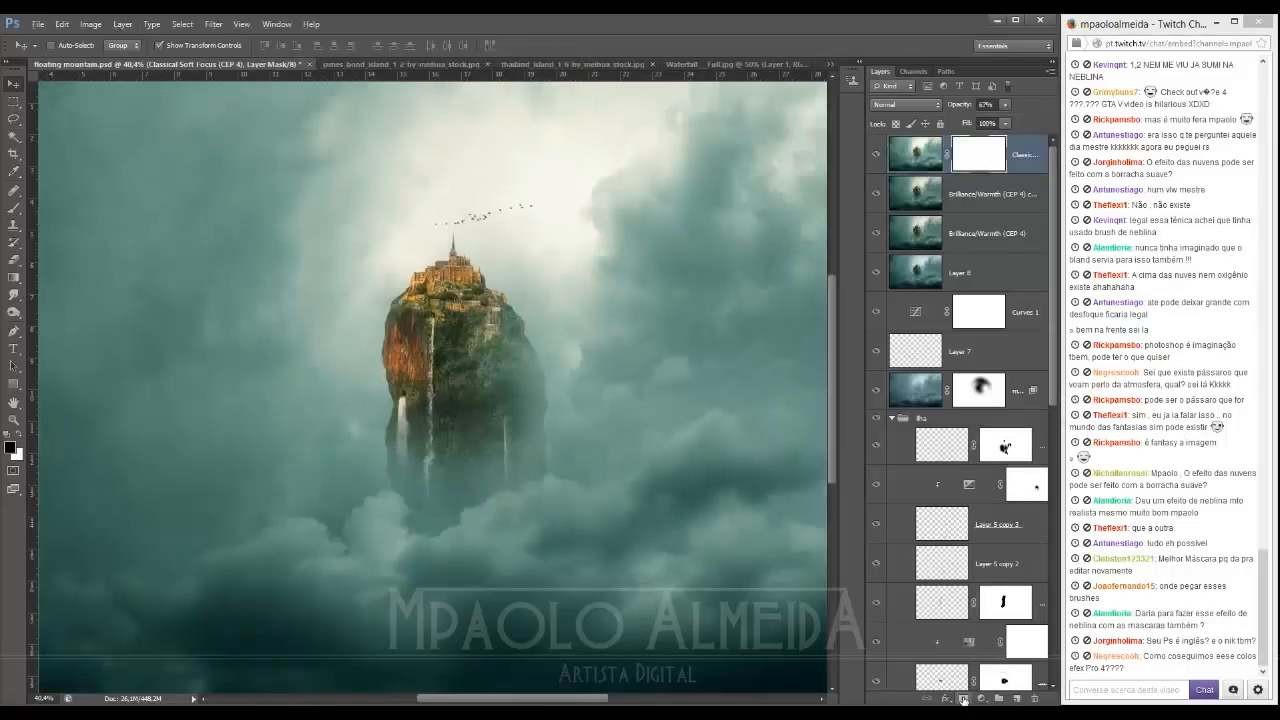
{"action": "key", "text": "ctrl+i"}
Step: Paint white on the Classical Soft Focus mask with a soft brush of about 1074 px over the clouds and sky around the mountain
{"action": "key", "text": "x"}
{"action": "key", "text": "b"}
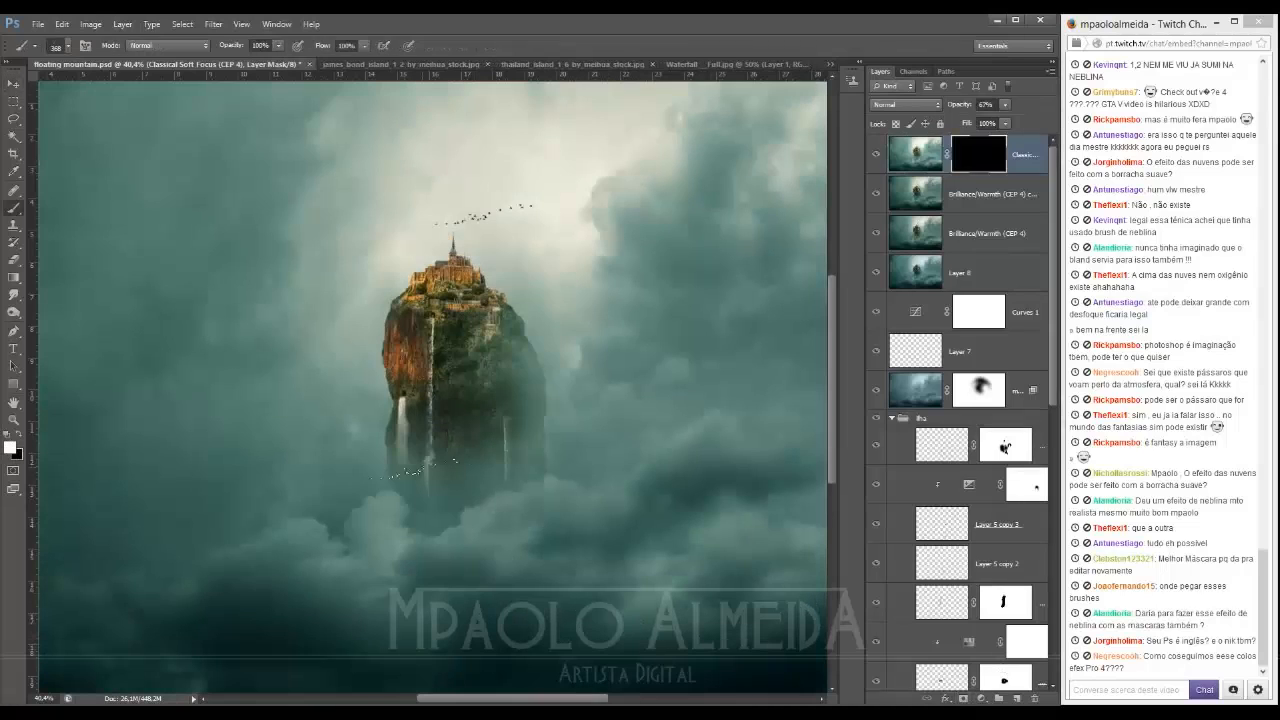
{"action": "right_click", "coordinate": [455, 445]}
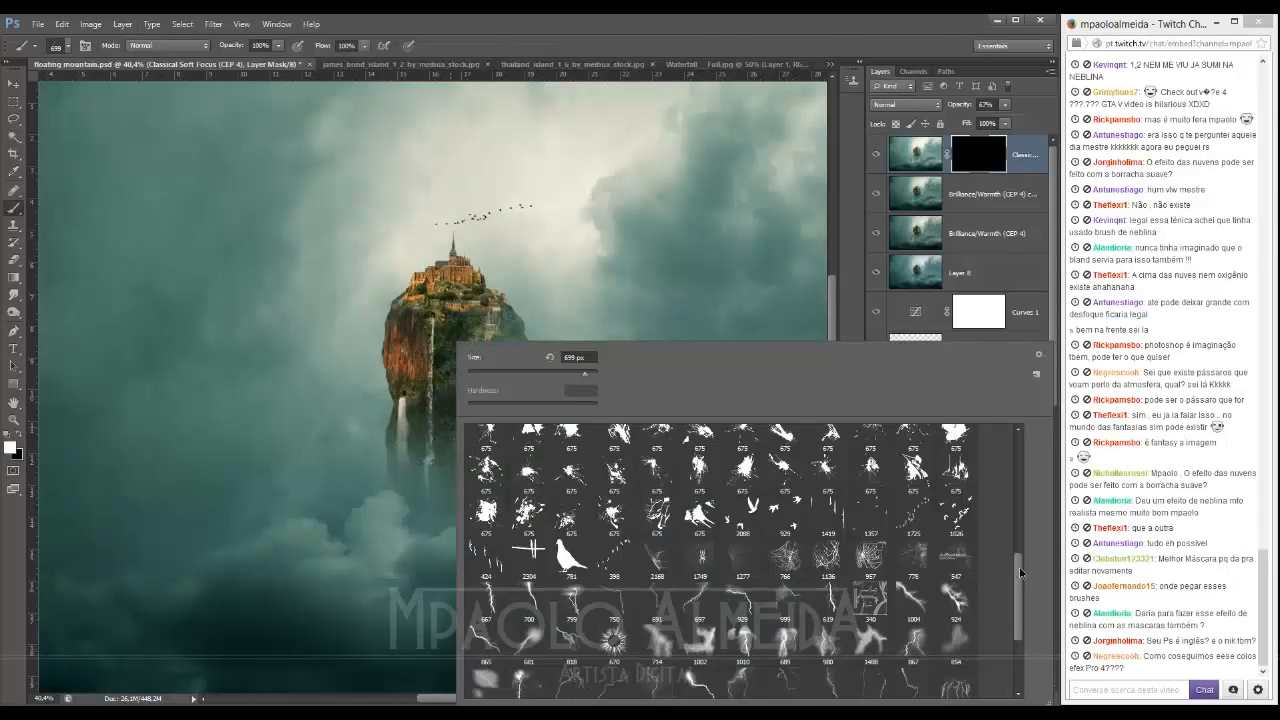
{"action": "left_click_drag", "start_coordinate": [1019, 574], "coordinate": [1019, 436]}
{"action": "left_click", "coordinate": [658, 446]}
{"action": "left_click", "coordinate": [643, 41]}
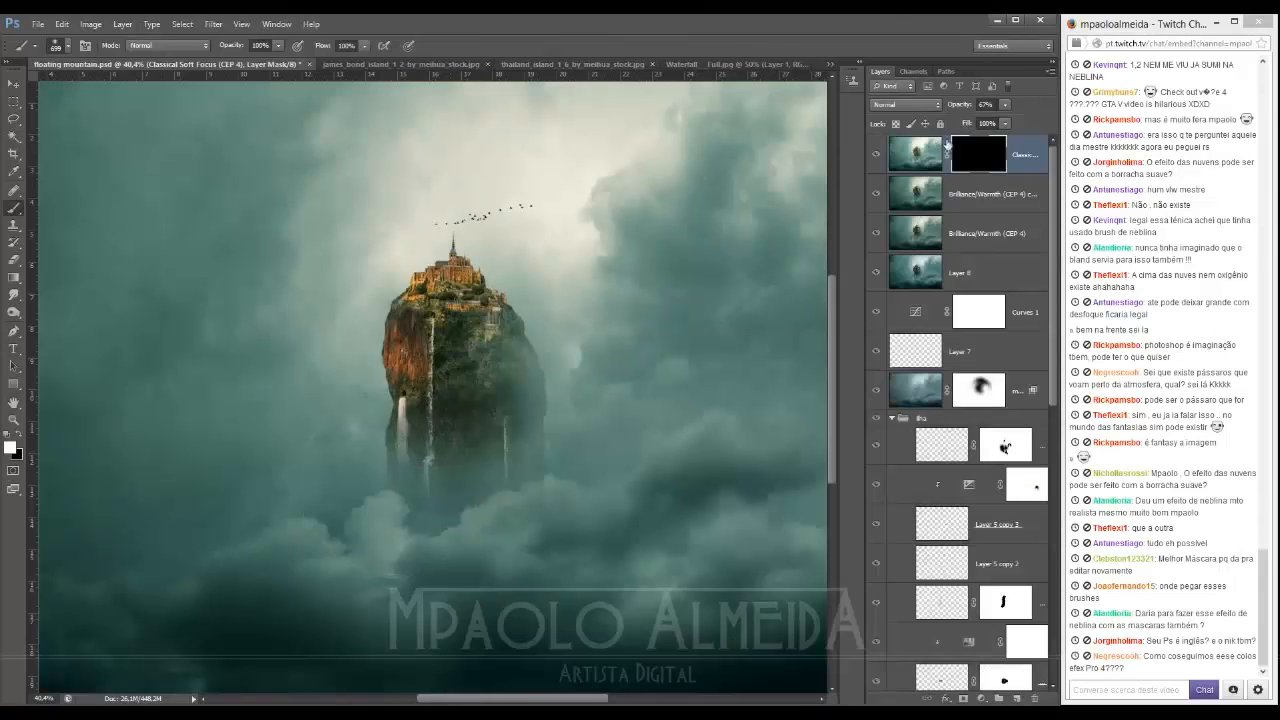
{"action": "scroll", "coordinate": [415, 394], "scroll_direction": "down", "scroll_amount": 5}
{"action": "left_click_drag", "start_coordinate": [424, 397], "coordinate": [458, 418]}
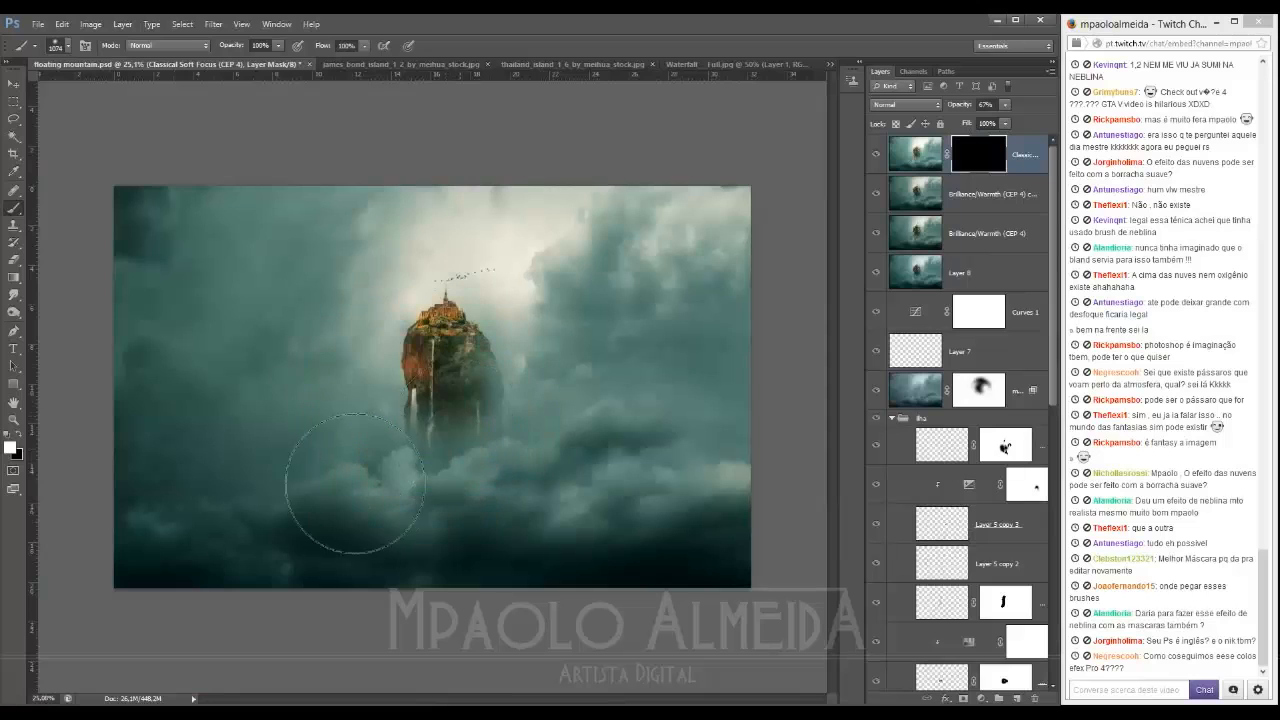
{"action": "mouse_move", "coordinate": [348, 485]}
{"action": "left_mouse_down"}
{"action": "mouse_move", "coordinate": [540, 493]}
{"action": "mouse_move", "coordinate": [667, 472]}
{"action": "mouse_move", "coordinate": [498, 504]}
{"action": "mouse_move", "coordinate": [347, 481]}
{"action": "mouse_move", "coordinate": [268, 397]}
{"action": "mouse_move", "coordinate": [349, 301]}
{"action": "mouse_move", "coordinate": [230, 333]}
{"action": "mouse_move", "coordinate": [424, 421]}
{"action": "mouse_move", "coordinate": [453, 421]}
{"action": "mouse_move", "coordinate": [144, 454]}
{"action": "mouse_move", "coordinate": [182, 498]}
{"action": "left_mouse_up"}
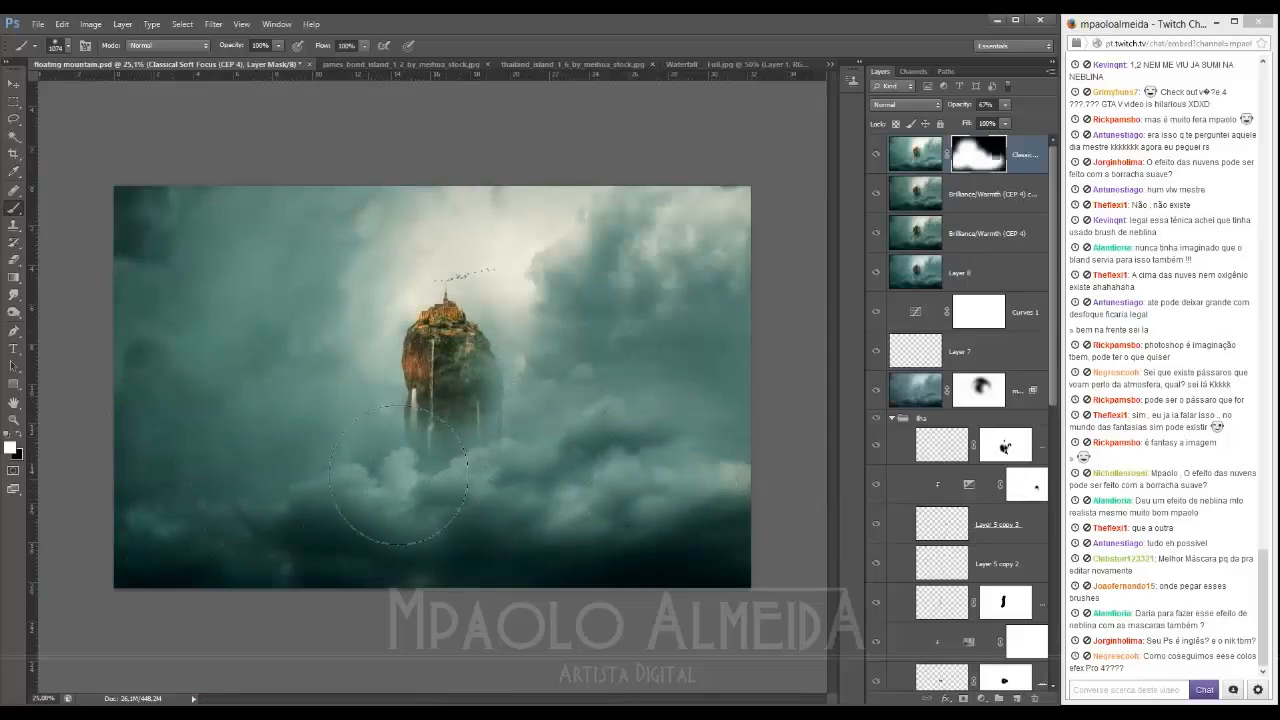
{"action": "scroll", "coordinate": [805, 205], "scroll_direction": "up", "scroll_amount": 3}
{"action": "scroll", "coordinate": [523, 400], "scroll_direction": "up", "scroll_amount": 2}
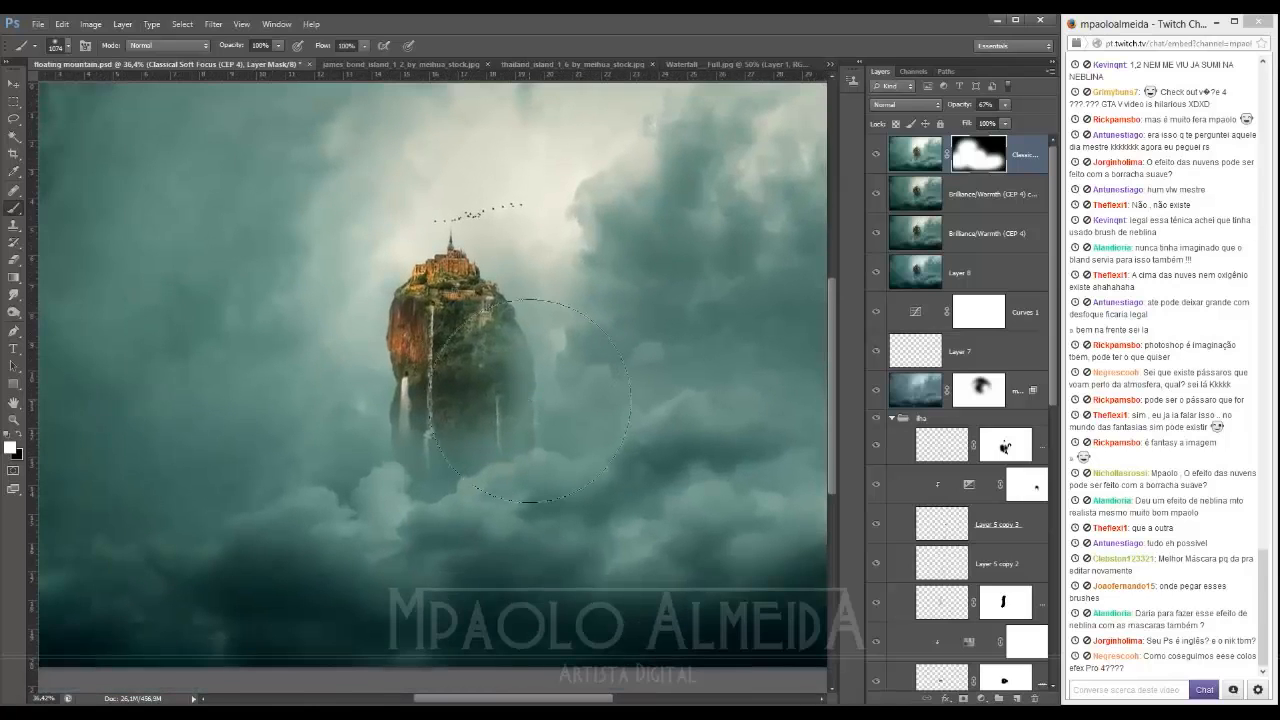
{"action": "scroll", "coordinate": [440, 348], "scroll_direction": "down", "scroll_amount": 2}
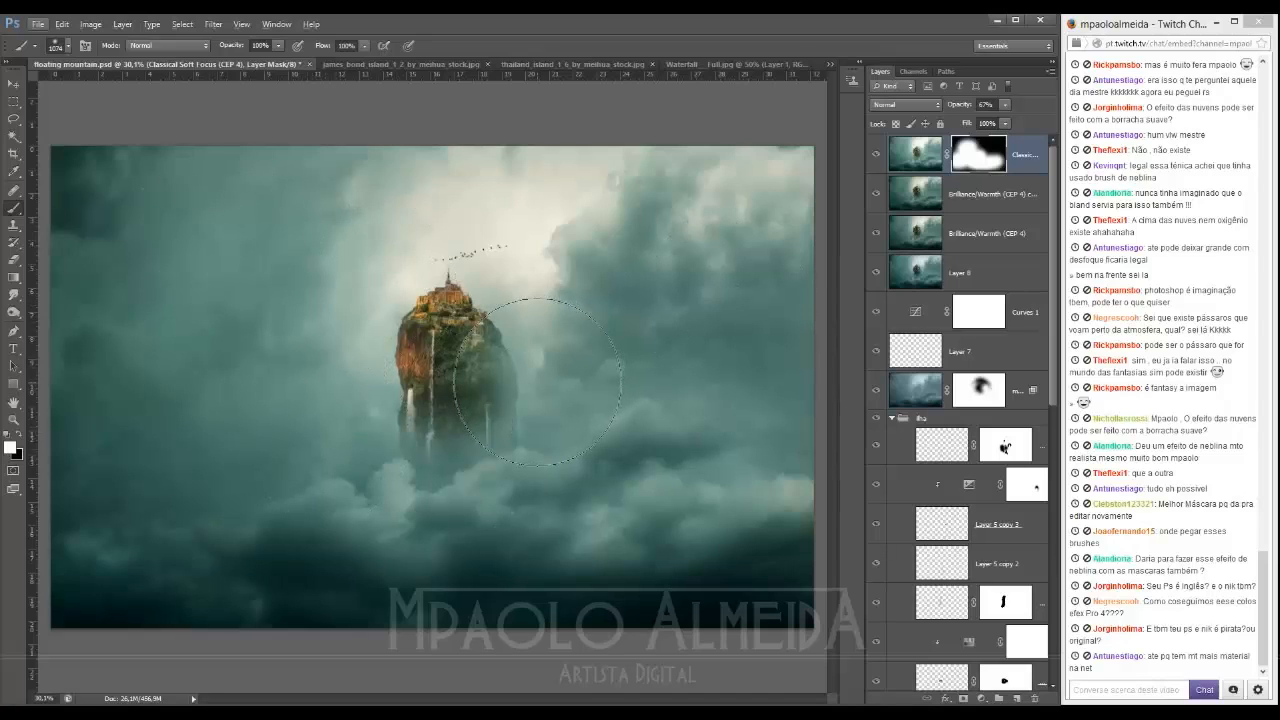
Step: Stamp all visible layers into a new top layer and set its blend mode to Color Dodge
{"action": "key", "text": "alt"}
{"action": "key", "text": "ctrl+shift+alt+e"}
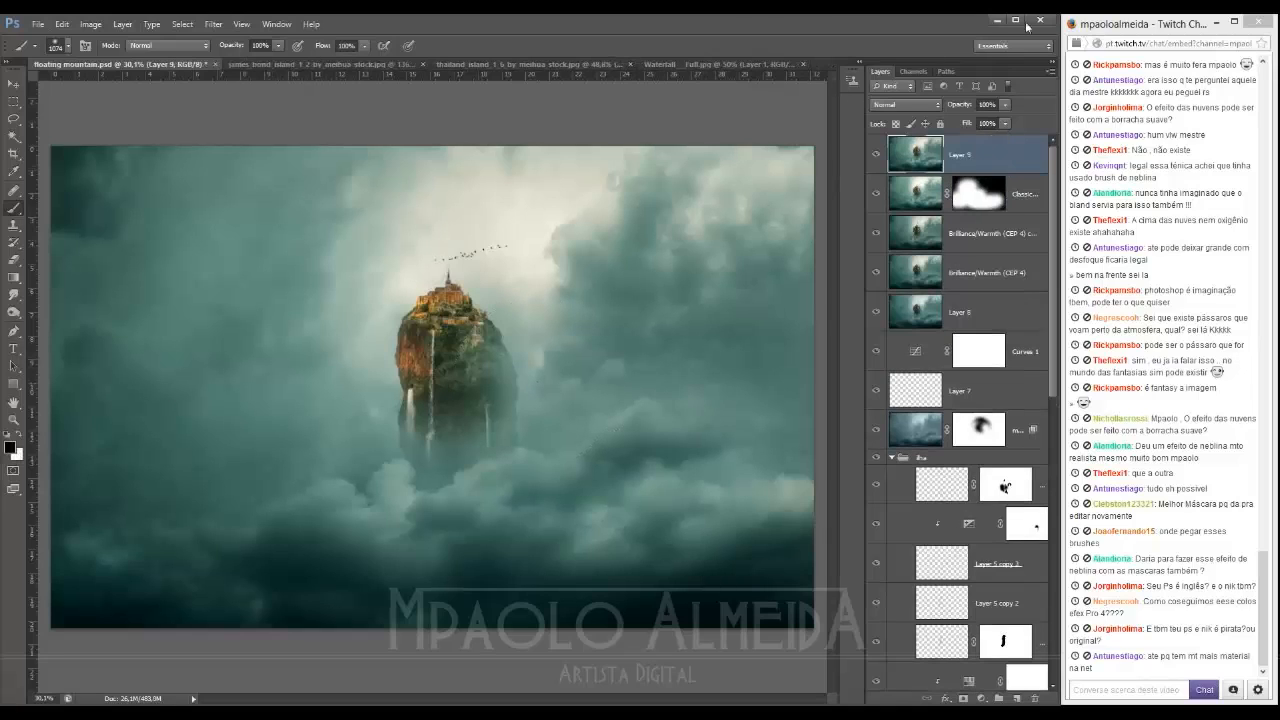
{"action": "scroll", "coordinate": [913, 110], "scroll_direction": "down", "scroll_amount": 1}
{"action": "scroll", "coordinate": [912, 107], "scroll_direction": "down", "scroll_amount": 5}
{"action": "scroll", "coordinate": [910, 105], "scroll_direction": "down", "scroll_amount": 3}
{"action": "scroll", "coordinate": [910, 112], "scroll_direction": "down", "scroll_amount": 1}
{"action": "scroll", "coordinate": [910, 112], "scroll_direction": "down", "scroll_amount": 1}
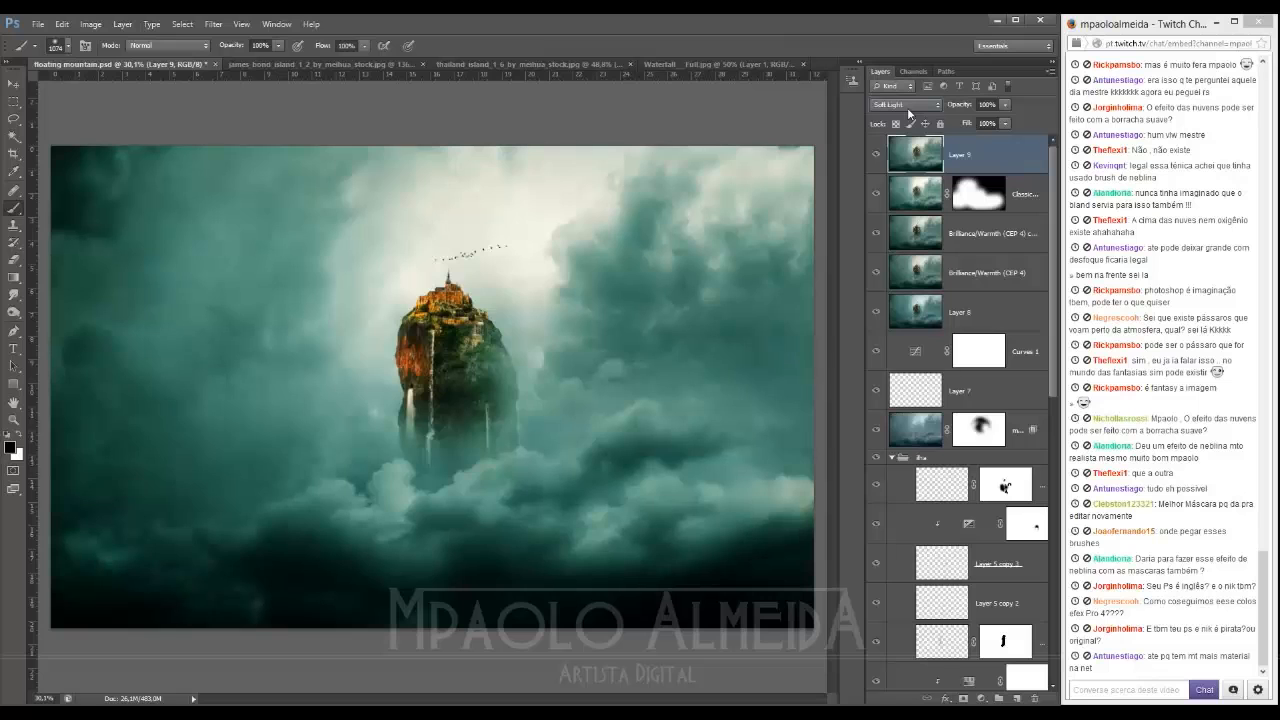
{"action": "scroll", "coordinate": [910, 113], "scroll_direction": "down", "scroll_amount": 1}
{"action": "scroll", "coordinate": [909, 114], "scroll_direction": "down", "scroll_amount": 1}
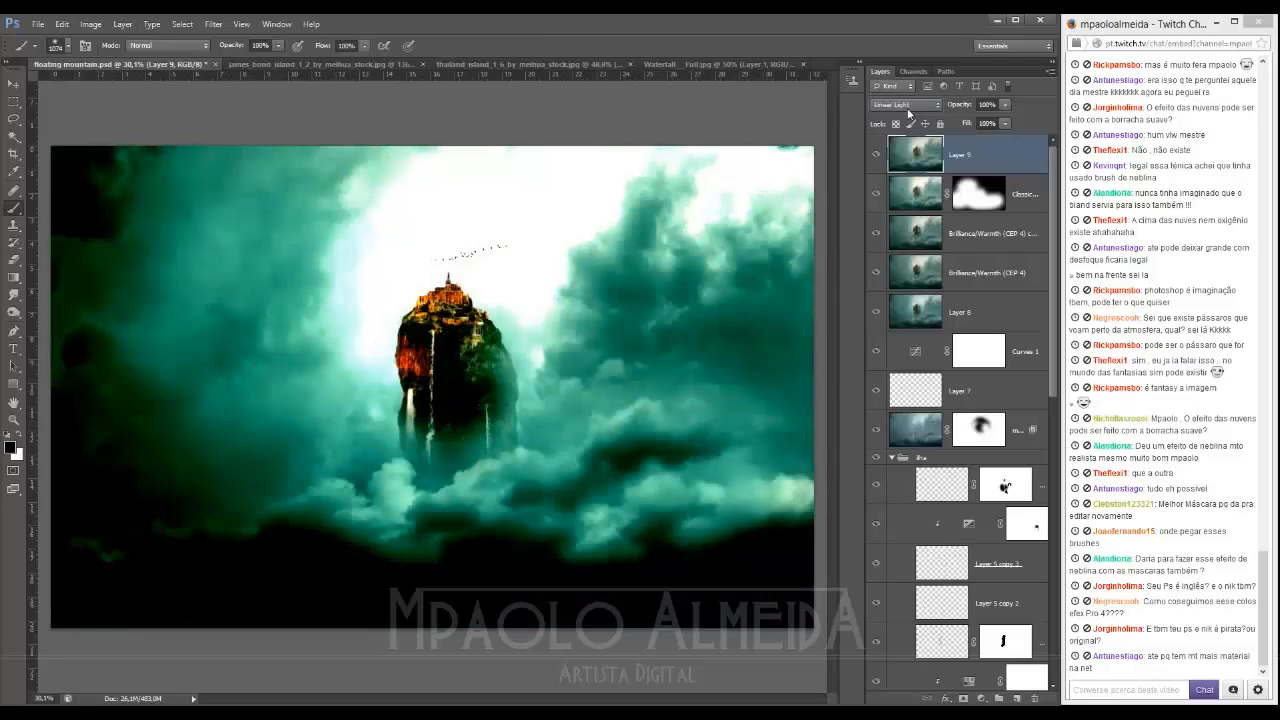
{"action": "scroll", "coordinate": [909, 114], "scroll_direction": "up", "scroll_amount": 5}
{"action": "scroll", "coordinate": [909, 114], "scroll_direction": "up", "scroll_amount": 1}
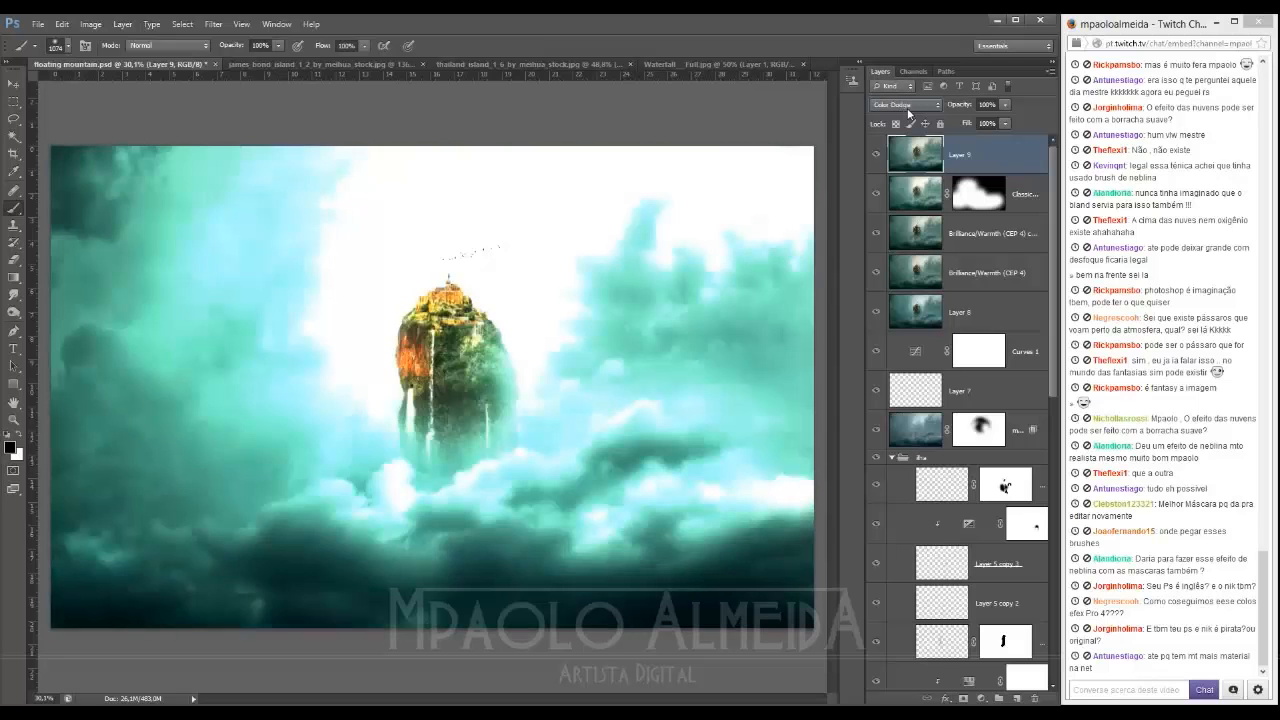
Step: Hide the Color Dodge layer with a black-filled layer mask and make white the foreground color
{"action": "left_click", "coordinate": [963, 698]}
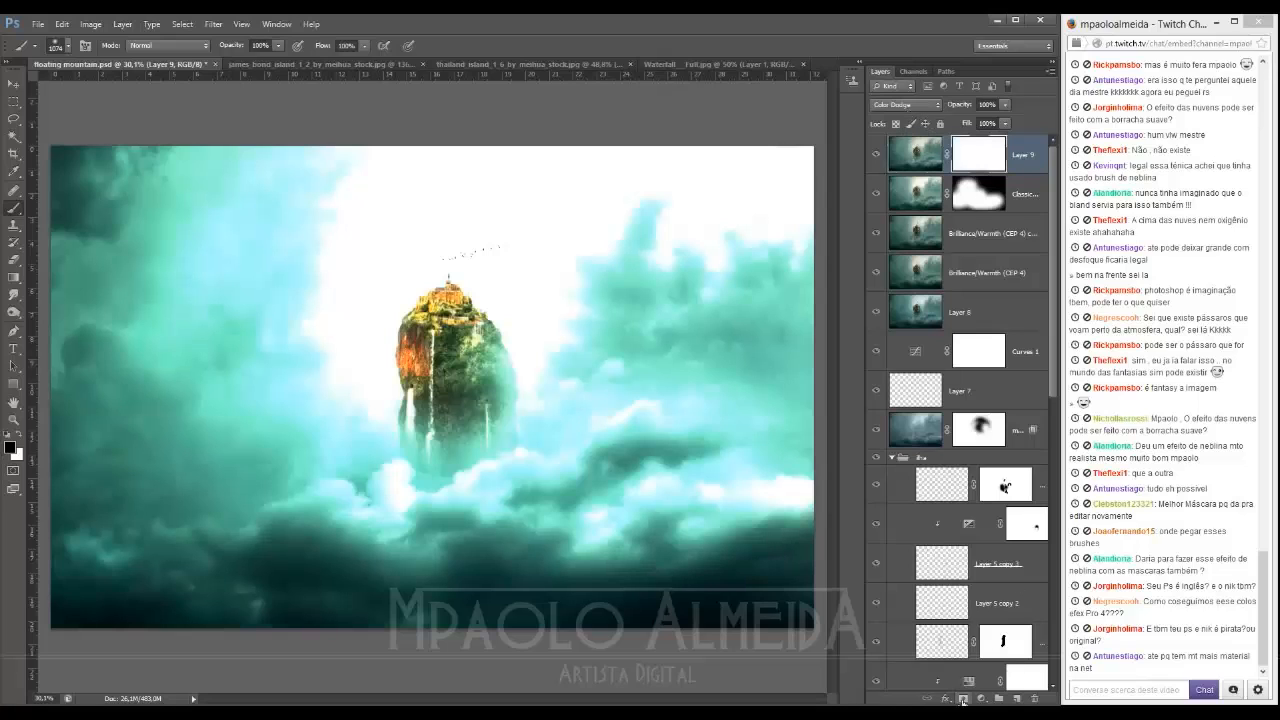
{"action": "key", "text": "x"}
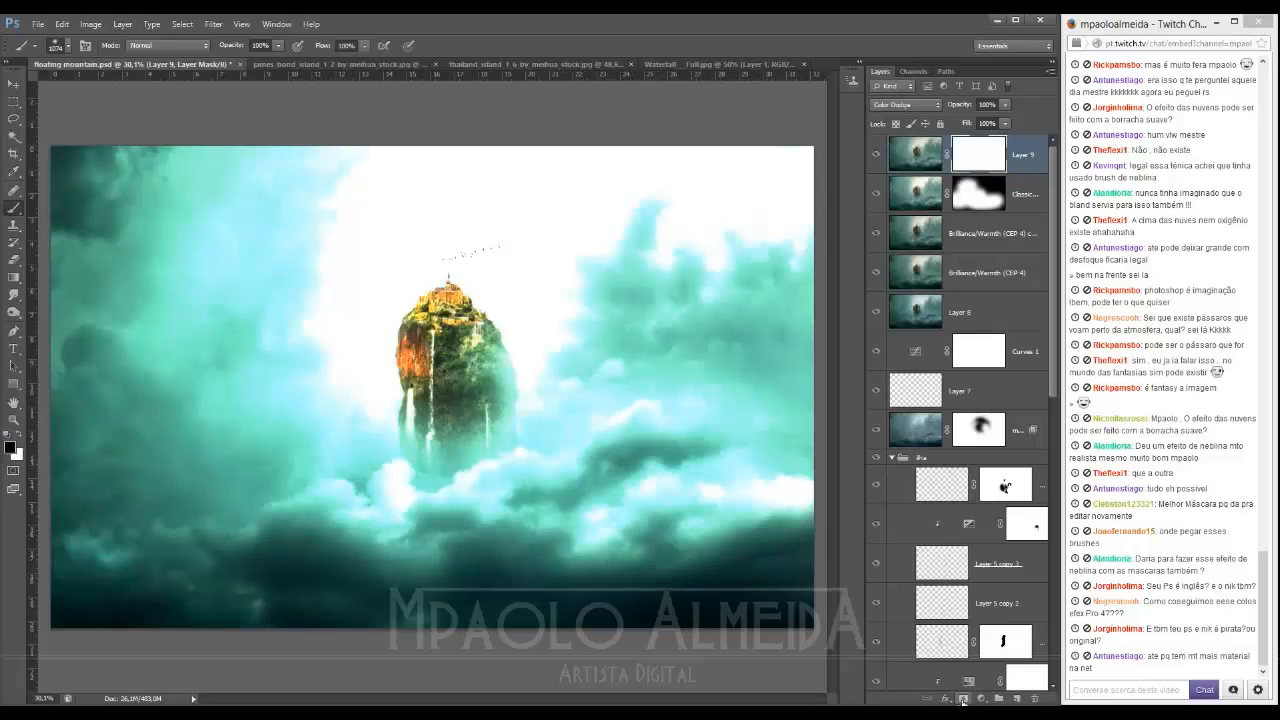
{"action": "key", "text": "alt+BackSpace"}
{"action": "key", "text": "x"}
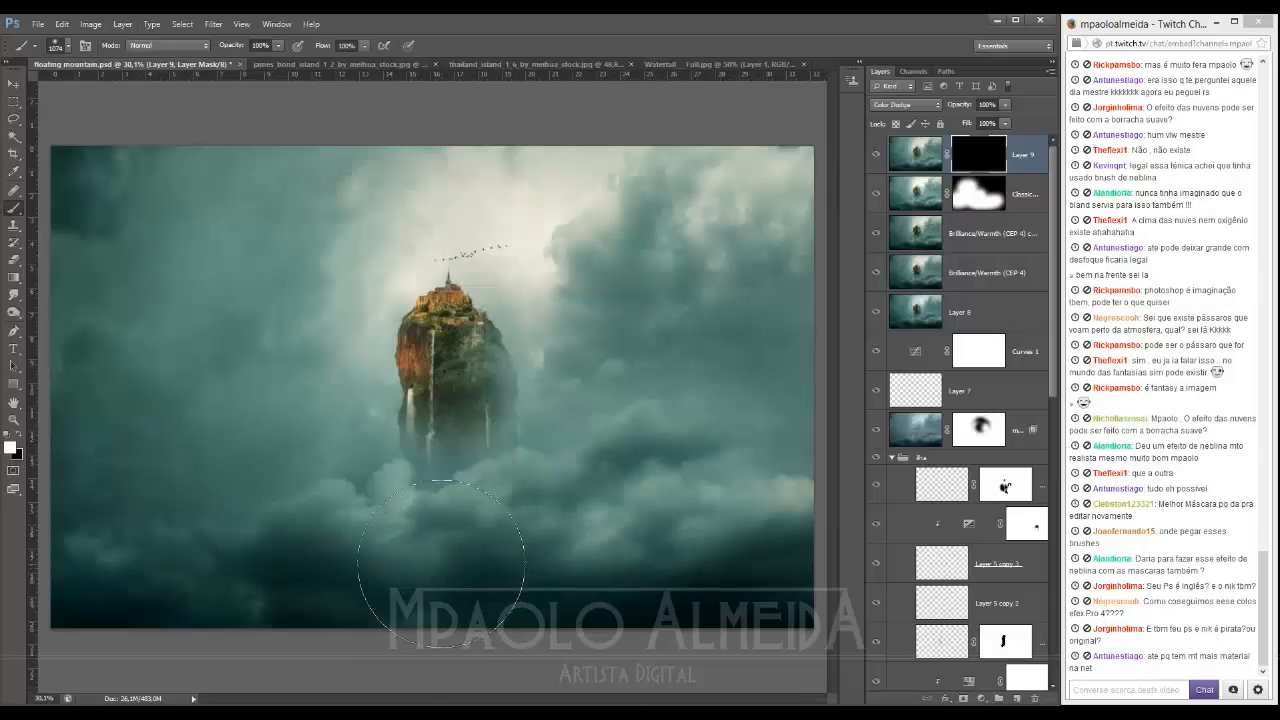
Step: Dab white on the Color Dodge layer's mask with a 1193 px soft brush over the lower clouds and the sky left of the mountain
{"action": "left_click", "coordinate": [320, 503]}
{"action": "key", "text": "ctrl+alt+z"}
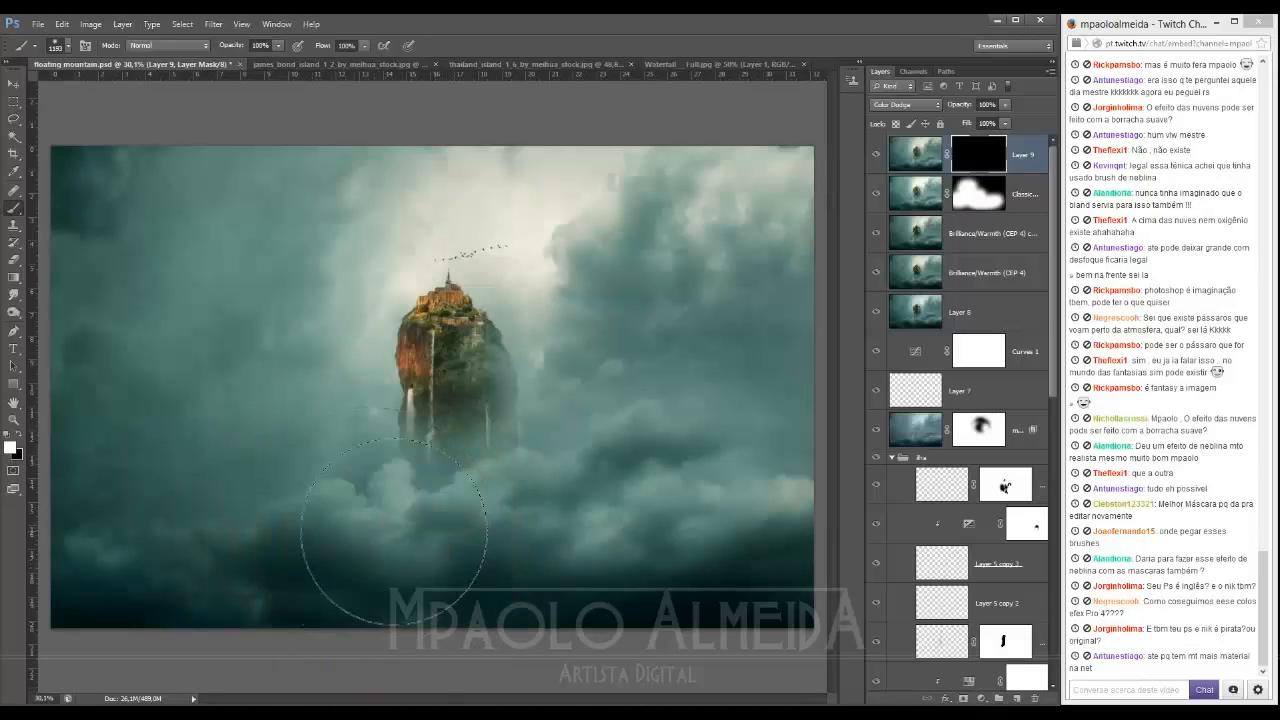
{"action": "left_click", "coordinate": [380, 500]}
{"action": "left_click", "coordinate": [610, 515]}
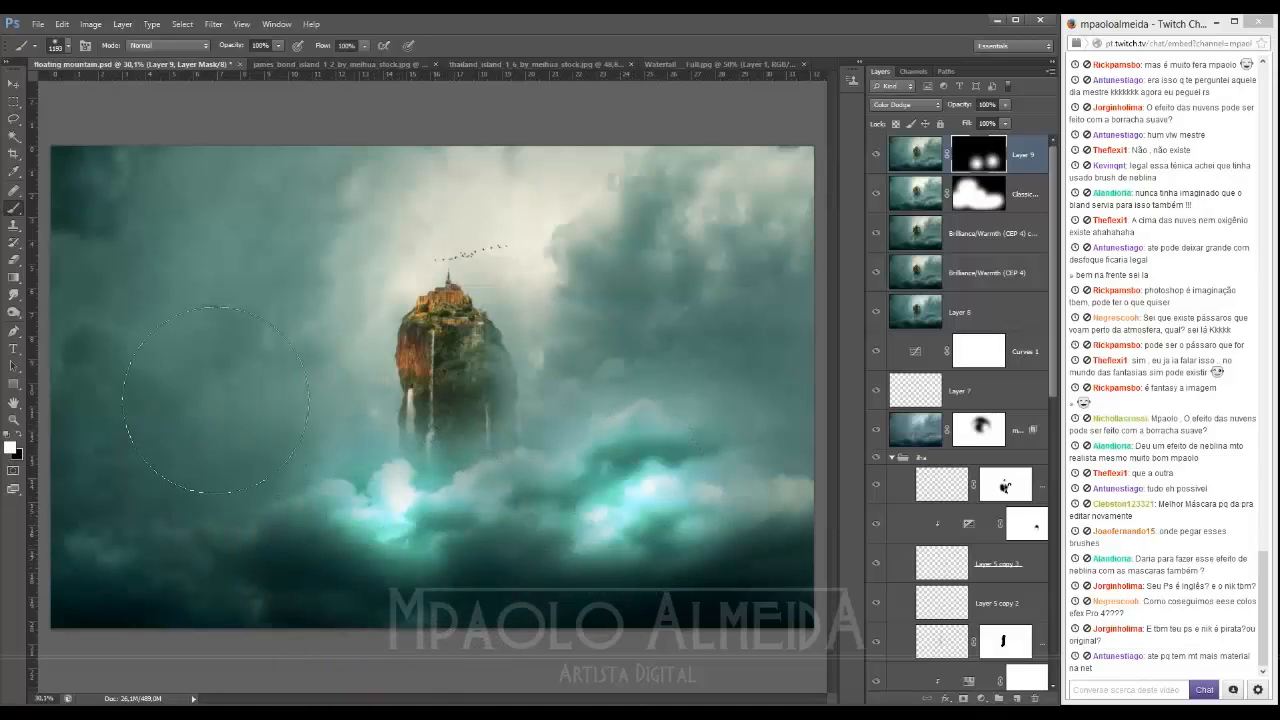
{"action": "left_click", "coordinate": [226, 384]}
{"action": "left_click", "coordinate": [135, 205]}
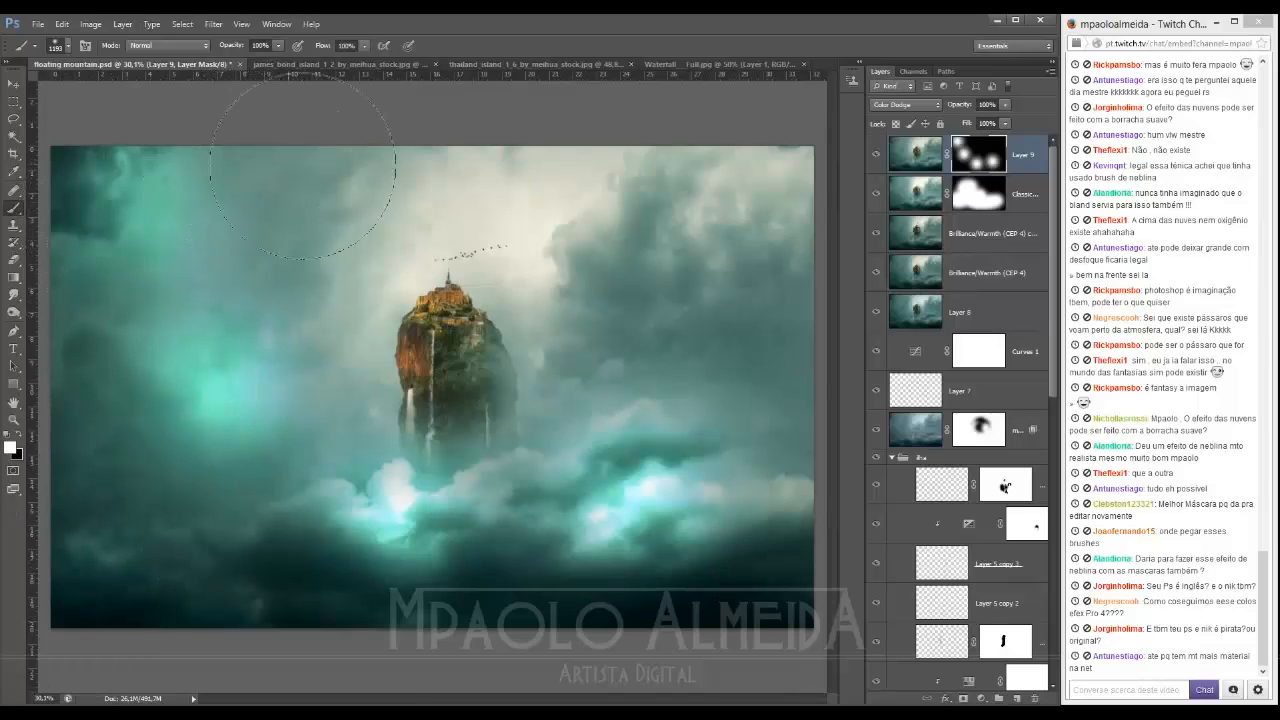
Step: Reduce the Color Dodge layer's opacity to 31%
{"action": "left_click", "coordinate": [1005, 123]}
{"action": "left_click_drag", "start_coordinate": [975, 116], "coordinate": [958, 117]}
{"action": "left_click", "coordinate": [1015, 152]}
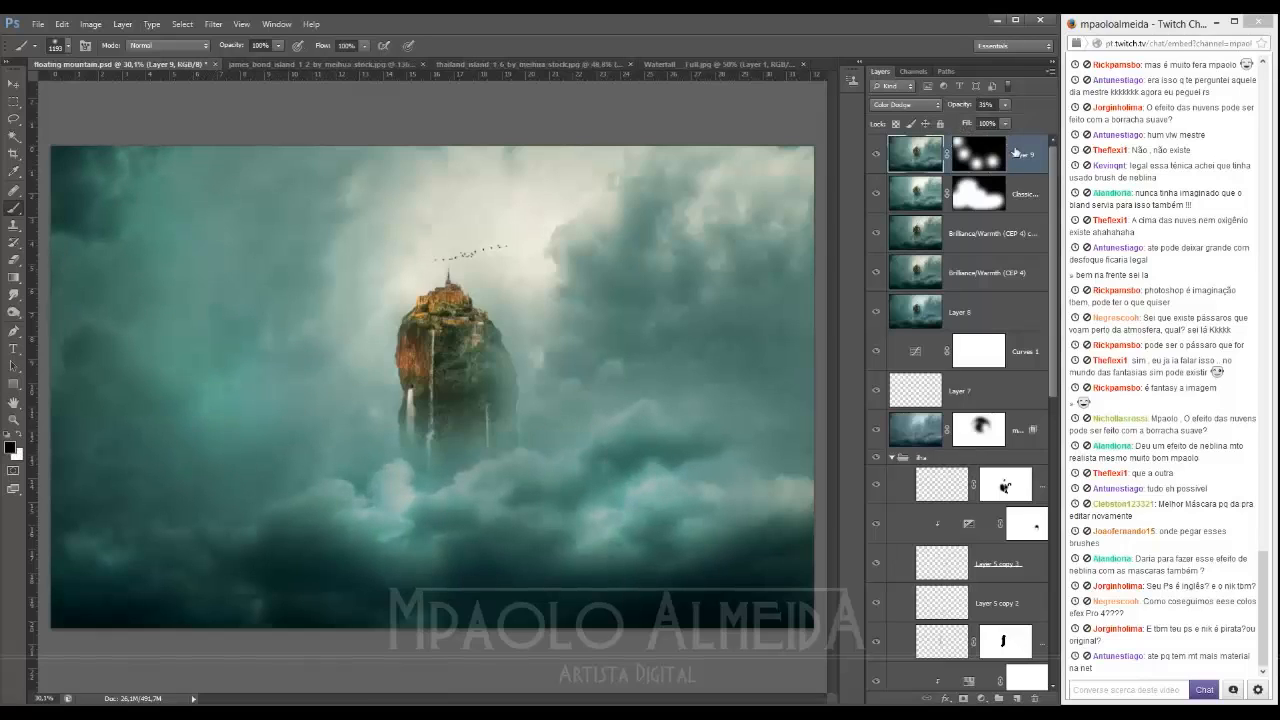
Step: Stamp all visible layers into a new layer and apply Viveza 2 to it with 29% structure and -1% shadow adjustments
{"action": "key", "text": "ctrl+alt+shift+e"}
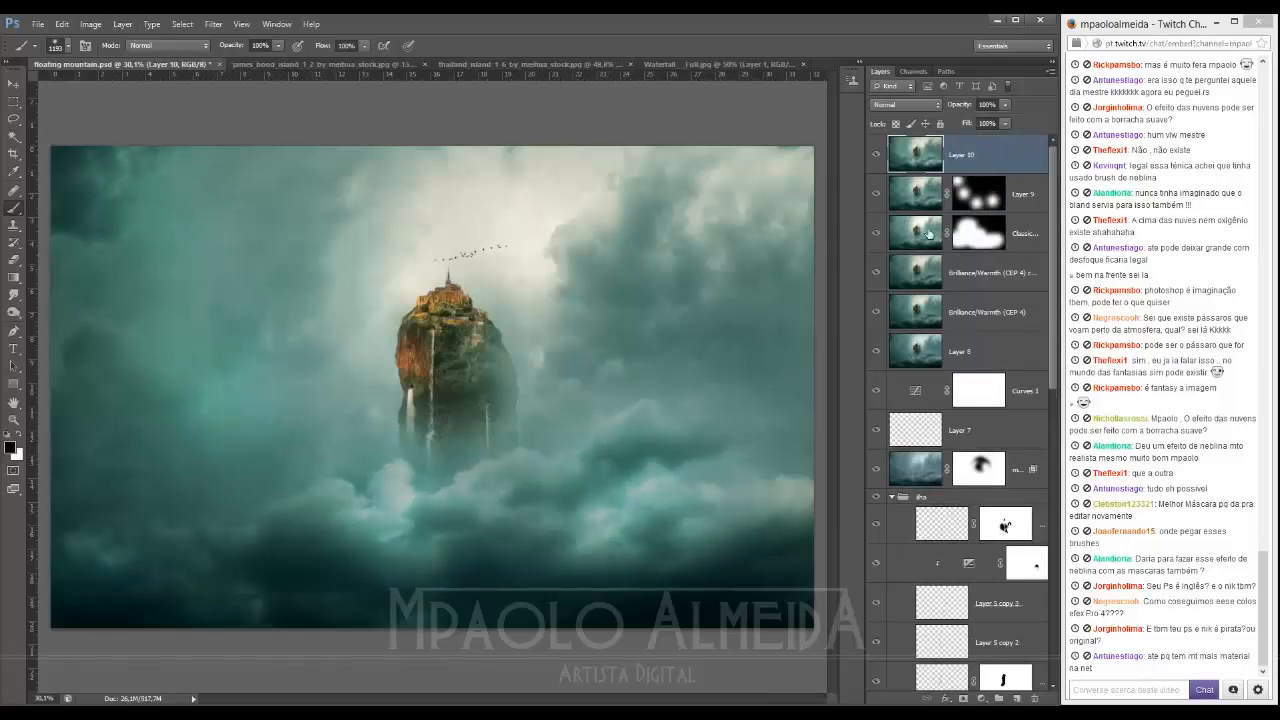
{"action": "left_click", "coordinate": [213, 23]}
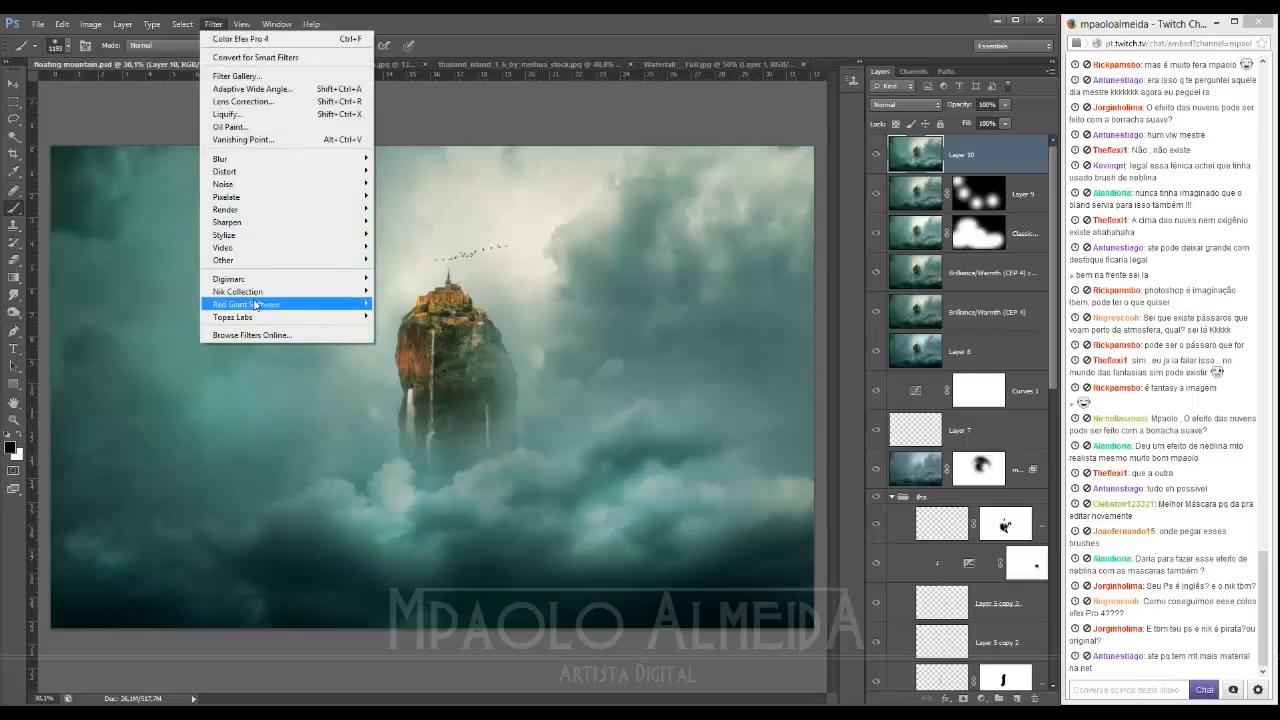
{"action": "mouse_move", "coordinate": [252, 297]}
{"action": "left_click", "coordinate": [404, 381]}
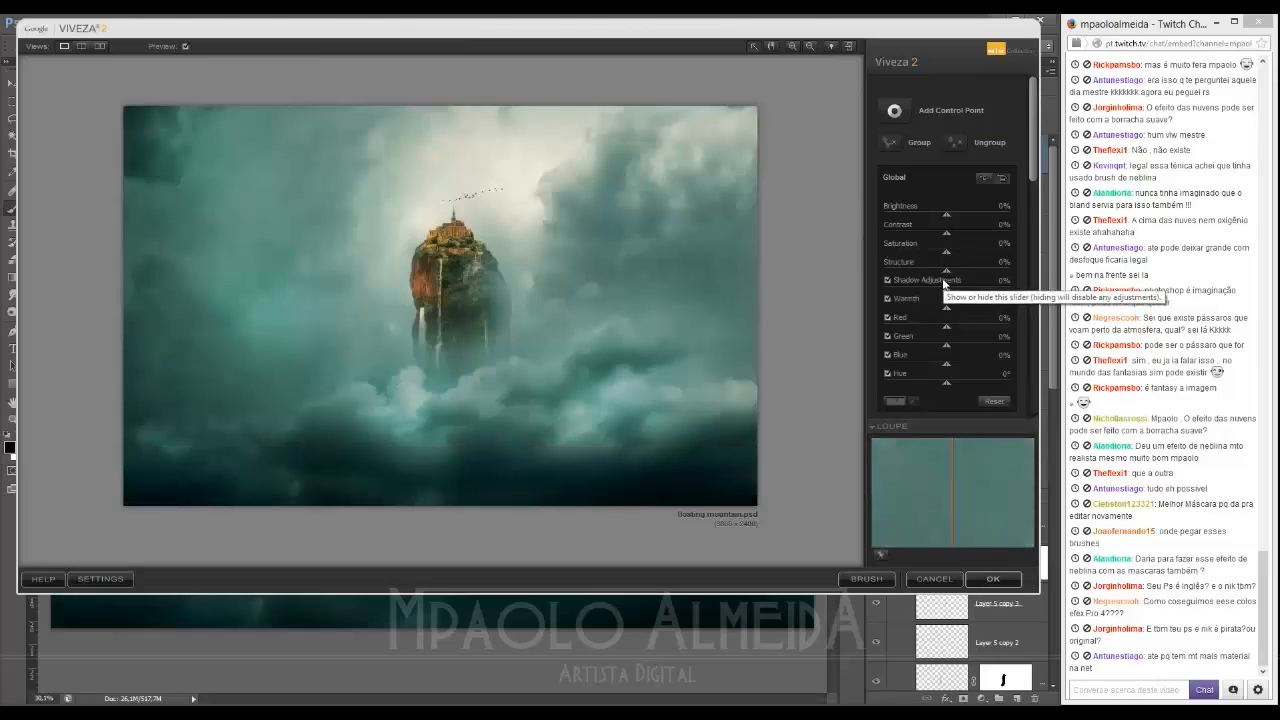
{"action": "left_click_drag", "start_coordinate": [946, 291], "coordinate": [968, 275]}
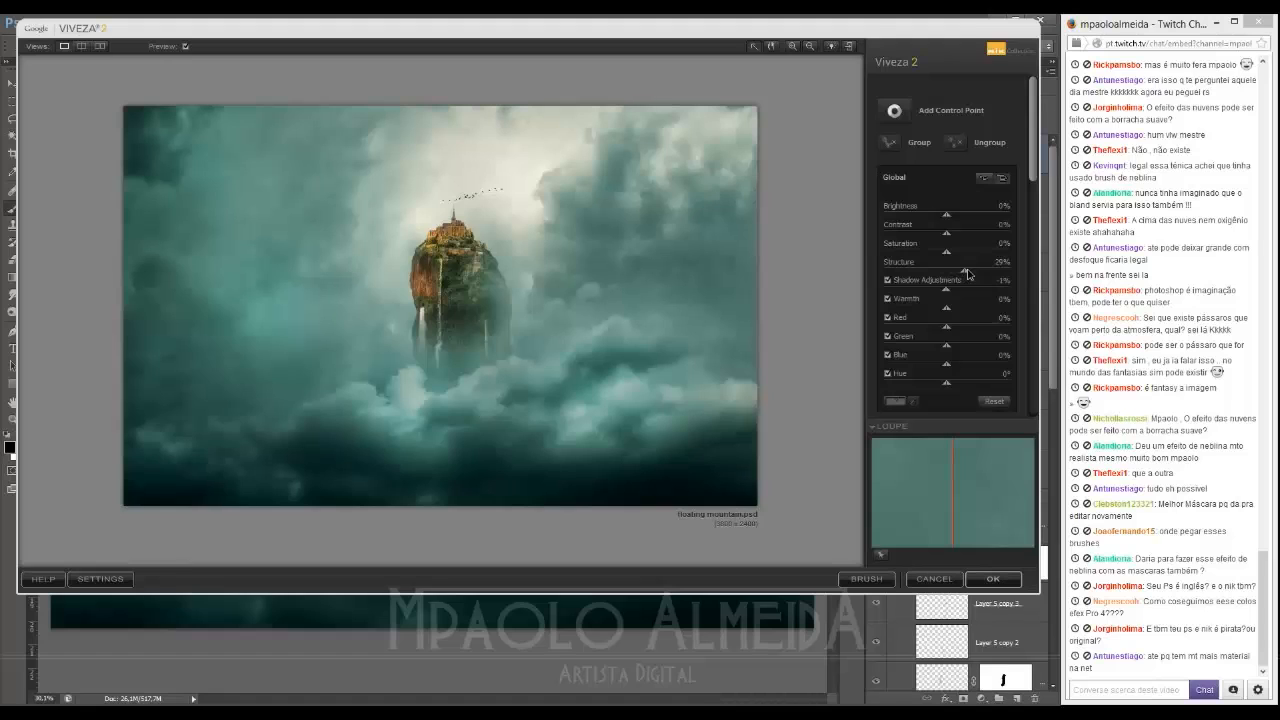
{"action": "left_click", "coordinate": [984, 580]}
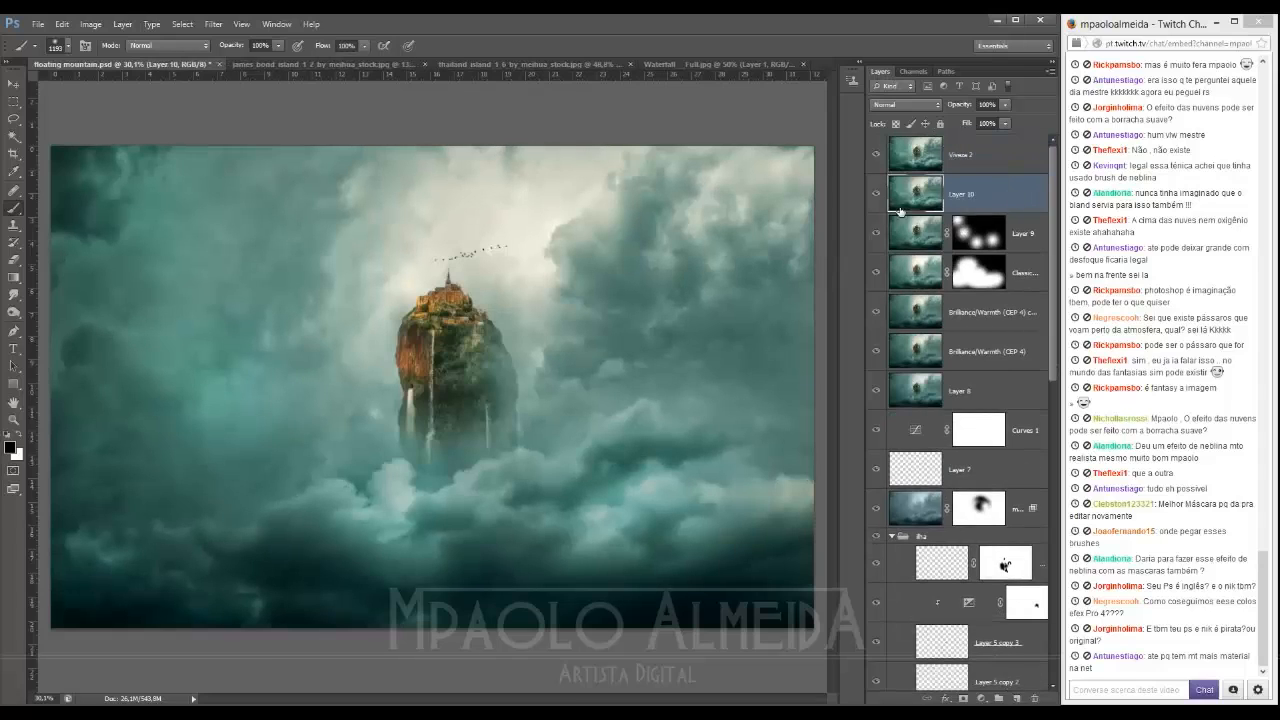
Step: Compare the image with and without the Viveza 2 layer, and add an inverted, fully black mask to that layer
{"action": "left_click", "coordinate": [879, 157]}
{"action": "left_click", "coordinate": [966, 157]}
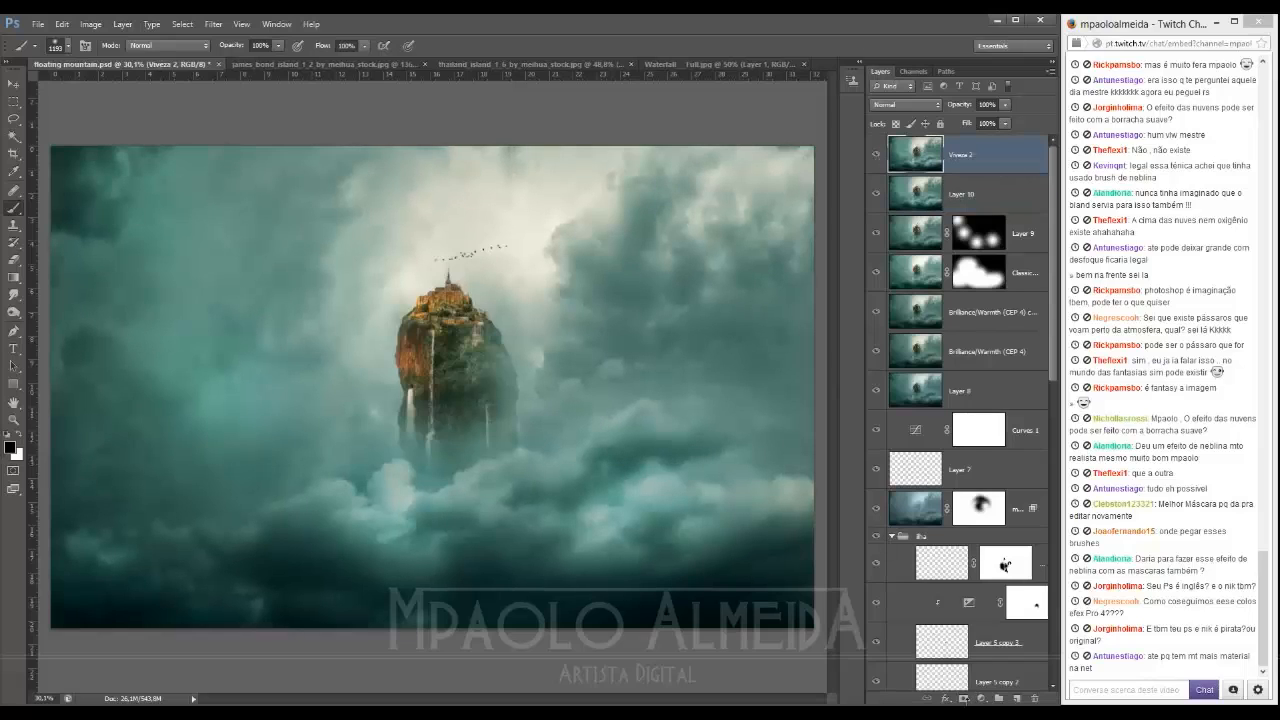
{"action": "left_click", "coordinate": [964, 699]}
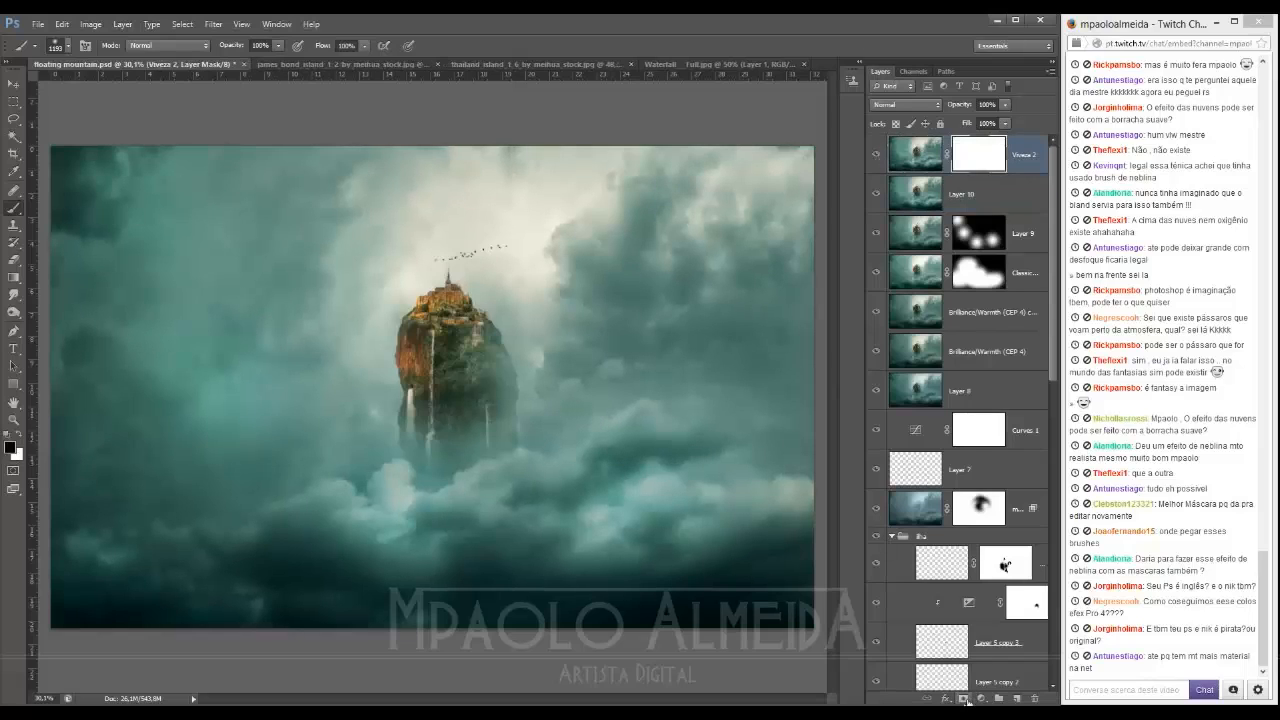
{"action": "key", "text": "ctrl+i"}
{"action": "key", "text": "x"}
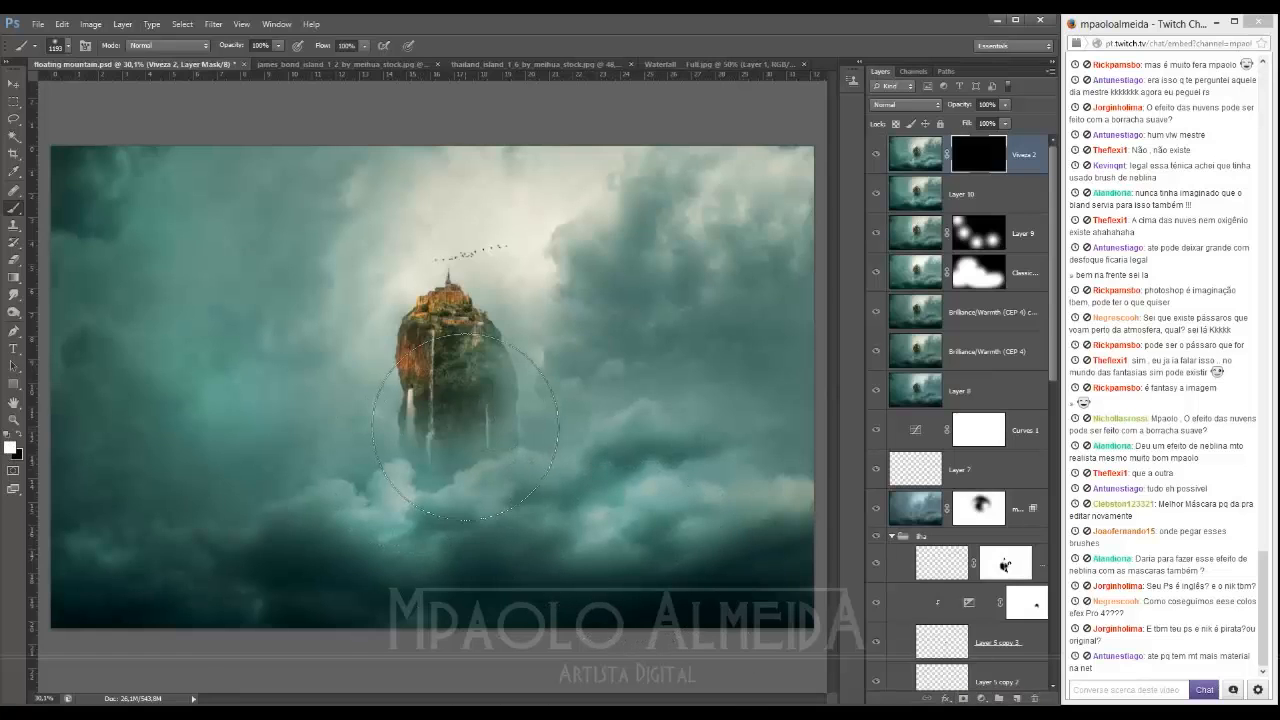
Step: Paint white on the Viveza 2 mask over the floating mountain with a smaller brush, and save the document
{"action": "scroll", "coordinate": [449, 365], "scroll_direction": "up", "scroll_amount": 5}
{"action": "left_click_drag", "start_coordinate": [449, 363], "coordinate": [354, 366]}
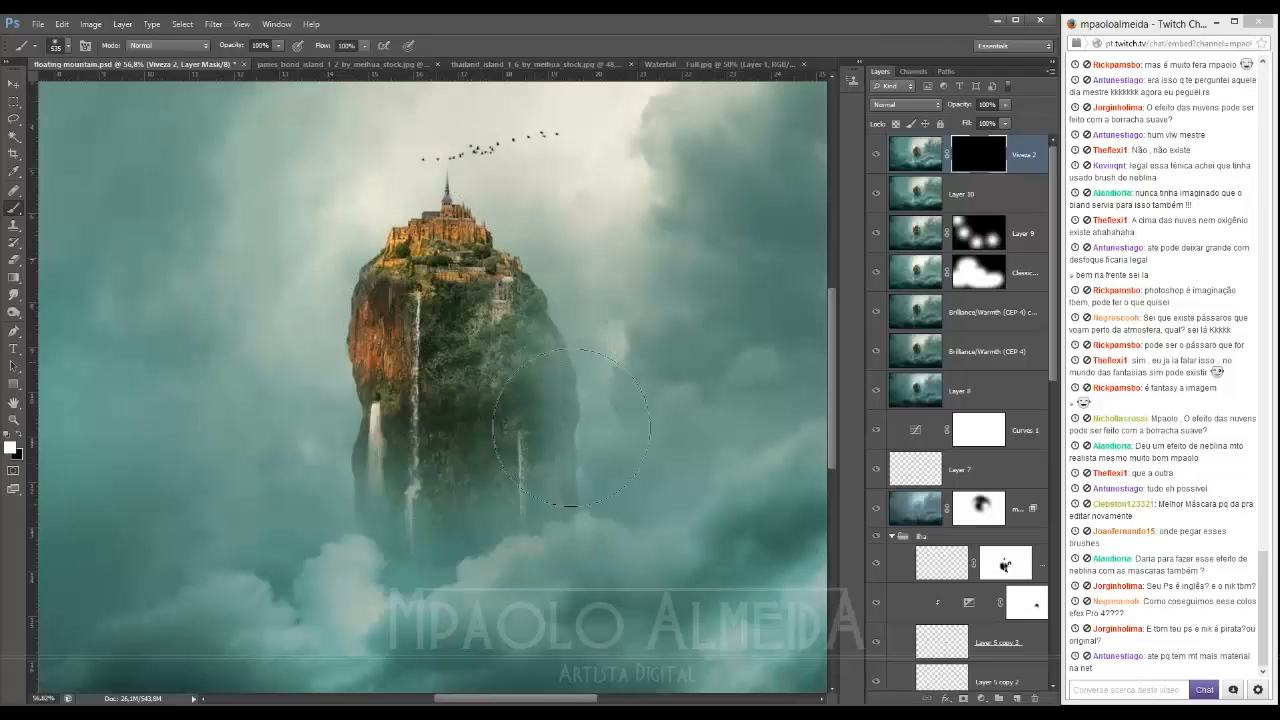
{"action": "mouse_move", "coordinate": [572, 428]}
{"action": "left_mouse_down"}
{"action": "mouse_move", "coordinate": [542, 545]}
{"action": "mouse_move", "coordinate": [510, 545]}
{"action": "left_mouse_up"}
{"action": "mouse_move", "coordinate": [424, 539]}
{"action": "left_mouse_down"}
{"action": "mouse_move", "coordinate": [563, 420]}
{"action": "mouse_move", "coordinate": [563, 448]}
{"action": "mouse_move", "coordinate": [539, 458]}
{"action": "left_mouse_up"}
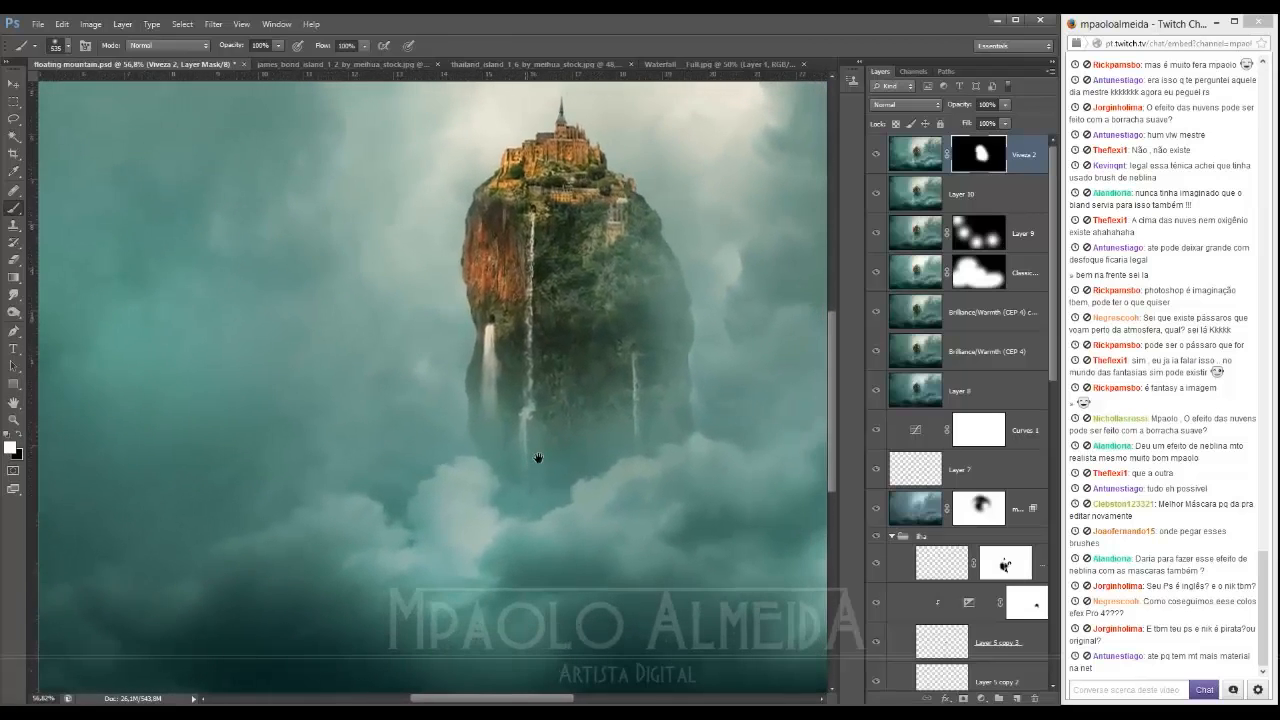
{"action": "scroll", "coordinate": [538, 458], "scroll_direction": "down", "scroll_amount": 3}
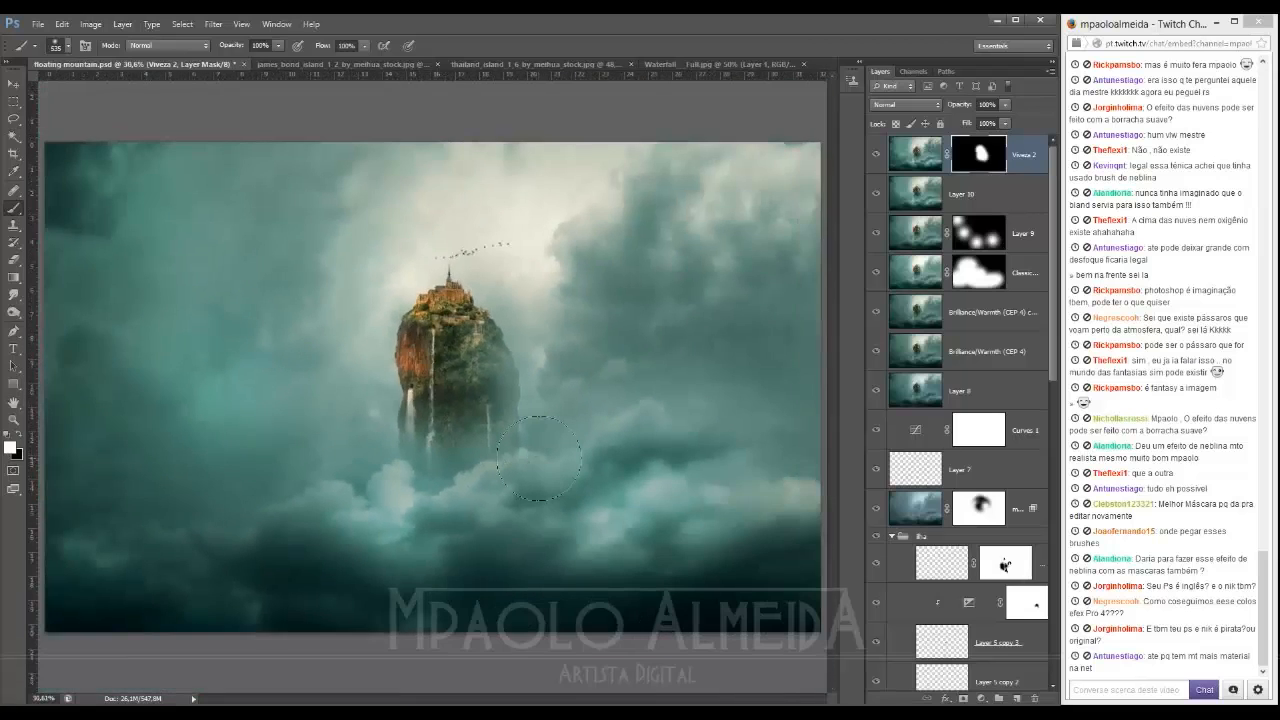
{"action": "key", "text": "ctrl+s"}
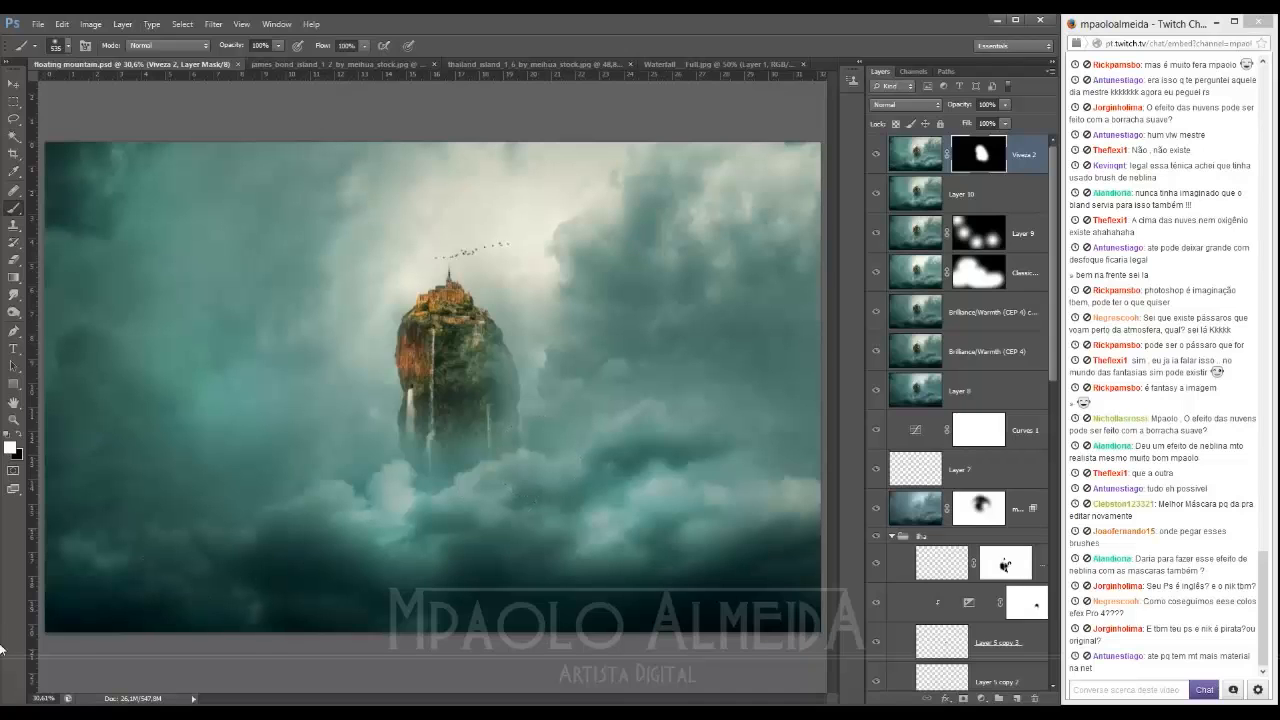
Step: Switch to Firefox and bring up the open Facebook page
{"action": "mouse_move", "coordinate": [140, 710]}
{"action": "left_click", "coordinate": [90, 655]}
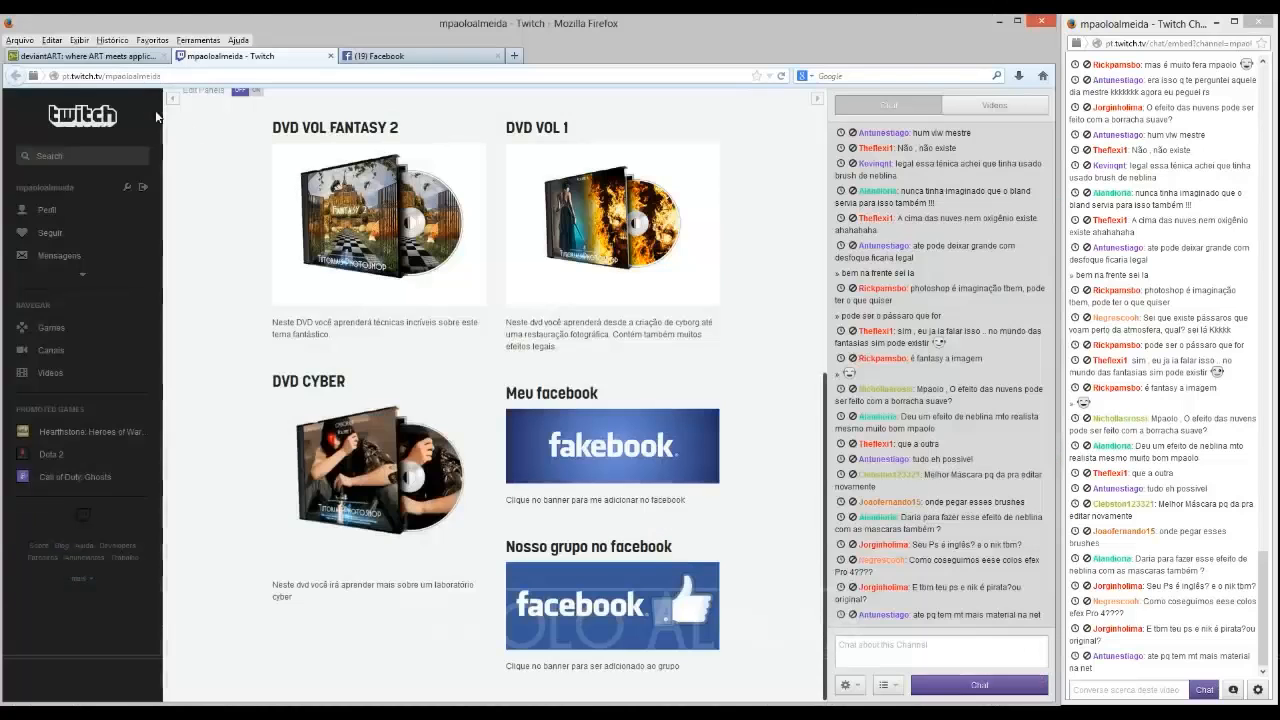
{"action": "left_click", "coordinate": [401, 58]}
{"action": "left_click", "coordinate": [32, 290]}
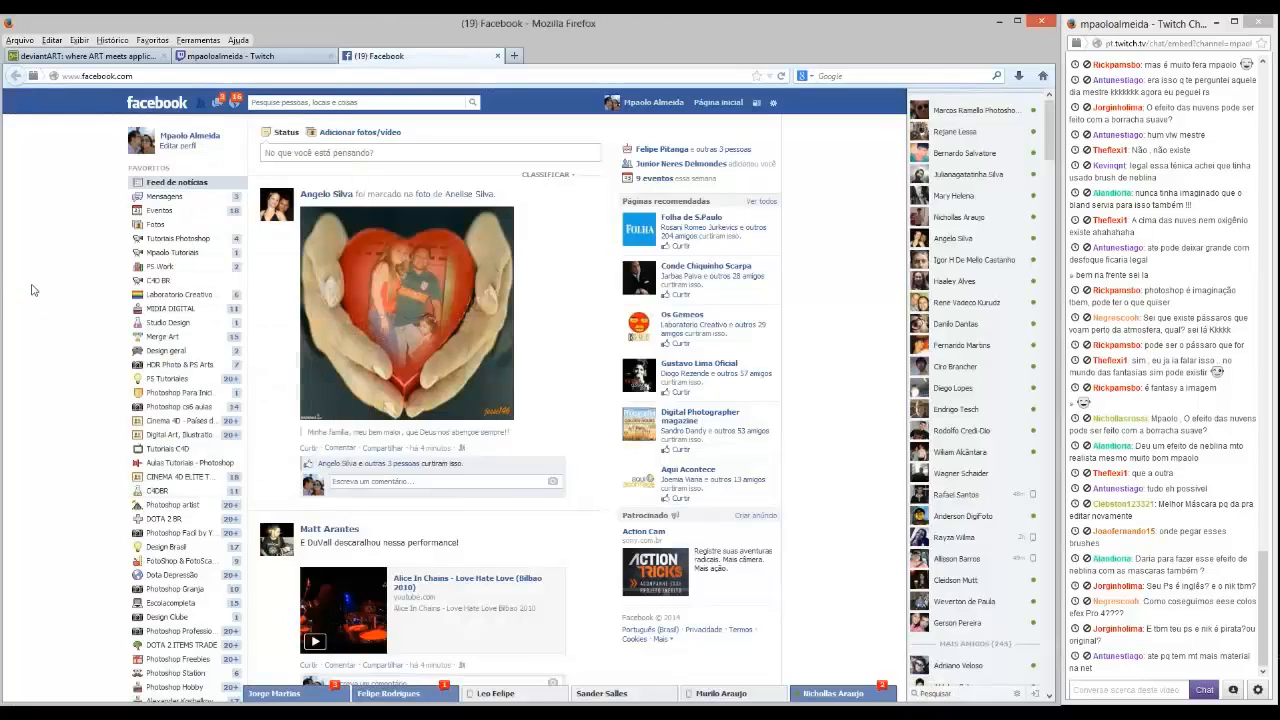
Step: Check the Facebook chat conversations and close all of the chat windows
{"action": "left_click", "coordinate": [275, 693]}
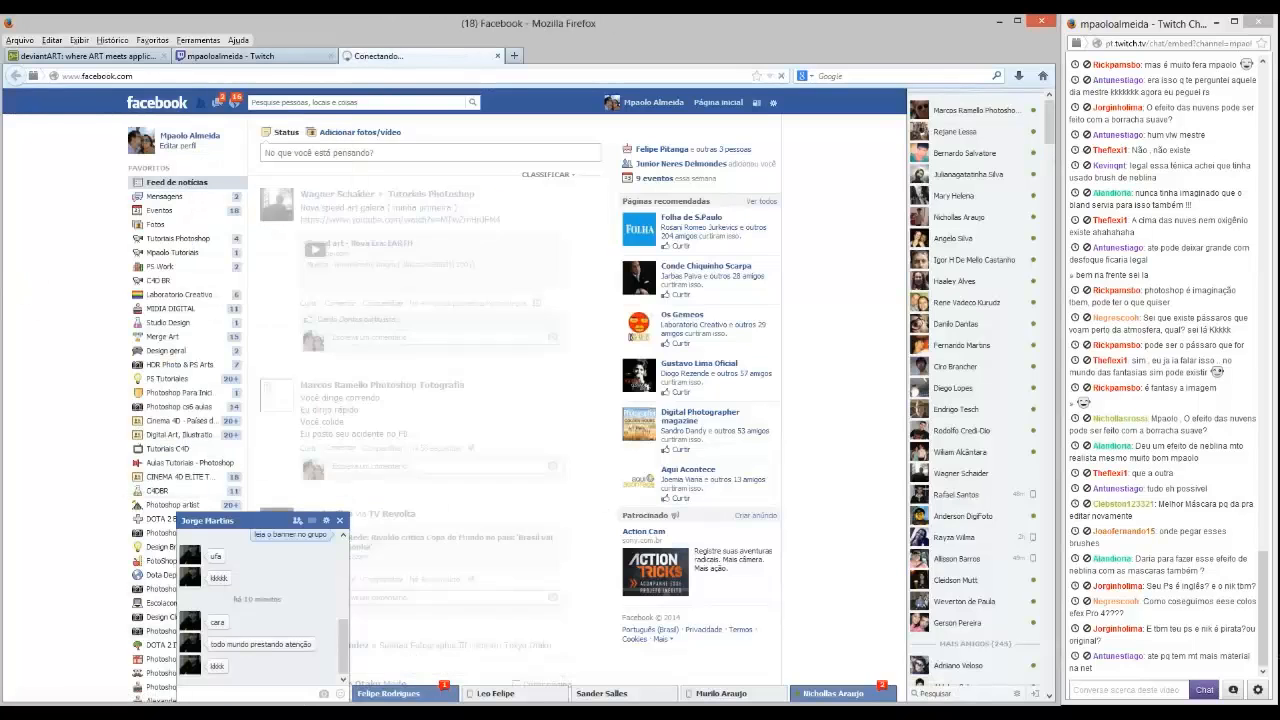
{"action": "left_click", "coordinate": [339, 520]}
{"action": "left_click", "coordinate": [388, 693]}
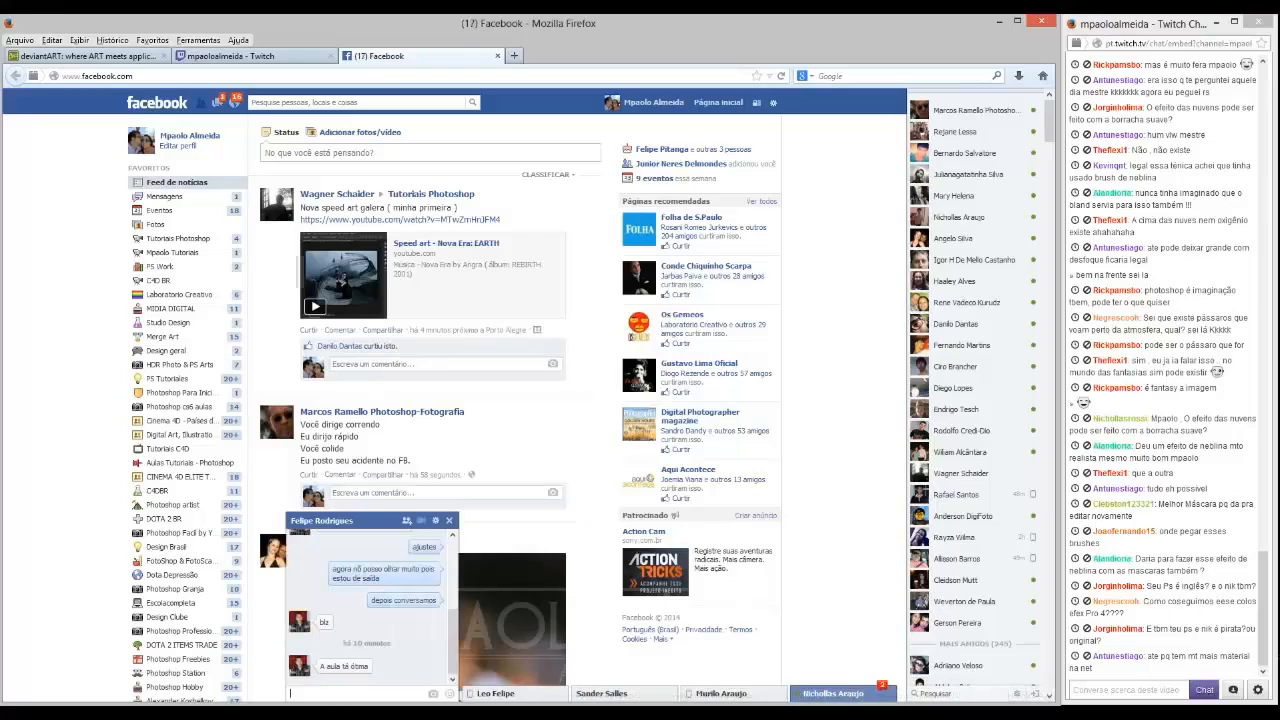
{"action": "left_click", "coordinate": [449, 520]}
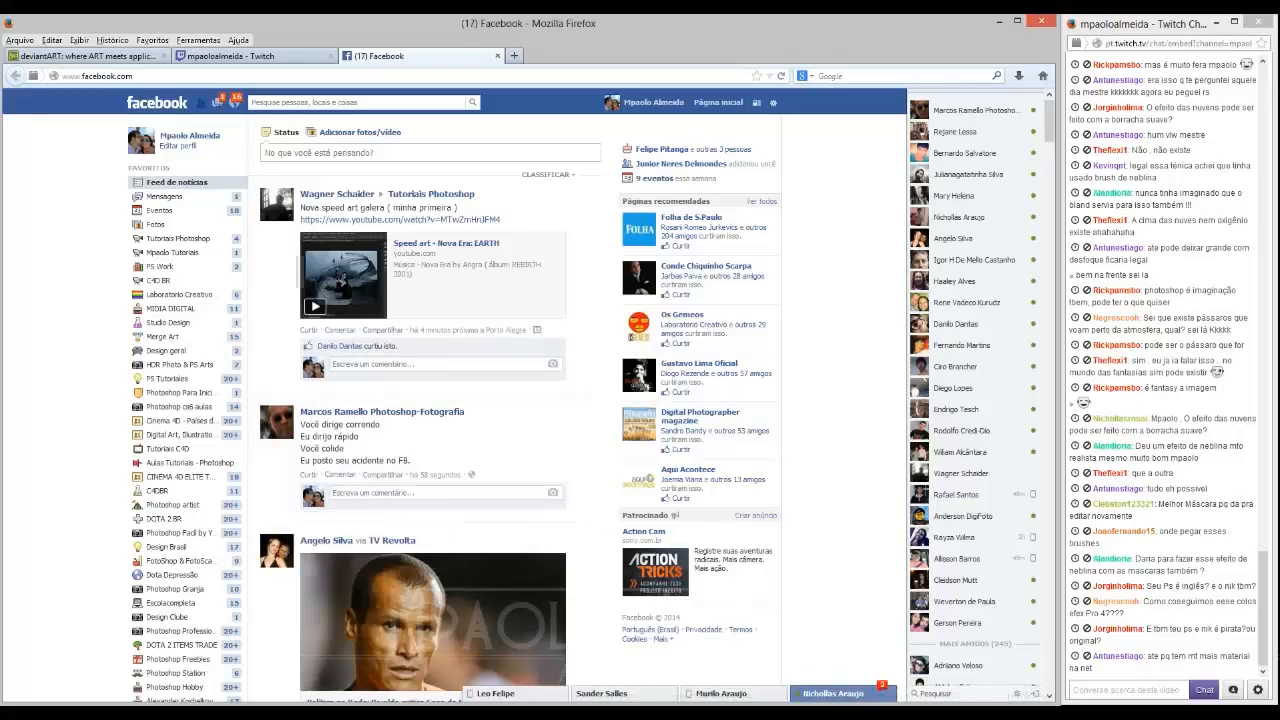
{"action": "left_click", "coordinate": [855, 699]}
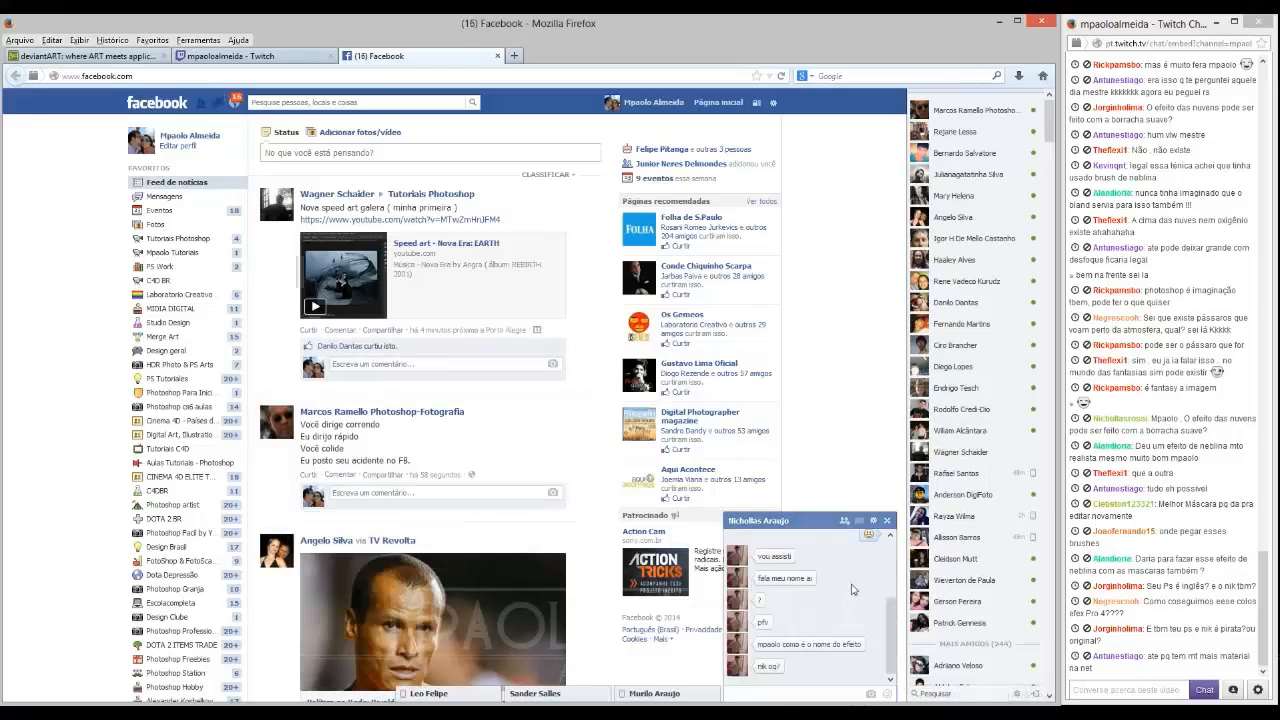
{"action": "left_click", "coordinate": [886, 521]}
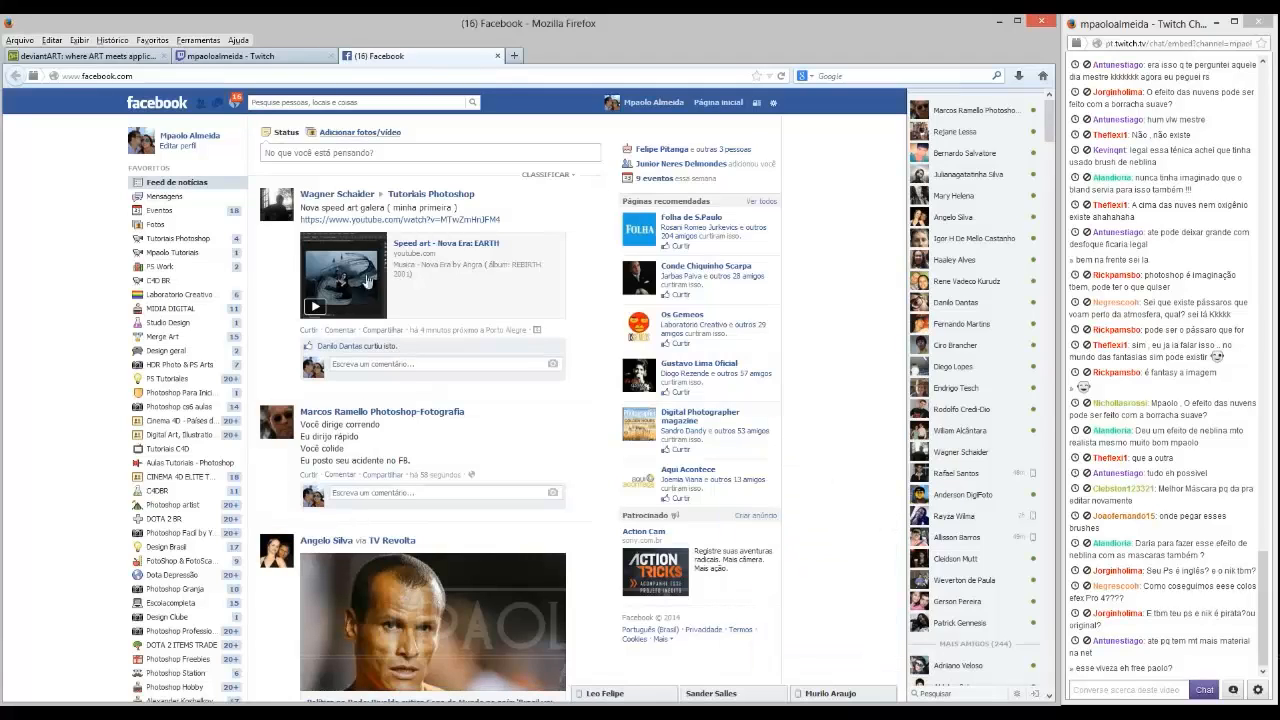
{"action": "left_click", "coordinate": [822, 692]}
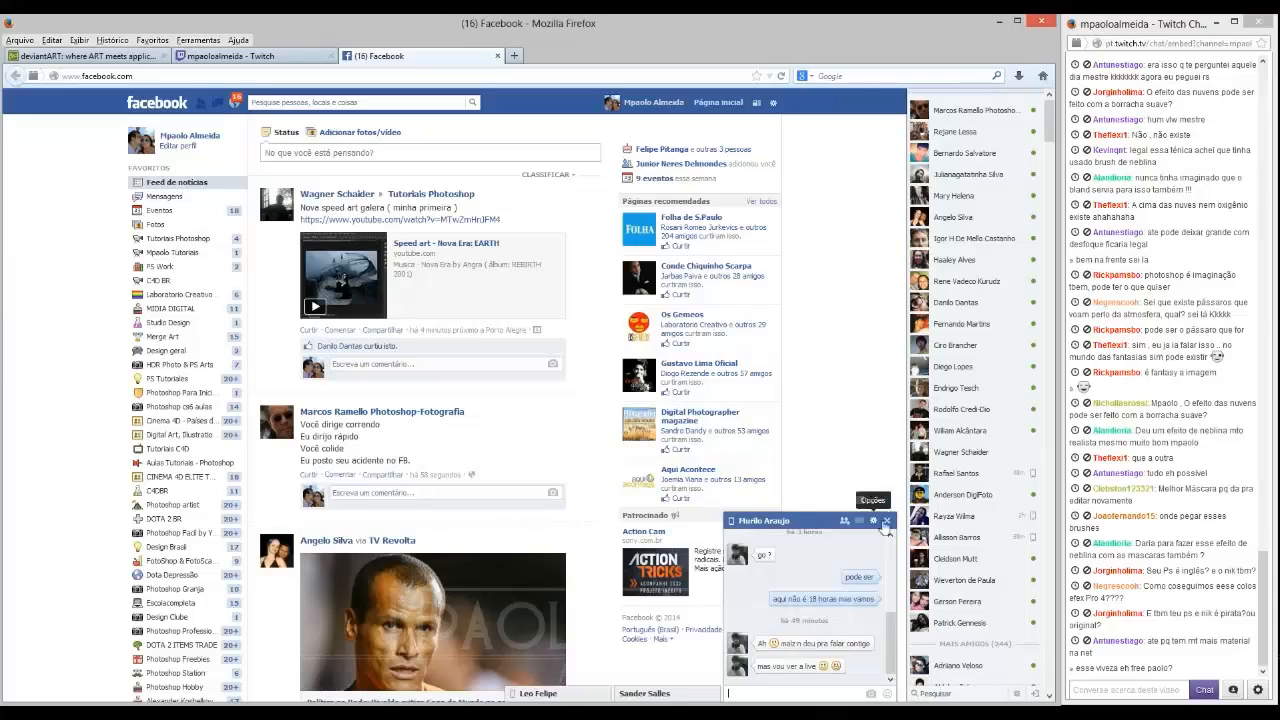
{"action": "left_click", "coordinate": [886, 521]}
{"action": "left_click", "coordinate": [886, 694]}
{"action": "left_click", "coordinate": [886, 694]}
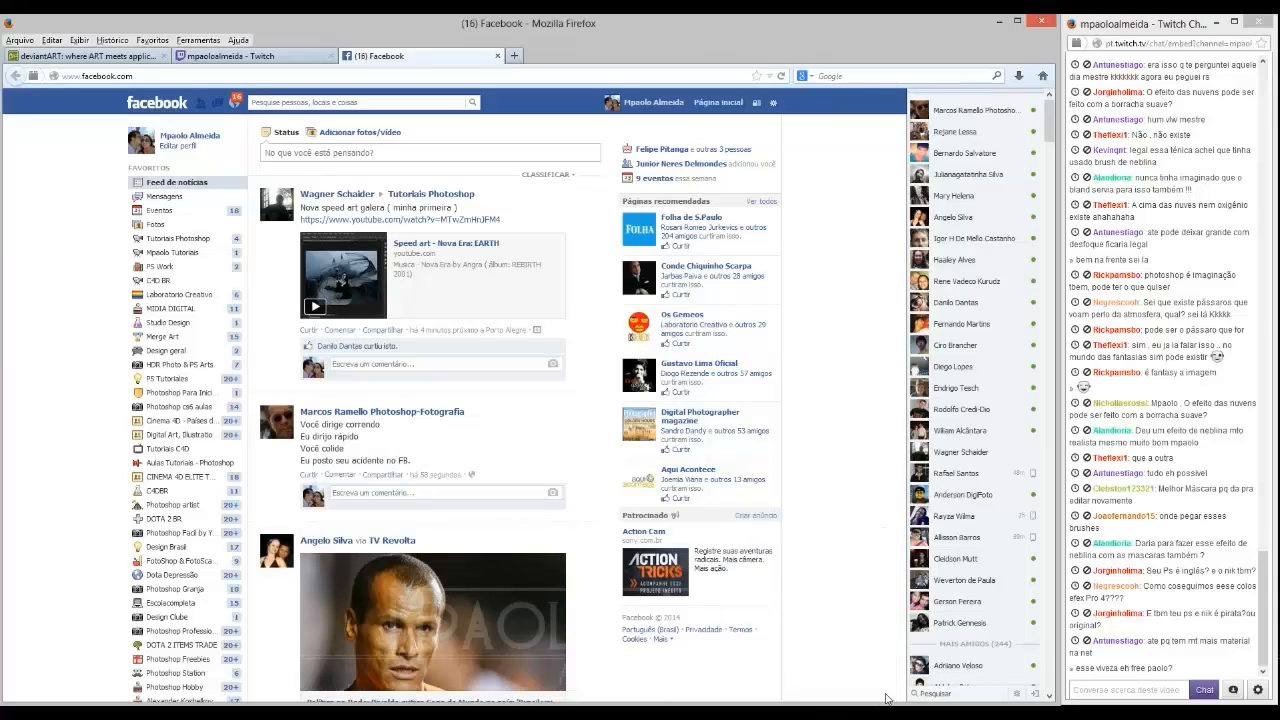
Step: Switch back to Photoshop with the floating mountain document on screen
{"action": "left_click", "coordinate": [275, 713]}
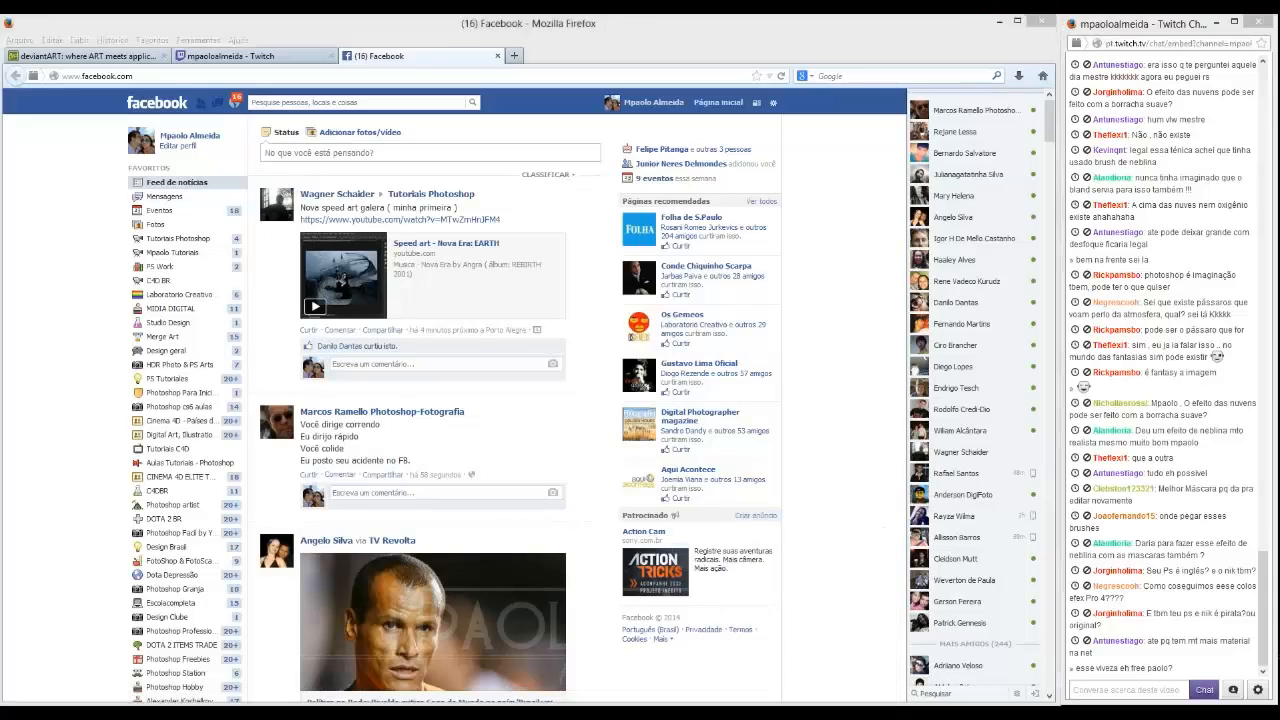
{"action": "scroll", "coordinate": [485, 298], "scroll_direction": "up", "scroll_amount": 2}
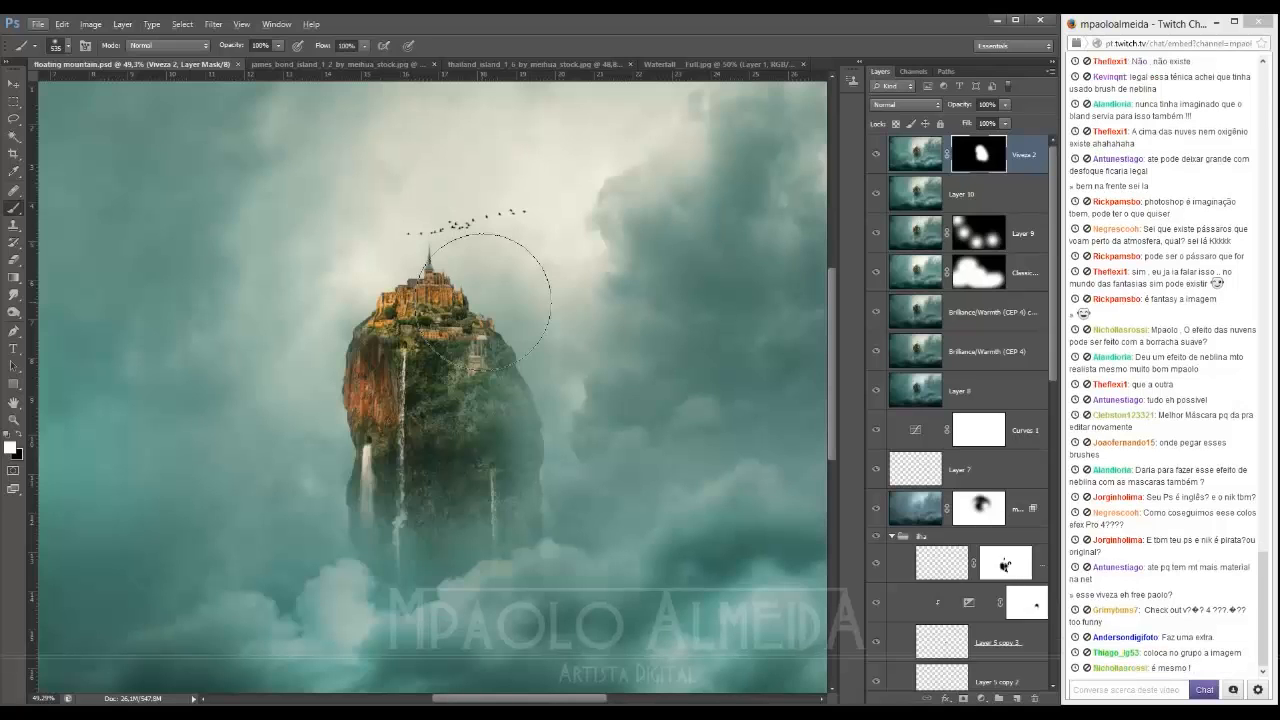
{"action": "key", "text": "Print"}
{"action": "key", "text": "Escape"}
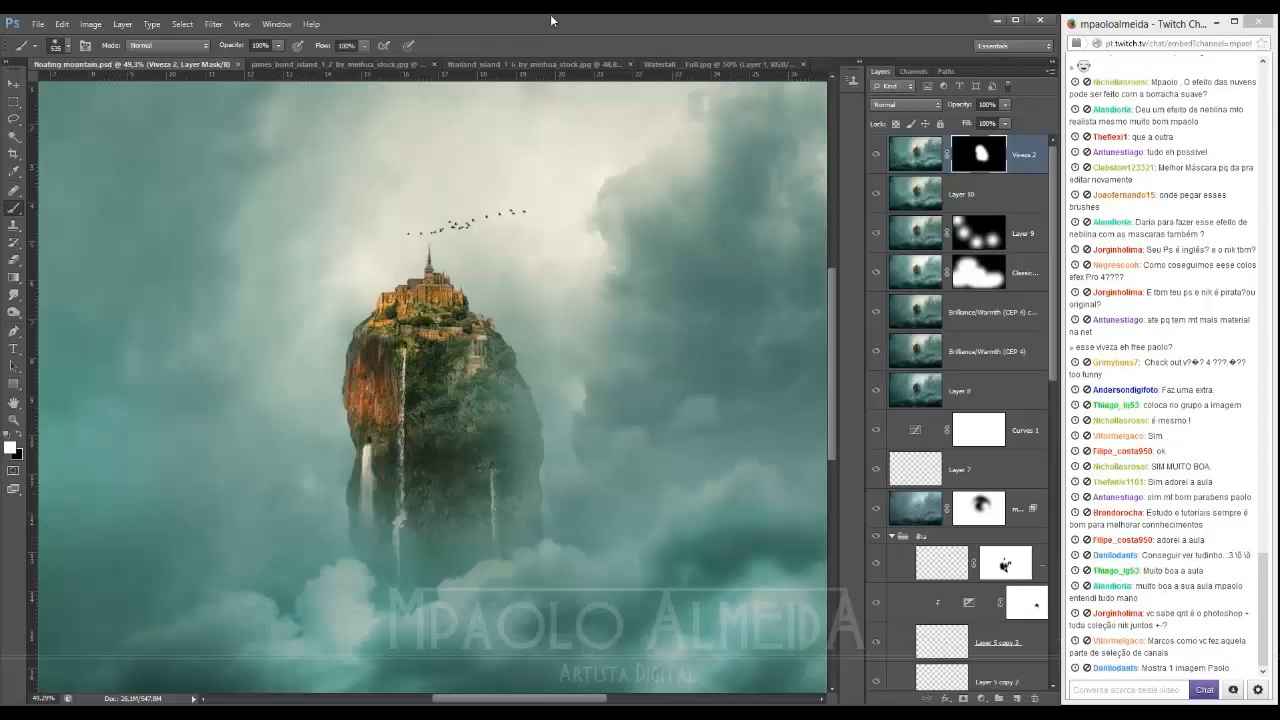
Step: In the waterfall photo, delete the cut-out Layer 1 and duplicate the Background layer
{"action": "left_click", "coordinate": [696, 64]}
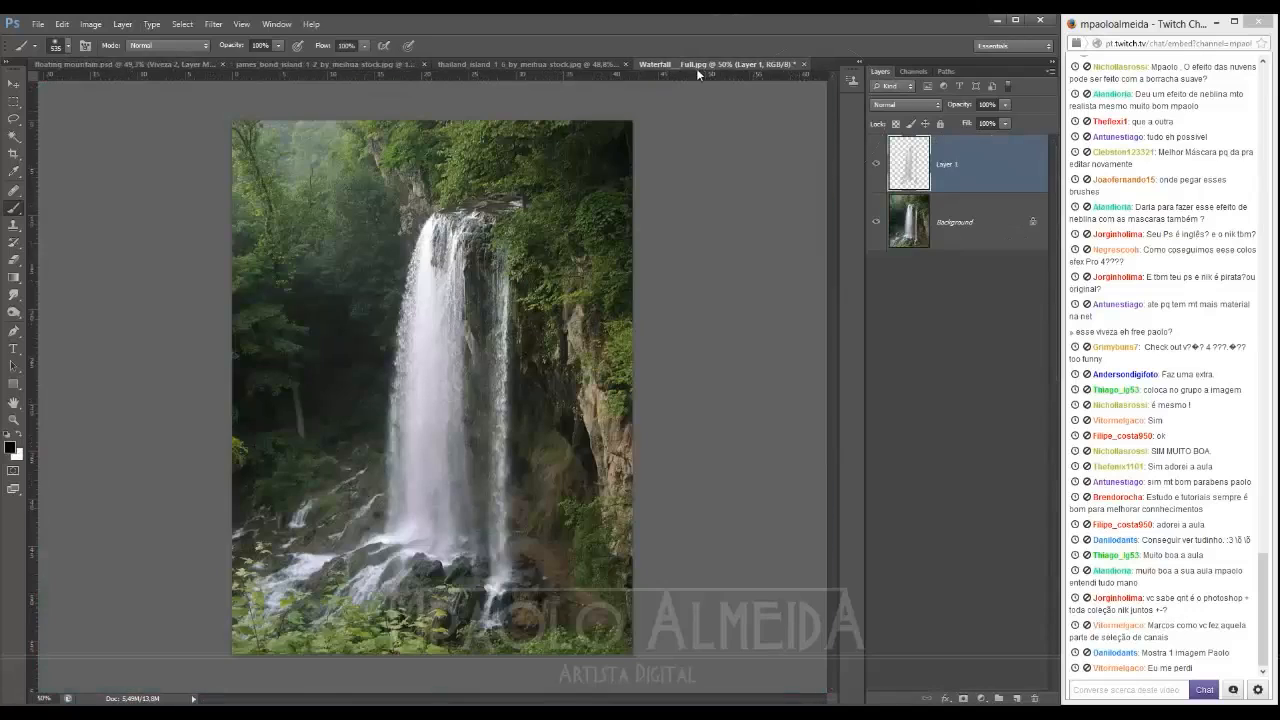
{"action": "left_click", "coordinate": [878, 169]}
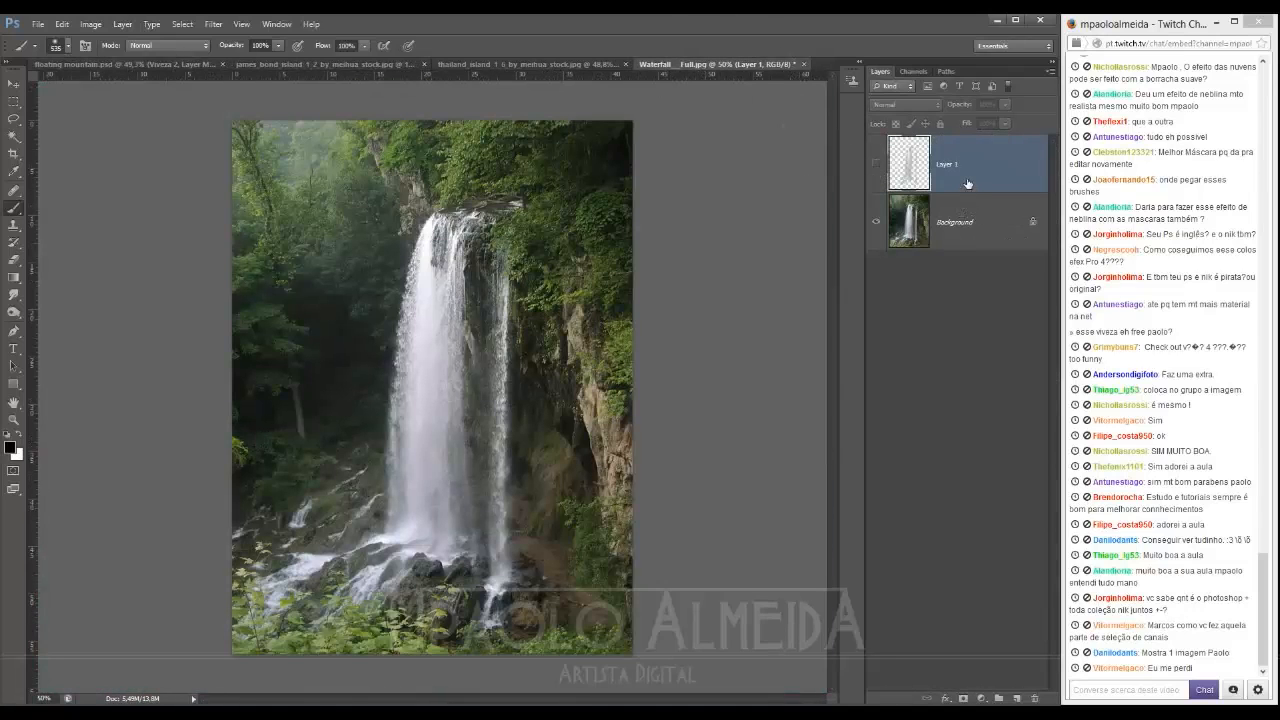
{"action": "key", "text": "Delete"}
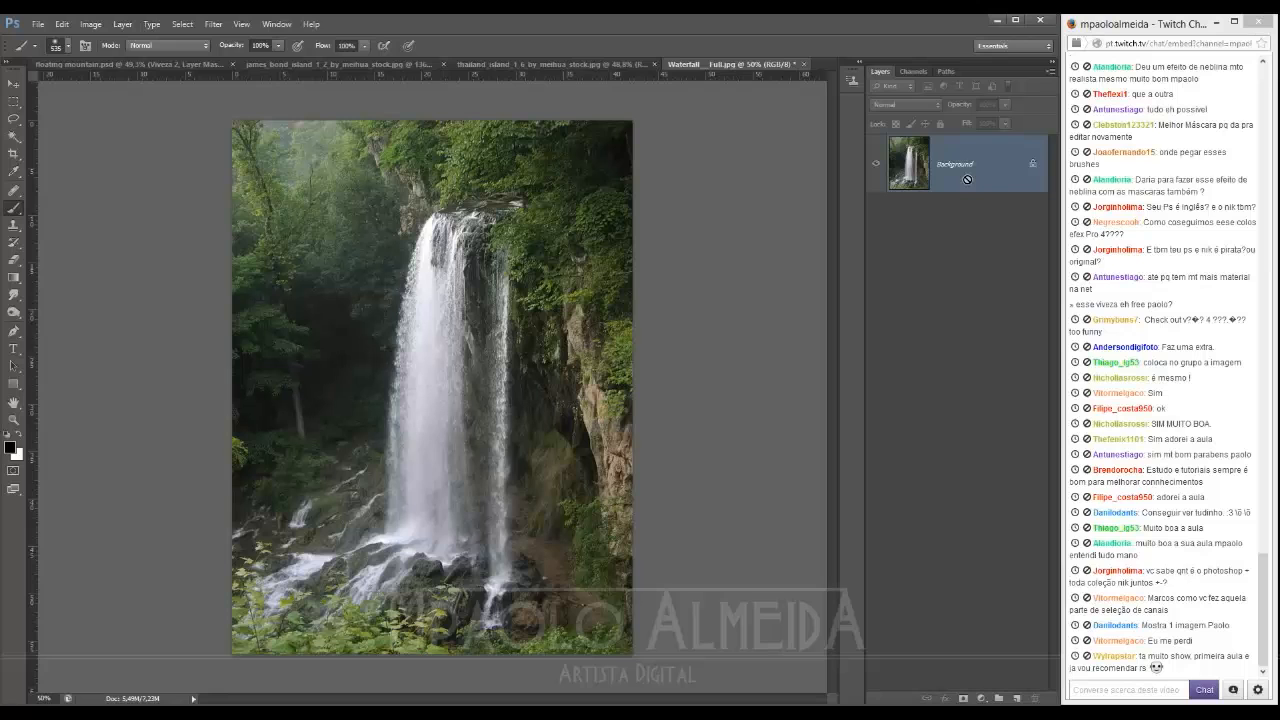
{"action": "key", "text": "ctrl+j"}
Step: Close the james_bond_island_1_2_by_meihua_stock.jpg image without saving its changes
{"action": "left_click", "coordinate": [474, 67]}
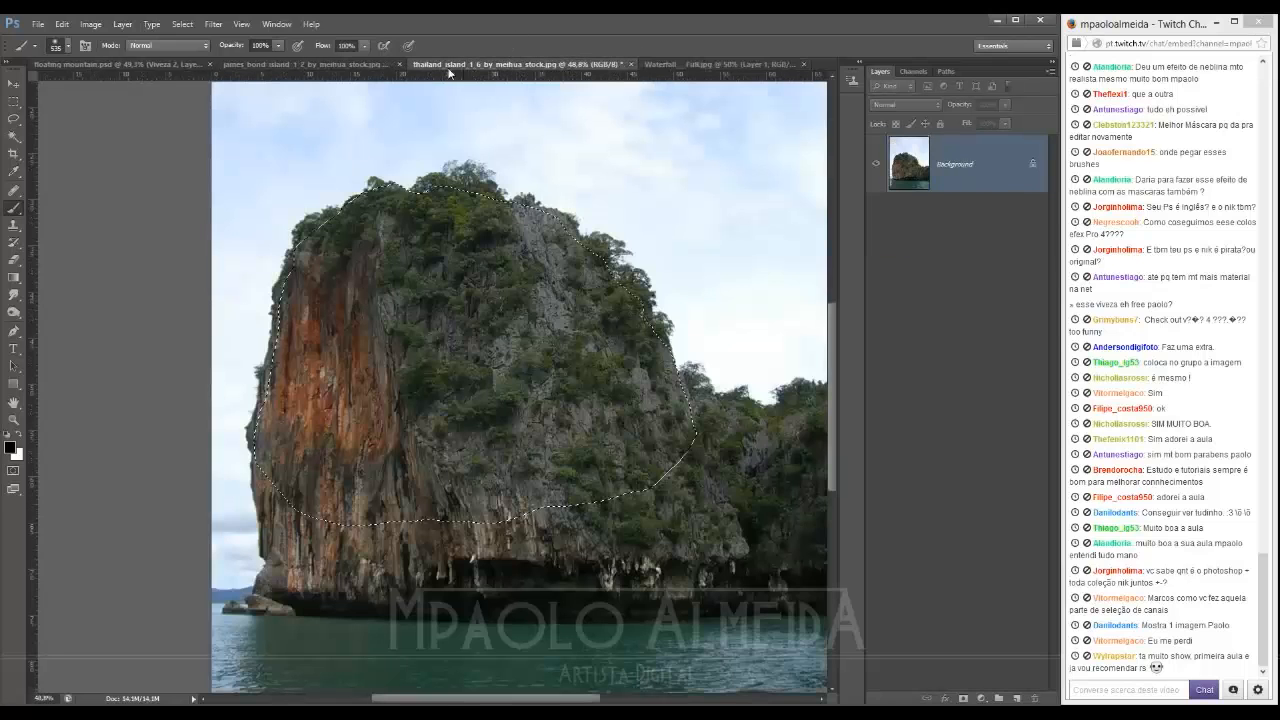
{"action": "left_click", "coordinate": [335, 65]}
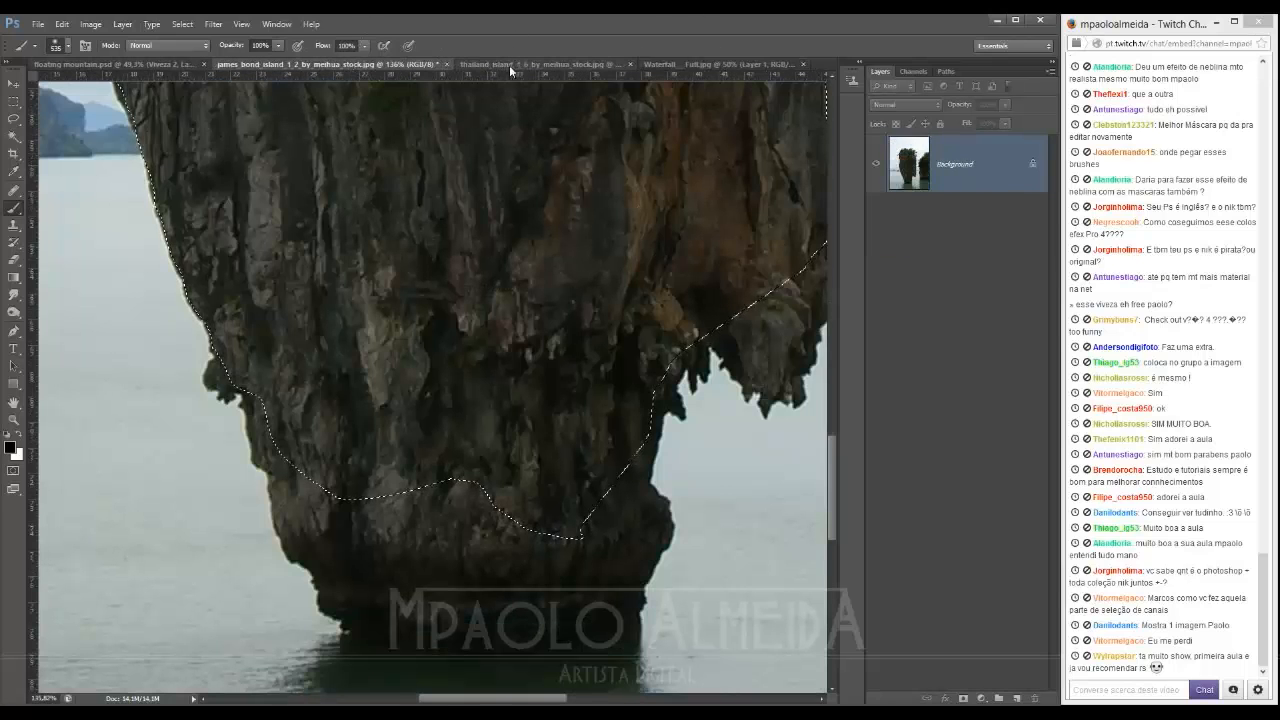
{"action": "left_click", "coordinate": [447, 64]}
{"action": "left_click", "coordinate": [643, 279]}
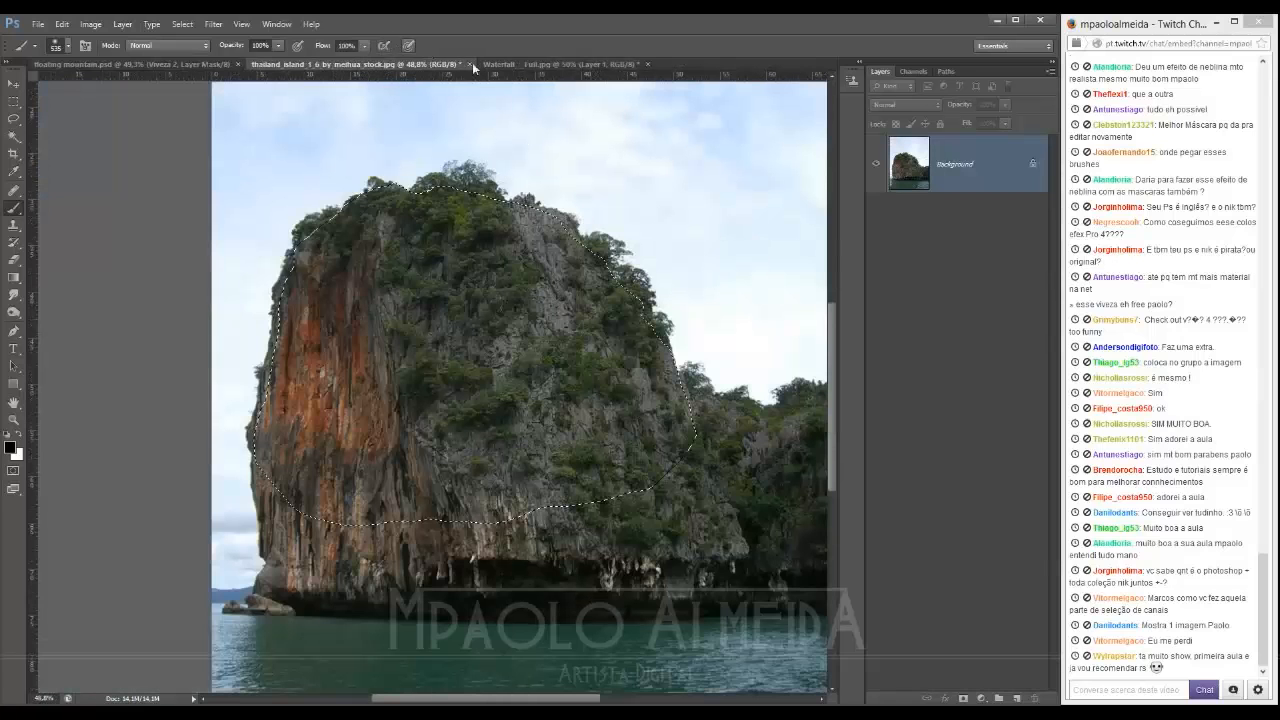
Step: Keep the thailand_island_1_6_by_meihua_stock.jpg image open, clear its selection and duplicate the Background layer
{"action": "left_click", "coordinate": [468, 64]}
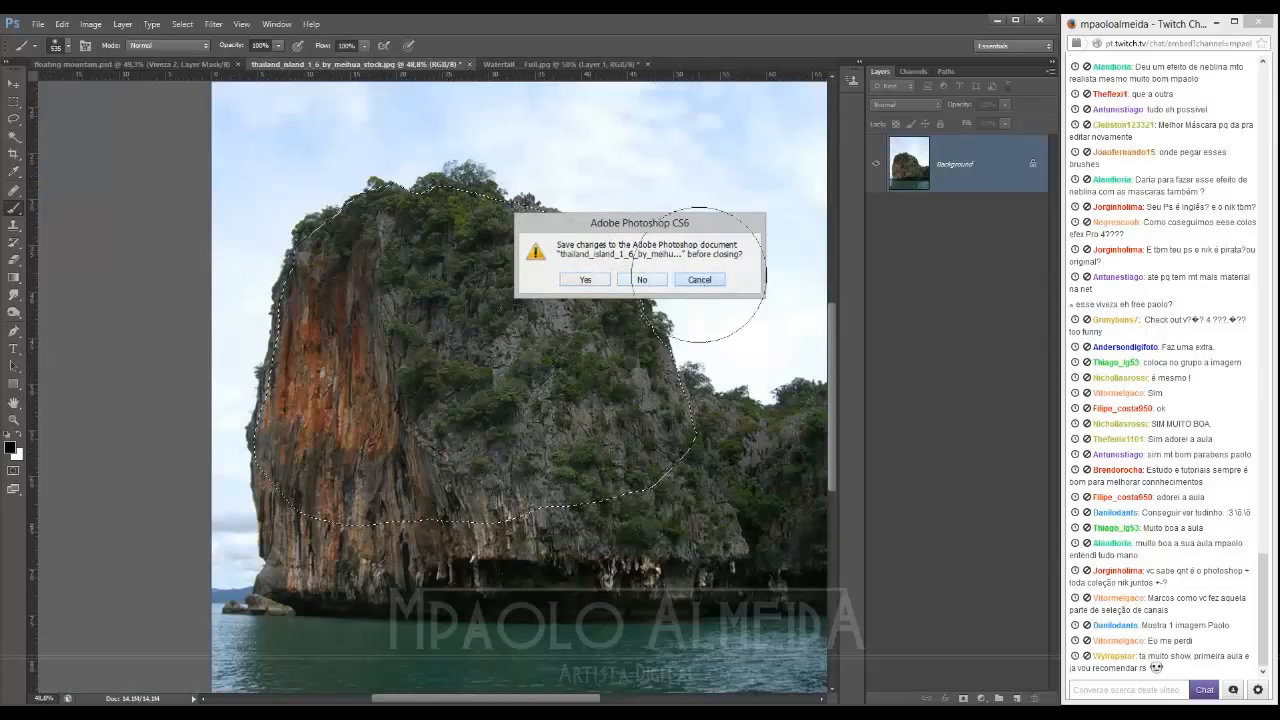
{"action": "left_click", "coordinate": [699, 279]}
{"action": "key", "text": "ctrl+d"}
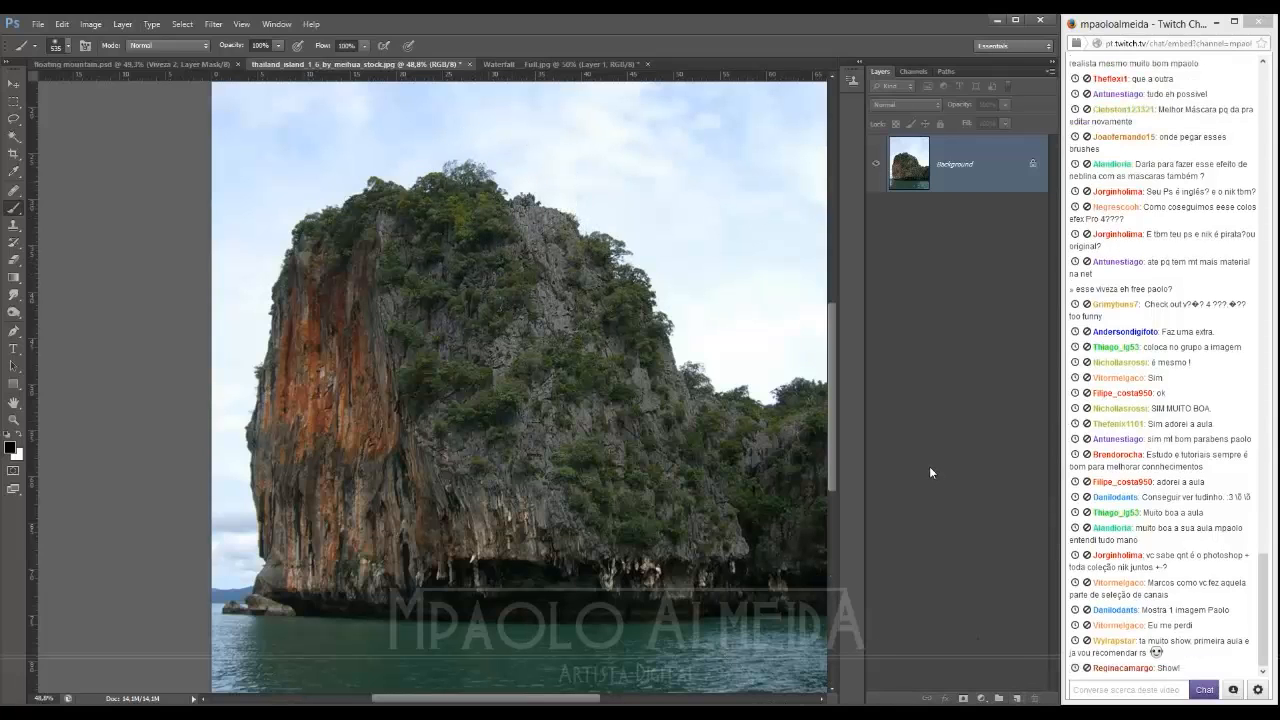
{"action": "key", "text": "ctrl+j"}
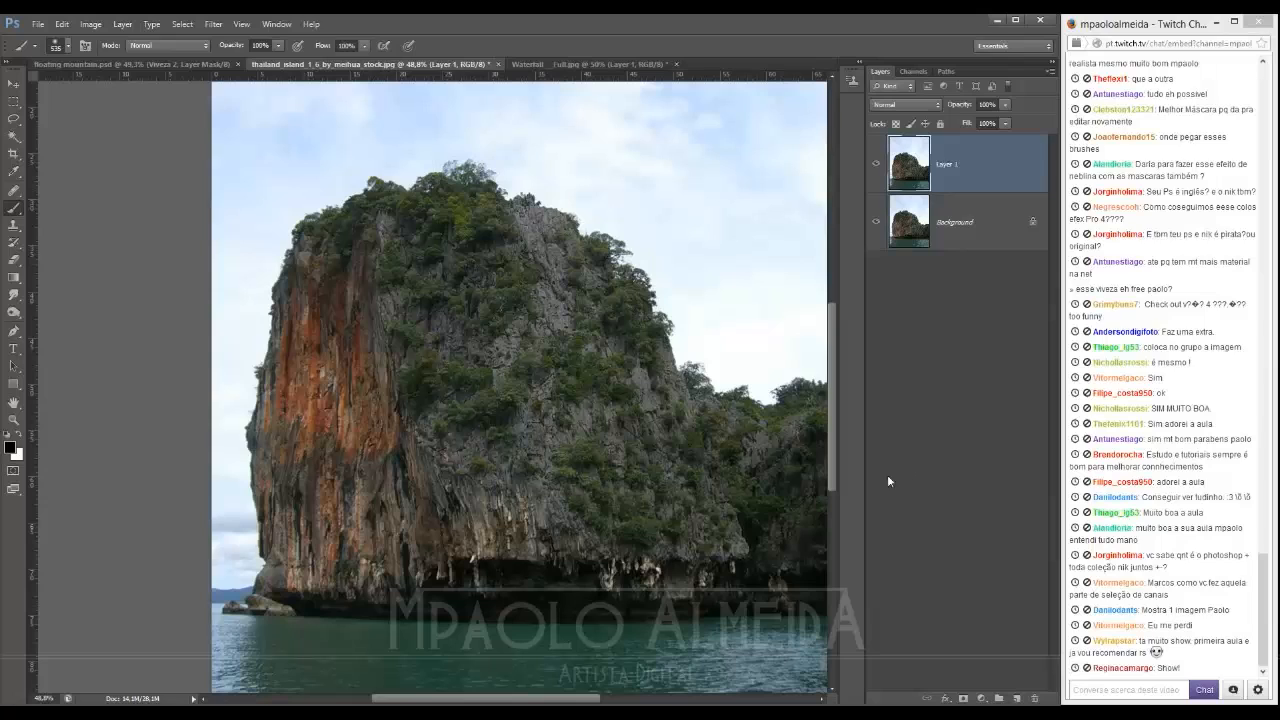
Step: View the Red, Green and Blue channels of the island photo one by one and compare them with the RGB composite
{"action": "left_click", "coordinate": [914, 72]}
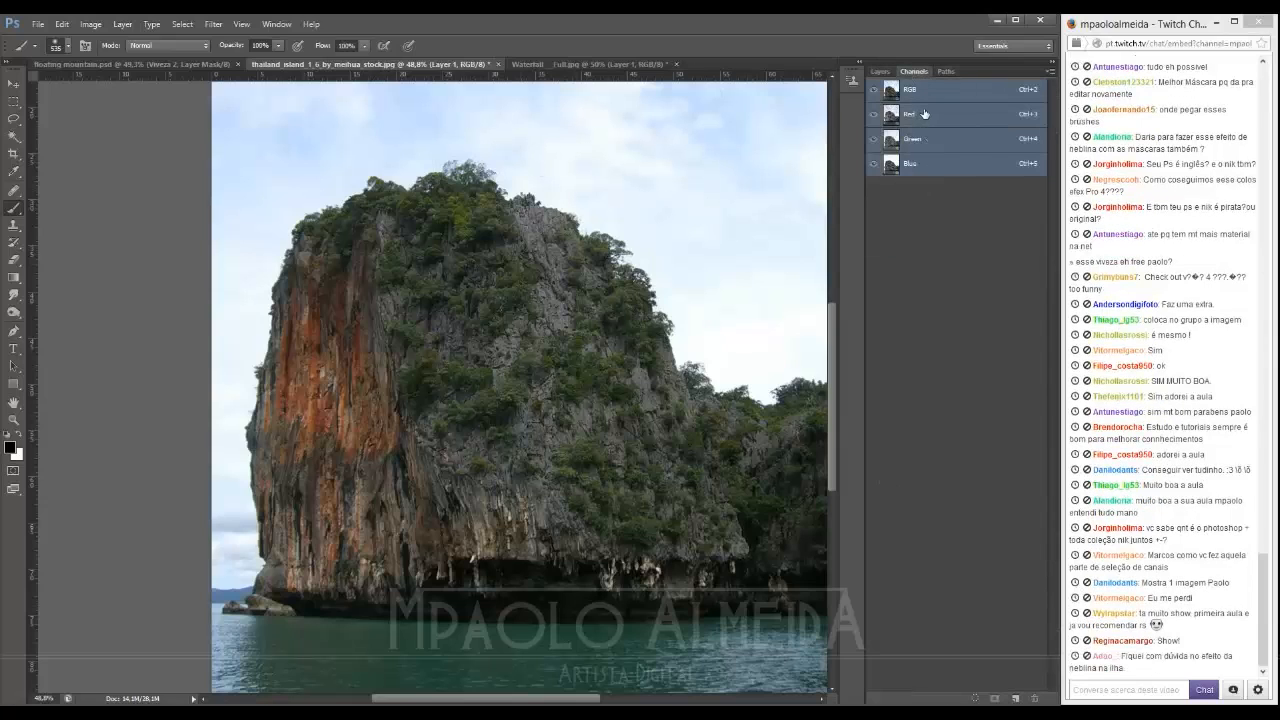
{"action": "left_click", "coordinate": [918, 117]}
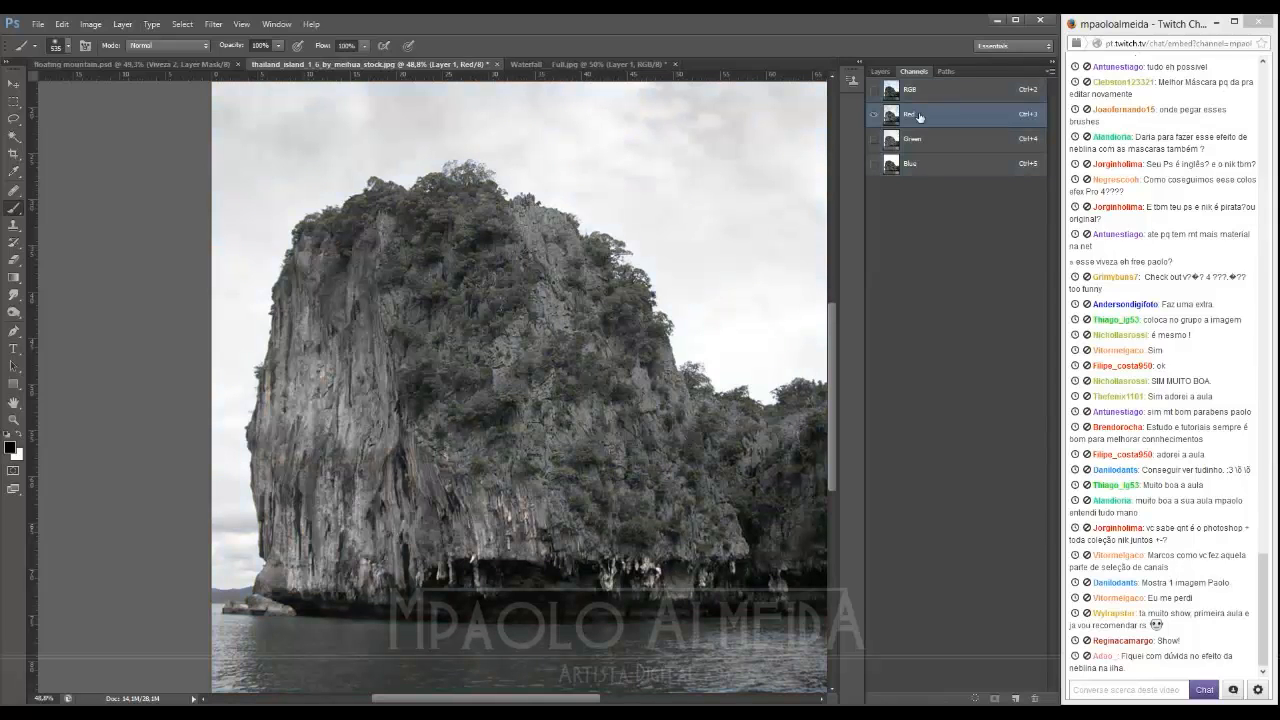
{"action": "left_click", "coordinate": [931, 142]}
{"action": "left_click", "coordinate": [933, 171]}
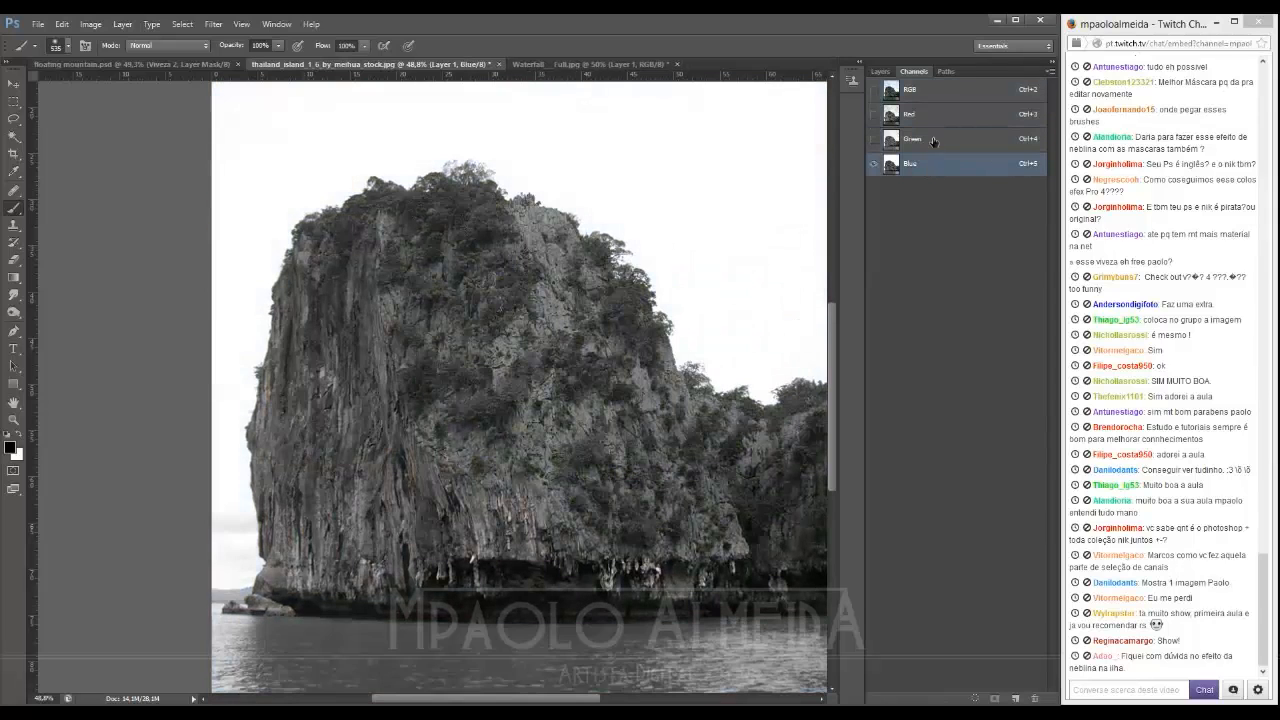
{"action": "left_click", "coordinate": [932, 142]}
{"action": "left_click", "coordinate": [927, 117]}
{"action": "left_click", "coordinate": [924, 92]}
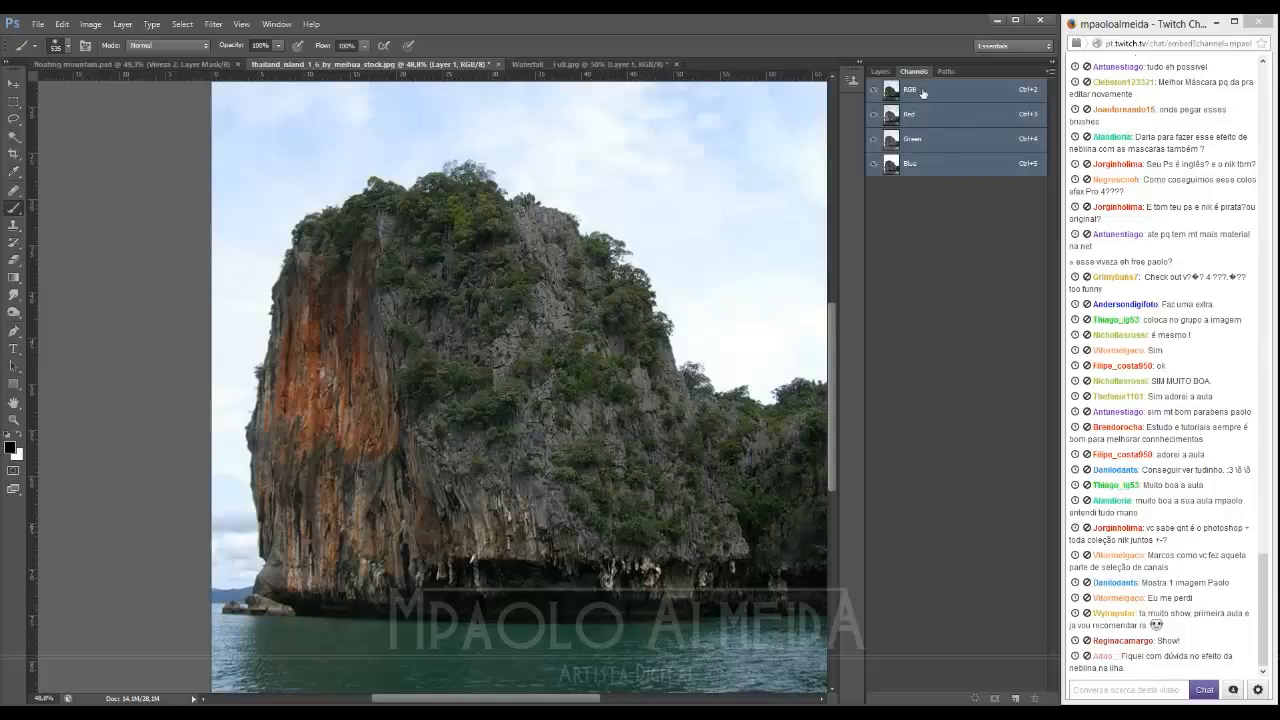
{"action": "left_click", "coordinate": [921, 116]}
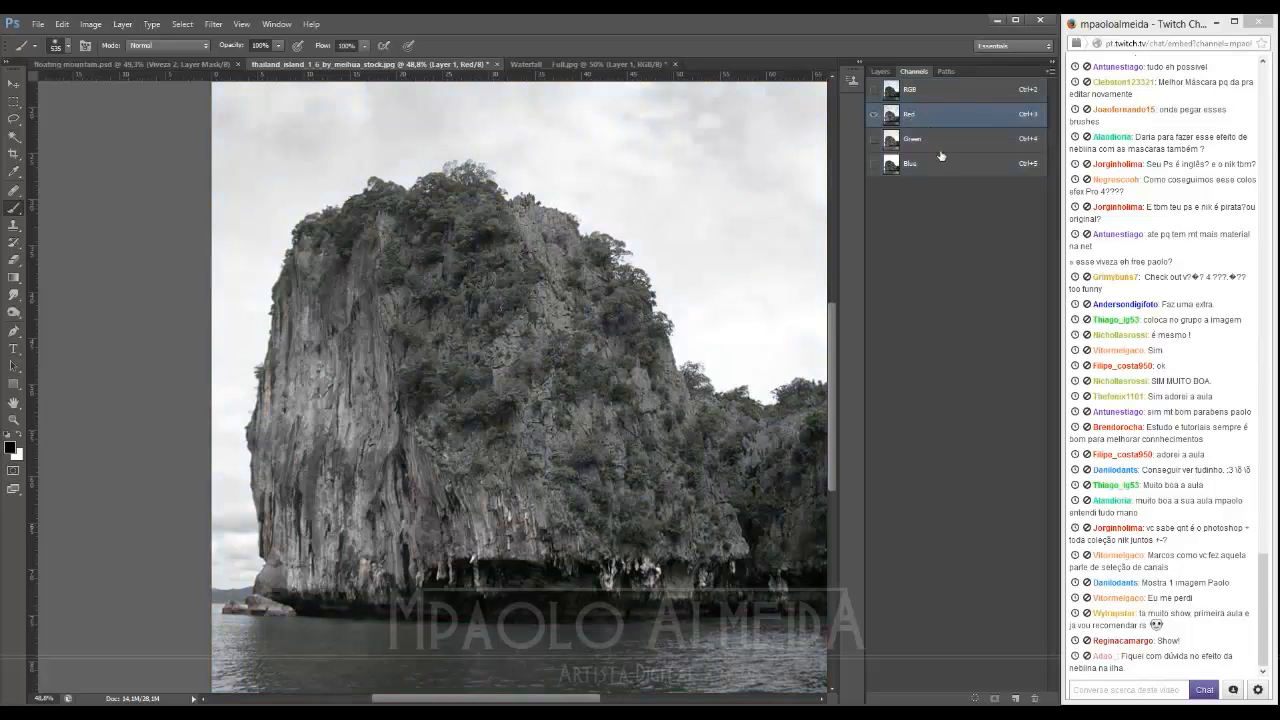
{"action": "left_click", "coordinate": [936, 144]}
{"action": "left_click", "coordinate": [937, 164]}
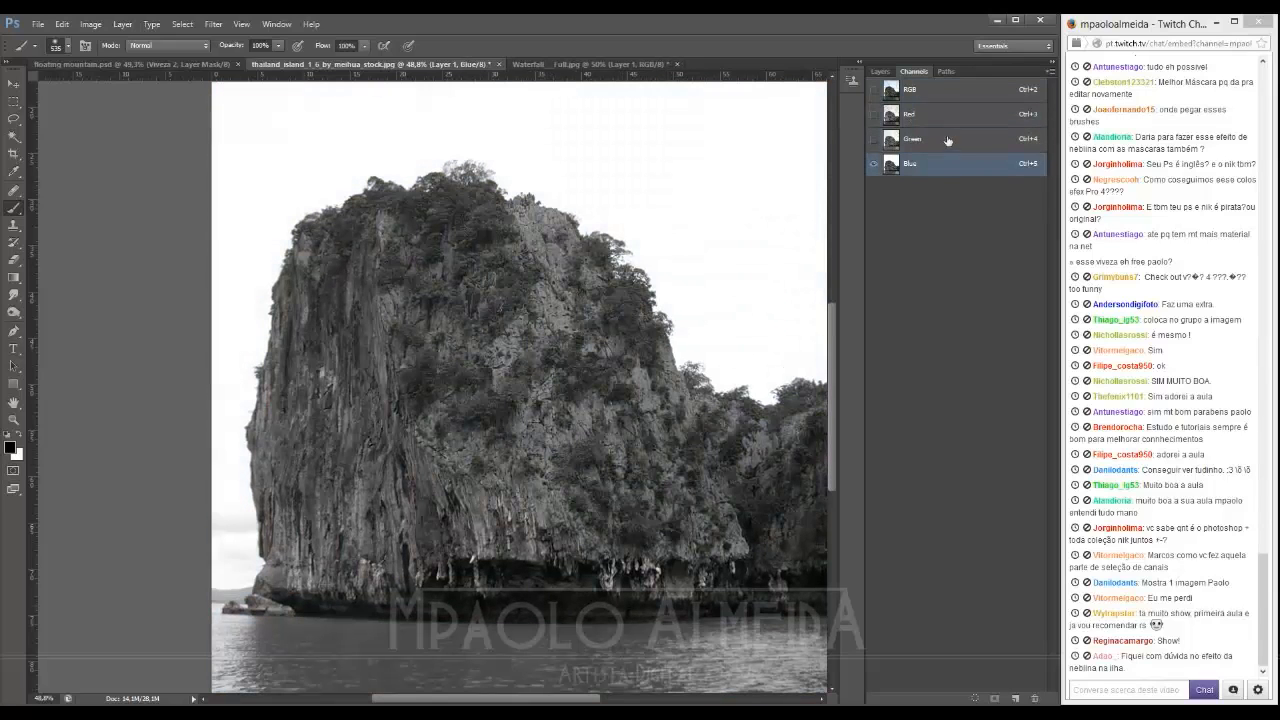
{"action": "left_click", "coordinate": [945, 142]}
{"action": "left_click", "coordinate": [934, 121]}
{"action": "left_click", "coordinate": [928, 92]}
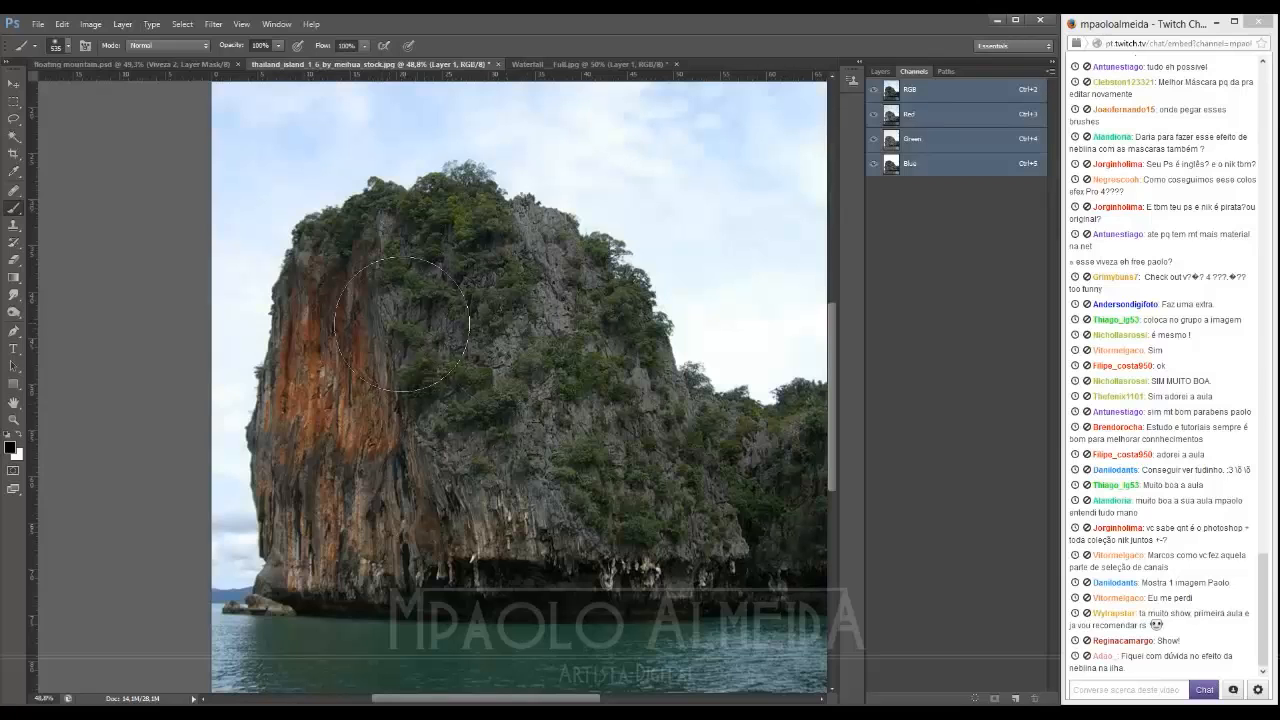
Step: Compare the contrast between rock and sky in the Red and Blue channels
{"action": "left_click", "coordinate": [917, 118]}
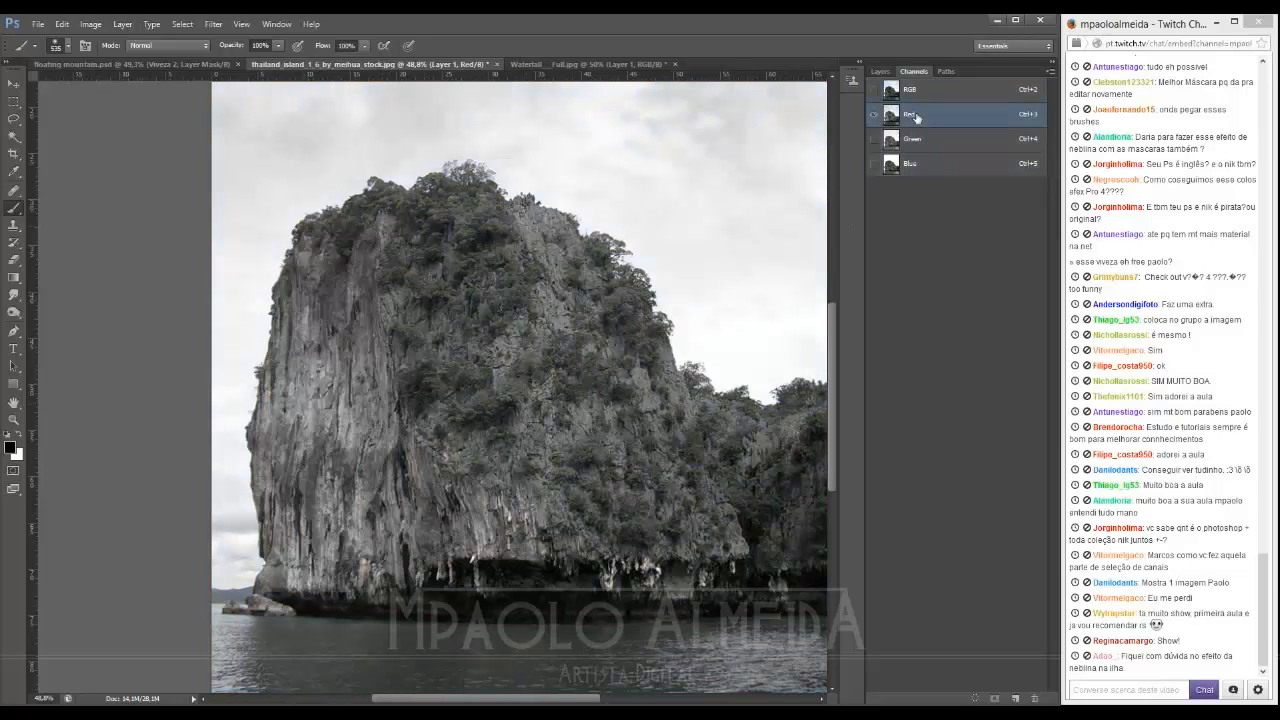
{"action": "left_click", "coordinate": [933, 166]}
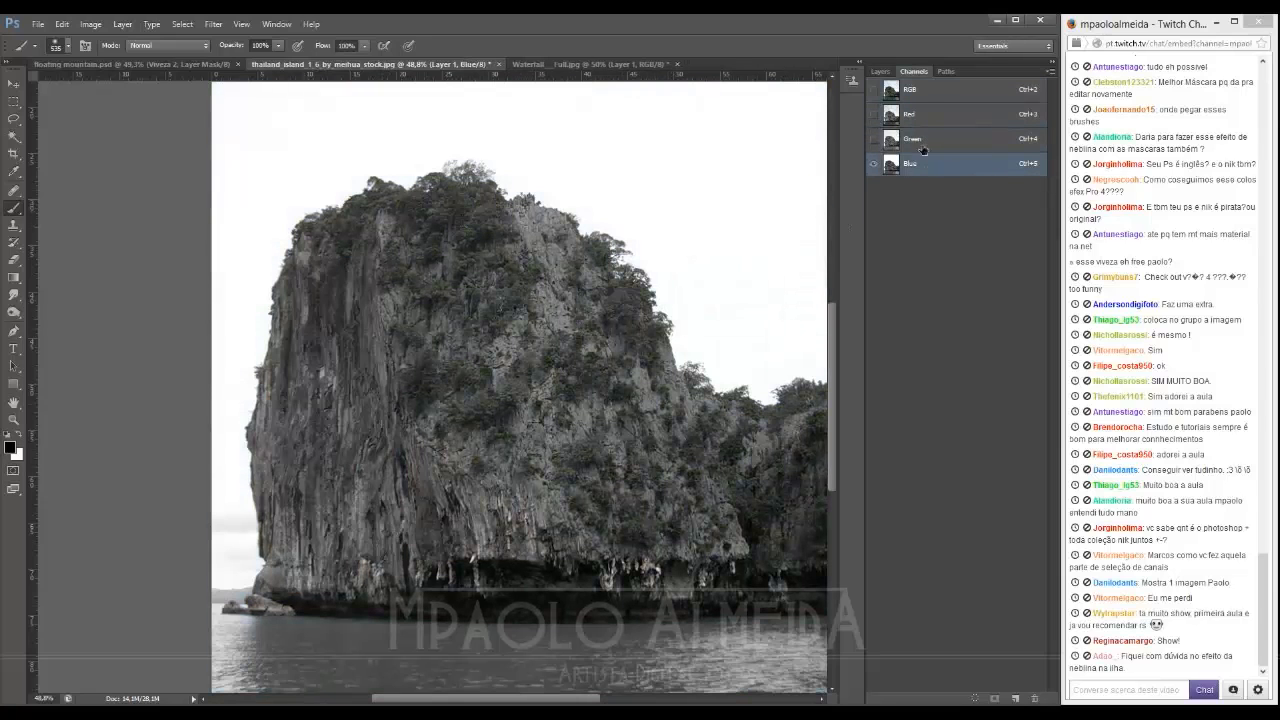
{"action": "left_click", "coordinate": [931, 125]}
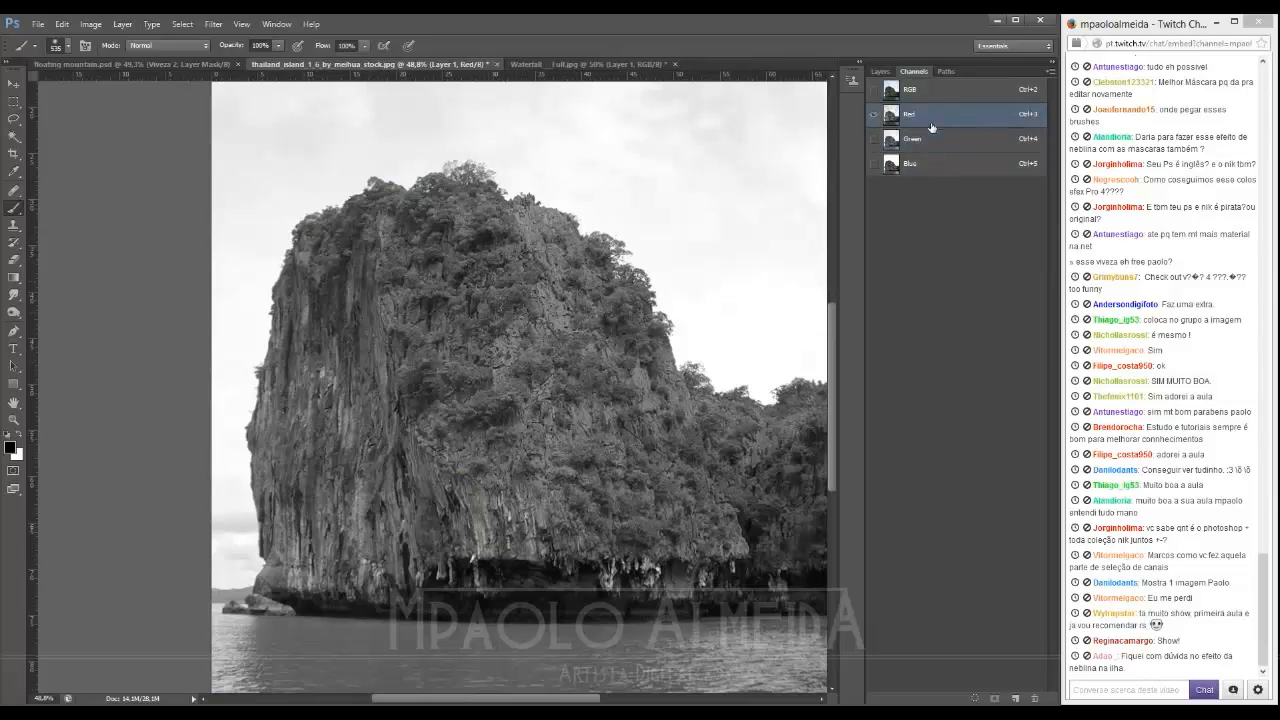
Step: Duplicate the Blue channel as "Blue copy" within the same island document
{"action": "left_click", "coordinate": [928, 165]}
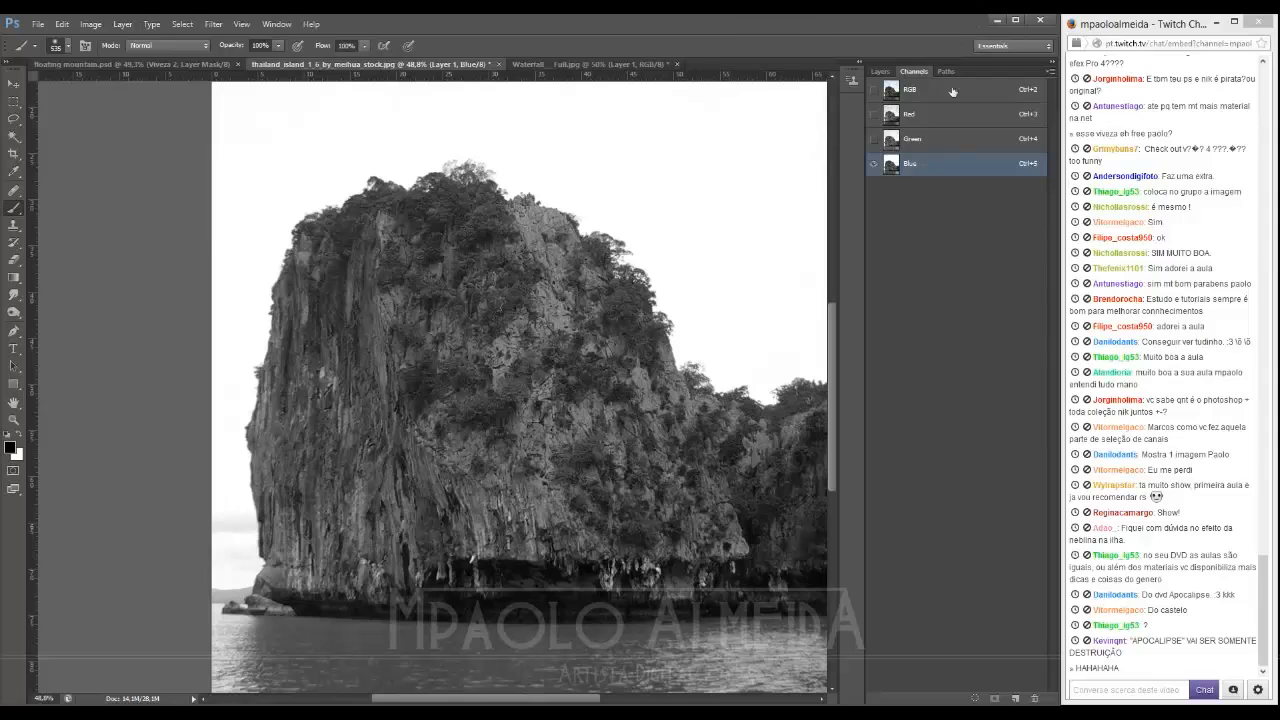
{"action": "right_click", "coordinate": [926, 170]}
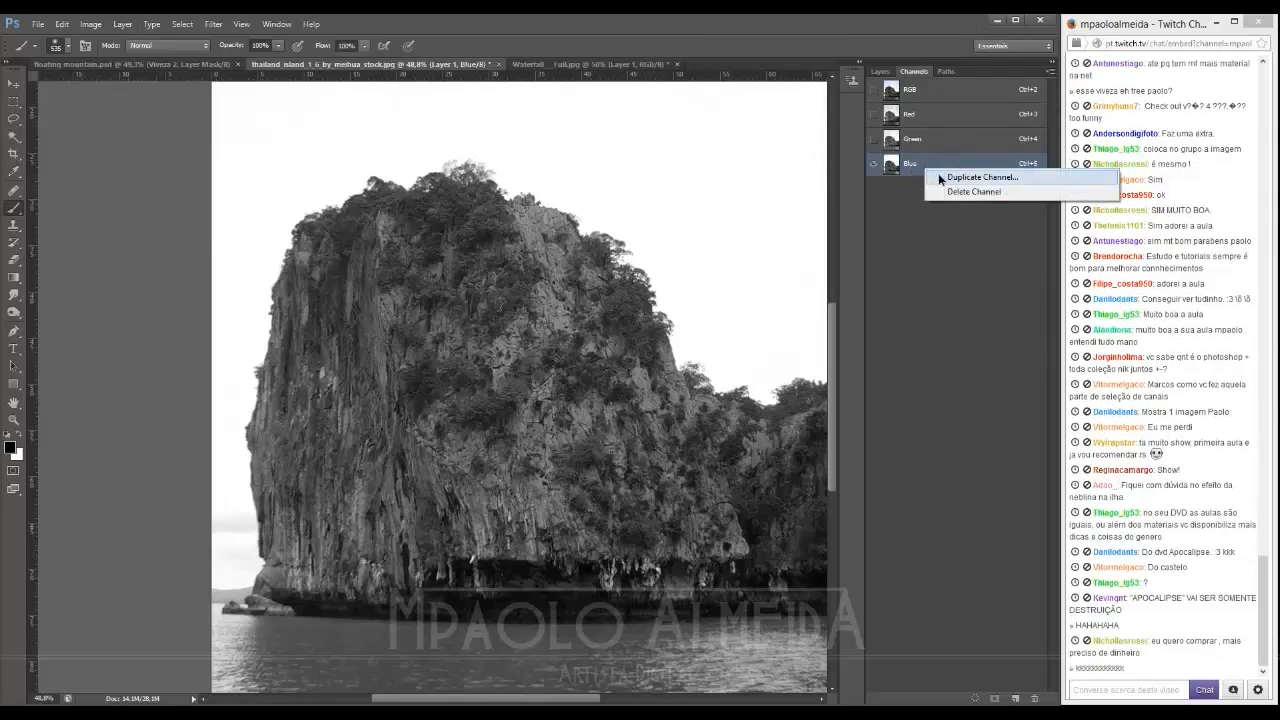
{"action": "left_click", "coordinate": [940, 178]}
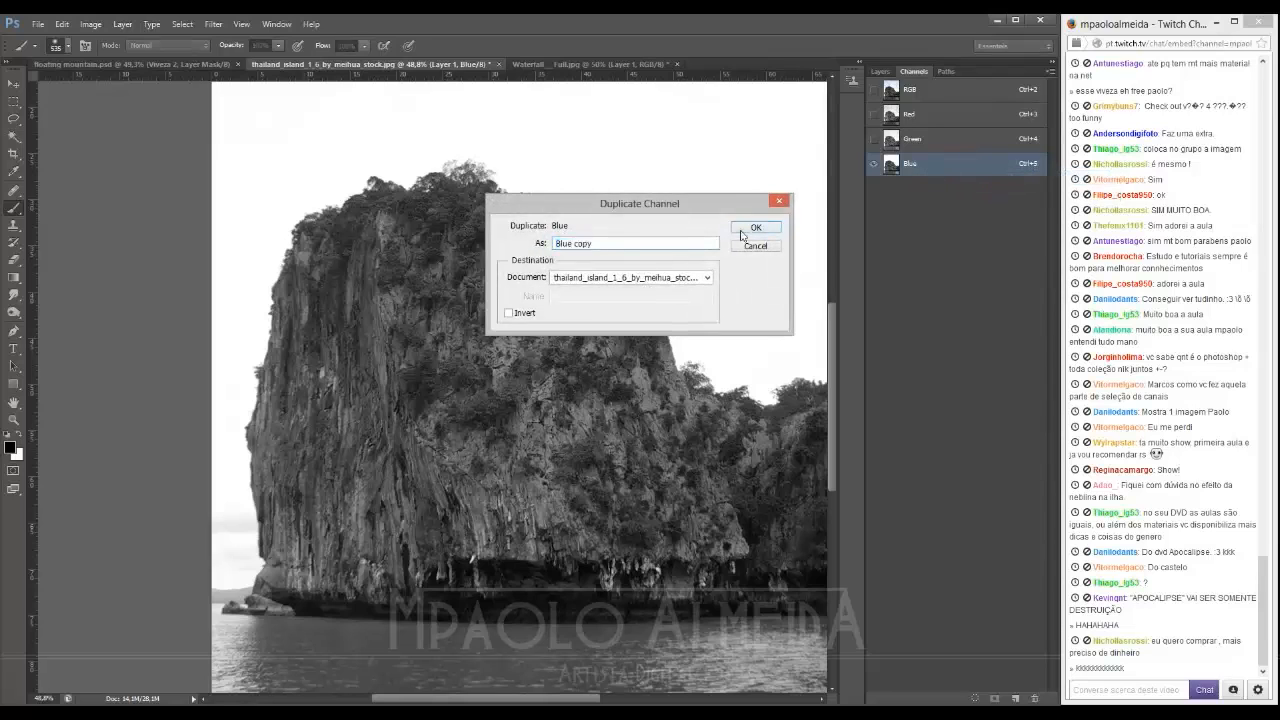
{"action": "left_click", "coordinate": [744, 232]}
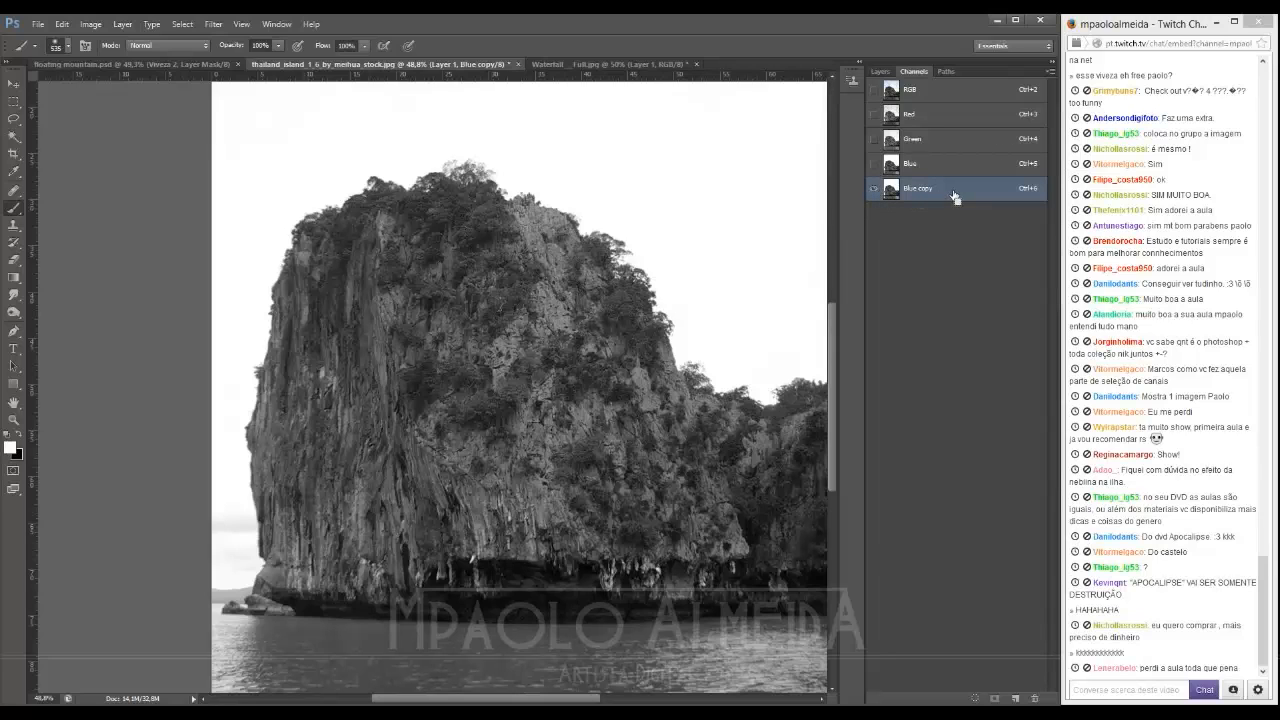
Step: Apply Curves to the Blue copy channel with points at input 113, output 15 and input 169, output 181
{"action": "key", "text": "ctrl+m"}
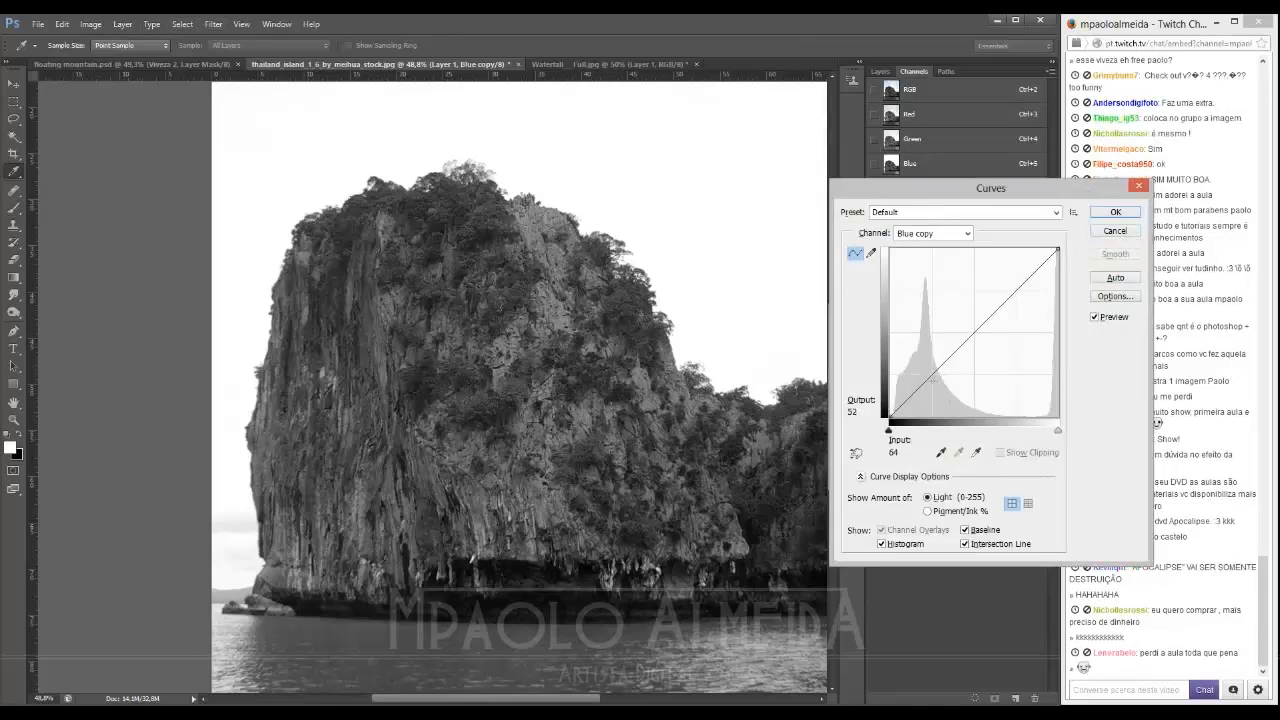
{"action": "left_click_drag", "start_coordinate": [935, 370], "coordinate": [939, 386]}
{"action": "left_click_drag", "start_coordinate": [946, 392], "coordinate": [964, 407]}
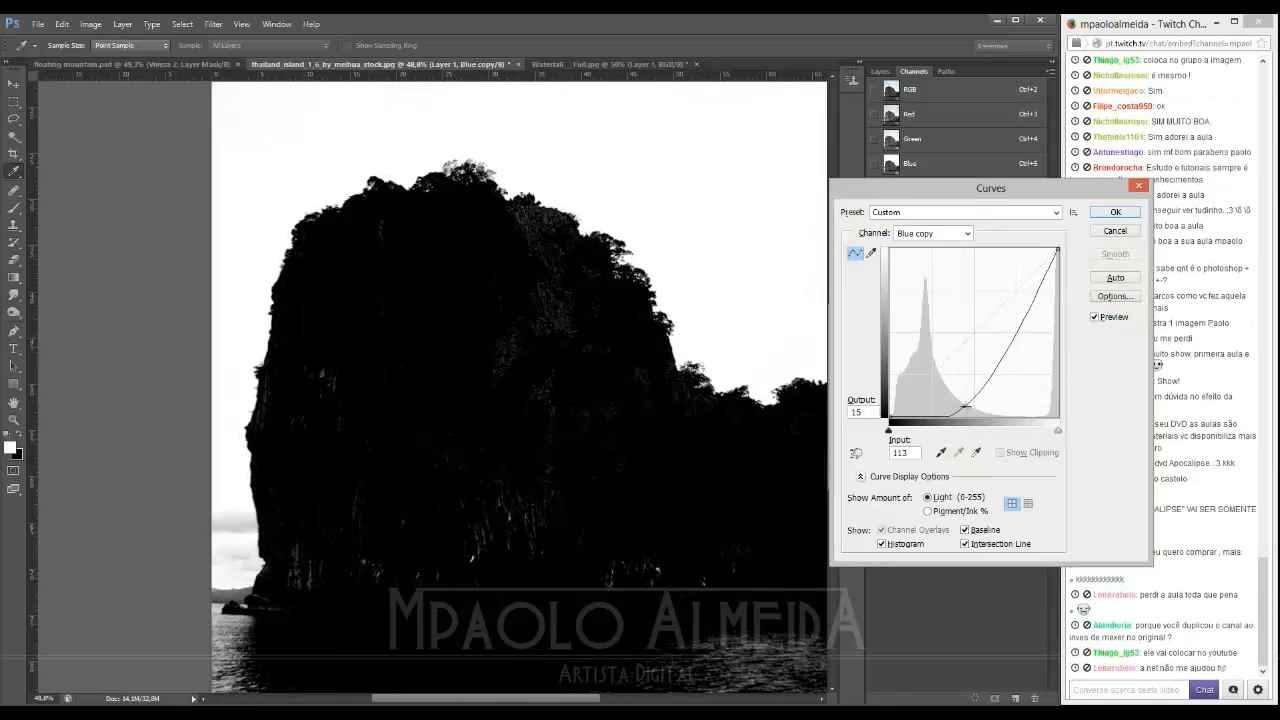
{"action": "left_click_drag", "start_coordinate": [1011, 331], "coordinate": [1001, 296]}
{"action": "left_click", "coordinate": [1100, 214]}
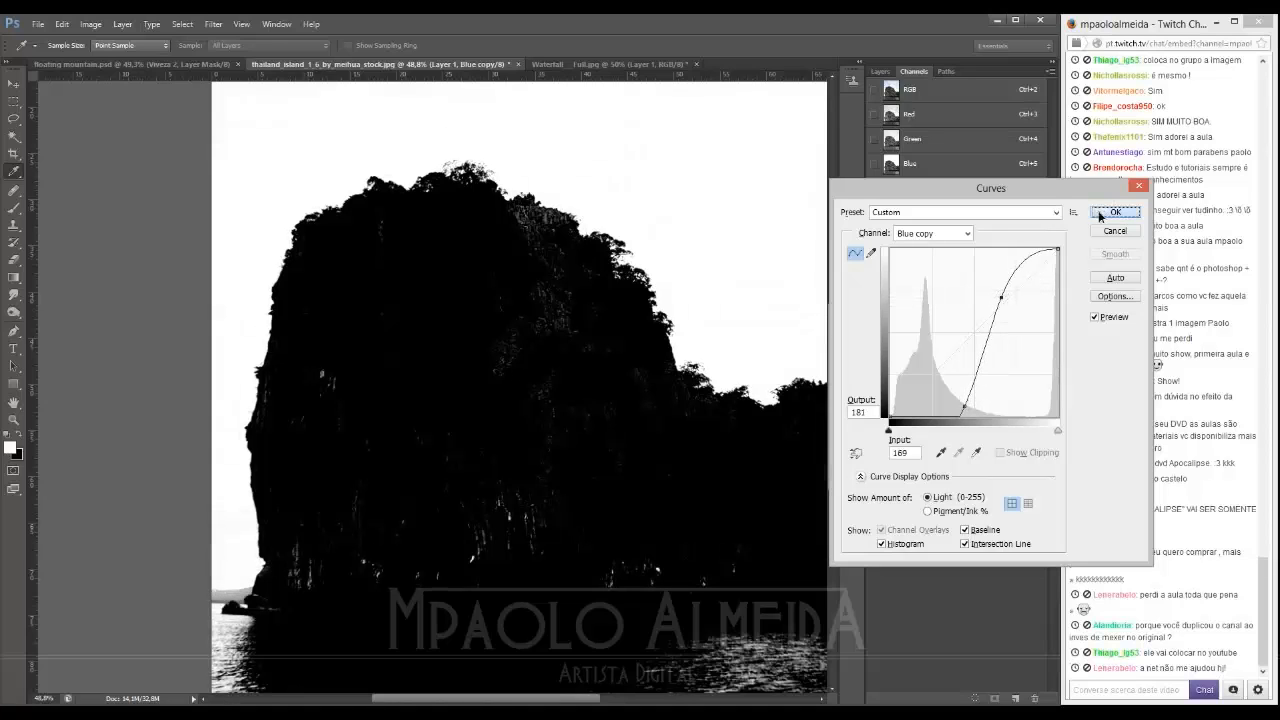
Step: Paint black over the remaining light specks inside the rock on the Blue copy channel
{"action": "key", "text": "b"}
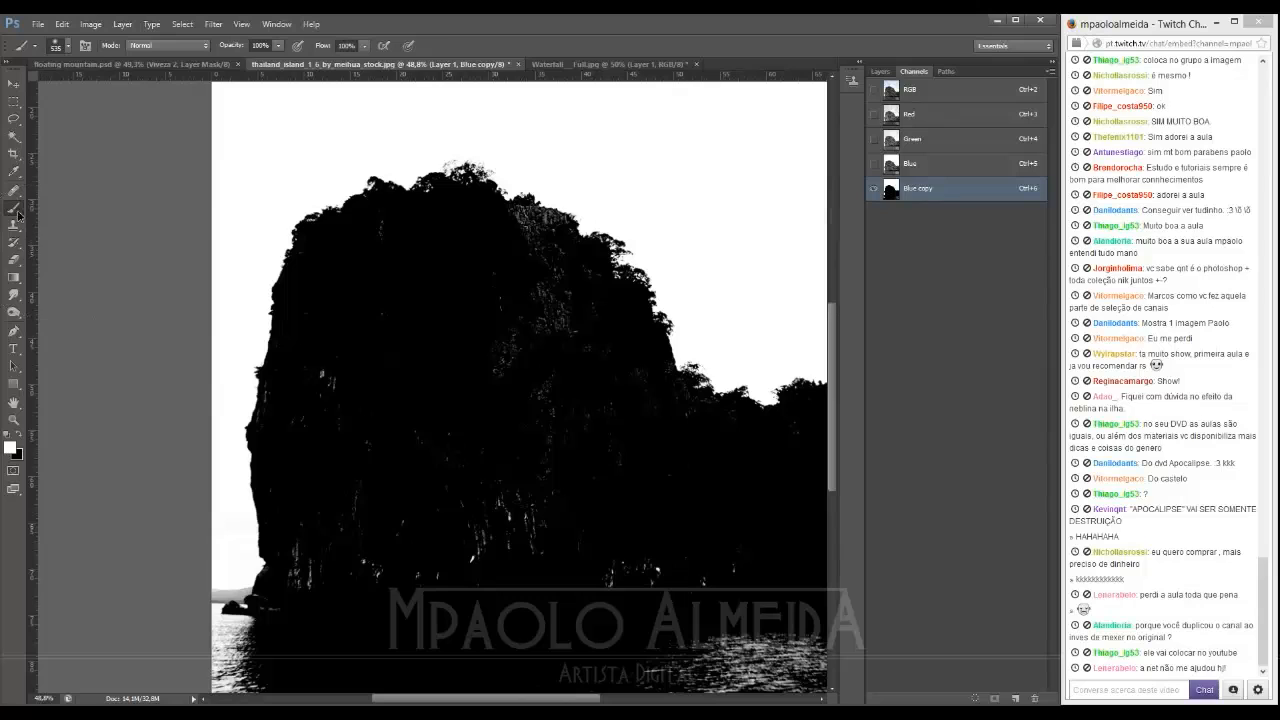
{"action": "key", "text": "x"}
{"action": "left_click_drag", "start_coordinate": [412, 340], "coordinate": [417, 340]}
{"action": "left_click_drag", "start_coordinate": [520, 445], "coordinate": [501, 444]}
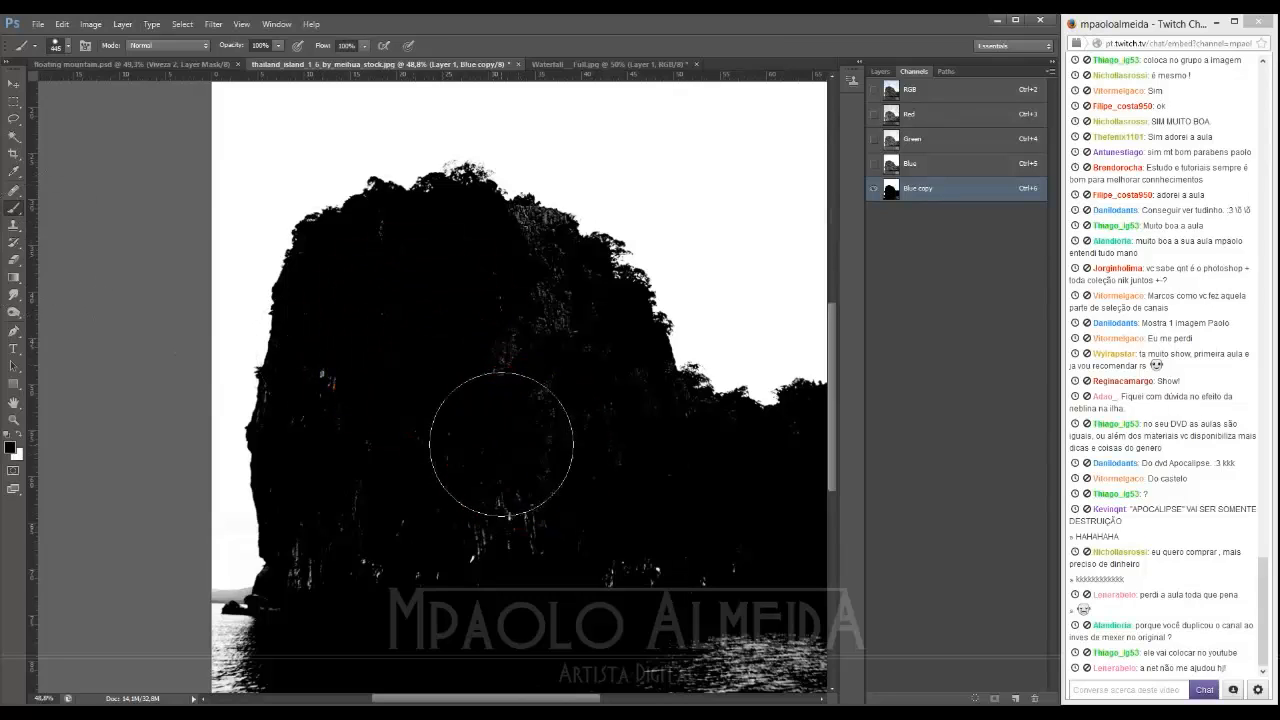
{"action": "mouse_move", "coordinate": [509, 309]}
{"action": "left_mouse_down"}
{"action": "mouse_move", "coordinate": [510, 235]}
{"action": "mouse_move", "coordinate": [547, 241]}
{"action": "mouse_move", "coordinate": [559, 297]}
{"action": "mouse_move", "coordinate": [594, 336]}
{"action": "mouse_move", "coordinate": [583, 293]}
{"action": "mouse_move", "coordinate": [396, 234]}
{"action": "mouse_move", "coordinate": [373, 331]}
{"action": "mouse_move", "coordinate": [312, 456]}
{"action": "mouse_move", "coordinate": [319, 361]}
{"action": "mouse_move", "coordinate": [292, 411]}
{"action": "mouse_move", "coordinate": [303, 557]}
{"action": "mouse_move", "coordinate": [343, 541]}
{"action": "mouse_move", "coordinate": [392, 394]}
{"action": "mouse_move", "coordinate": [439, 488]}
{"action": "mouse_move", "coordinate": [377, 529]}
{"action": "mouse_move", "coordinate": [429, 397]}
{"action": "mouse_move", "coordinate": [401, 559]}
{"action": "mouse_move", "coordinate": [636, 540]}
{"action": "mouse_move", "coordinate": [559, 491]}
{"action": "mouse_move", "coordinate": [608, 461]}
{"action": "mouse_move", "coordinate": [673, 455]}
{"action": "mouse_move", "coordinate": [649, 394]}
{"action": "mouse_move", "coordinate": [740, 444]}
{"action": "mouse_move", "coordinate": [812, 432]}
{"action": "mouse_move", "coordinate": [630, 545]}
{"action": "mouse_move", "coordinate": [763, 549]}
{"action": "mouse_move", "coordinate": [590, 564]}
{"action": "left_mouse_up"}
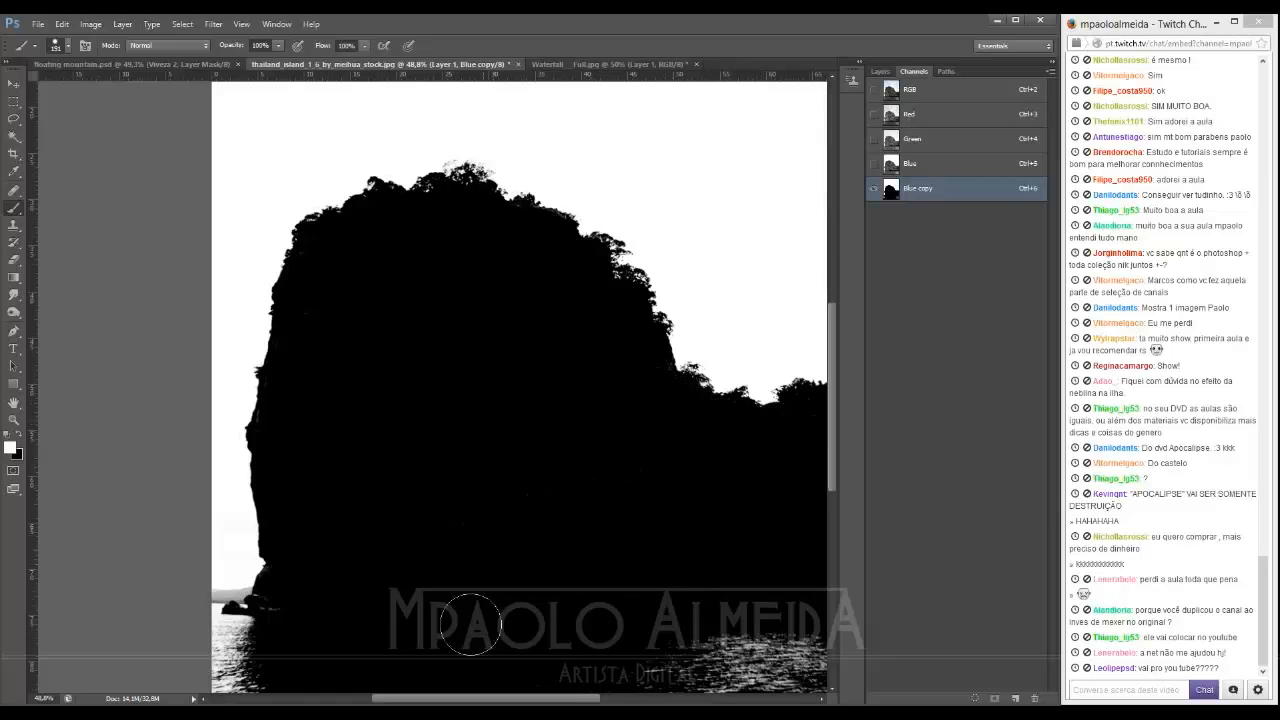
Step: Paint the sea below the rock white on the Blue copy channel, undoing any stray stroke, and check the silhouette
{"action": "key", "text": "x"}
{"action": "mouse_move", "coordinate": [216, 680]}
{"action": "left_mouse_down"}
{"action": "mouse_move", "coordinate": [854, 667]}
{"action": "mouse_move", "coordinate": [486, 692]}
{"action": "mouse_move", "coordinate": [246, 686]}
{"action": "mouse_move", "coordinate": [180, 662]}
{"action": "mouse_move", "coordinate": [247, 645]}
{"action": "mouse_move", "coordinate": [855, 637]}
{"action": "mouse_move", "coordinate": [467, 661]}
{"action": "mouse_move", "coordinate": [366, 653]}
{"action": "mouse_move", "coordinate": [217, 609]}
{"action": "mouse_move", "coordinate": [260, 643]}
{"action": "mouse_move", "coordinate": [622, 644]}
{"action": "mouse_move", "coordinate": [858, 673]}
{"action": "mouse_move", "coordinate": [711, 688]}
{"action": "mouse_move", "coordinate": [218, 683]}
{"action": "mouse_move", "coordinate": [260, 656]}
{"action": "mouse_move", "coordinate": [464, 664]}
{"action": "mouse_move", "coordinate": [695, 646]}
{"action": "left_mouse_up"}
{"action": "key", "text": "ctrl+z"}
{"action": "scroll", "coordinate": [226, 686], "scroll_direction": "down", "scroll_amount": 2}
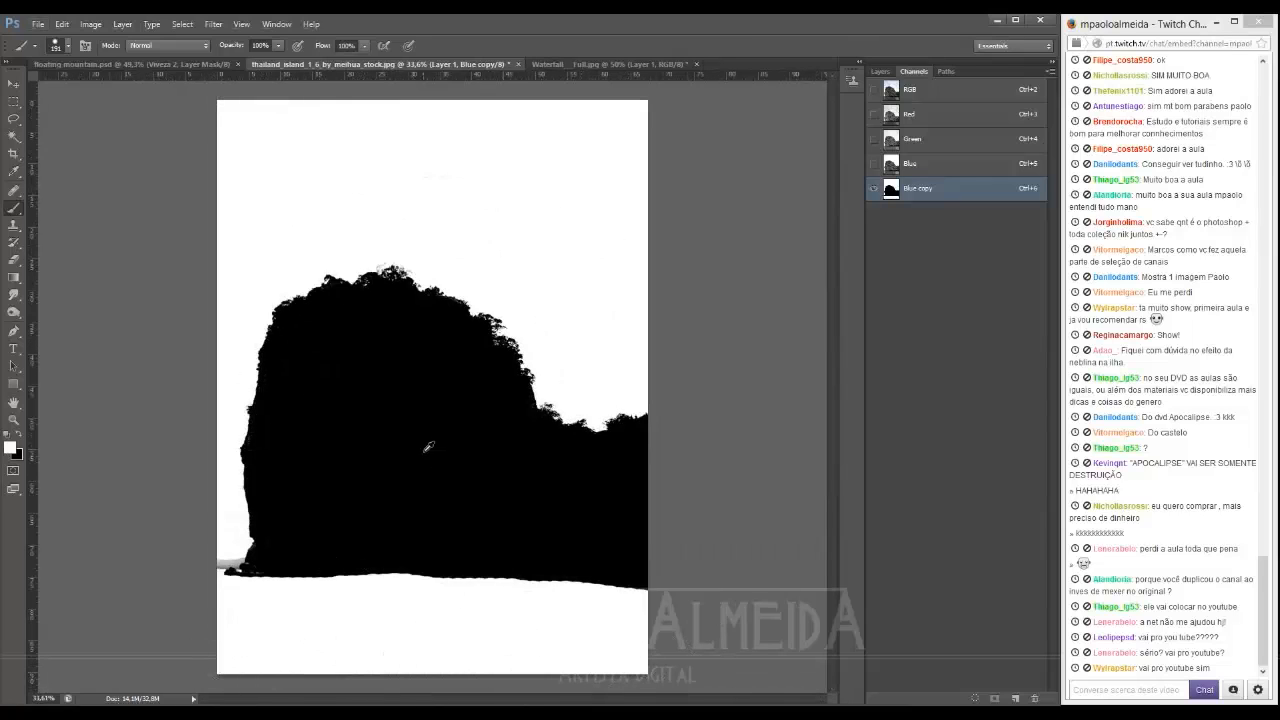
{"action": "scroll", "coordinate": [425, 447], "scroll_direction": "up", "scroll_amount": 3}
{"action": "scroll", "coordinate": [465, 423], "scroll_direction": "up", "scroll_amount": 1}
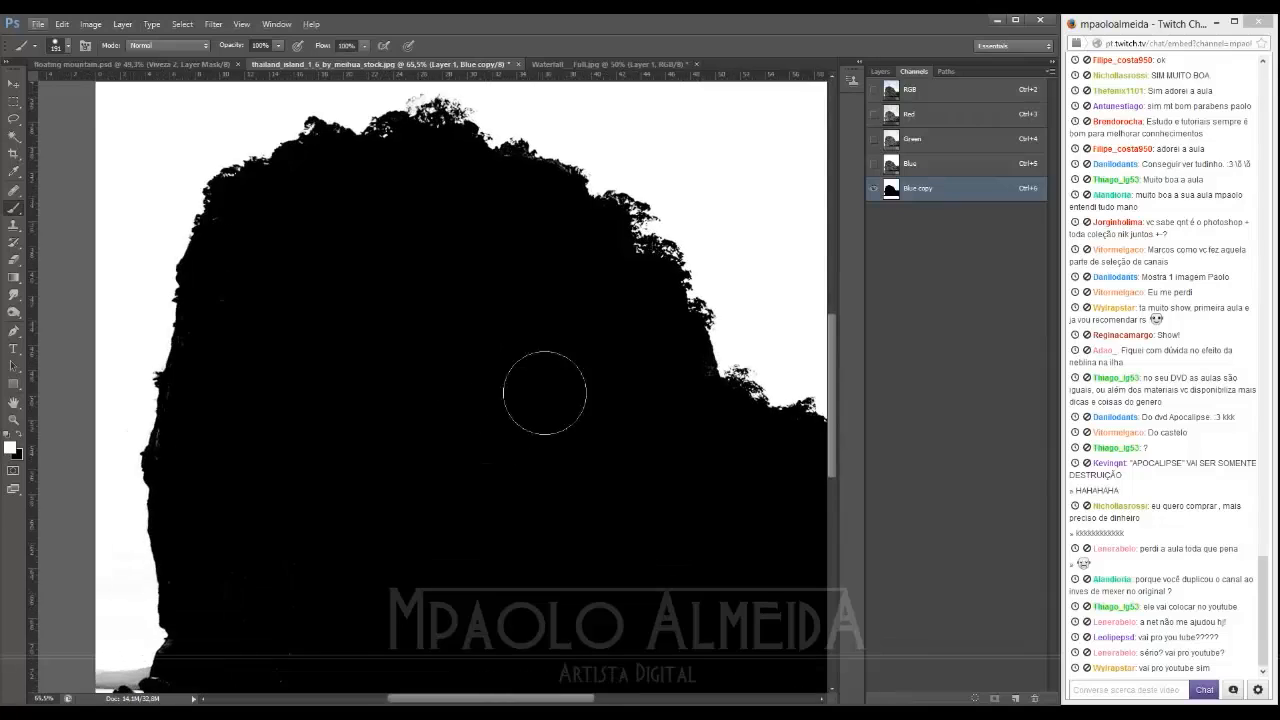
{"action": "scroll", "coordinate": [544, 393], "scroll_direction": "down", "scroll_amount": 2}
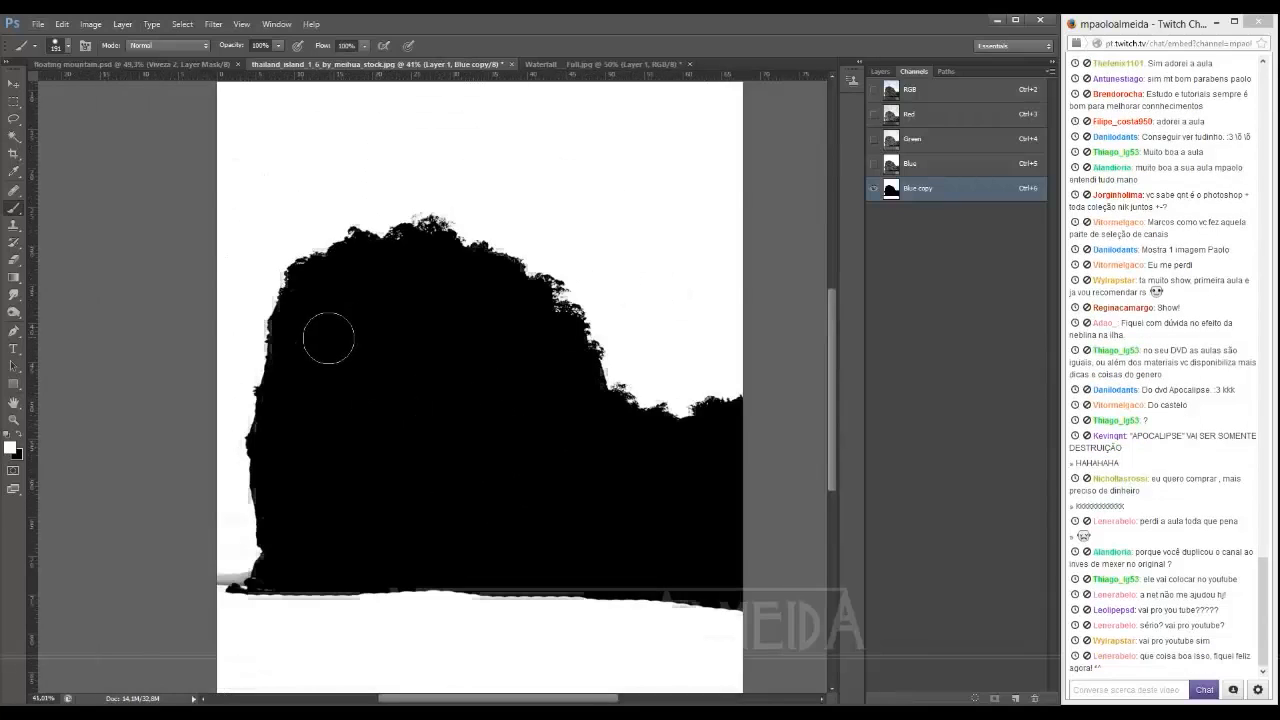
Step: Load the black rock area of the Blue copy channel as a selection and return to the RGB composite
{"action": "key", "text": "x"}
{"action": "left_click", "coordinate": [891, 193], "text": "ctrl"}
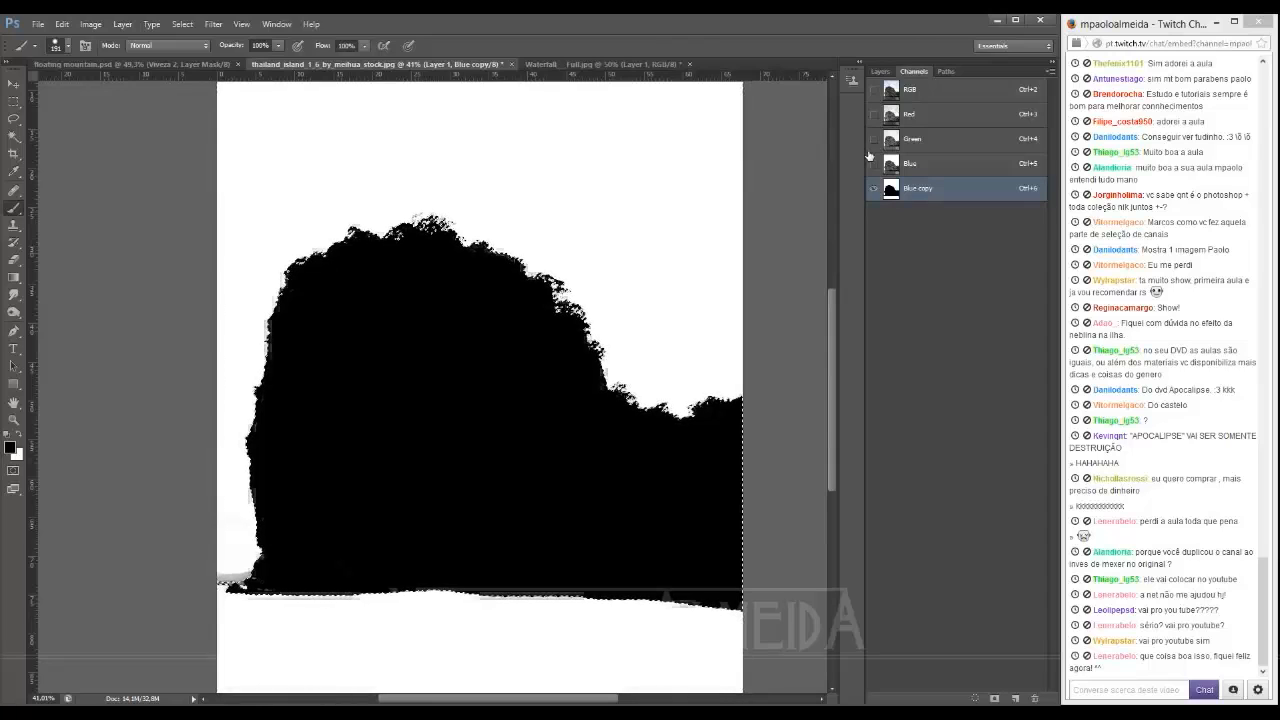
{"action": "left_click", "coordinate": [941, 98]}
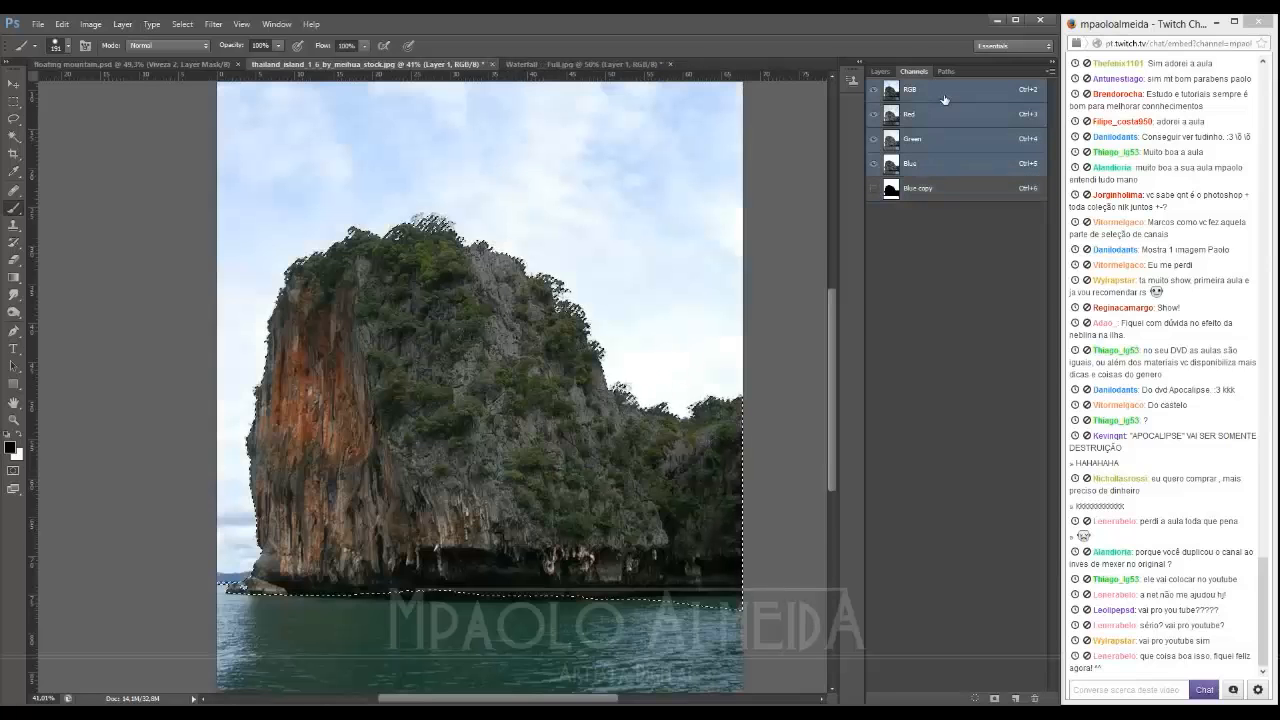
Step: Copy the selected rock to a new layer and hide Layer 1 and Background
{"action": "left_click", "coordinate": [880, 71]}
{"action": "key", "text": "v"}
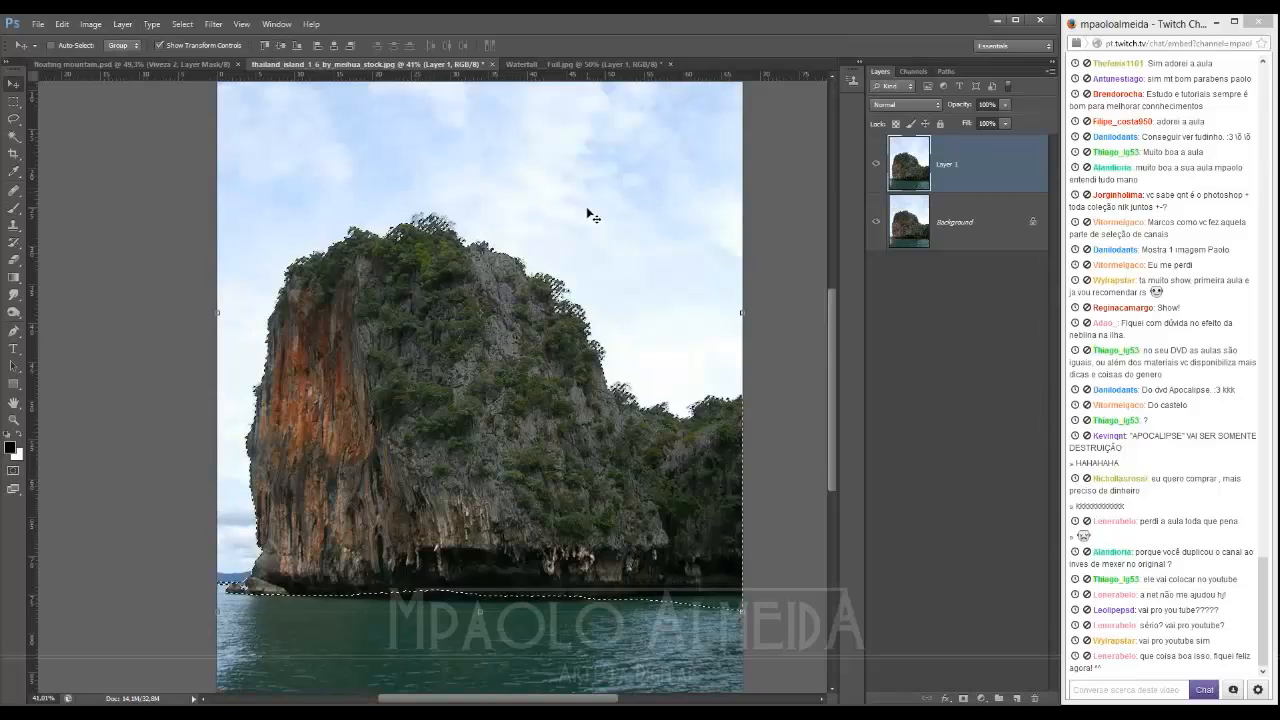
{"action": "key", "text": "ctrl+j"}
{"action": "left_click_drag", "start_coordinate": [876, 222], "coordinate": [876, 280]}
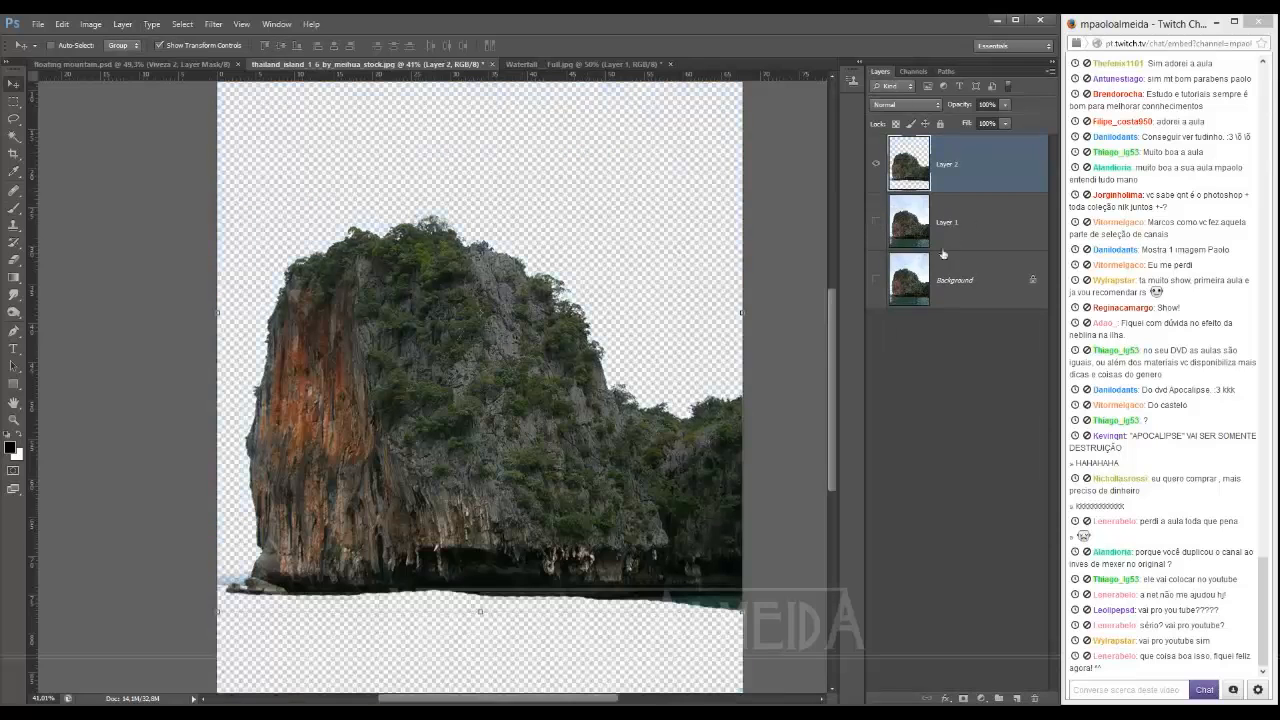
Step: Add an empty layer beneath the cut-out rock and fill it with light blue #acf4f5
{"action": "left_click", "coordinate": [965, 220]}
{"action": "left_click", "coordinate": [1016, 698]}
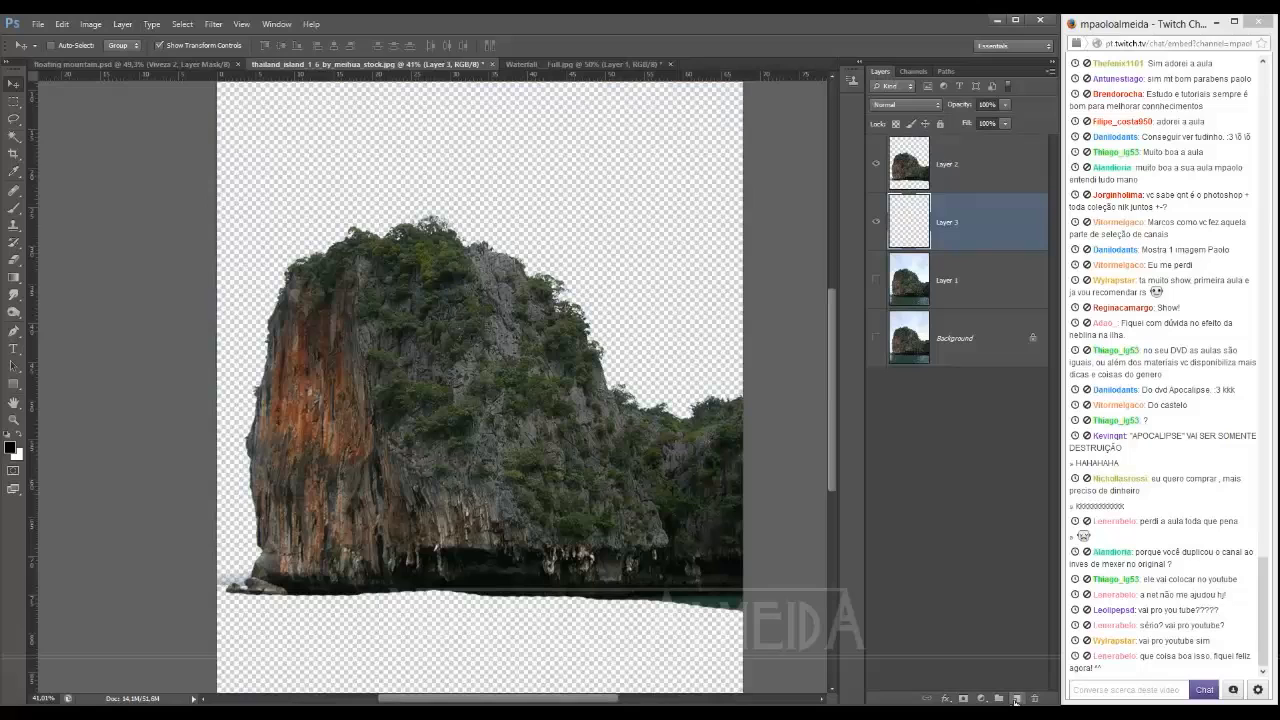
{"action": "left_click", "coordinate": [11, 448]}
{"action": "left_click_drag", "start_coordinate": [713, 227], "coordinate": [707, 155]}
{"action": "left_click_drag", "start_coordinate": [843, 222], "coordinate": [843, 233]}
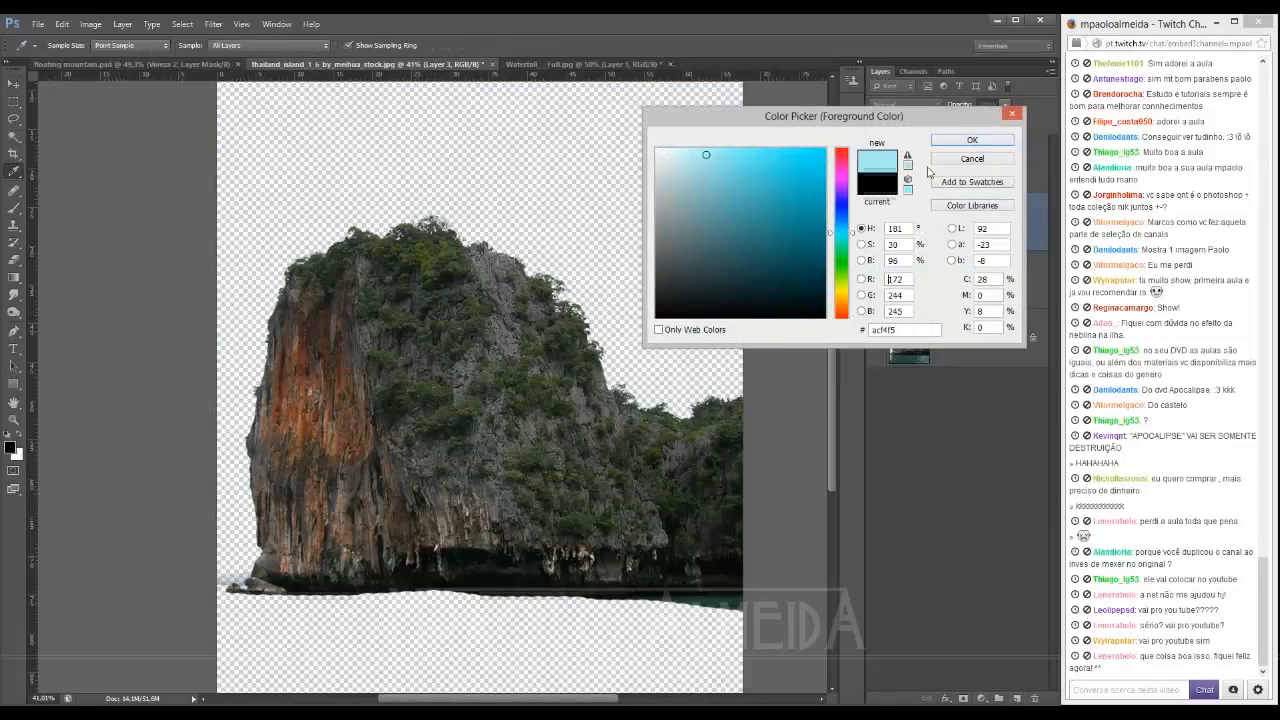
{"action": "left_click", "coordinate": [941, 141]}
{"action": "key", "text": "alt+BackSpace"}
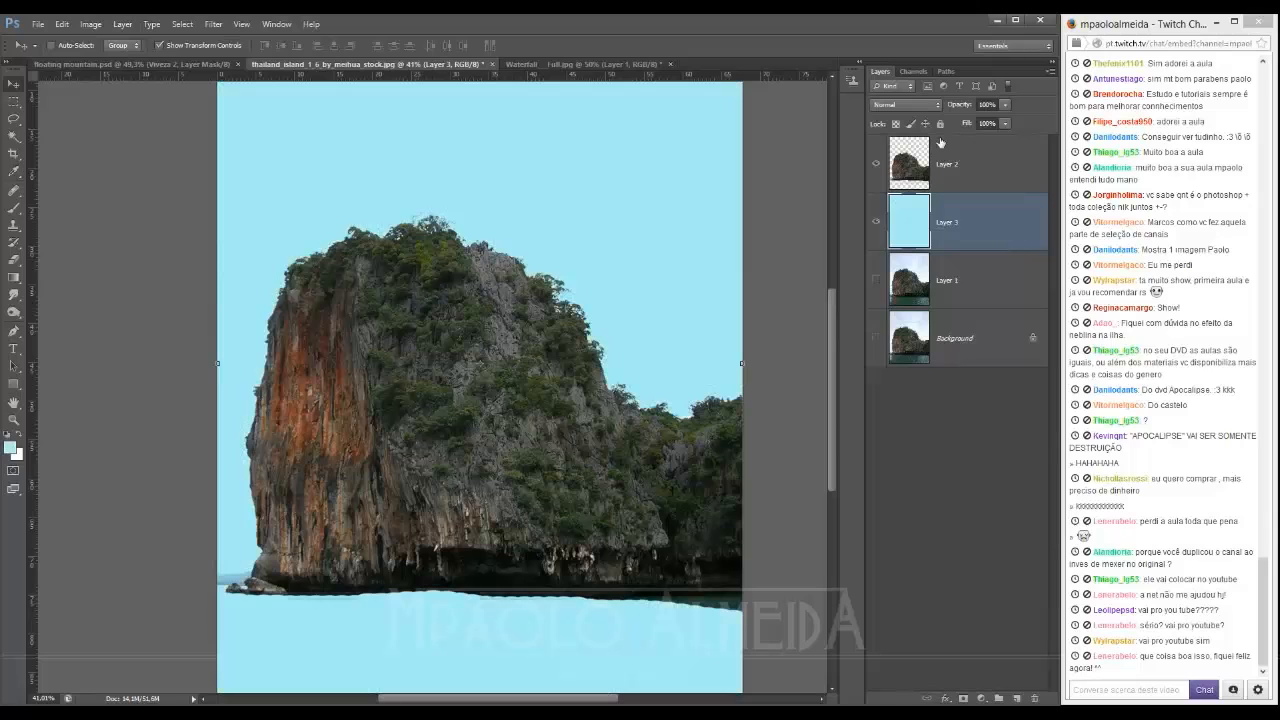
Step: Toggle the light blue layer's visibility to compare the cut-out rock against the original photo
{"action": "left_click", "coordinate": [960, 172]}
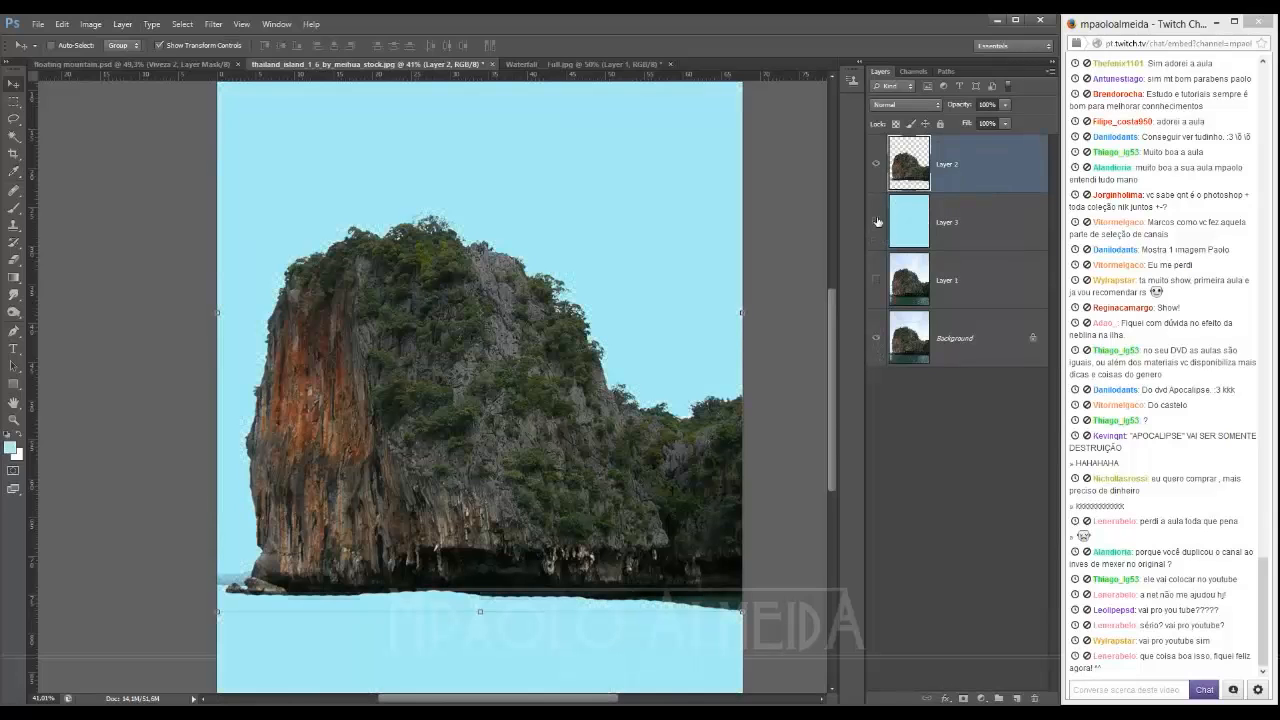
{"action": "left_click", "coordinate": [877, 222]}
{"action": "left_click", "coordinate": [877, 222]}
{"action": "left_click", "coordinate": [877, 222]}
{"action": "left_click", "coordinate": [877, 222]}
{"action": "left_click", "coordinate": [877, 222]}
{"action": "left_click", "coordinate": [877, 222]}
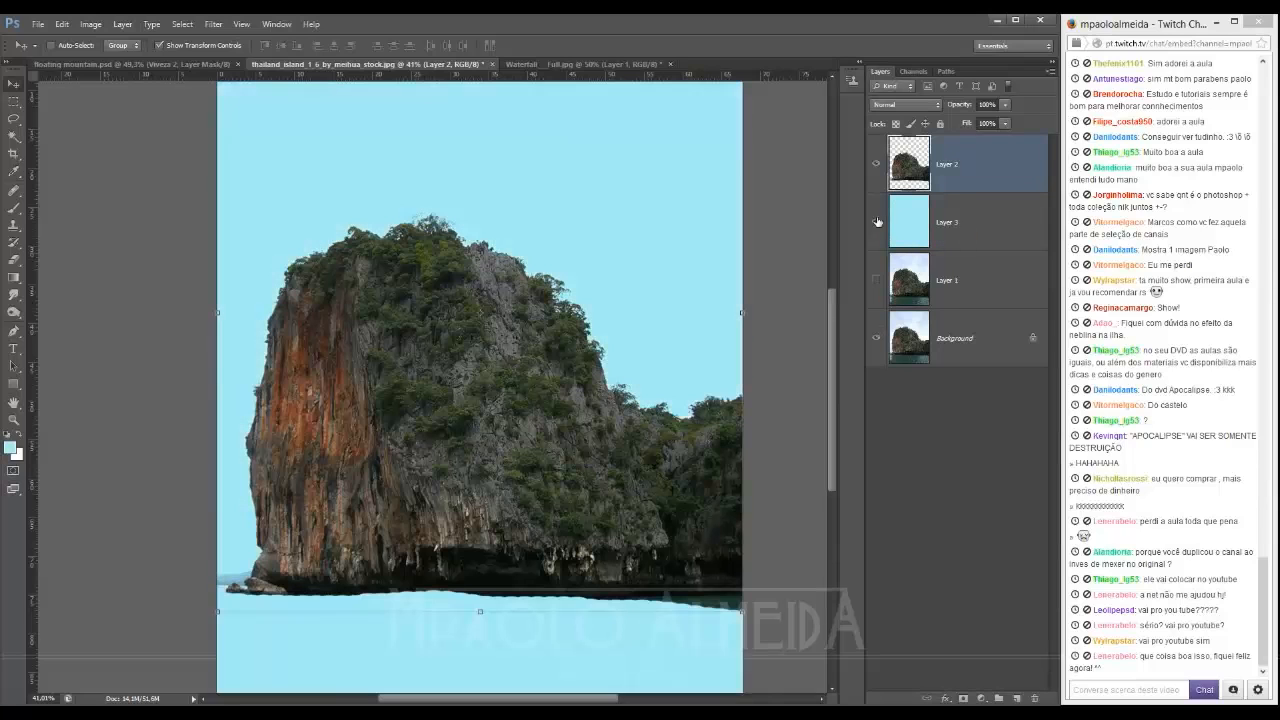
Step: Switch to the Waterfall__Full.jpg document and delete its existing Blue copy channel
{"action": "left_click", "coordinate": [562, 64]}
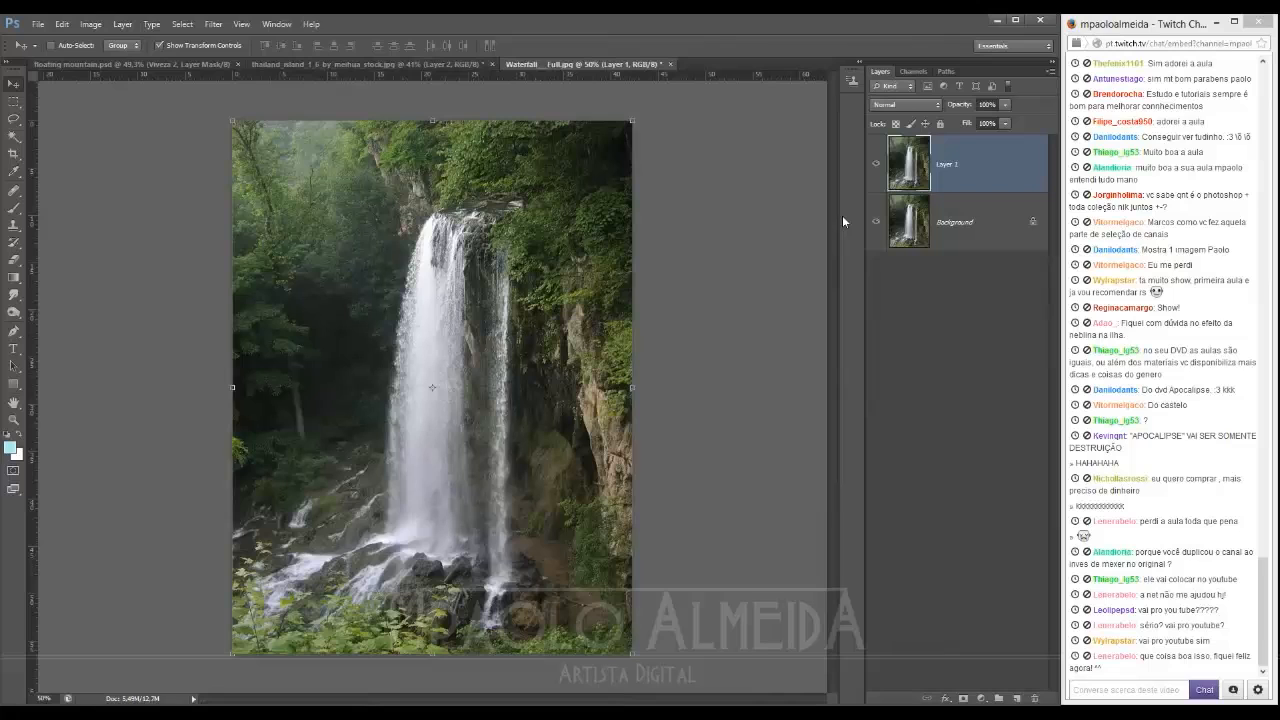
{"action": "left_click", "coordinate": [913, 72]}
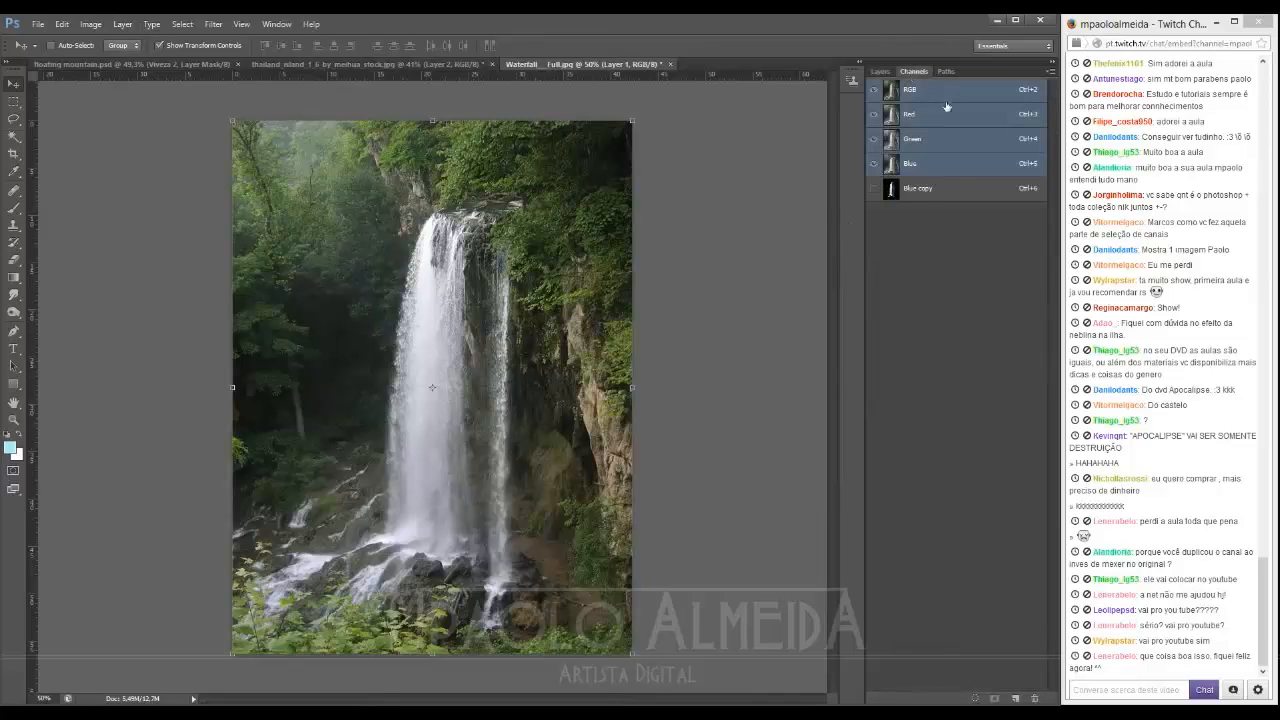
{"action": "left_click", "coordinate": [930, 186]}
{"action": "right_click", "coordinate": [930, 186]}
{"action": "left_click", "coordinate": [928, 207]}
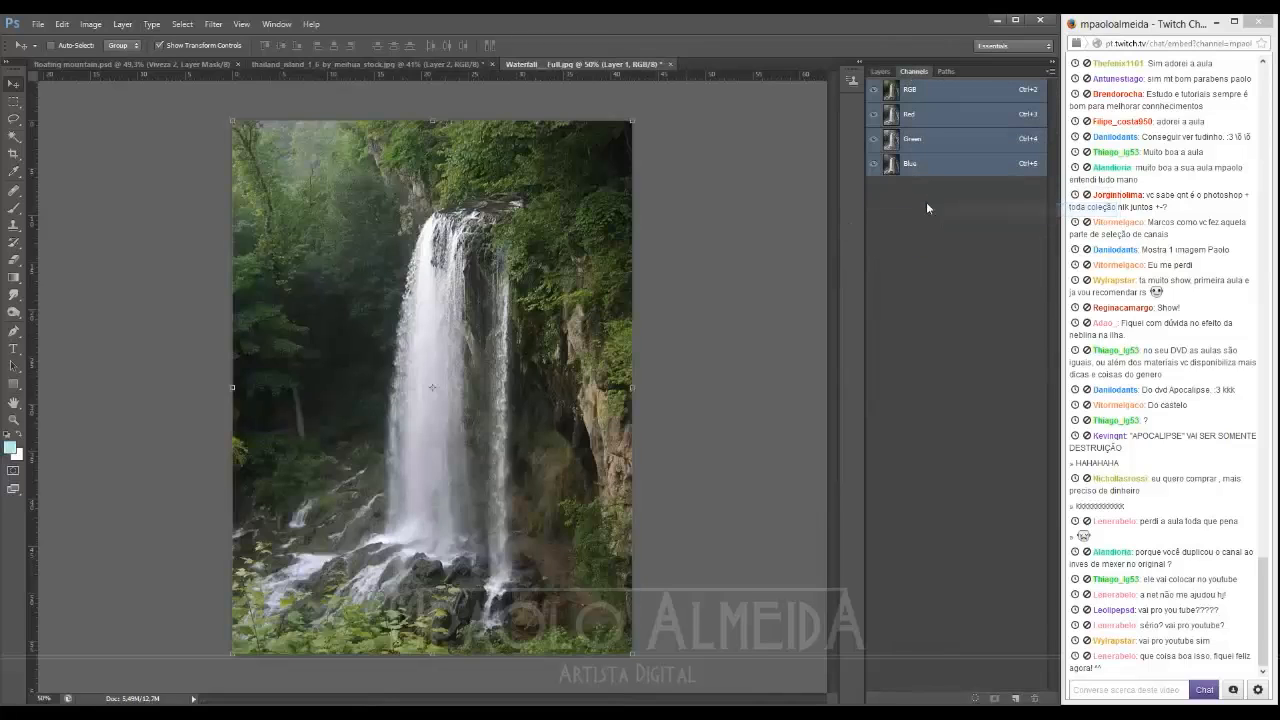
Step: Compare the waterfall's Red, Green and Blue channels and duplicate Blue as "Blue copy", showing only the copy
{"action": "left_click", "coordinate": [926, 140]}
{"action": "left_click", "coordinate": [928, 118]}
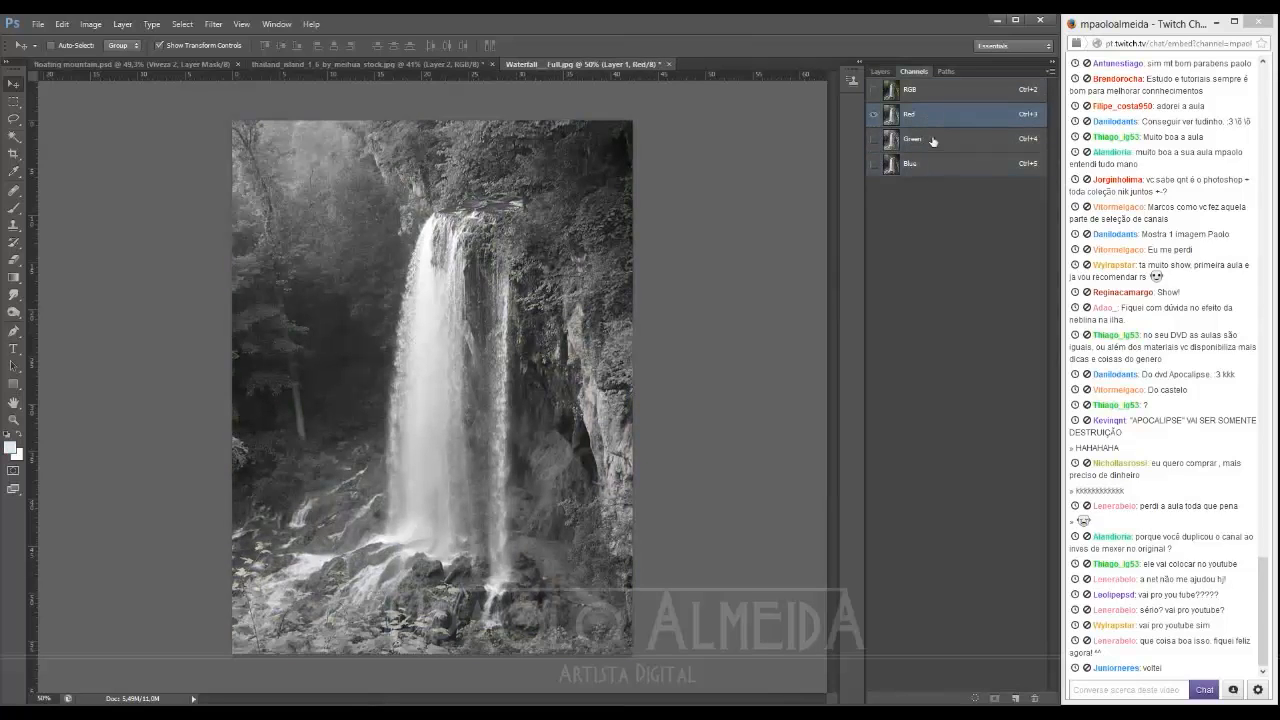
{"action": "left_click", "coordinate": [932, 140]}
{"action": "left_click", "coordinate": [930, 165]}
{"action": "right_click", "coordinate": [926, 172]}
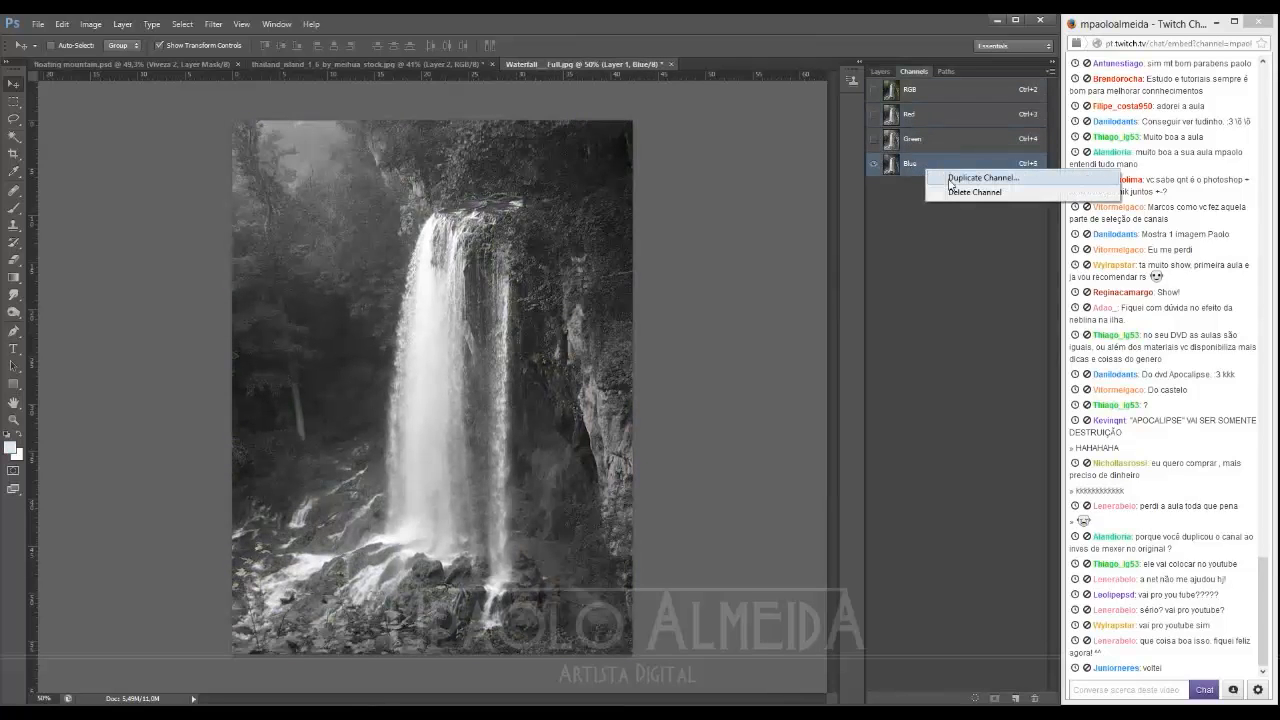
{"action": "left_click", "coordinate": [975, 178]}
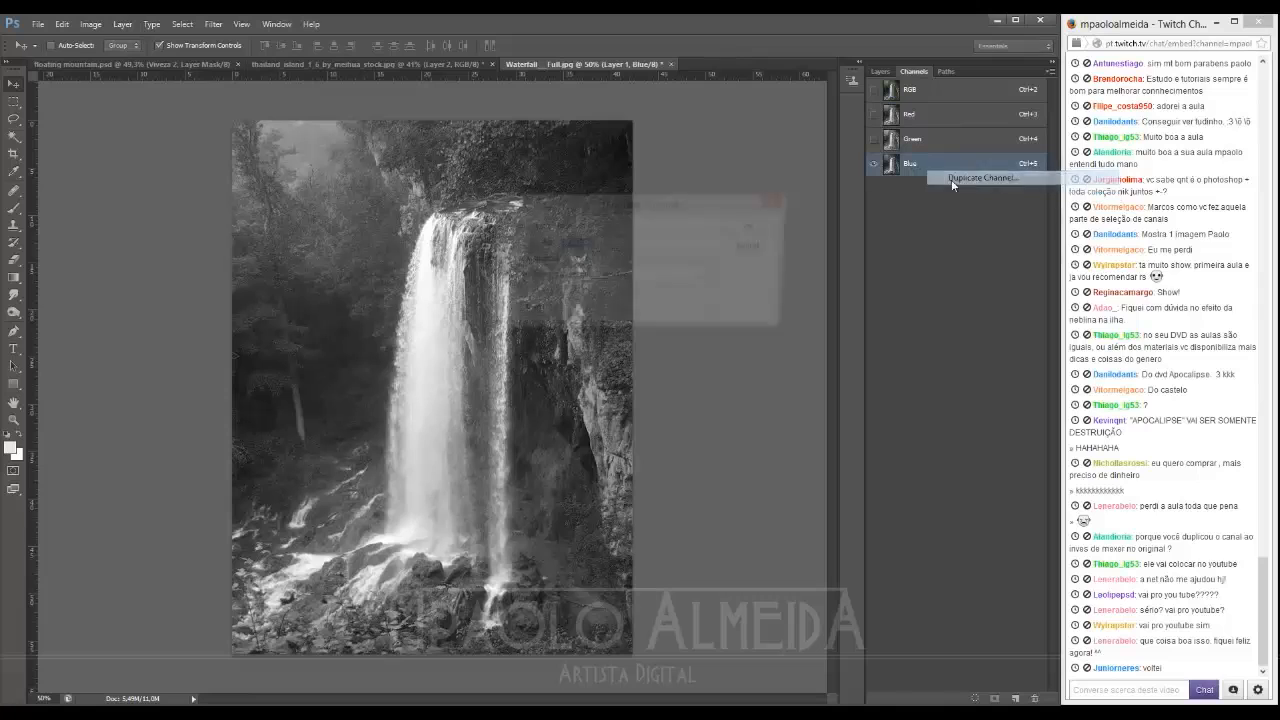
{"action": "left_click", "coordinate": [768, 226]}
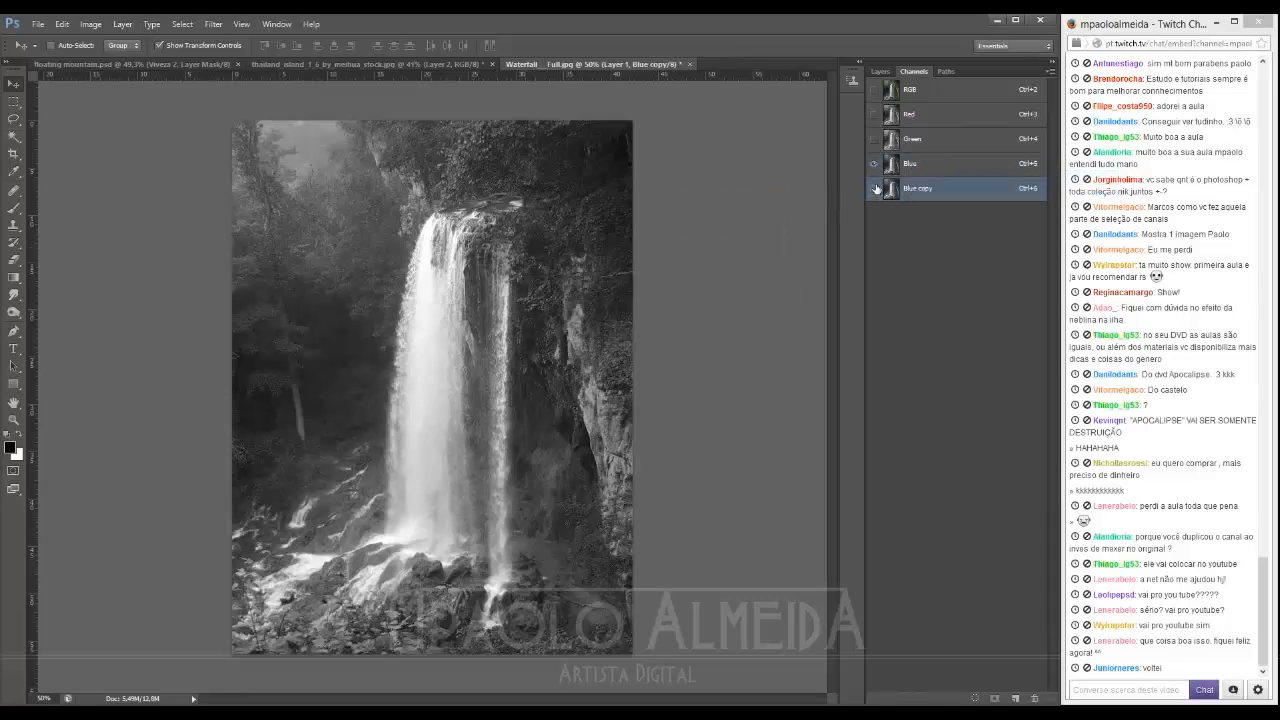
{"action": "left_click", "coordinate": [874, 190]}
{"action": "left_click", "coordinate": [874, 169]}
Step: Apply Curves to the waterfall's Blue copy channel with points at input 124, output 19 and input 184, output 163
{"action": "key", "text": "ctrl+m"}
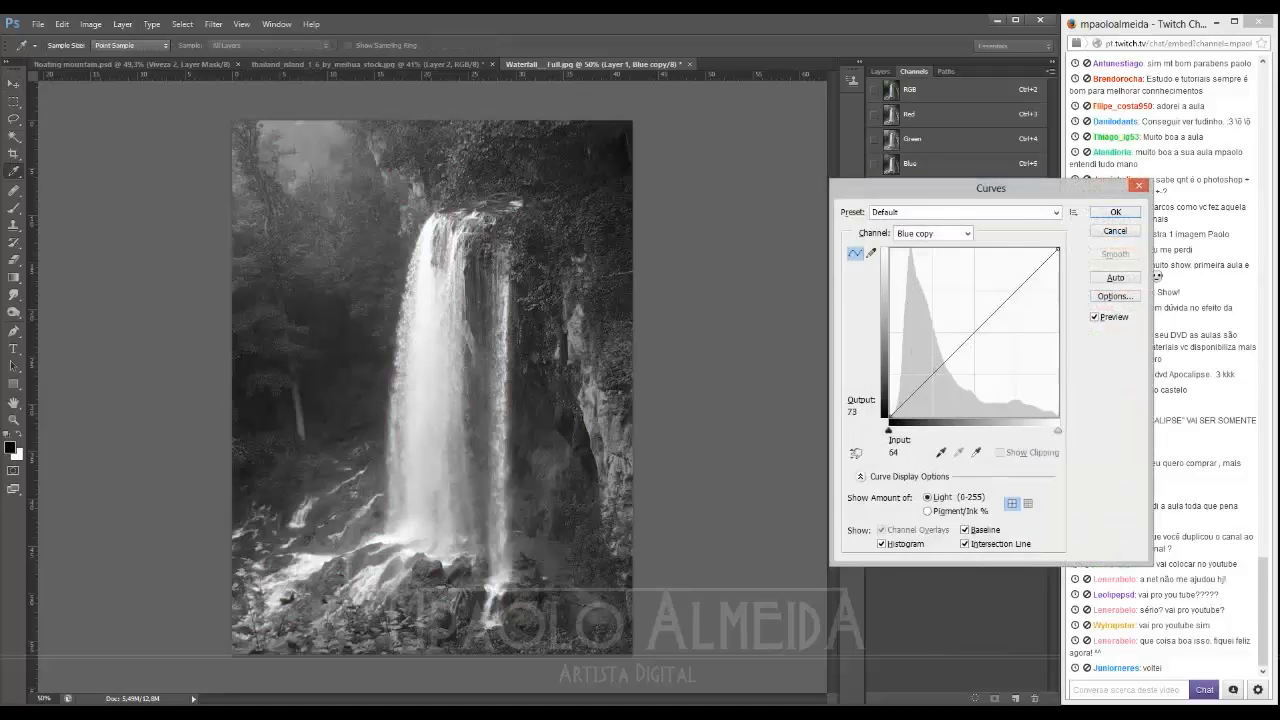
{"action": "left_click_drag", "start_coordinate": [931, 368], "coordinate": [972, 404]}
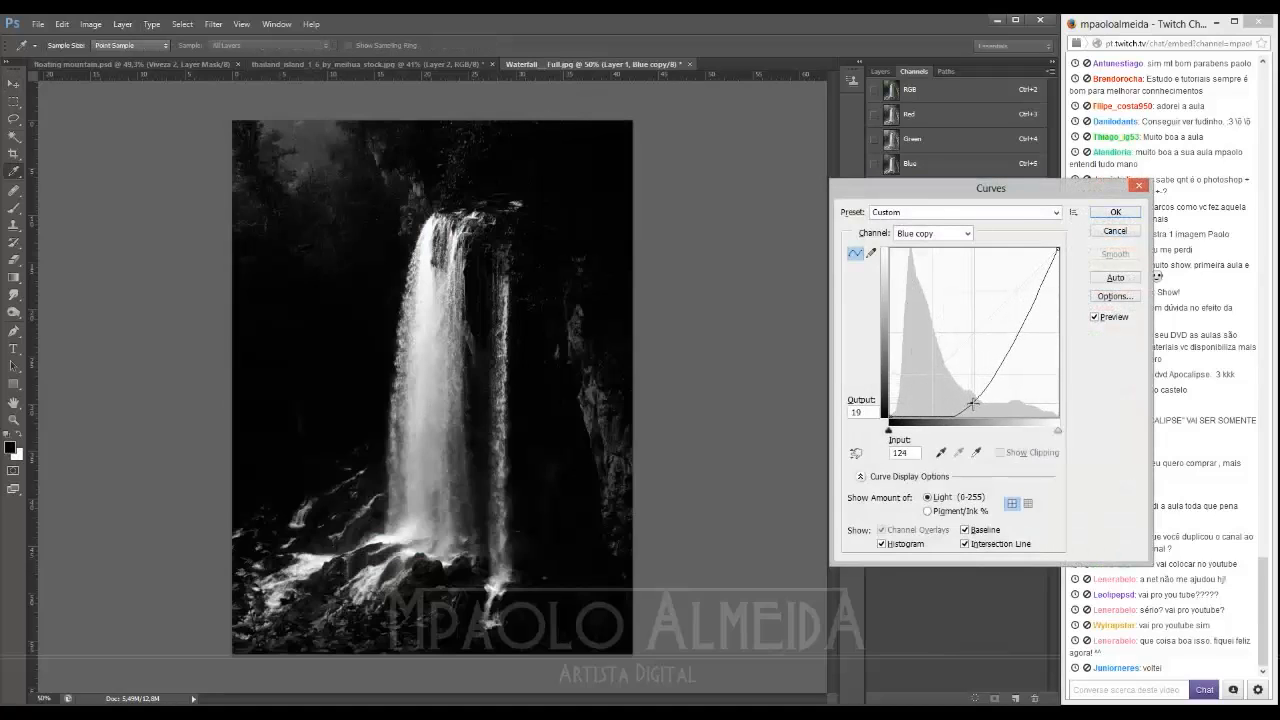
{"action": "left_click_drag", "start_coordinate": [1011, 345], "coordinate": [1011, 308]}
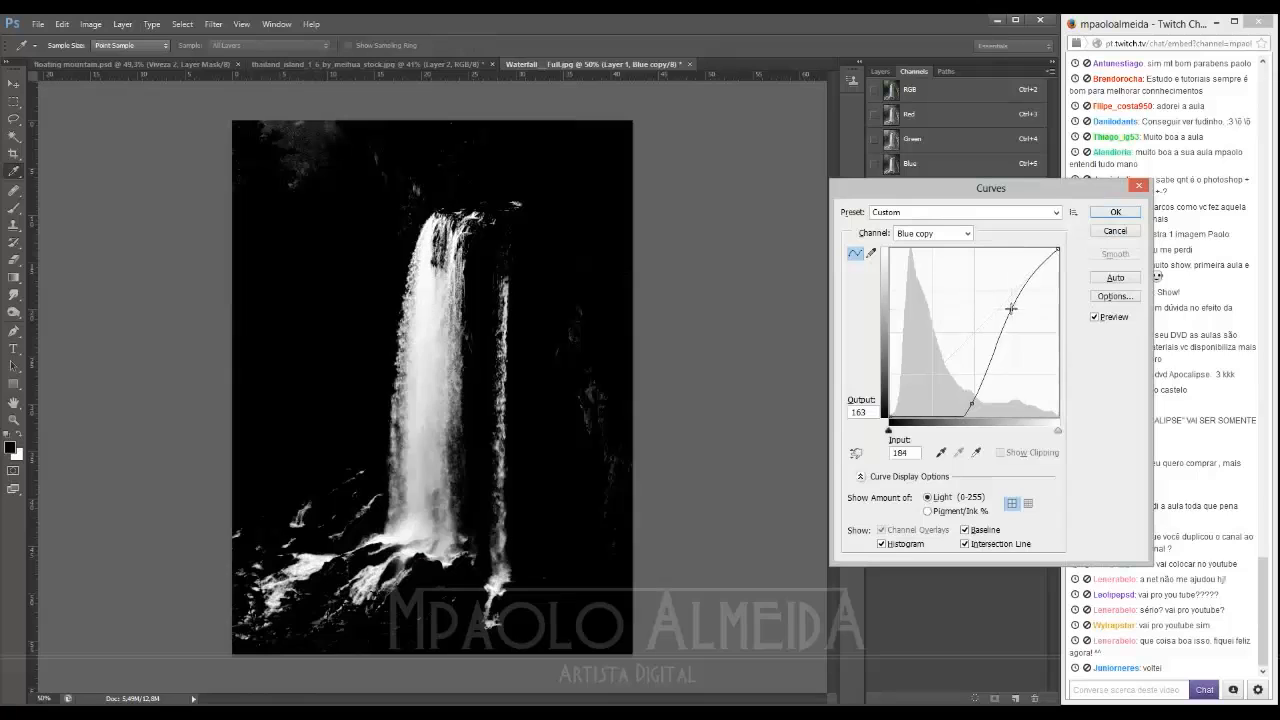
{"action": "left_click", "coordinate": [1120, 212]}
Step: Paint black over the light foliage, rock remnants and thin side stream, keeping only the main waterfall and its foam
{"action": "key", "text": "b"}
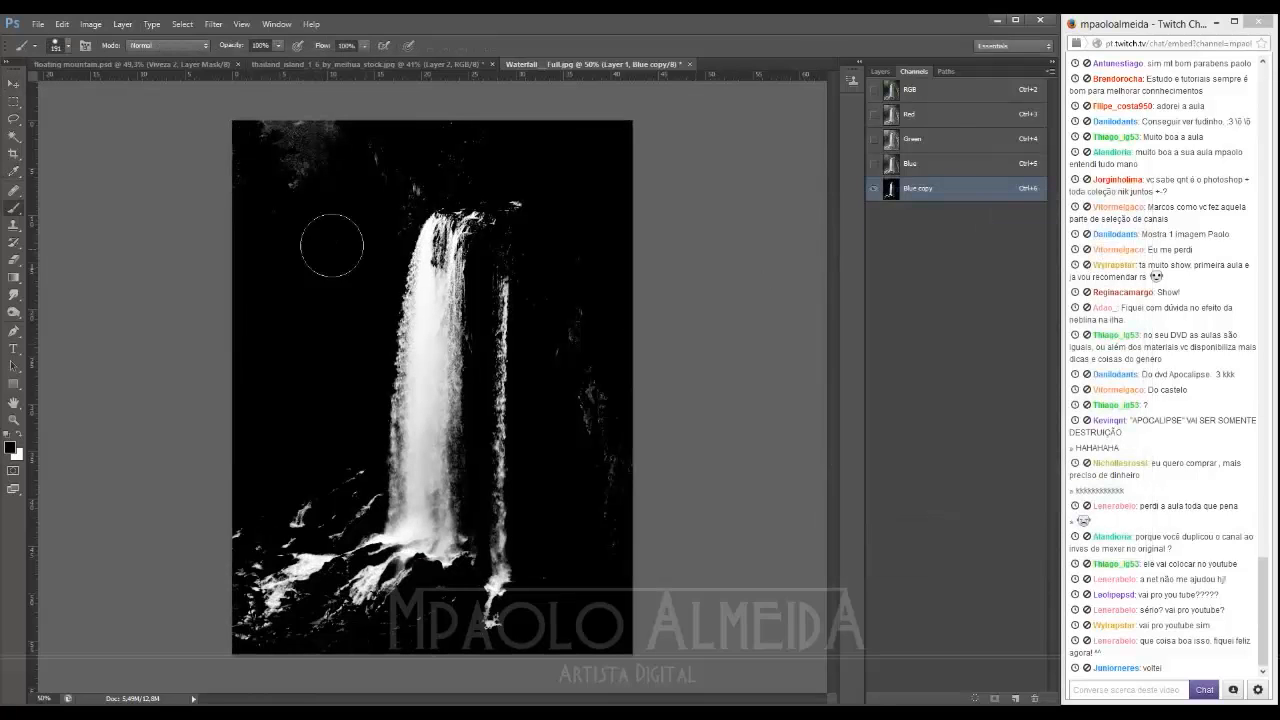
{"action": "mouse_move", "coordinate": [331, 245]}
{"action": "left_mouse_down"}
{"action": "mouse_move", "coordinate": [349, 108]}
{"action": "mouse_move", "coordinate": [259, 227]}
{"action": "mouse_move", "coordinate": [281, 144]}
{"action": "mouse_move", "coordinate": [404, 150]}
{"action": "mouse_move", "coordinate": [370, 230]}
{"action": "mouse_move", "coordinate": [414, 174]}
{"action": "mouse_move", "coordinate": [388, 215]}
{"action": "mouse_move", "coordinate": [457, 157]}
{"action": "left_mouse_up"}
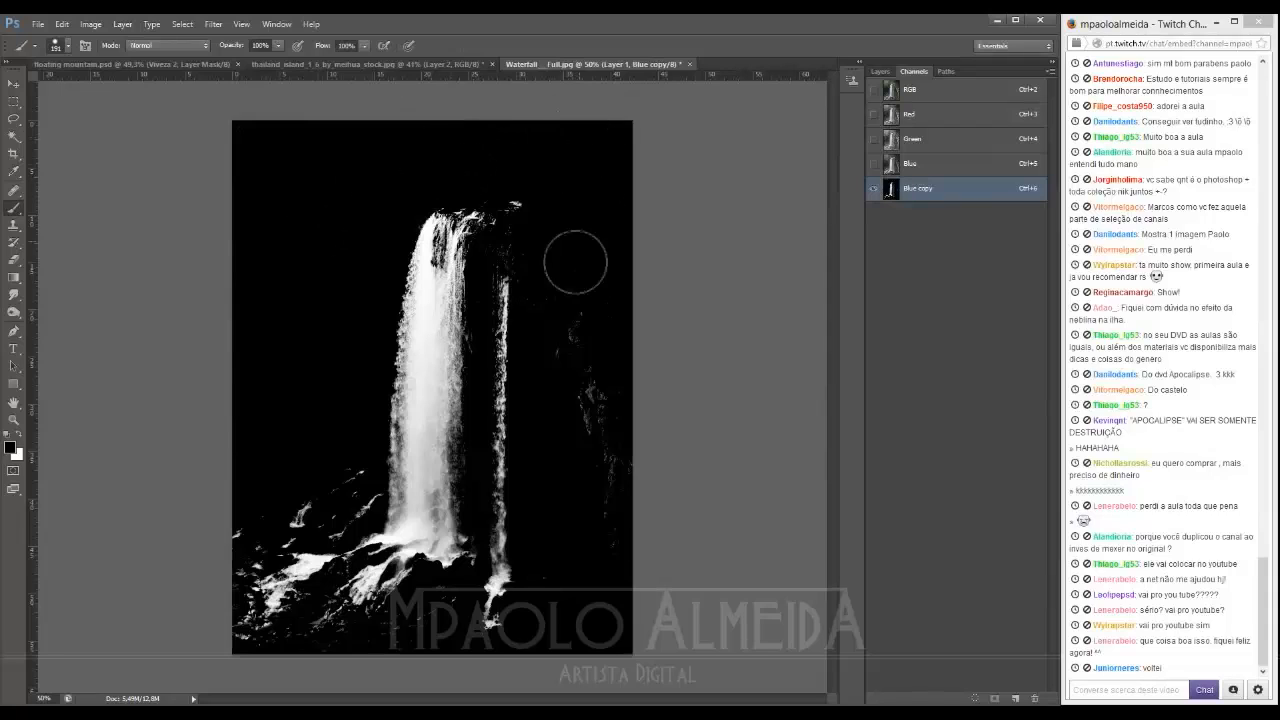
{"action": "mouse_move", "coordinate": [523, 251]}
{"action": "left_mouse_down"}
{"action": "mouse_move", "coordinate": [496, 636]}
{"action": "mouse_move", "coordinate": [597, 340]}
{"action": "mouse_move", "coordinate": [581, 640]}
{"action": "mouse_move", "coordinate": [639, 342]}
{"action": "mouse_move", "coordinate": [557, 228]}
{"action": "mouse_move", "coordinate": [569, 342]}
{"action": "left_mouse_up"}
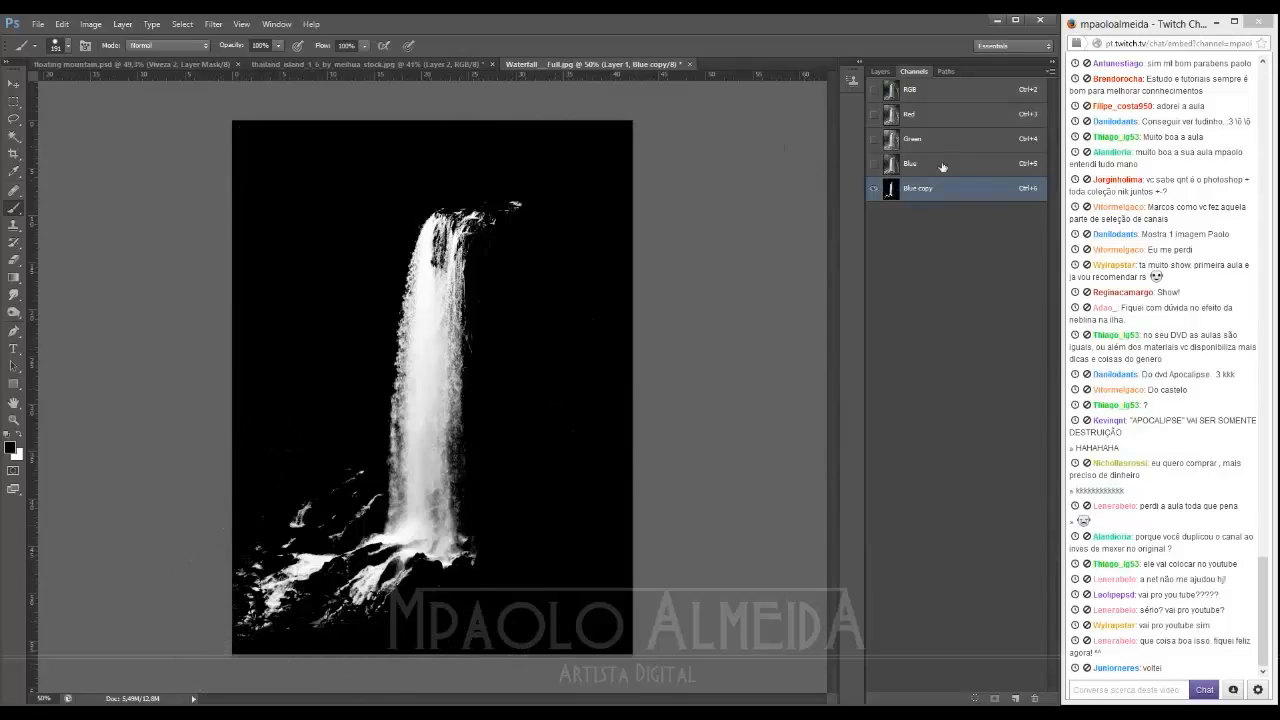
Step: Load the Blue copy channel as a selection and copy the waterfall from the RGB image to a new layer
{"action": "left_click", "coordinate": [890, 190], "text": "ctrl"}
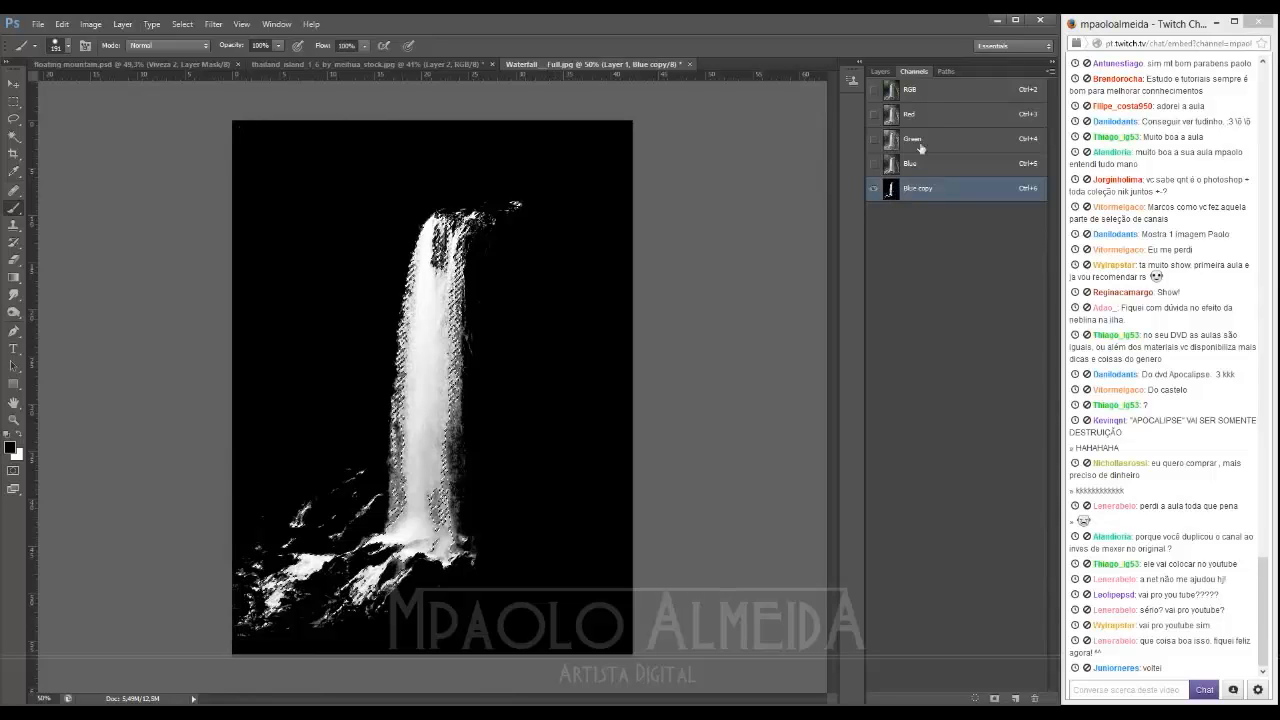
{"action": "left_click", "coordinate": [910, 89]}
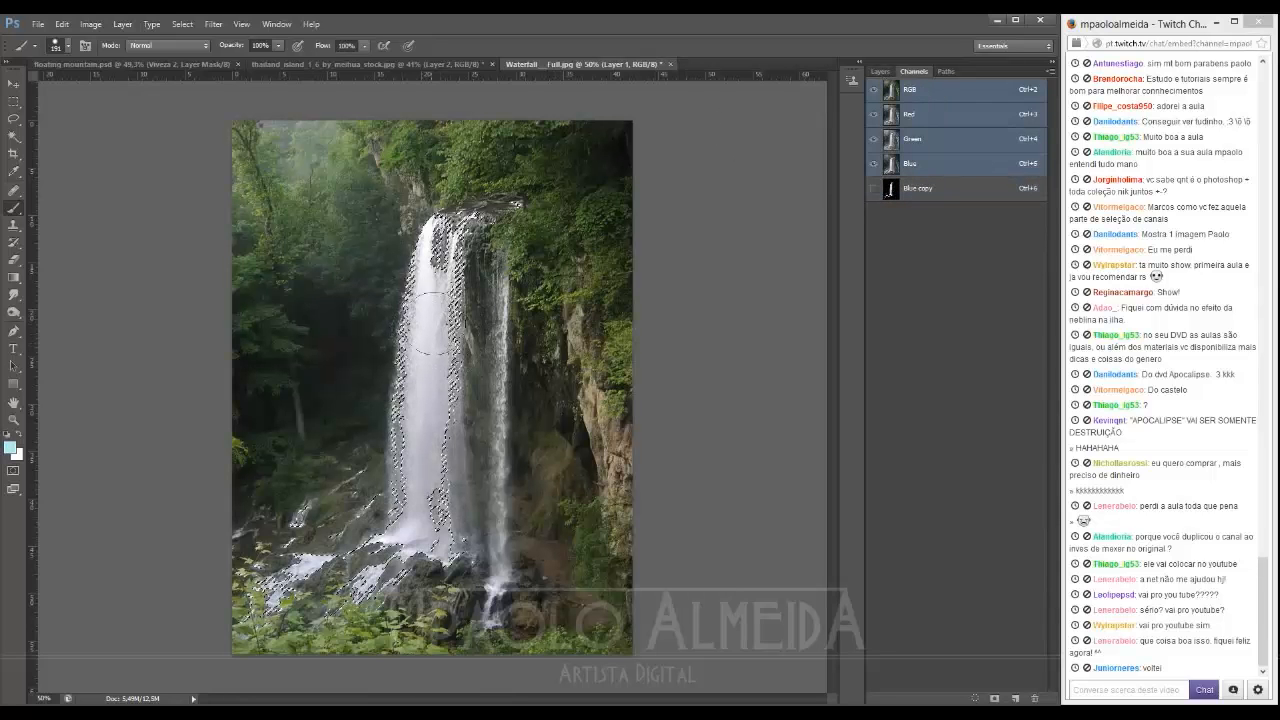
{"action": "left_click", "coordinate": [878, 72]}
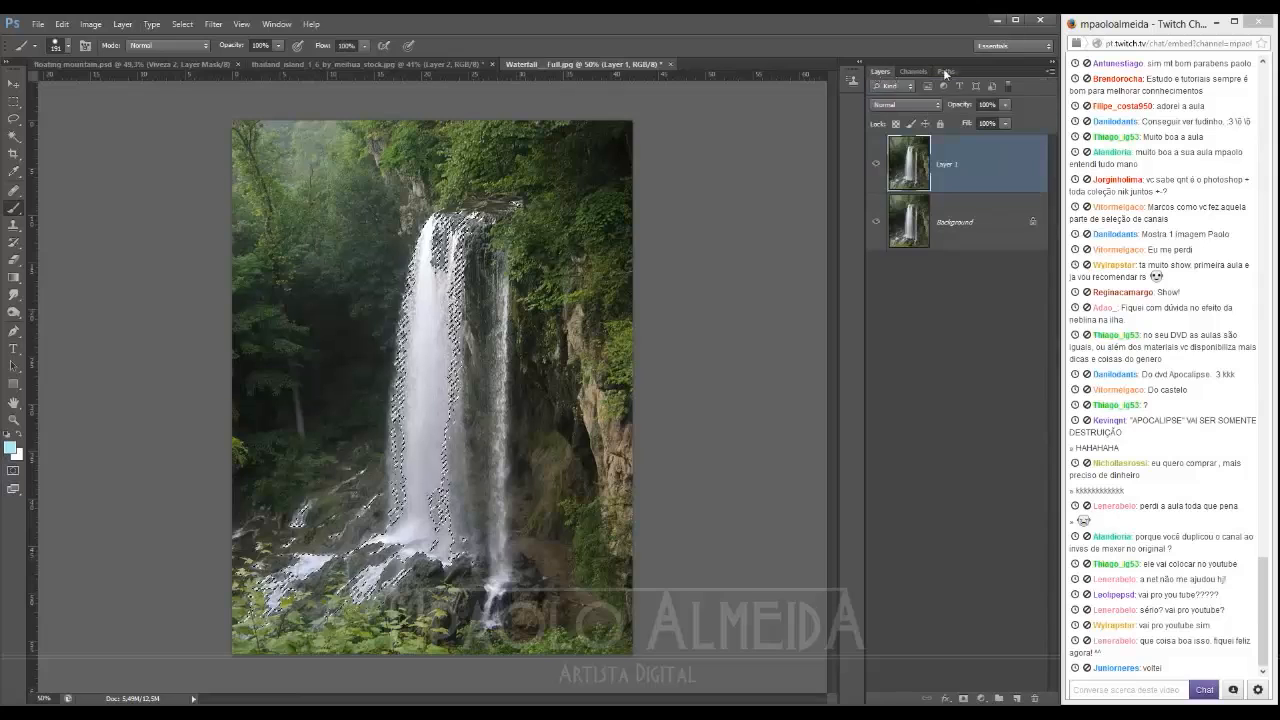
{"action": "key", "text": "ctrl+j"}
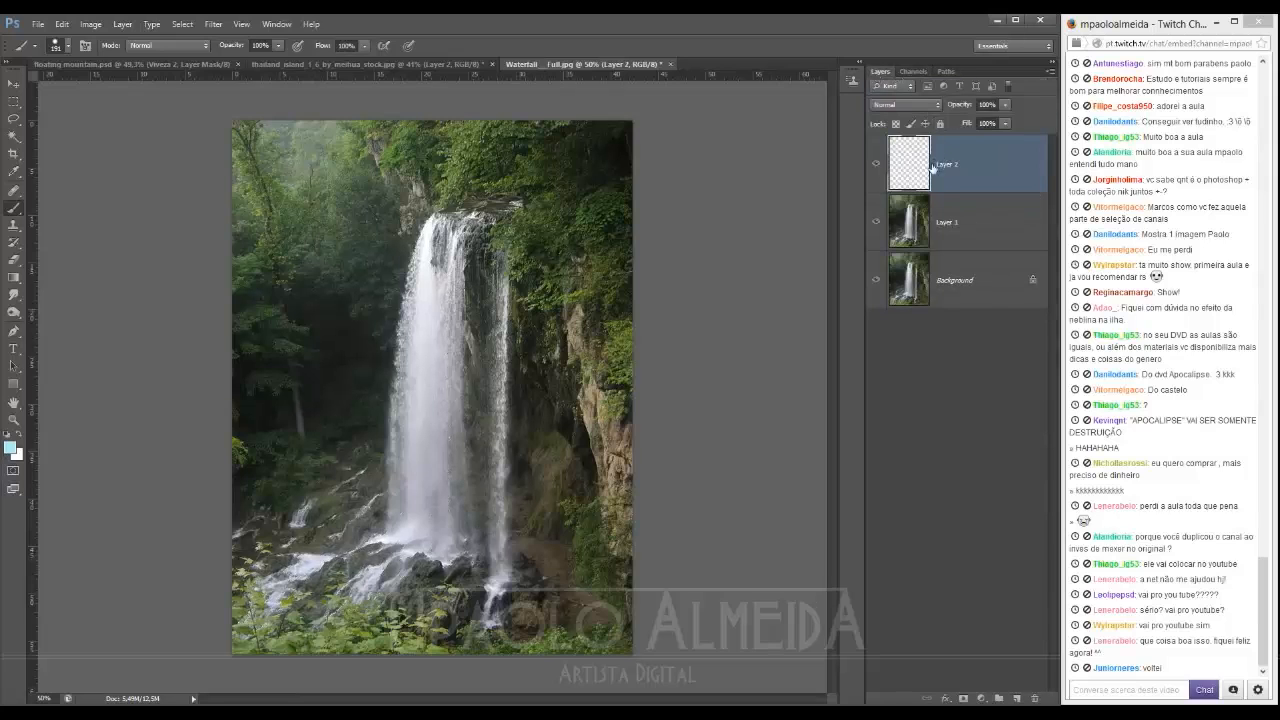
Step: Try the cut-out waterfall as a new layer over the rock in floating mountain.psd, and delete that layer
{"action": "key", "text": "v"}
{"action": "left_click_drag", "start_coordinate": [488, 261], "coordinate": [432, 435]}
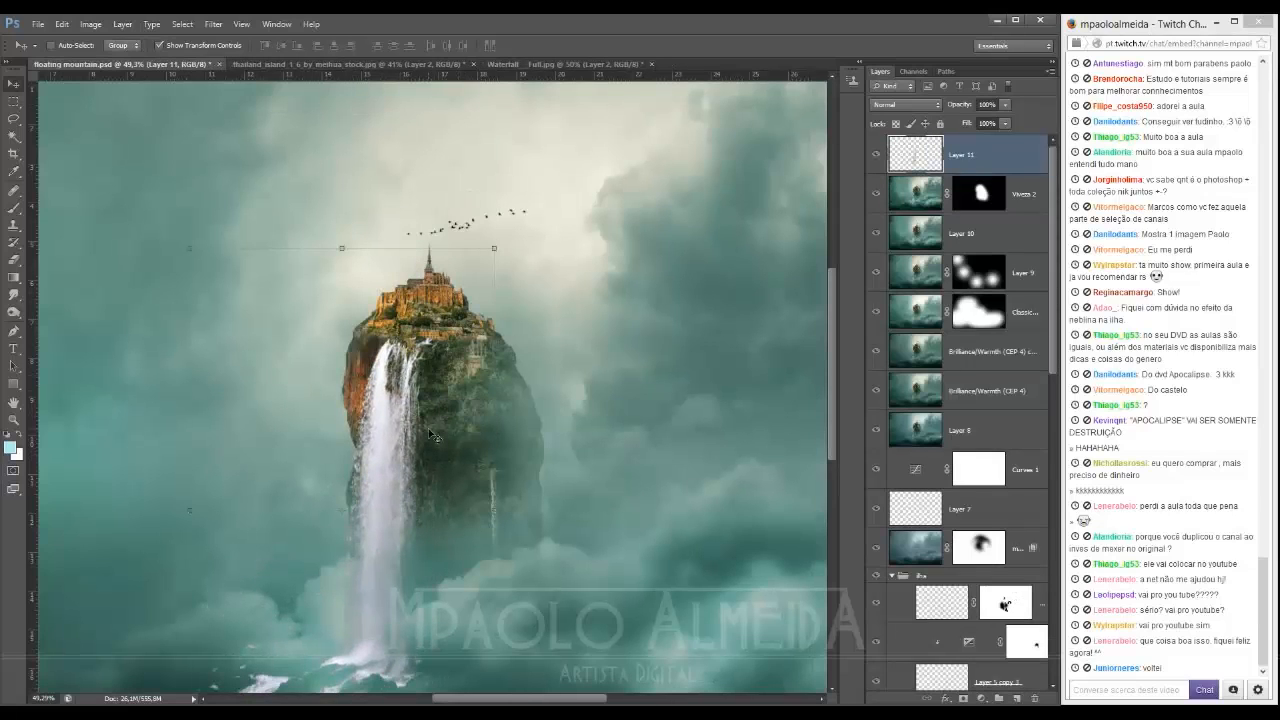
{"action": "key", "text": "Delete"}
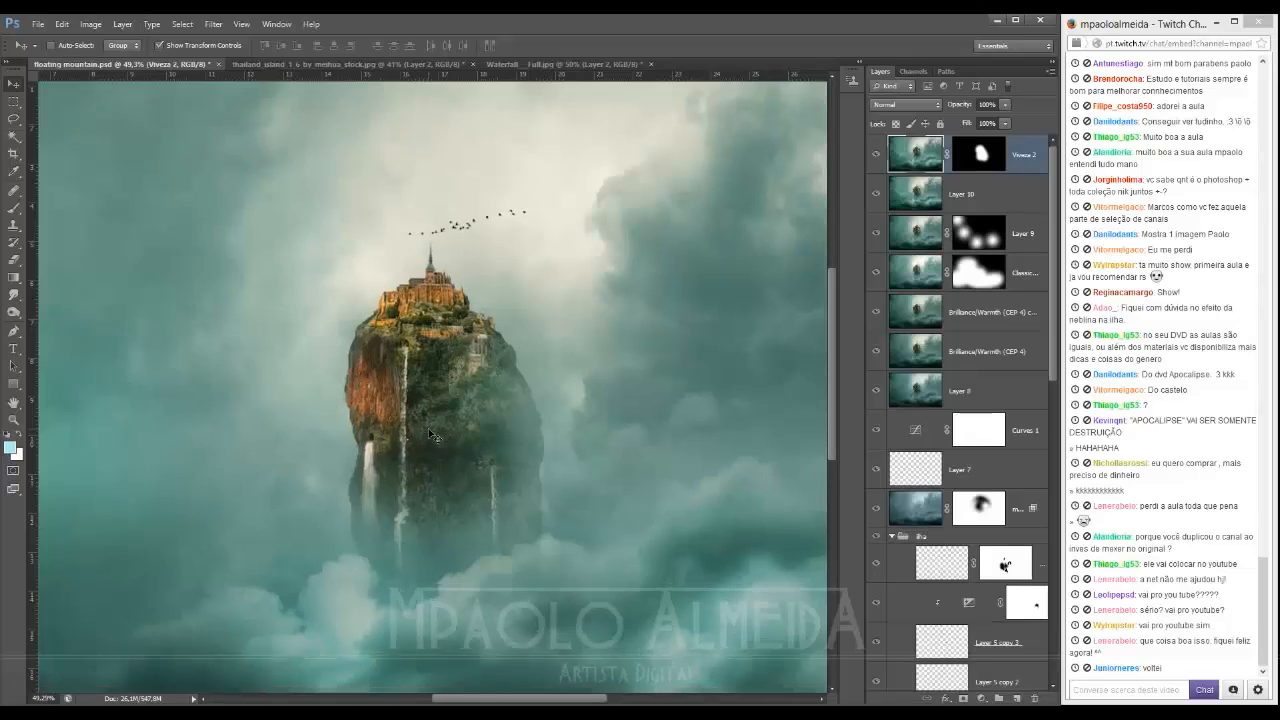
{"action": "key", "text": "ctrl+0"}
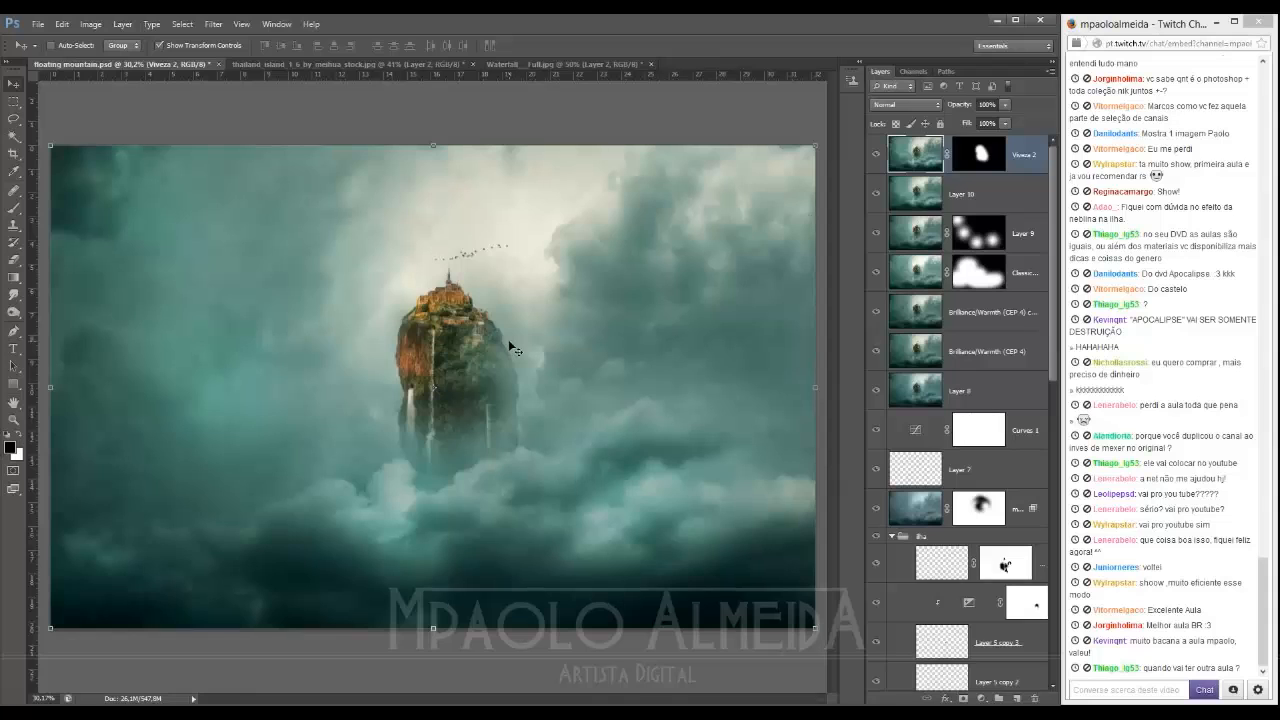
Step: Switch to Firefox and load the website tutoriaisphotoshop.info in a new tab
{"action": "mouse_move", "coordinate": [2, 705]}
{"action": "left_click", "coordinate": [120, 712]}
{"action": "left_click", "coordinate": [82, 656]}
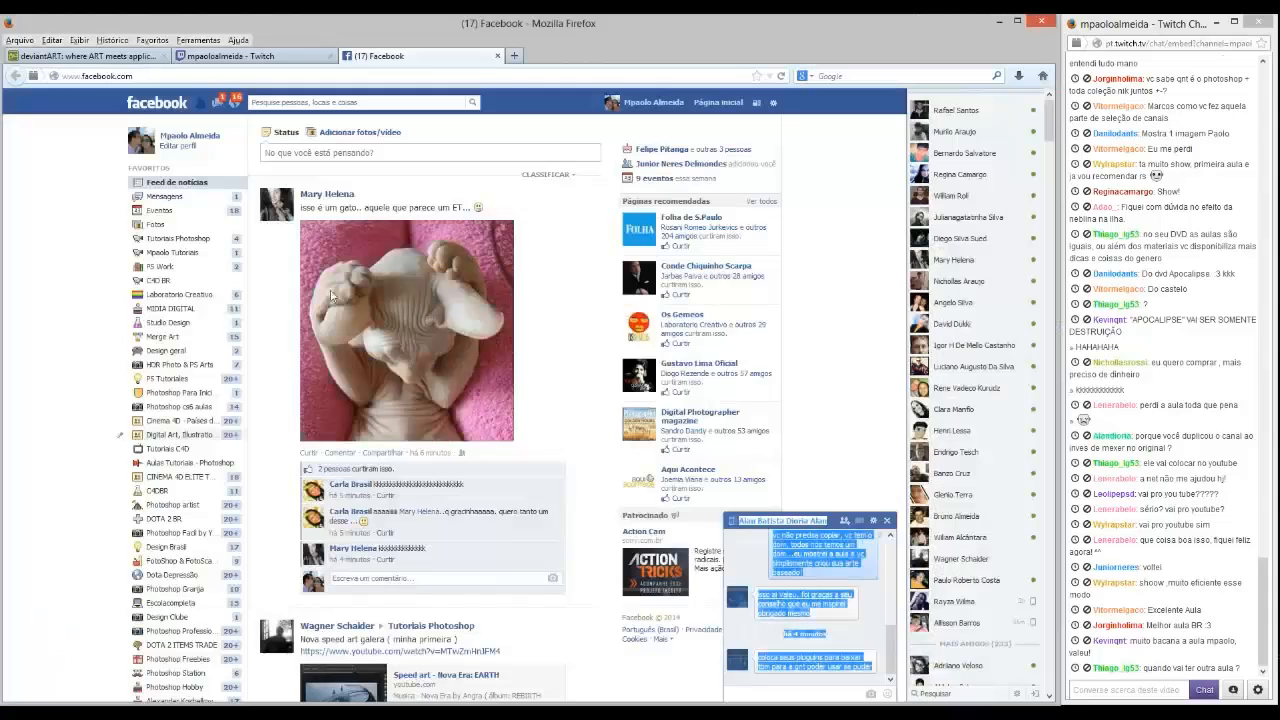
{"action": "left_click", "coordinate": [515, 57]}
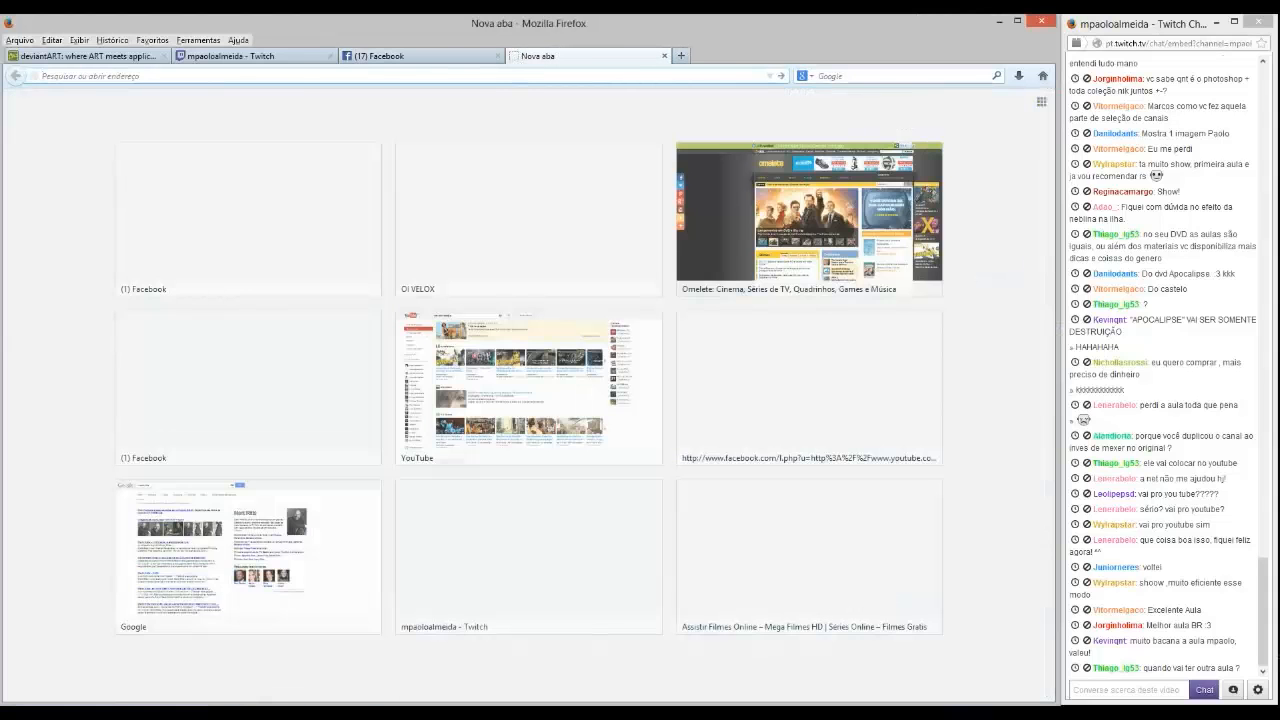
{"action": "type", "text": "tutoriaisphotoshop.info/"}
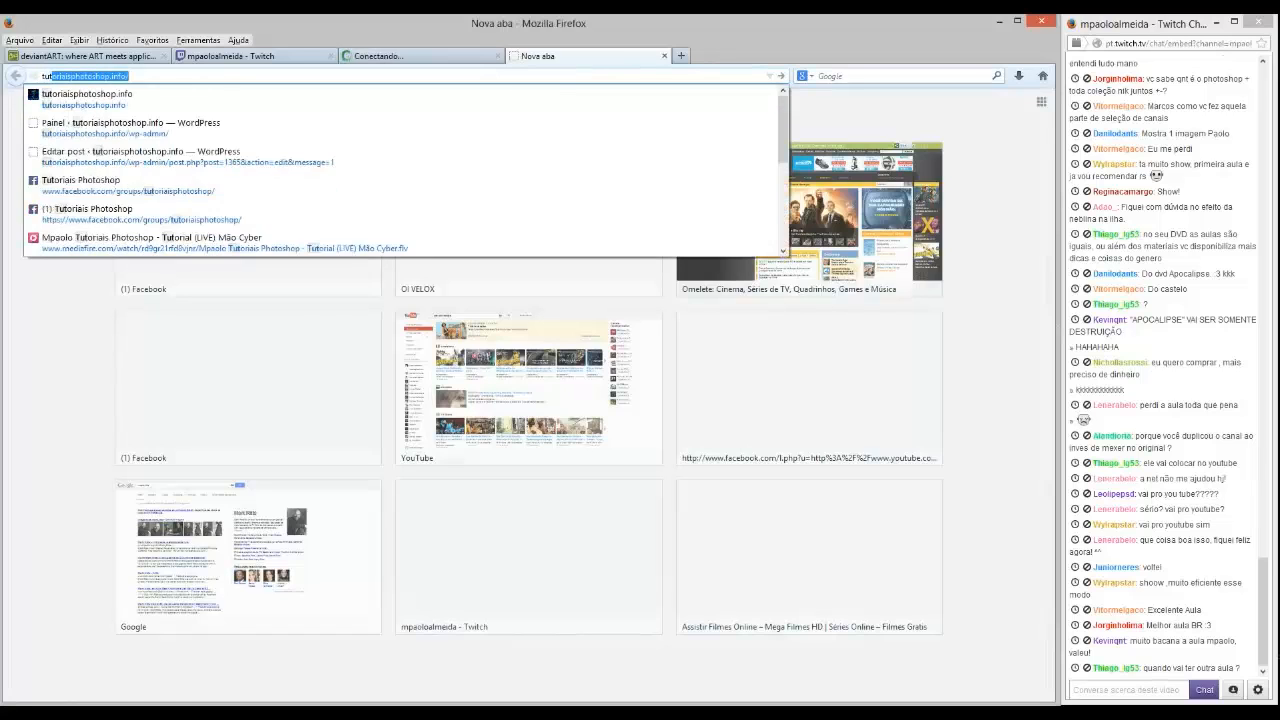
{"action": "key", "text": "Return"}
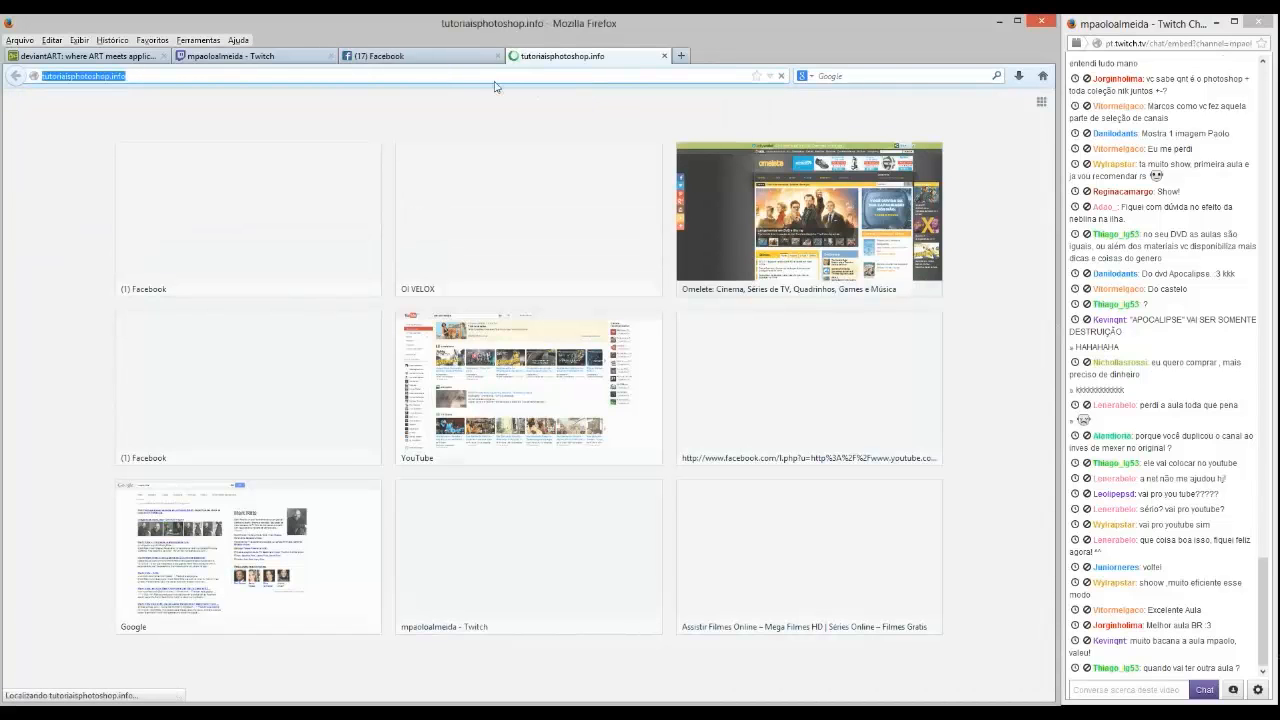
Step: Look over the DVD panels on the Twitch channel page, and open and close the DVD Fantasy 2 product page
{"action": "left_click", "coordinate": [235, 56]}
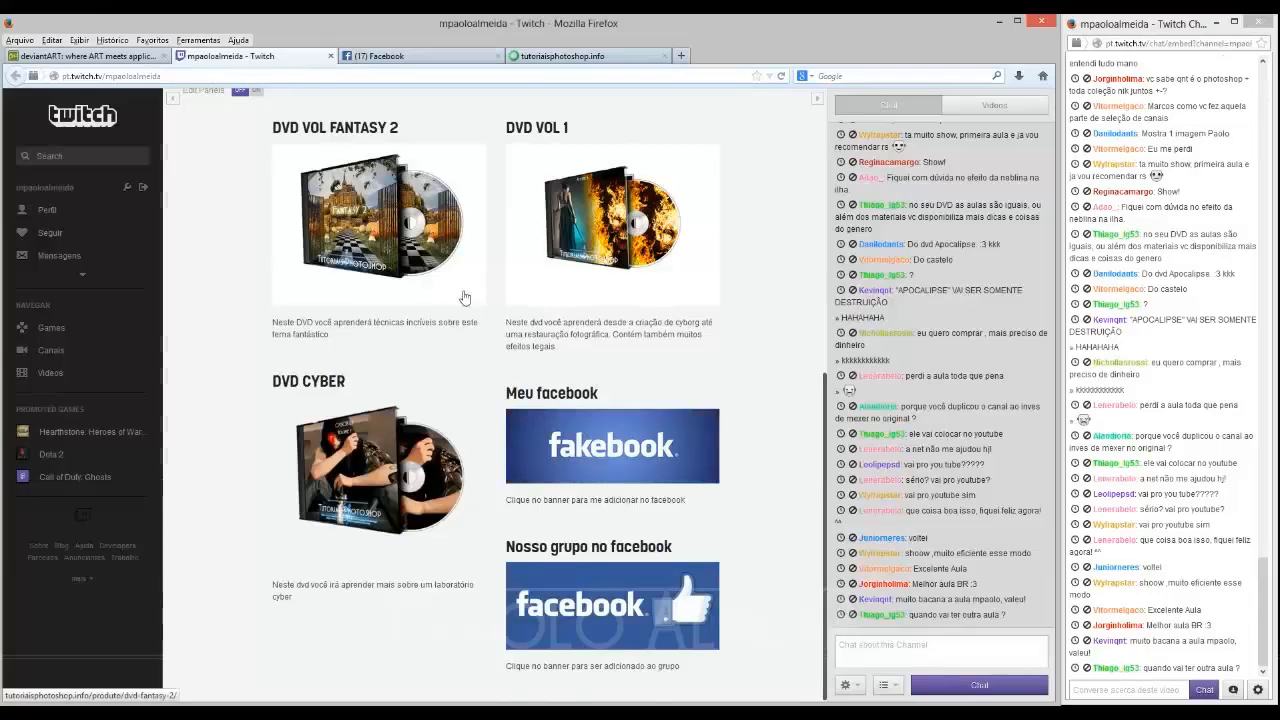
{"action": "scroll", "coordinate": [463, 294], "scroll_direction": "up", "scroll_amount": 1}
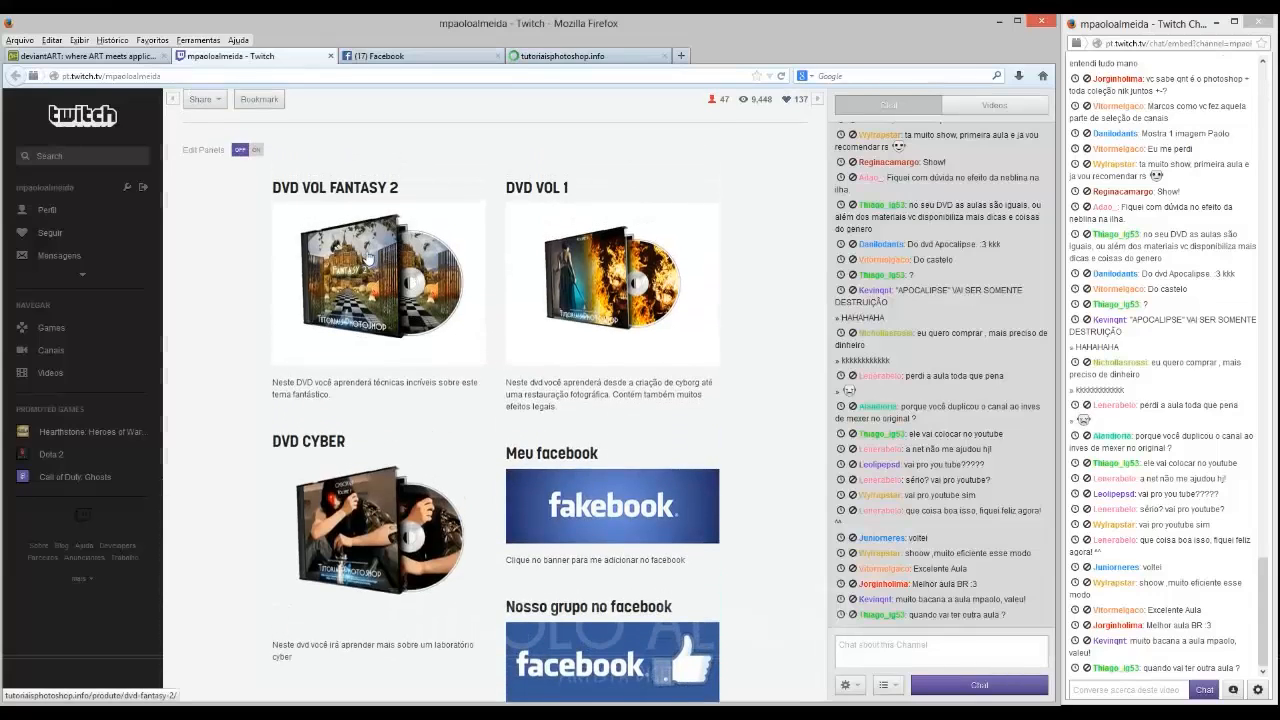
{"action": "left_click", "coordinate": [370, 258]}
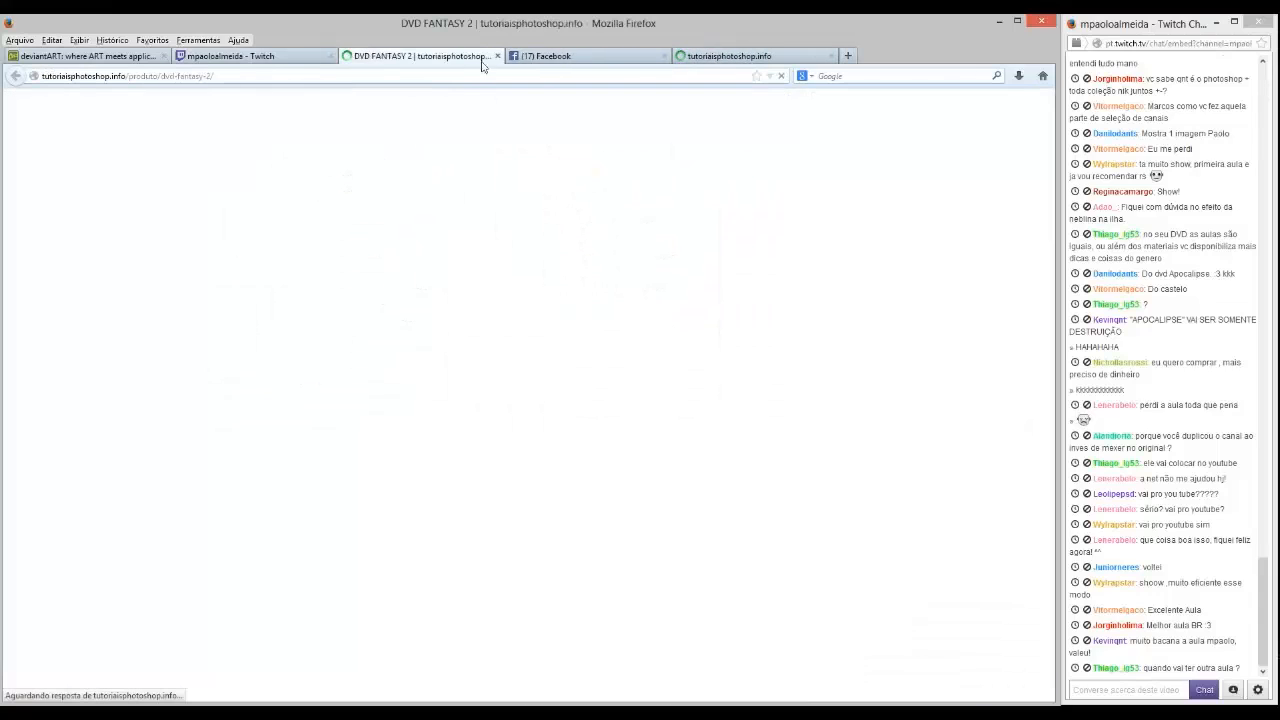
{"action": "left_click", "coordinate": [497, 56]}
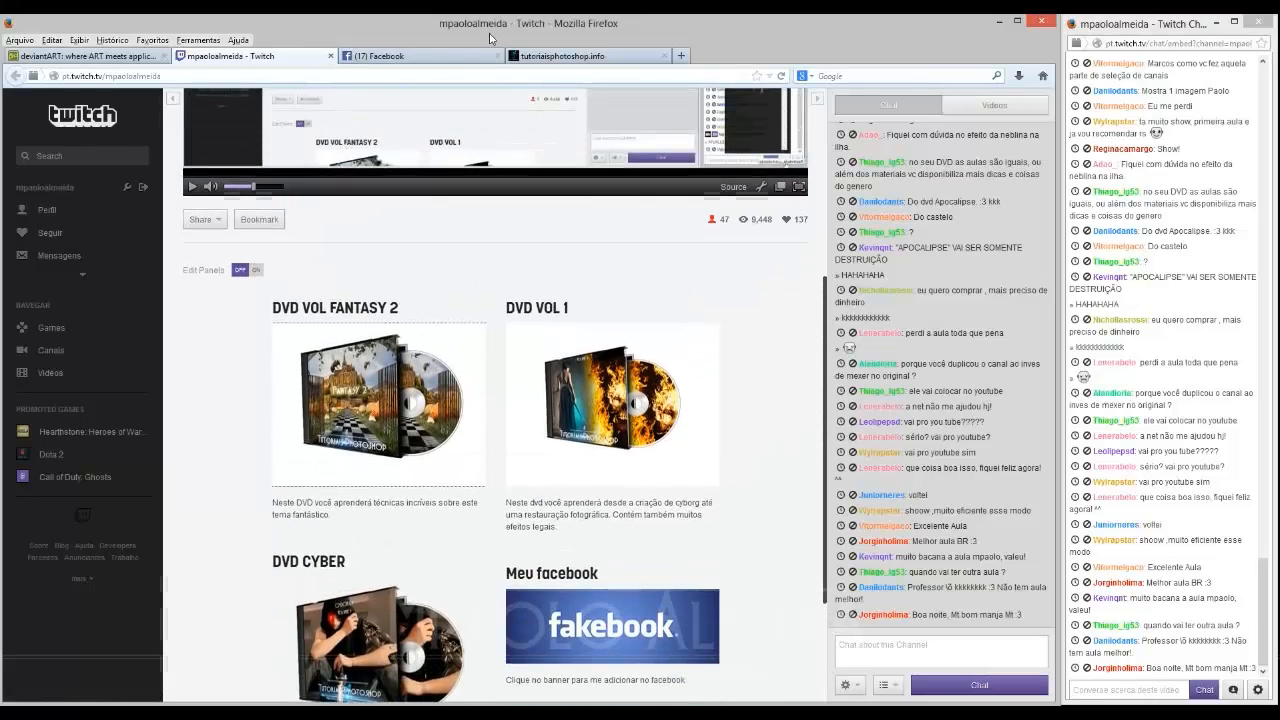
Step: View the tutoriaisphotoshop.info home page, and load the instructor's YouTube channel on youtube.com in another new tab
{"action": "left_click", "coordinate": [589, 58]}
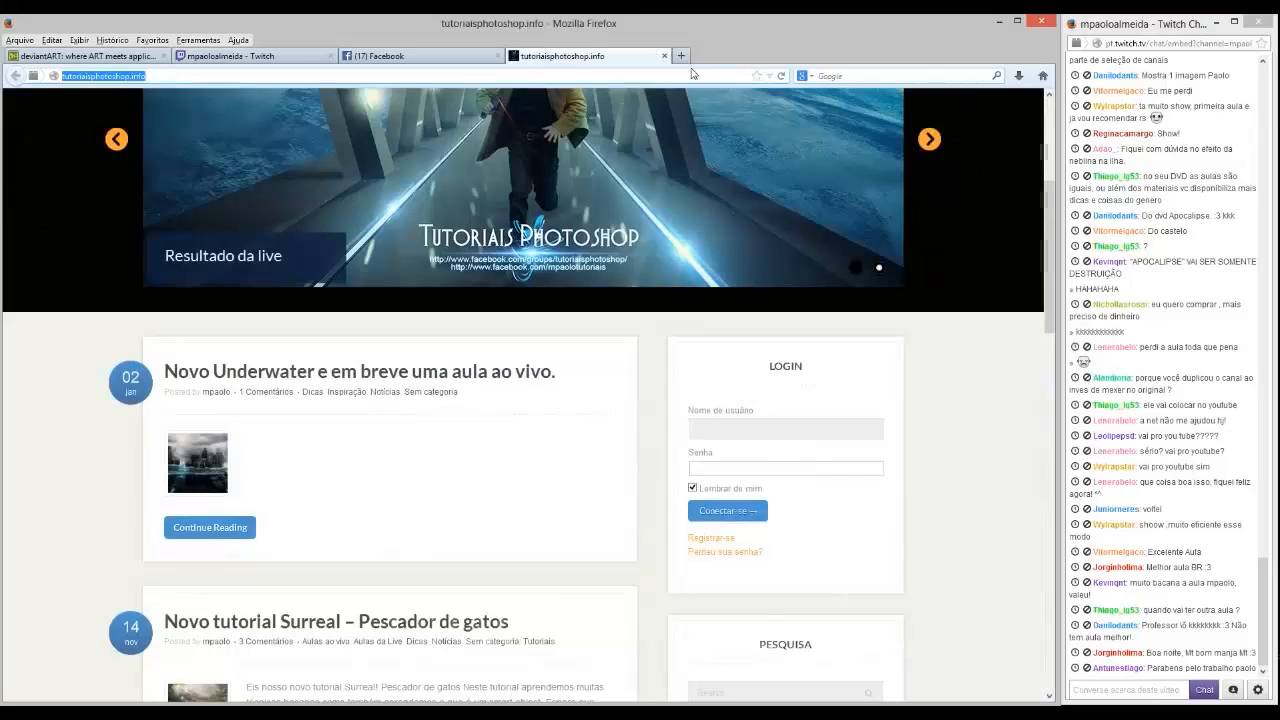
{"action": "left_click", "coordinate": [681, 57]}
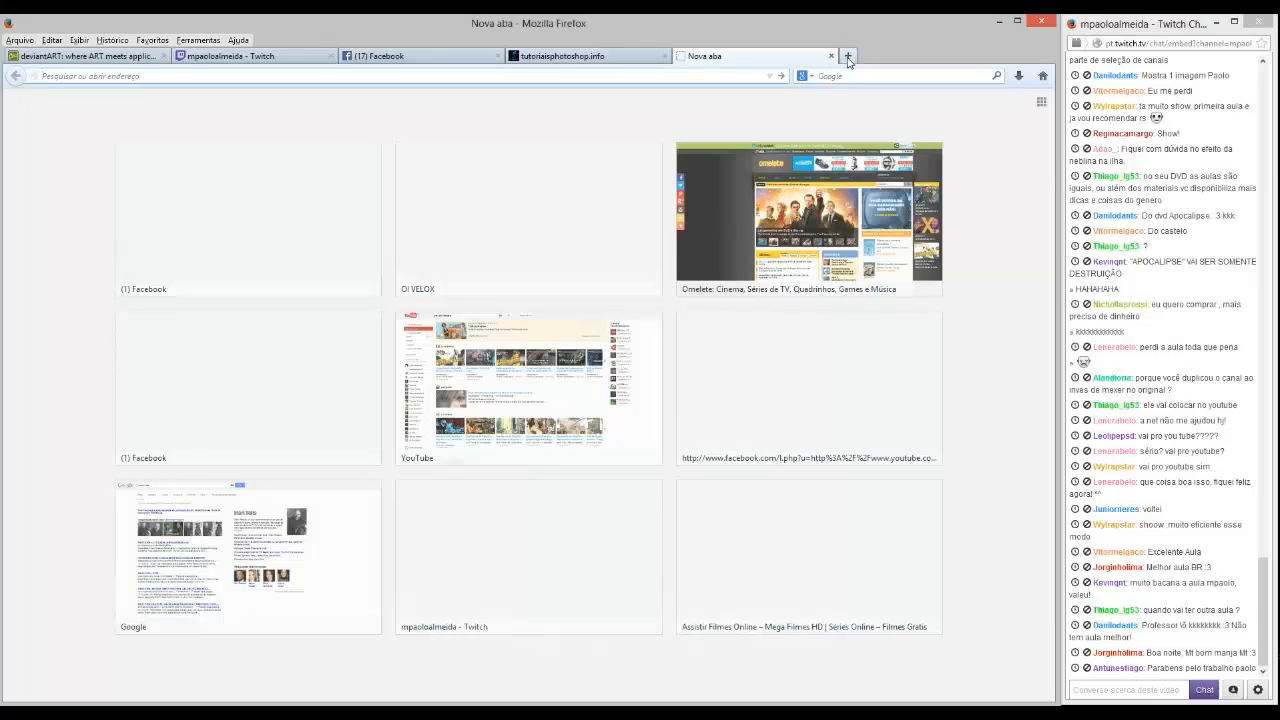
{"action": "type", "text": "youtube.com/"}
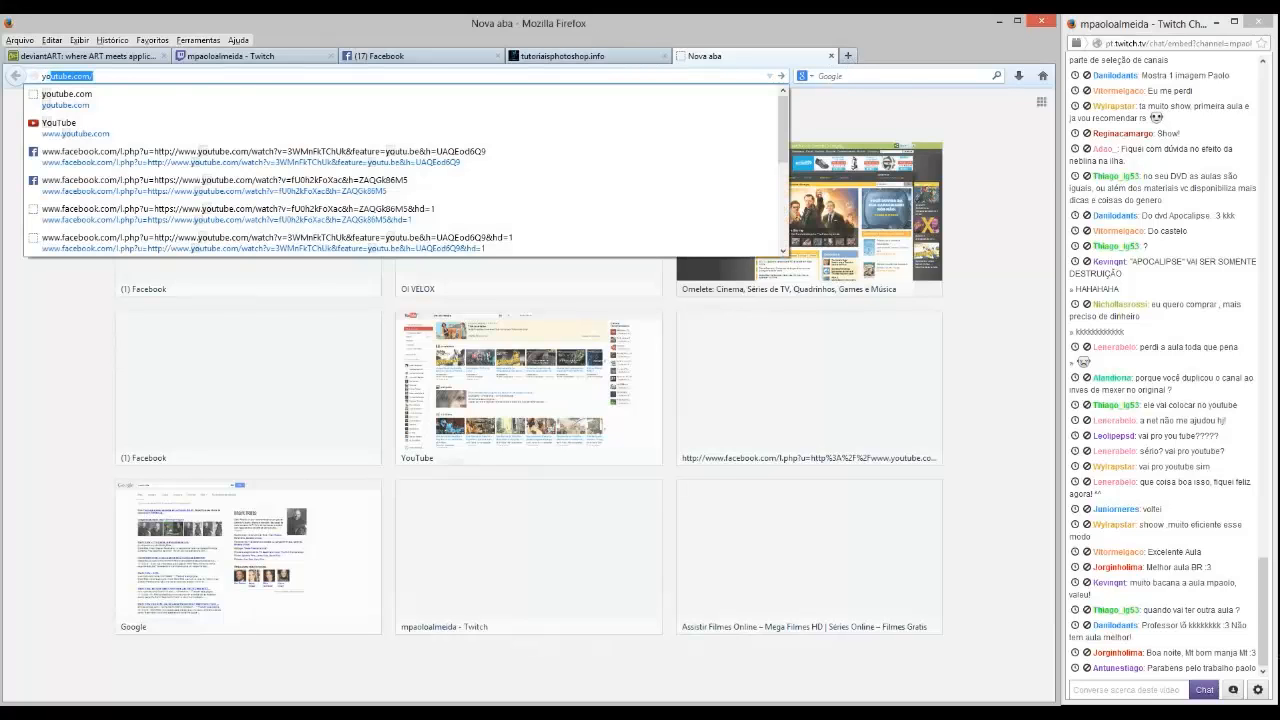
{"action": "key", "text": "Return"}
{"action": "type", "text": "m4rcop4olo"}
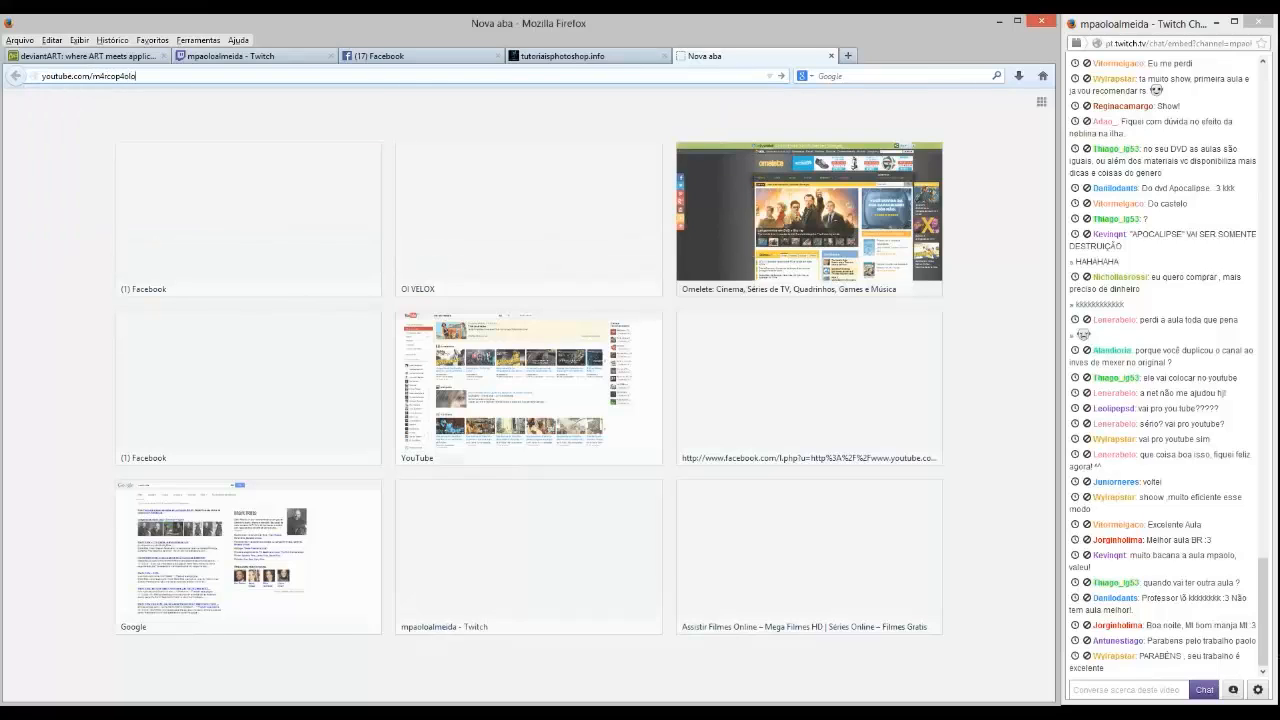
{"action": "key", "text": "Return"}
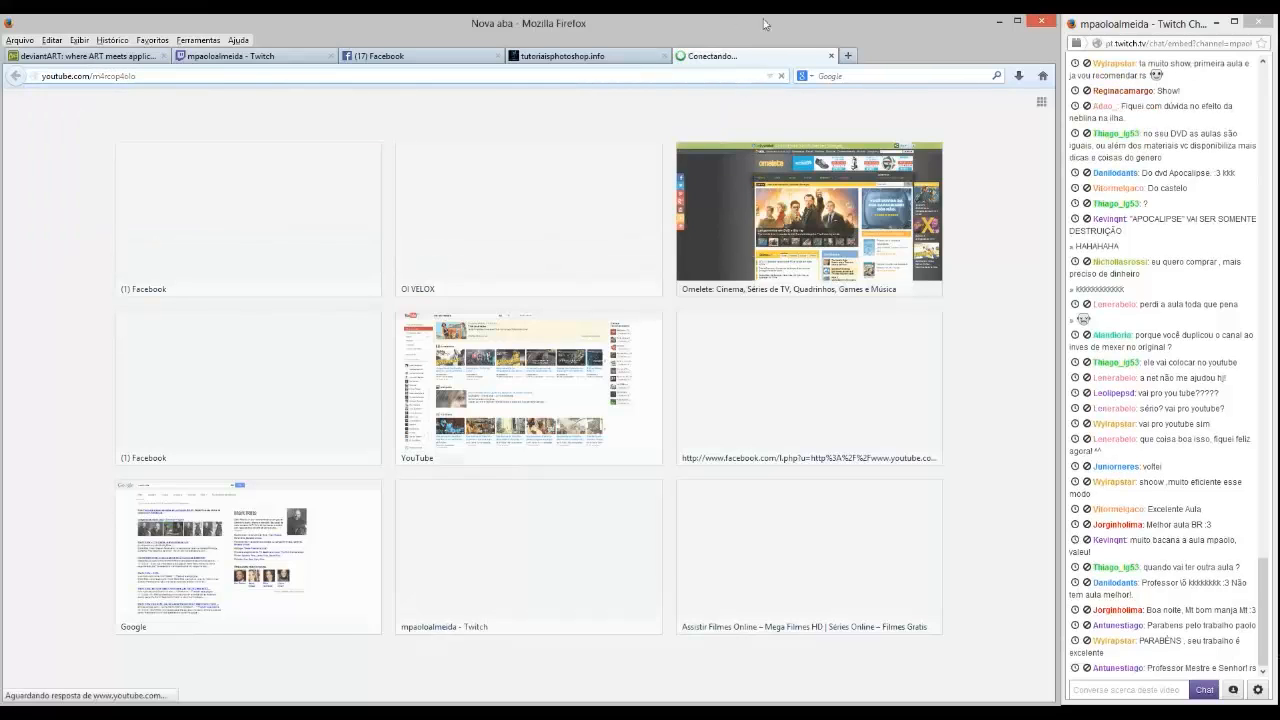
Step: Switch back to Photoshop and save floating mountain.psd
{"action": "key", "text": "alt+Tab"}
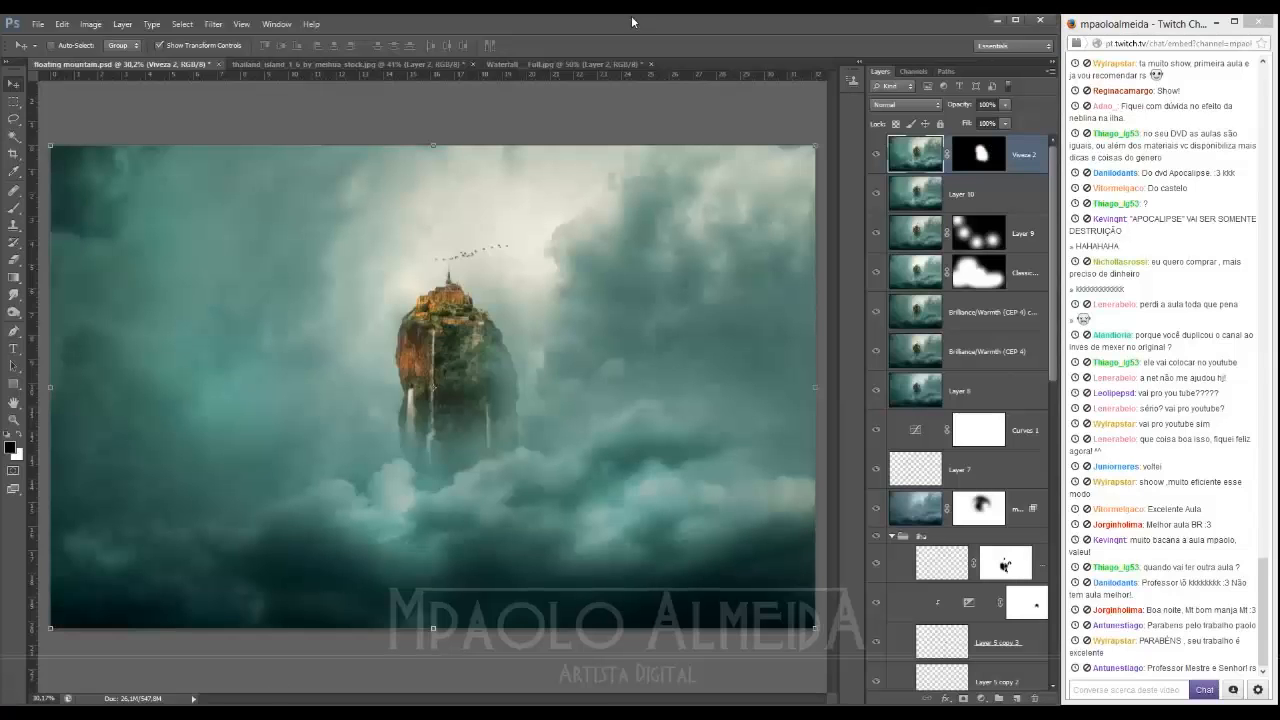
{"action": "key", "text": "ctrl+s"}
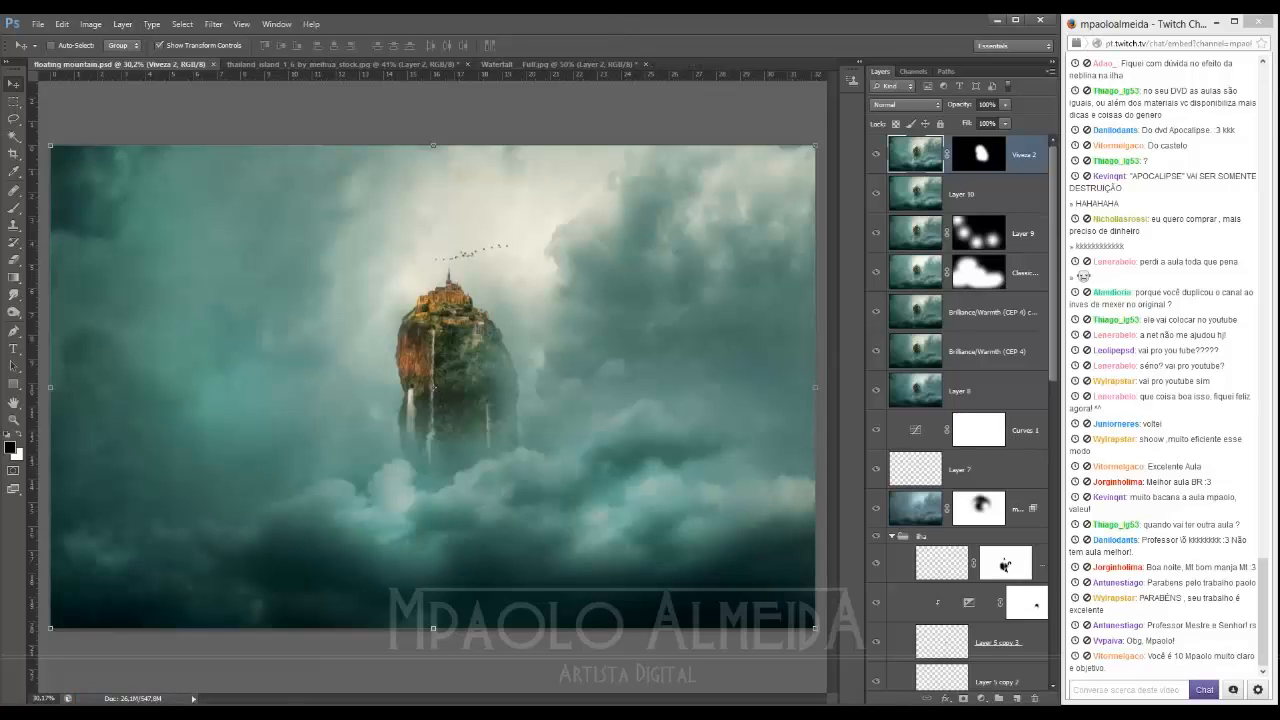
Step: Switch to the live-streaming program and open its list of broadcast channels
{"action": "left_click", "coordinate": [308, 712]}
{"action": "left_click", "coordinate": [535, 292]}
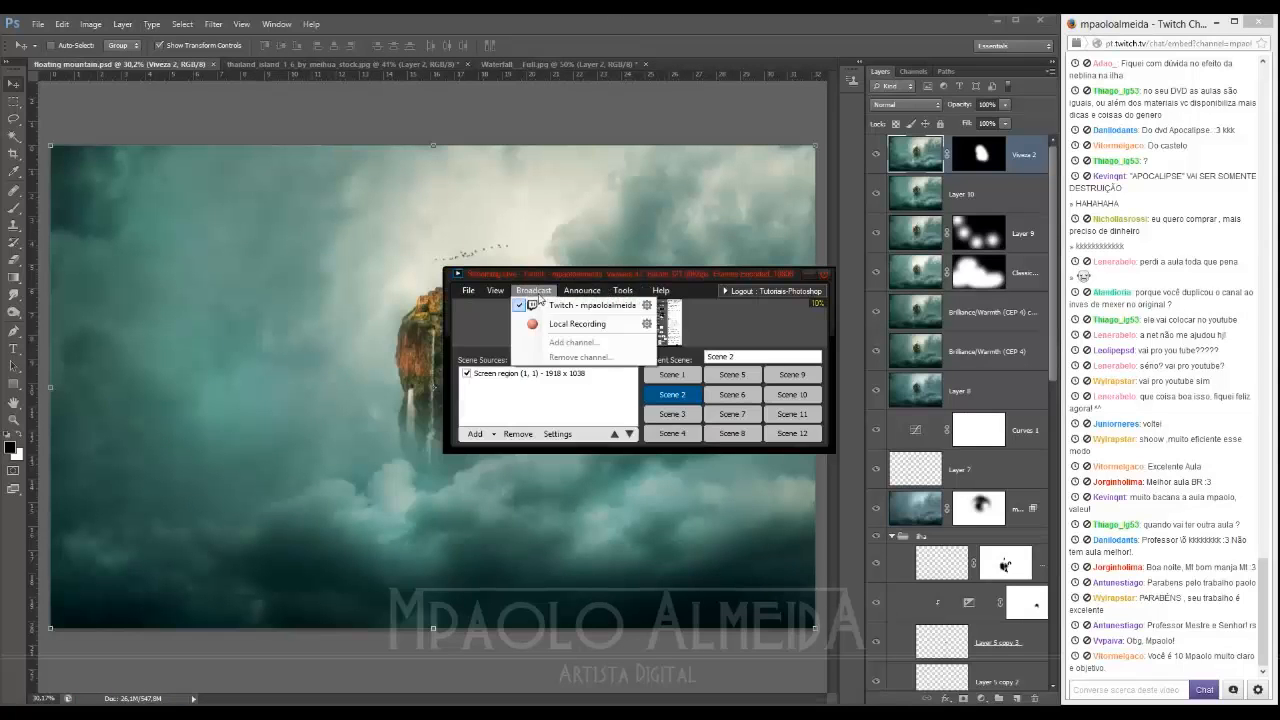